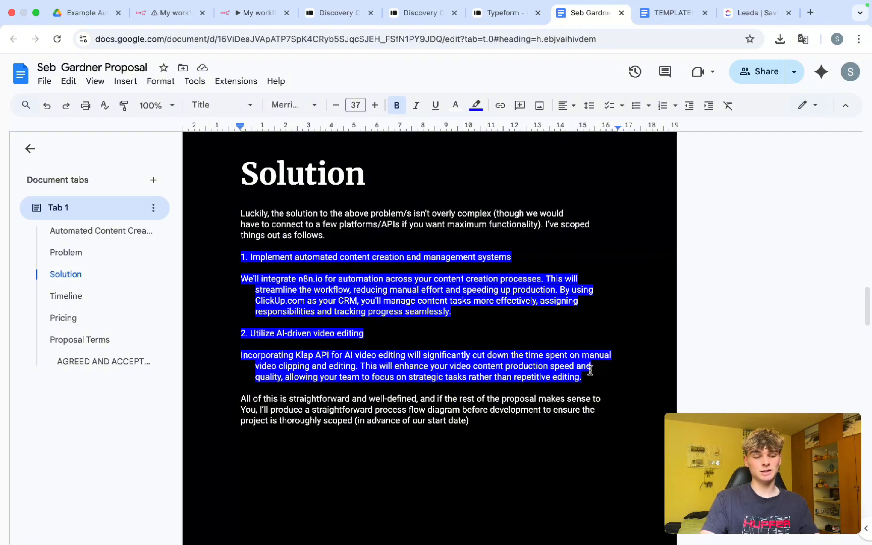
Step: Select the two numbered solution points and read down the proposal toward Proposal Terms
drag(591, 381, 228, 261)
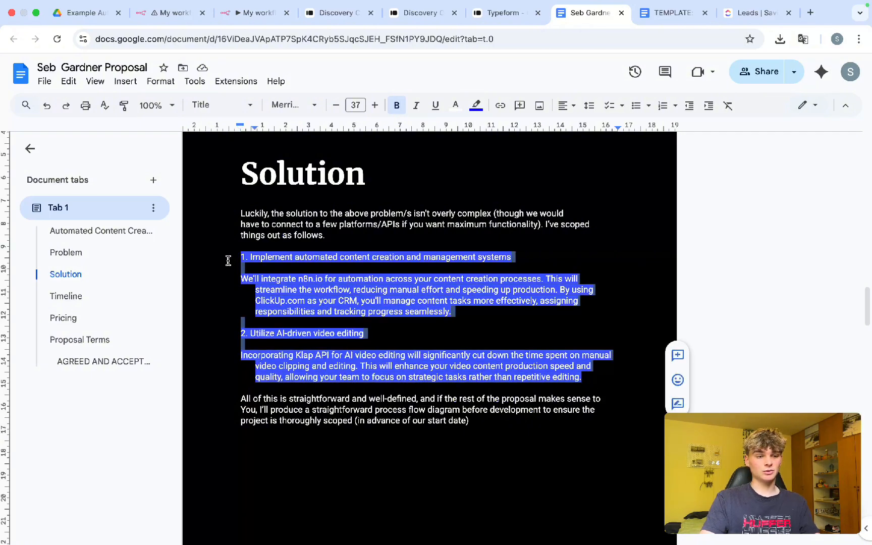
scroll(295, 340, down, 2)
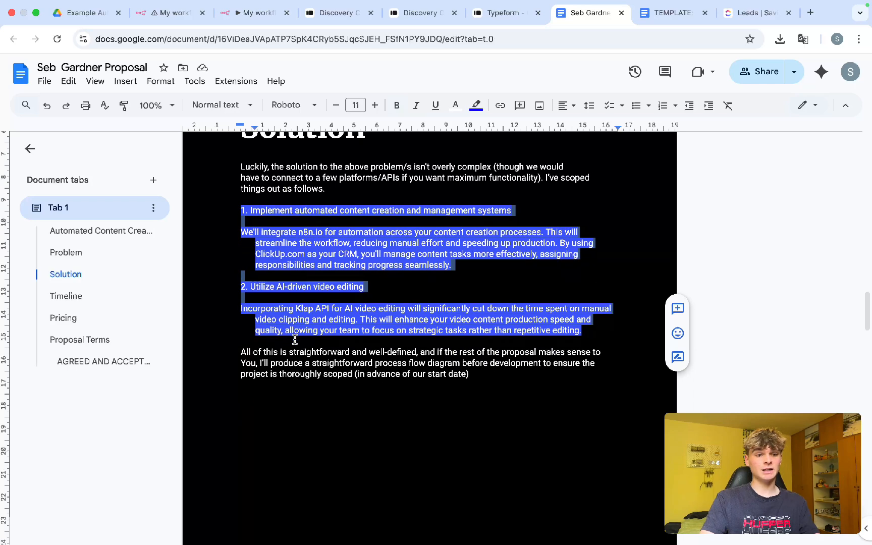
scroll(295, 340, down, 10)
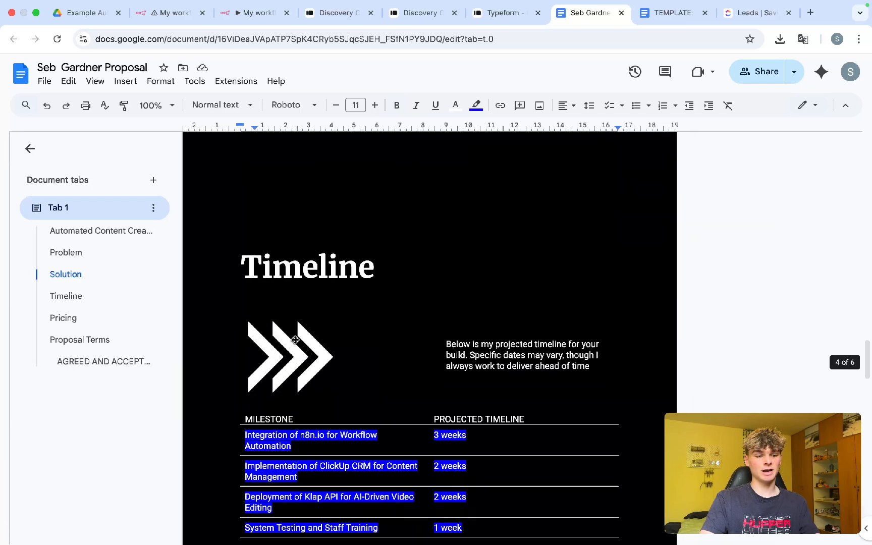
scroll(295, 340, down, 3)
scroll(391, 380, up, 1)
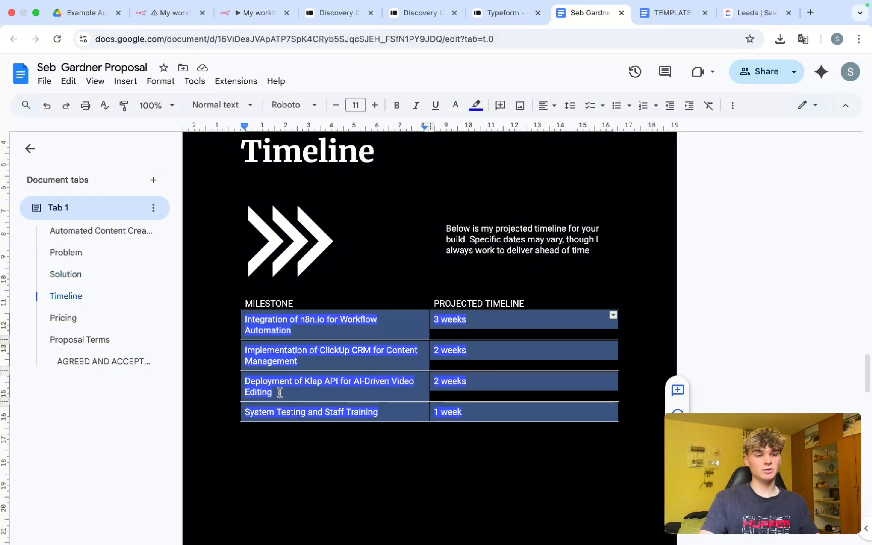
scroll(279, 392, down, 11)
scroll(280, 392, down, 15)
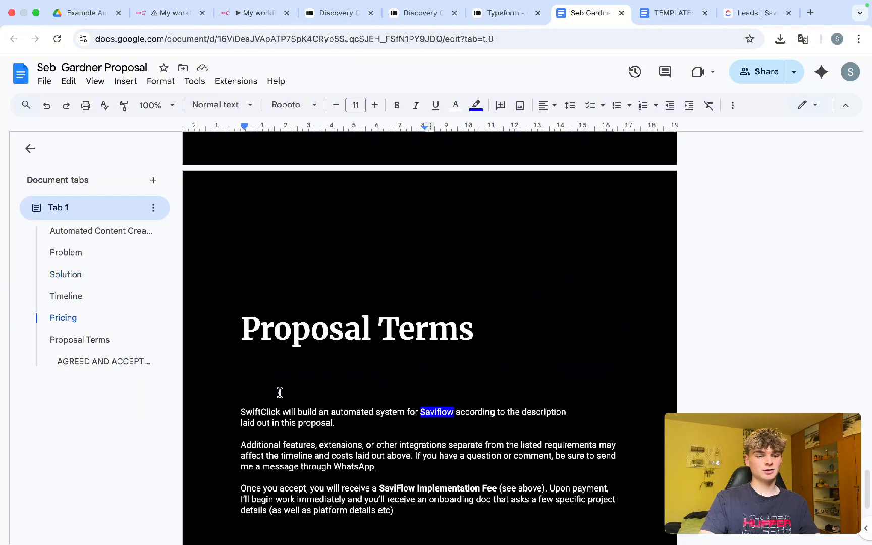
scroll(280, 392, down, 6)
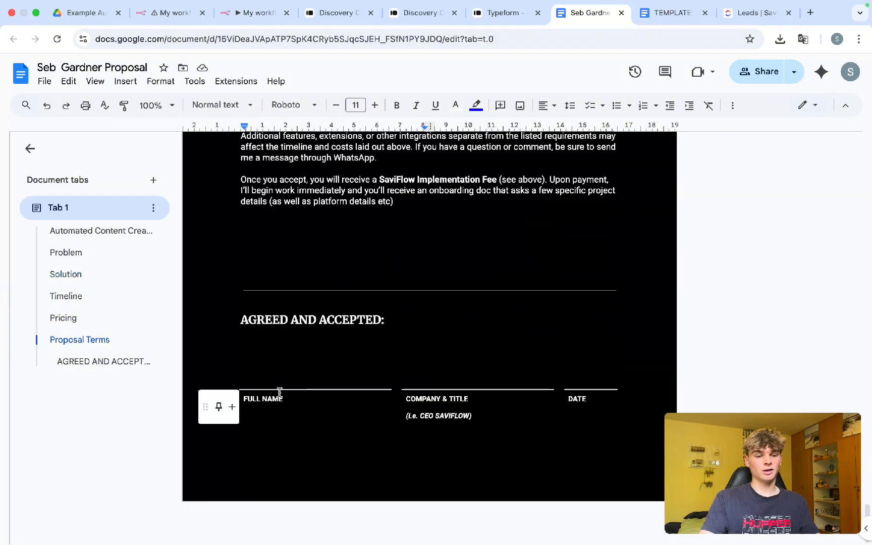
Step: Scroll back up through the proposal, then go to the n8n 'My workflow' tab
scroll(280, 392, up, 4)
scroll(279, 393, up, 6)
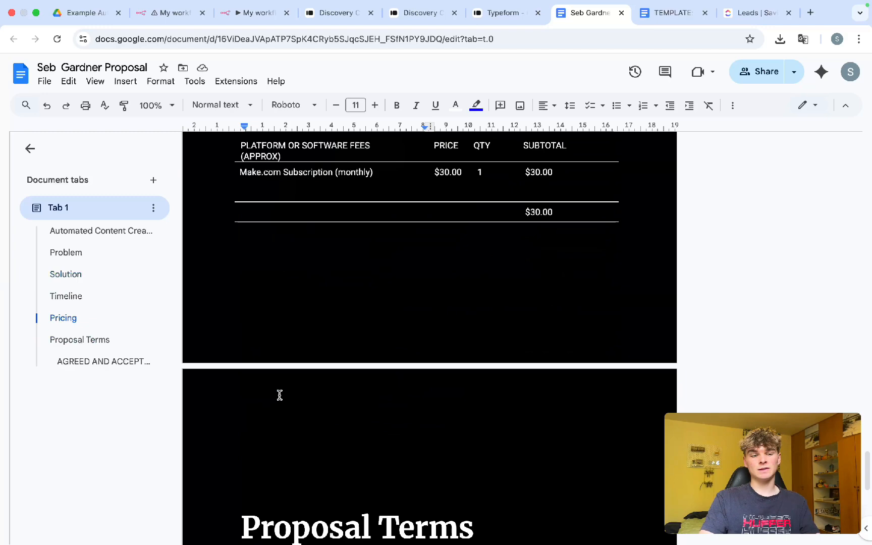
scroll(279, 395, up, 10)
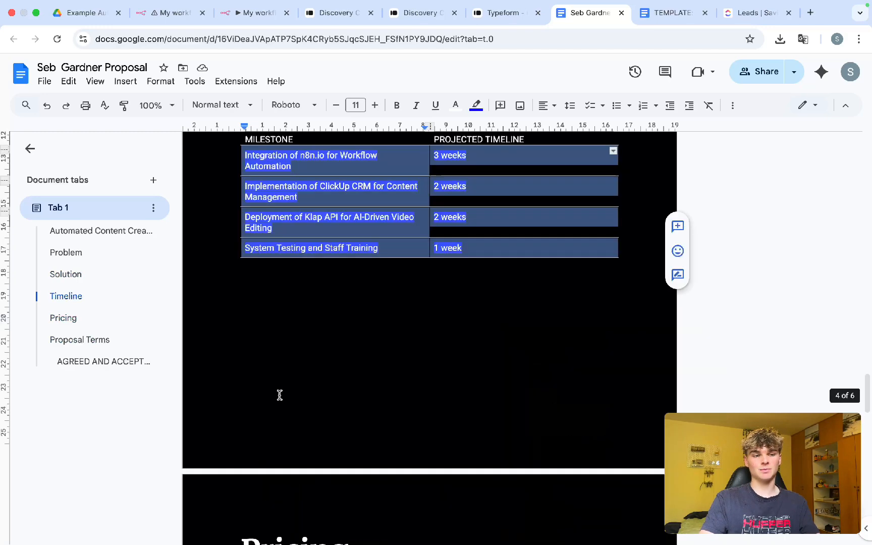
scroll(279, 395, up, 10)
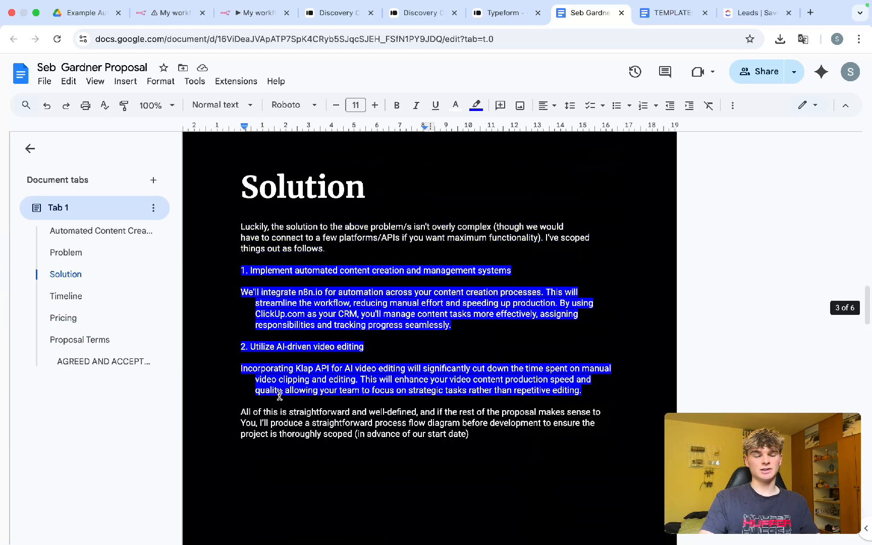
scroll(302, 399, up, 15)
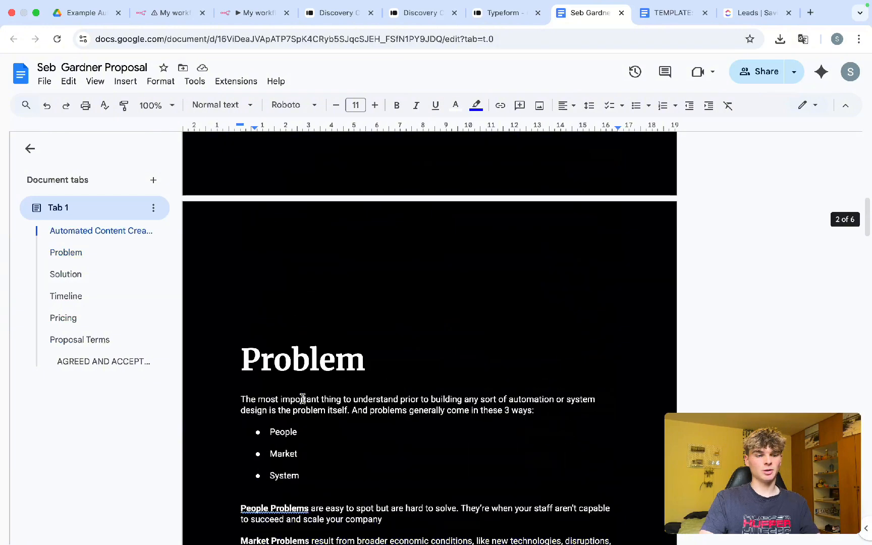
scroll(302, 398, up, 2)
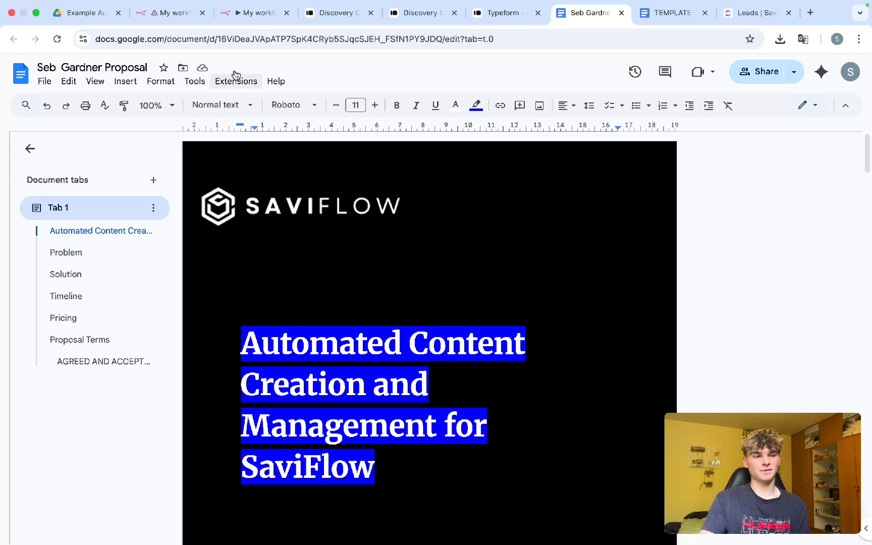
click(170, 13)
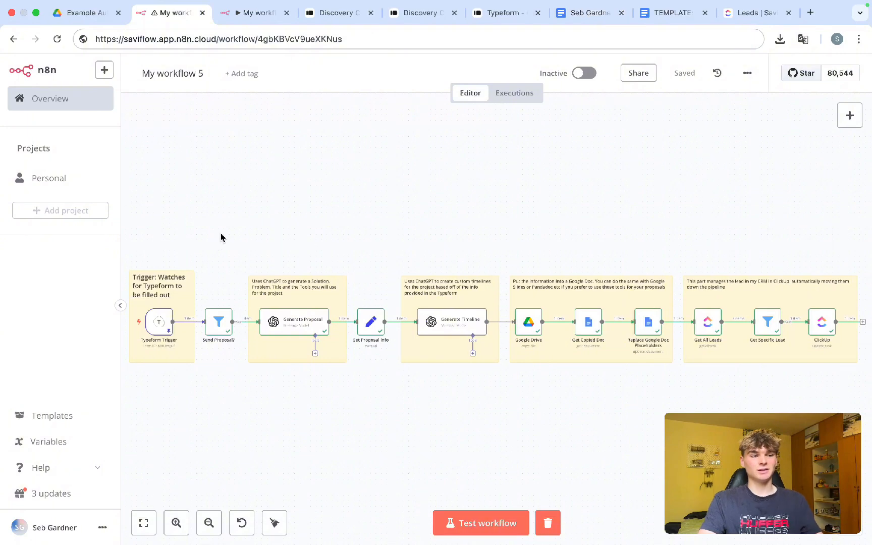
Step: Zoom into the Typeform Trigger area of the canvas, then go to the Typeform form editor
scroll(186, 322, up, 2)
scroll(185, 322, up, 3)
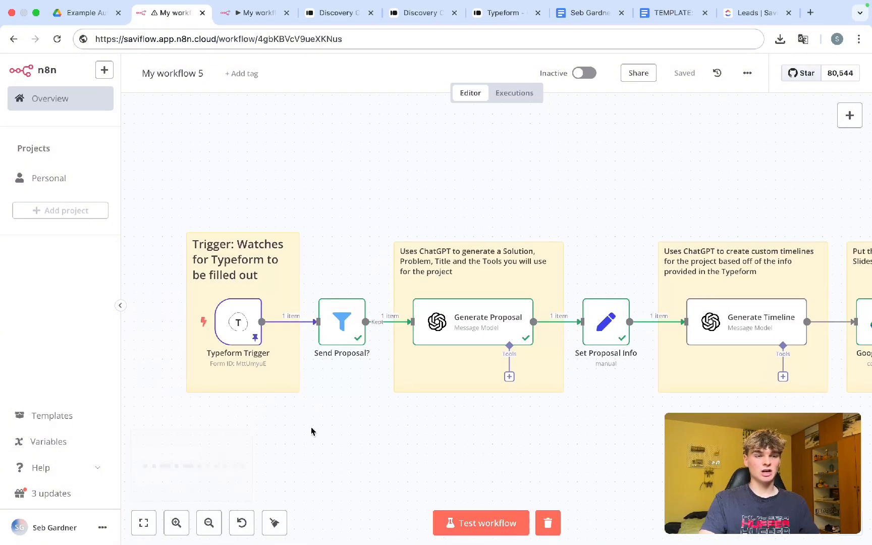
click(500, 15)
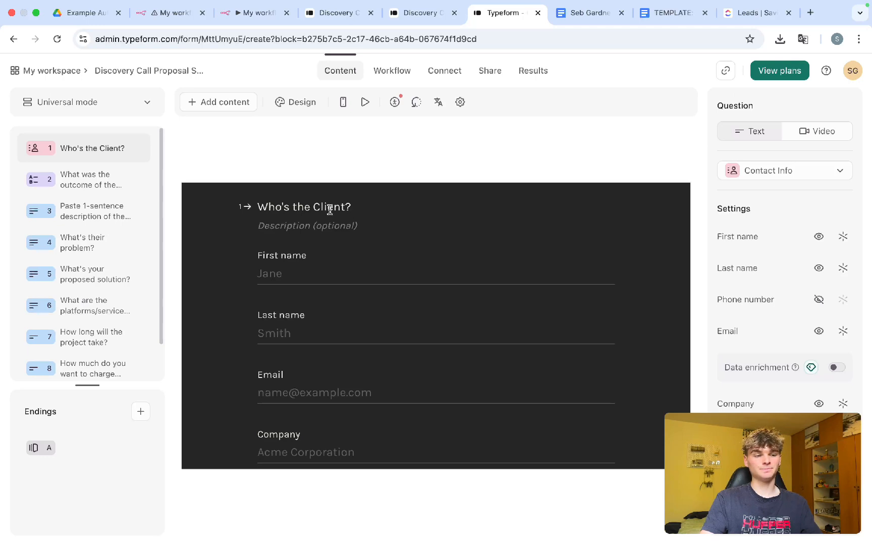
drag(258, 207, 354, 211)
scroll(303, 278, down, 1)
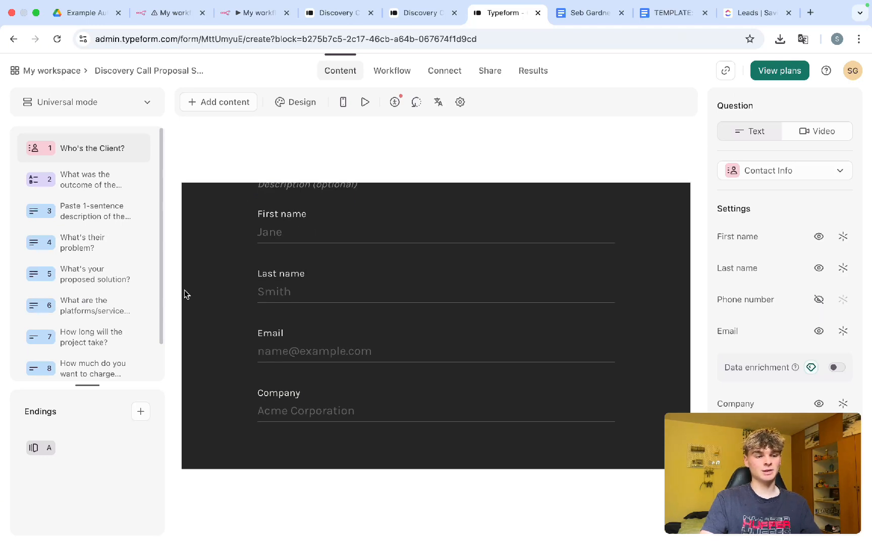
click(109, 181)
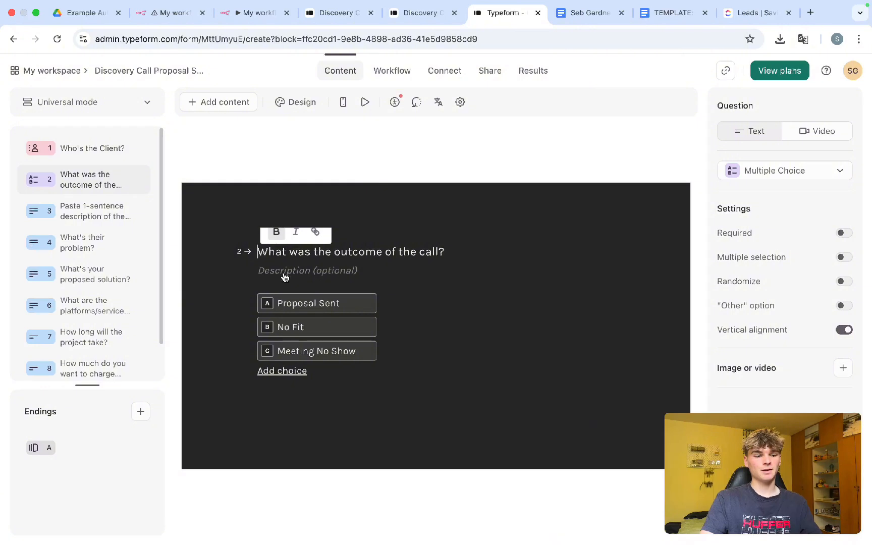
click(396, 252)
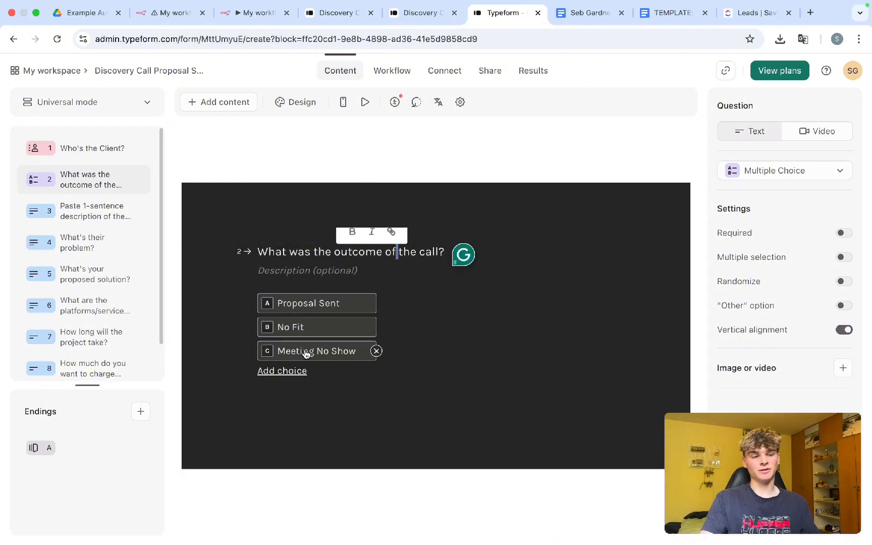
click(98, 214)
click(313, 267)
drag(305, 268, 439, 265)
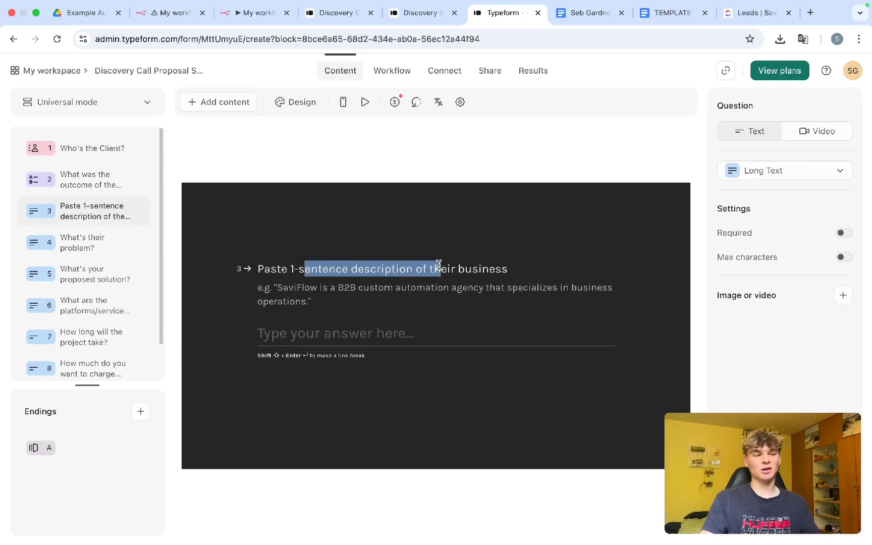
click(109, 241)
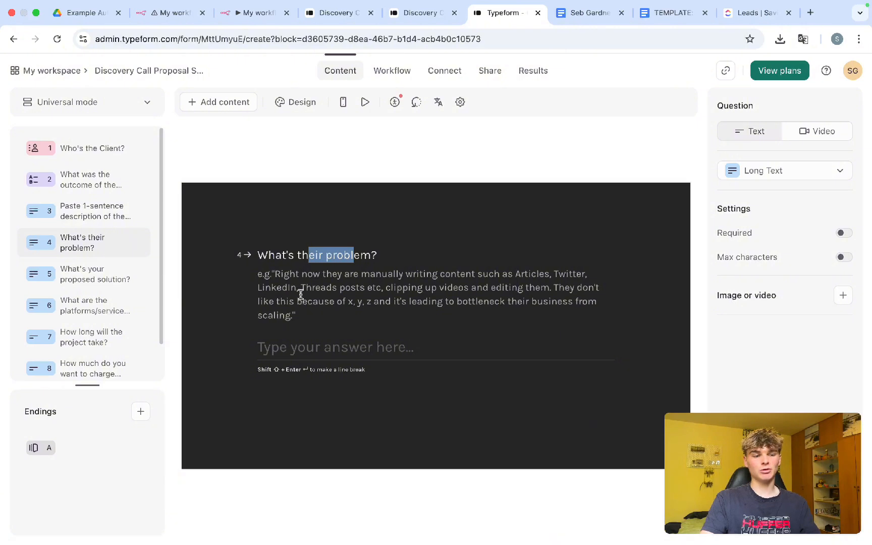
click(93, 281)
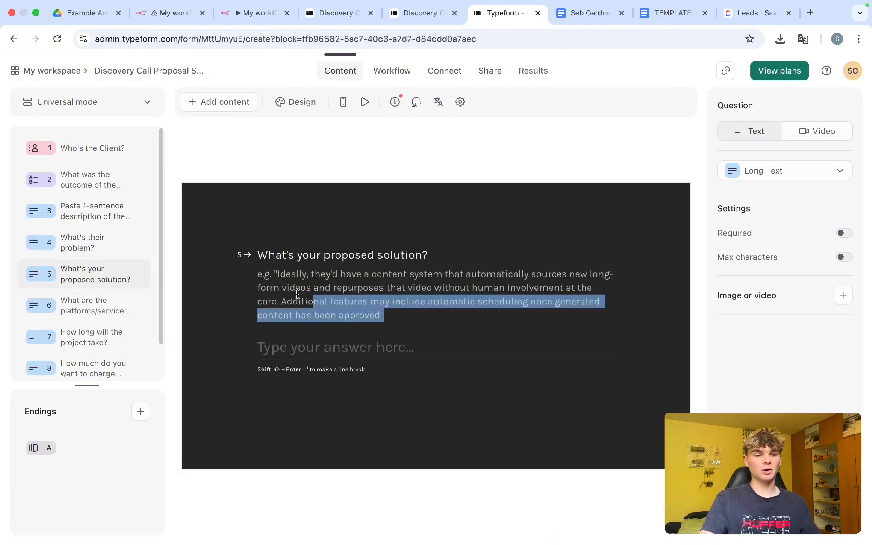
click(284, 288)
click(107, 306)
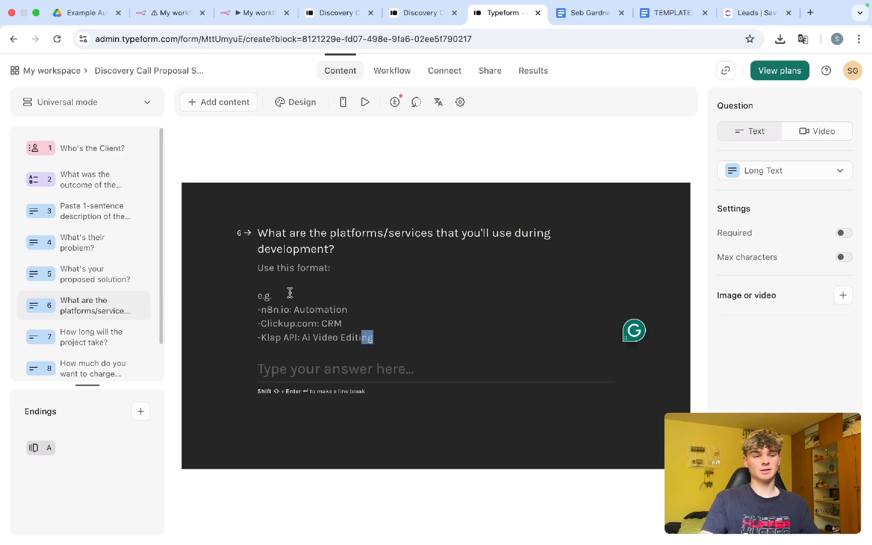
scroll(87, 298, down, 2)
click(85, 301)
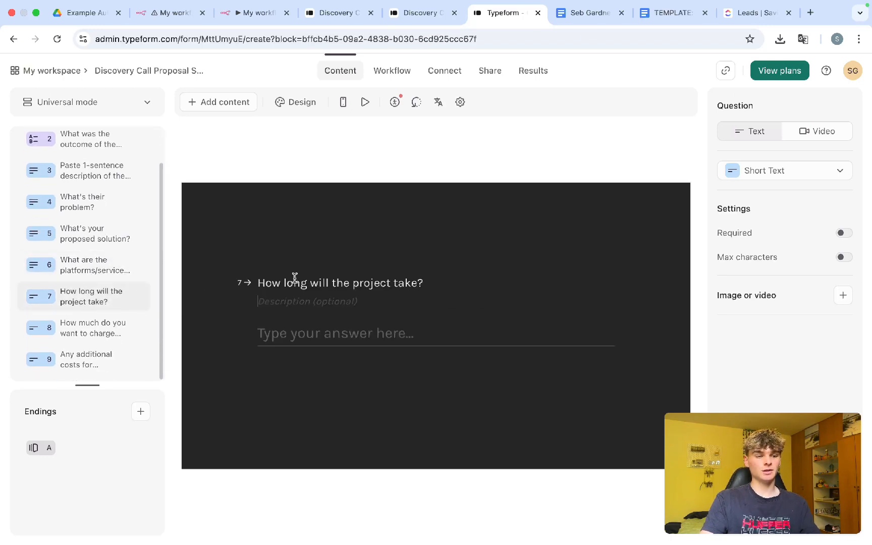
click(76, 327)
click(101, 358)
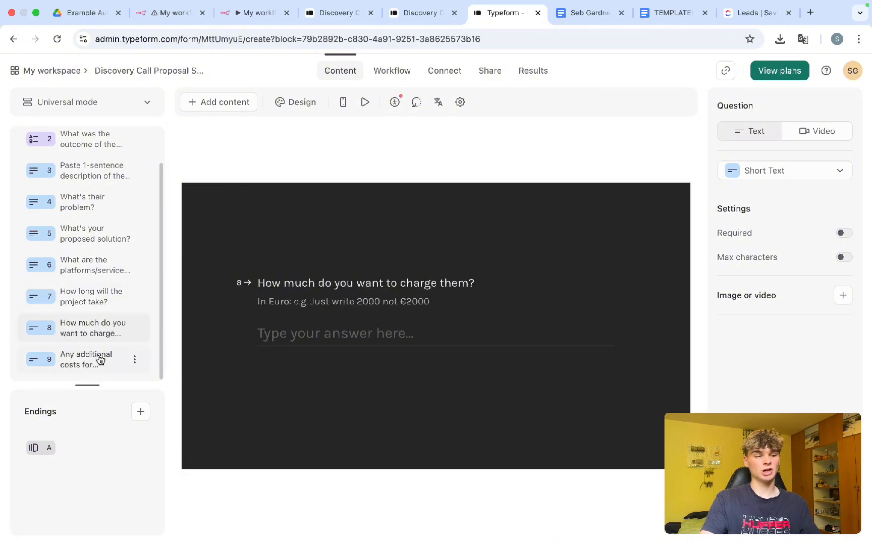
scroll(100, 359, up, 2)
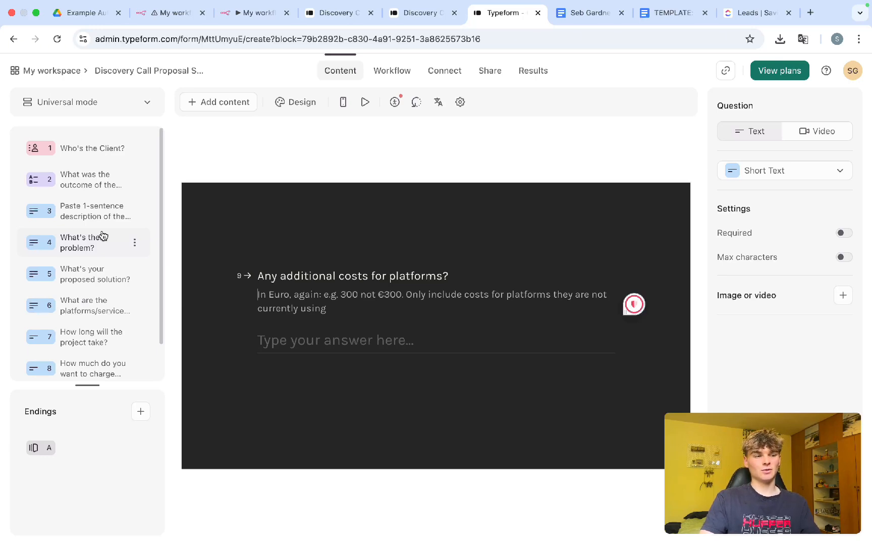
click(76, 149)
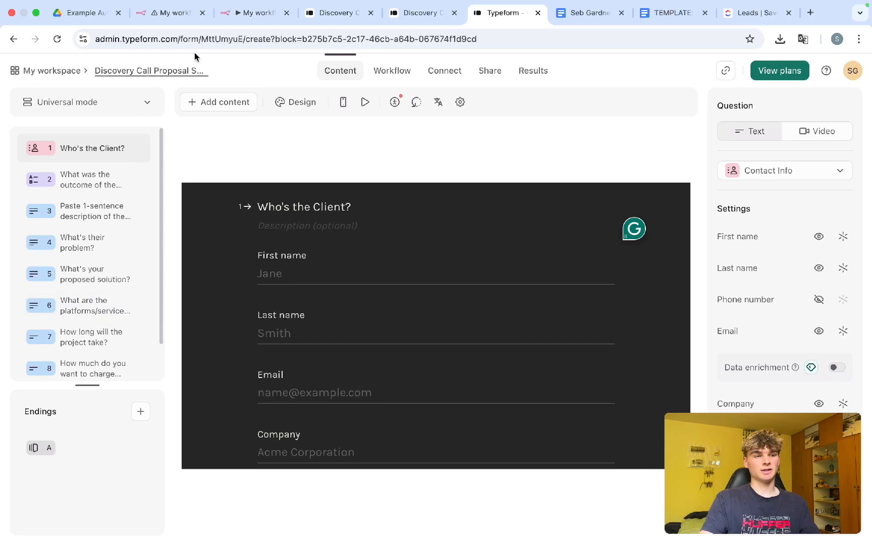
click(165, 18)
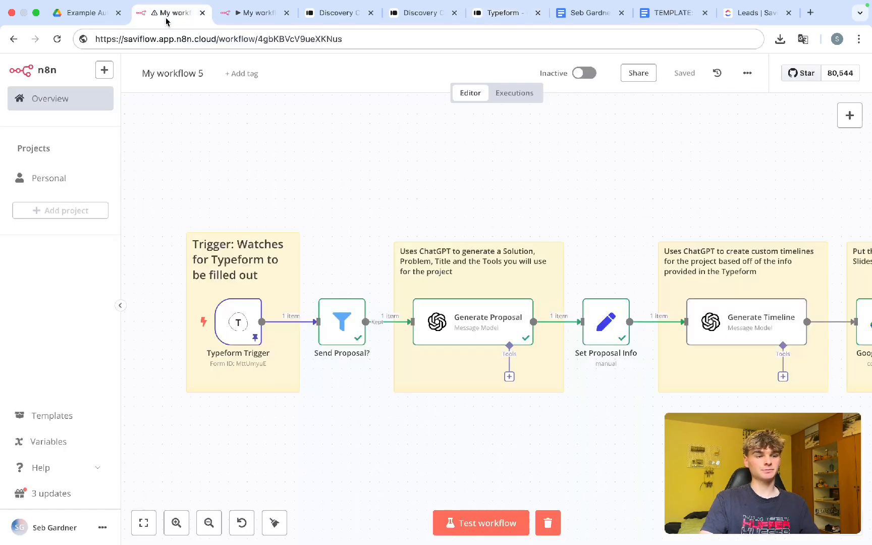
drag(308, 444, 170, 218)
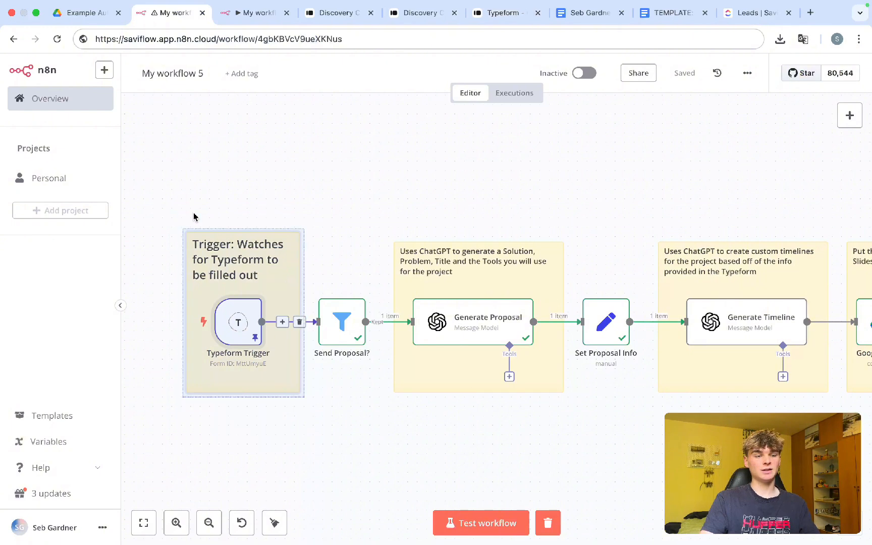
click(336, 227)
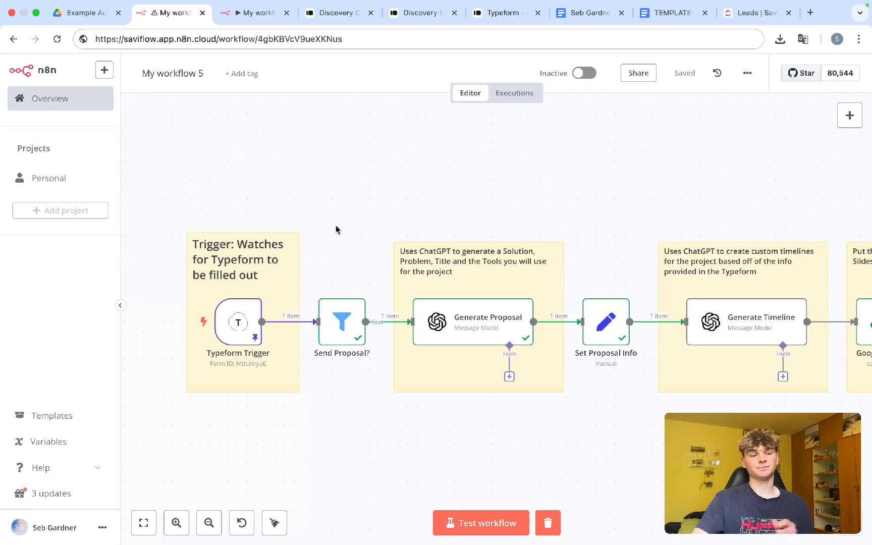
scroll(336, 225, right, 4)
scroll(336, 225, right, 2)
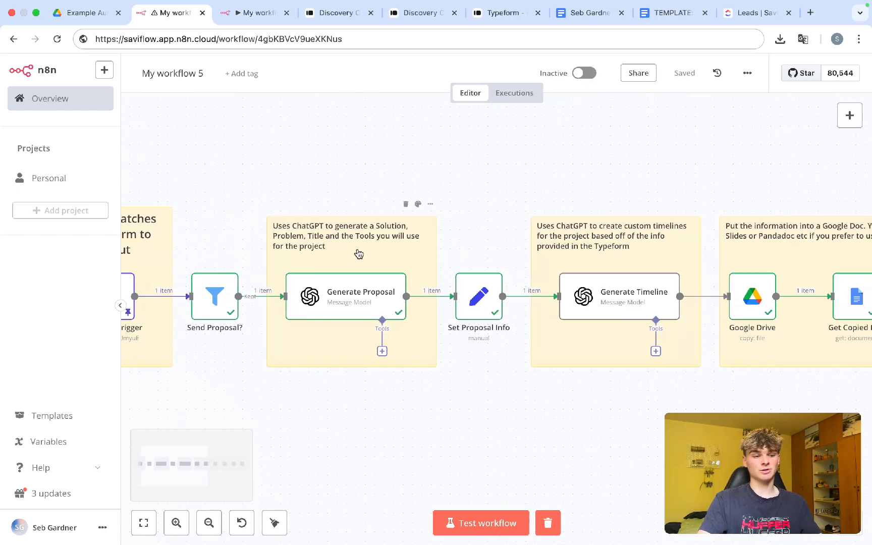
drag(461, 409, 273, 189)
scroll(464, 357, right, 6)
scroll(464, 357, down, 2)
drag(555, 363, 389, 177)
scroll(558, 400, right, 5)
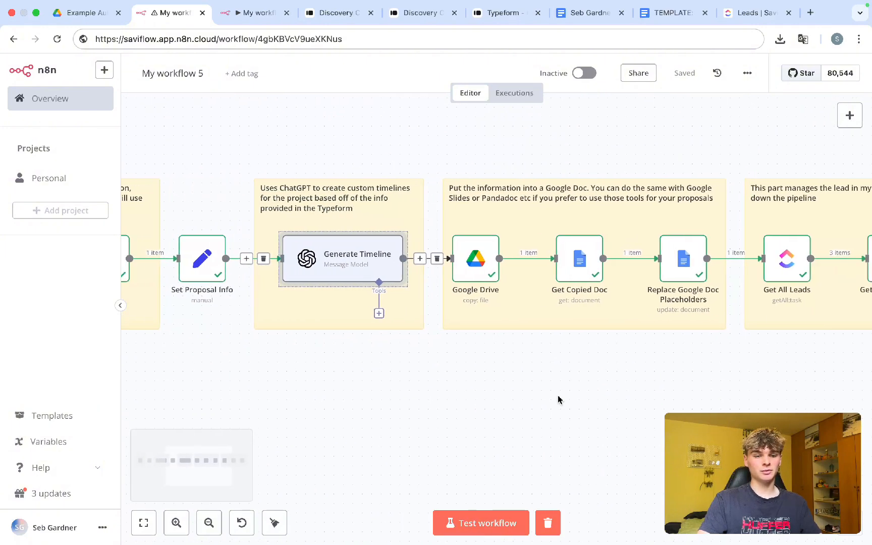
scroll(558, 400, up, 1)
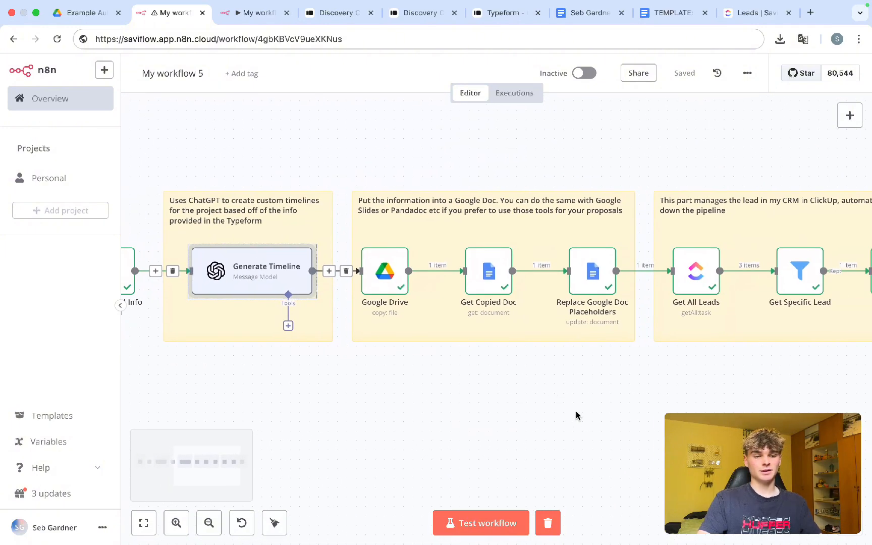
drag(665, 371, 344, 177)
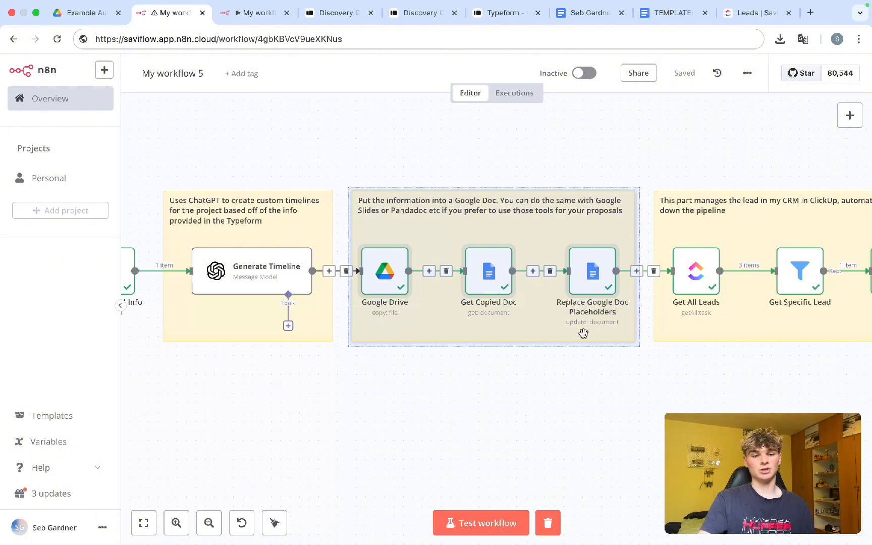
click(632, 397)
scroll(632, 398, right, 5)
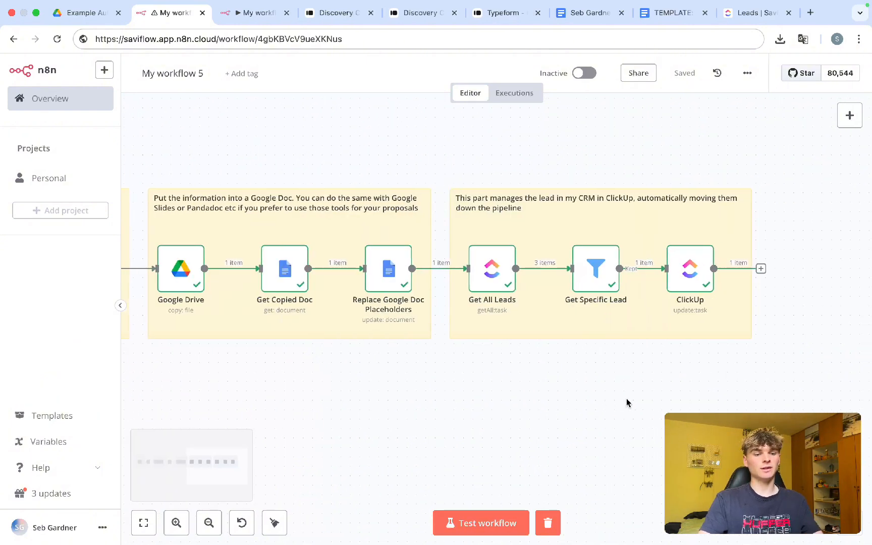
drag(443, 371, 763, 176)
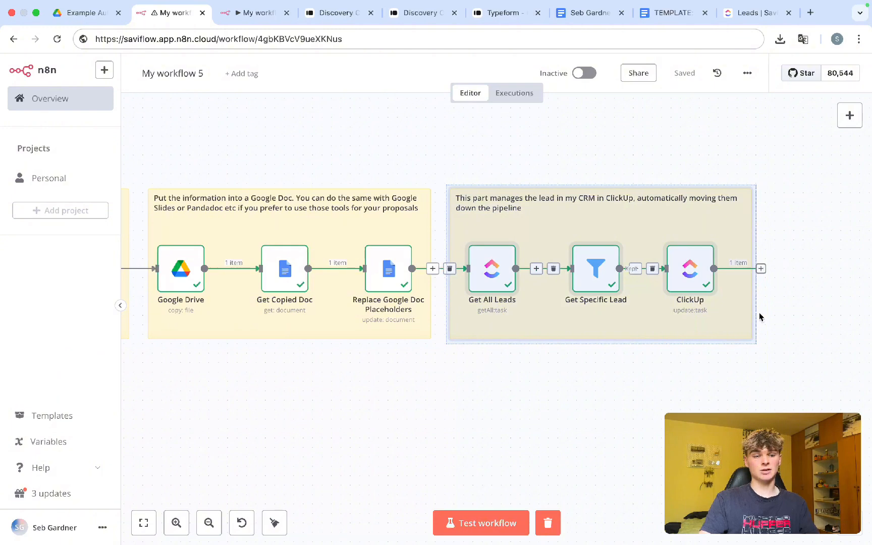
click(775, 339)
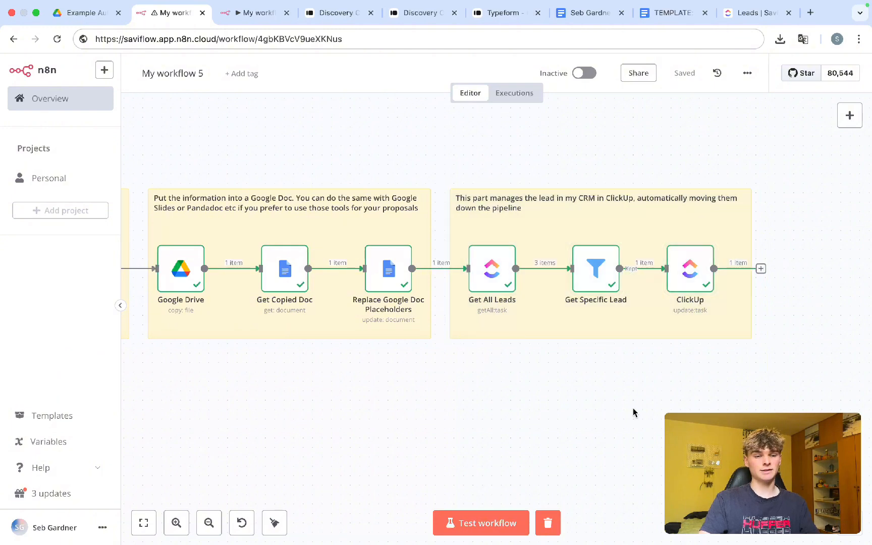
scroll(500, 443, down, 2)
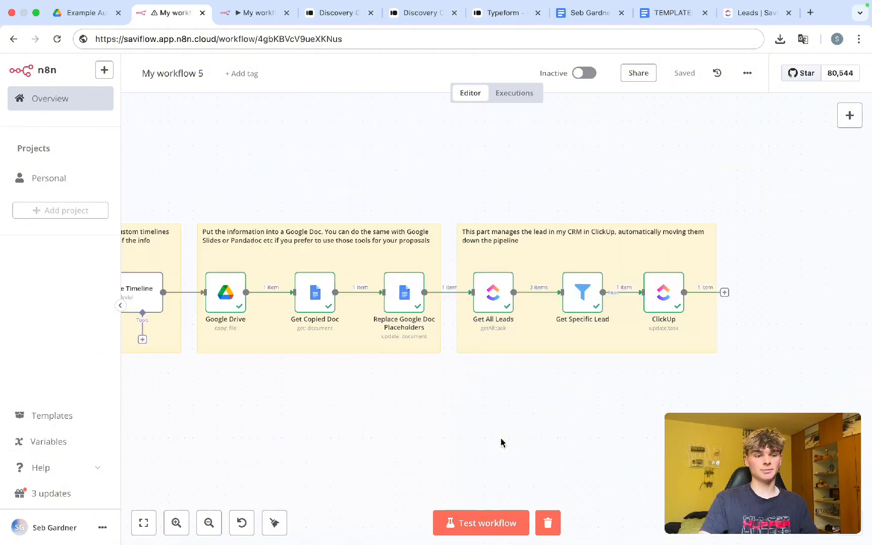
scroll(501, 443, left, 5)
scroll(501, 443, down, 3)
scroll(501, 442, down, 2)
scroll(500, 443, left, 1)
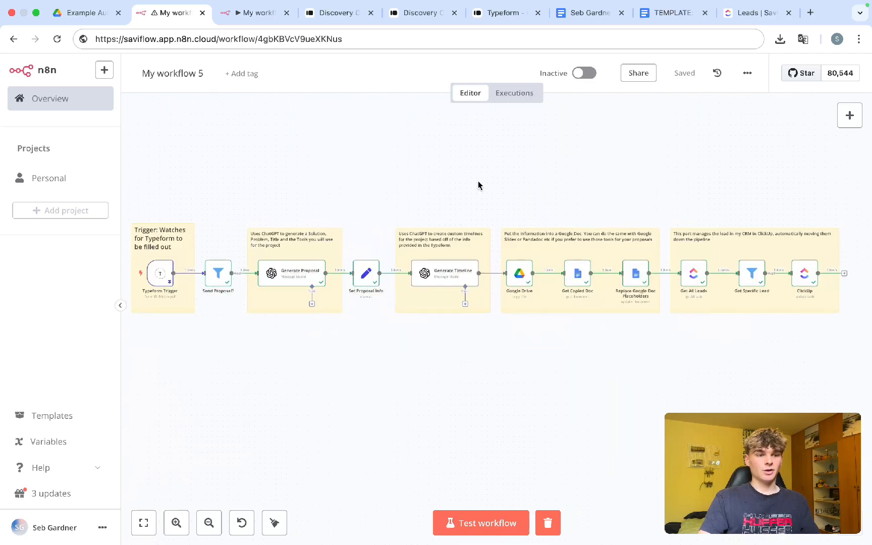
Step: In My workflow 6, add a Typeform Trigger as the first node
click(252, 19)
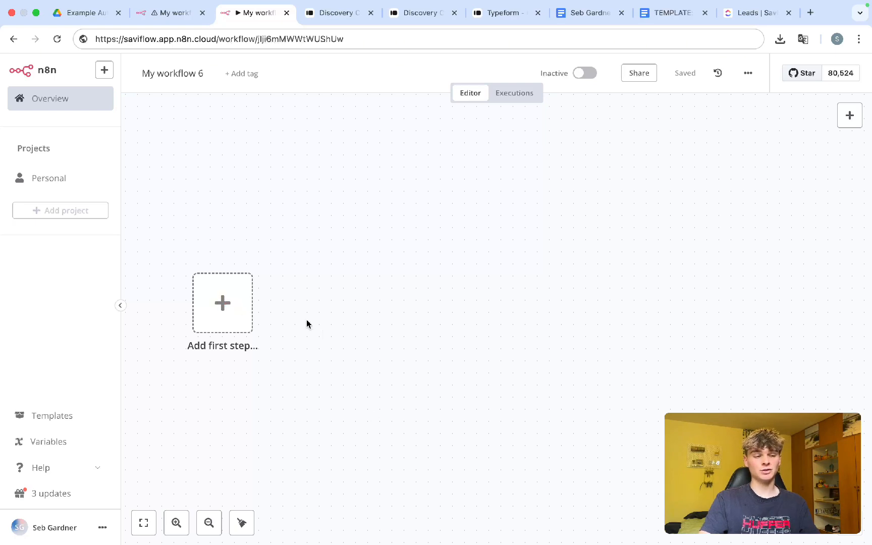
click(224, 313)
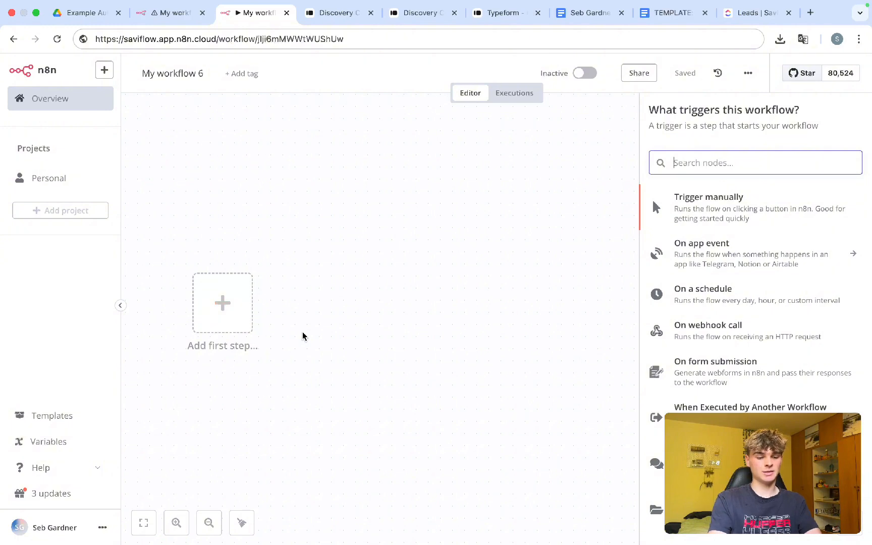
text(type)
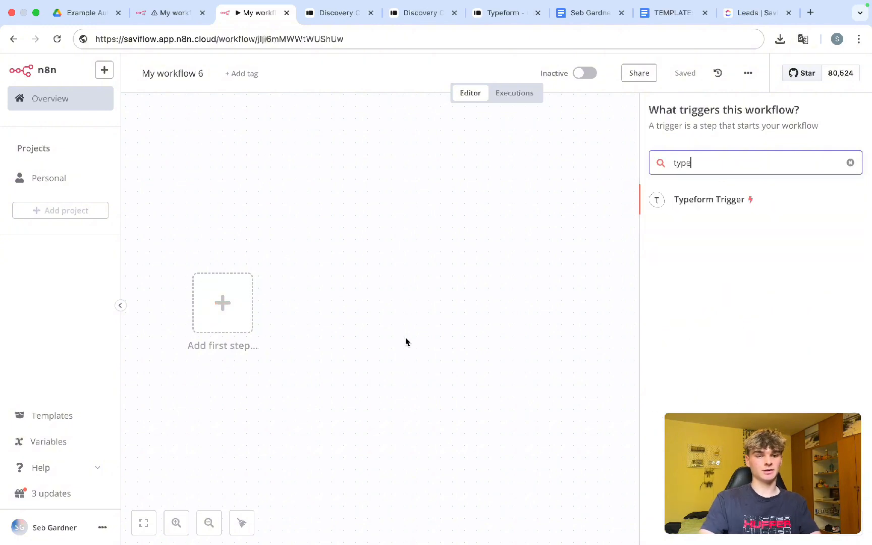
click(708, 201)
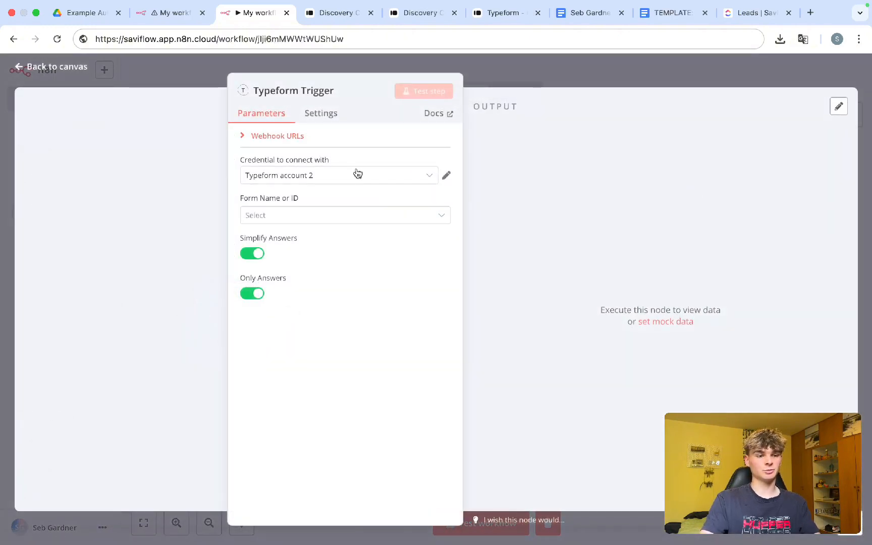
Step: Check the Typeform account credential details for the trigger
click(447, 178)
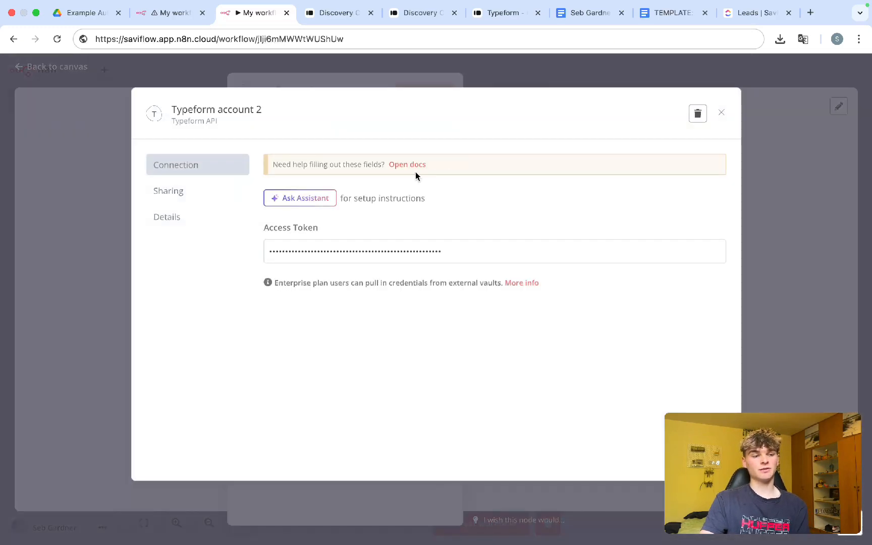
drag(323, 276, 264, 277)
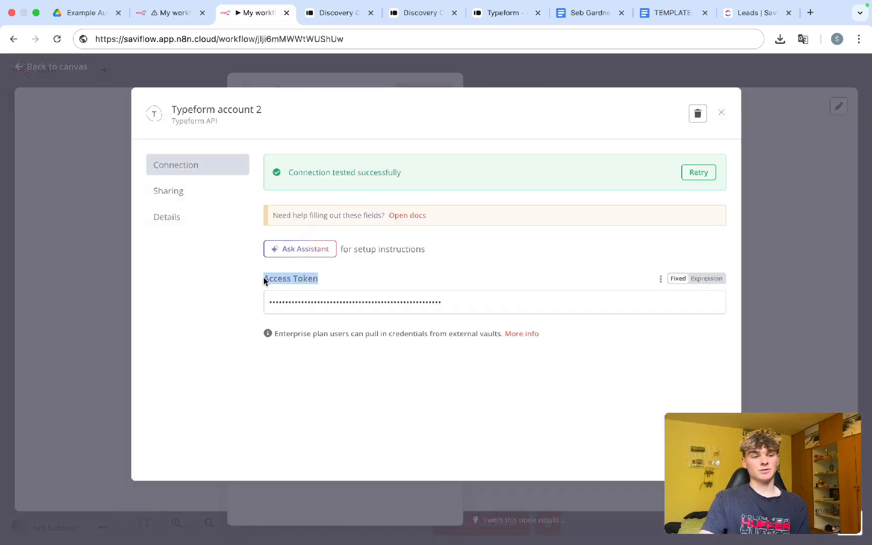
click(355, 282)
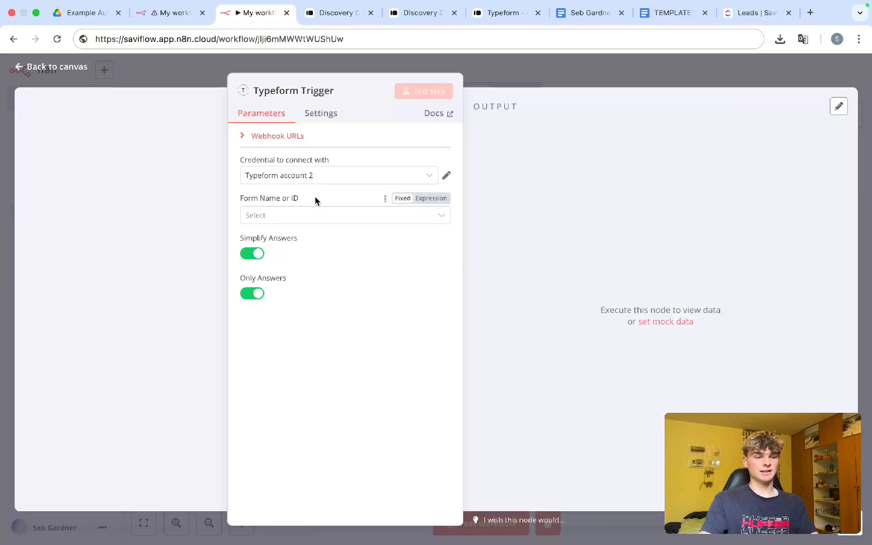
Step: Set the trigger's form to Discovery Call Proposal Submission and return to the canvas
drag(315, 197, 238, 196)
click(276, 217)
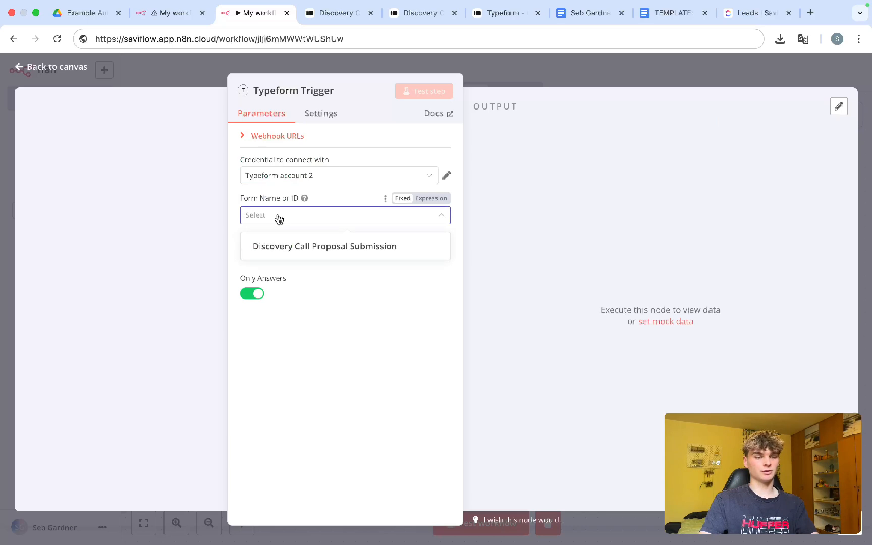
click(316, 248)
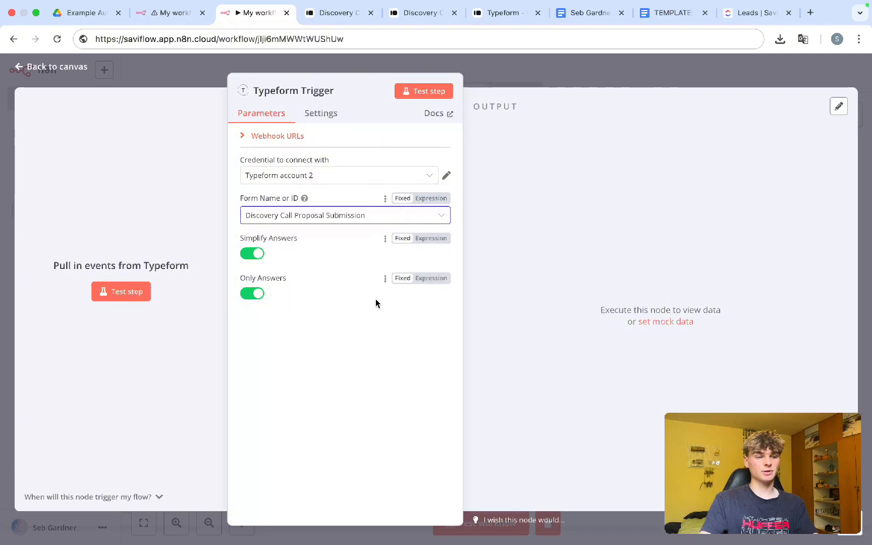
click(488, 73)
Step: Save the workflow and start a test run so the trigger waits for a Typeform event
key(super+s)
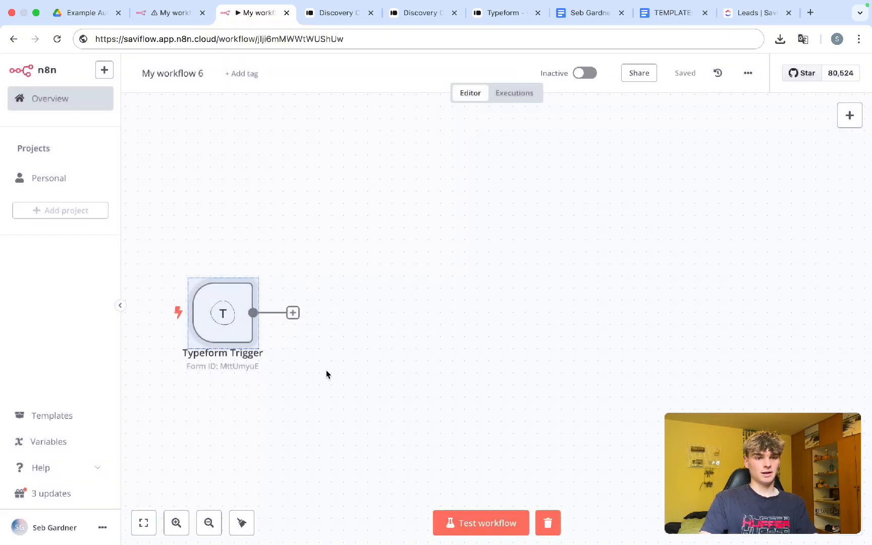
click(326, 372)
scroll(295, 371, left, 1)
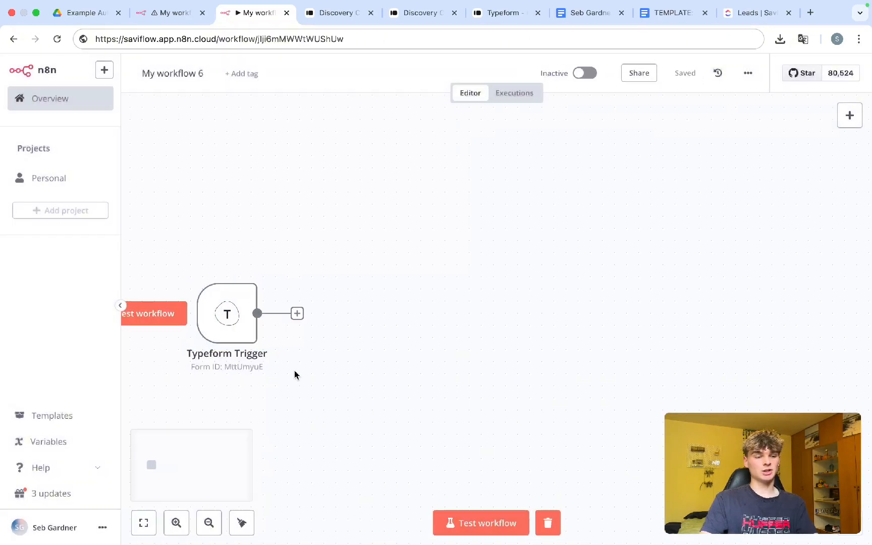
scroll(295, 372, left, 1)
scroll(295, 372, down, 1)
click(482, 523)
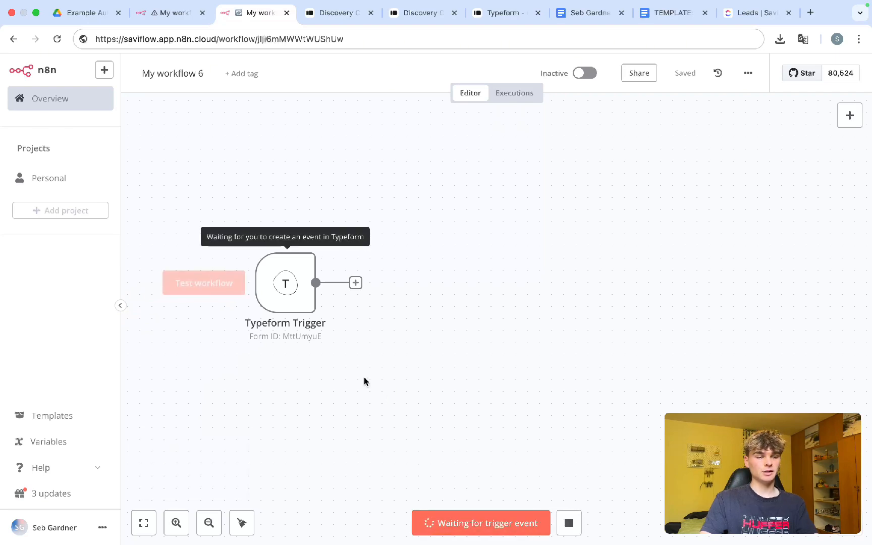
scroll(363, 382, left, 2)
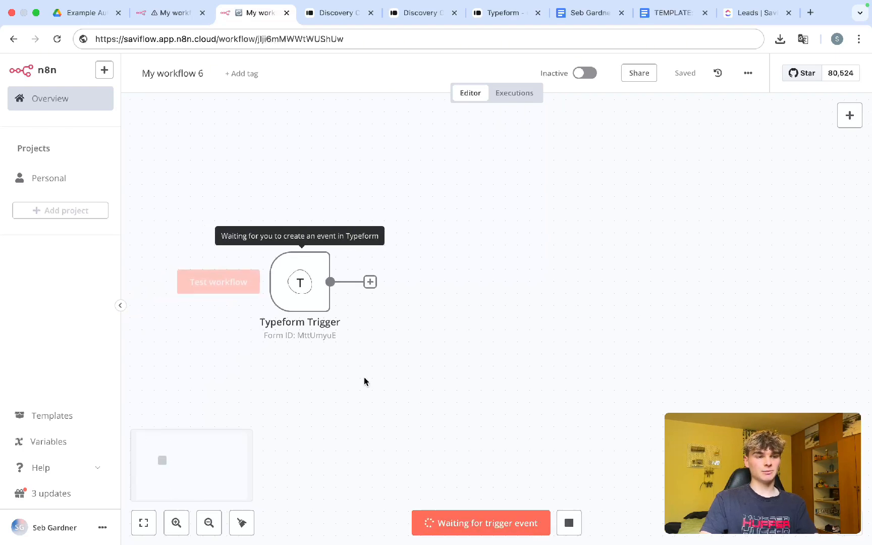
Step: In the live Discovery Call form, enter the client's first and last name, e-mail and company
click(413, 15)
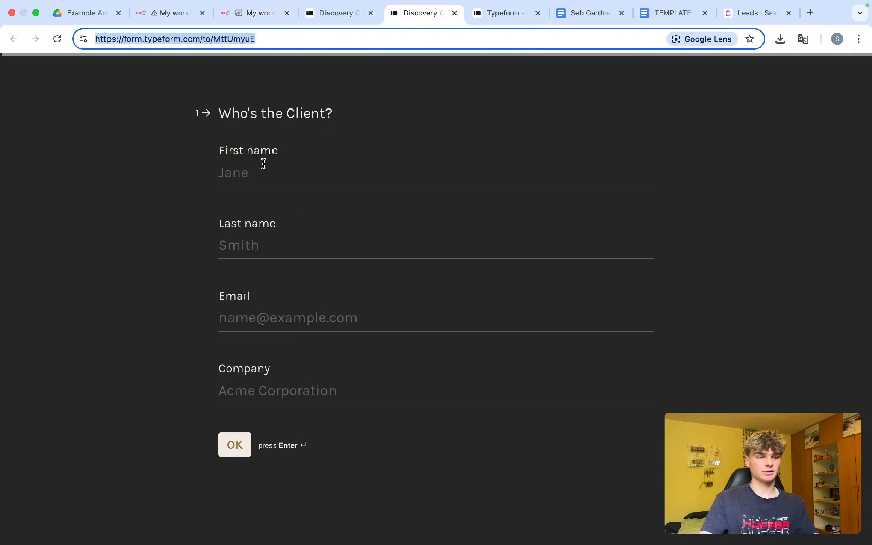
click(176, 224)
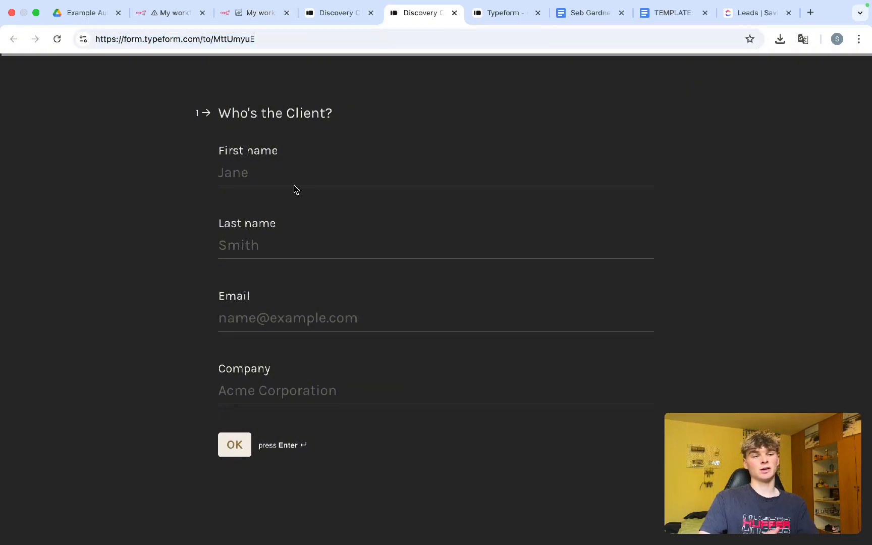
click(255, 173)
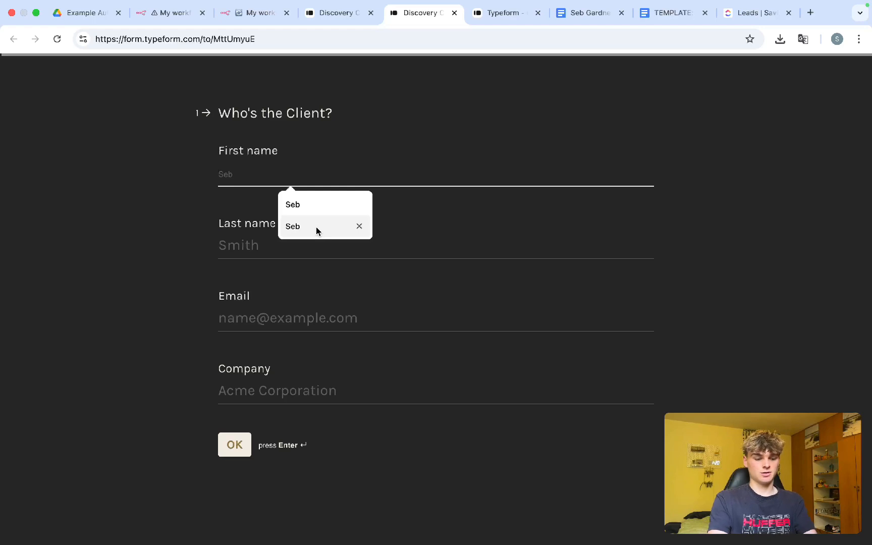
click(235, 251)
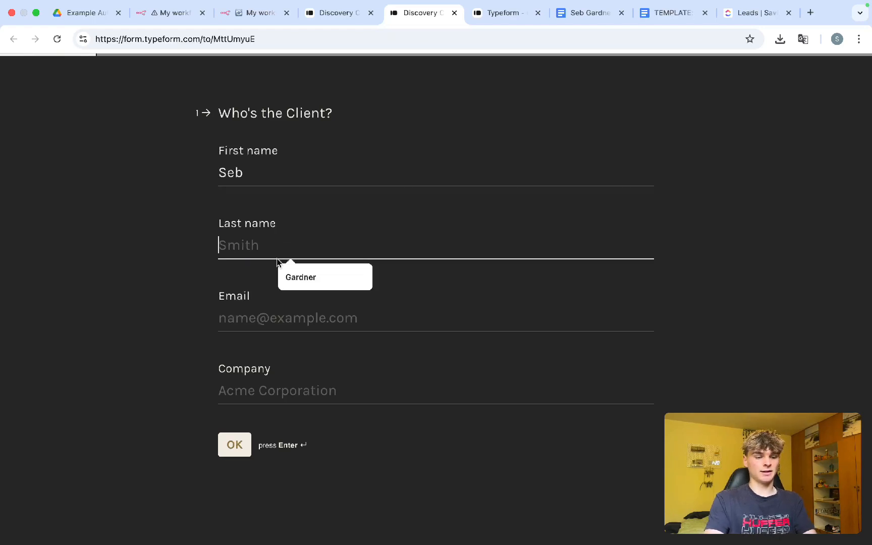
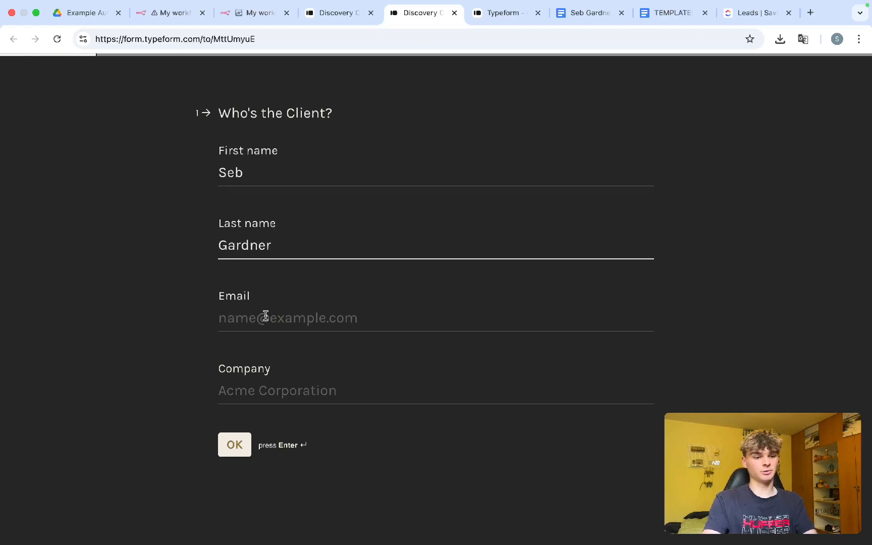
click(266, 317)
click(301, 350)
click(271, 391)
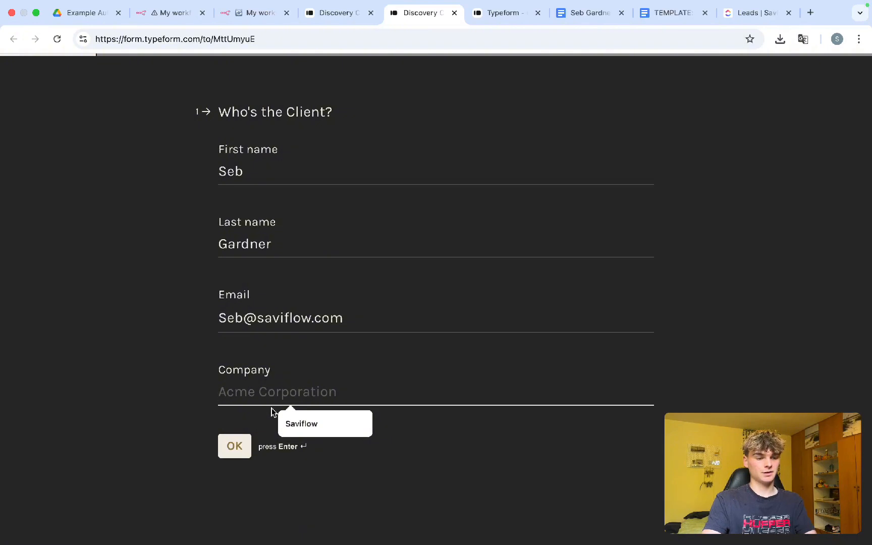
click(285, 422)
click(220, 446)
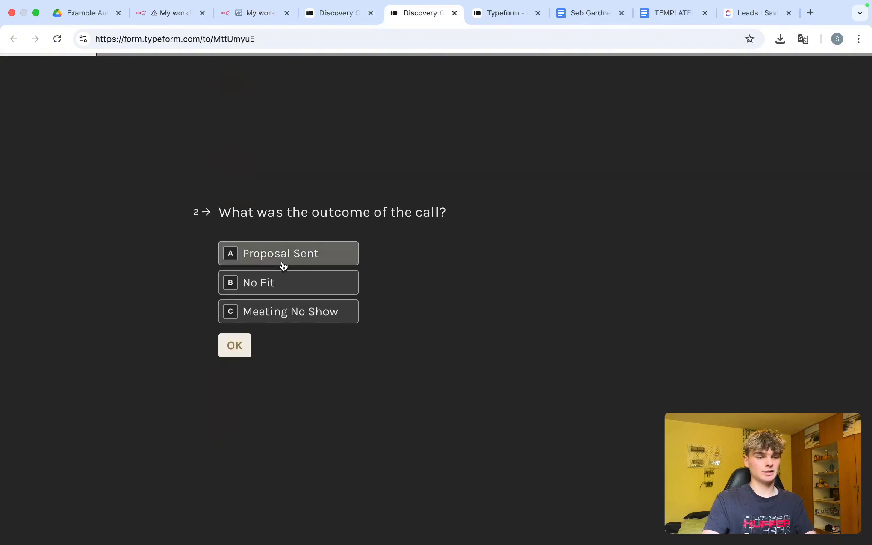
Step: Choose Proposal Sent as the call outcome and paste the SaviFlow business description answer
click(301, 252)
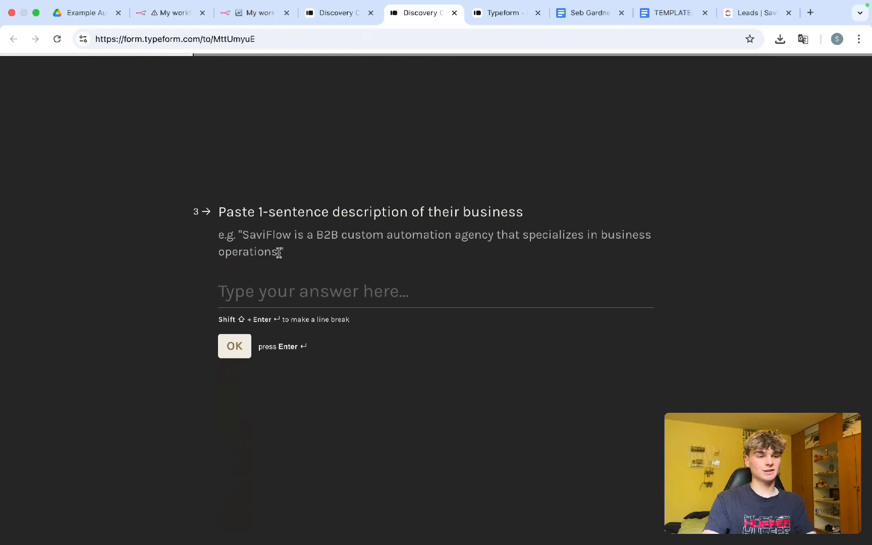
drag(279, 253, 239, 237)
key(super+c)
click(278, 302)
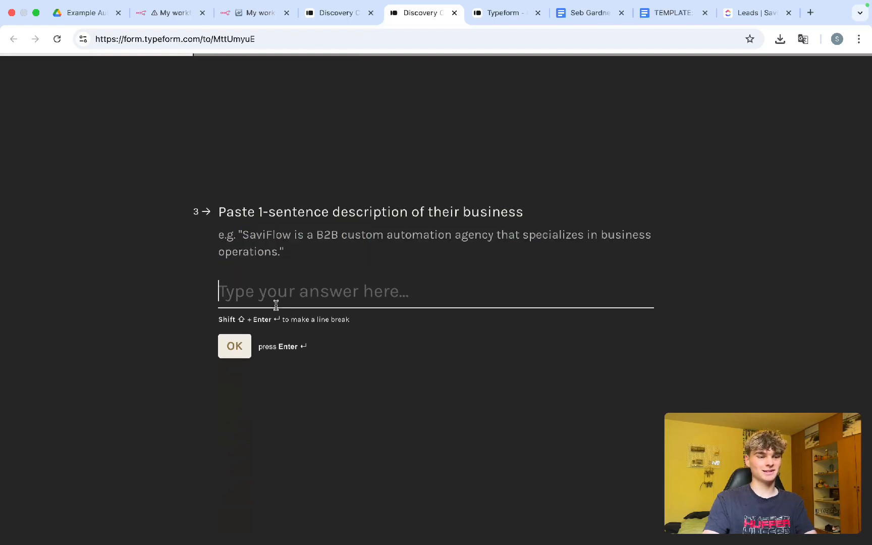
key(super+v)
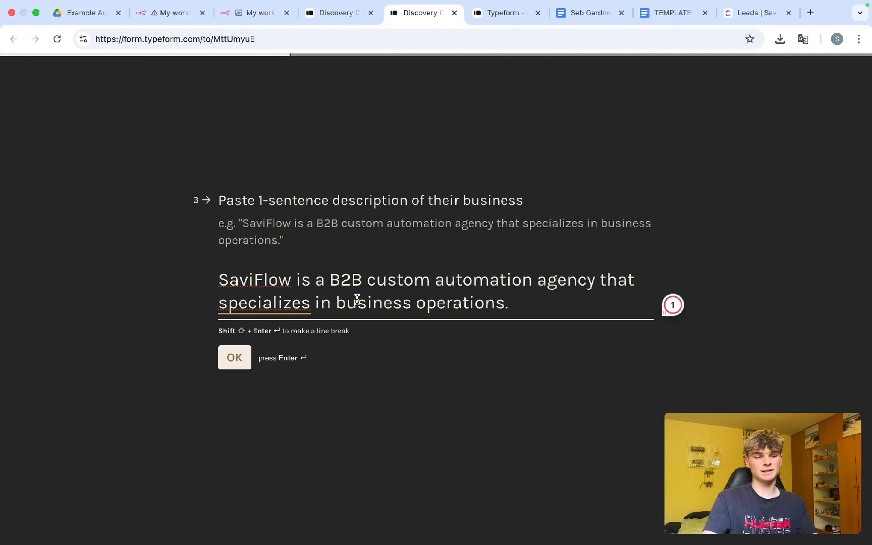
drag(311, 286, 529, 290)
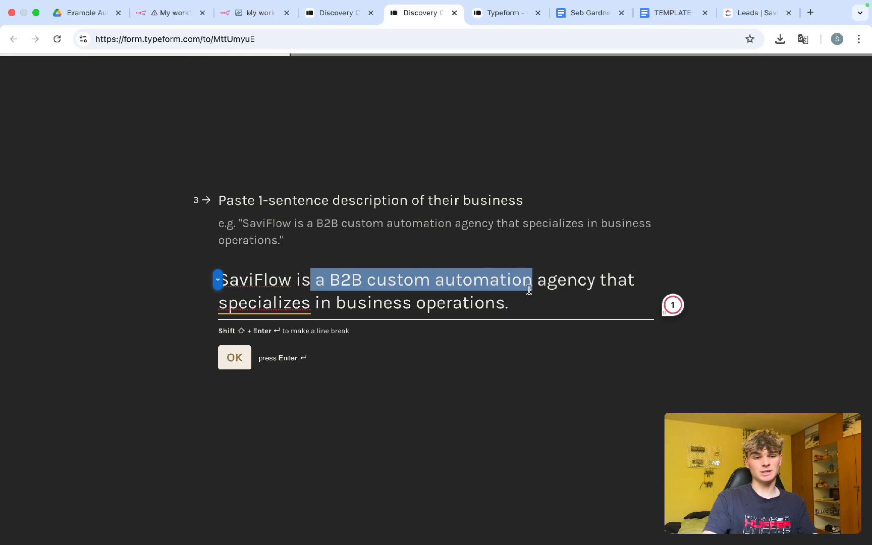
drag(383, 303, 403, 311)
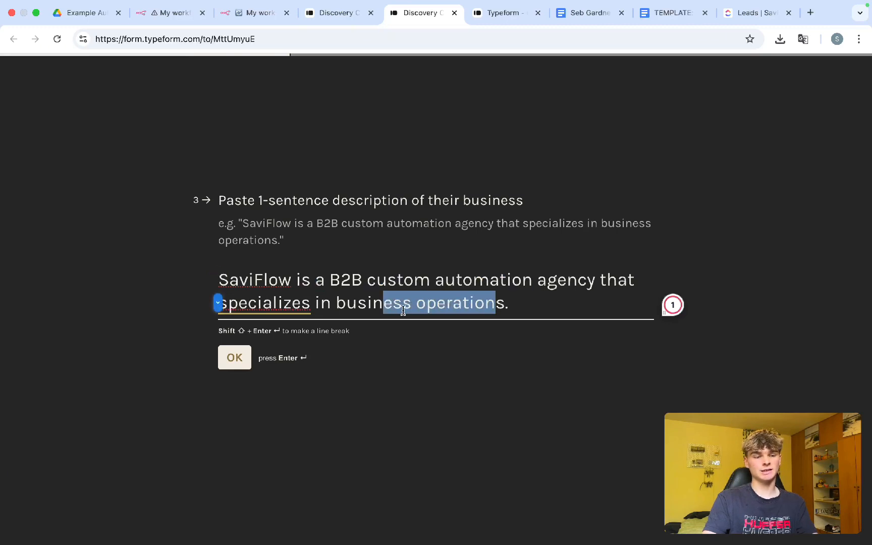
key(Return)
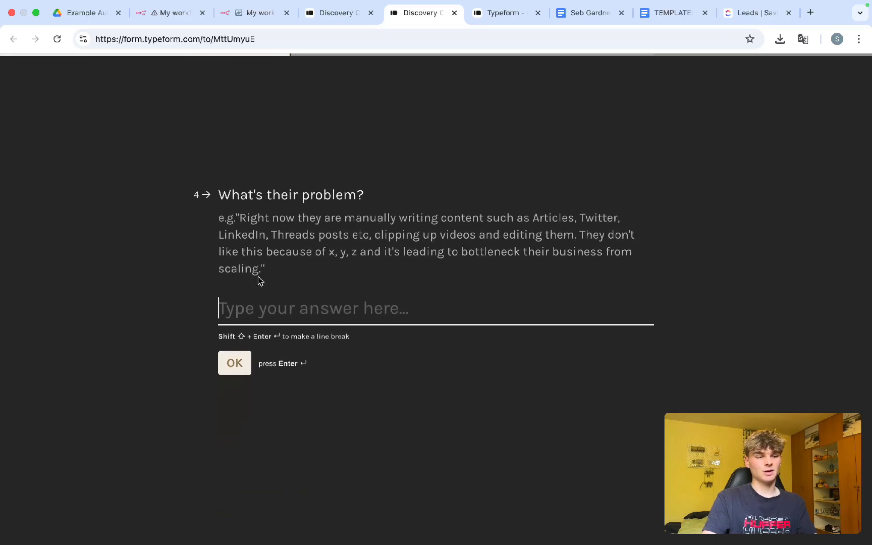
Step: Answer the problem question with the example, replacing 'x, y, z' with 'it takes a lot of time and money'
drag(259, 275, 241, 214)
key(super+c)
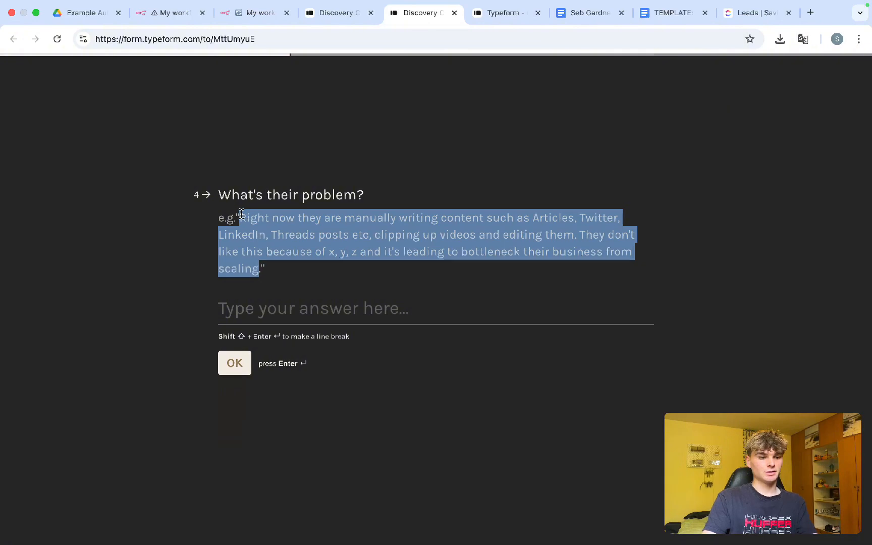
click(267, 309)
key(super+v)
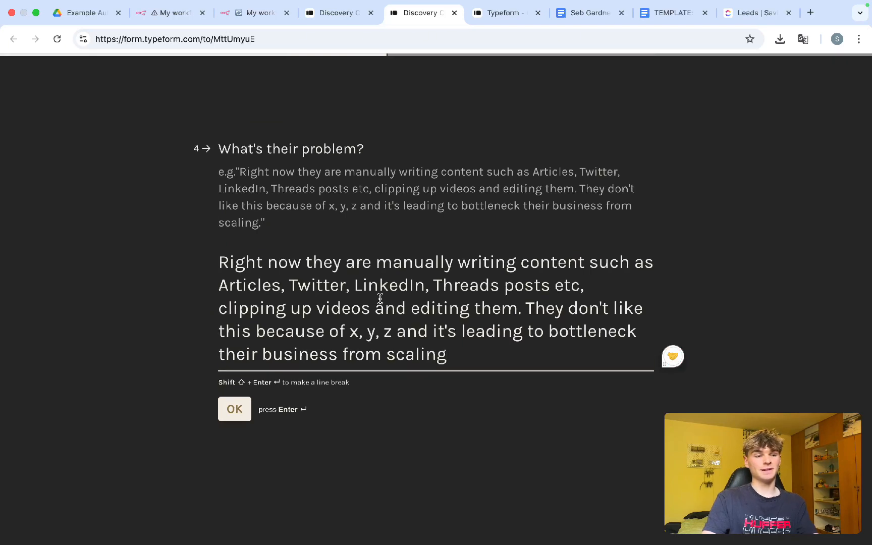
drag(393, 335, 349, 335)
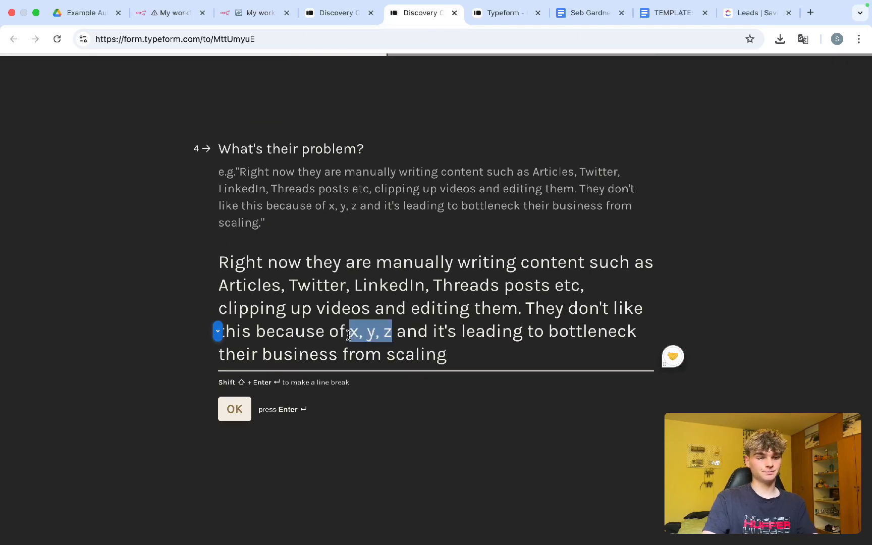
text(it takes a lot)
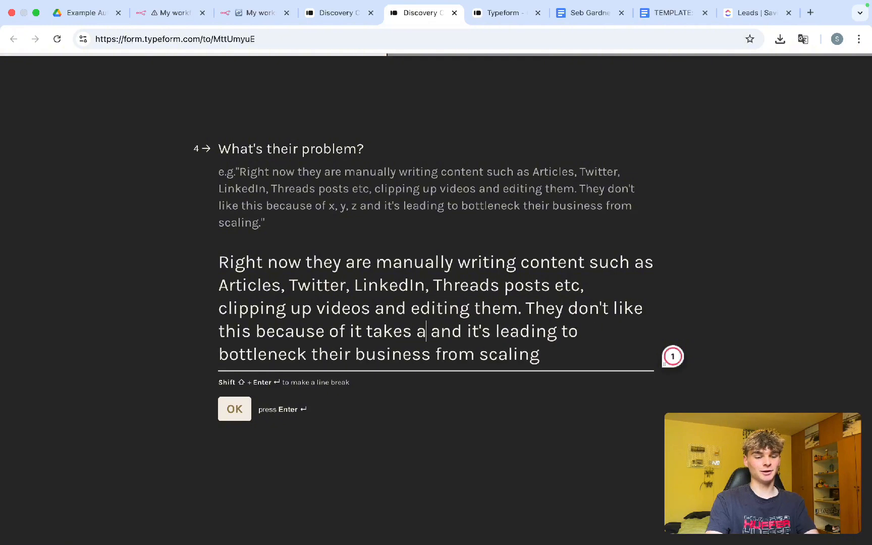
text( of time and)
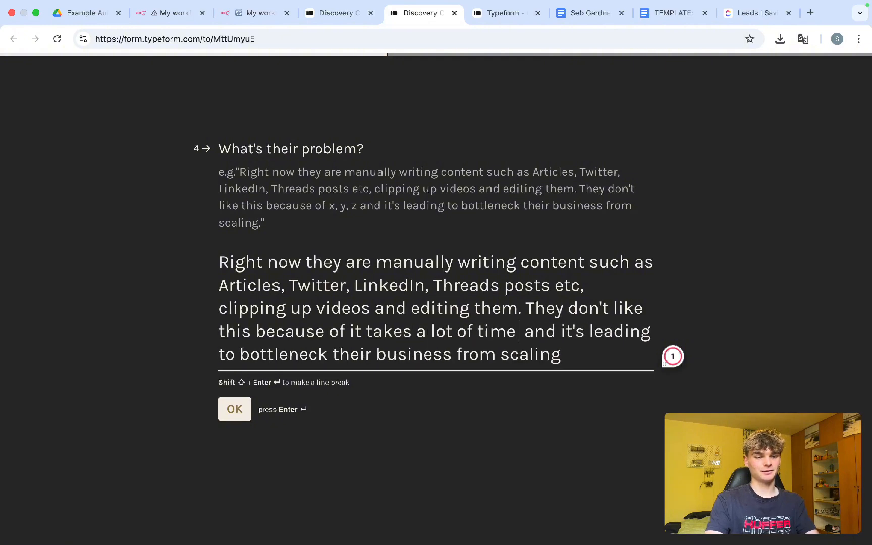
text( money and)
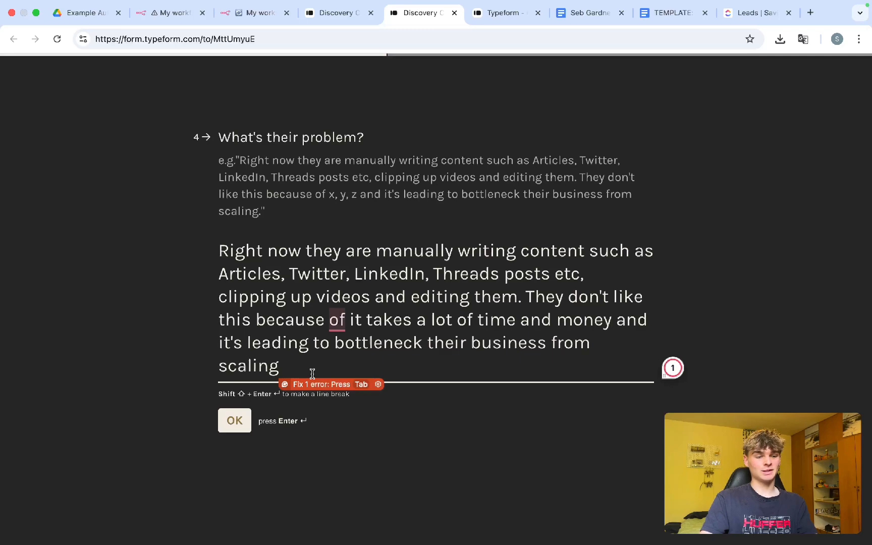
key(Return)
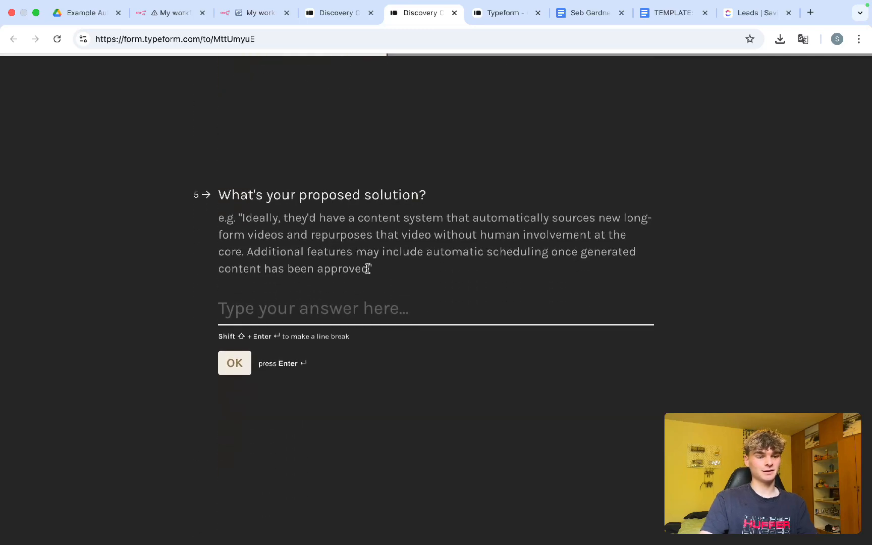
Step: Paste the example content-system sentence as the proposed solution
drag(367, 268, 242, 218)
key(cmd+c)
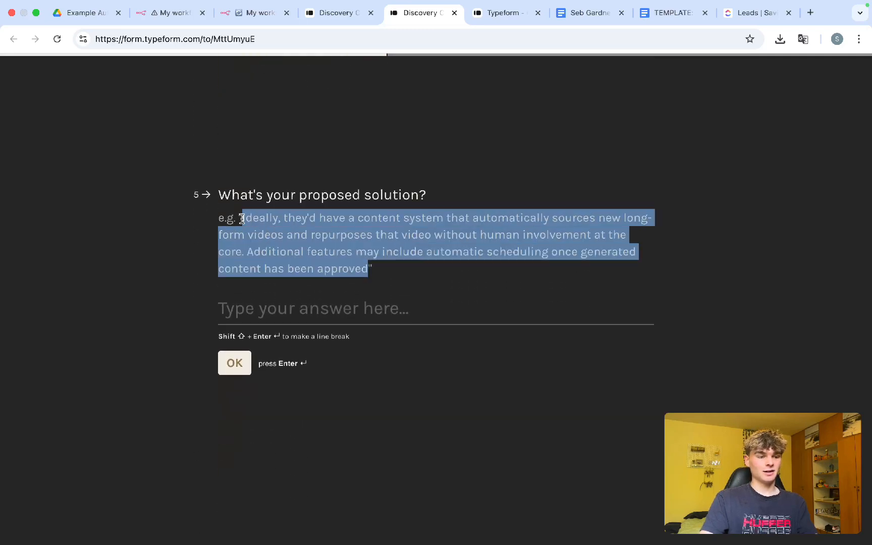
click(272, 307)
key(cmd+v)
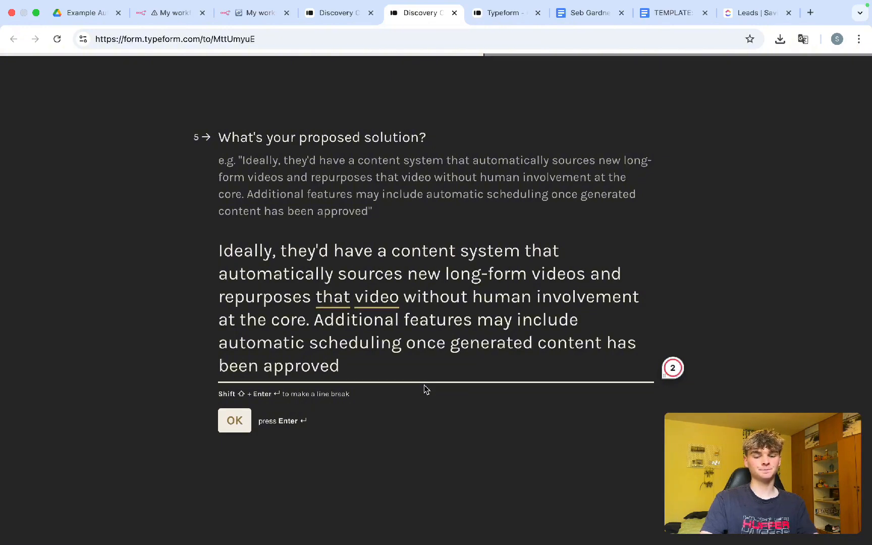
Step: Submit the solution and list n8n.io and Klap API as the platforms, one per line
key(Return)
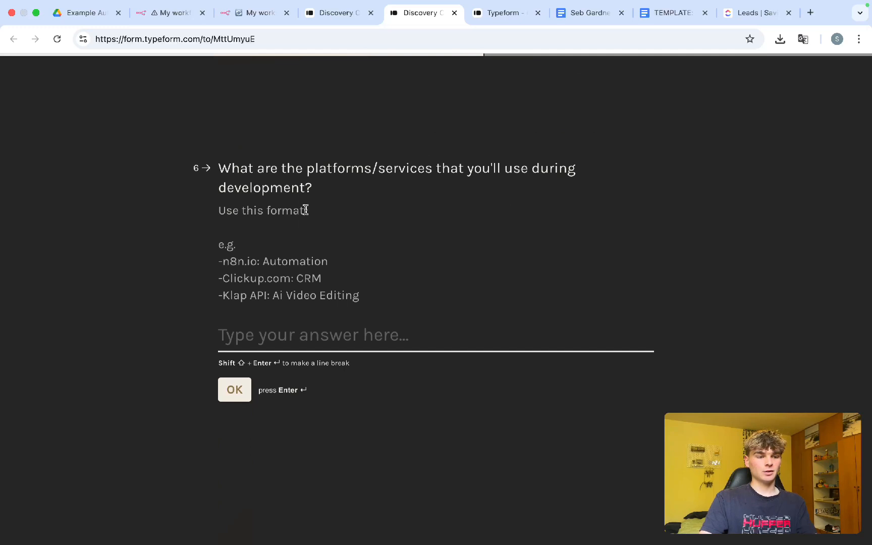
drag(266, 174, 452, 170)
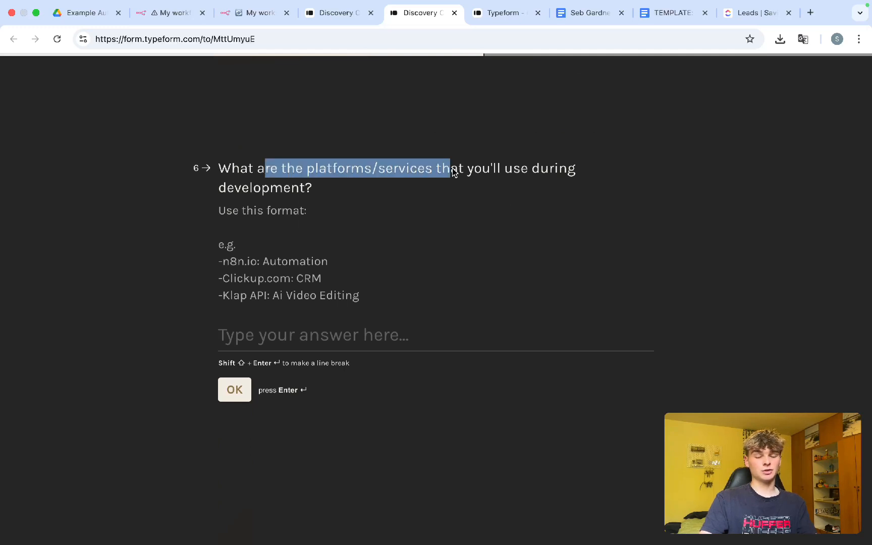
click(261, 339)
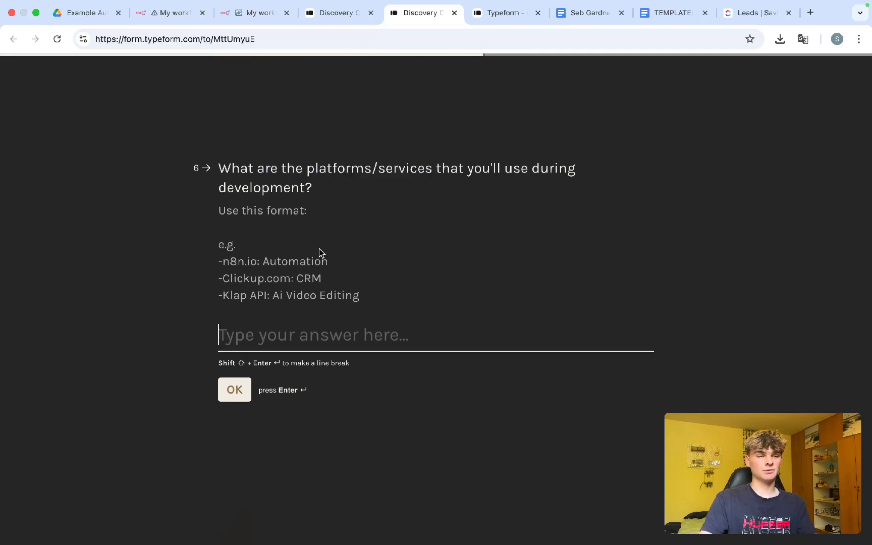
drag(329, 263, 214, 264)
key(super+c)
click(258, 335)
key(super+v)
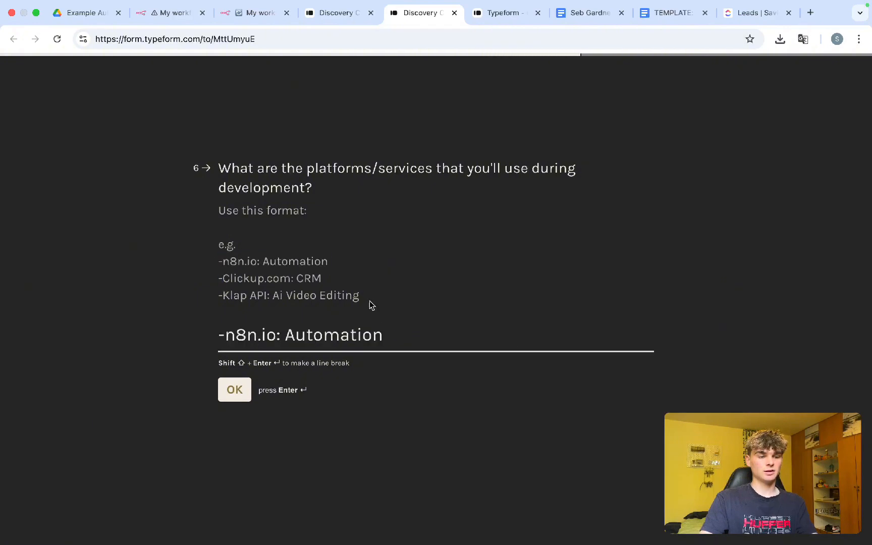
drag(370, 303, 235, 299)
click(397, 339)
key(Return)
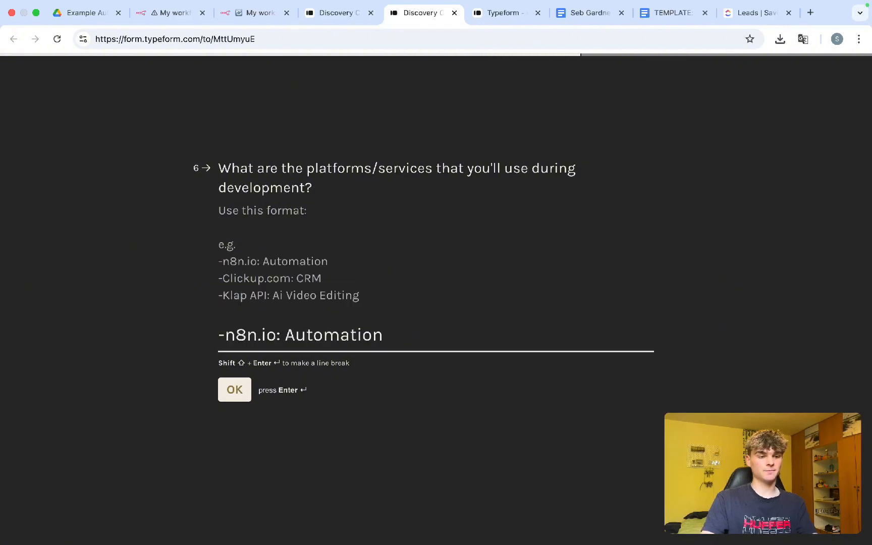
scroll(360, 319, up, 3)
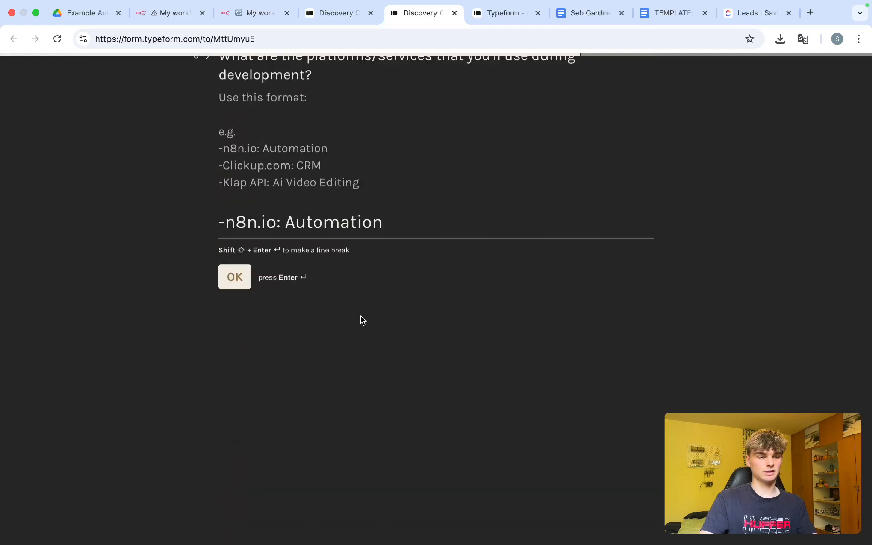
key(shift+Return)
text(-Klap API: Ai Video Editing)
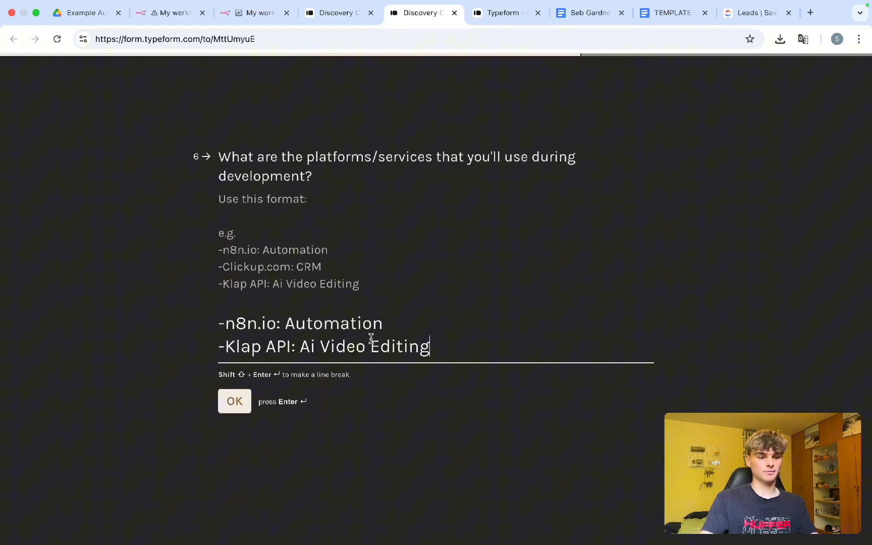
click(244, 404)
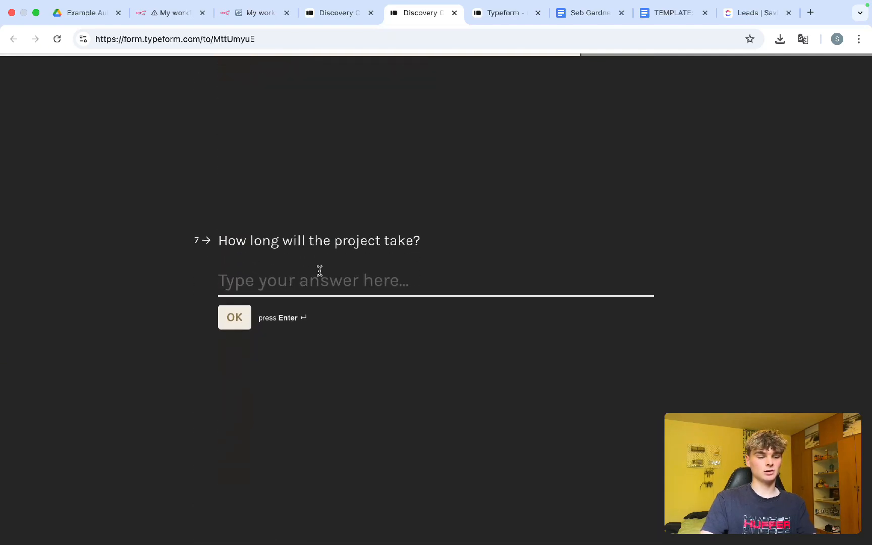
Step: Answer 4 weeks for the duration and 3600 for the price
text(4 wewe)
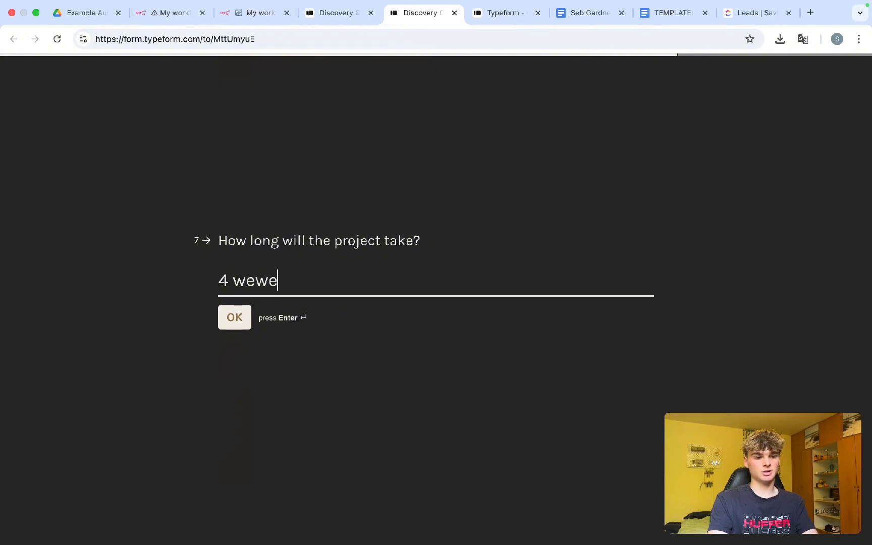
key(BackSpace)
key(BackSpace)
text(eks)
click(235, 318)
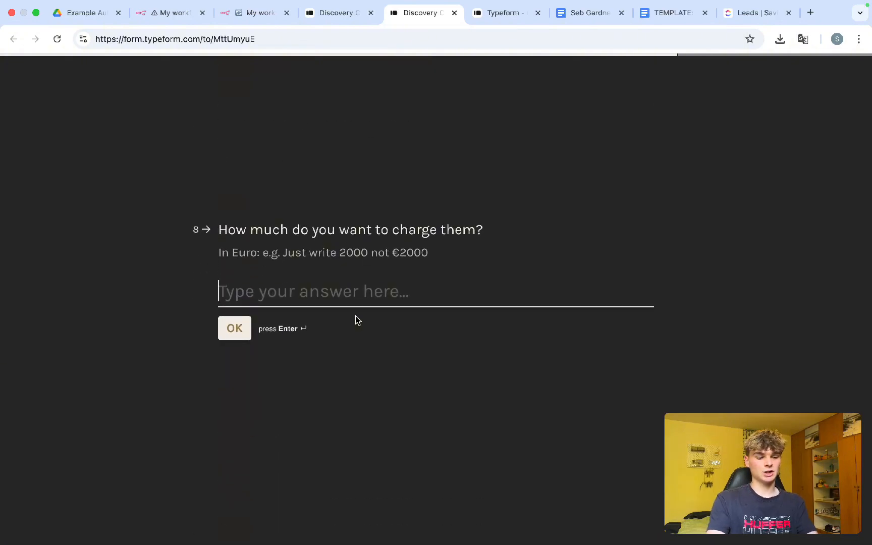
text(3600)
key(Return)
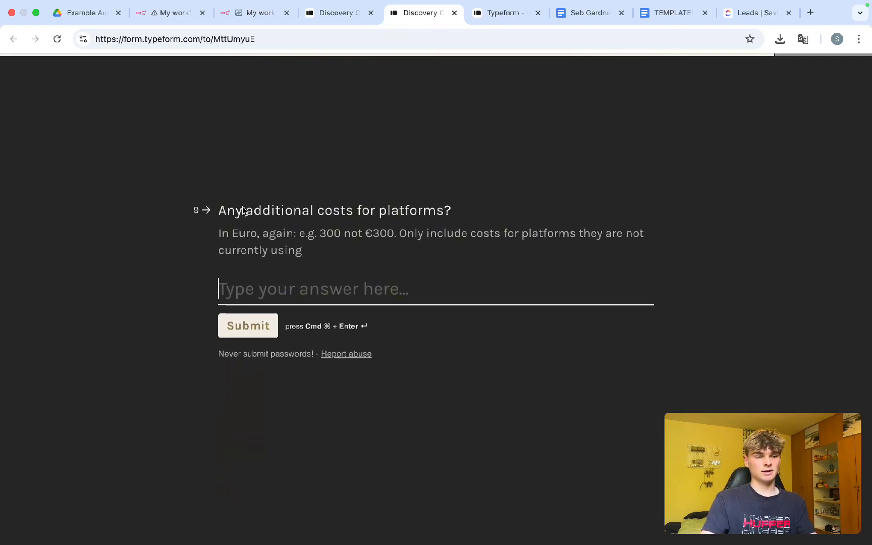
Step: Enter 100 as the additional costs, submit the form and return to n8n
drag(243, 209, 452, 211)
click(482, 216)
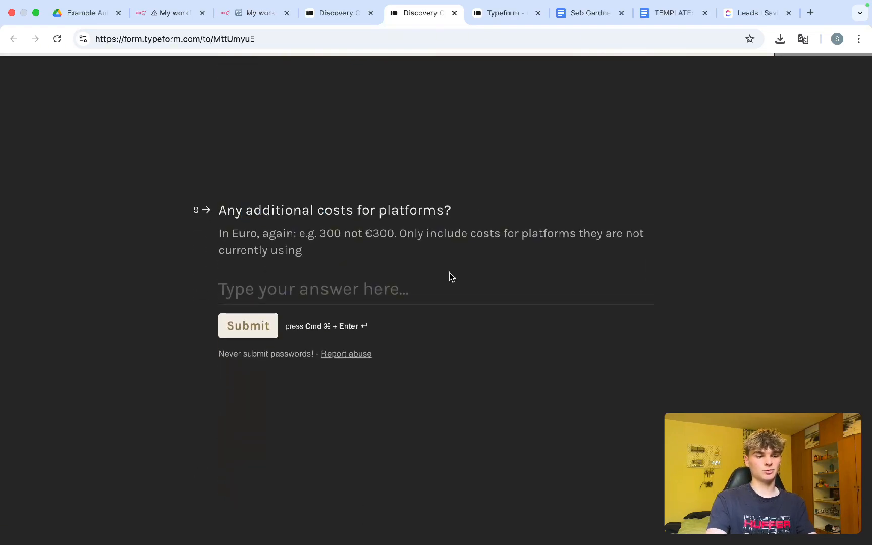
click(389, 289)
text(100)
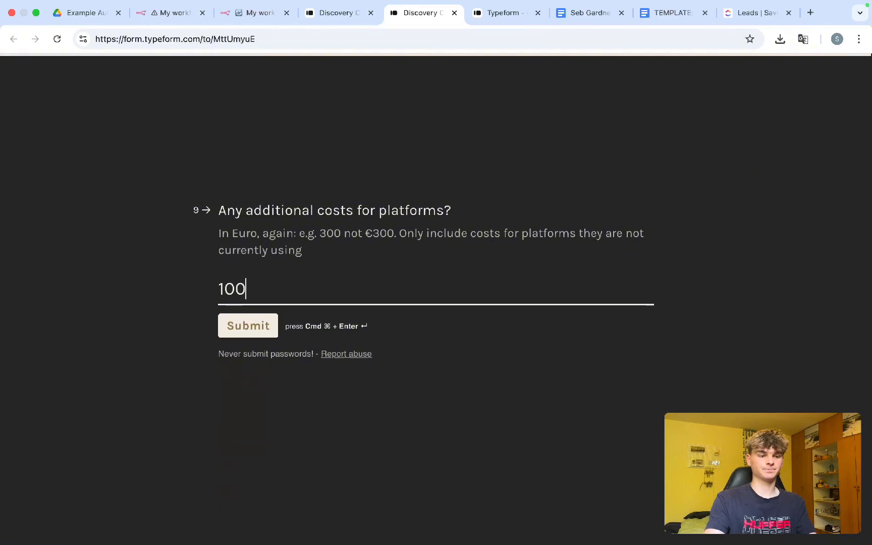
click(248, 323)
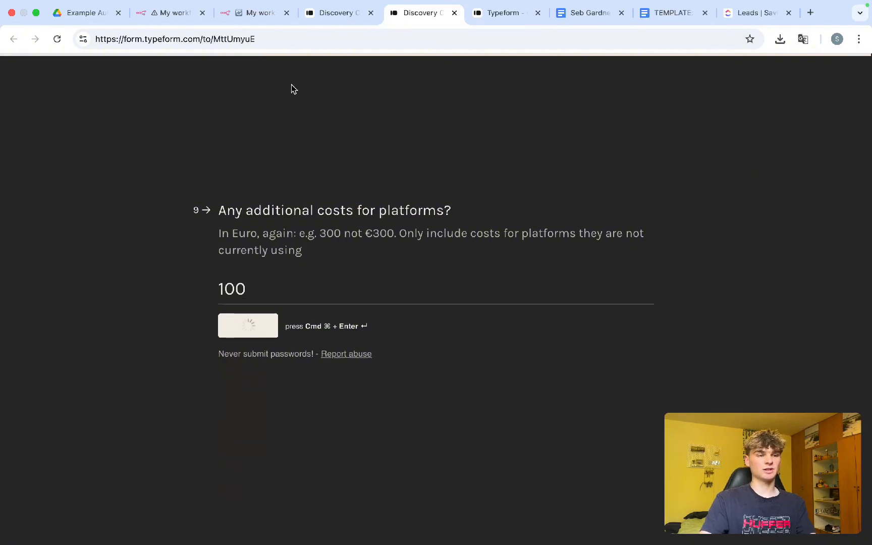
click(241, 16)
Step: Inspect the Typeform Trigger's one-item output of submitted answers, then go back to the canvas
mouse_move(307, 296)
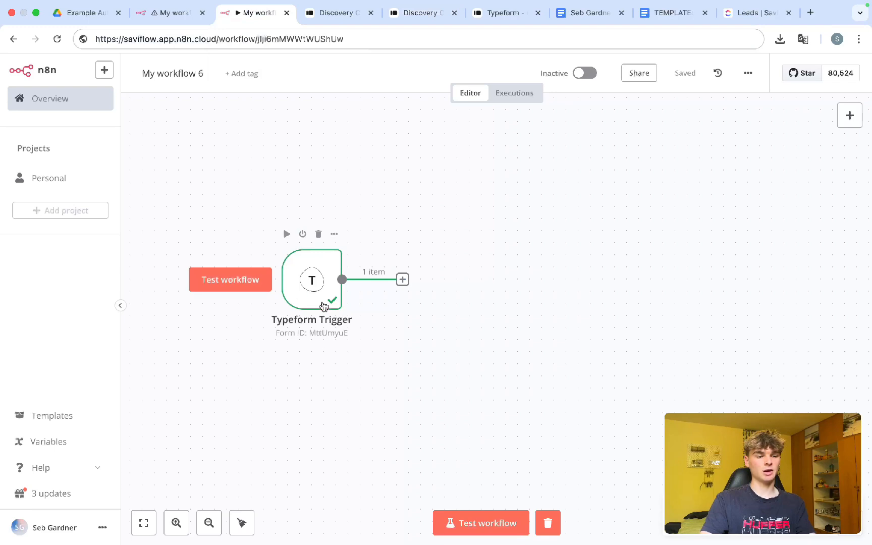
double_click(319, 282)
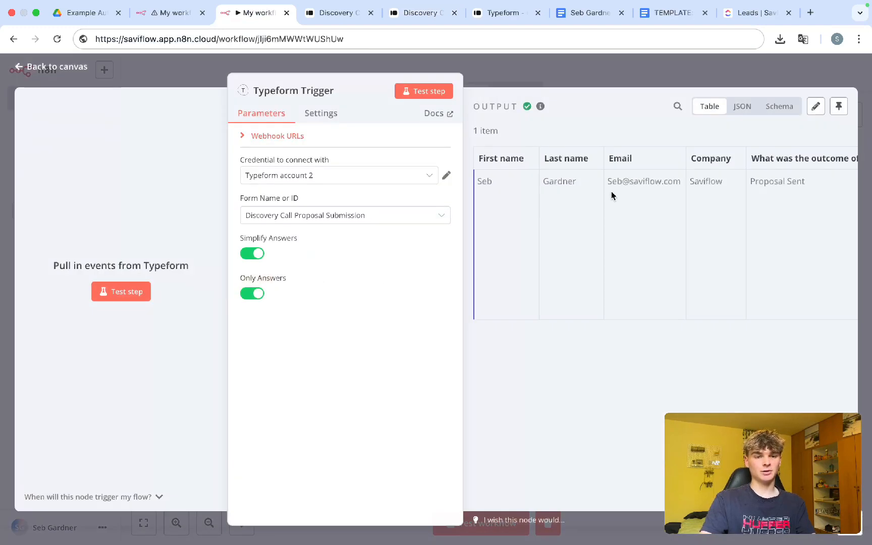
scroll(534, 155, right, 1)
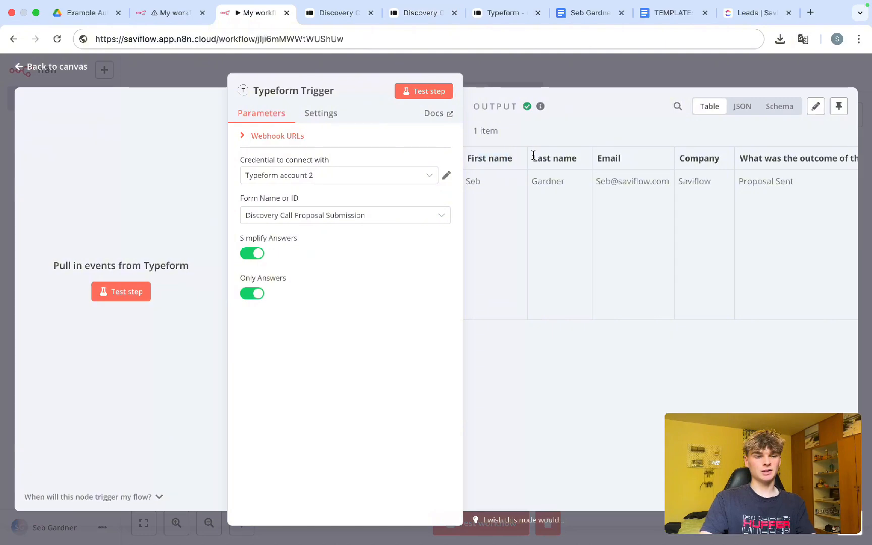
scroll(571, 157, right, 5)
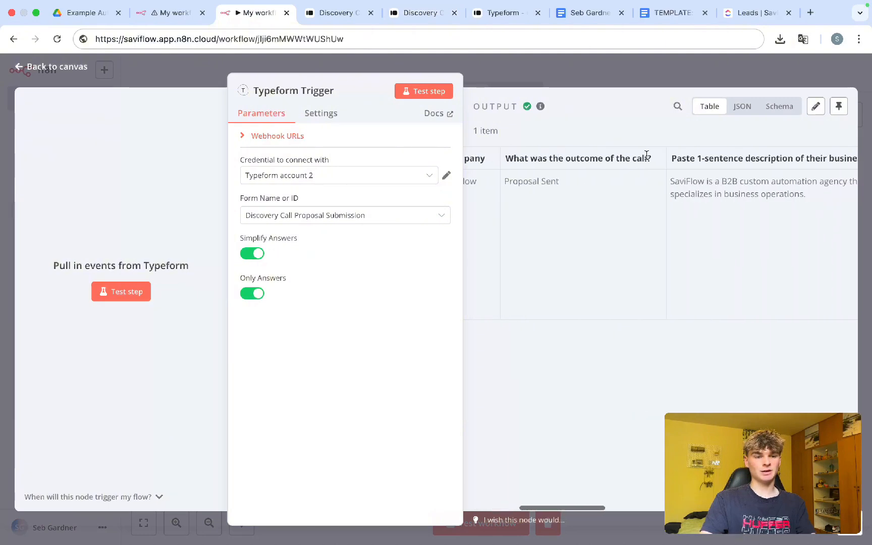
scroll(647, 155, right, 4)
scroll(647, 155, left, 3)
scroll(646, 155, right, 2)
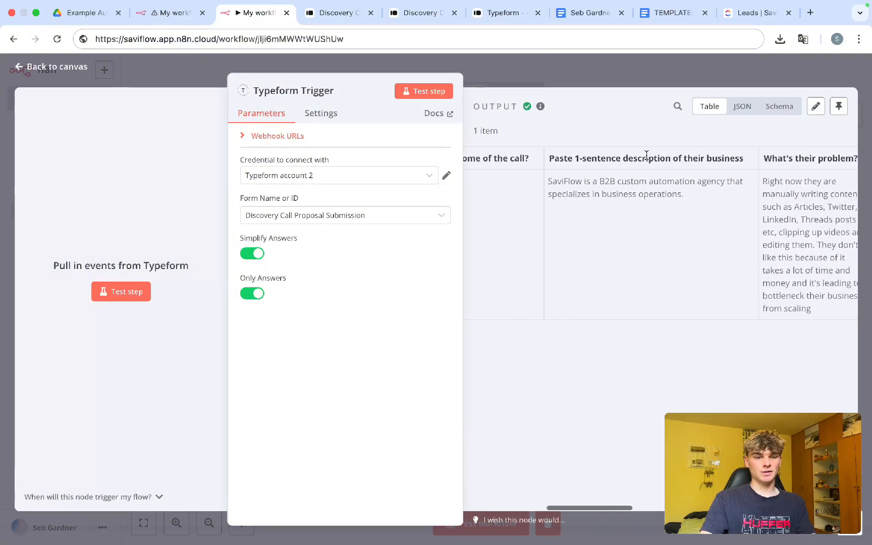
scroll(647, 155, right, 15)
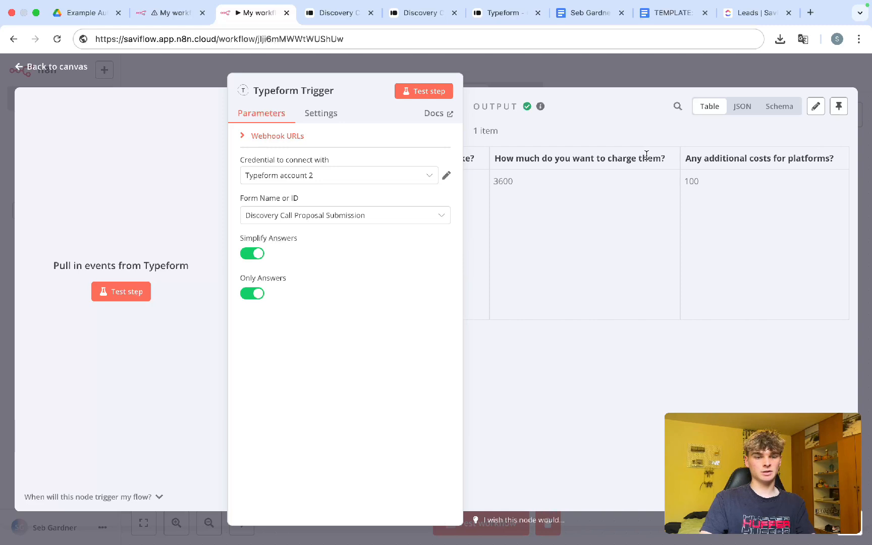
click(559, 85)
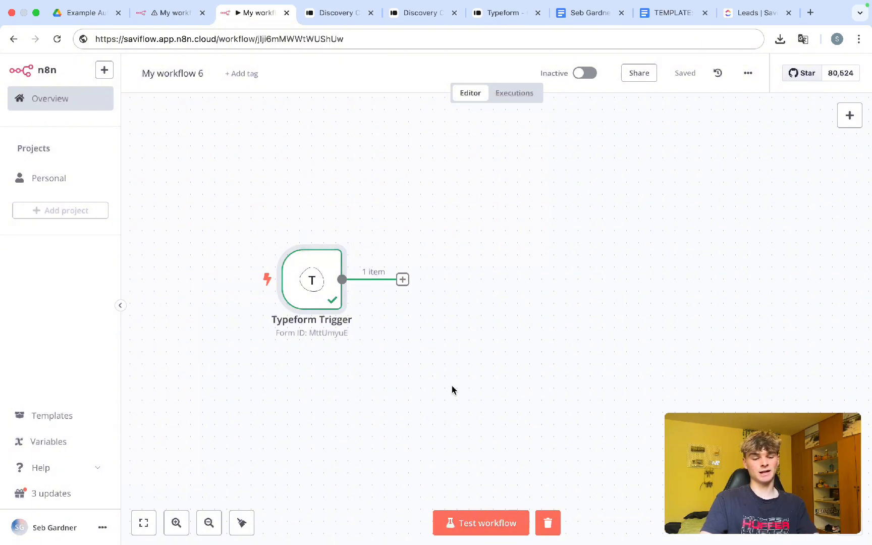
Step: Add a Filter node after the Typeform Trigger
click(402, 279)
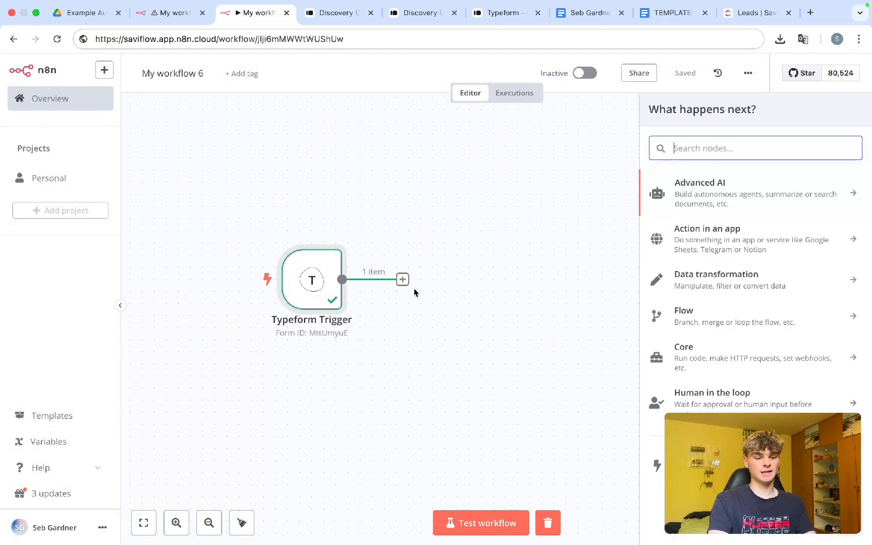
text(filter)
click(706, 187)
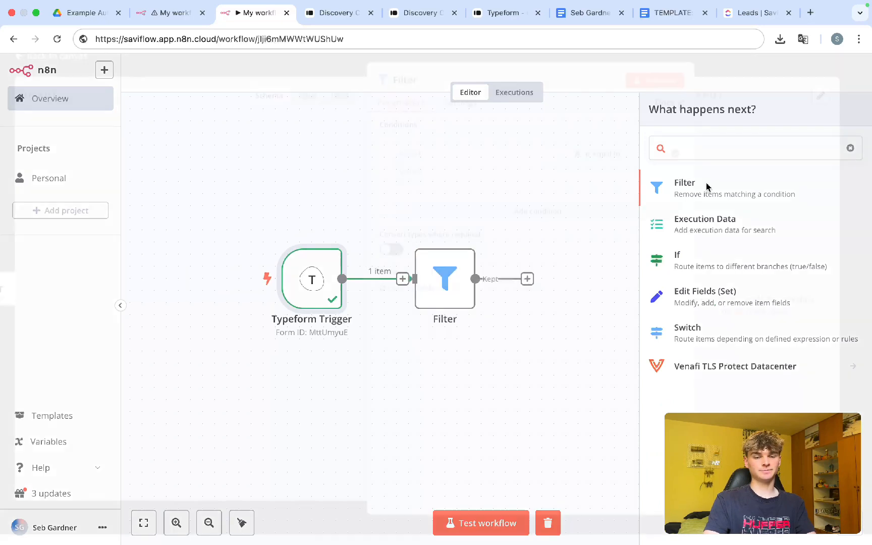
Step: Set the filter condition to call outcome 'is equal to' Proposal Sent and save the workflow
click(454, 169)
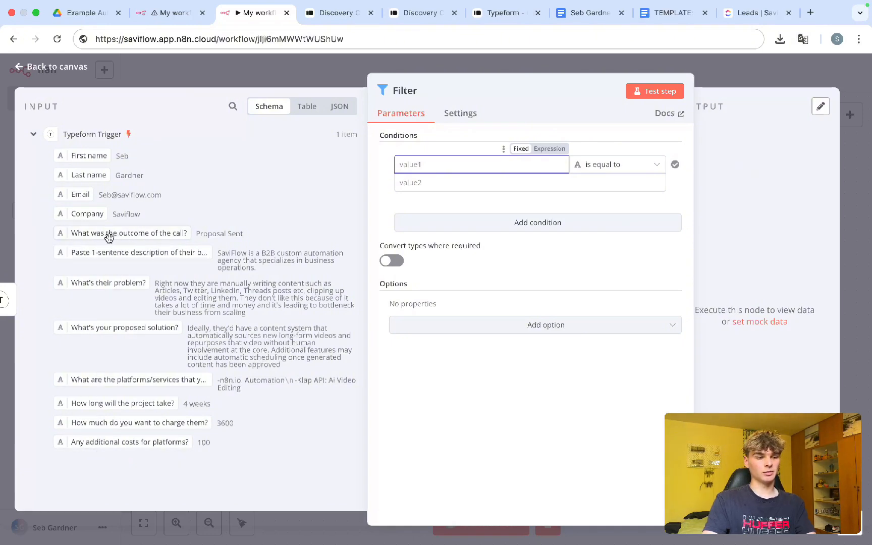
drag(111, 238, 444, 169)
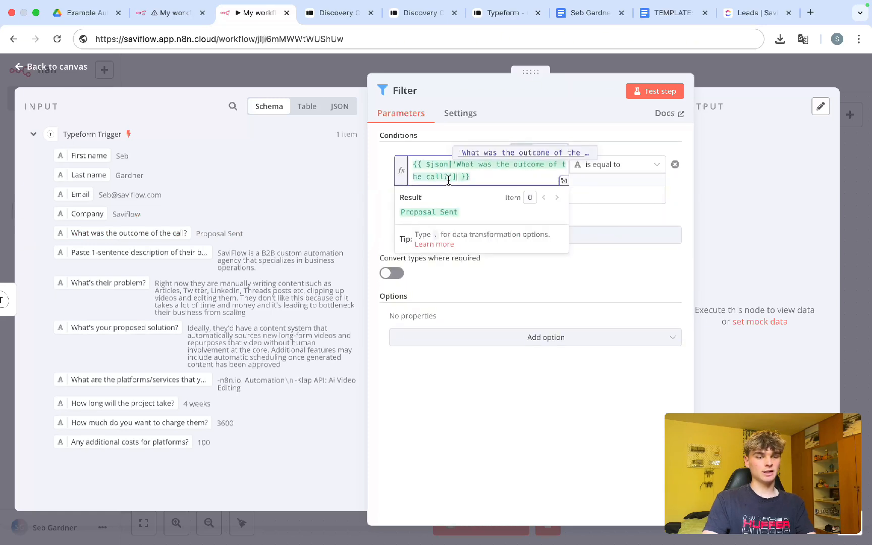
click(397, 183)
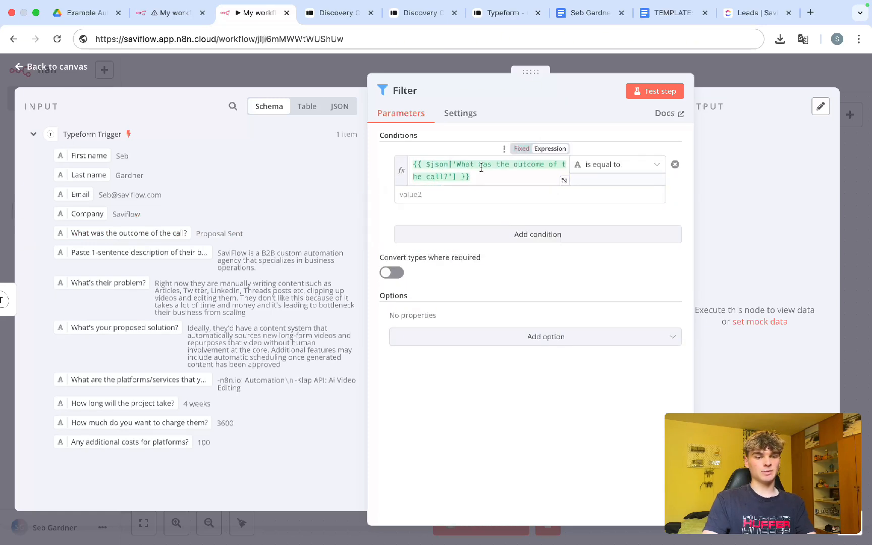
click(596, 164)
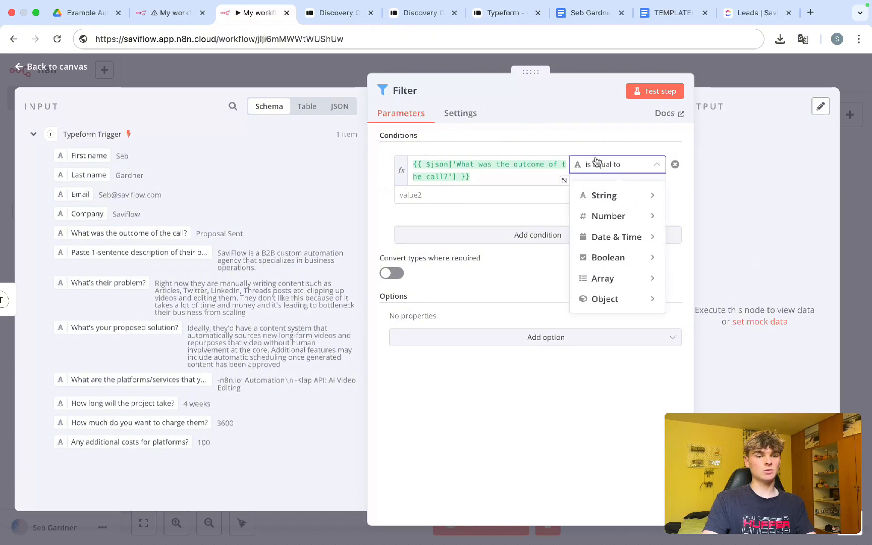
click(552, 194)
click(552, 194)
text(Proposal)
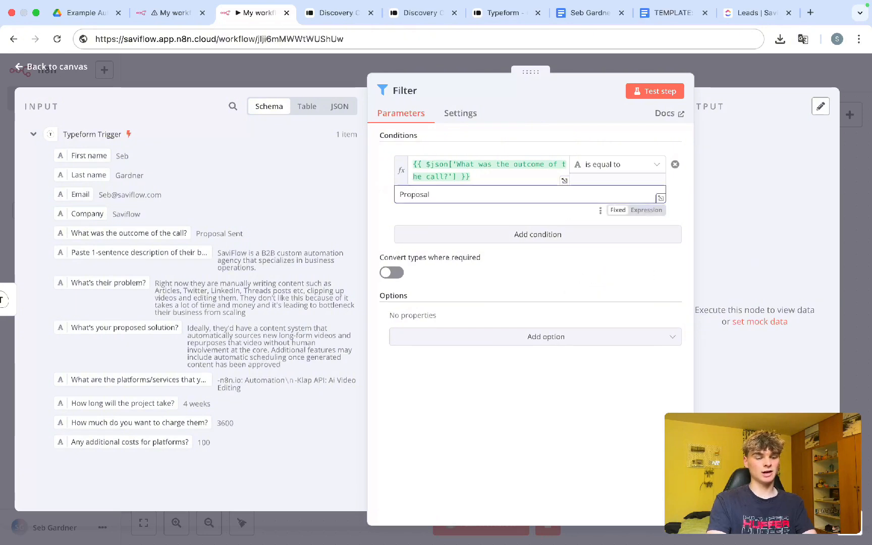
text( Sent)
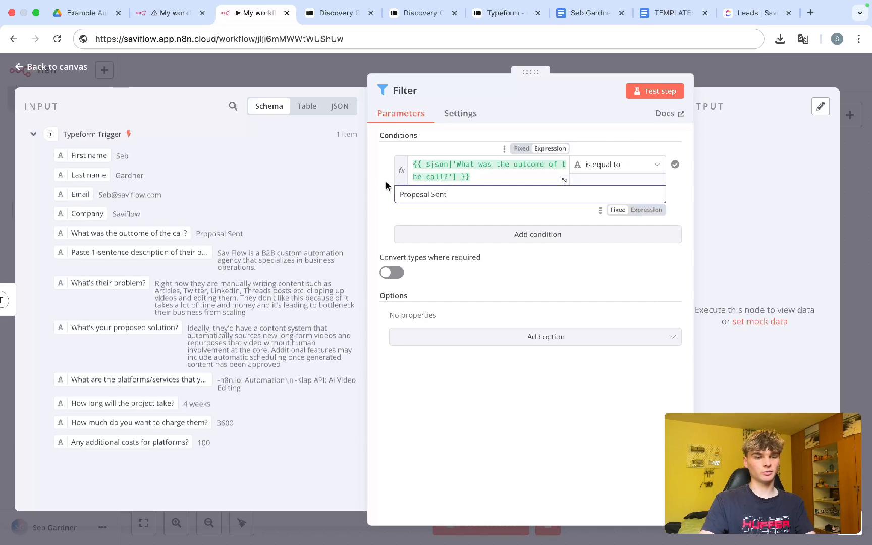
click(432, 177)
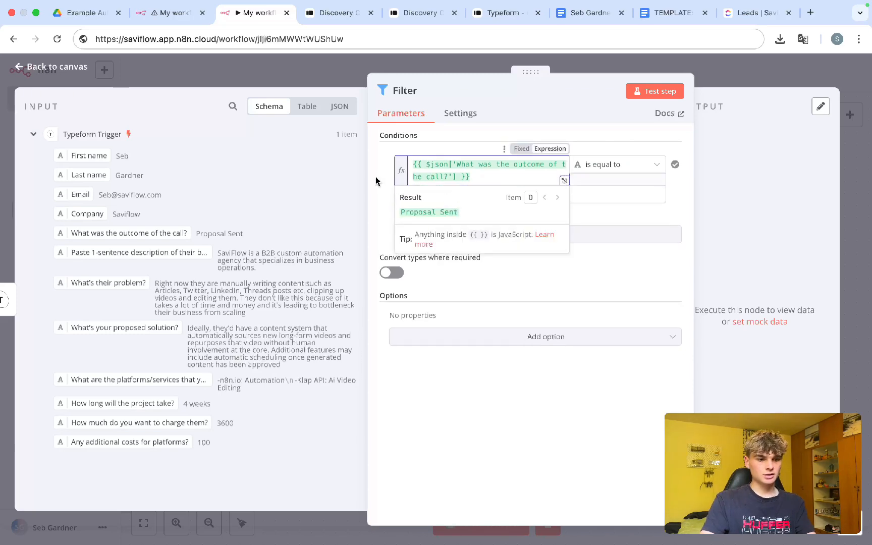
click(716, 77)
key(super+s)
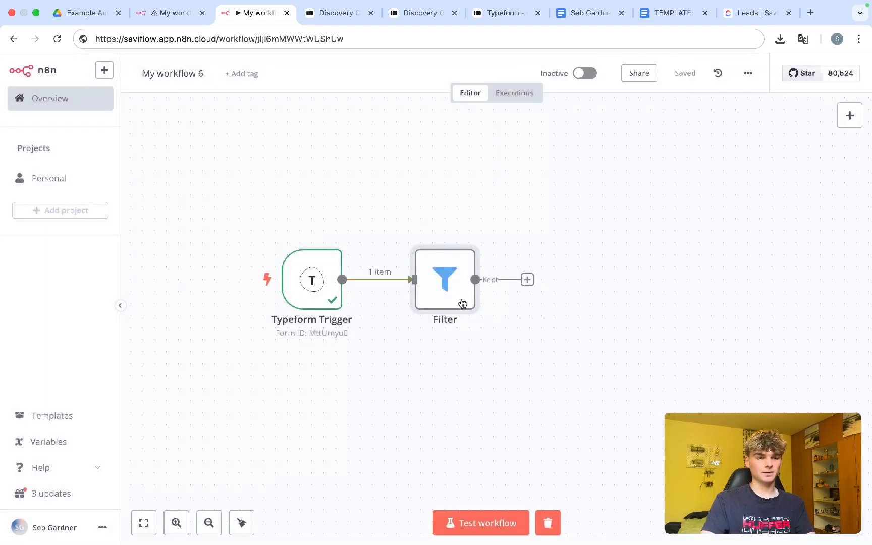
Step: Rename the Filter node to 'Proposal = Sent' from its right-click menu
right_click(462, 301)
click(483, 345)
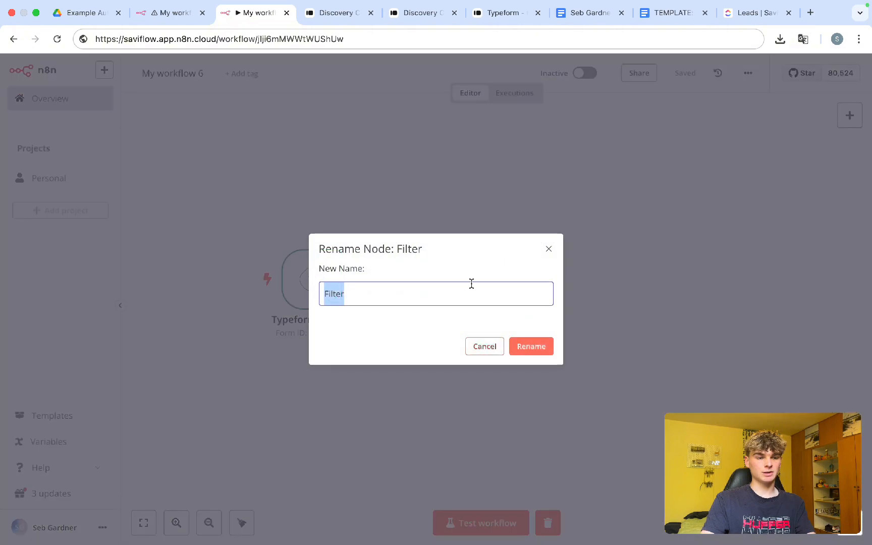
key(BackSpace)
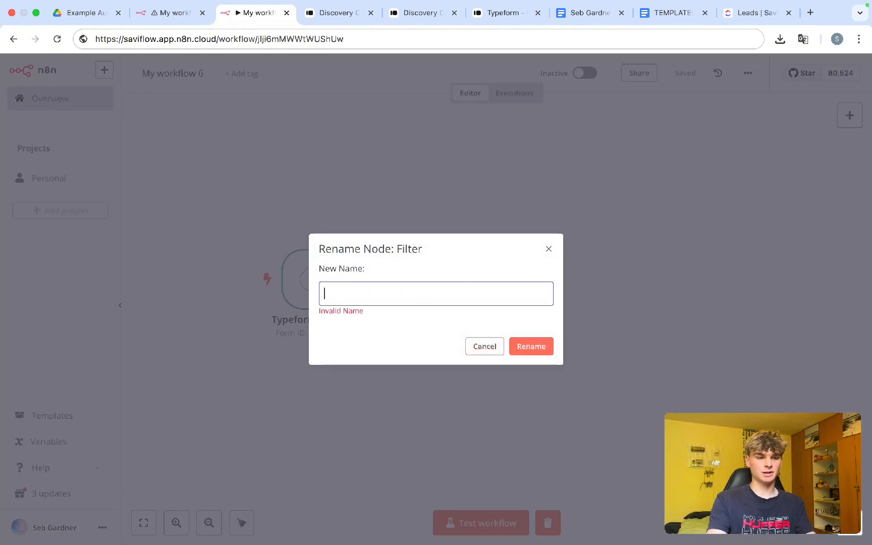
text(Filter)
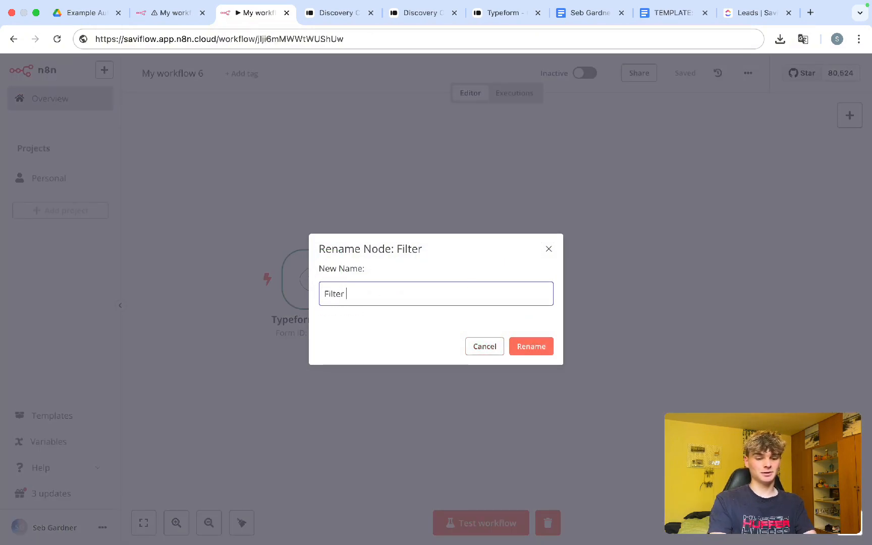
key(super+a)
text(P)
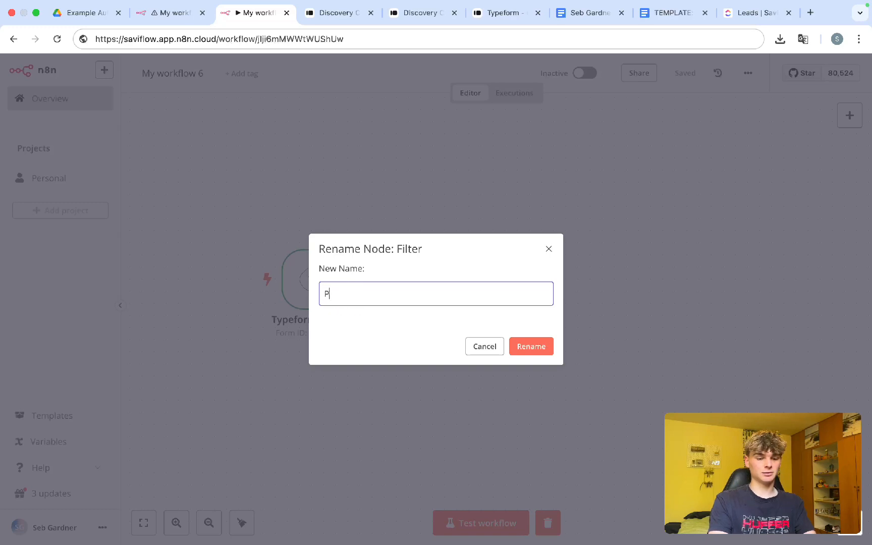
text(roposal = Sent)
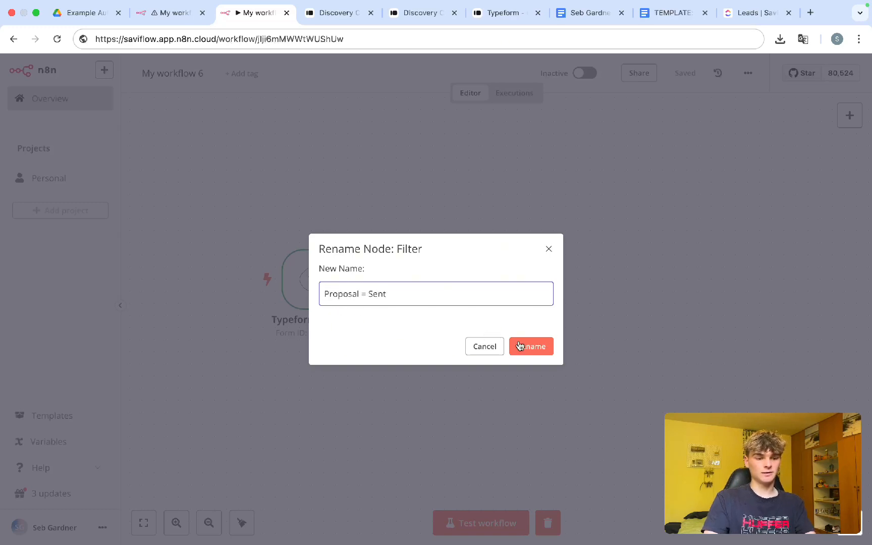
click(519, 346)
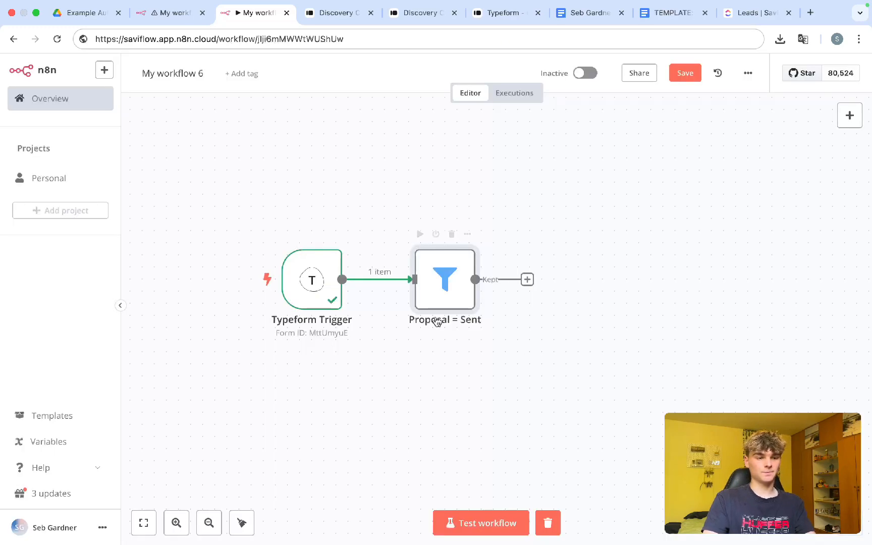
scroll(436, 318, right, 3)
scroll(465, 300, down, 2)
scroll(466, 299, right, 1)
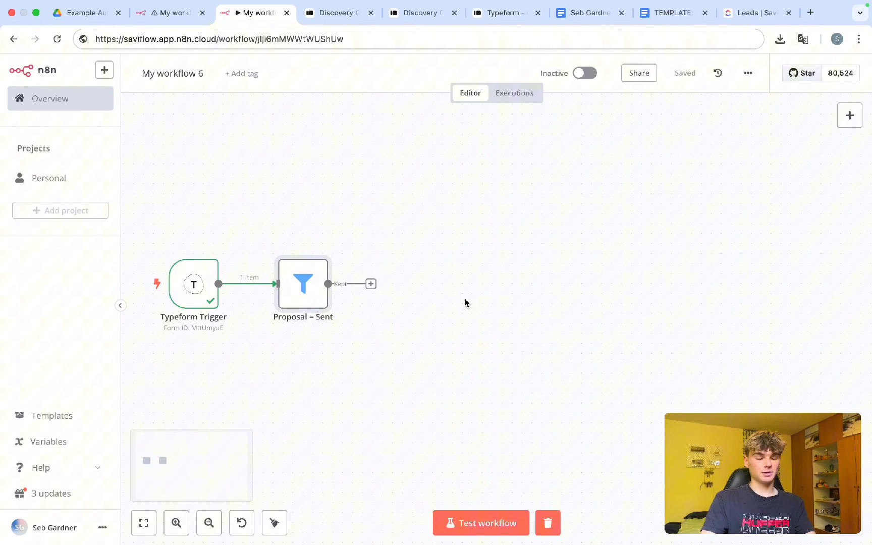
Step: Add an OpenAI 'Message a Model' node after the filter's kept output
click(371, 285)
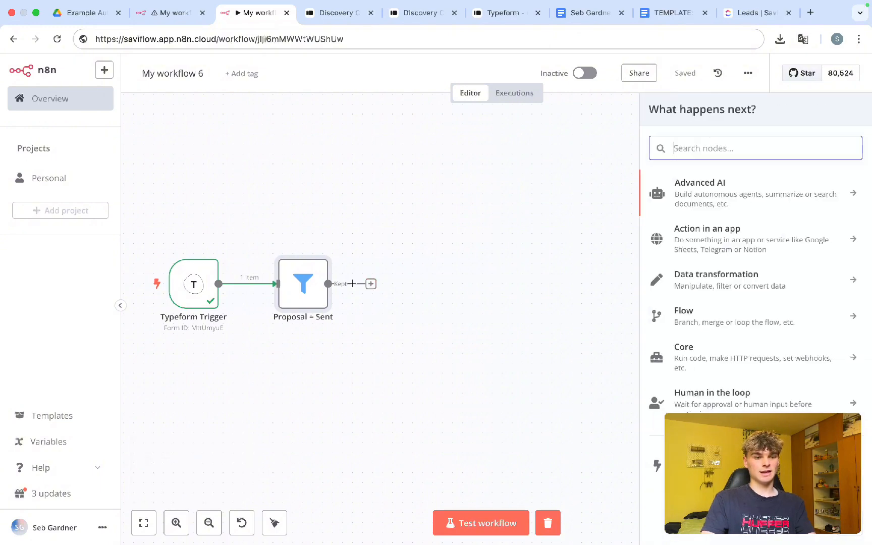
text(open)
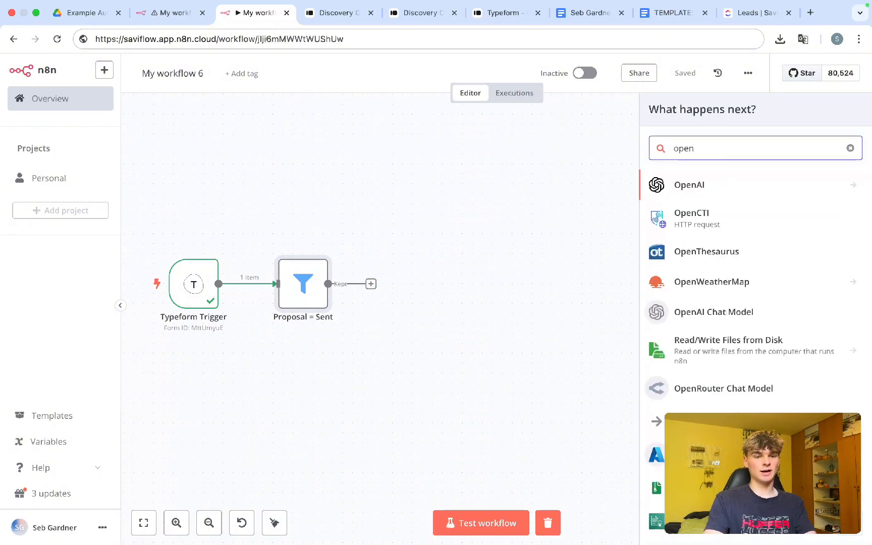
click(693, 196)
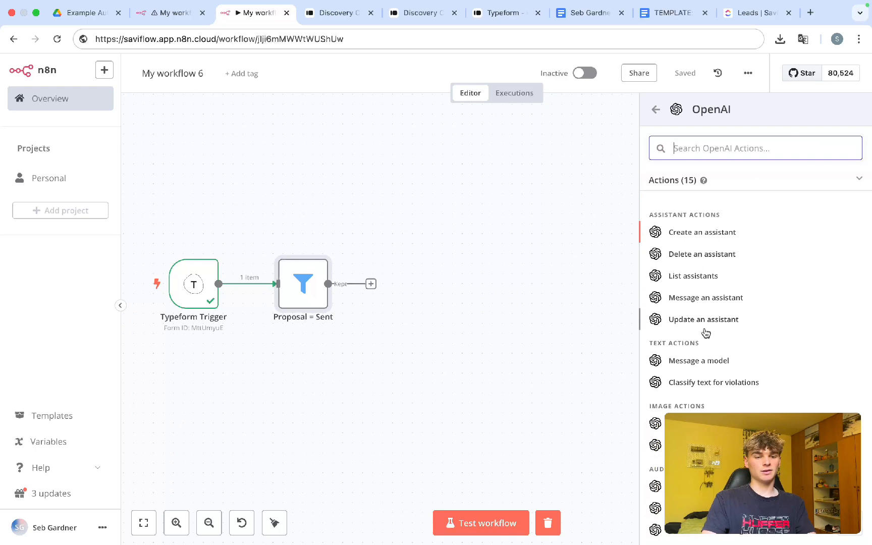
scroll(707, 343, down, 2)
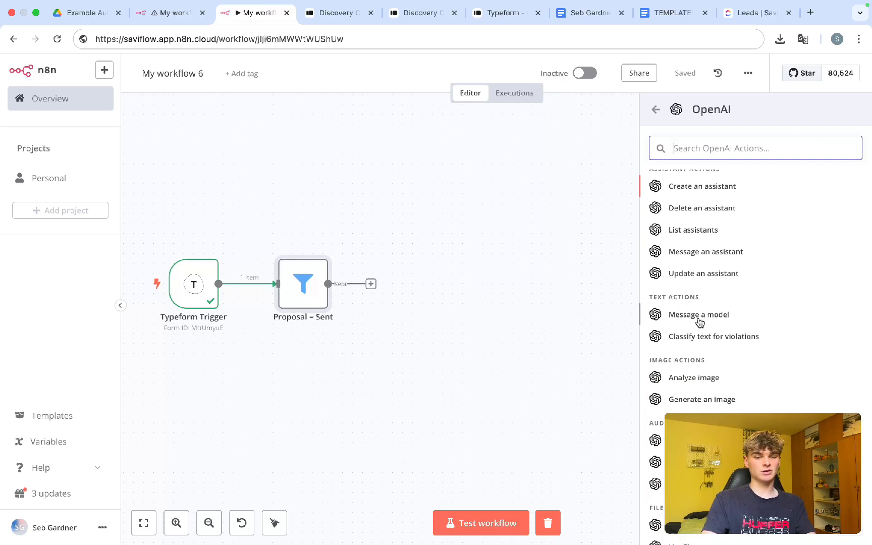
click(699, 316)
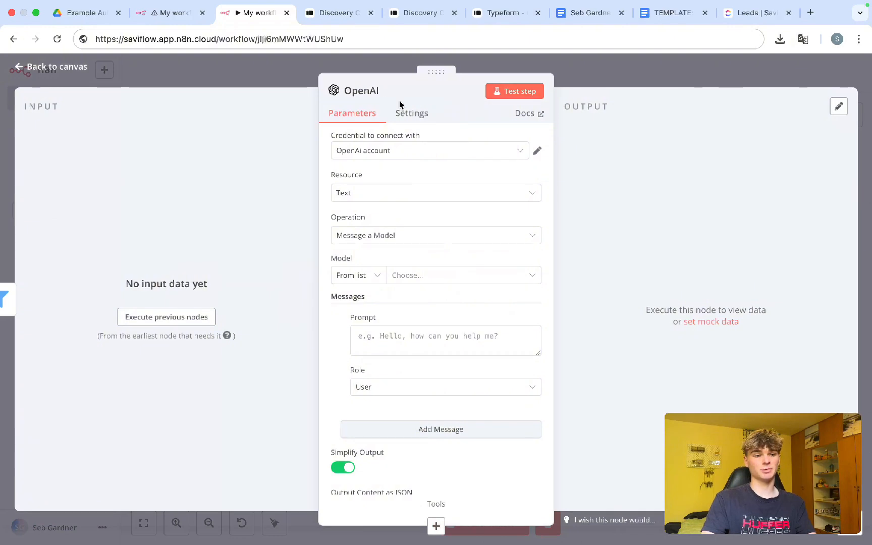
Step: Rename the OpenAI node to 'Generate Proposal'
click(386, 92)
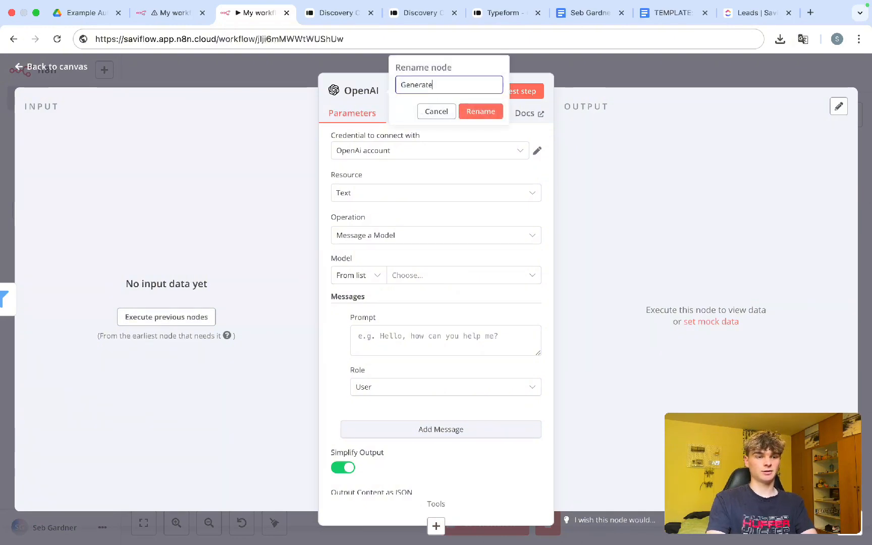
click(471, 112)
scroll(427, 208, down, 1)
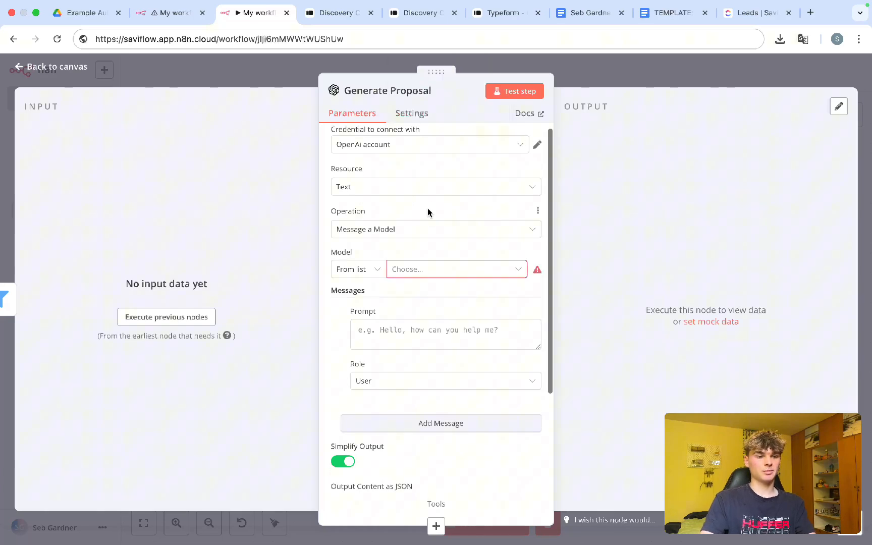
Step: Search the model list for '4o' and set the node's model to GPT-4O
click(415, 258)
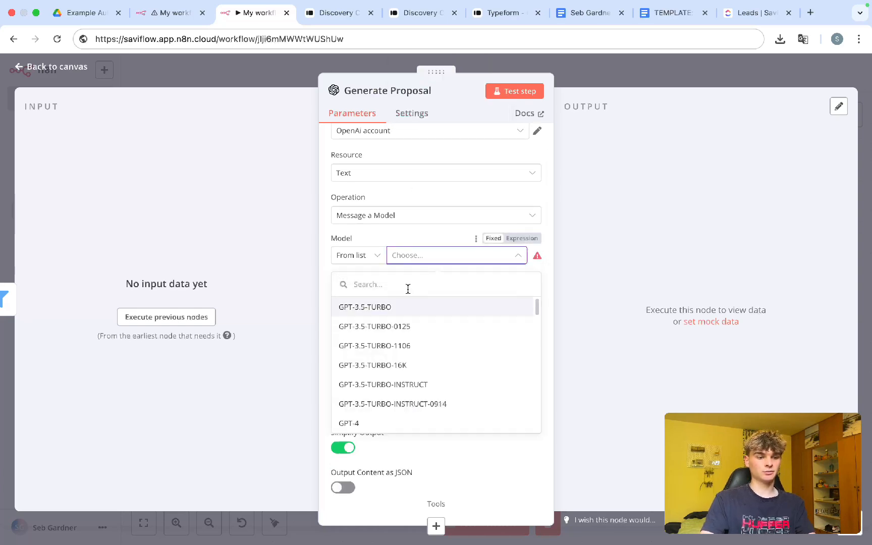
scroll(391, 418, down, 8)
scroll(394, 419, down, 3)
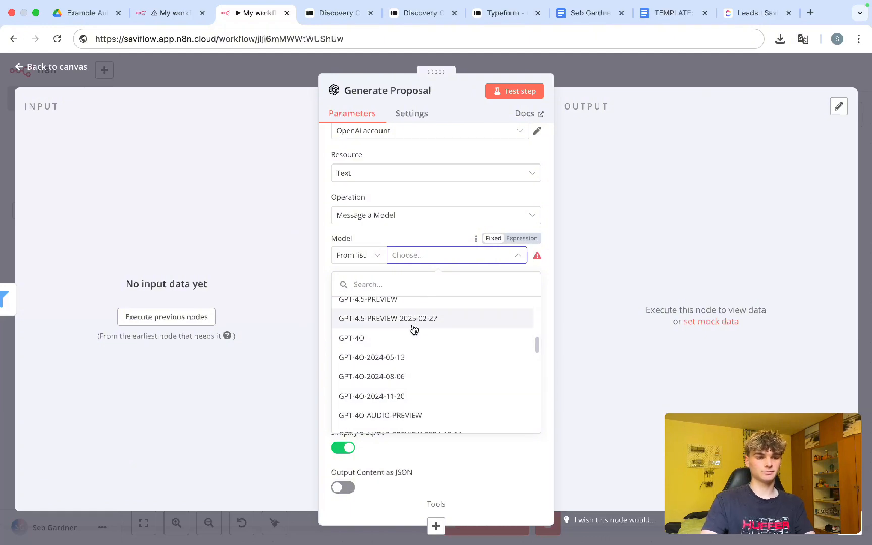
click(382, 286)
text(4o)
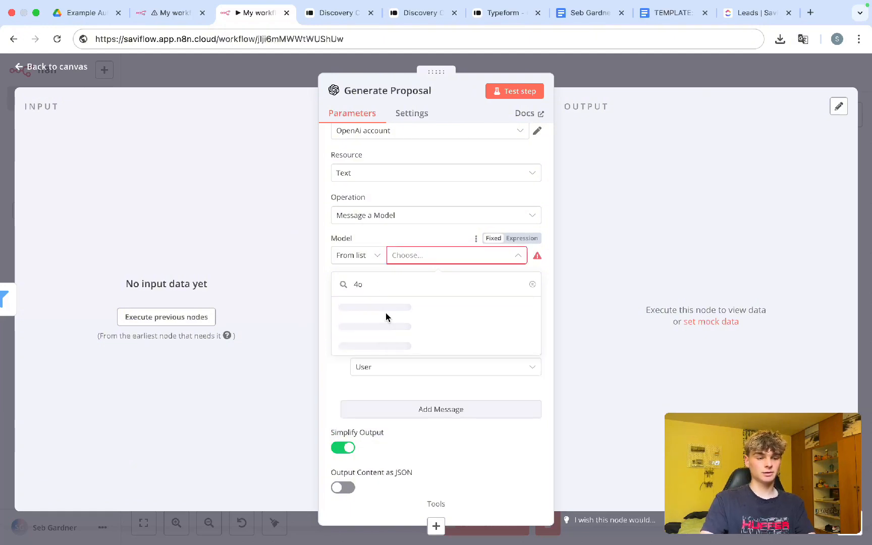
click(416, 304)
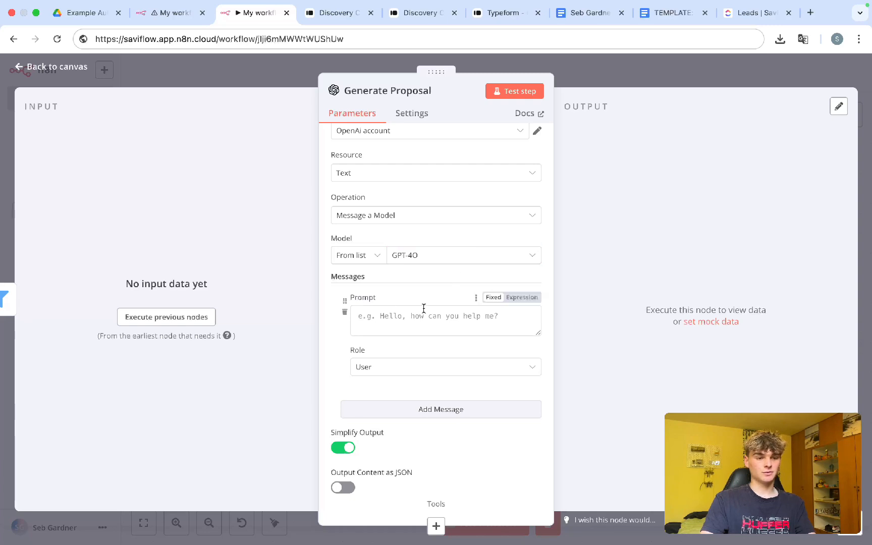
scroll(425, 389, down, 3)
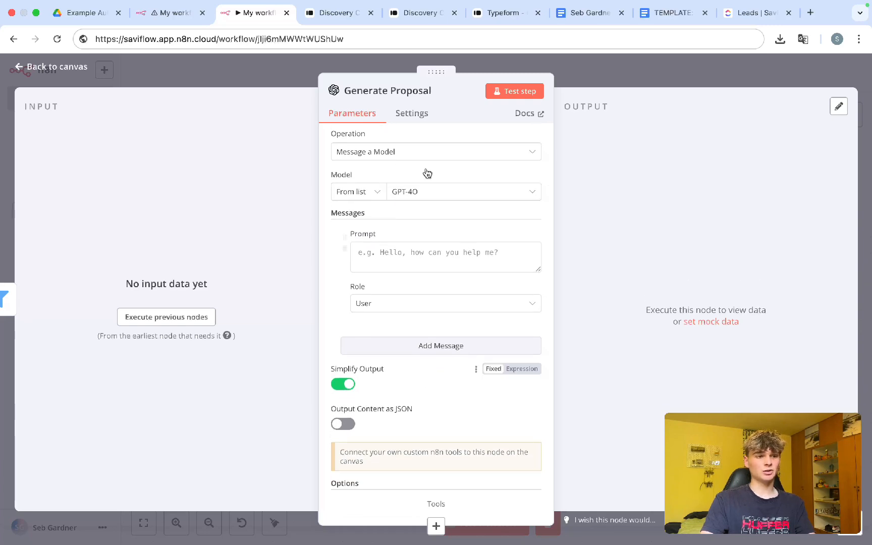
Step: Copy the sales assistant system prompt from My workflow 5 into the first message, role Assistant
click(174, 15)
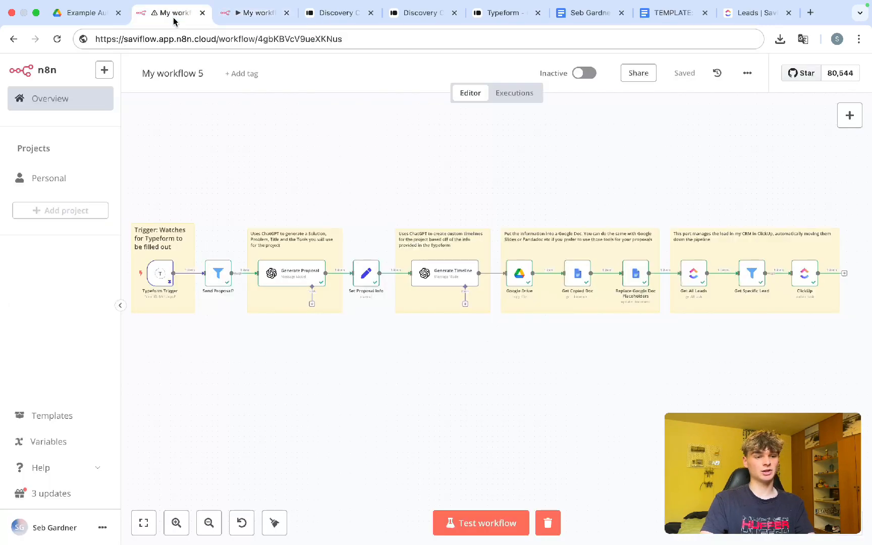
double_click(281, 273)
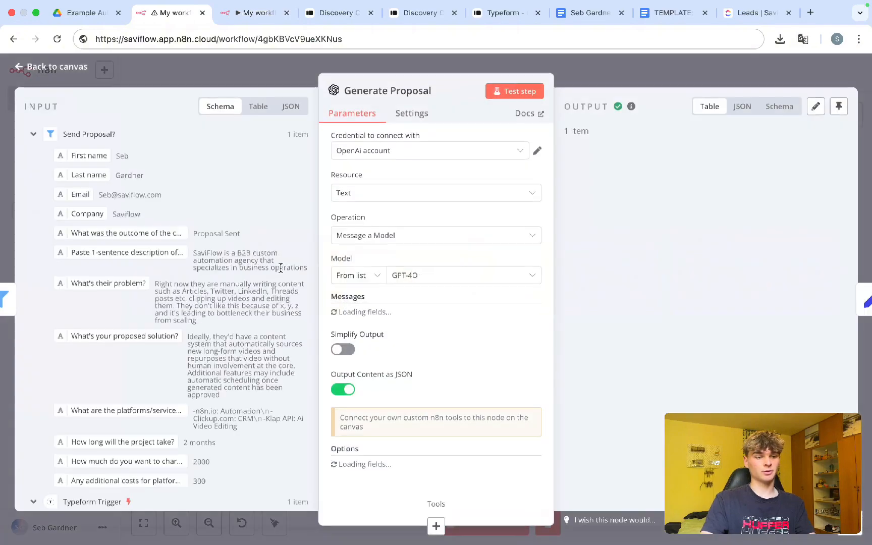
scroll(505, 252, down, 2)
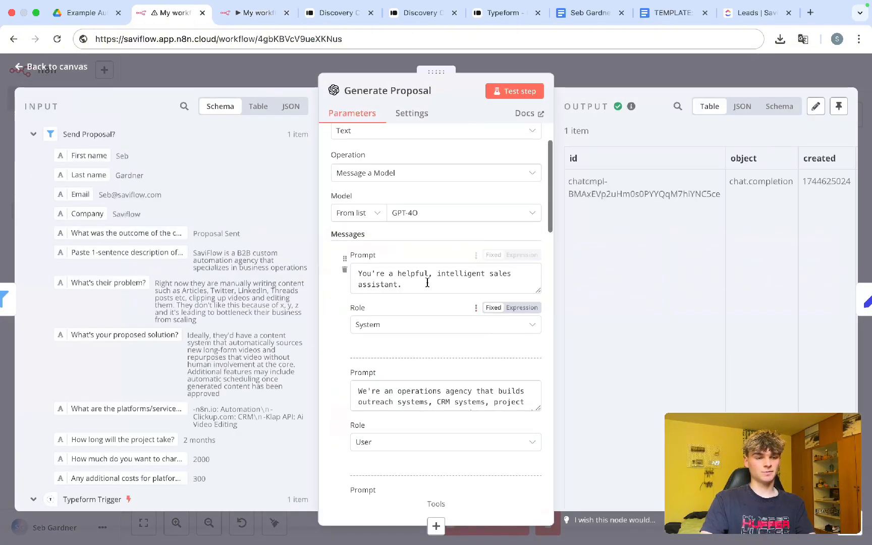
click(402, 284)
key(ctrl+a)
key(ctrl+c)
click(255, 12)
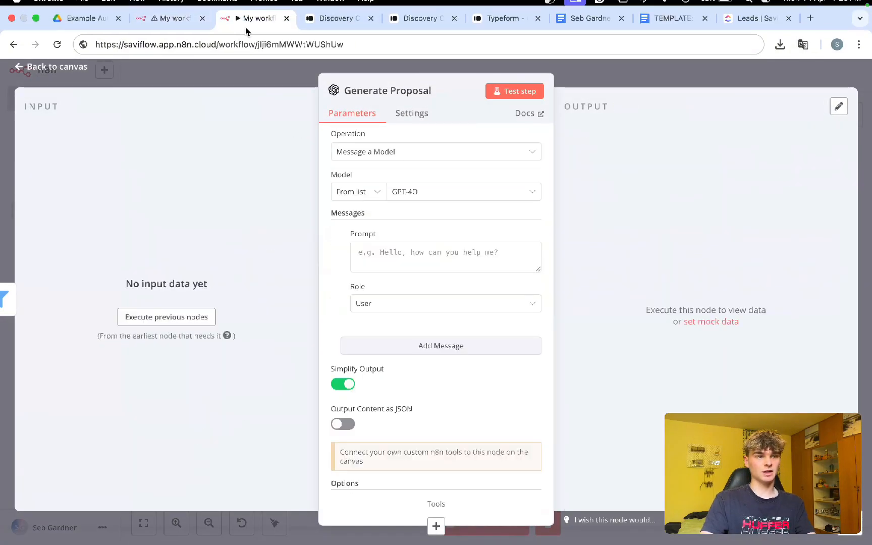
key(ctrl+v)
click(383, 304)
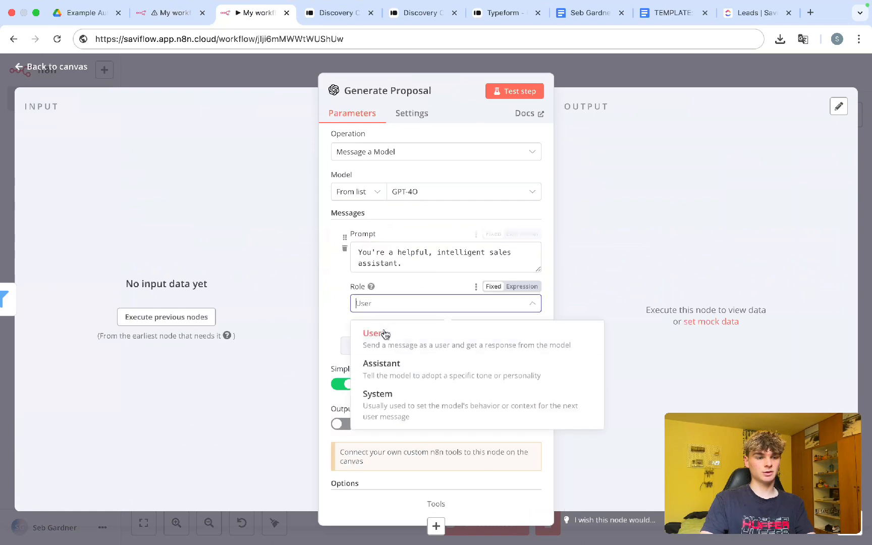
click(382, 362)
Step: Add a second message containing the agency description prompt copied from the reference workflow
click(374, 348)
scroll(371, 353, down, 2)
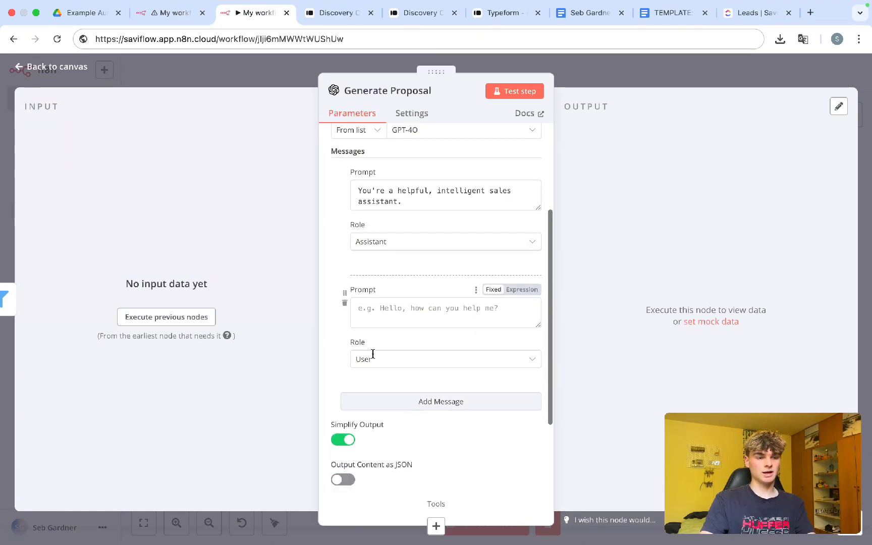
click(171, 13)
scroll(361, 302, down, 2)
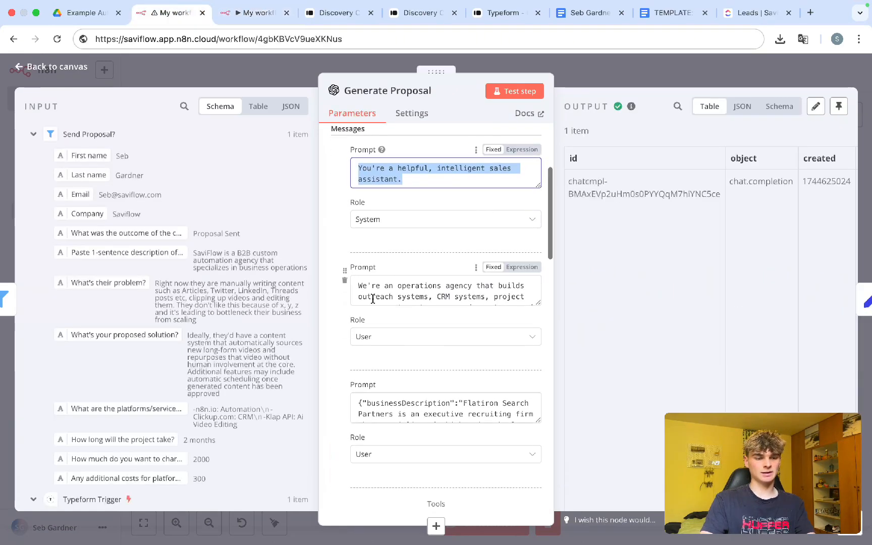
double_click(376, 297)
scroll(399, 286, down, 5)
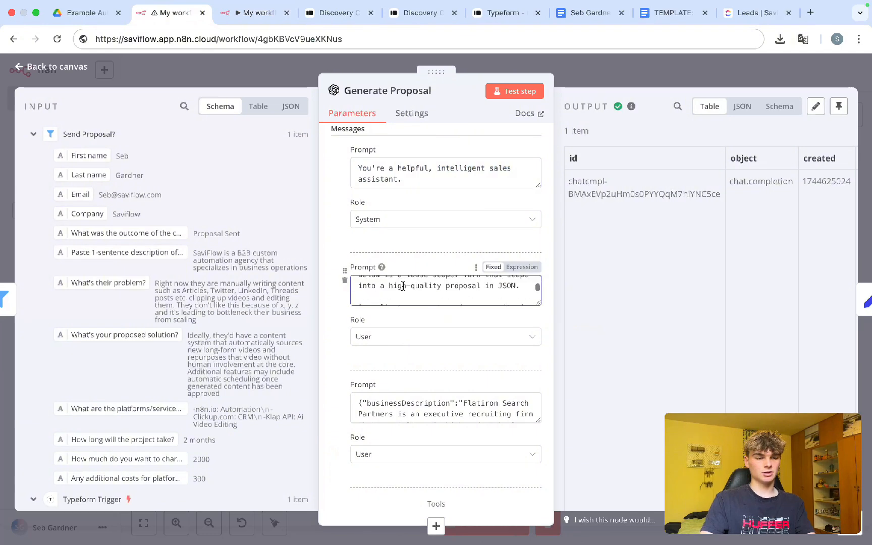
key(super+a)
click(412, 288)
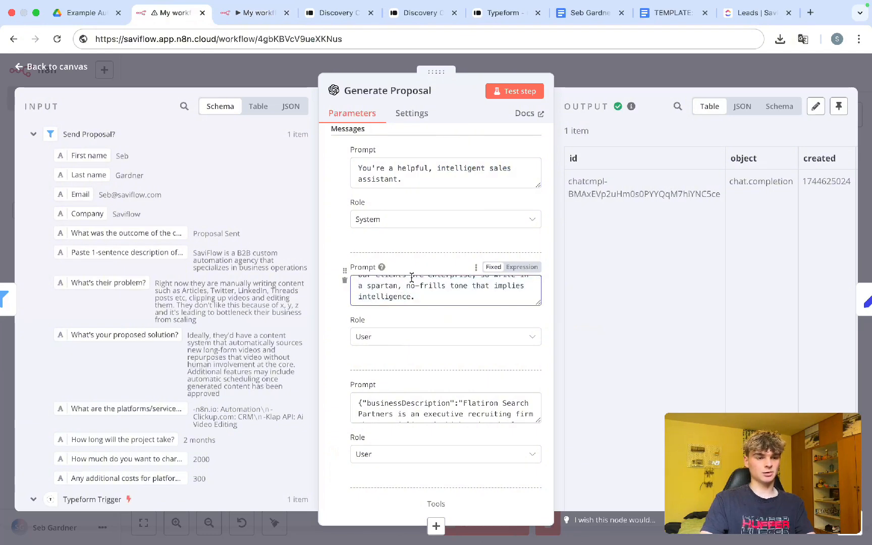
key(super+a)
key(ctrl+Tab)
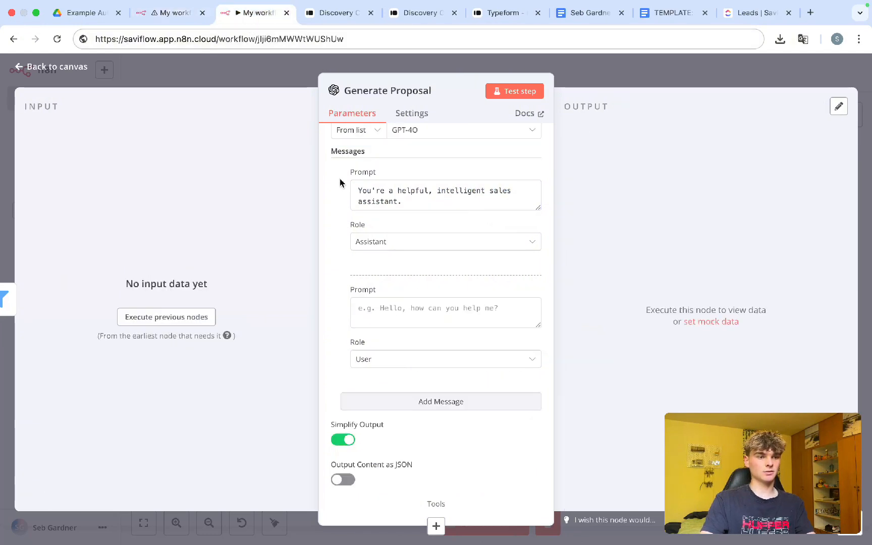
click(388, 316)
key(super+v)
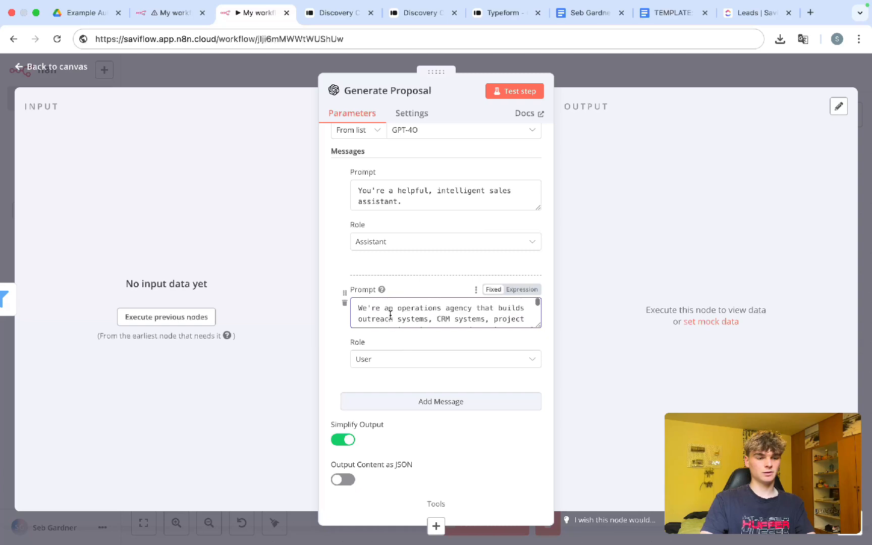
scroll(348, 345, down, 3)
Step: Add a message holding the Flatiron example prompt copied from the reference
click(401, 339)
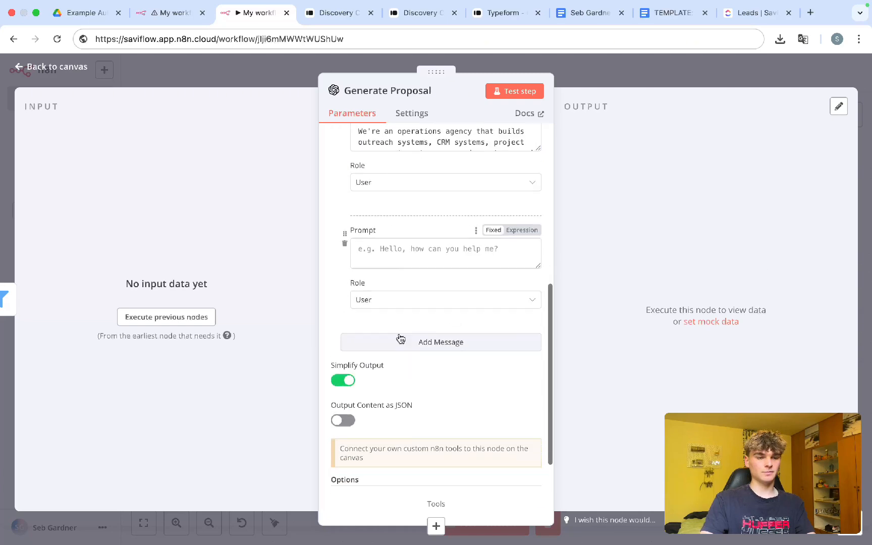
click(165, 12)
scroll(385, 322, down, 2)
scroll(385, 322, down, 2)
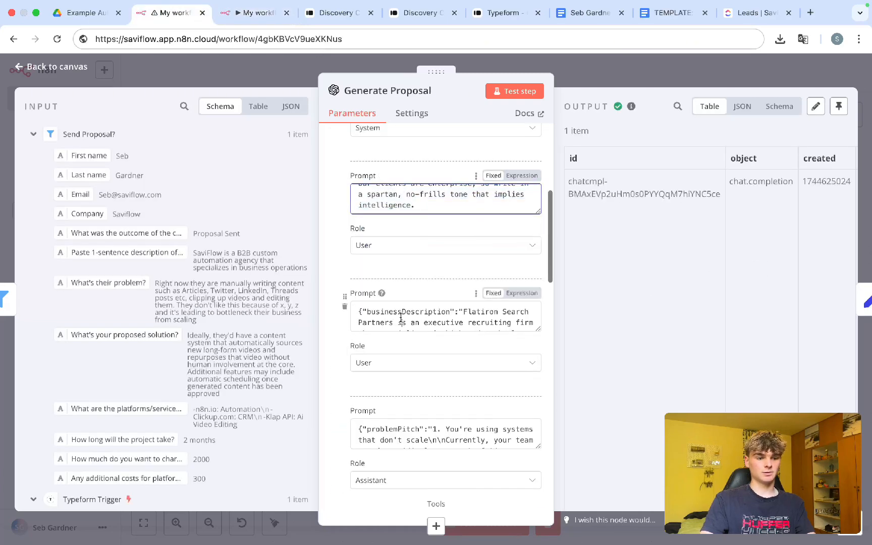
click(402, 317)
key(super+a)
click(251, 13)
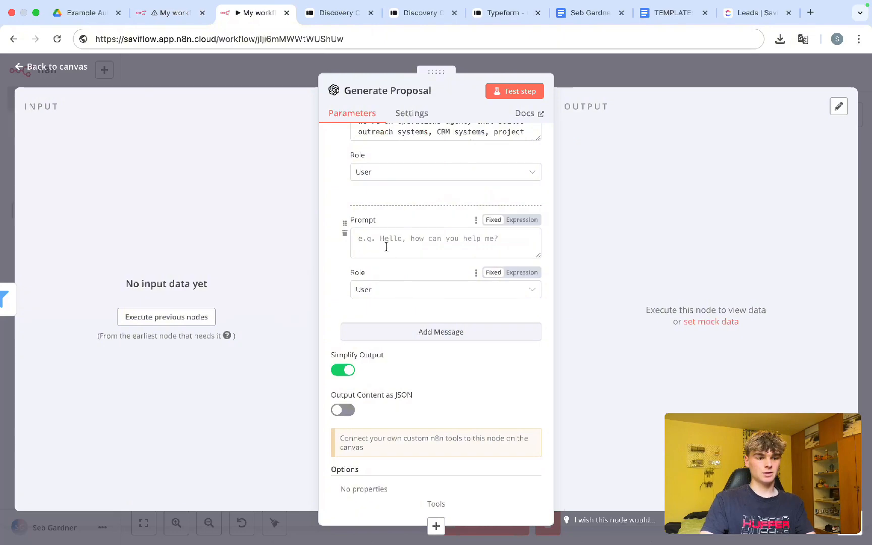
click(385, 246)
key(super+v)
scroll(384, 324, down, 1)
Step: Add another message and paste the problemPitch example reply into it
click(385, 324)
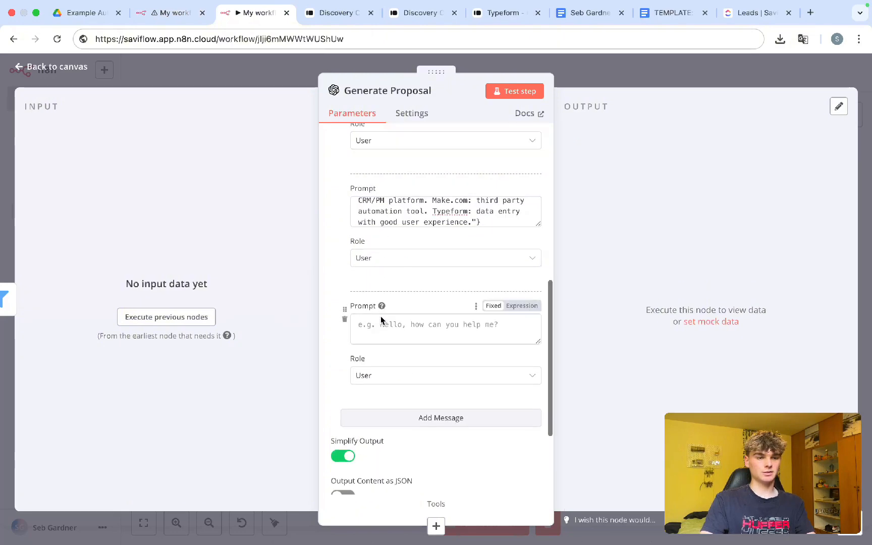
scroll(384, 303, down, 5)
click(389, 224)
click(165, 13)
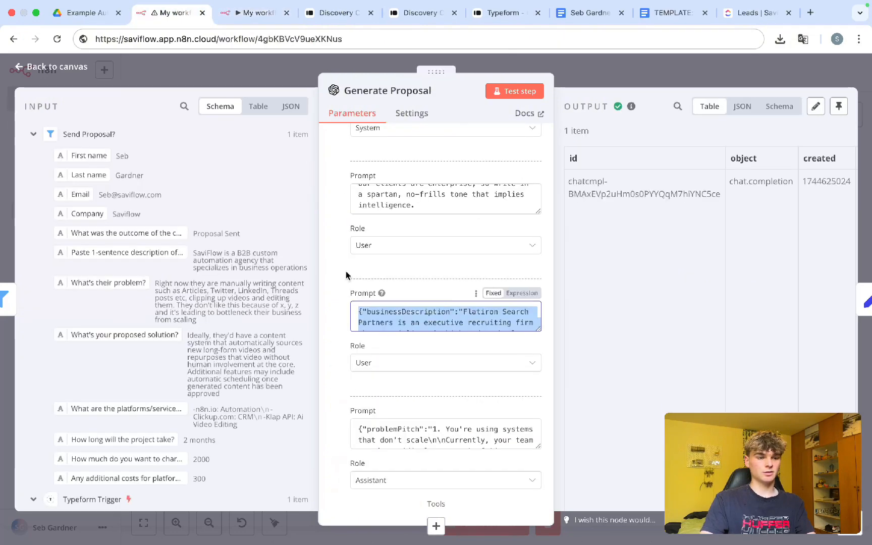
scroll(347, 275, down, 3)
click(406, 303)
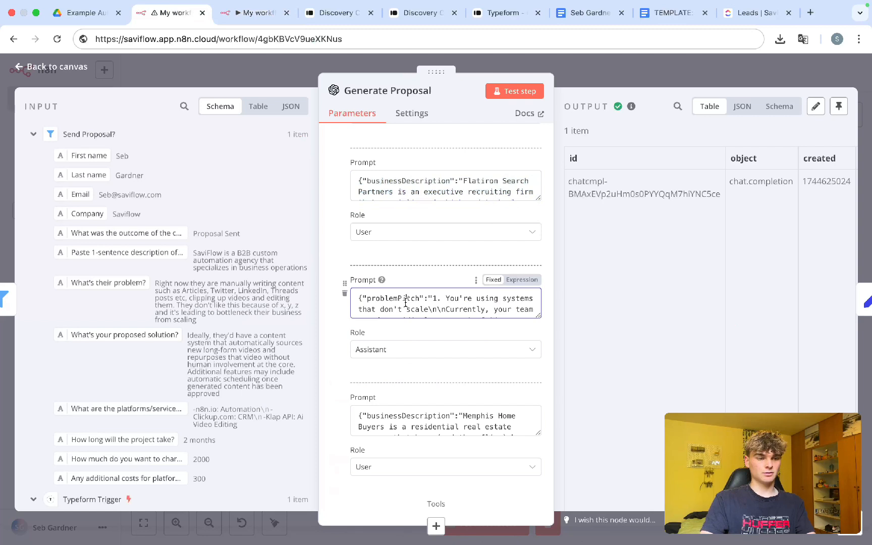
click(428, 309)
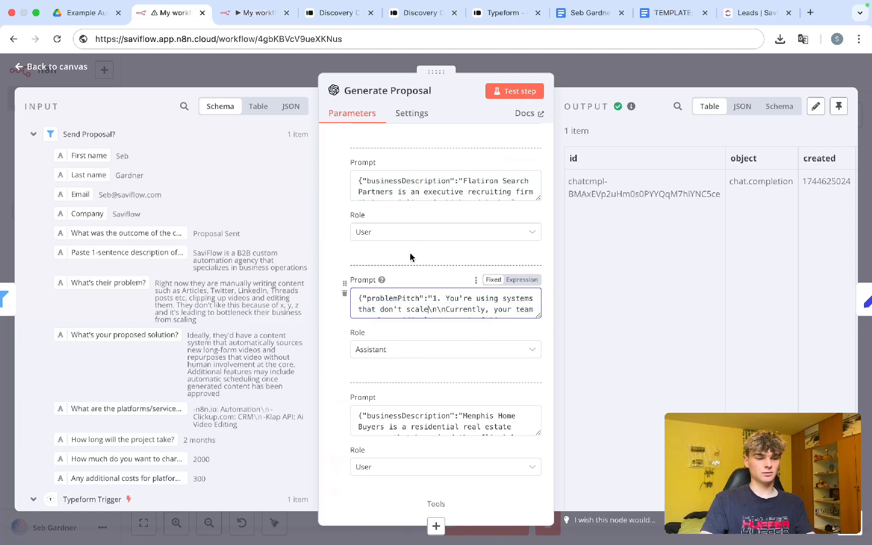
click(255, 12)
key(super+v)
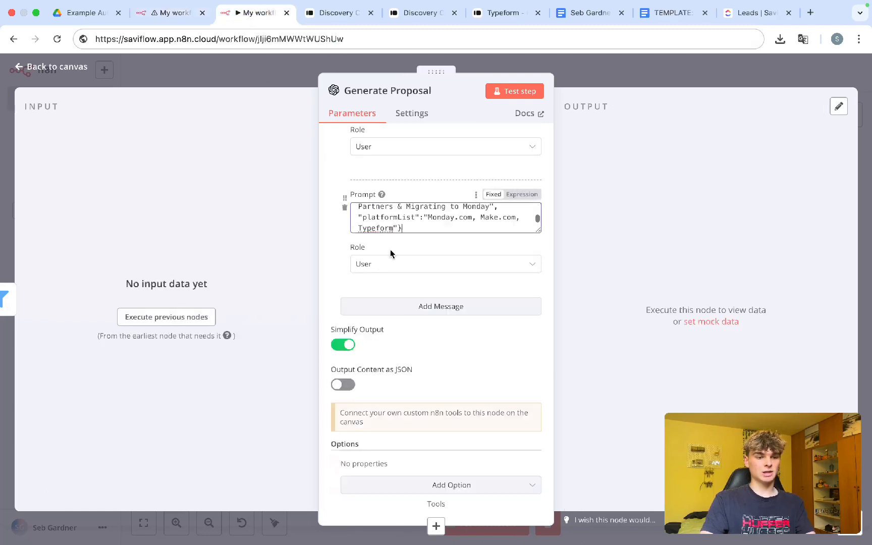
Step: Add another message and set its role to Assistant
click(393, 296)
scroll(390, 288, down, 2)
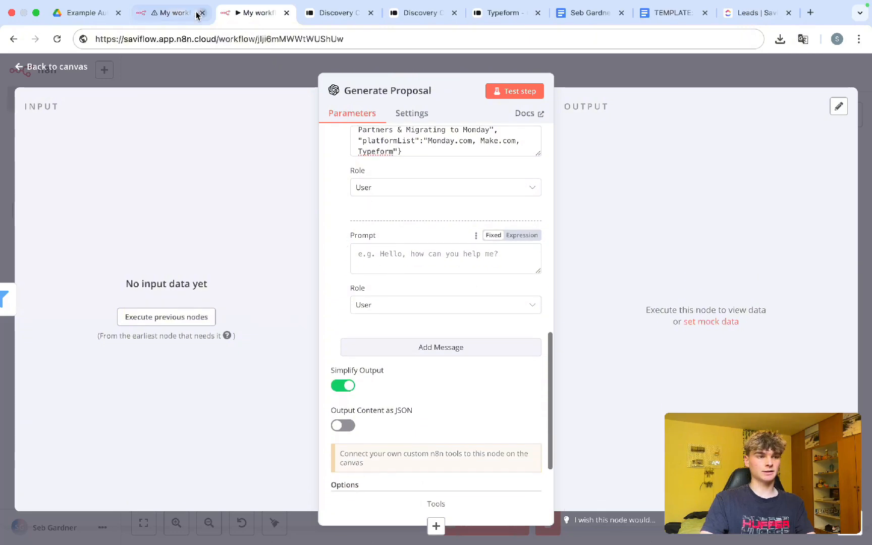
click(172, 13)
scroll(397, 335, down, 1)
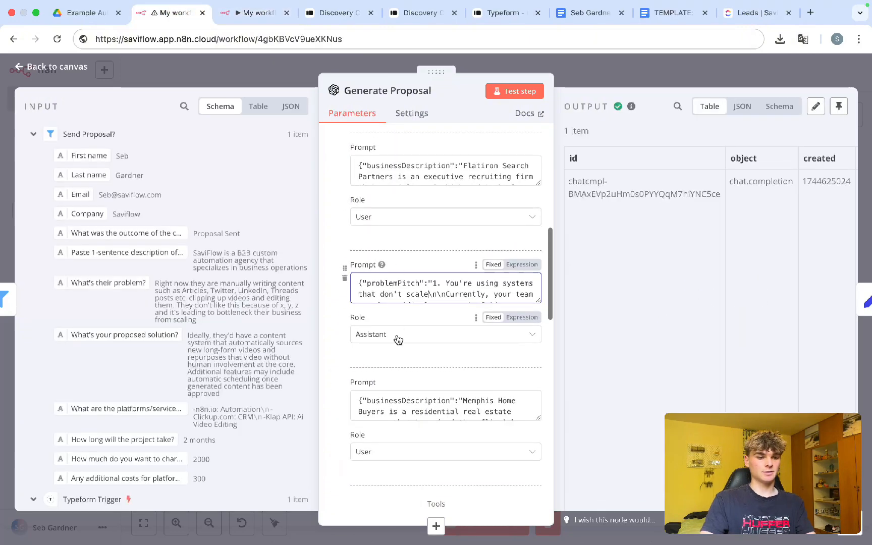
click(255, 13)
click(380, 190)
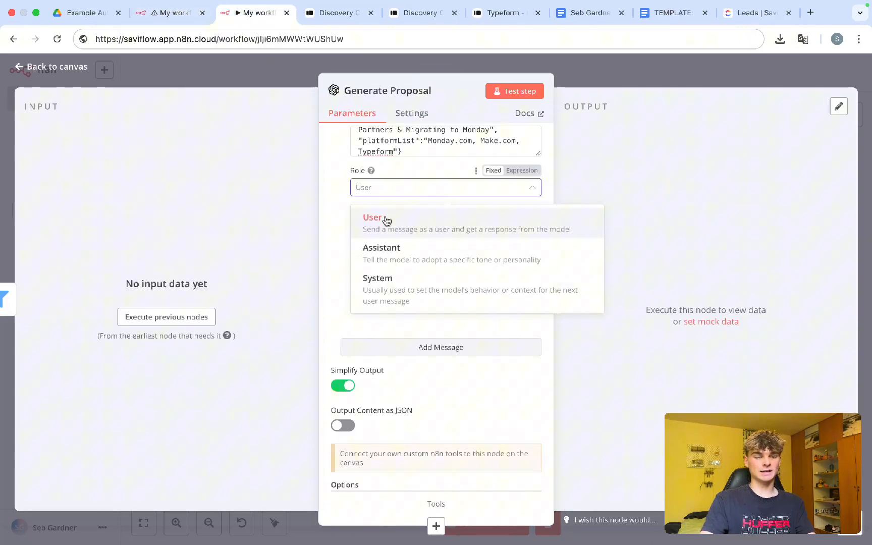
click(379, 248)
Step: Paste the Memphis example prompt from the reference into the next message
click(376, 247)
click(172, 13)
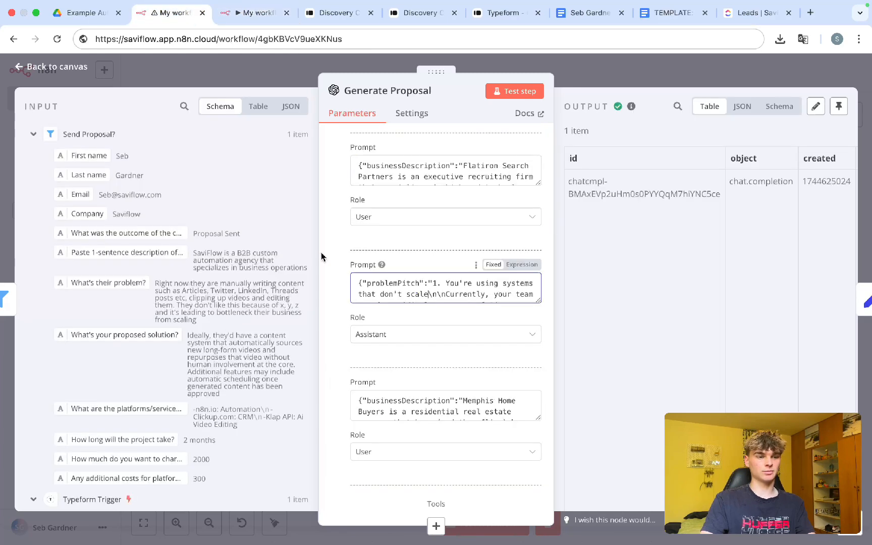
scroll(378, 318, down, 2)
click(381, 313)
key(super+a)
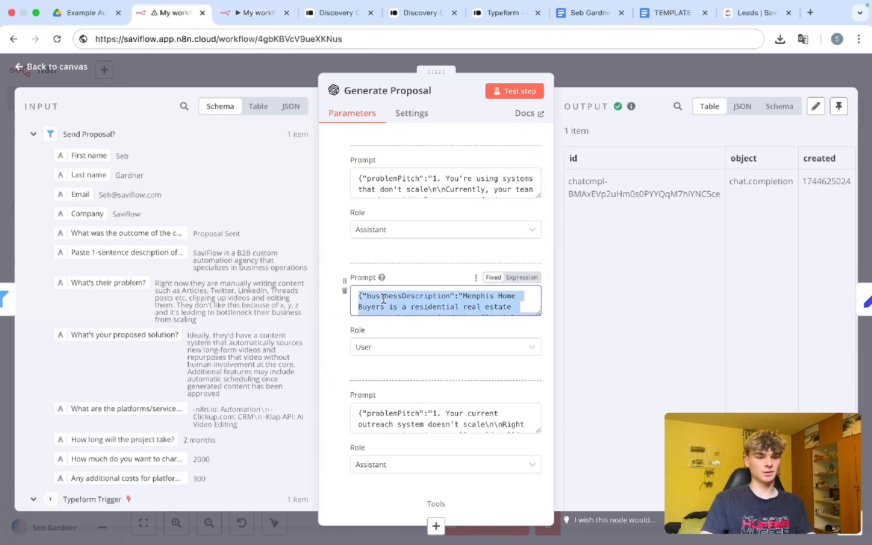
click(255, 12)
key(super+v)
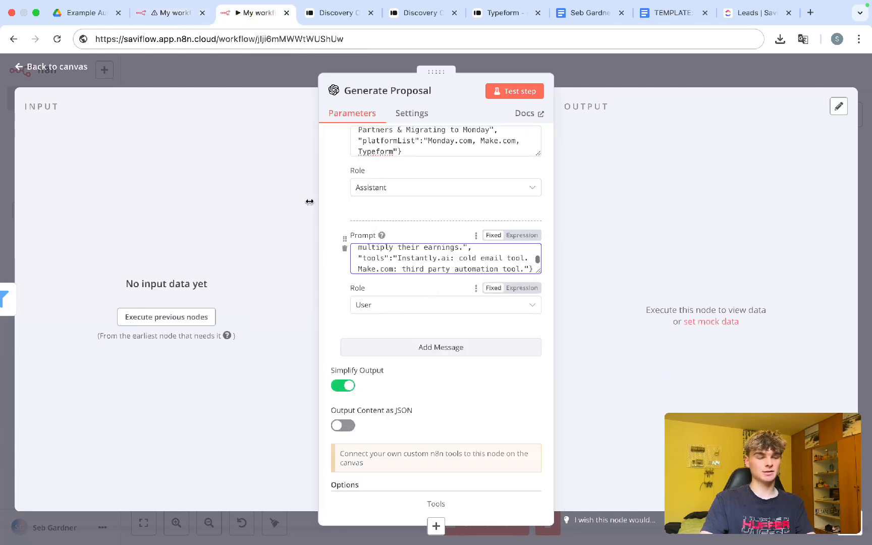
Step: Copy the next problemPitch example reply from the reference and add a new message
click(174, 12)
scroll(382, 308, down, 3)
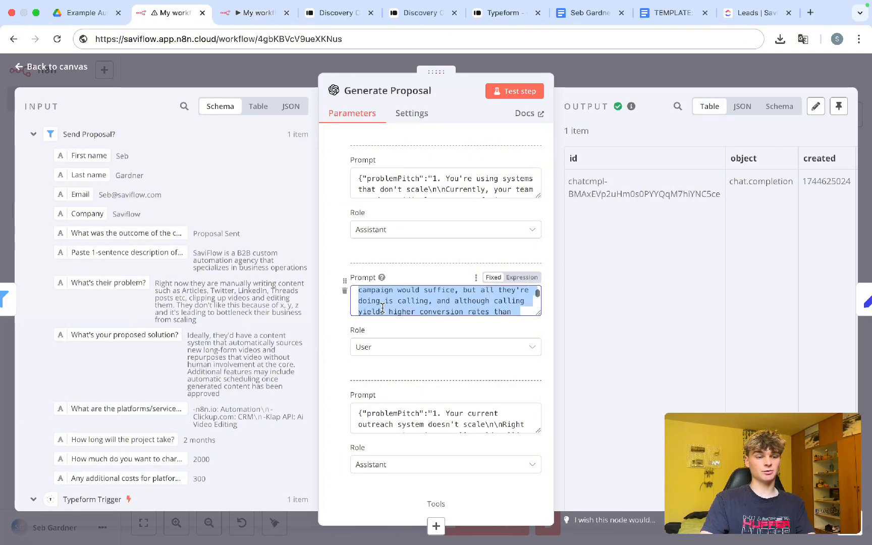
scroll(382, 308, down, 10)
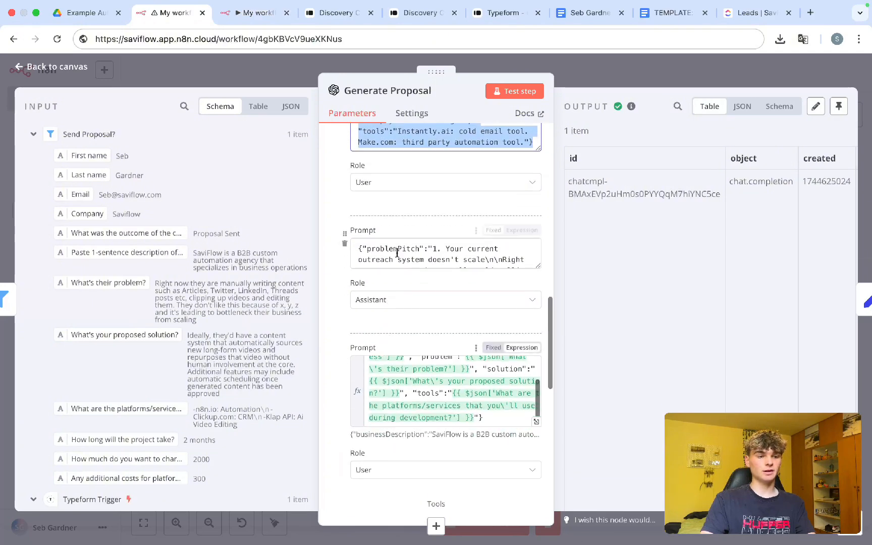
click(397, 253)
key(super+a)
click(241, 12)
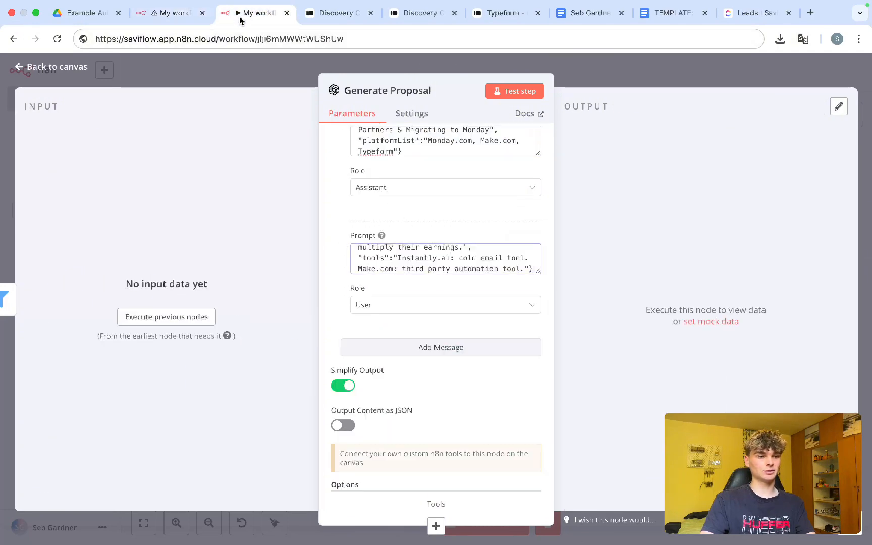
click(424, 346)
Step: Paste the Memphis Home Buyers proposal JSON into the new message and set its role to Assistant
scroll(417, 303, down, 2)
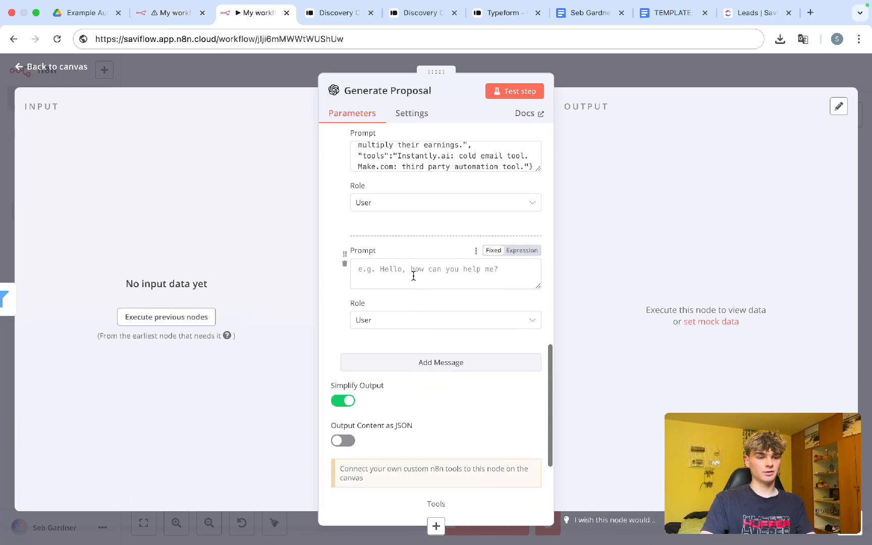
click(413, 274)
key(super+v)
click(410, 319)
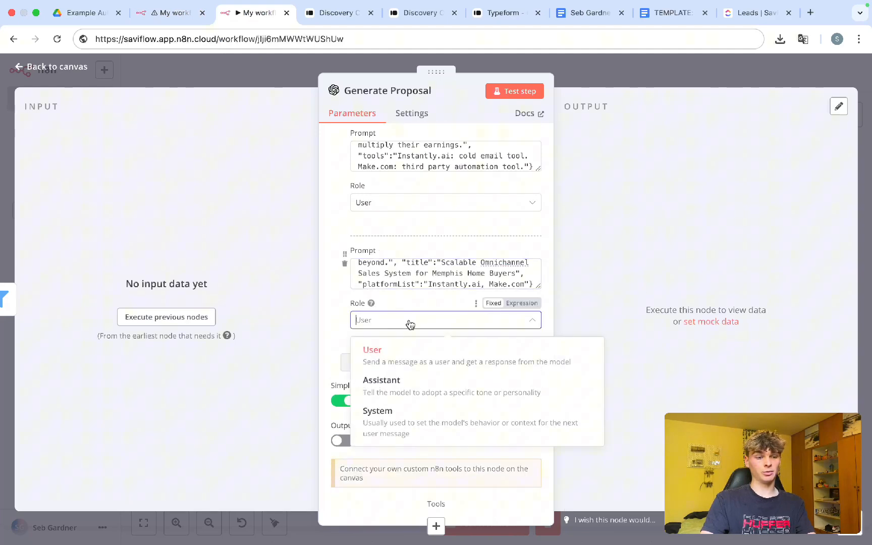
click(402, 402)
Step: Set the Memphis and Flatiron example messages' roles to Assistant
scroll(393, 270, up, 2)
scroll(392, 270, up, 10)
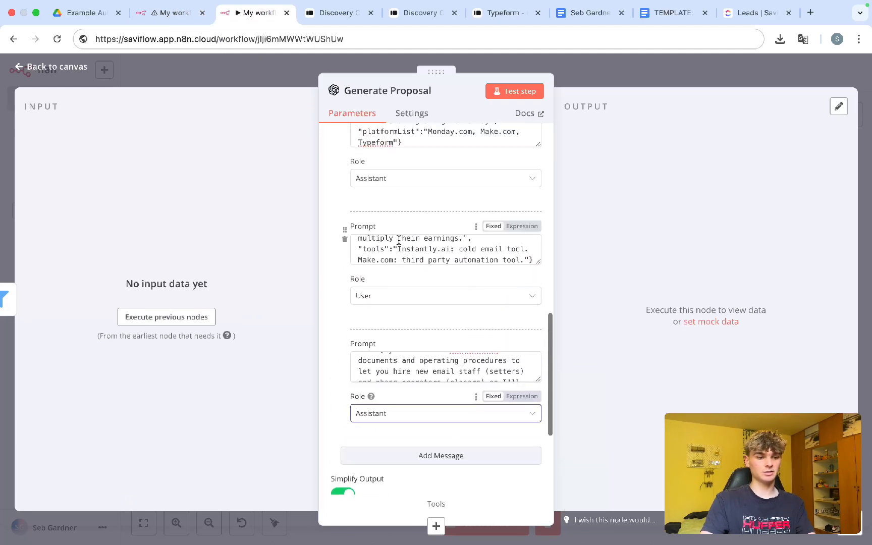
scroll(407, 212, up, 3)
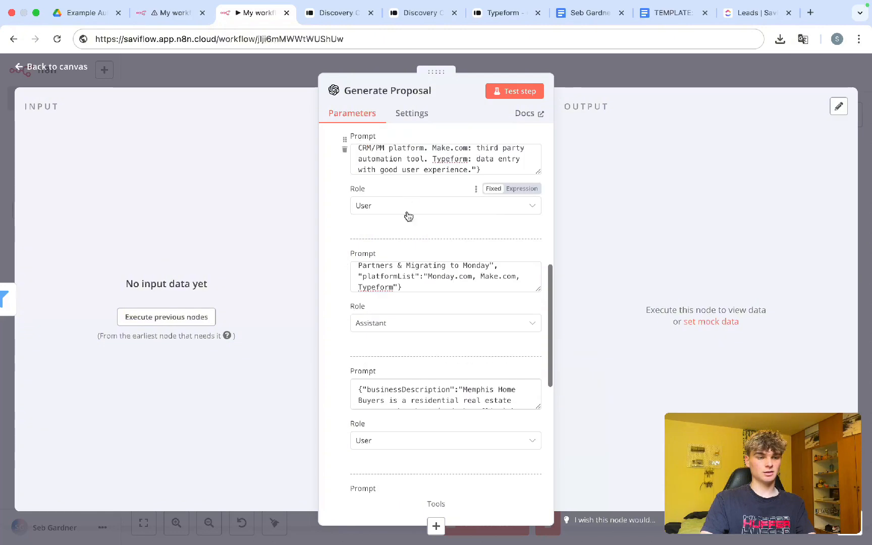
scroll(409, 253, down, 3)
click(400, 287)
click(393, 352)
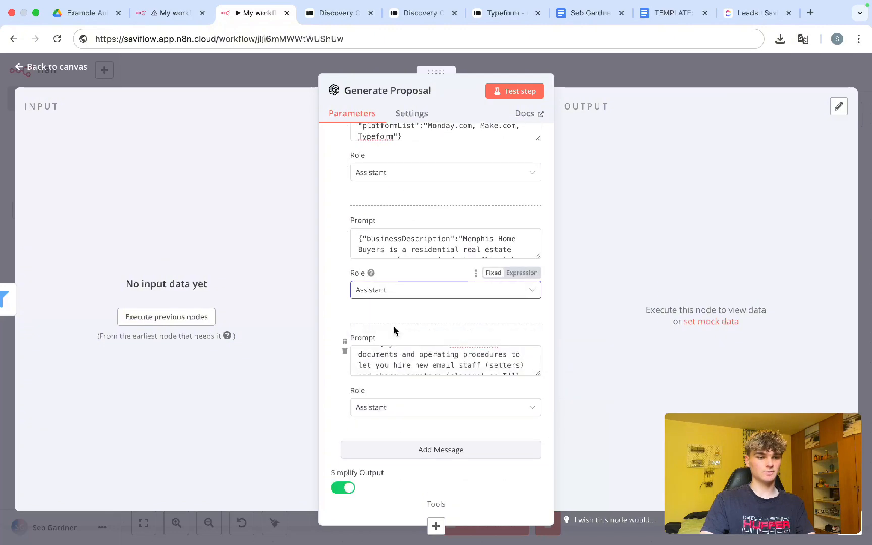
scroll(393, 328, up, 5)
scroll(394, 328, up, 6)
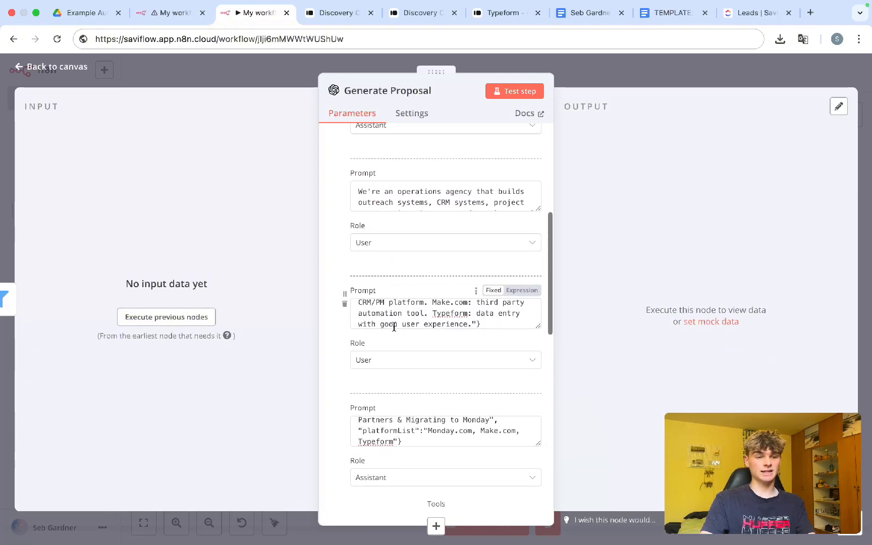
scroll(394, 325, up, 4)
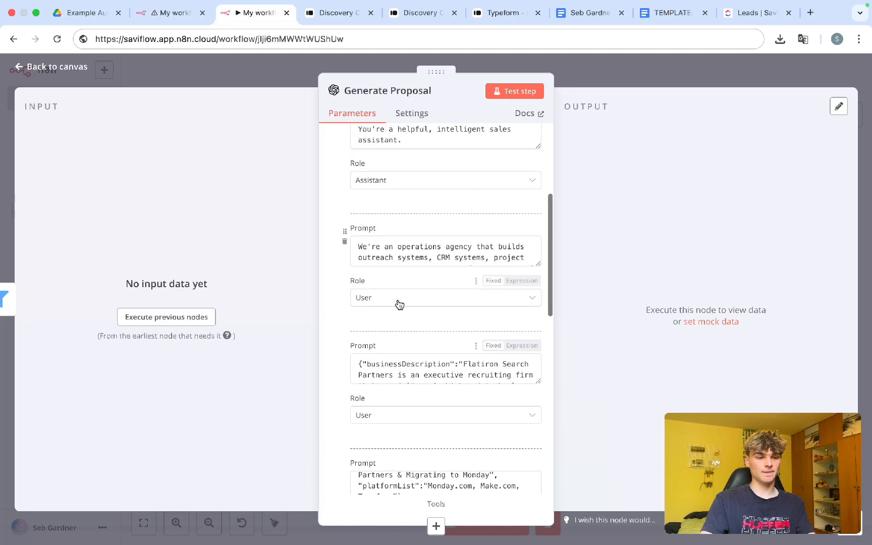
scroll(396, 326, down, 3)
click(391, 356)
click(388, 422)
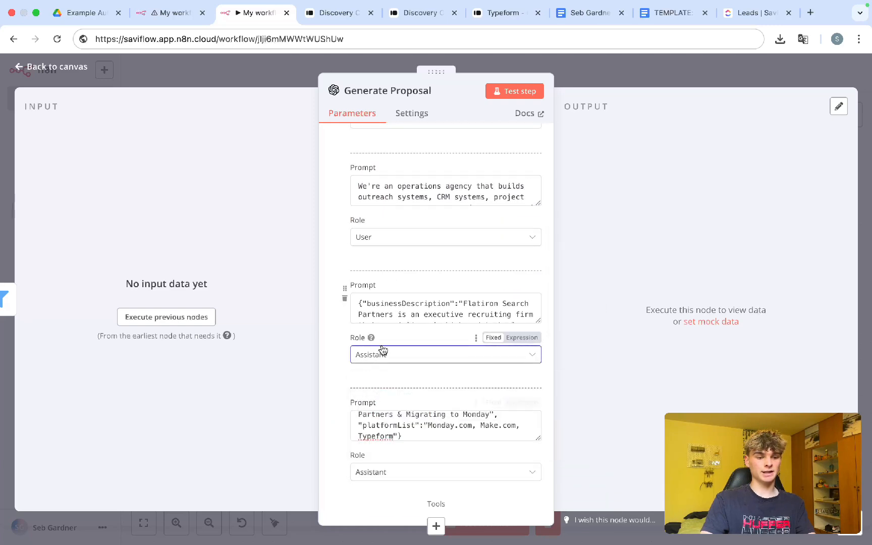
scroll(384, 353, down, 1)
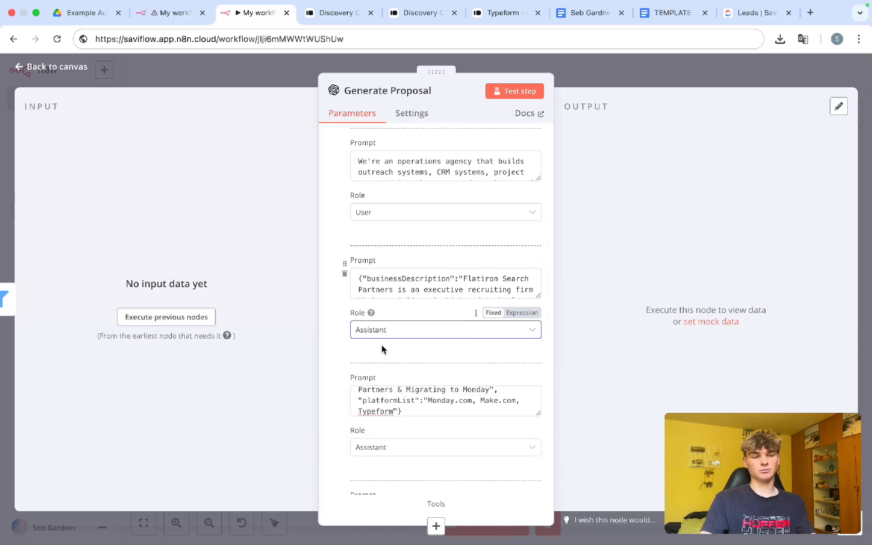
scroll(382, 345, up, 5)
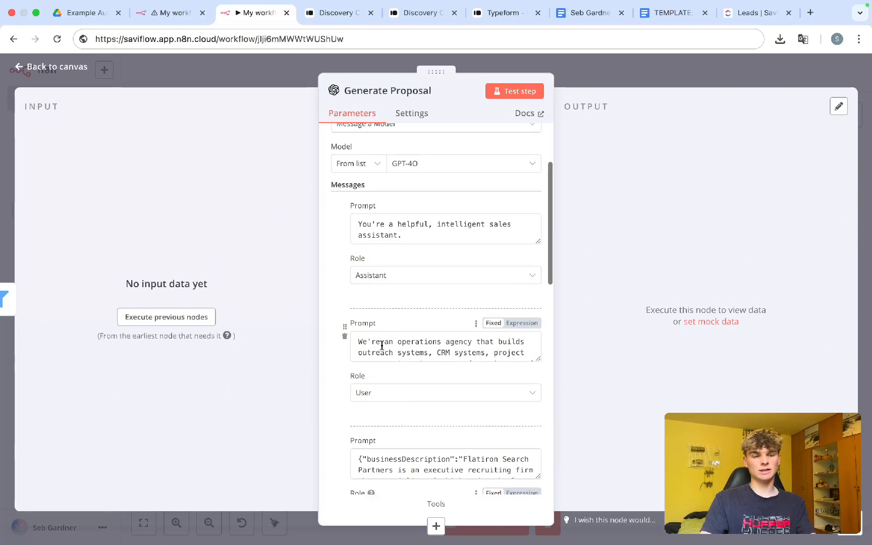
scroll(382, 349, up, 2)
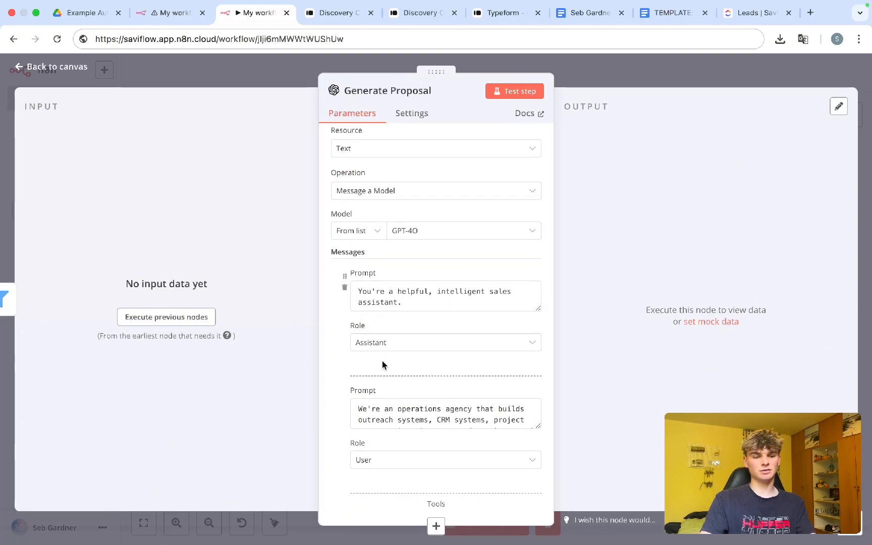
Step: Search the web for 'what is an assistnat prompt in n8n', then close the search tab
key(super+t)
text(what is an assist)
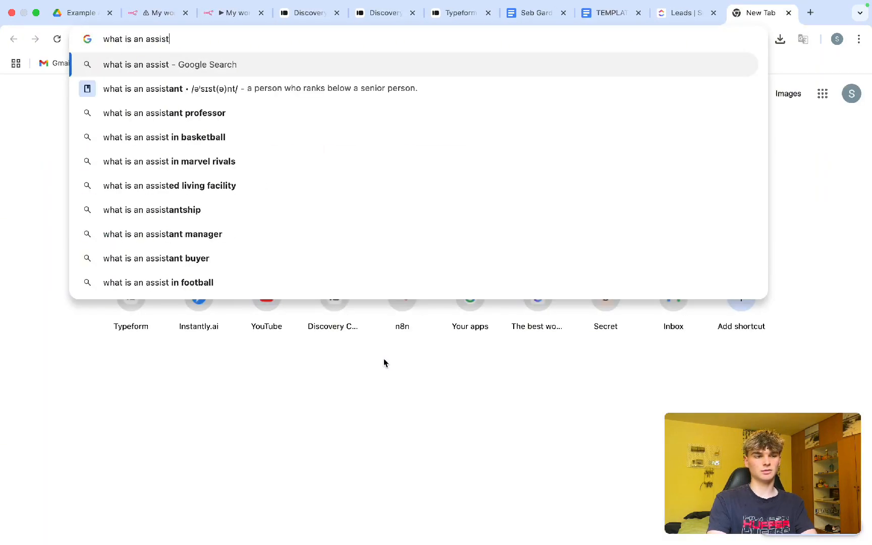
text(nat prompt in n8n)
key(Return)
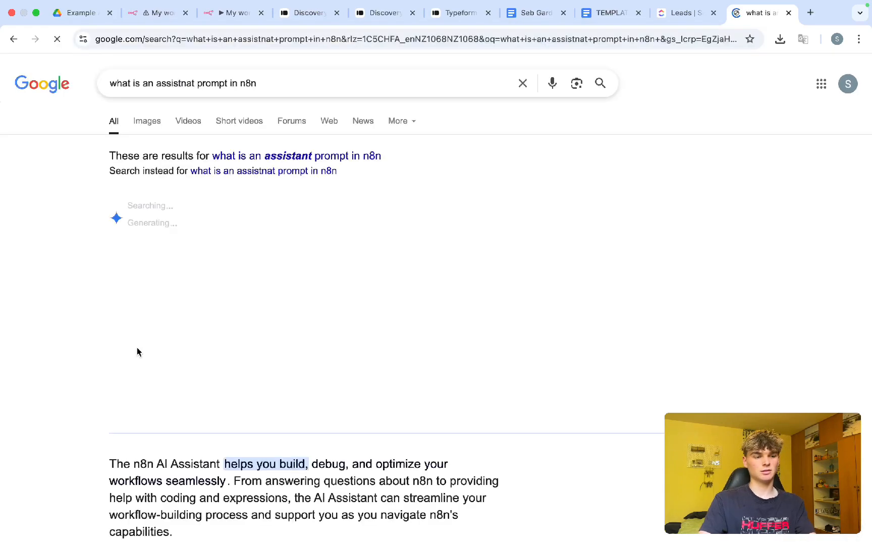
key(super+w)
Step: Check the first message's role in the original My workflow 5
scroll(335, 272, down, 6)
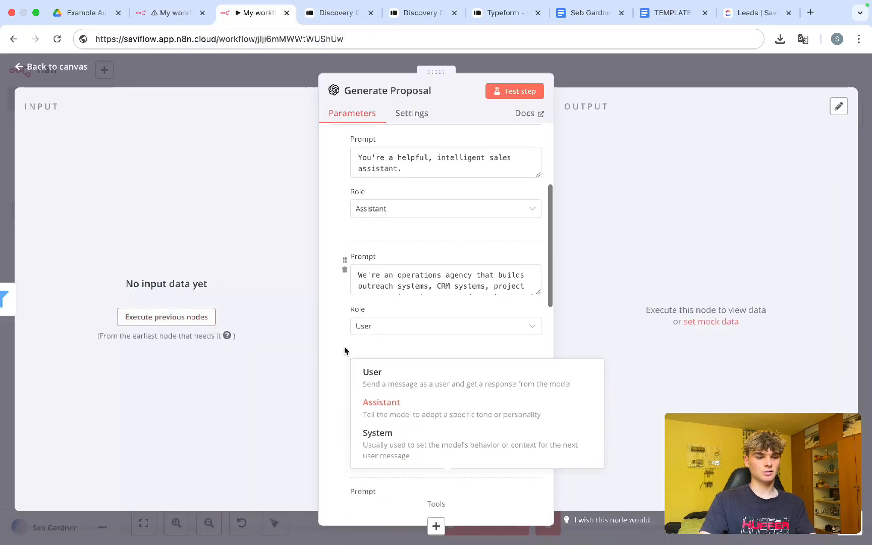
click(322, 271)
scroll(370, 299, down, 12)
click(157, 10)
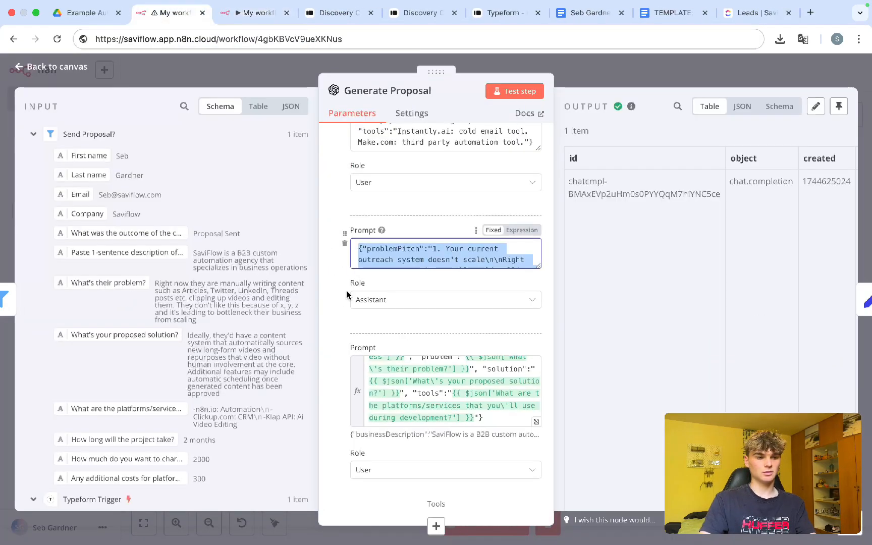
click(347, 293)
scroll(347, 292, up, 5)
scroll(347, 295, up, 7)
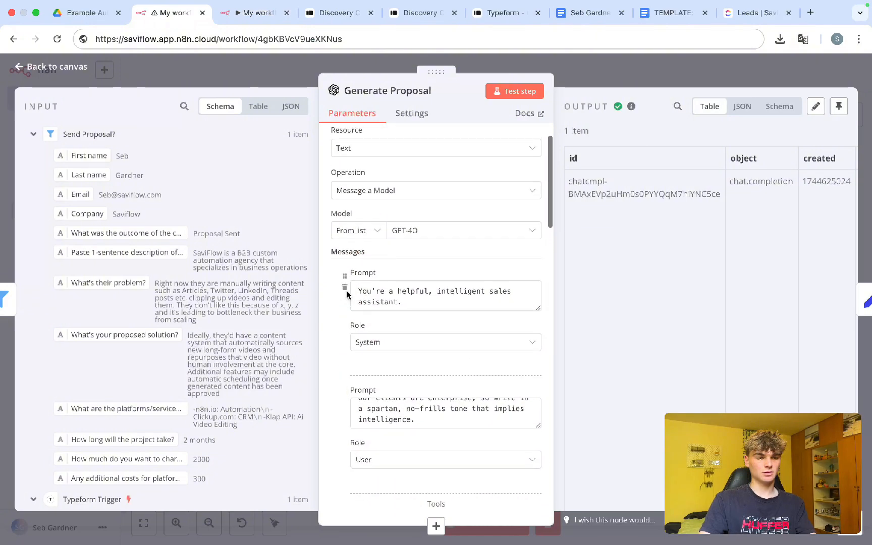
scroll(346, 292, down, 3)
Step: Change the sales-assistant message's role from Assistant to System
click(255, 13)
scroll(401, 314, up, 10)
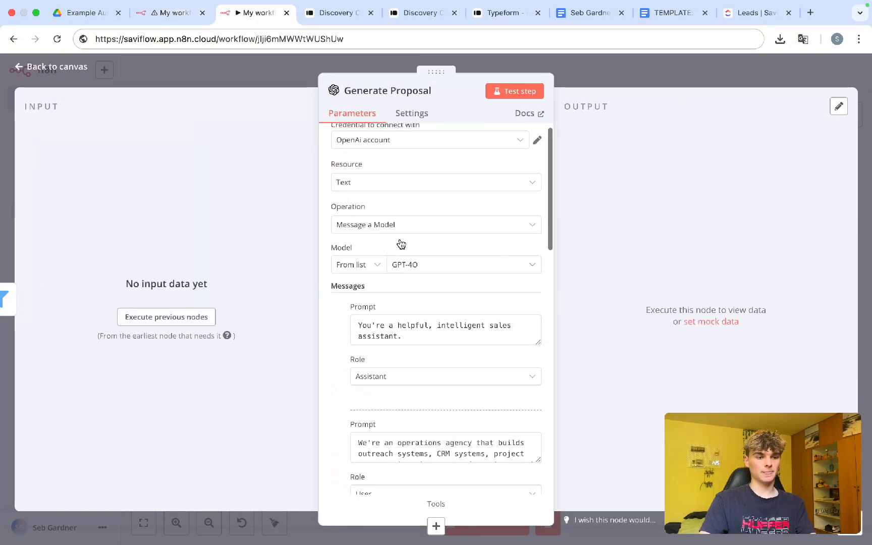
scroll(400, 314, down, 4)
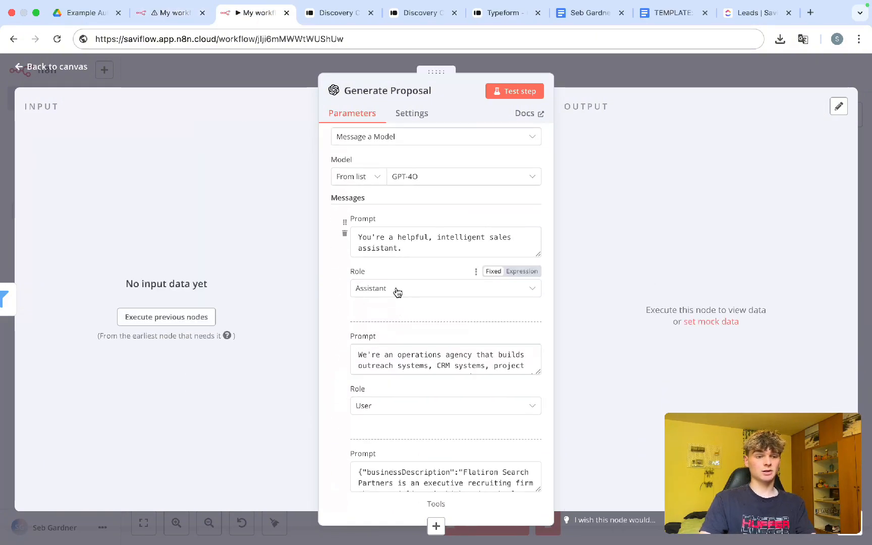
click(398, 292)
click(376, 387)
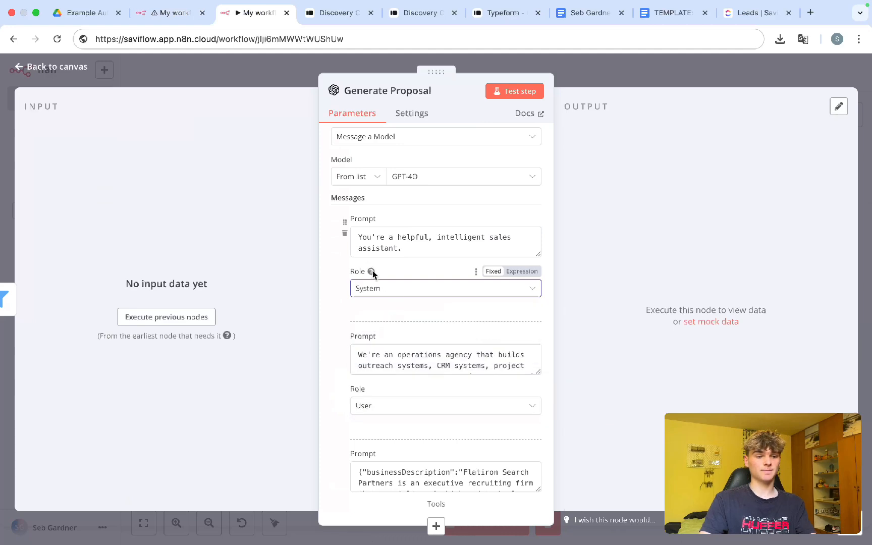
click(400, 294)
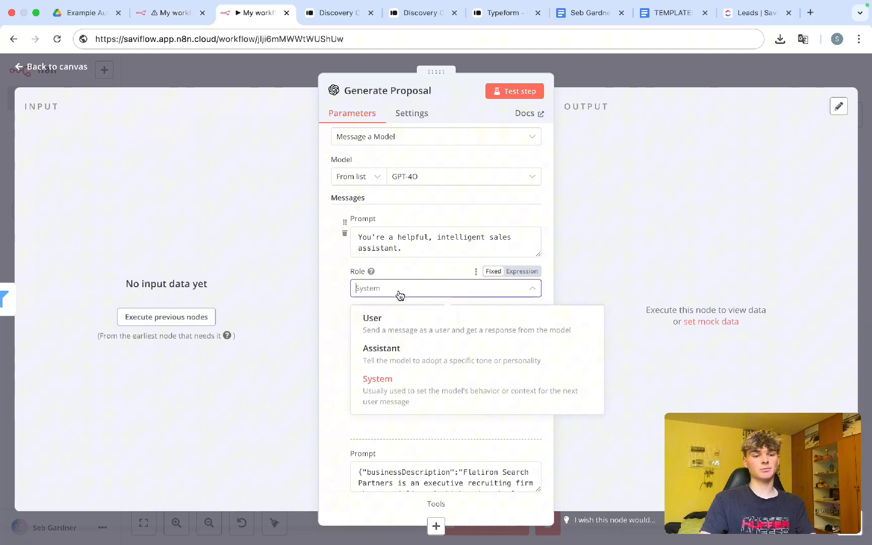
click(419, 272)
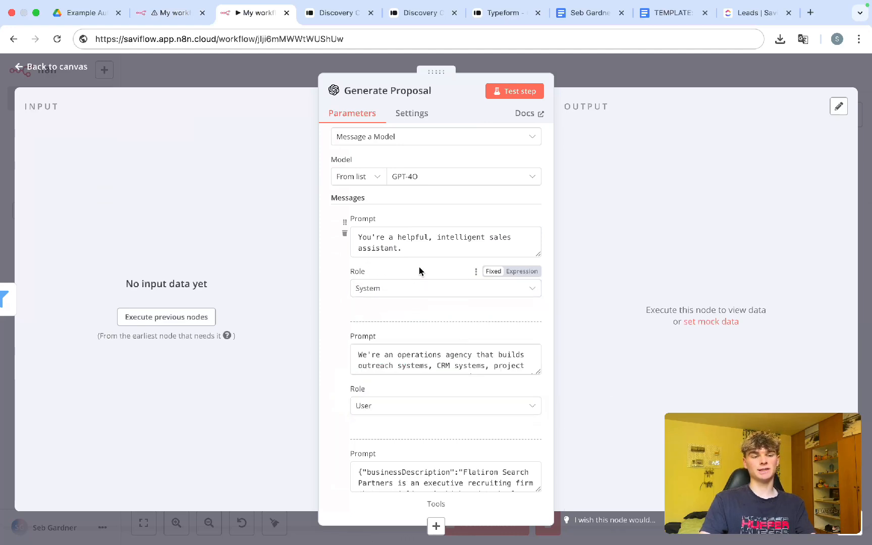
scroll(419, 270, down, 5)
scroll(402, 362, down, 2)
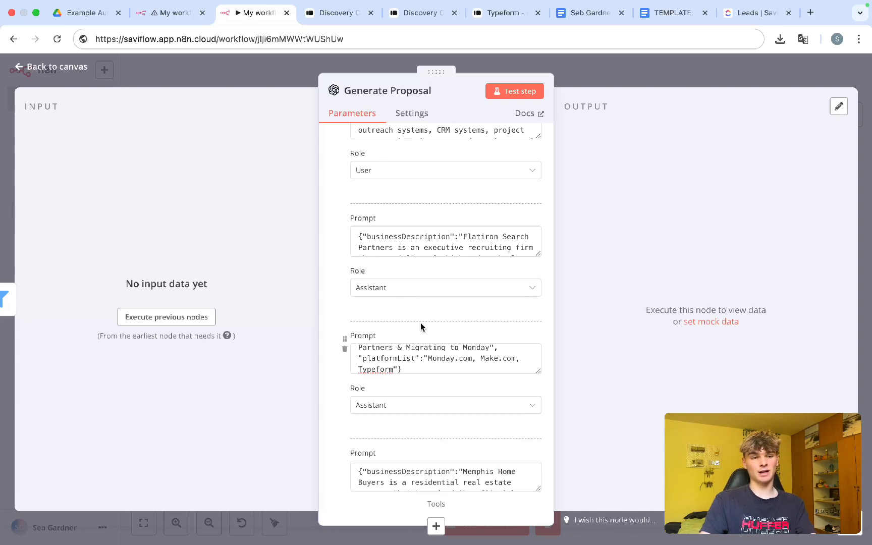
Step: Add an empty User-role message below the Memphis Home Buyers example
scroll(407, 240, down, 5)
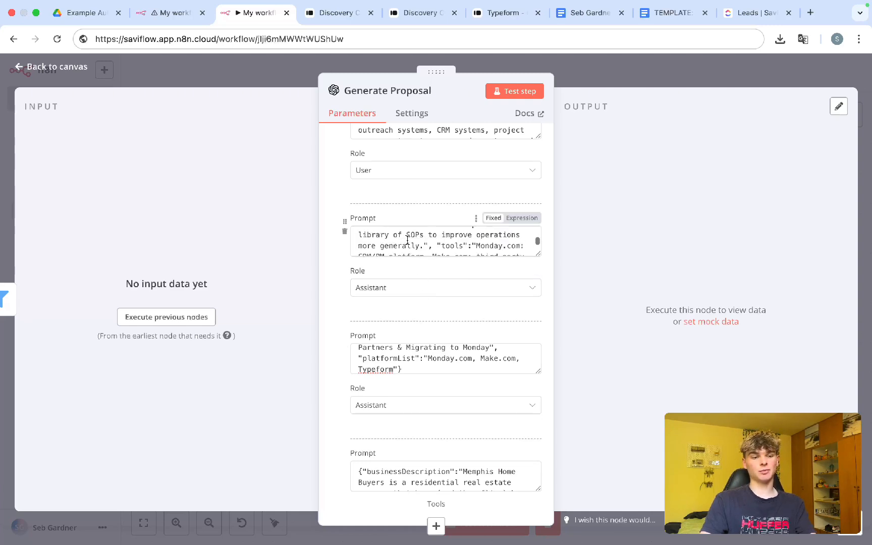
scroll(407, 240, down, 6)
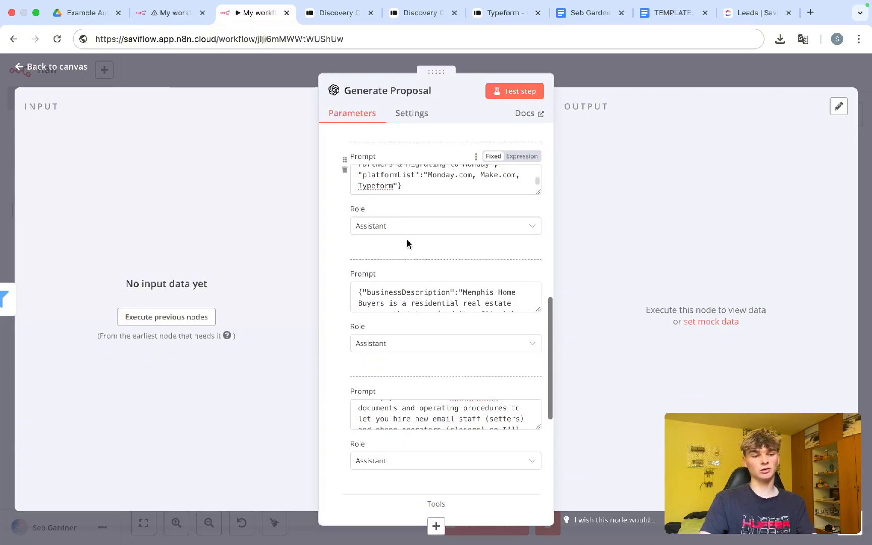
scroll(407, 240, down, 8)
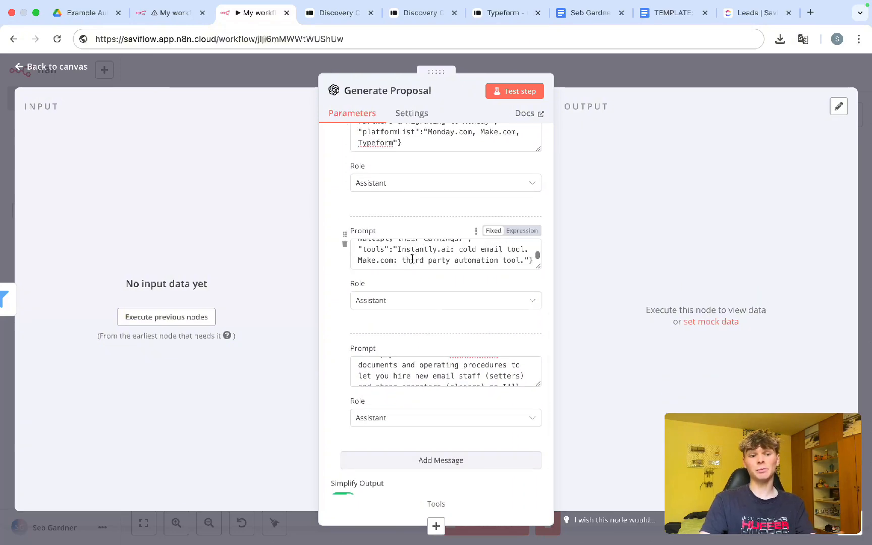
scroll(411, 306, down, 5)
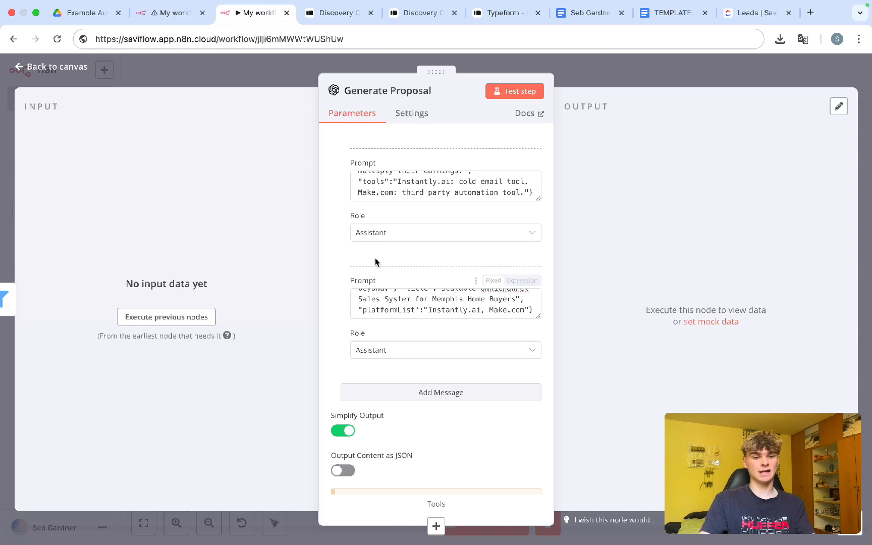
scroll(389, 263, down, 3)
scroll(389, 282, up, 5)
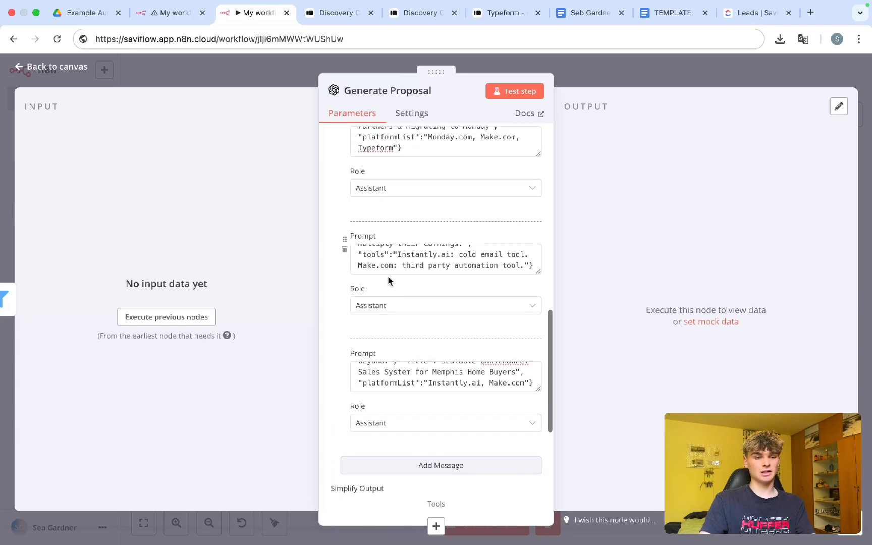
scroll(390, 280, up, 10)
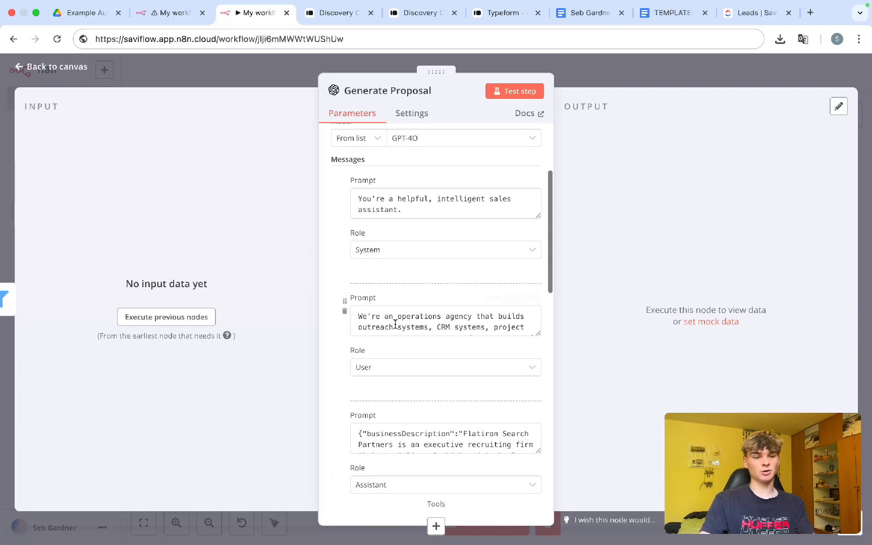
scroll(395, 324, down, 8)
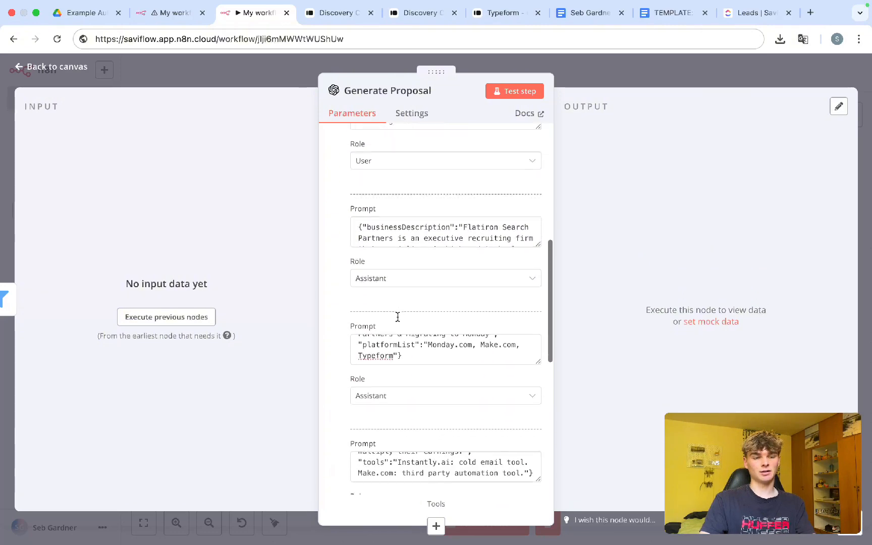
scroll(397, 317, down, 10)
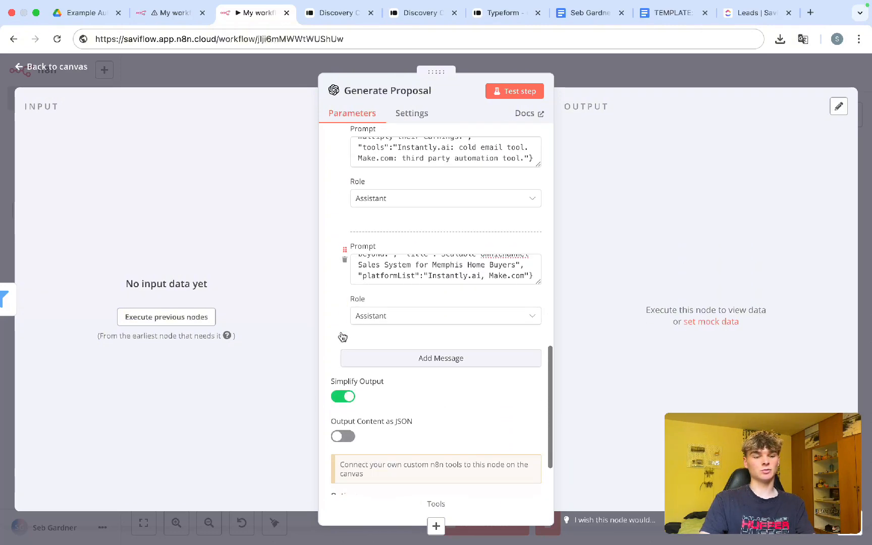
scroll(343, 337, down, 3)
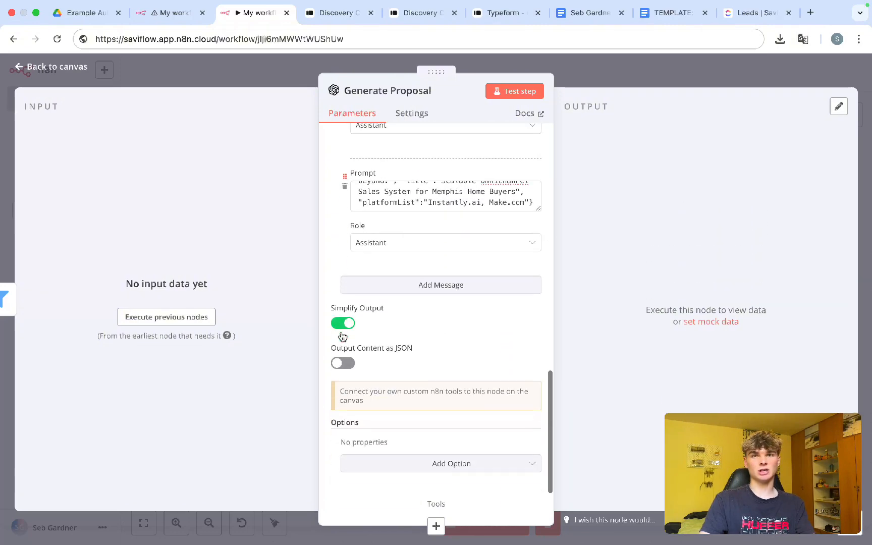
click(392, 289)
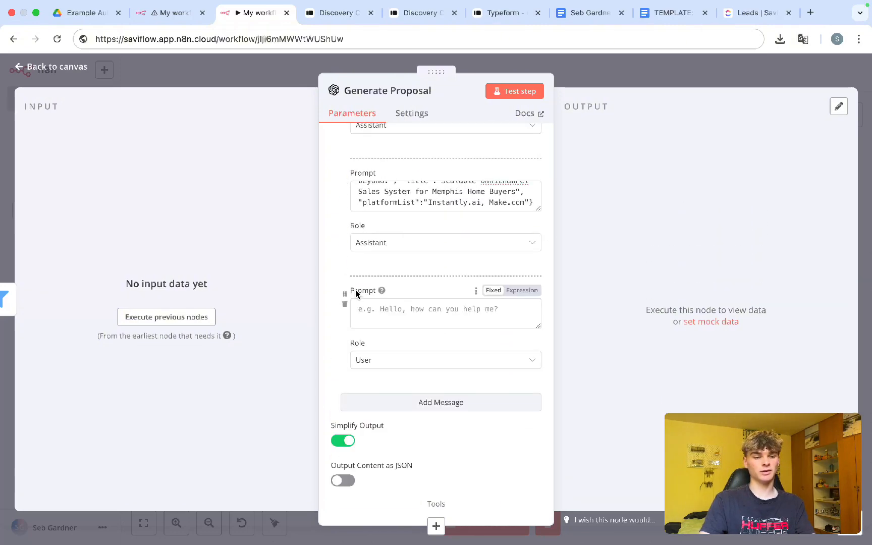
Step: Copy the form-answer expression prompt from the reference workflow into Generate Proposal's empty User prompt
click(166, 15)
scroll(373, 295, down, 5)
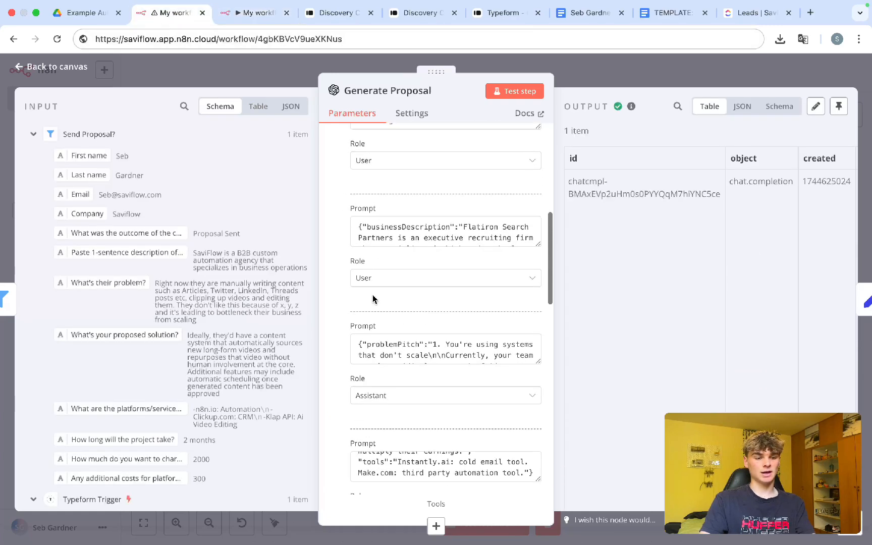
scroll(372, 295, down, 5)
scroll(342, 312, up, 4)
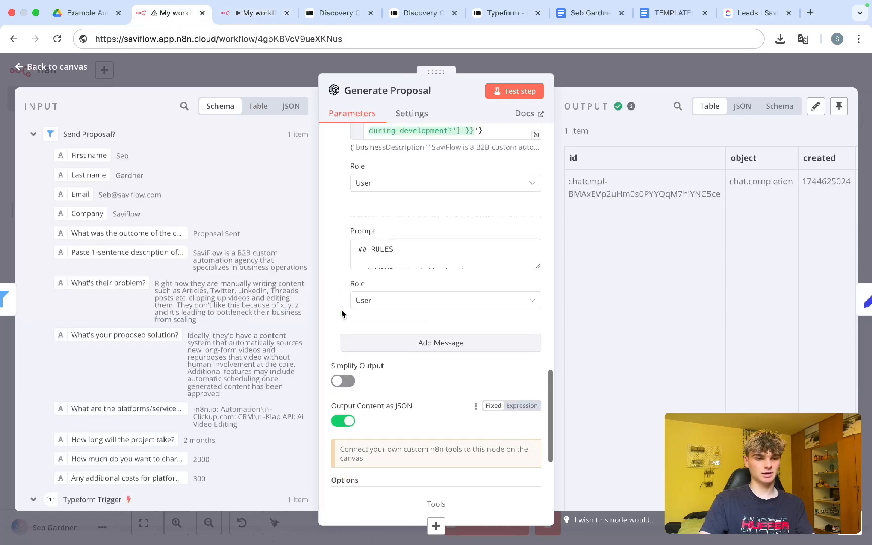
scroll(342, 313, up, 5)
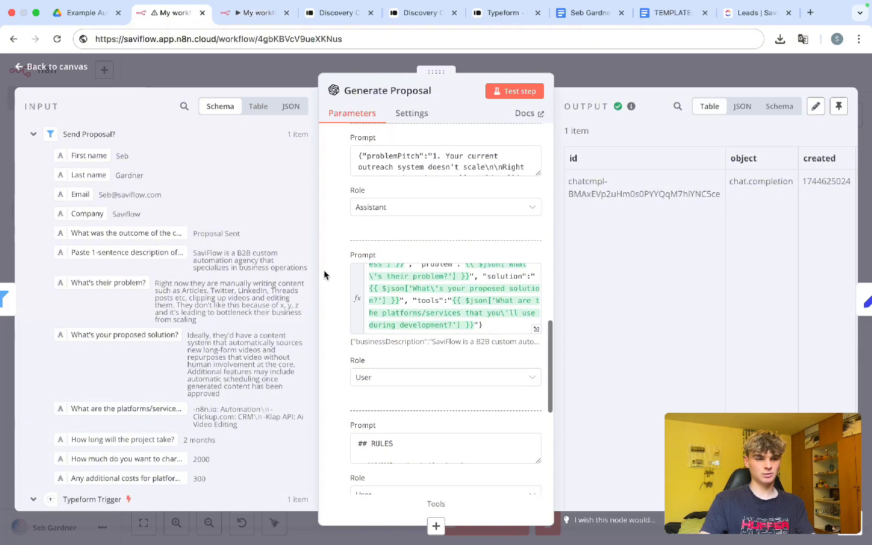
click(417, 296)
scroll(416, 297, up, 1)
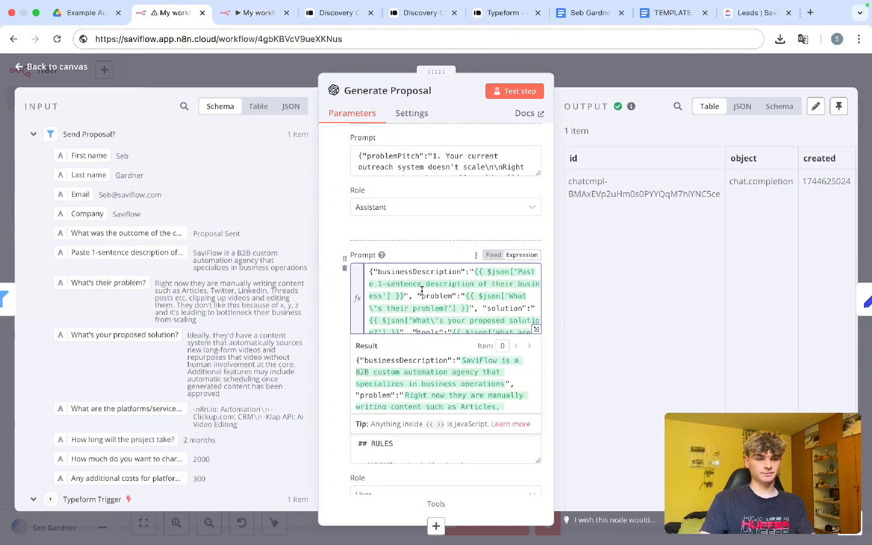
scroll(422, 292, down, 2)
key(super+a)
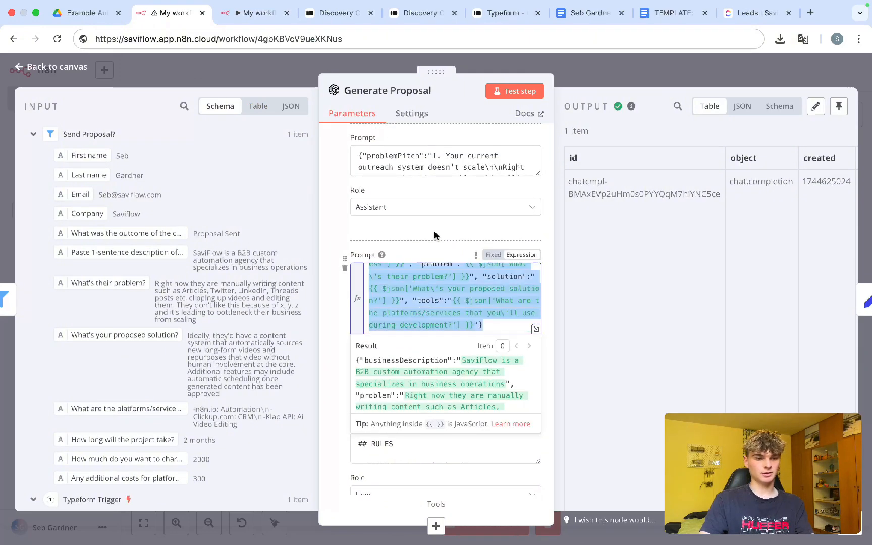
click(273, 13)
click(384, 323)
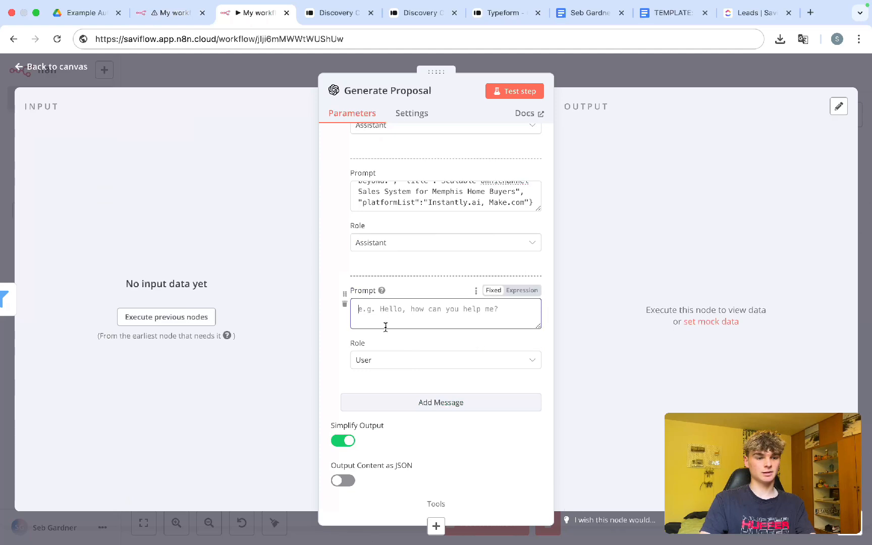
key(super+v)
Step: Add a second message holding the RULES prompt copied from the reference workflow
scroll(353, 366, down, 2)
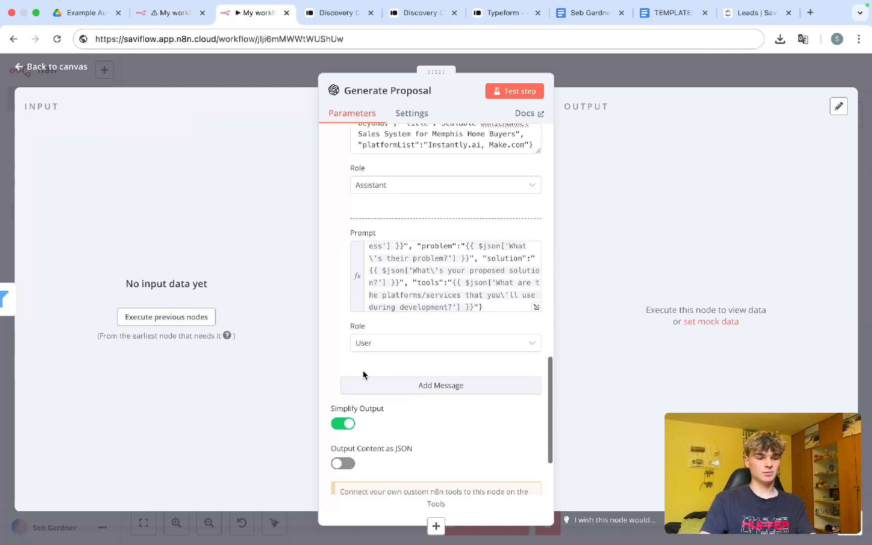
click(366, 384)
scroll(373, 353, down, 3)
click(383, 300)
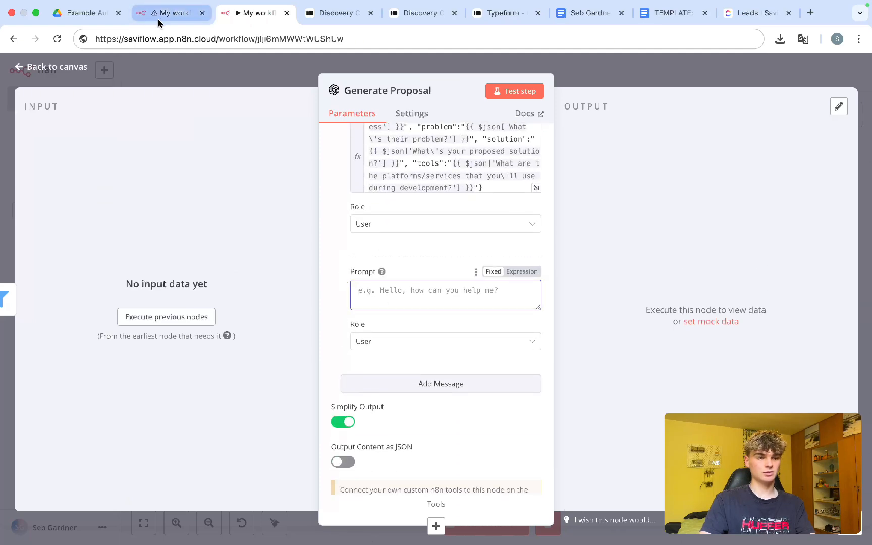
click(172, 13)
click(331, 328)
scroll(331, 328, down, 2)
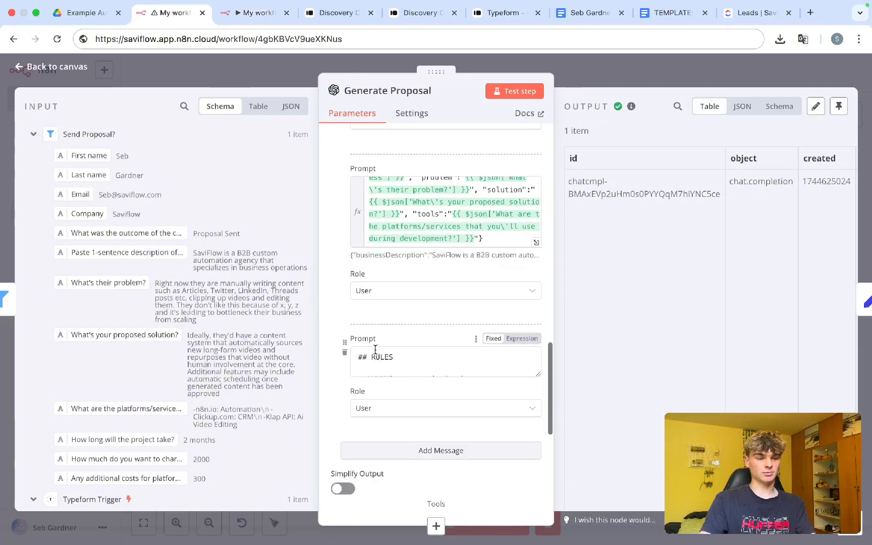
scroll(376, 351, down, 5)
click(377, 355)
key(ctrl+a)
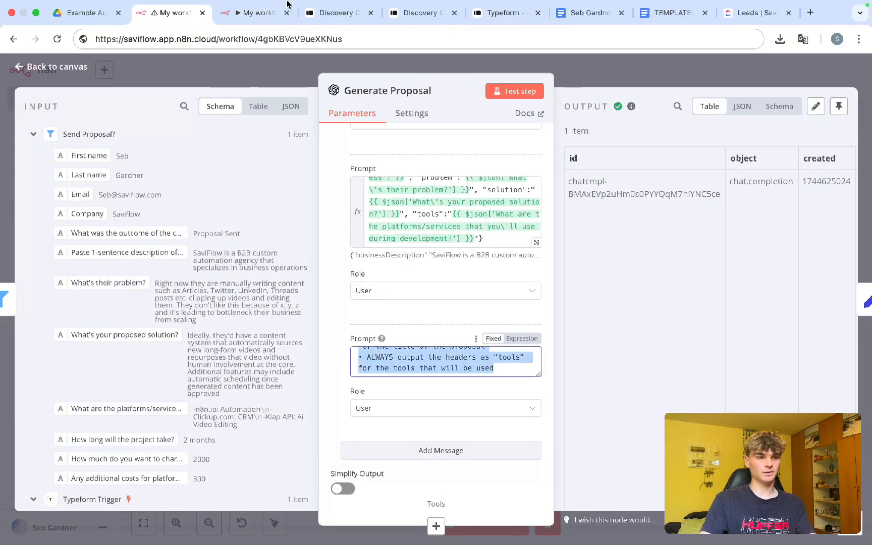
key(ctrl+c)
click(259, 13)
click(379, 303)
key(ctrl+v)
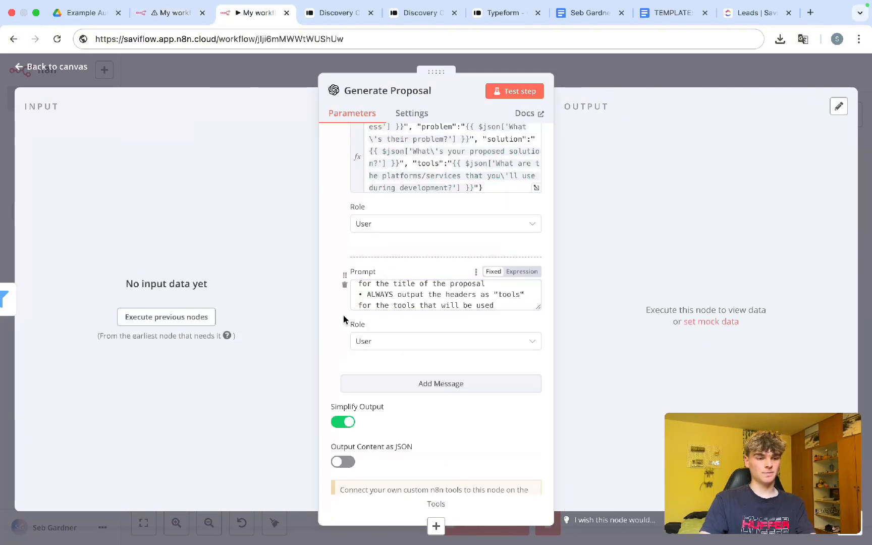
click(598, 74)
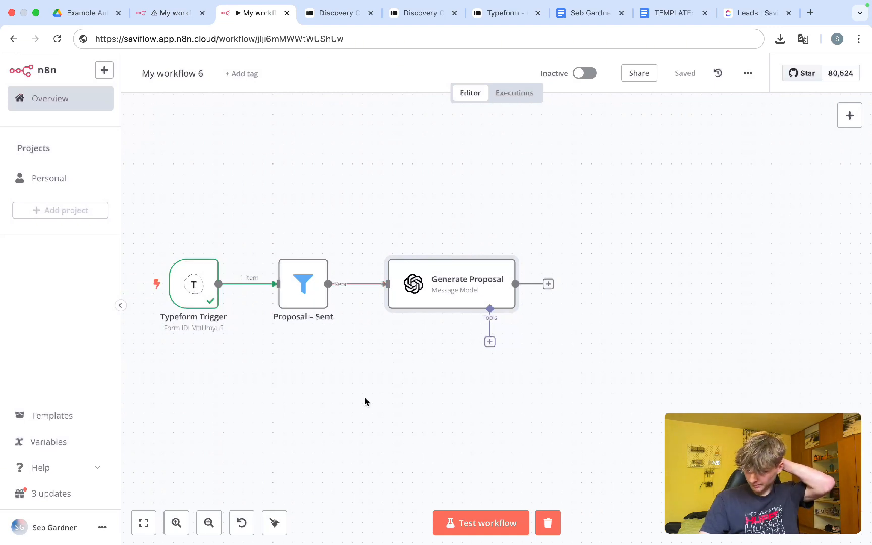
Step: Pin the Typeform sample submission as the trigger's output, then test-run 'My workflow 6'
double_click(199, 298)
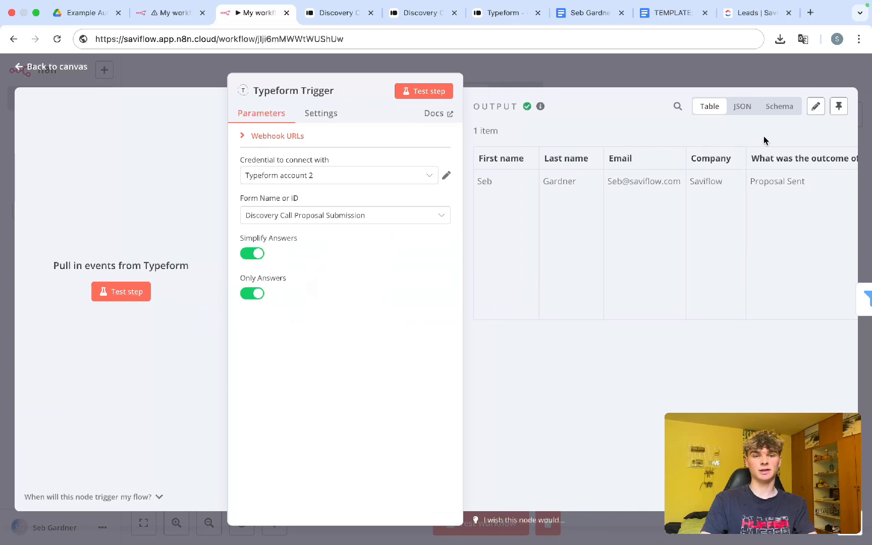
click(836, 107)
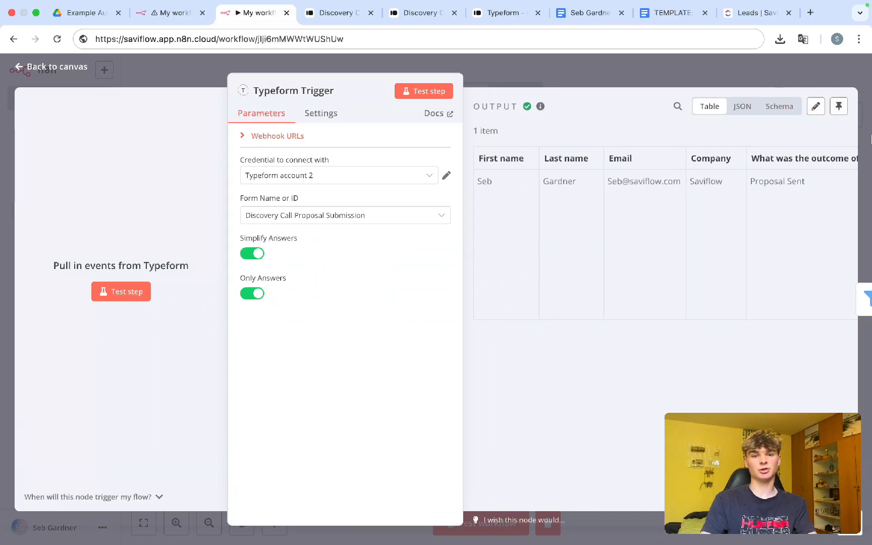
click(839, 106)
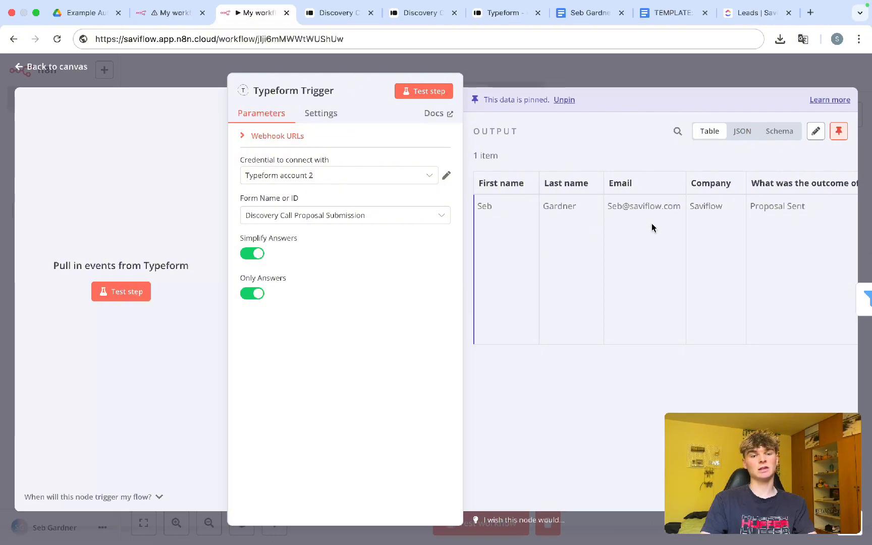
scroll(652, 224, right, 15)
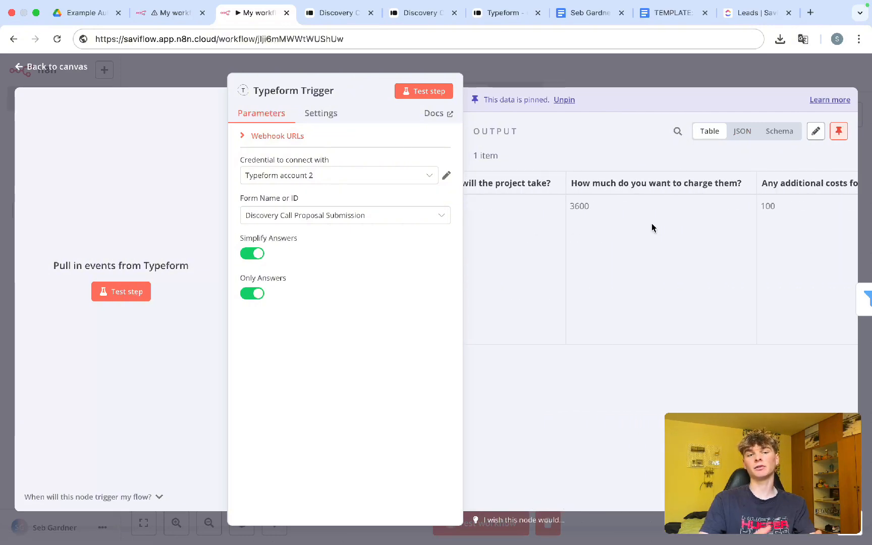
click(607, 75)
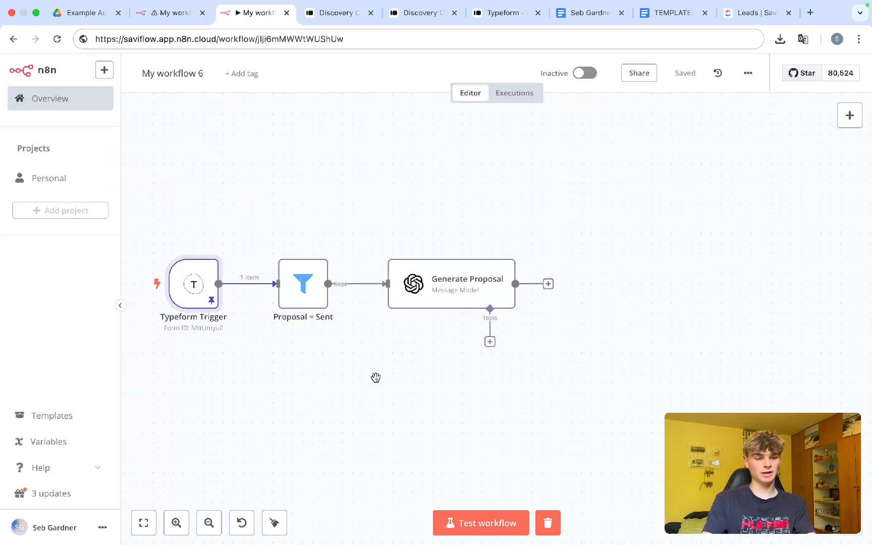
click(494, 530)
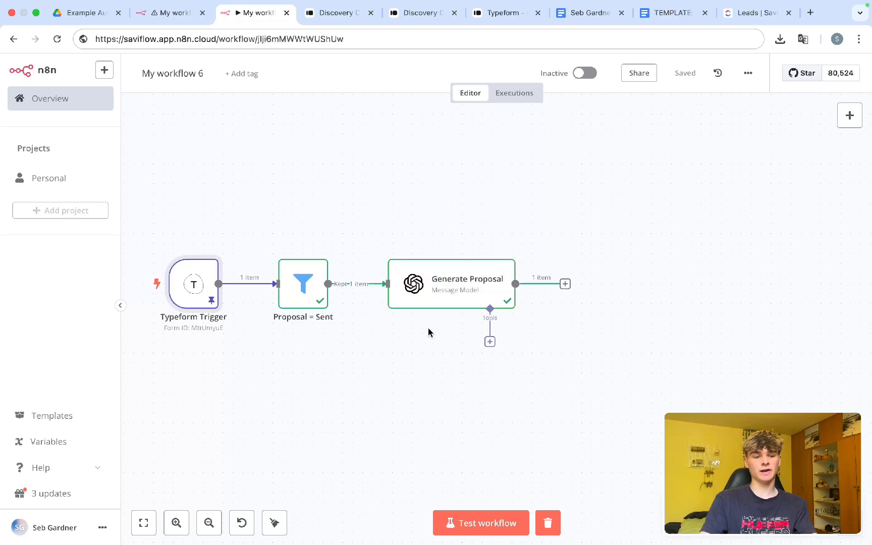
click(440, 288)
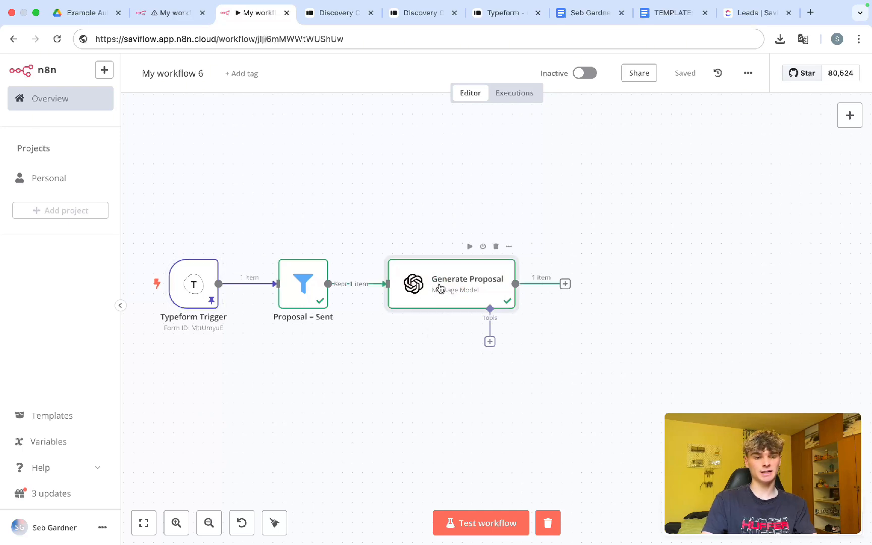
double_click(449, 275)
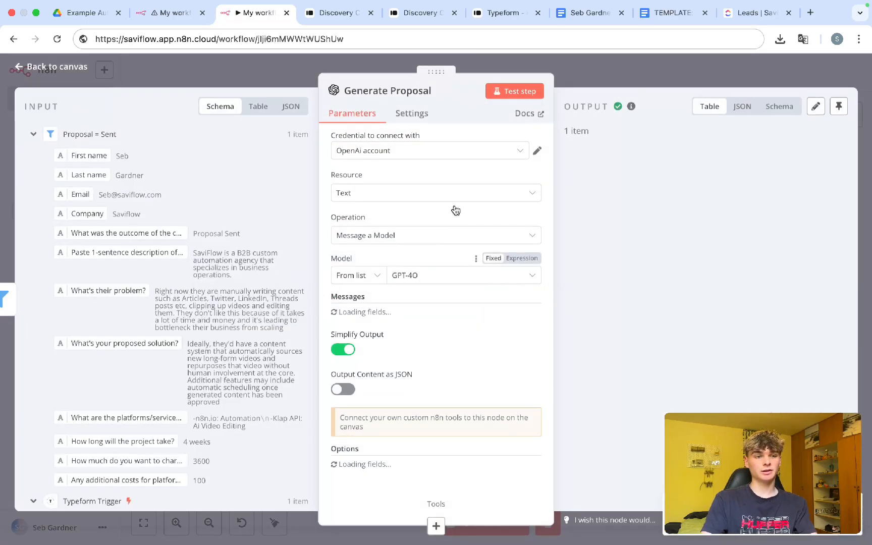
scroll(445, 317, down, 10)
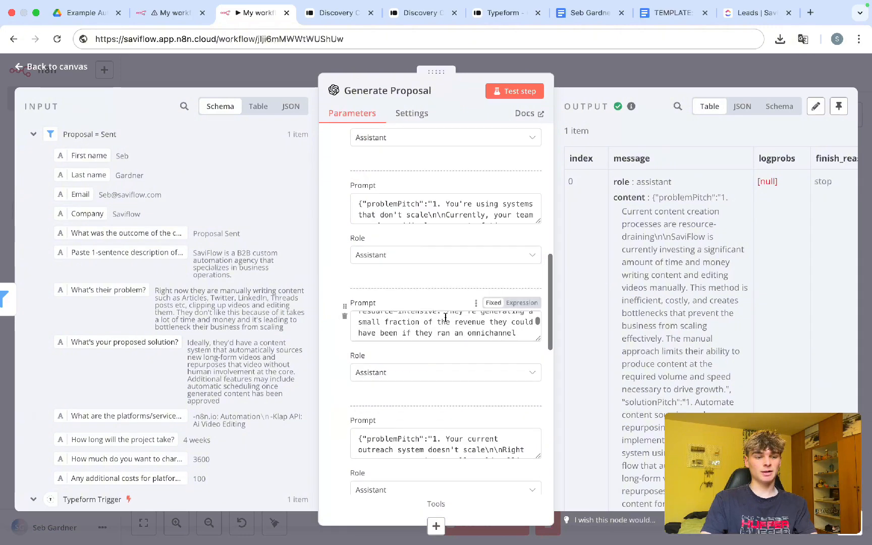
scroll(661, 257, down, 1)
scroll(661, 257, up, 1)
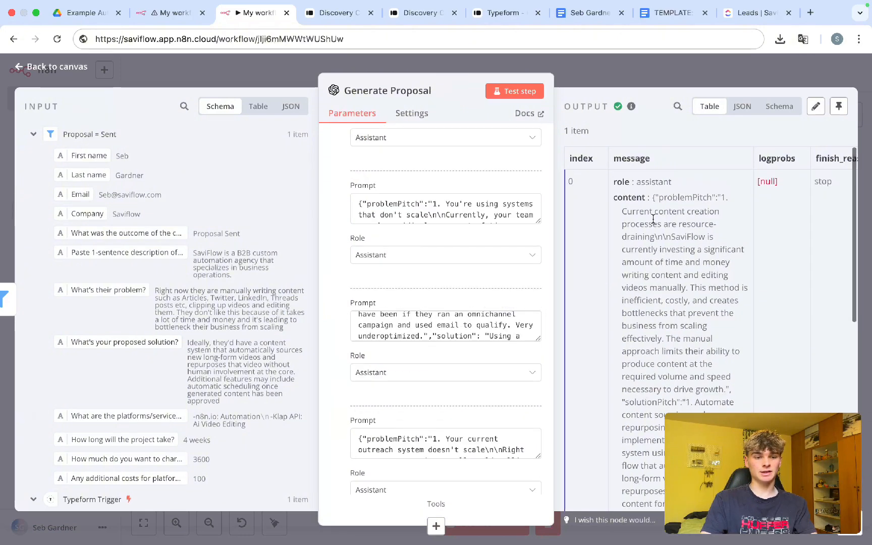
scroll(632, 208, down, 1)
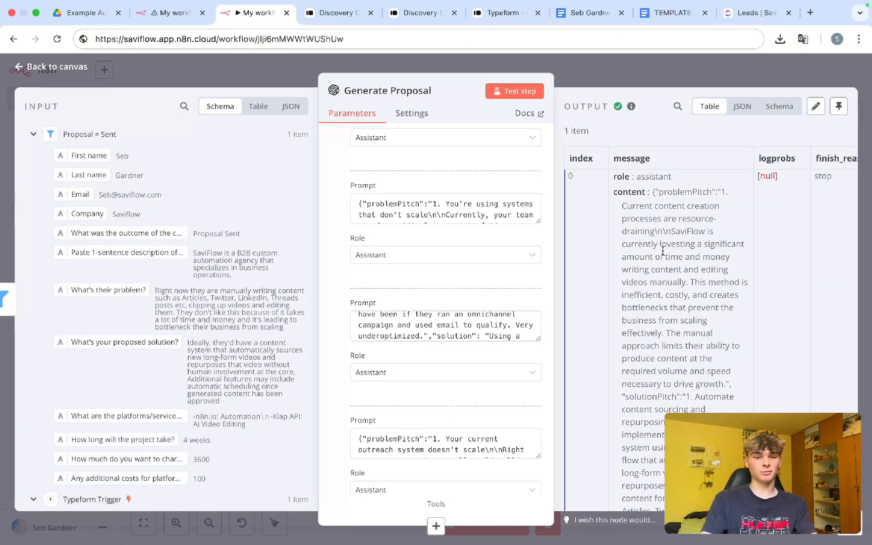
scroll(663, 251, down, 10)
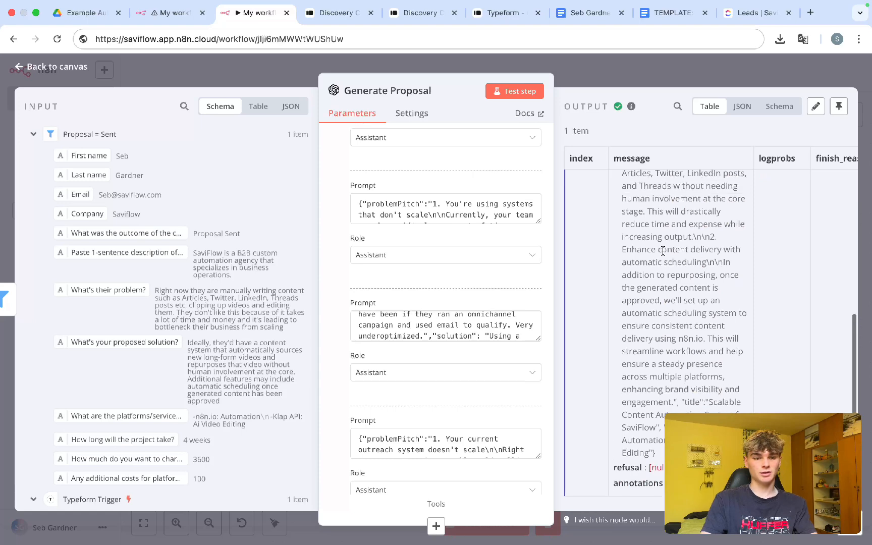
scroll(663, 251, up, 5)
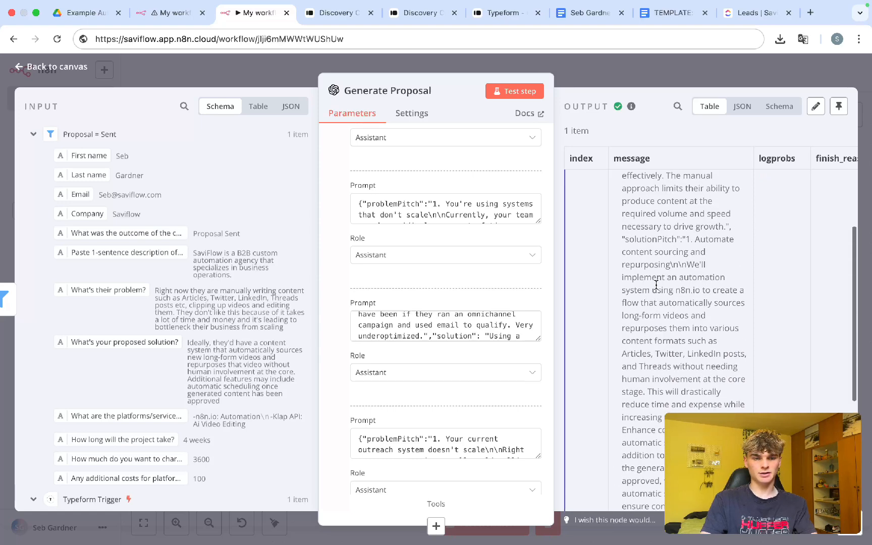
double_click(641, 238)
scroll(658, 344, down, 3)
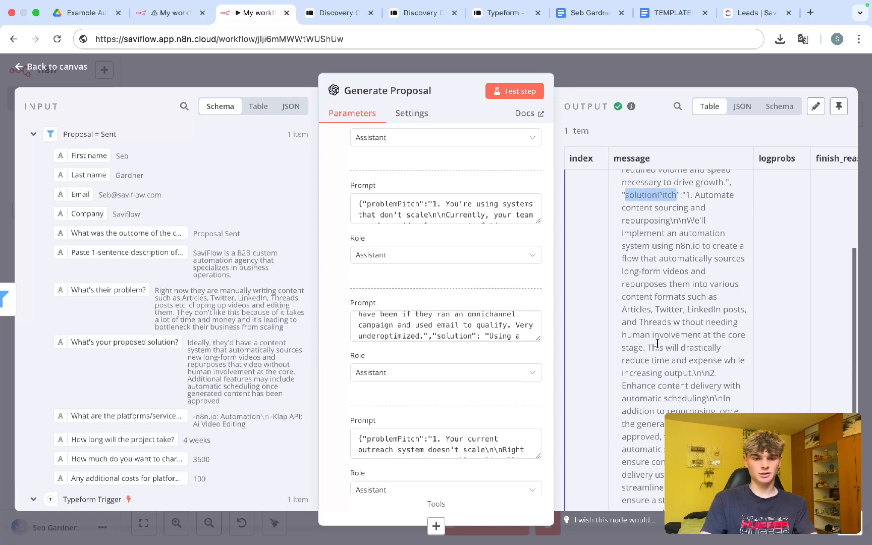
scroll(658, 344, down, 3)
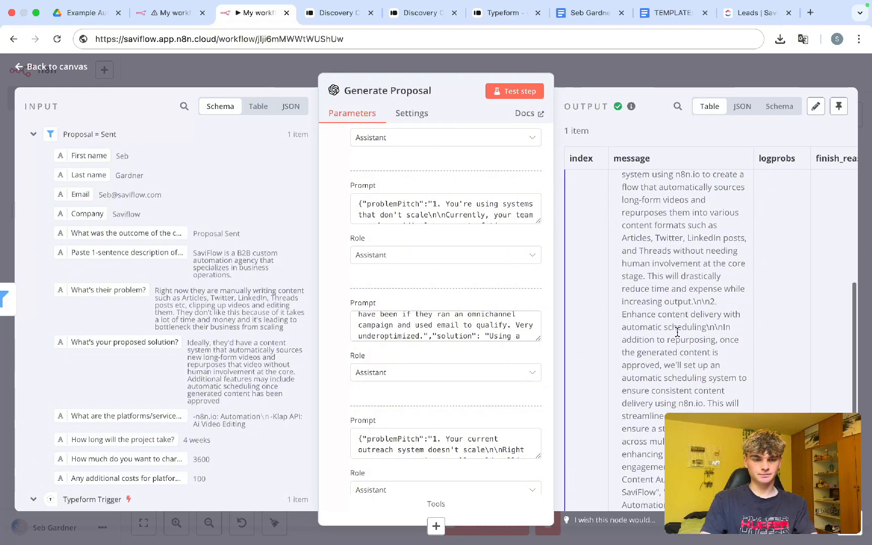
scroll(677, 331, down, 3)
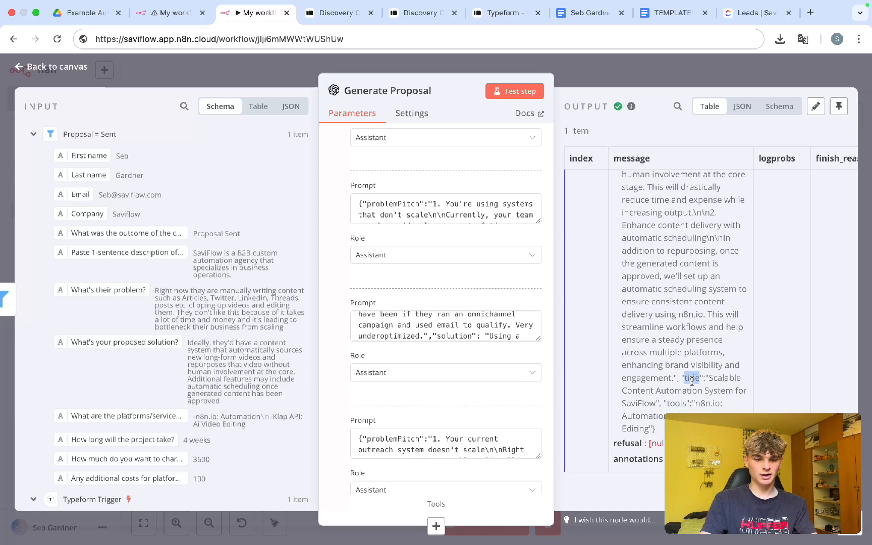
scroll(692, 381, up, 2)
scroll(689, 353, up, 5)
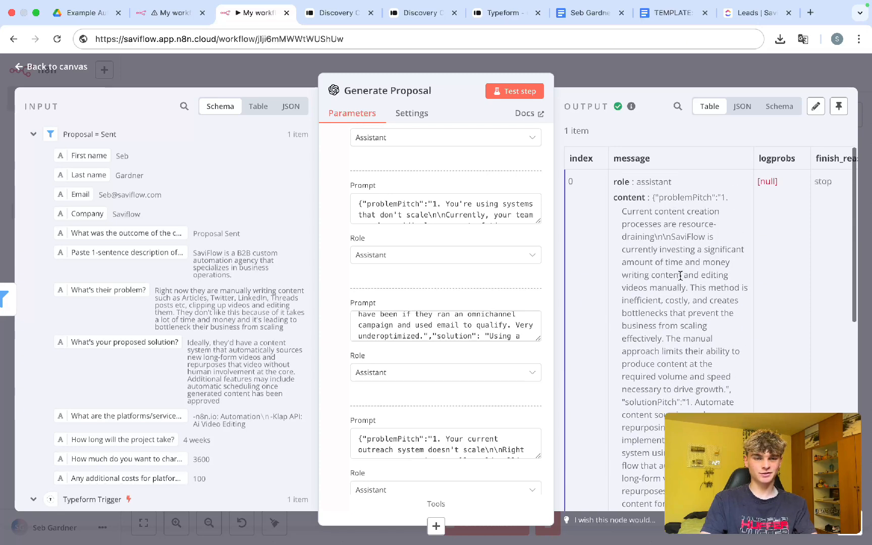
scroll(681, 275, right, 1)
scroll(680, 275, left, 1)
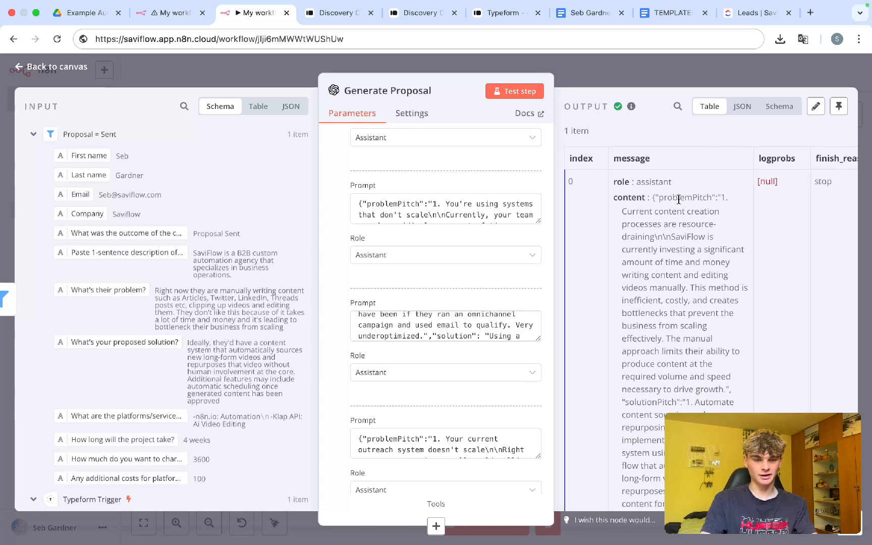
drag(652, 197, 656, 429)
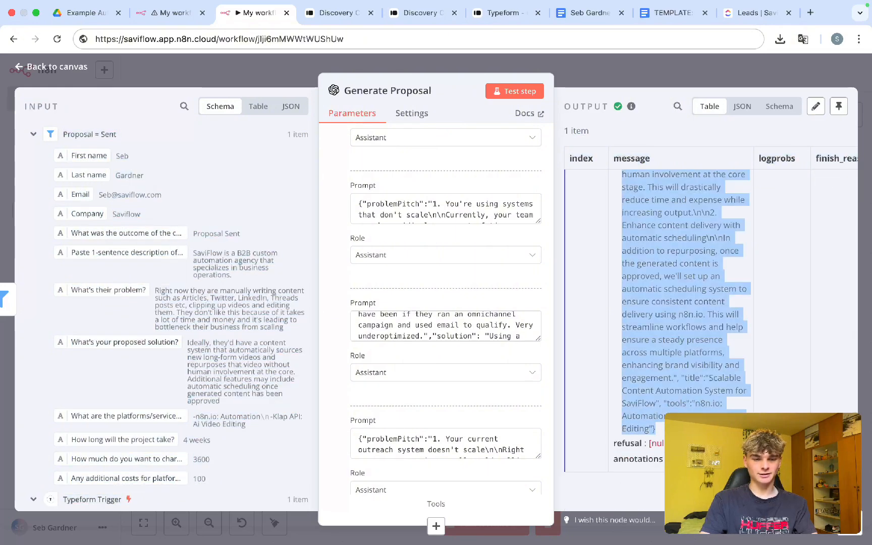
click(675, 344)
scroll(440, 328, down, 5)
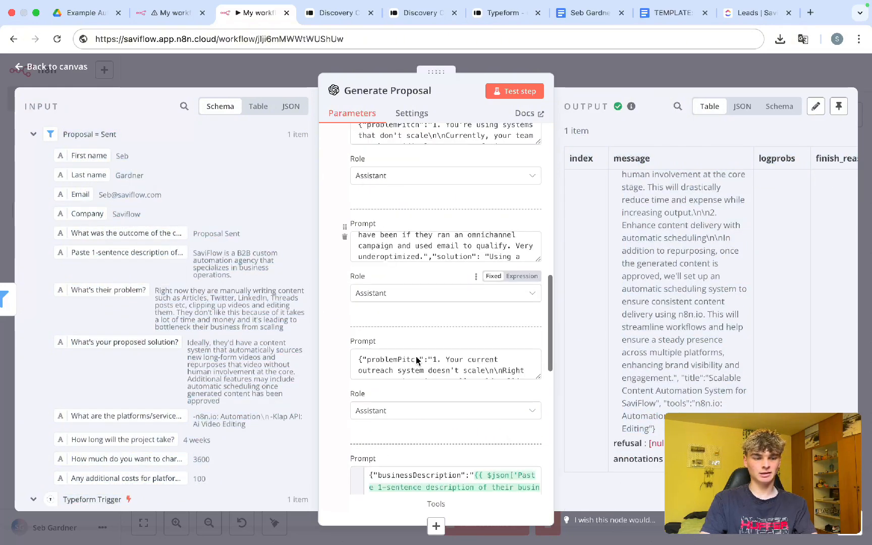
scroll(412, 328, down, 3)
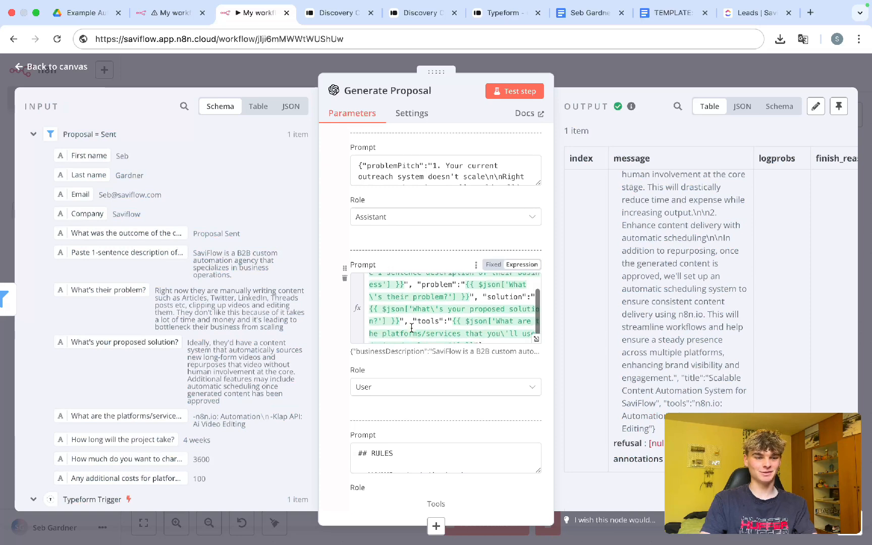
Step: Add an Edit Fields node after Generate Proposal, found by searching 'set', with one empty field
click(575, 68)
click(565, 285)
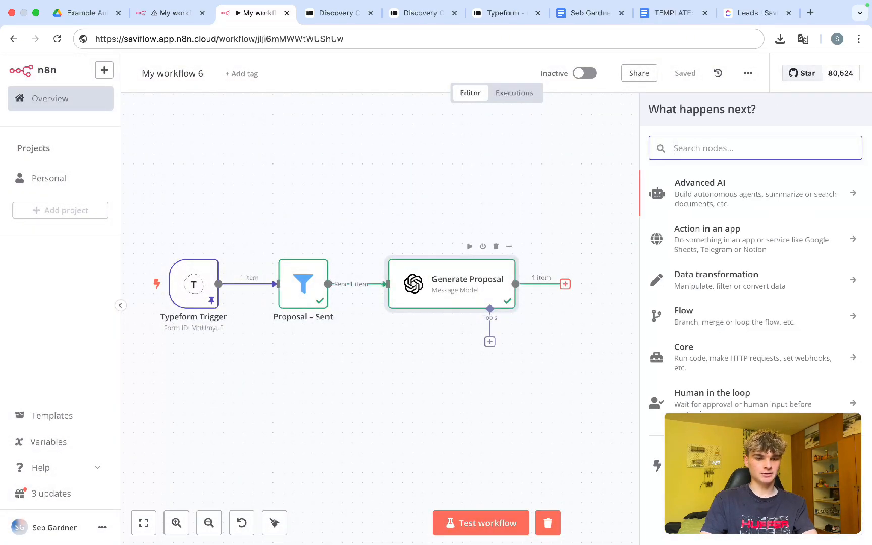
text(s)
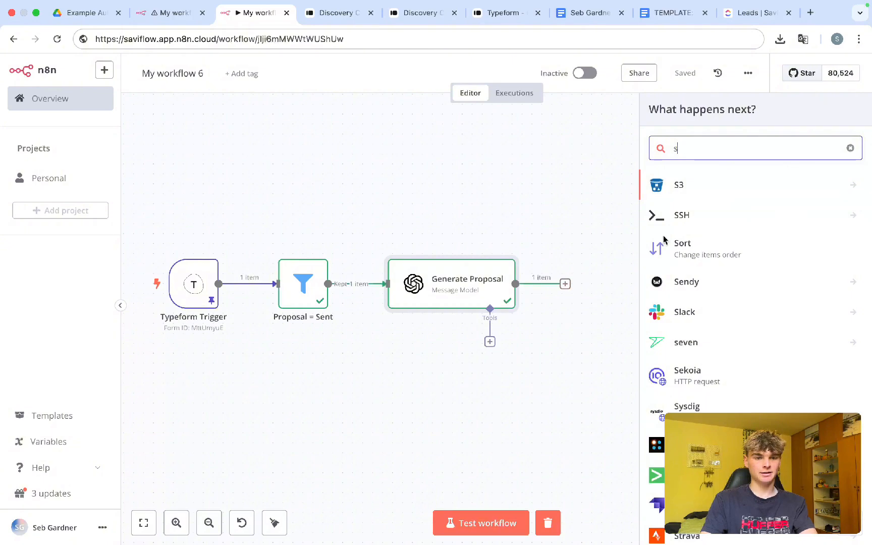
text(et)
click(679, 189)
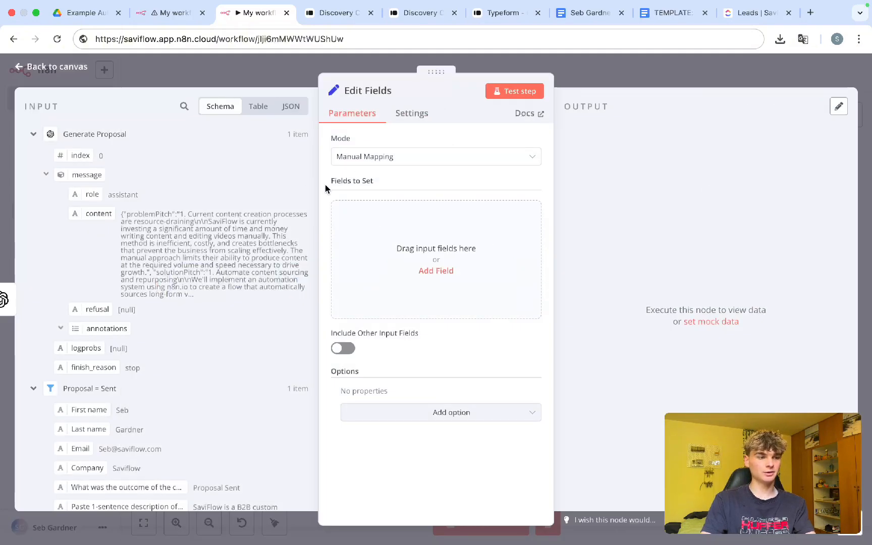
click(393, 220)
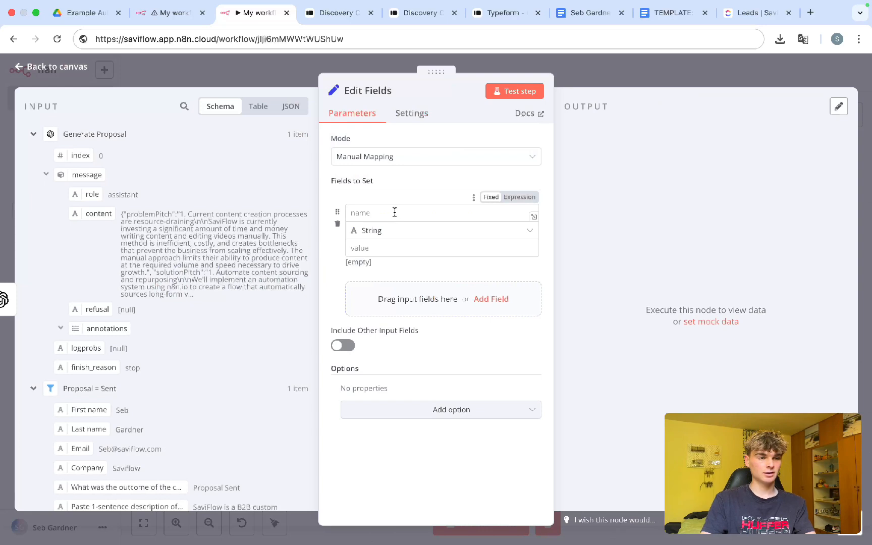
click(392, 212)
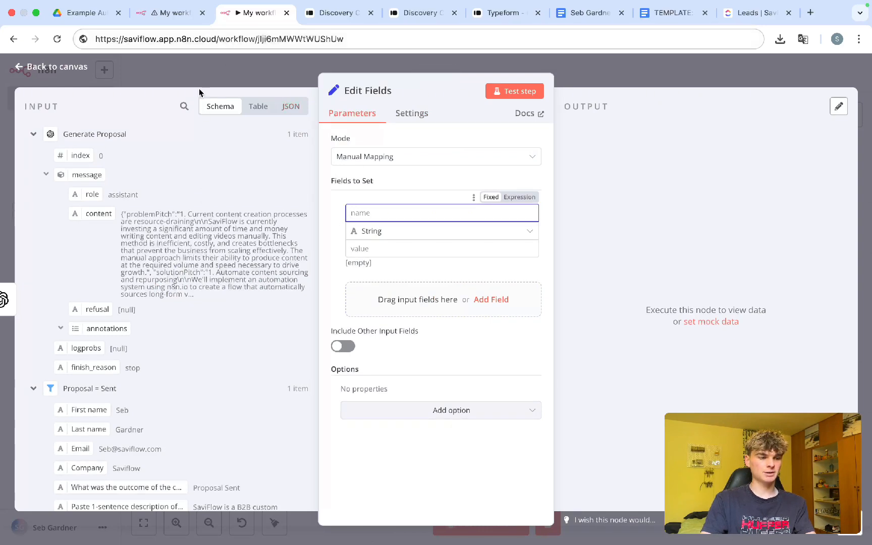
Step: Check the Set Proposal Info field mappings in the reference workflow, then save the workflow
click(184, 20)
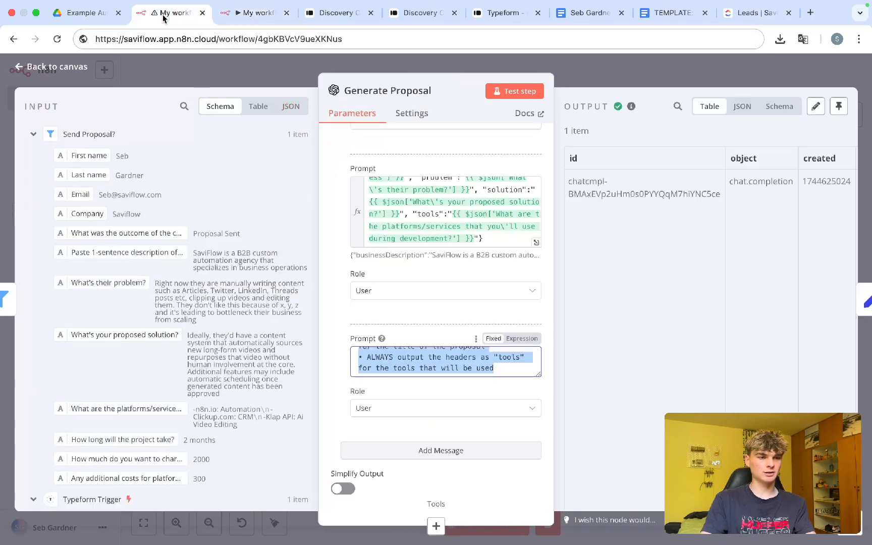
click(571, 79)
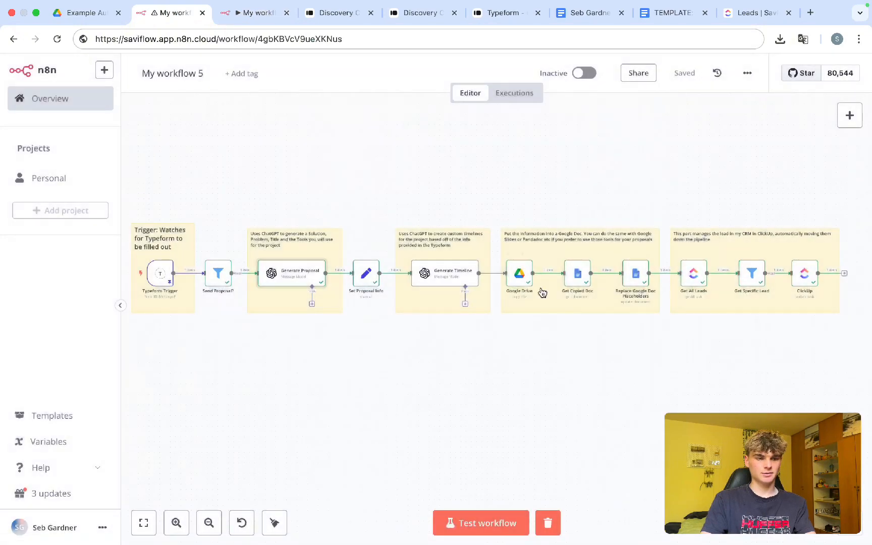
double_click(368, 275)
scroll(423, 277, down, 1)
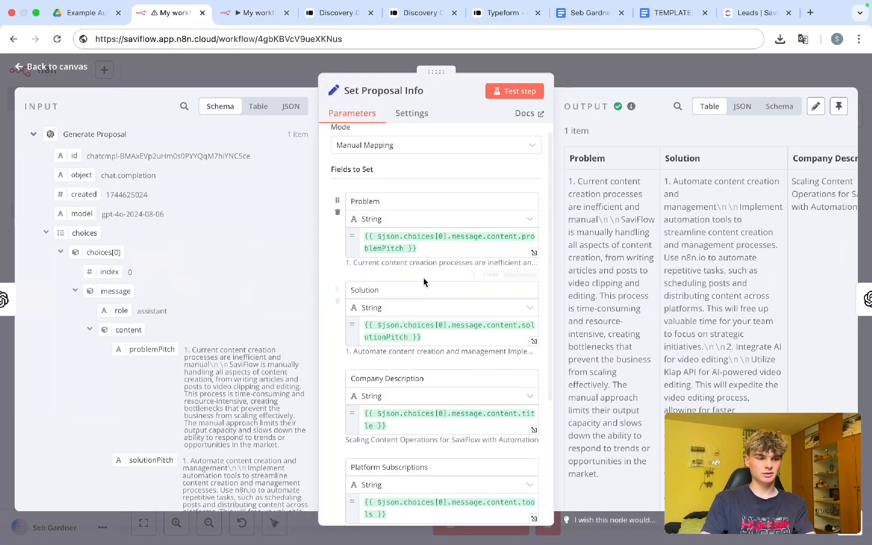
scroll(262, 253, down, 1)
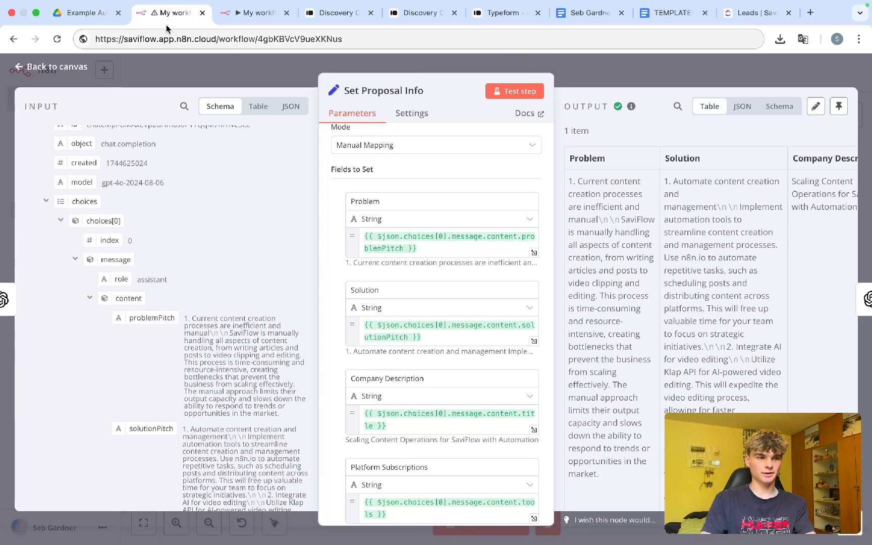
click(255, 13)
click(644, 78)
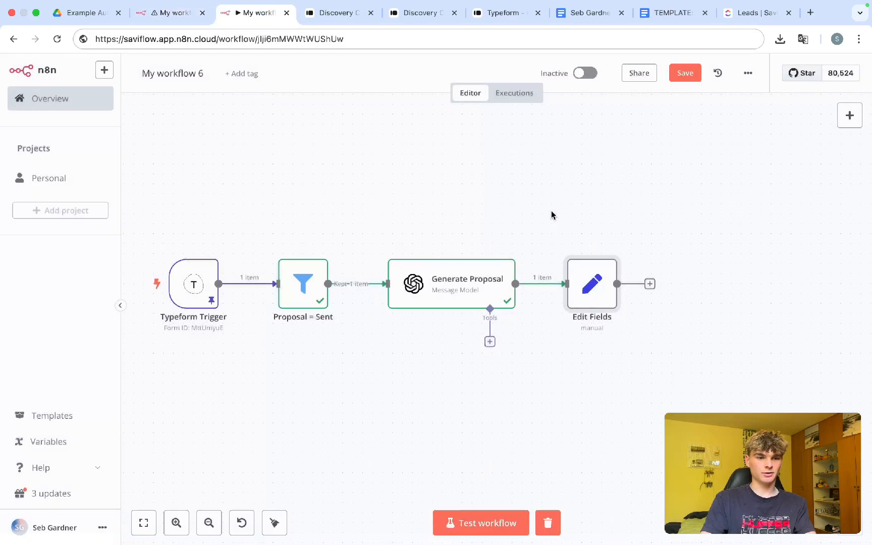
key(ctrl+s)
Step: Turn on Output Content as JSON for the Generate Proposal node
double_click(440, 298)
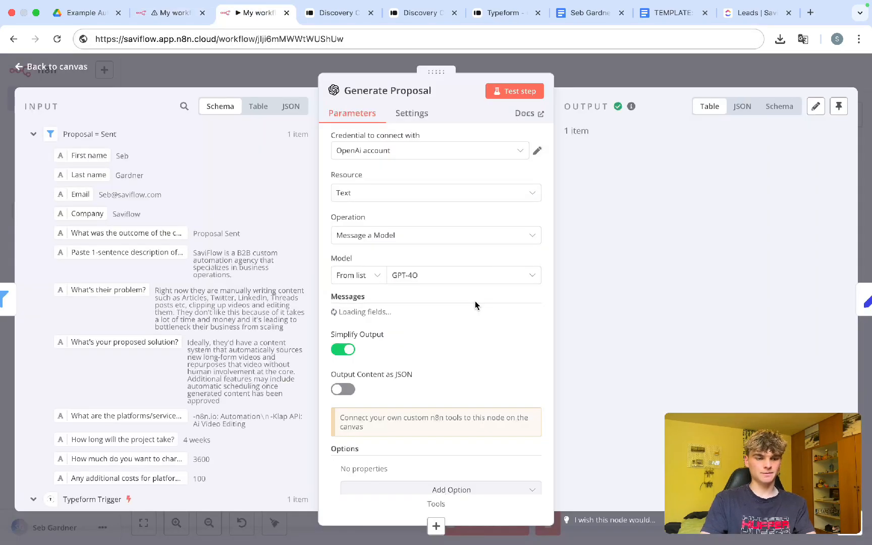
scroll(430, 398, down, 1)
scroll(429, 399, down, 15)
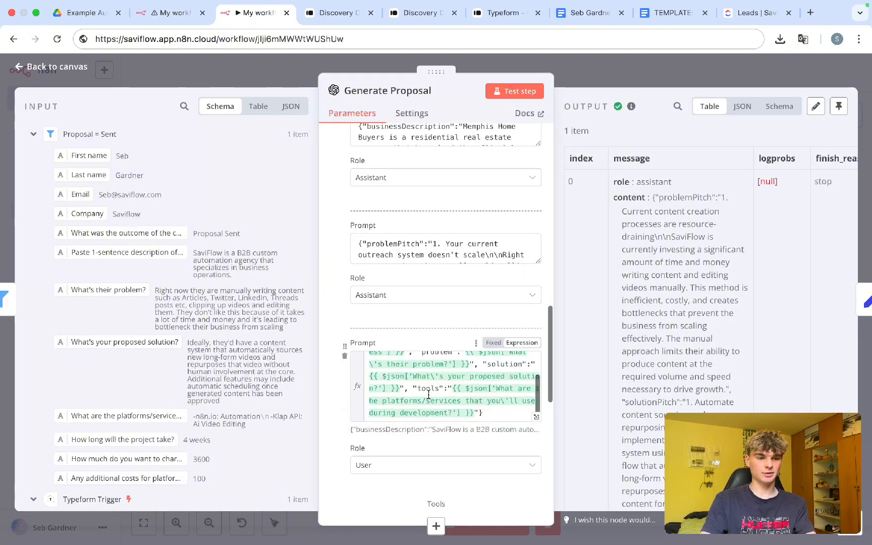
scroll(358, 392, down, 1)
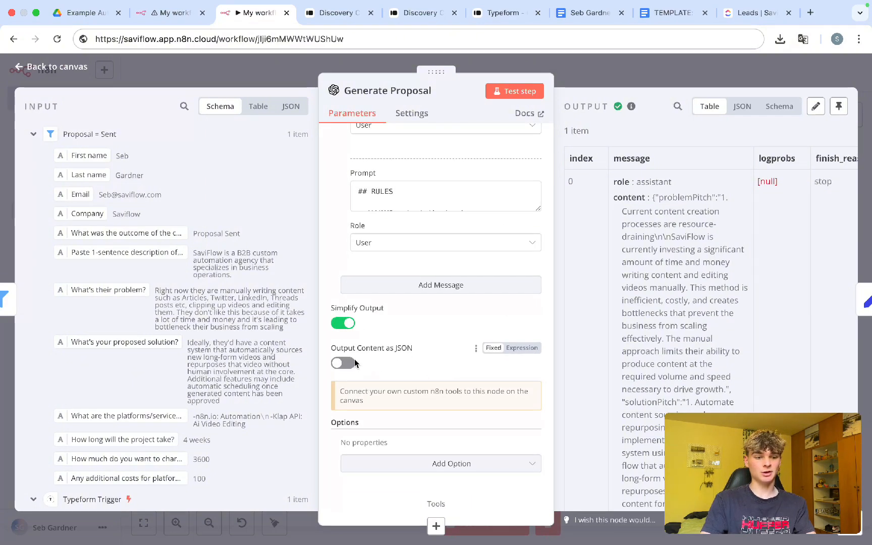
click(337, 365)
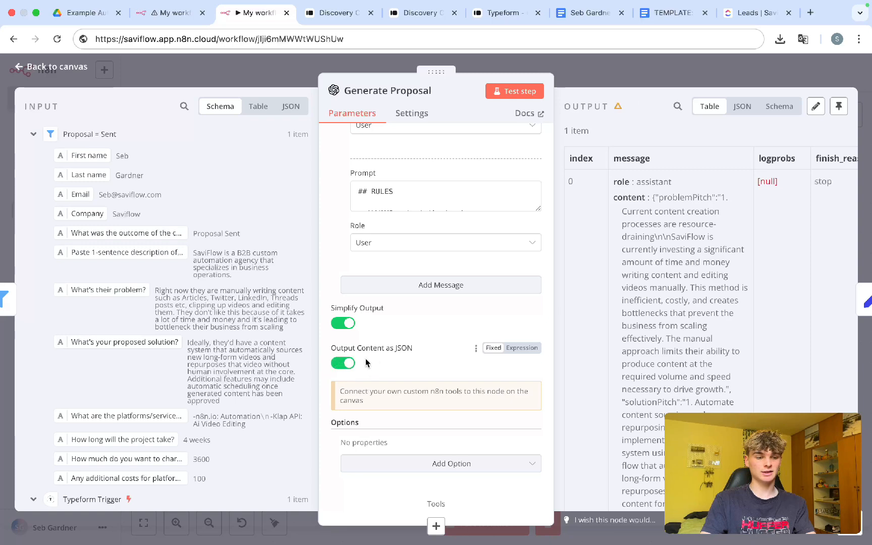
click(613, 81)
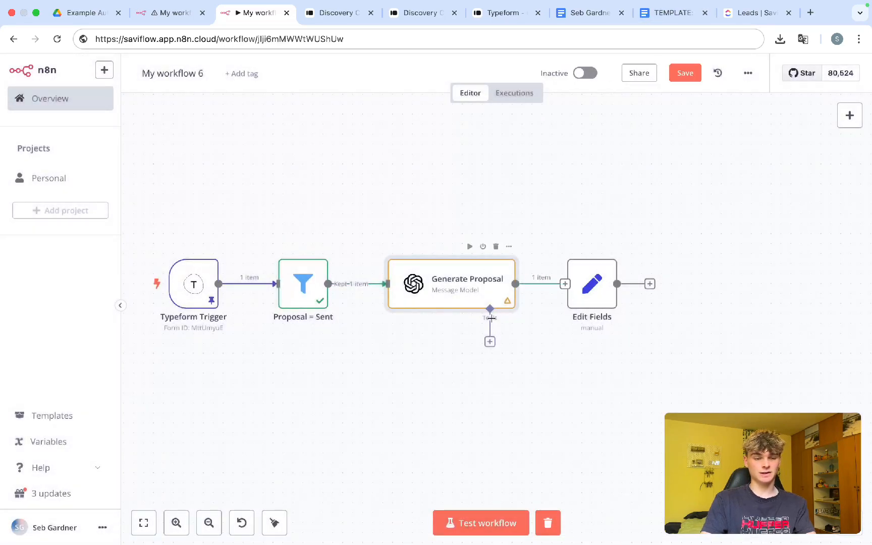
Step: Rerun the workflow and open Edit Fields to see problemPitch, solutionPitch, title and tools
click(469, 523)
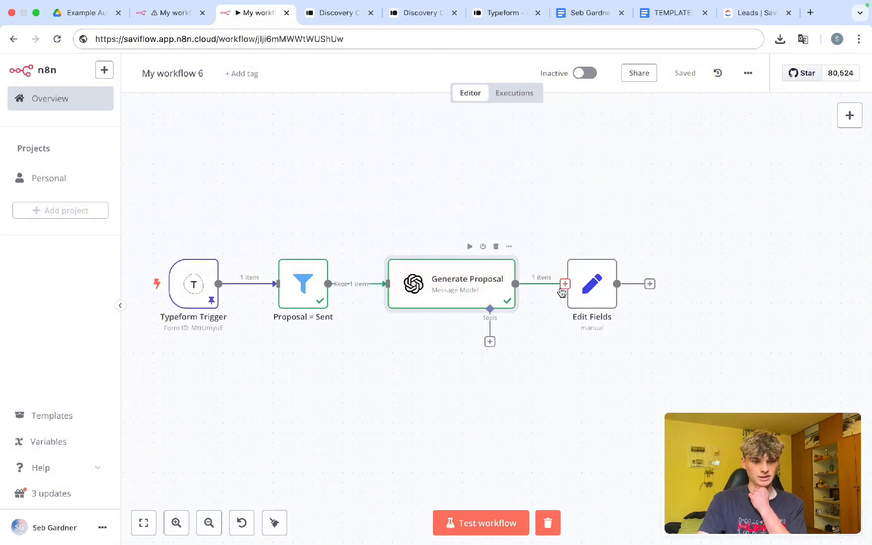
mouse_move(589, 291)
mouse_down()
mouse_move(541, 289)
mouse_move(598, 288)
mouse_up()
double_click(607, 293)
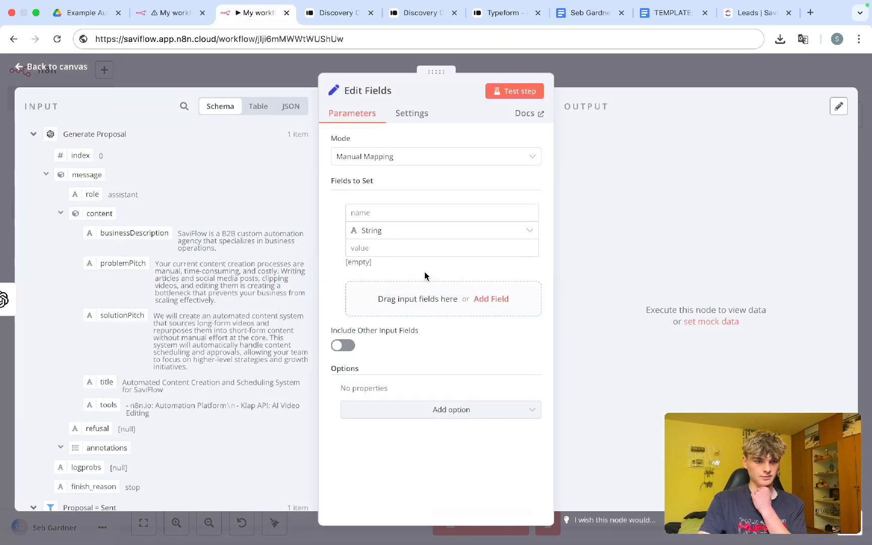
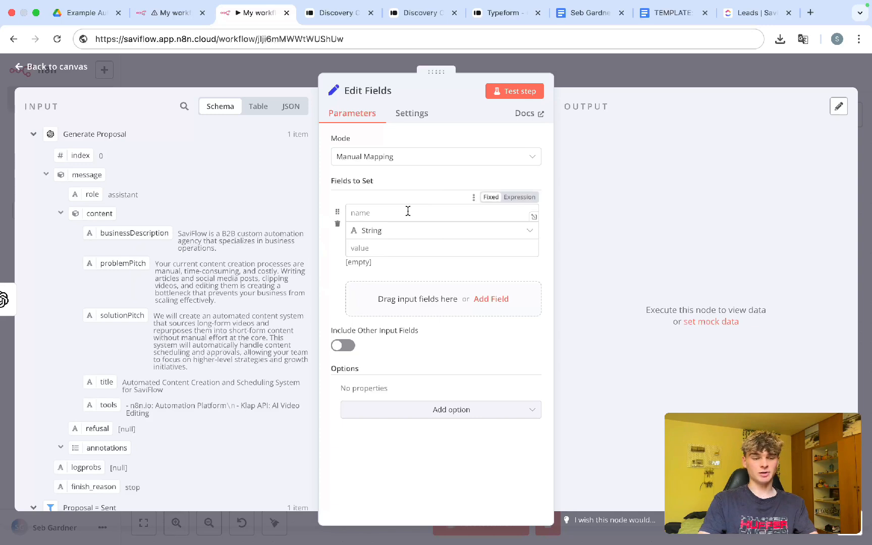
Step: Add a businessDescription field mapped to the matching Generate Proposal input value
click(391, 215)
text(businessDe)
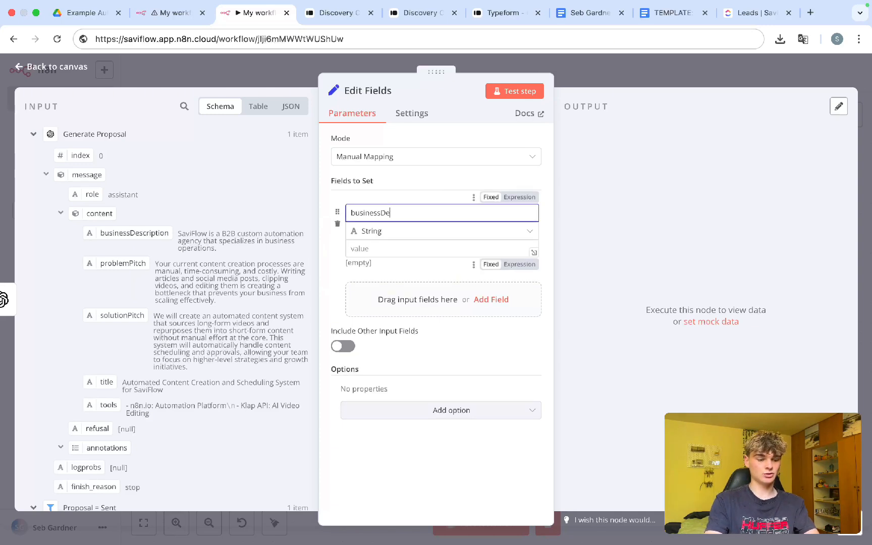
text(sci)
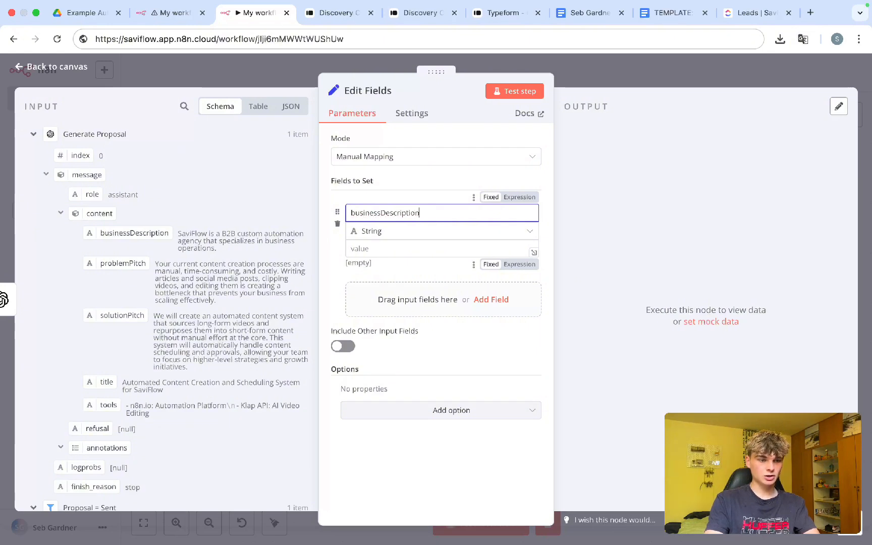
click(380, 249)
drag(137, 238, 362, 268)
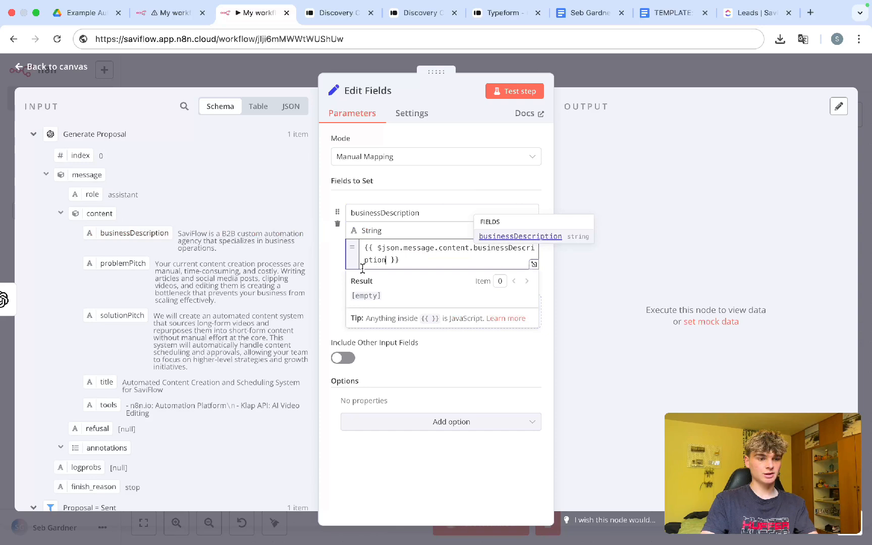
click(340, 303)
Step: Add a problemPitch field mapped to the problemPitch input value
click(386, 299)
scroll(337, 317, down, 1)
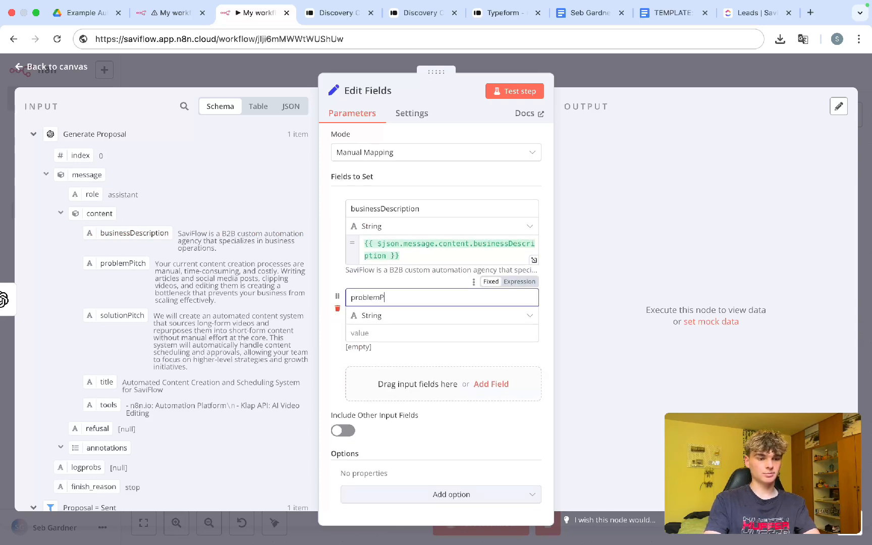
text(problemPti)
key(BackSpace)
key(BackSpace)
text(itch)
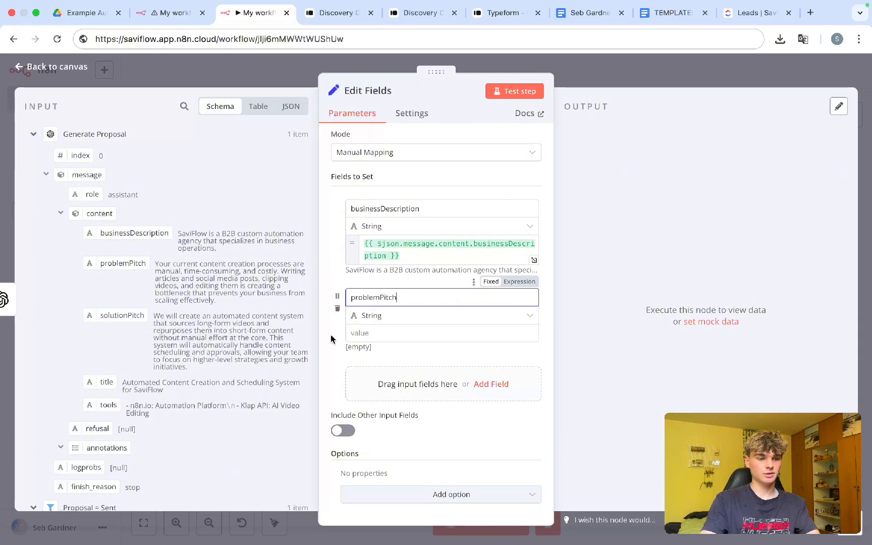
click(358, 333)
drag(126, 273, 399, 336)
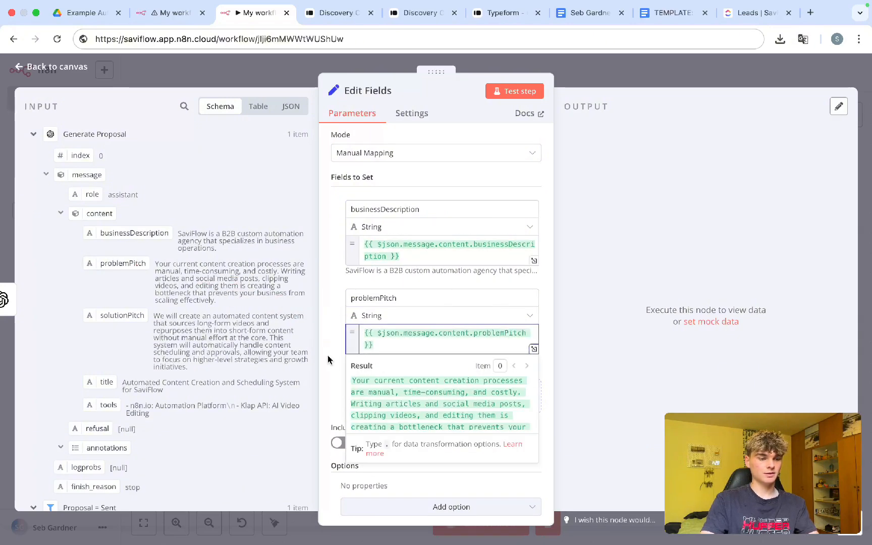
click(328, 360)
Step: Add a solutionPitch field mapped to the solutionPitch input value
click(381, 396)
scroll(382, 397, down, 2)
click(378, 298)
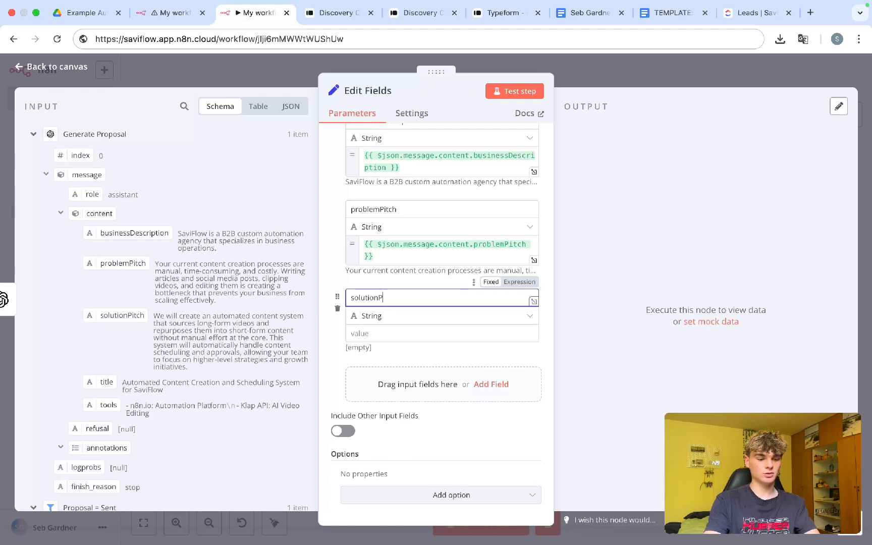
text(solutionPitch)
drag(154, 316, 370, 329)
click(99, 325)
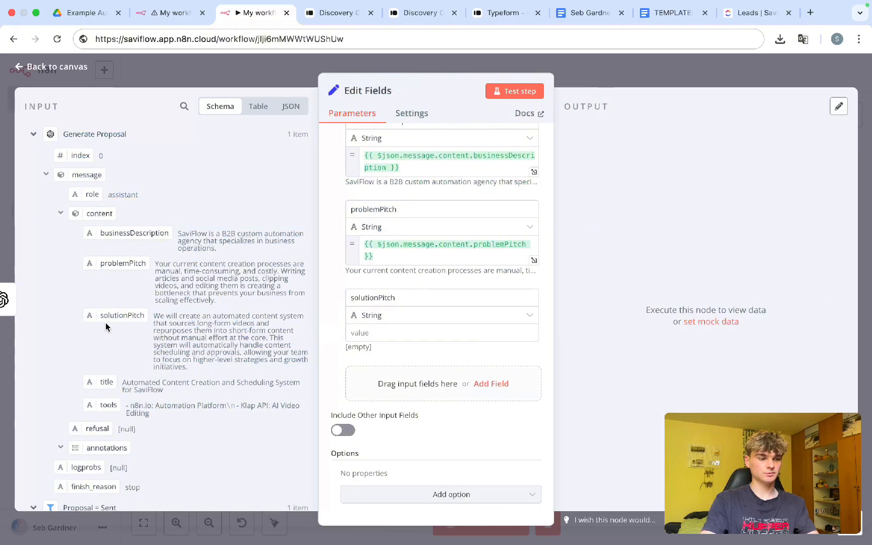
drag(106, 322, 370, 345)
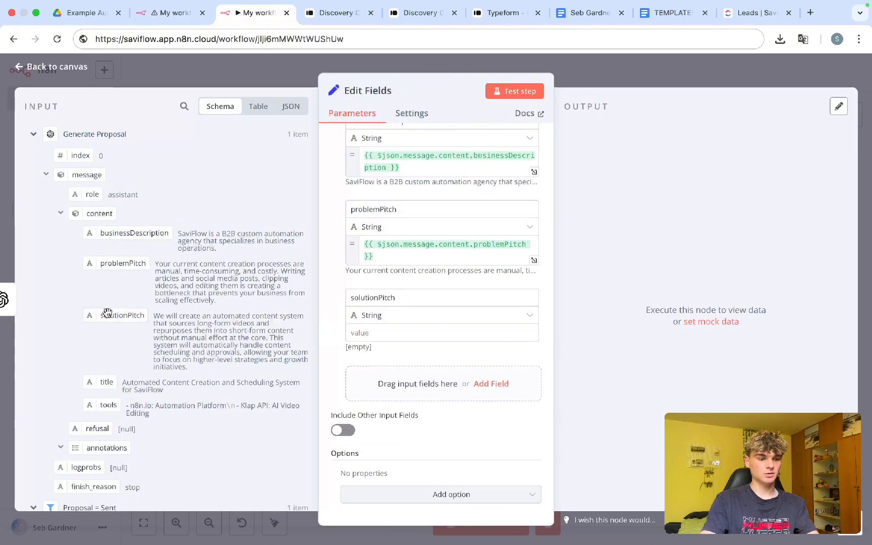
drag(107, 312, 401, 342)
Step: Add a title field mapped to the Generate Proposal title value
click(393, 397)
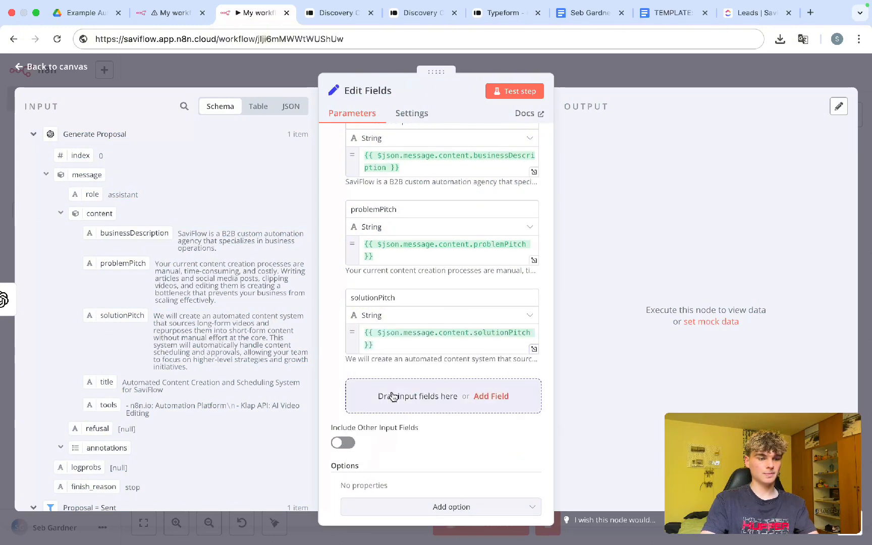
click(393, 396)
click(370, 297)
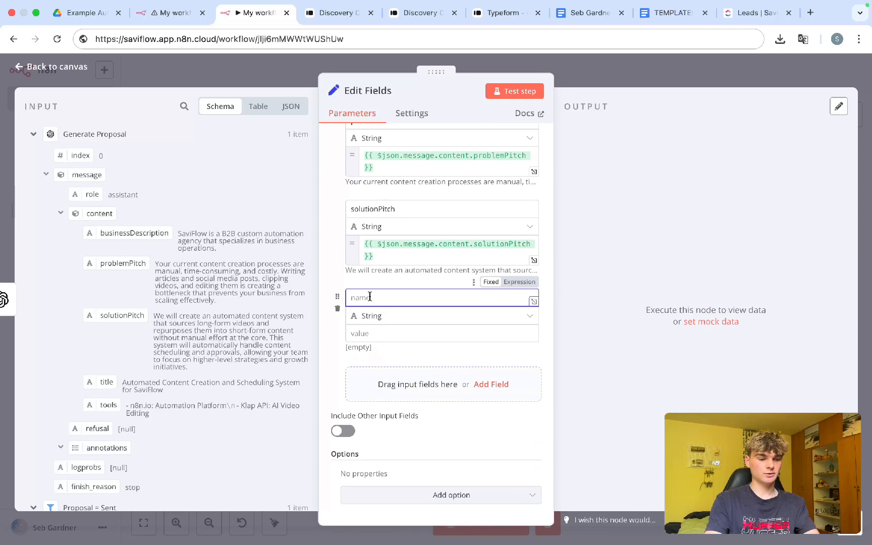
text(title)
key(Tab)
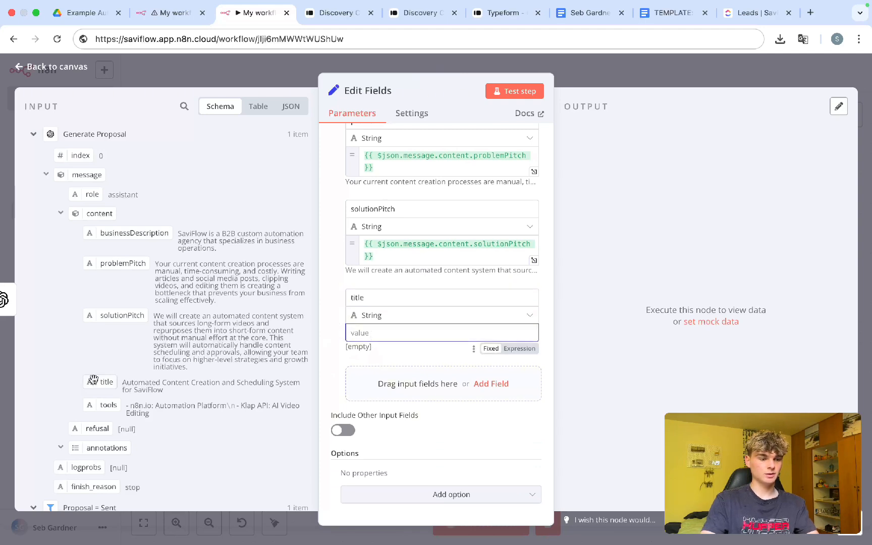
drag(93, 379, 356, 339)
click(329, 375)
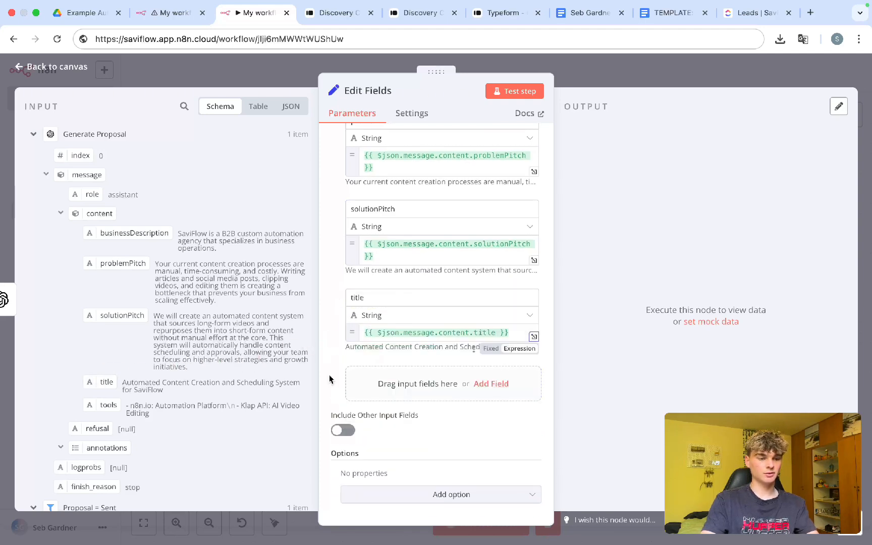
Step: Add a tools field mapped to the tools value and review the five mappings
click(491, 384)
click(363, 378)
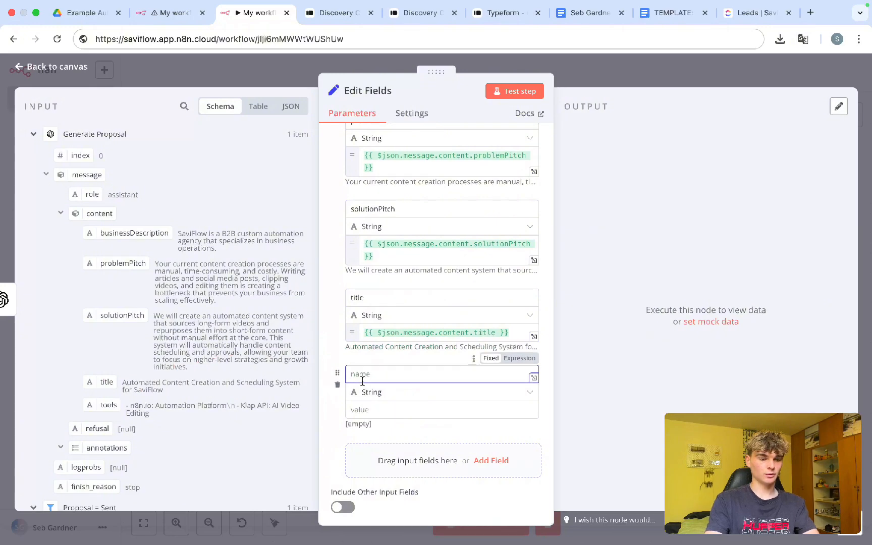
text(tools)
key(Tab)
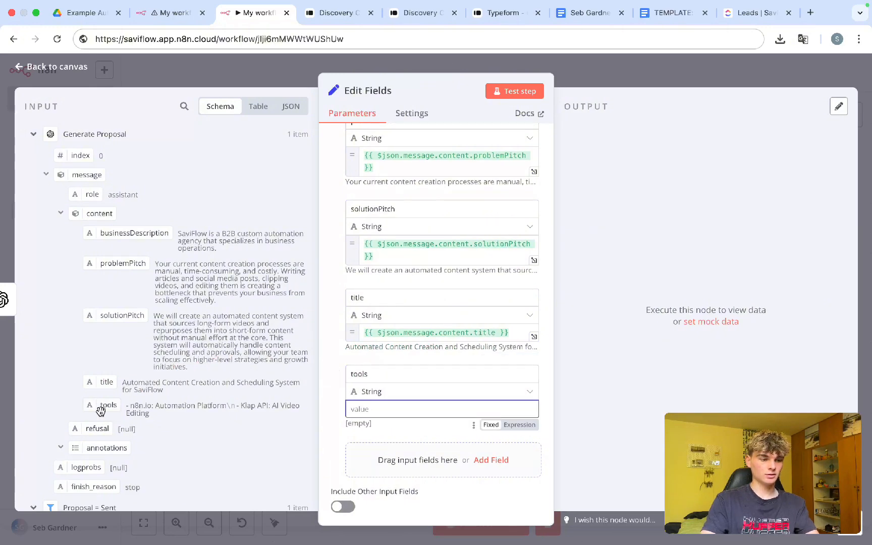
drag(101, 412, 374, 410)
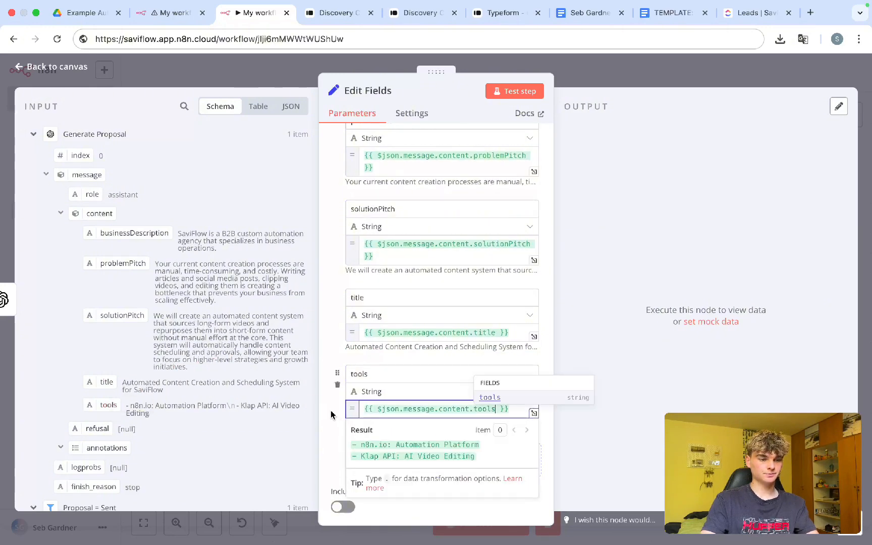
click(331, 414)
scroll(333, 413, down, 2)
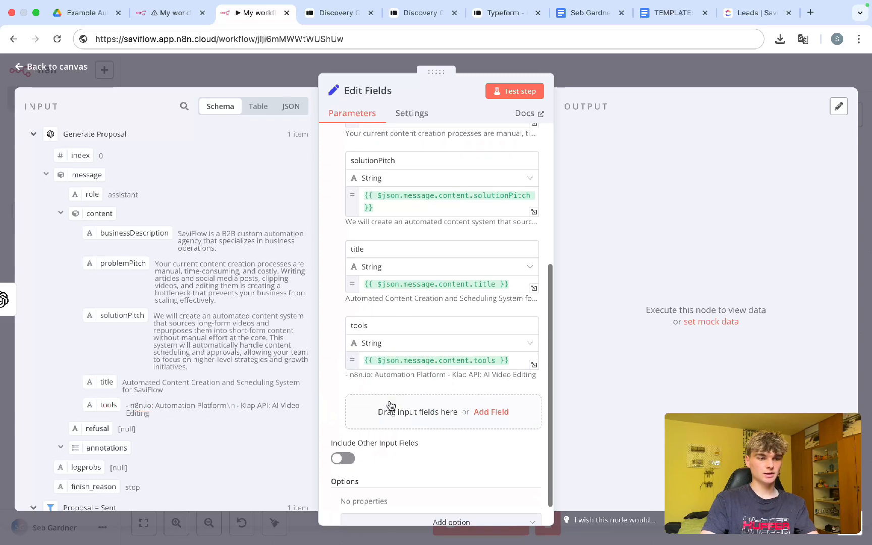
scroll(390, 405, up, 5)
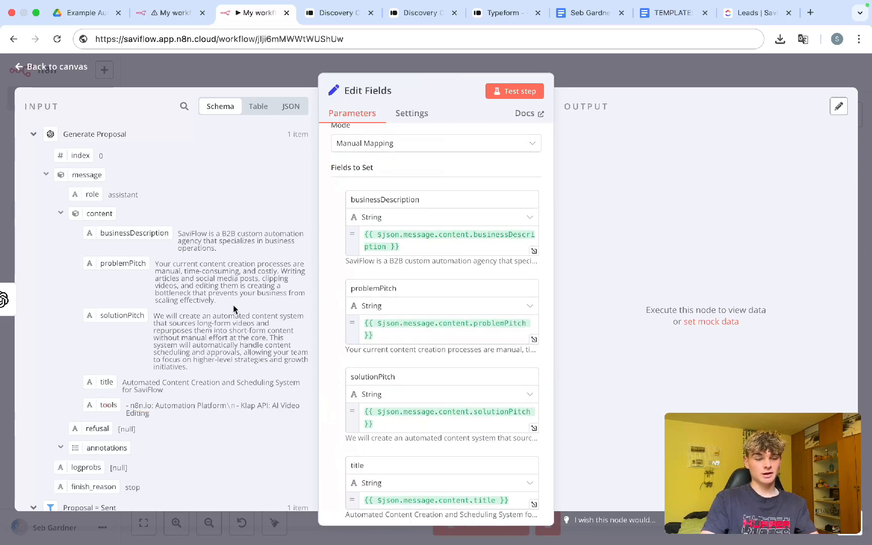
scroll(233, 304, down, 2)
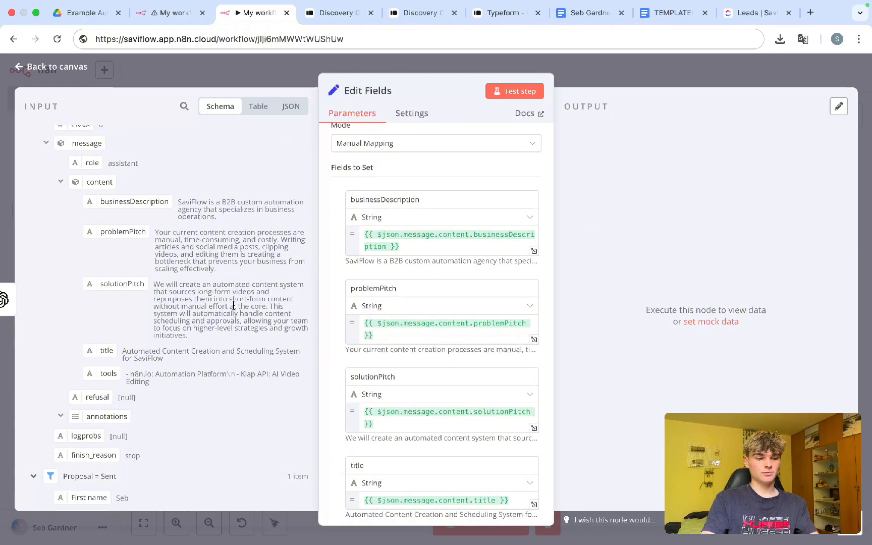
scroll(233, 306, up, 1)
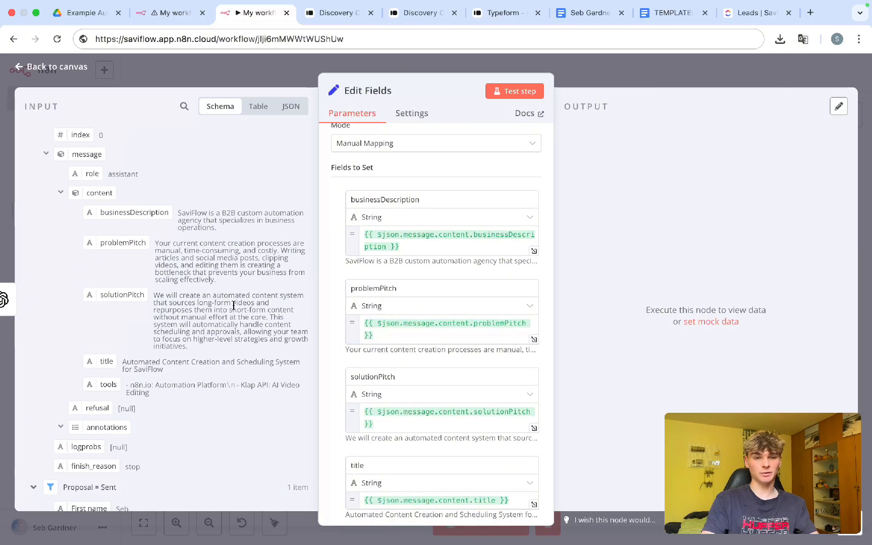
Step: Add an OpenAI node with the Message a model action after Edit Fields
click(615, 80)
scroll(545, 360, right, 3)
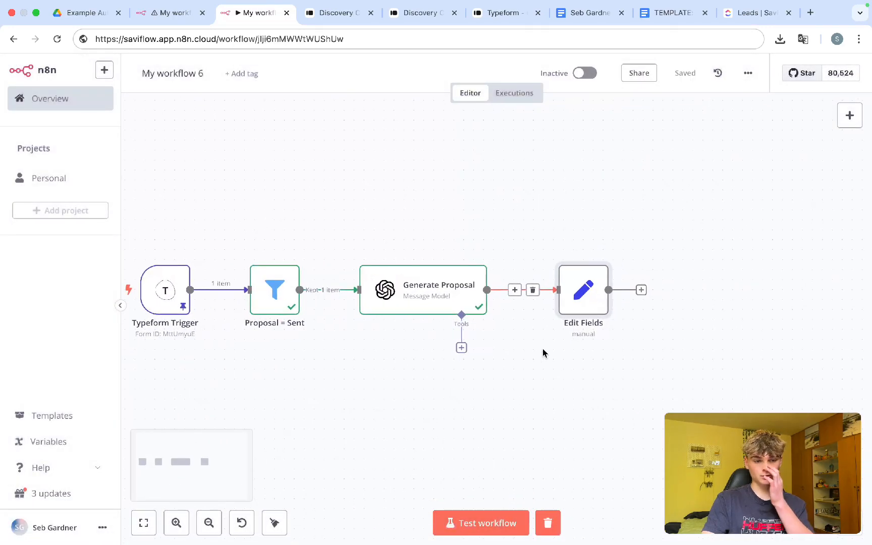
scroll(556, 373, right, 3)
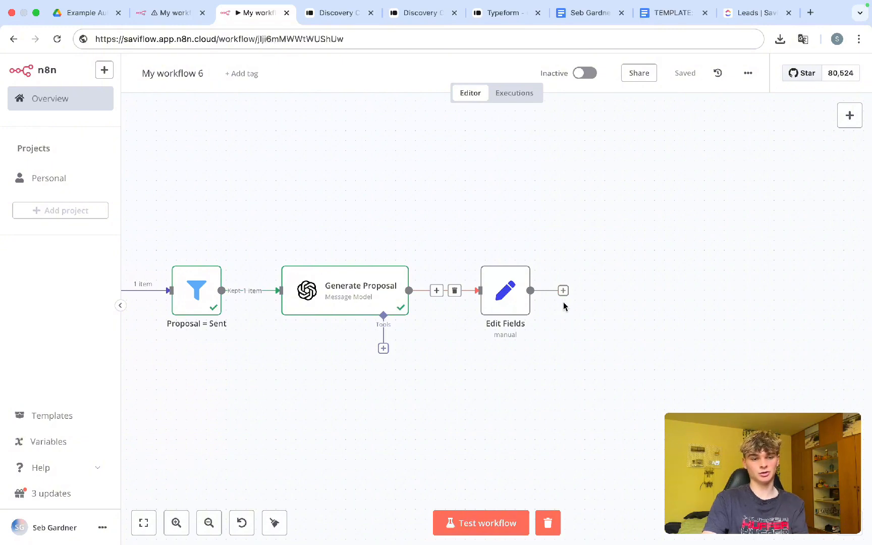
click(563, 291)
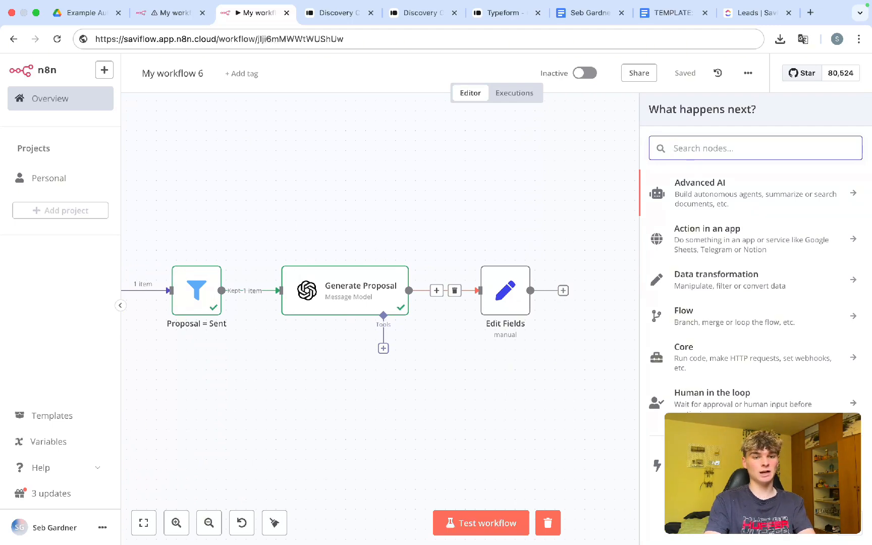
text(op)
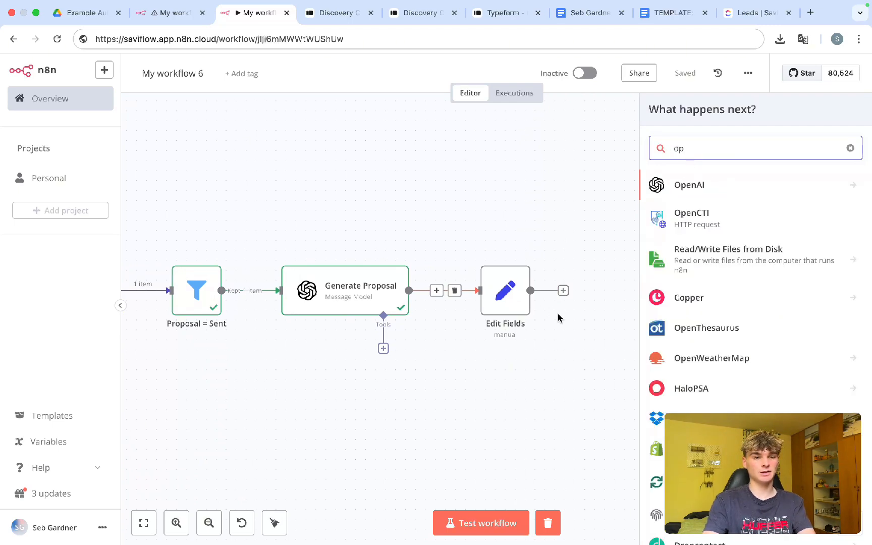
text(enai)
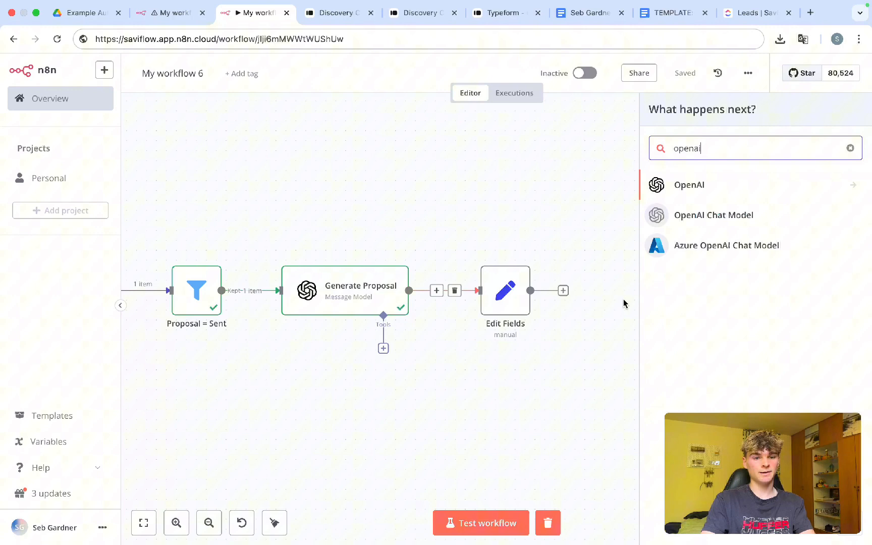
click(695, 188)
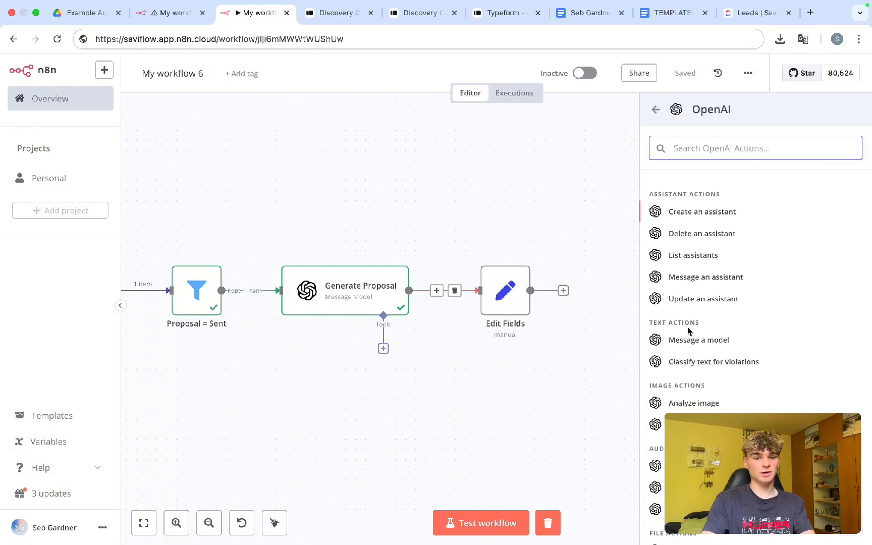
click(701, 346)
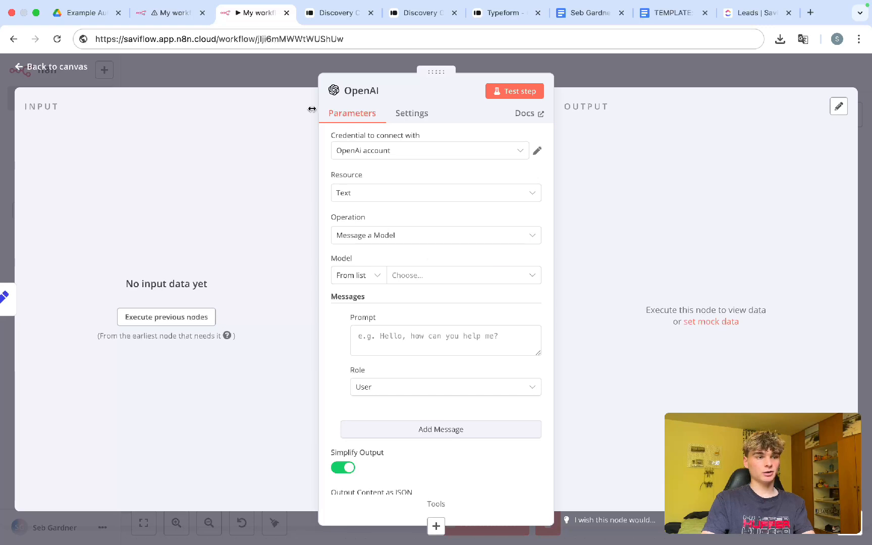
Step: Copy the Generate Timeline system prompt into the OpenAI node's first message as System
click(172, 13)
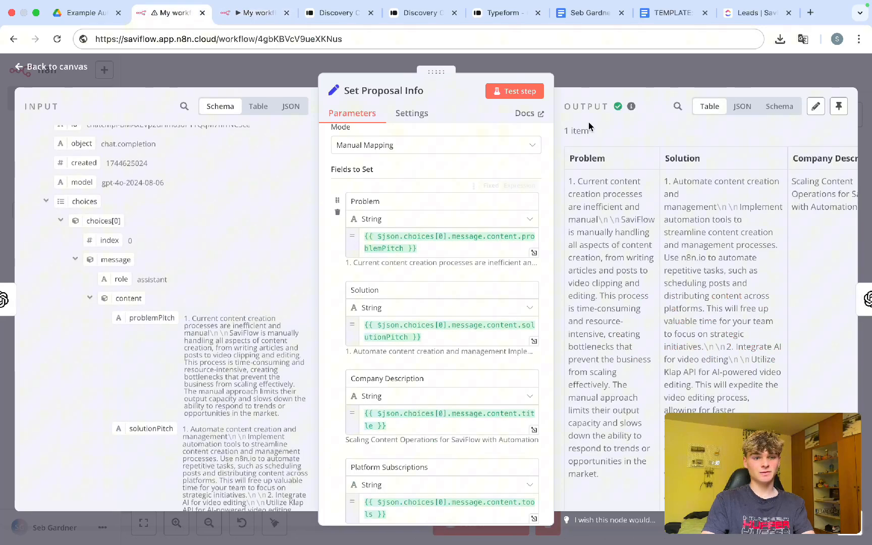
click(624, 74)
click(444, 275)
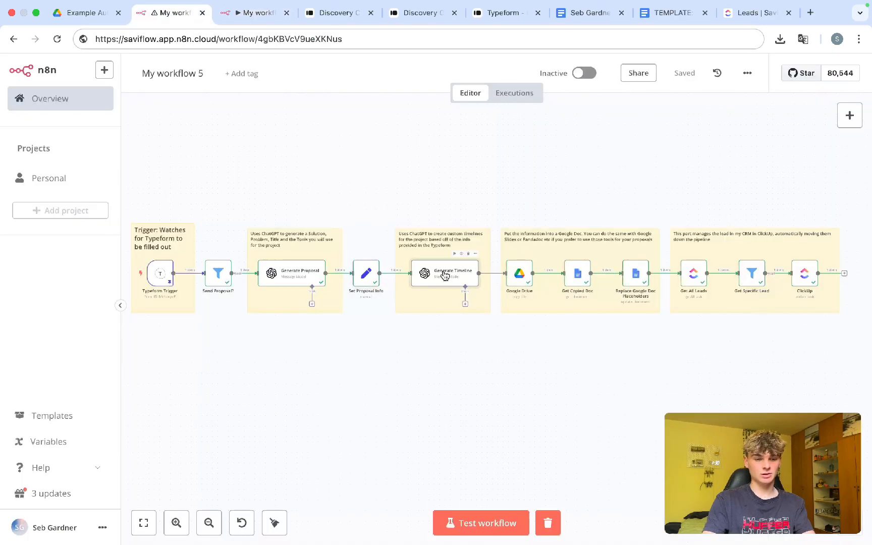
double_click(444, 275)
scroll(413, 292, down, 2)
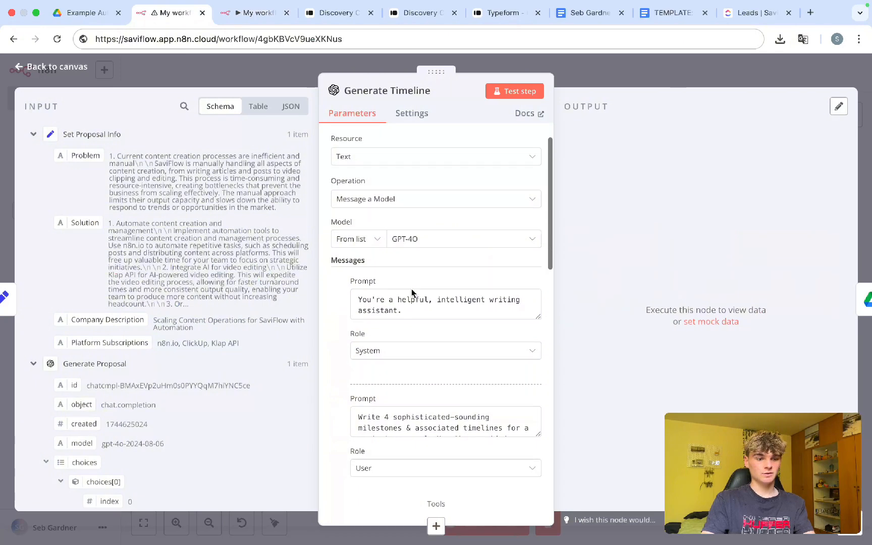
drag(411, 298, 339, 278)
key(ctrl+c)
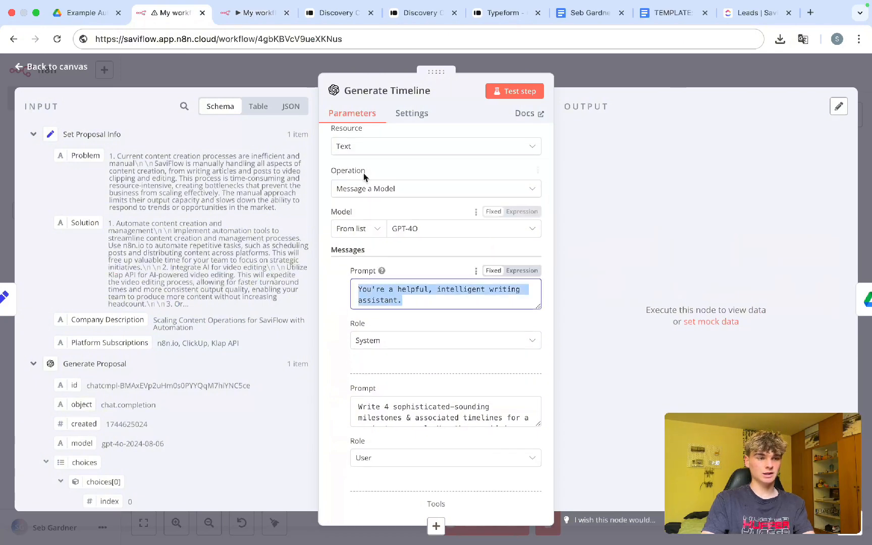
click(255, 12)
click(424, 331)
key(ctrl+v)
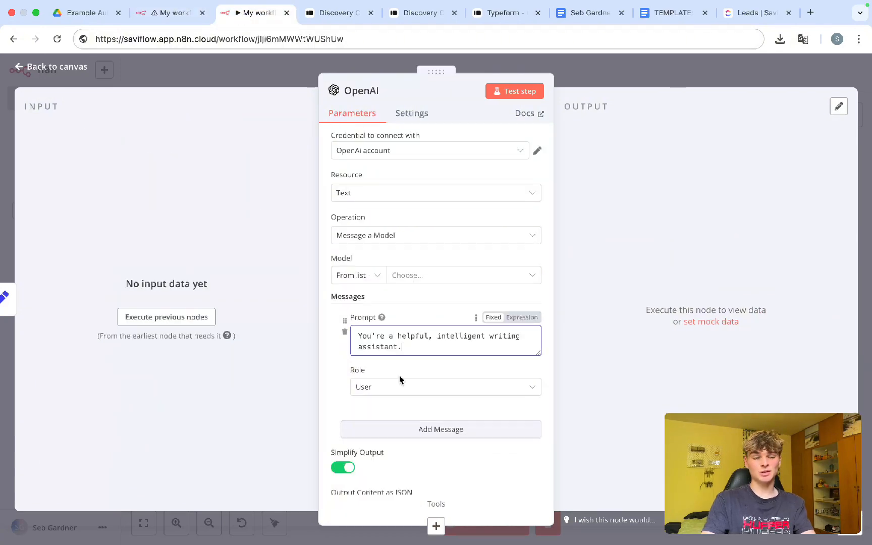
click(378, 387)
click(383, 478)
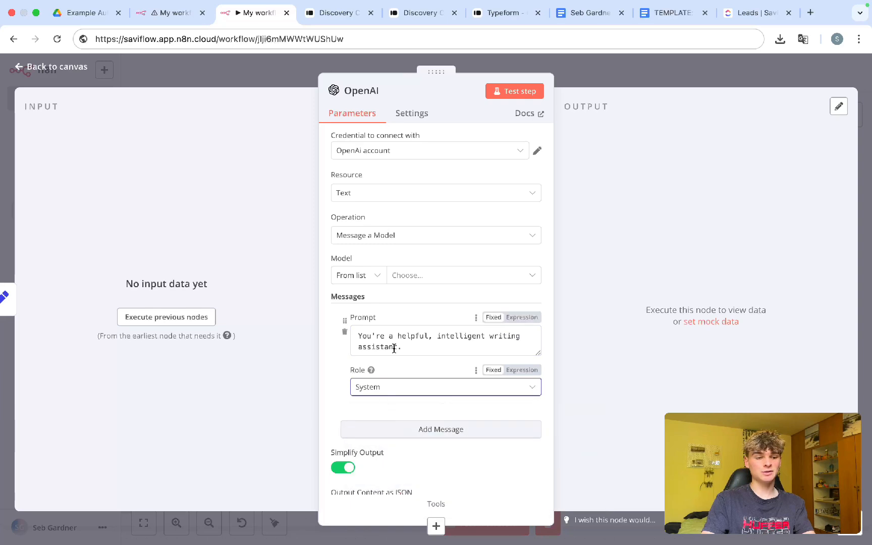
drag(406, 347, 358, 339)
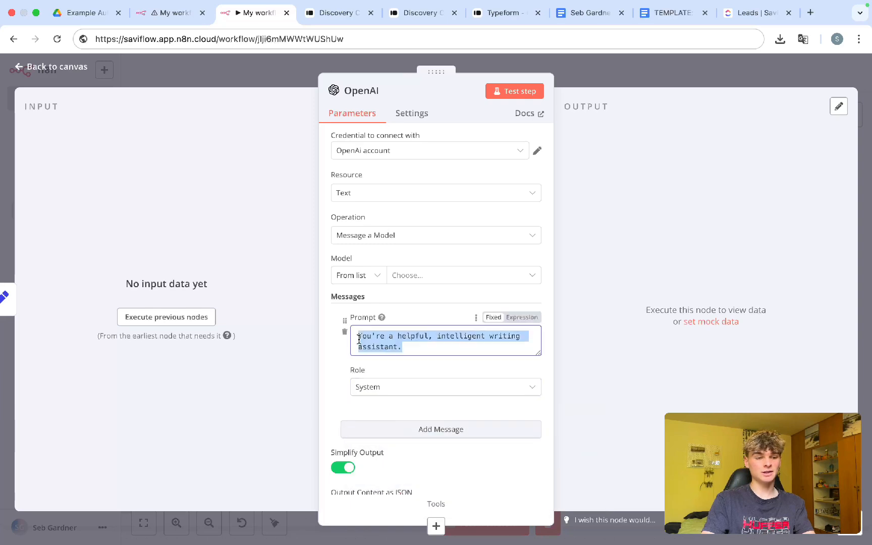
Step: Set the OpenAI node's model to GPT-4O
click(433, 275)
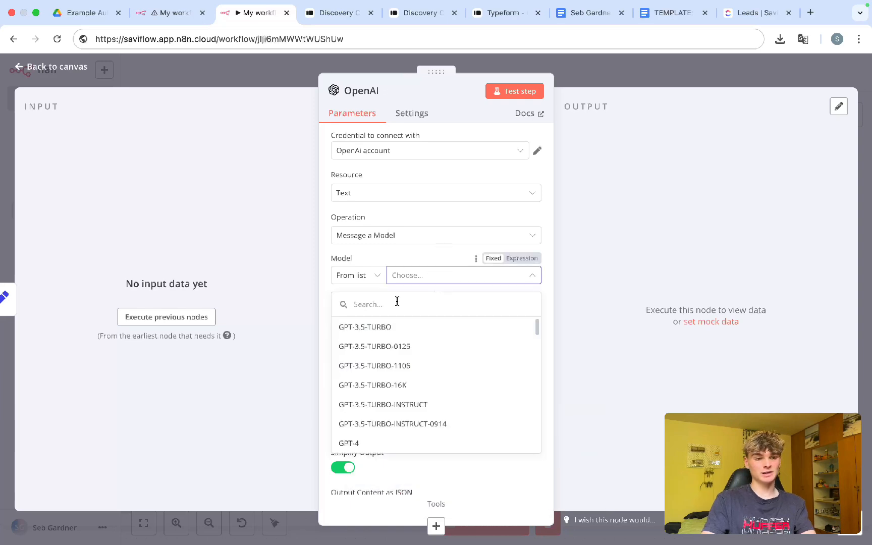
text(4o)
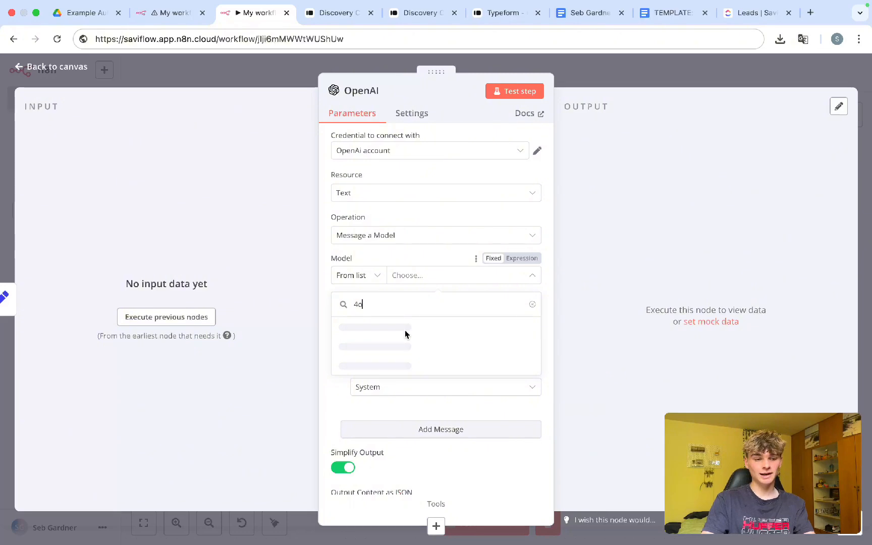
click(399, 337)
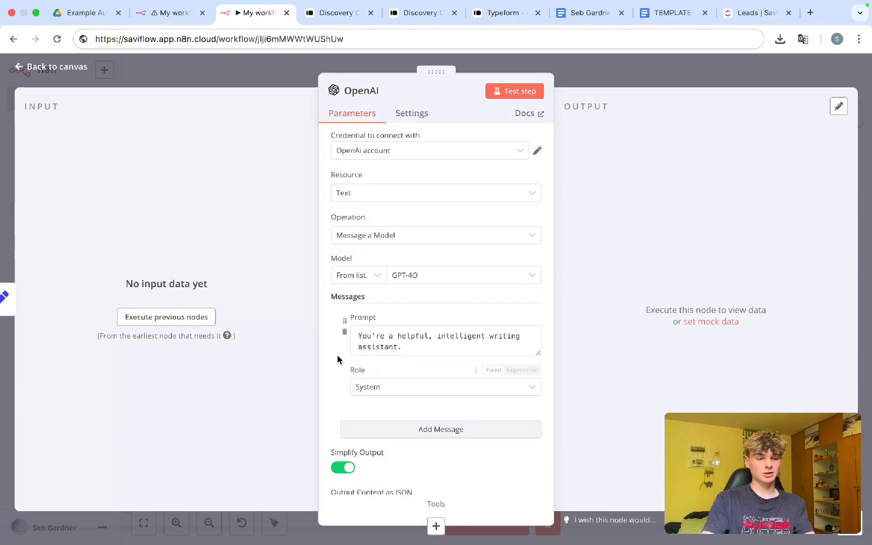
scroll(335, 356, down, 3)
Step: Add a second message holding the milestone-writing prompt copied from Generate Timeline
click(380, 332)
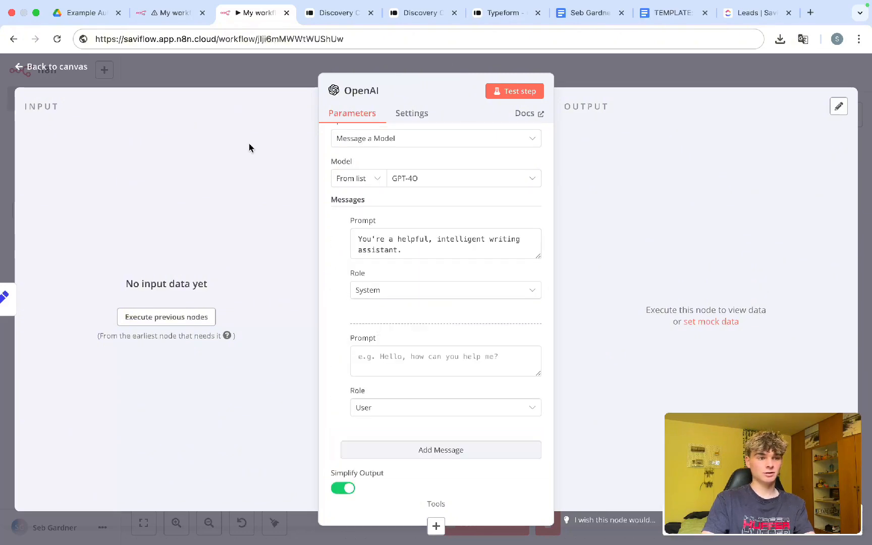
scroll(329, 310, down, 2)
click(174, 23)
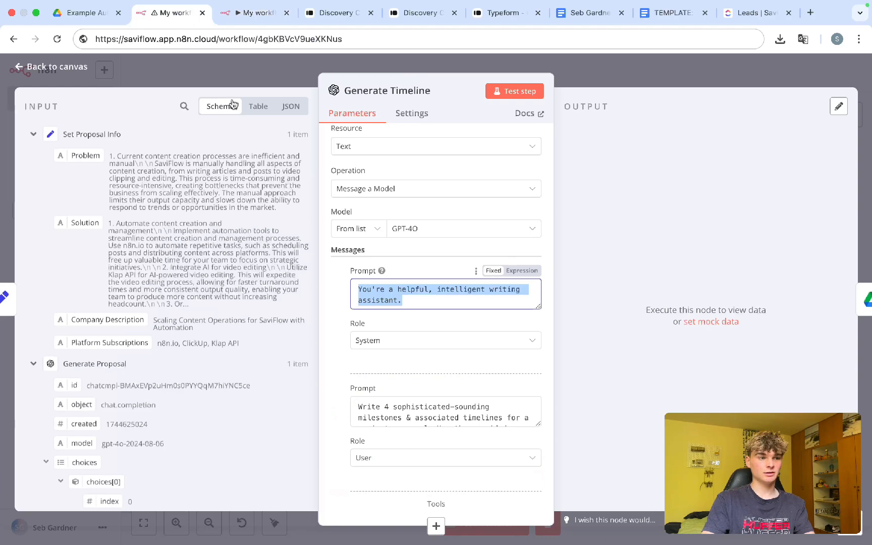
scroll(413, 284, down, 3)
triple_click(413, 284)
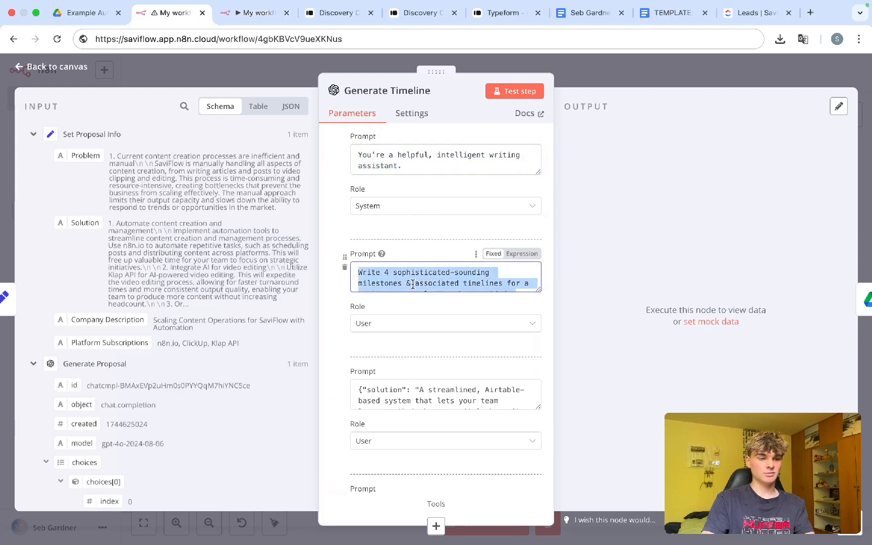
click(242, 12)
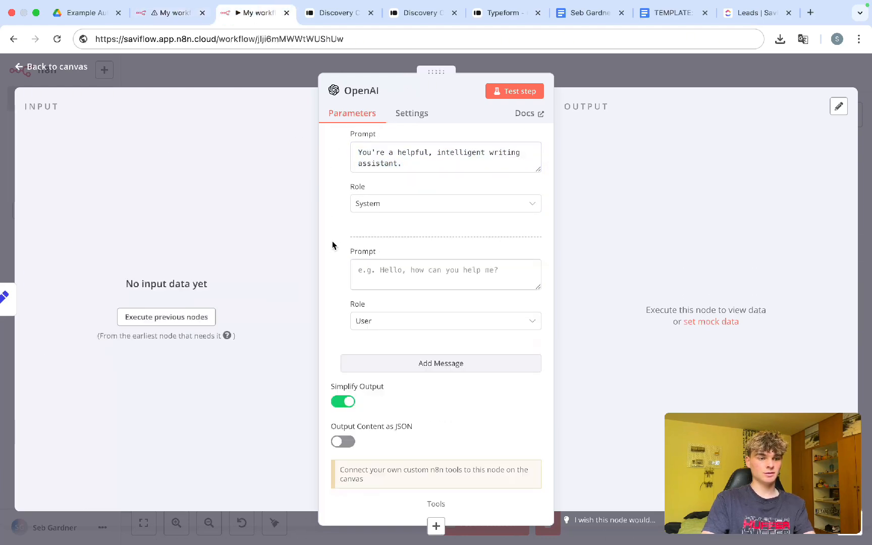
key(ctrl+v)
Step: Add a third message with the copied example solution text
click(371, 358)
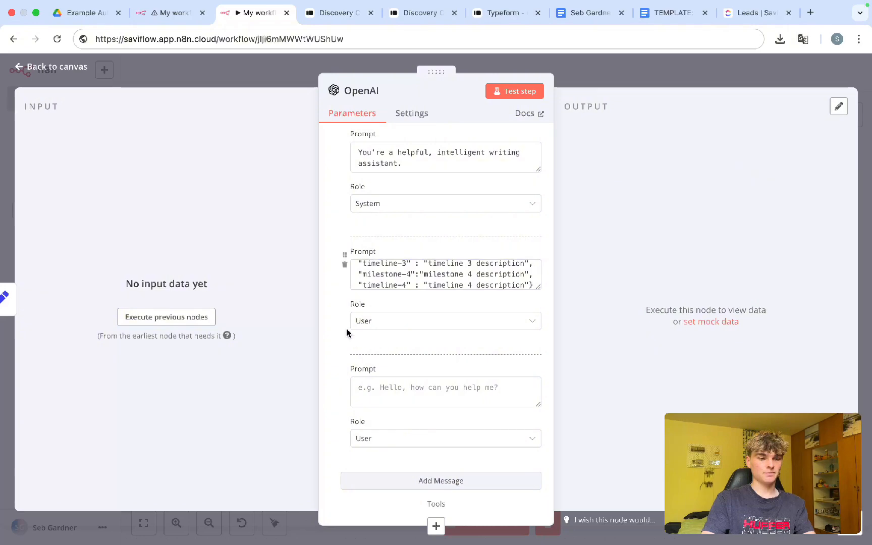
scroll(347, 331, down, 2)
click(176, 13)
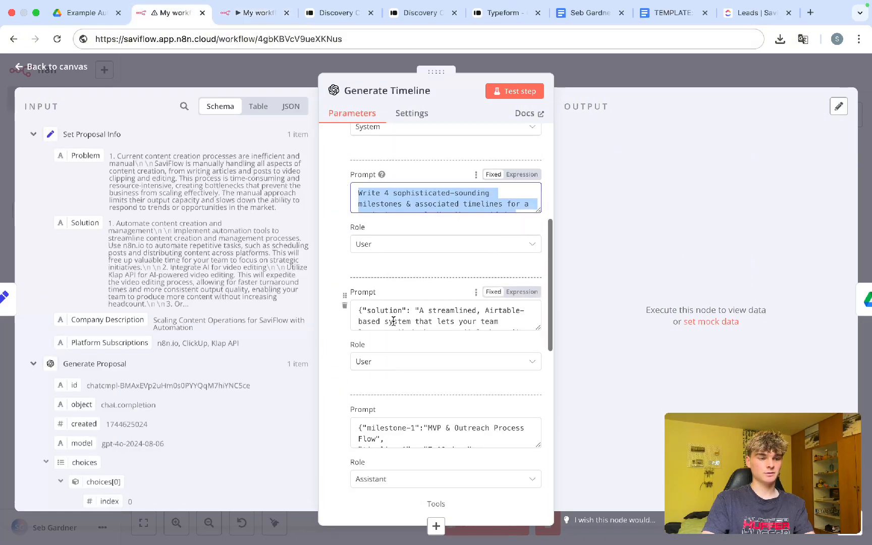
click(394, 314)
key(ctrl+a)
click(242, 12)
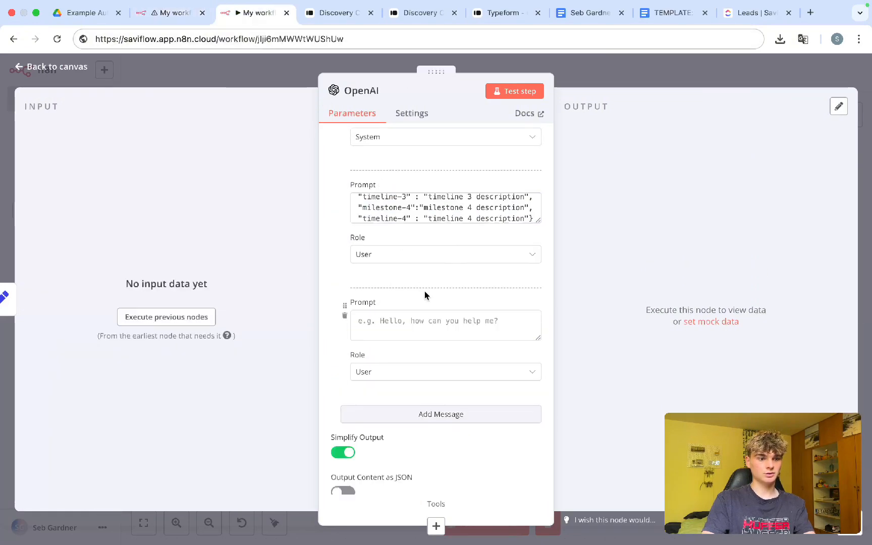
click(405, 326)
key(ctrl+v)
scroll(395, 375, down, 2)
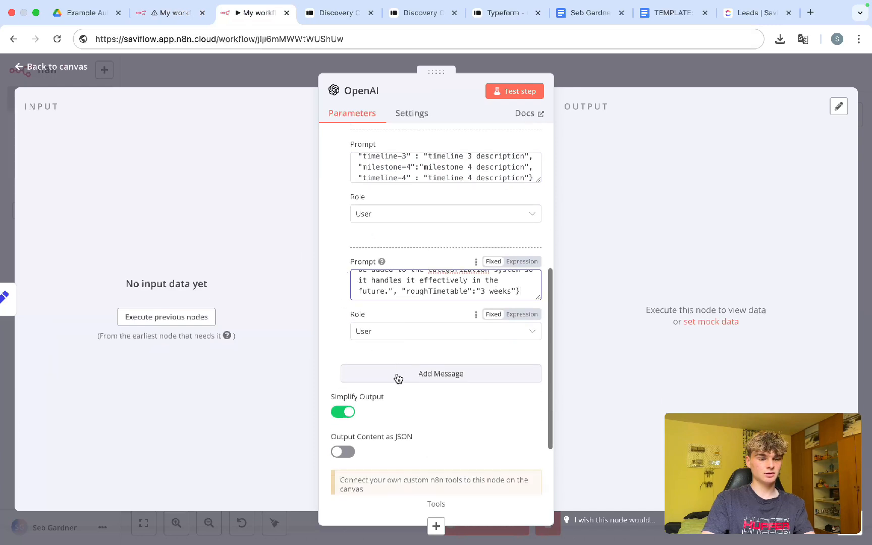
Step: Add a fourth message with the copied milestone example text
click(395, 374)
scroll(397, 376, down, 1)
scroll(396, 377, down, 1)
click(194, 7)
scroll(343, 286, down, 3)
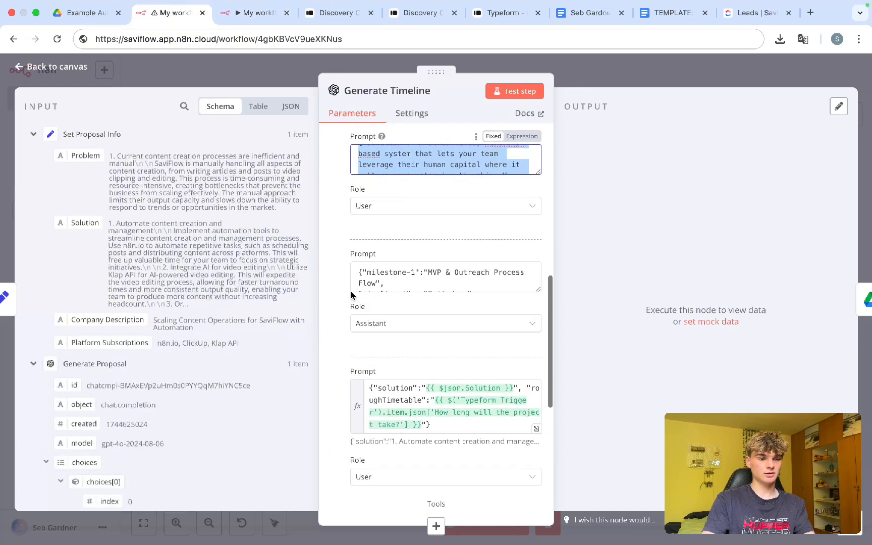
click(398, 274)
key(ctrl+a)
key(ctrl+c)
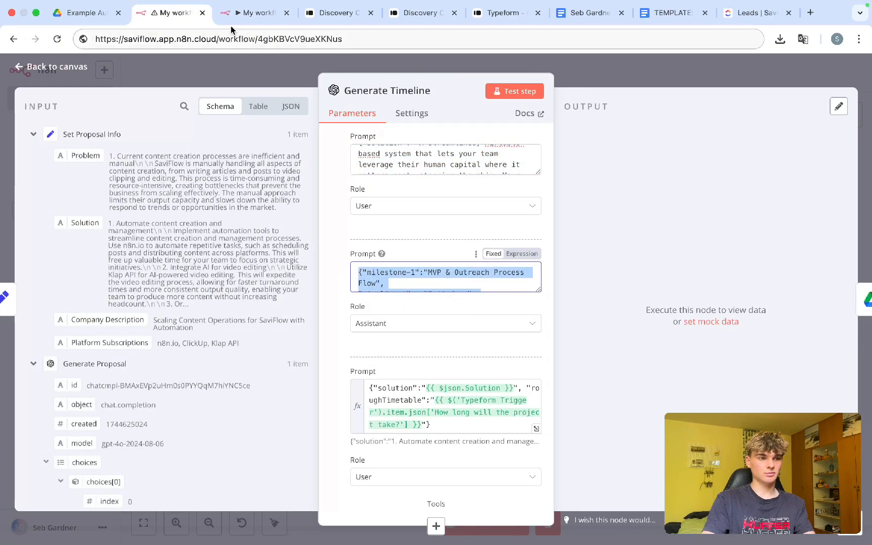
click(254, 12)
click(409, 353)
key(ctrl+v)
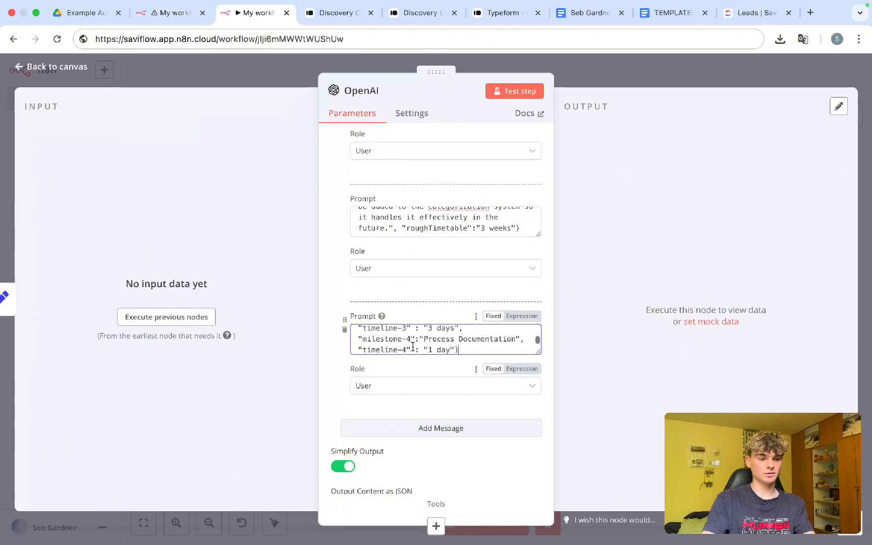
Step: Set the solution and milestone example messages to the Assistant role
scroll(421, 253, up, 5)
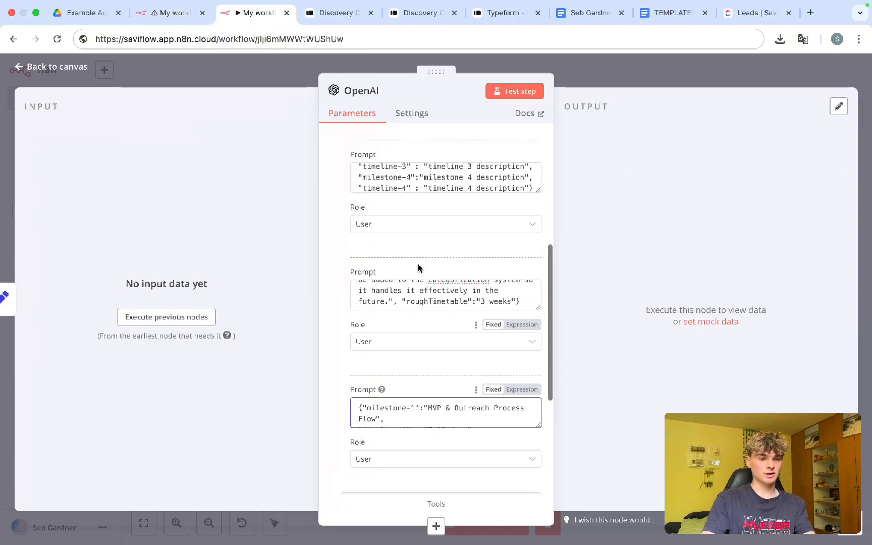
click(389, 343)
click(390, 402)
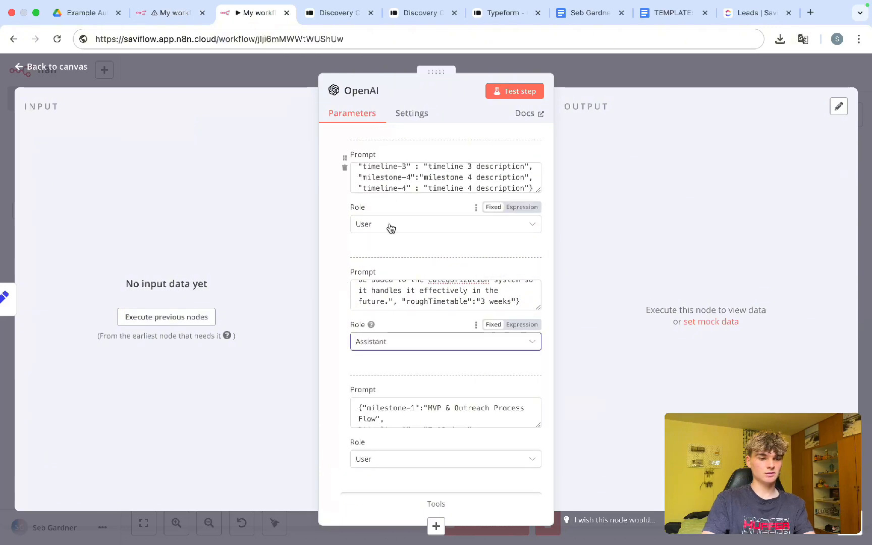
click(390, 225)
click(388, 288)
scroll(388, 283, down, 5)
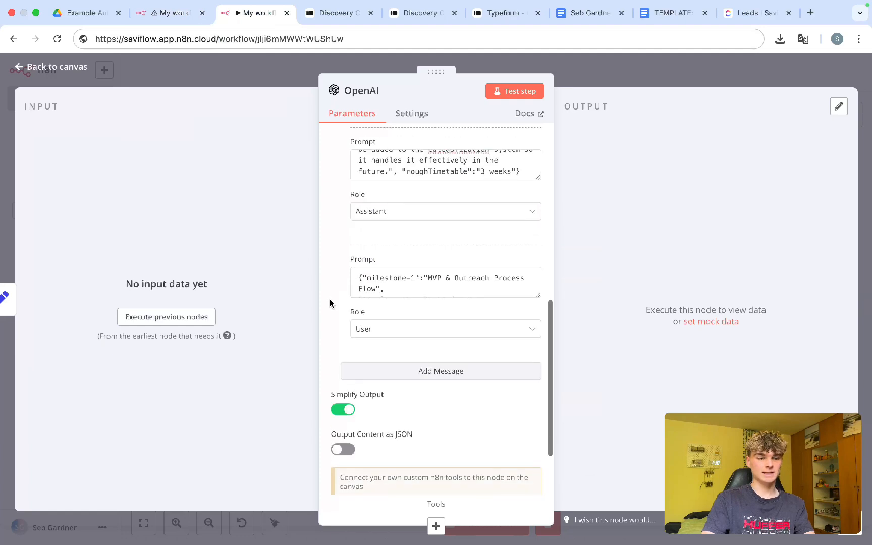
scroll(392, 256, up, 2)
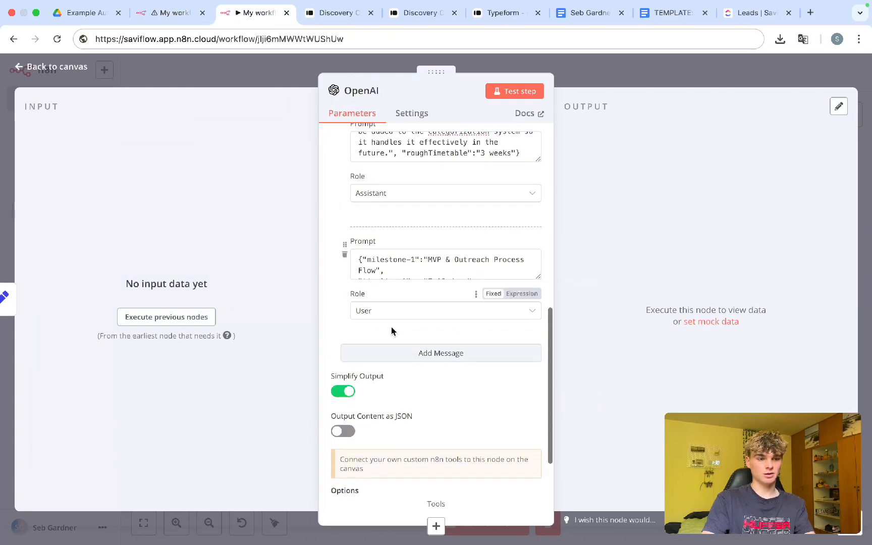
click(387, 311)
click(384, 375)
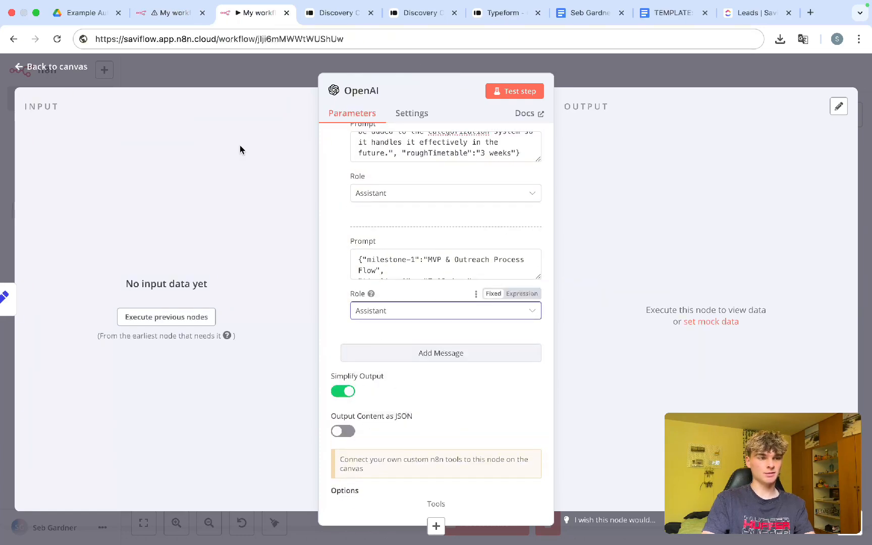
Step: Copy the solution and timetable expression prompt from Generate Timeline
click(174, 14)
scroll(337, 349, down, 2)
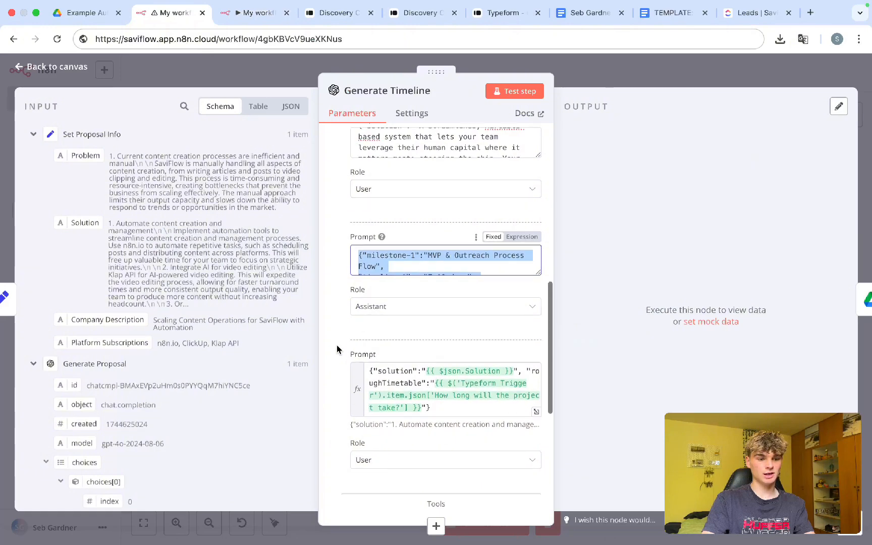
scroll(337, 349, down, 2)
click(417, 266)
key(ctrl+a)
key(ctrl+c)
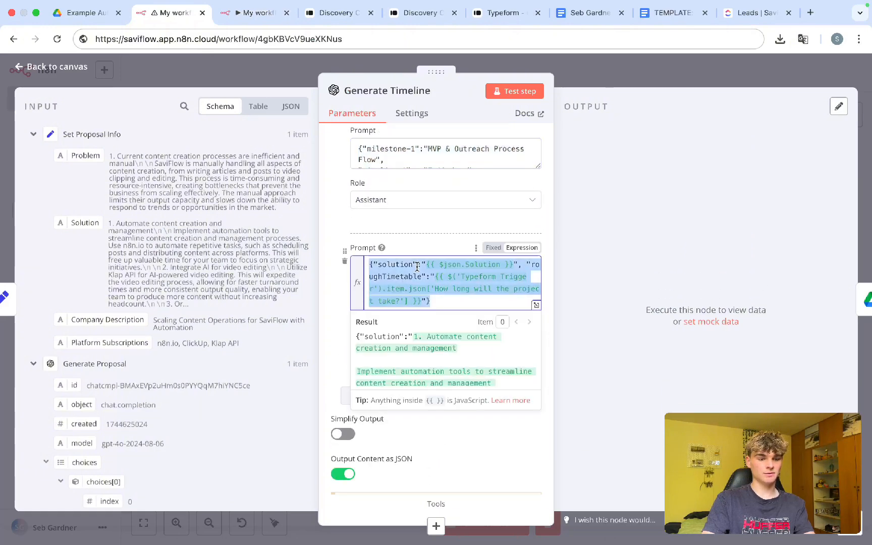
click(260, 15)
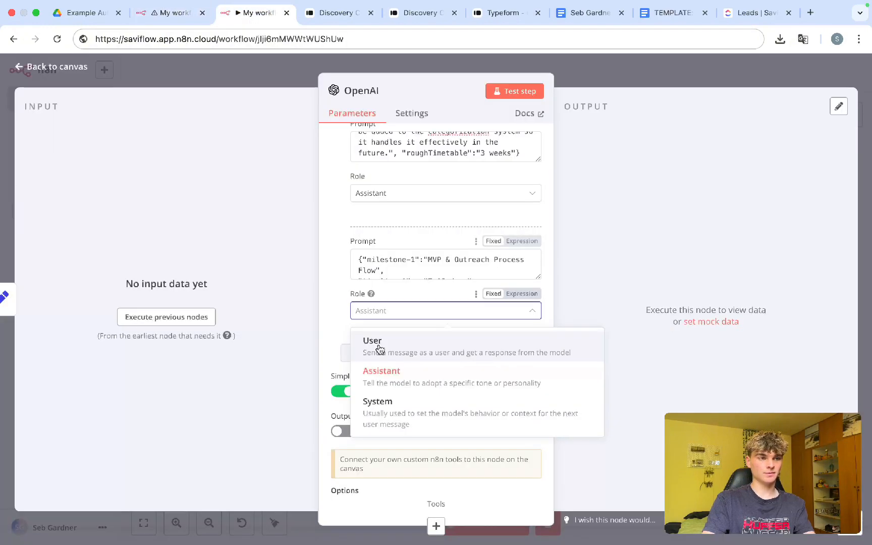
Step: Add a fifth User message with the pasted solution and roughTimetable expression
click(347, 342)
click(353, 352)
click(386, 382)
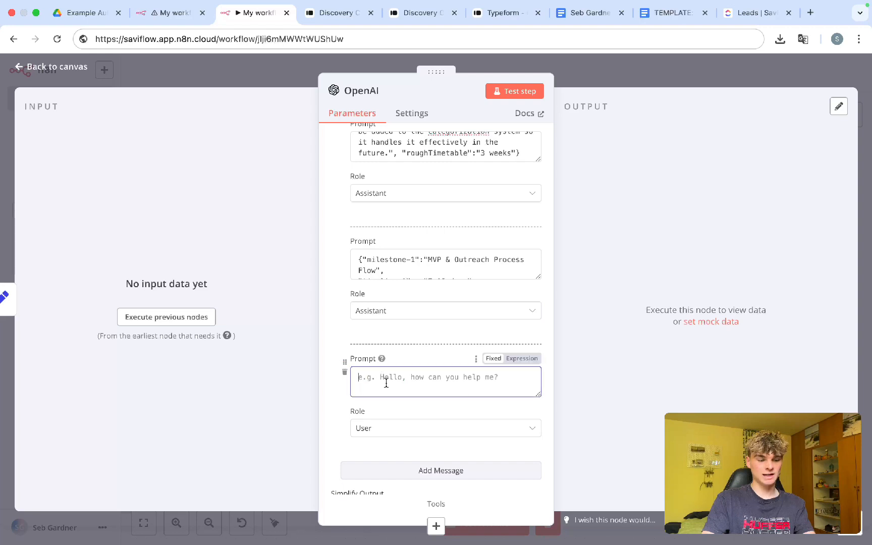
key(ctrl+v)
scroll(387, 382, down, 1)
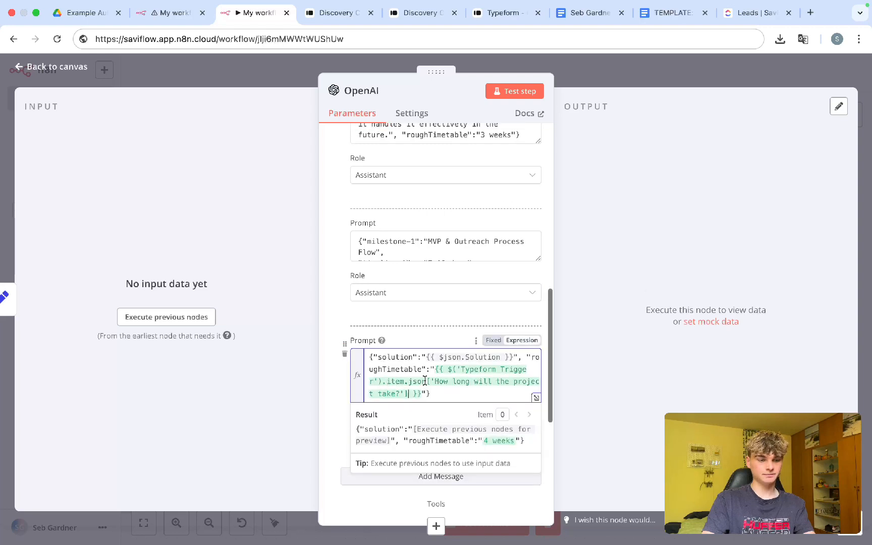
drag(478, 370, 485, 387)
click(442, 386)
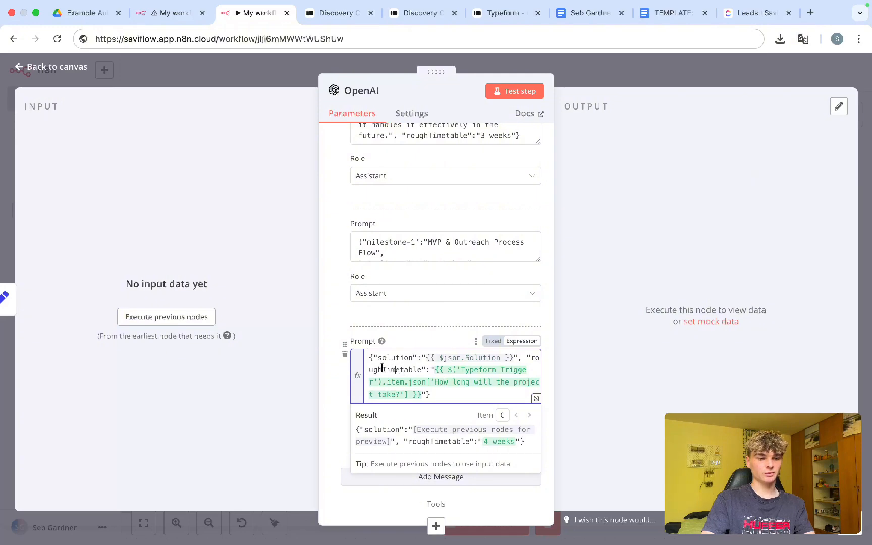
click(327, 378)
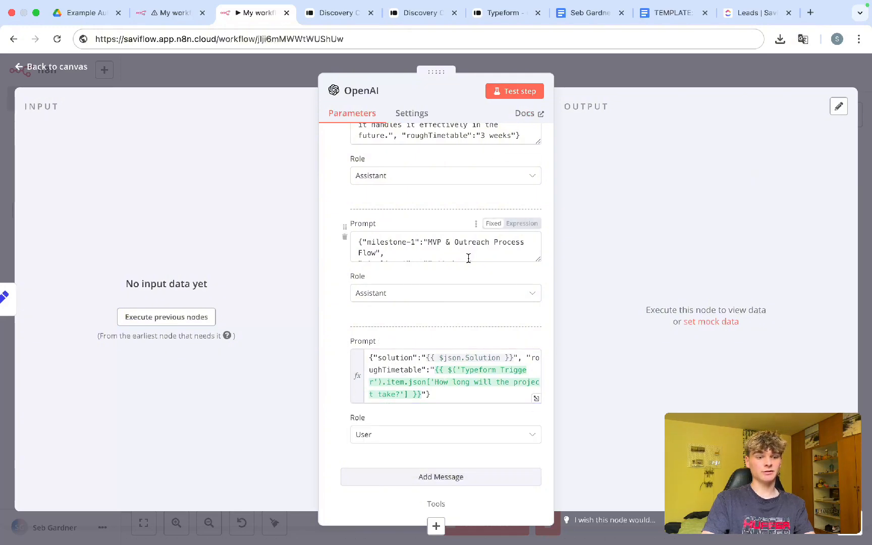
Step: Close the reference Generate Timeline node, review the OpenAI node settings, and return to the canvas
scroll(468, 254, down, 1)
scroll(448, 300, down, 1)
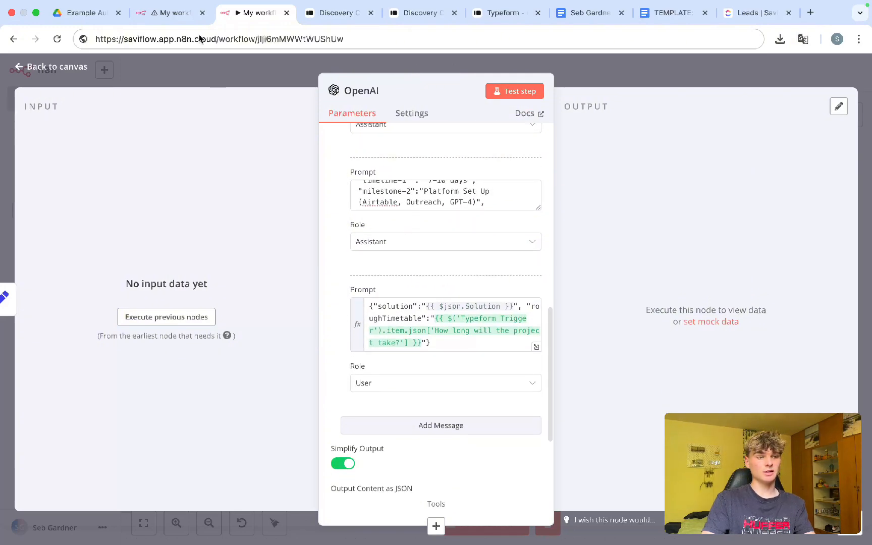
click(170, 13)
click(342, 265)
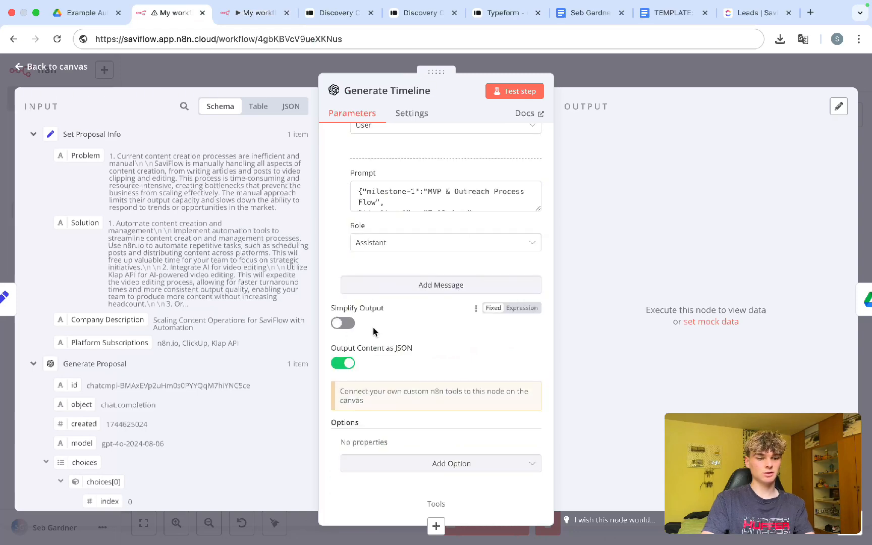
click(591, 69)
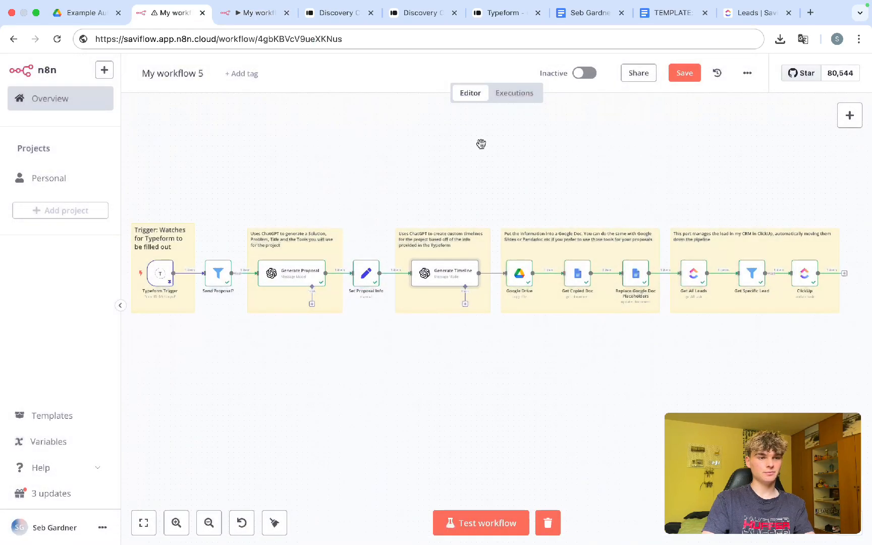
click(251, 13)
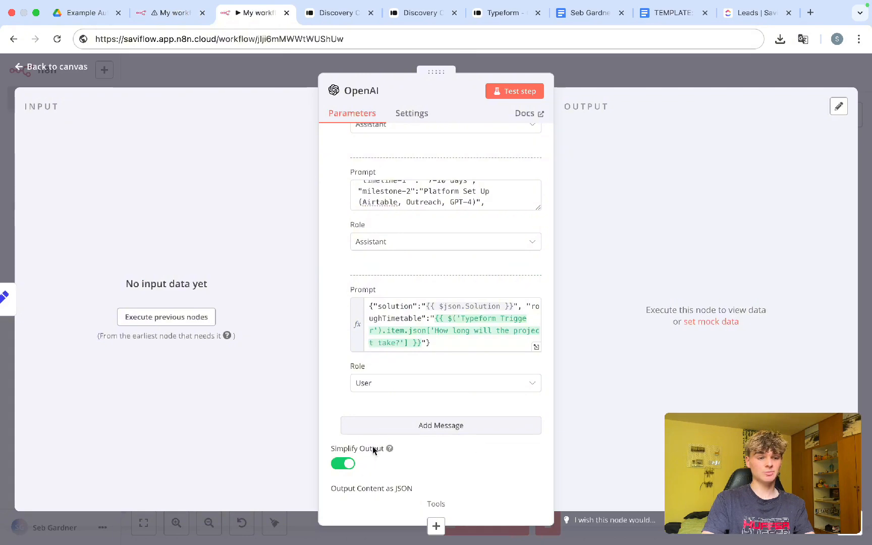
scroll(373, 446, down, 5)
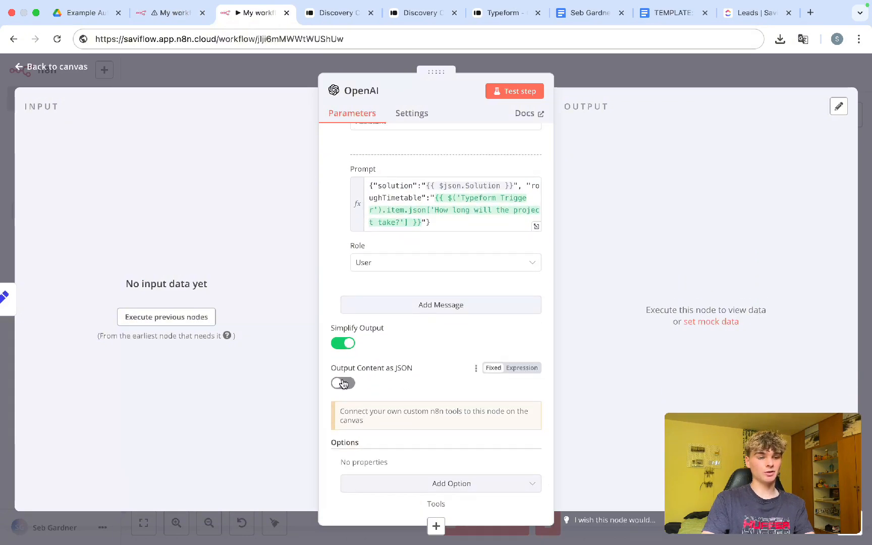
scroll(403, 374, up, 5)
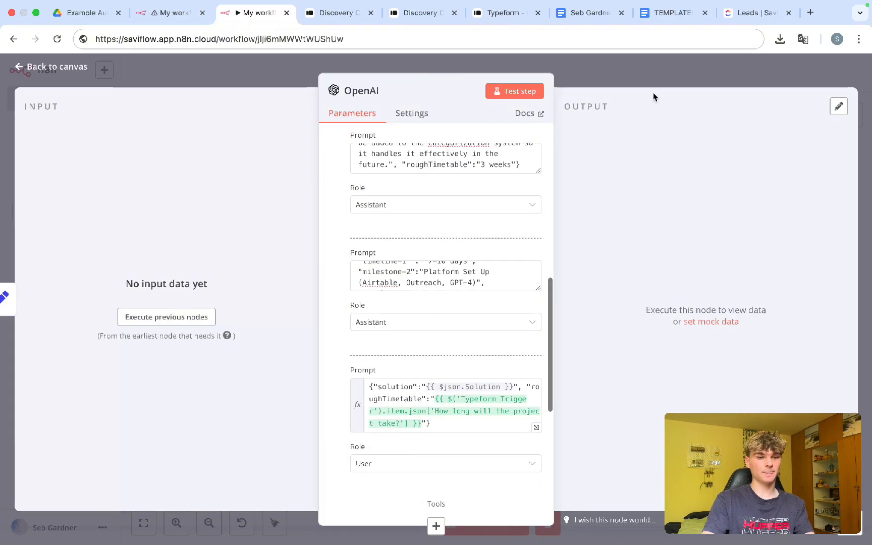
click(620, 78)
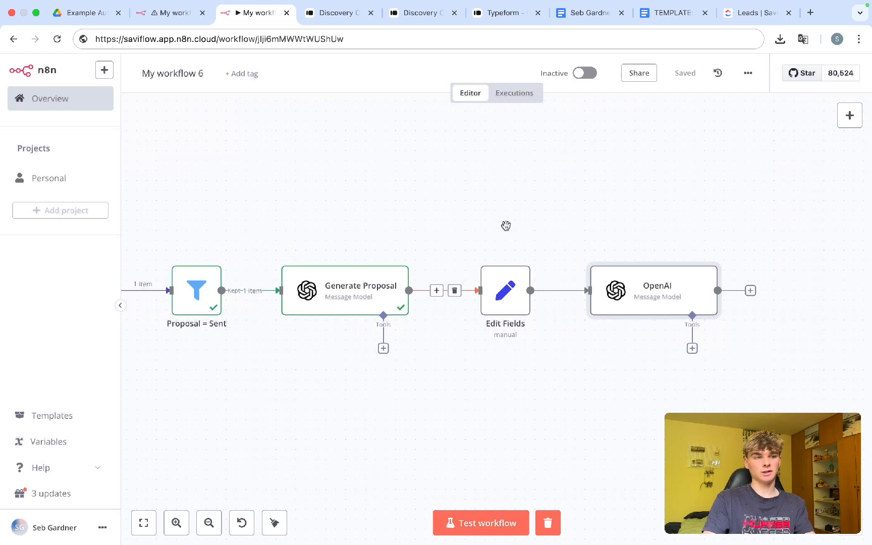
Step: Test-run My workflow 6 with Super+Enter
key(super+Return)
scroll(511, 466, left, 1)
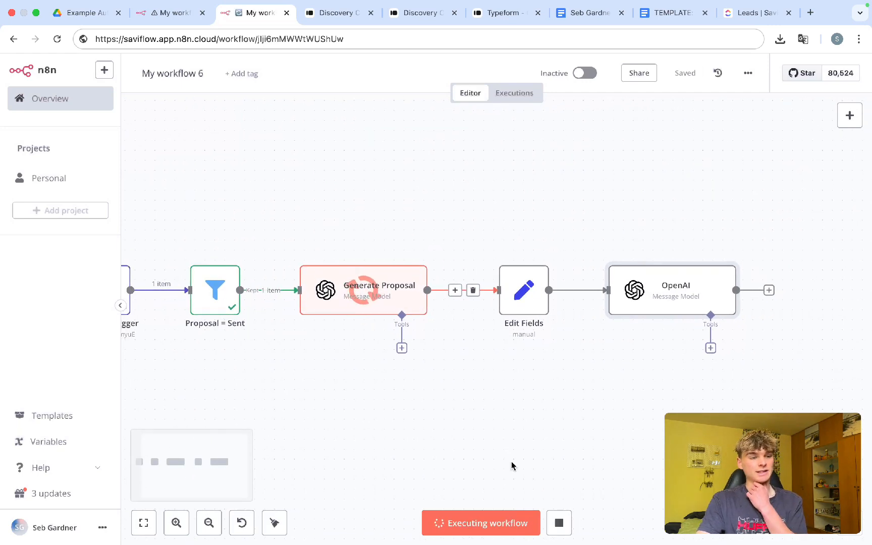
scroll(511, 466, down, 2)
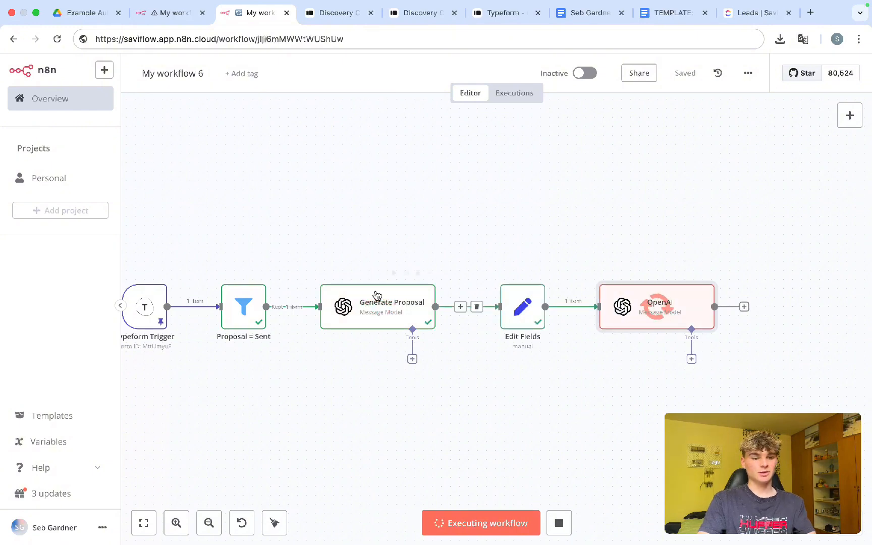
scroll(574, 384, right, 1)
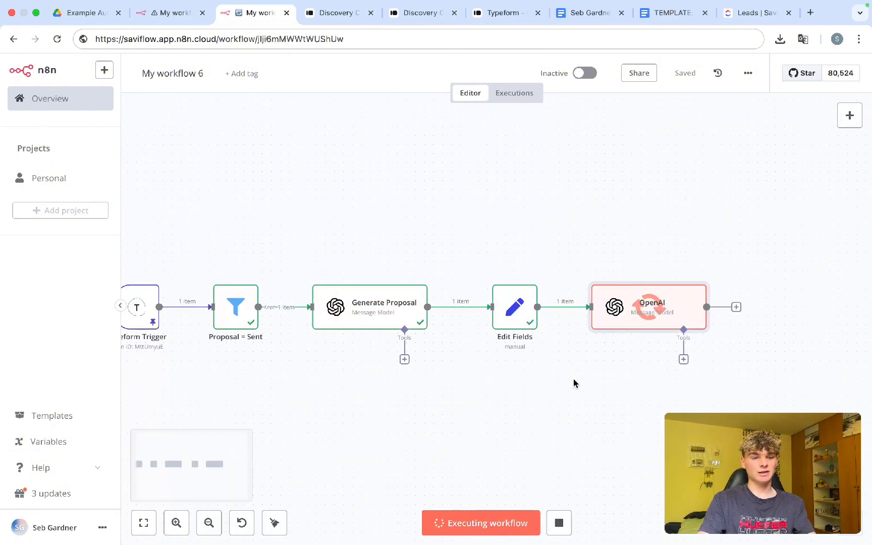
Step: Inspect the OpenAI output's four milestones and their Week-by-week timelines, then return to the canvas
double_click(625, 317)
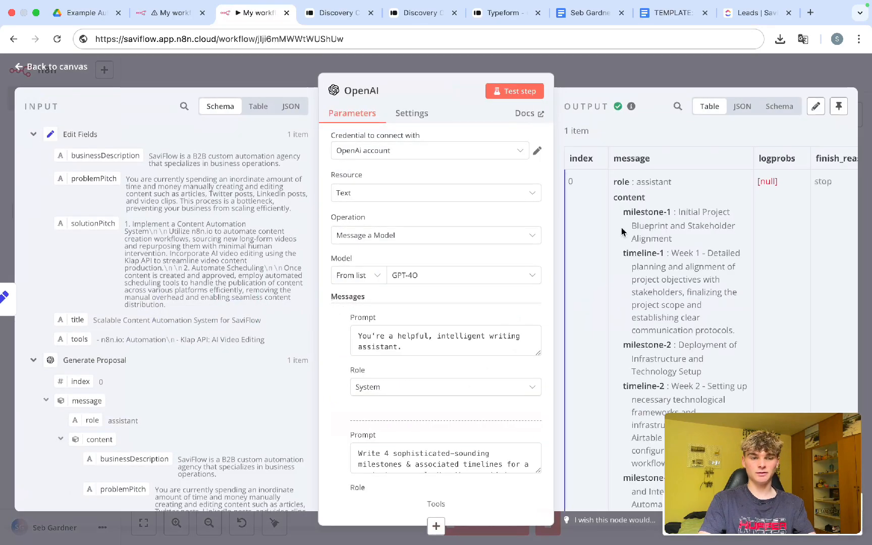
scroll(621, 245, down, 1)
drag(635, 192, 673, 193)
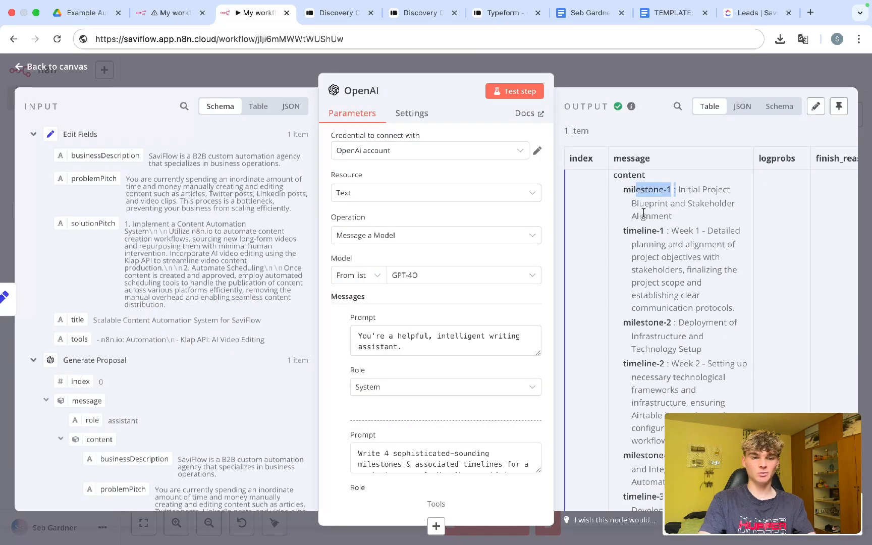
drag(630, 230, 641, 232)
scroll(641, 232, down, 3)
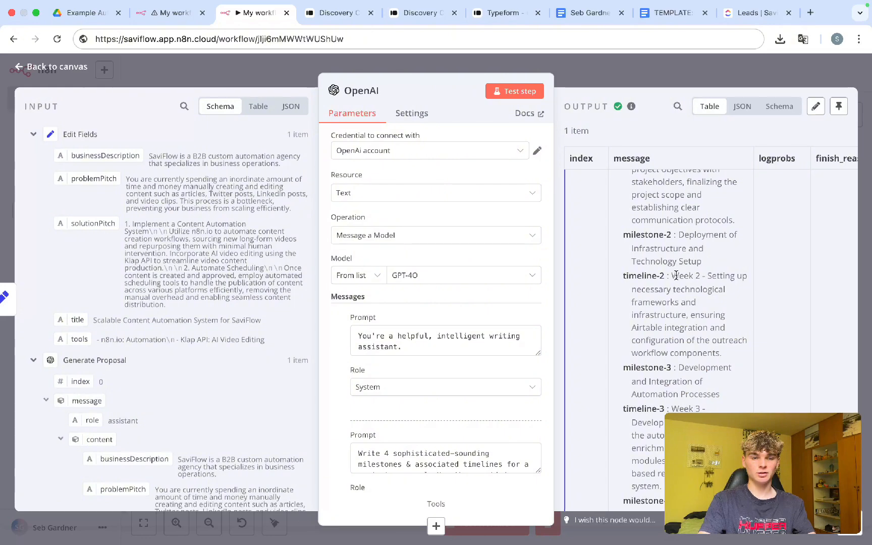
scroll(682, 275, up, 2)
scroll(681, 274, down, 4)
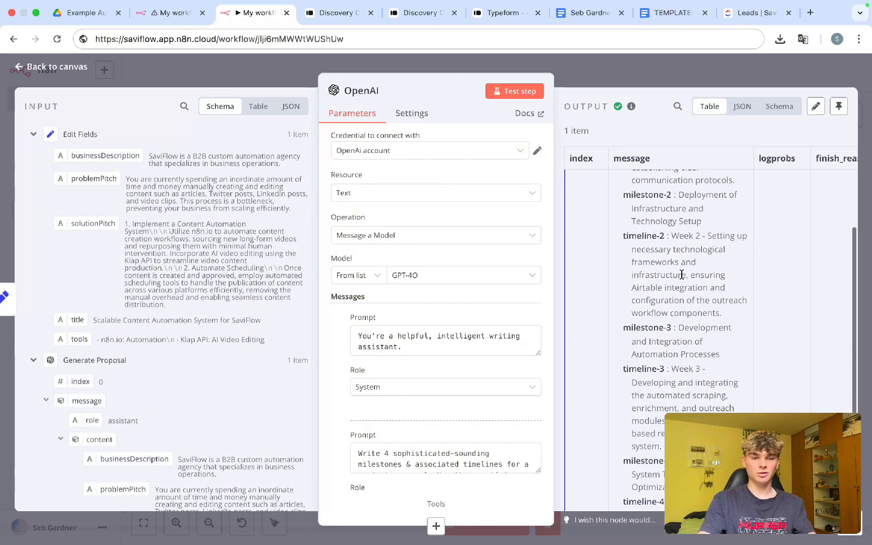
scroll(682, 274, down, 3)
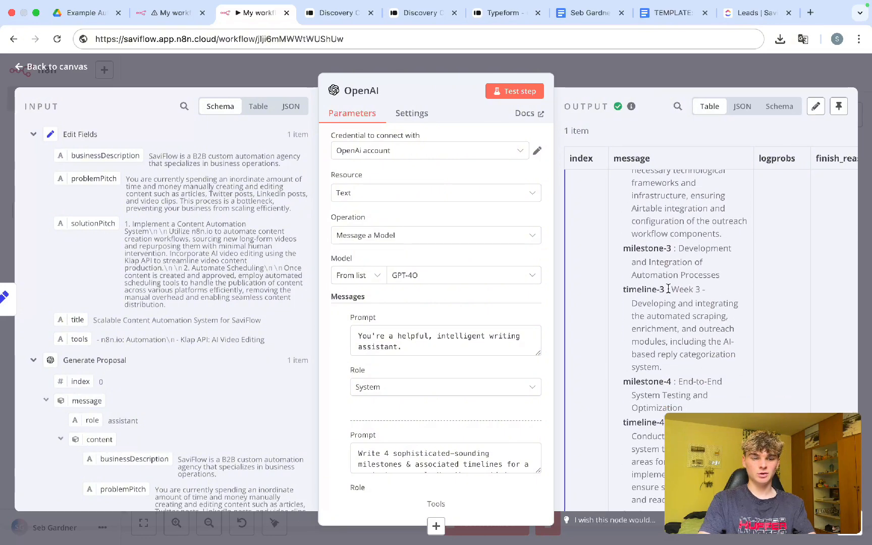
scroll(710, 290, down, 3)
drag(679, 351, 701, 349)
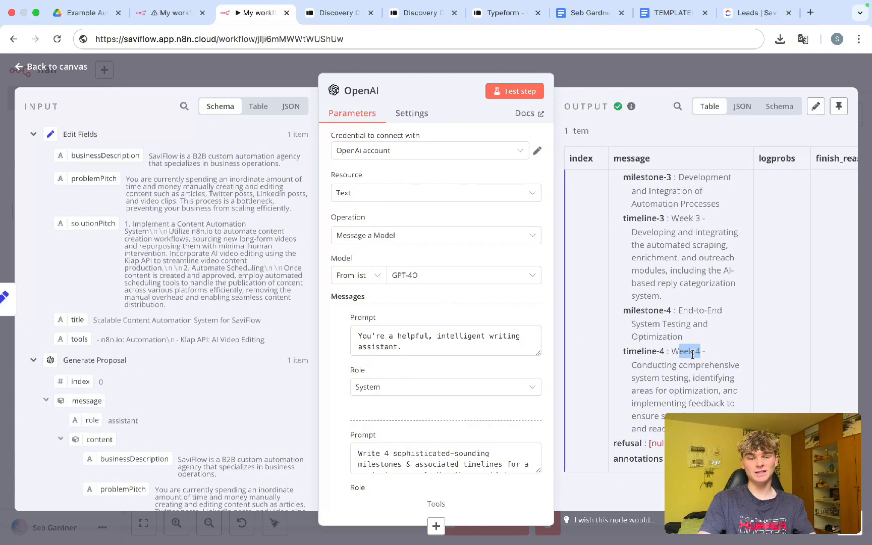
click(678, 353)
drag(672, 353, 699, 353)
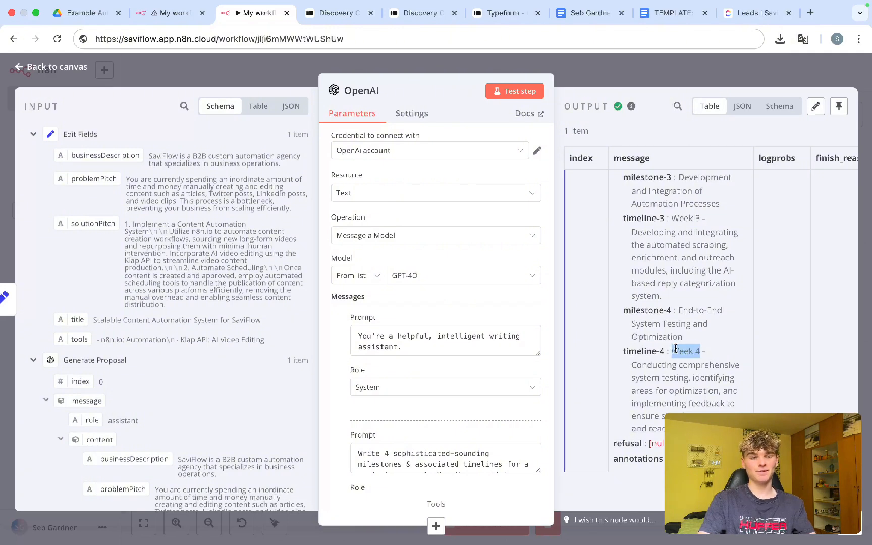
triple_click(682, 318)
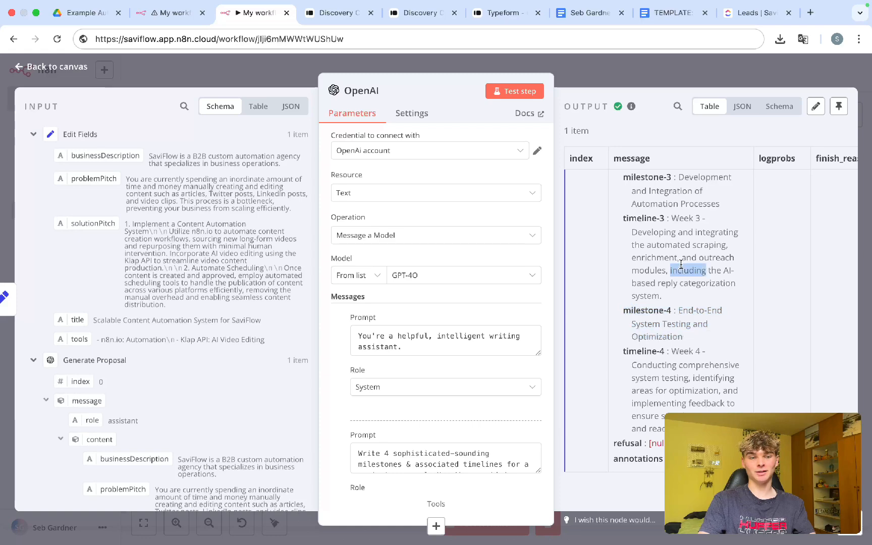
triple_click(681, 269)
scroll(682, 241, up, 5)
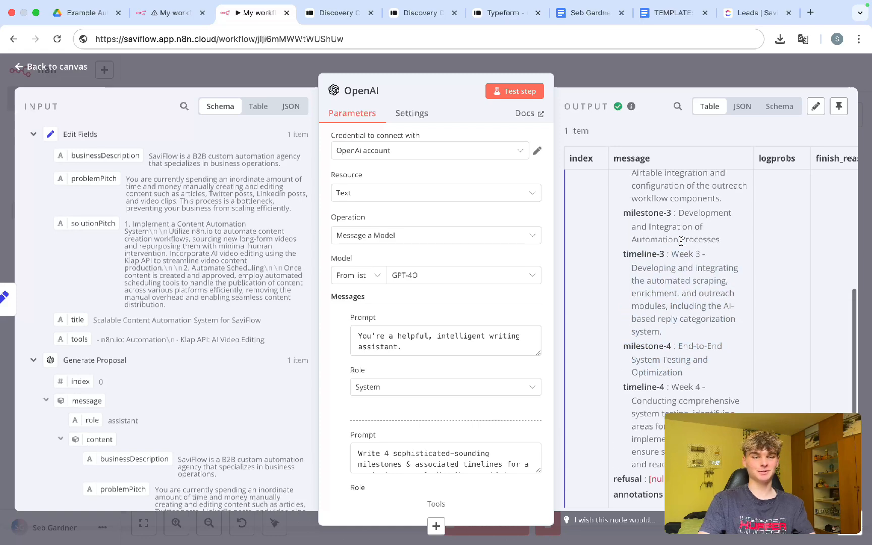
click(636, 69)
scroll(585, 387, right, 10)
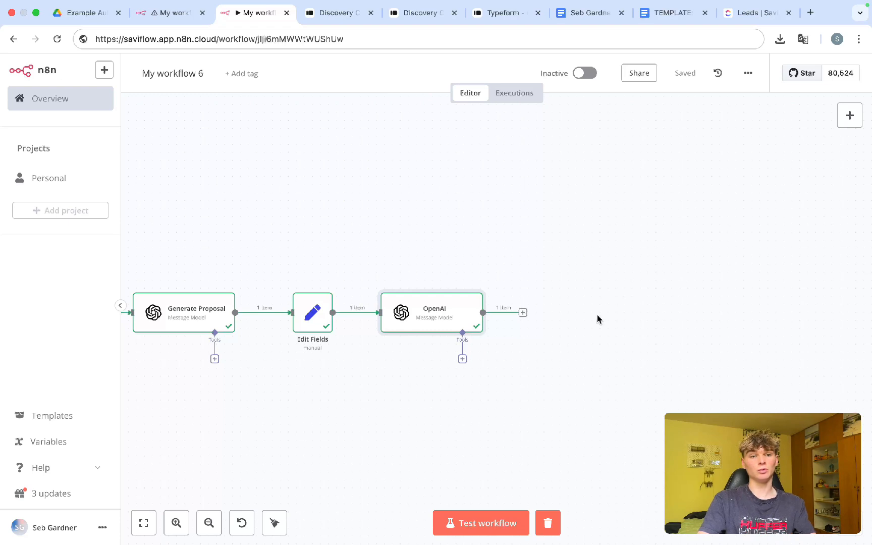
click(669, 16)
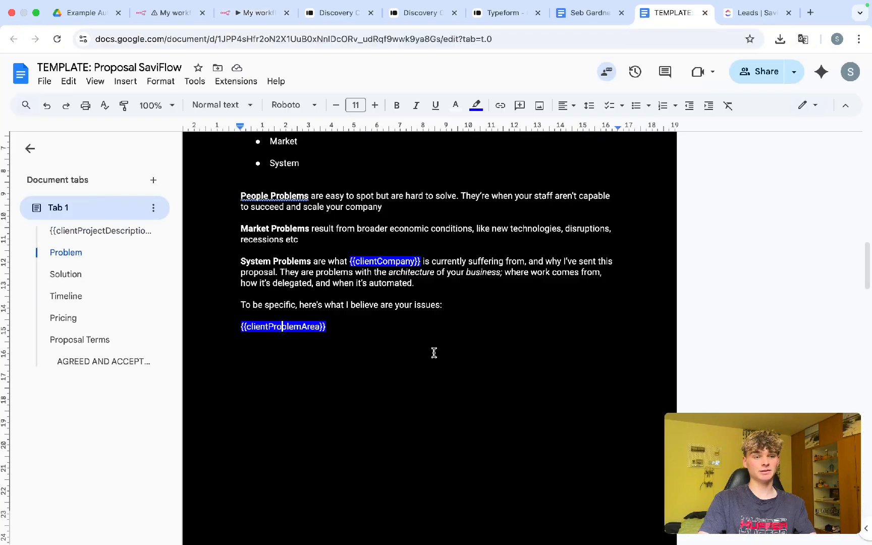
scroll(433, 353, up, 10)
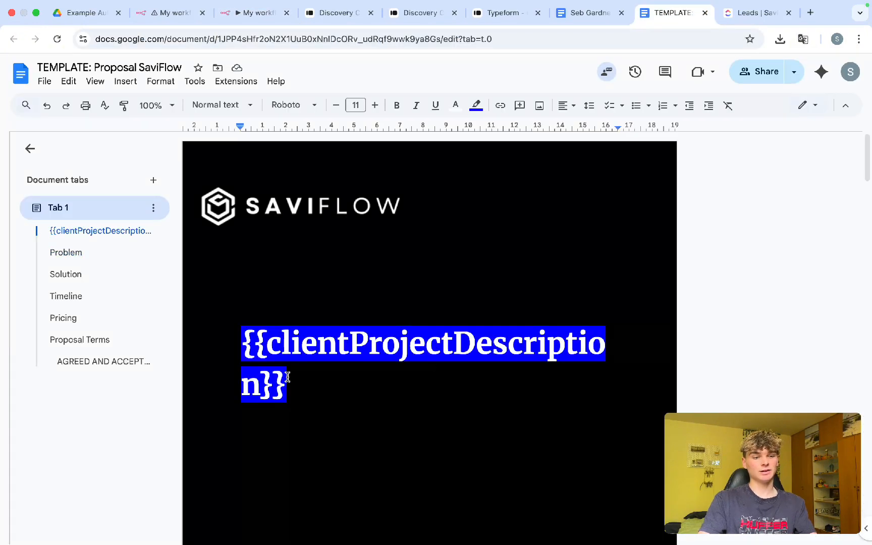
scroll(287, 373, down, 3)
scroll(288, 377, down, 3)
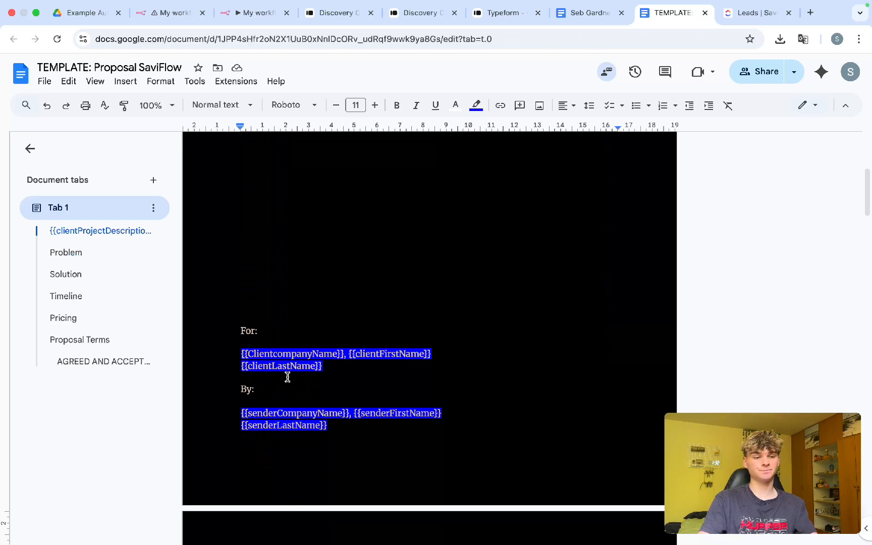
scroll(287, 377, up, 5)
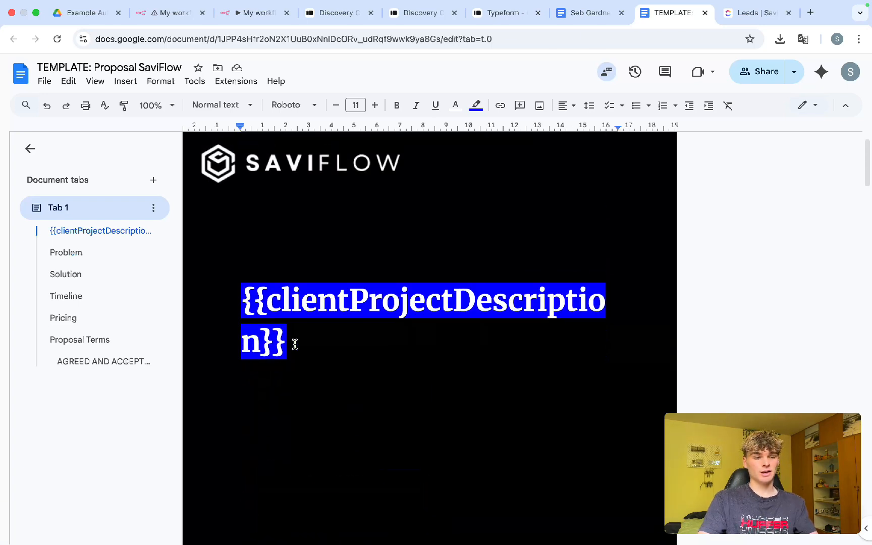
drag(295, 345, 244, 305)
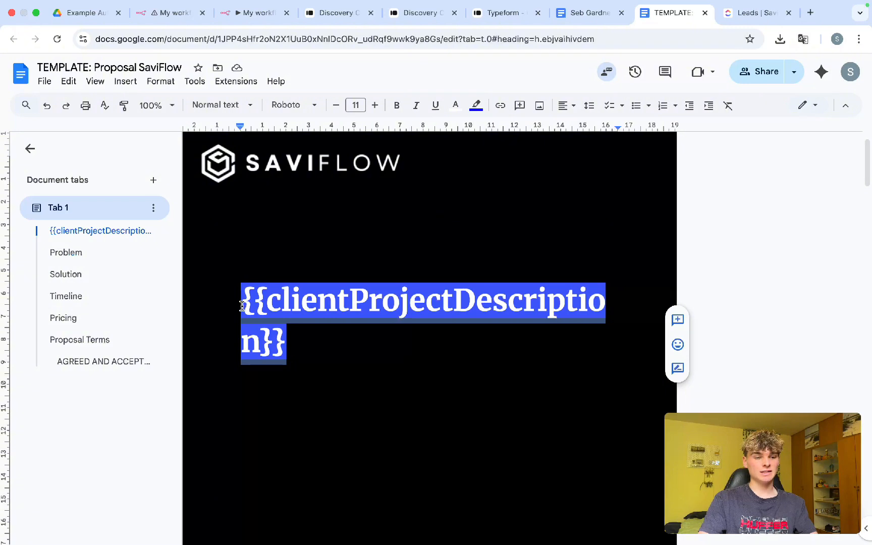
click(268, 309)
drag(265, 303, 243, 299)
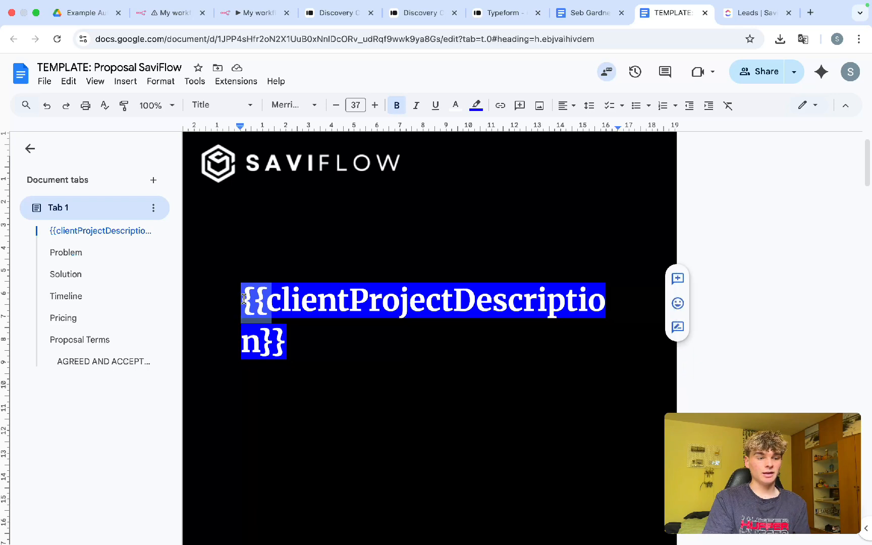
drag(287, 338, 268, 311)
click(273, 342)
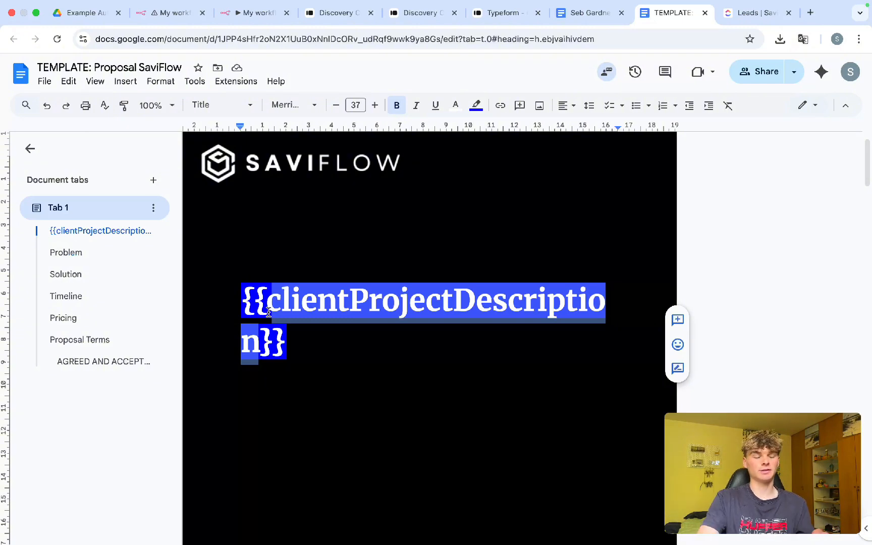
scroll(269, 312, down, 6)
scroll(268, 312, down, 3)
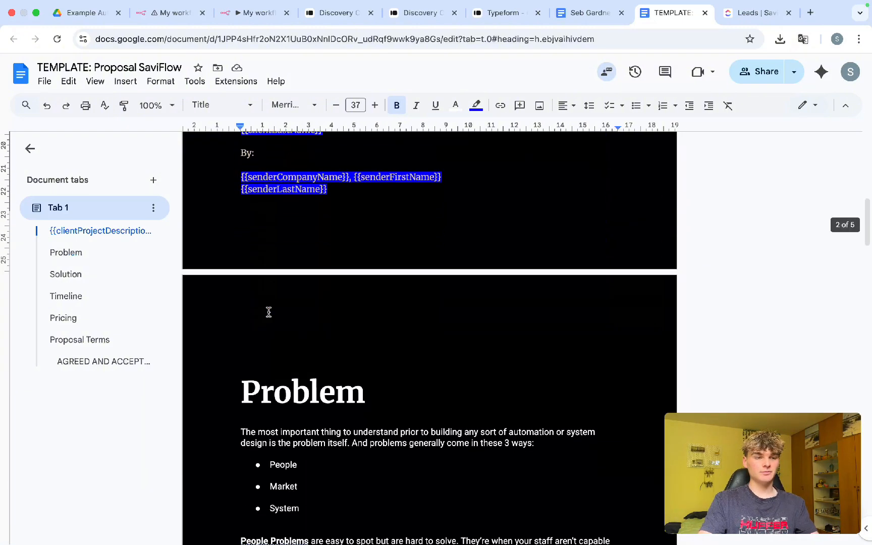
scroll(335, 234, up, 2)
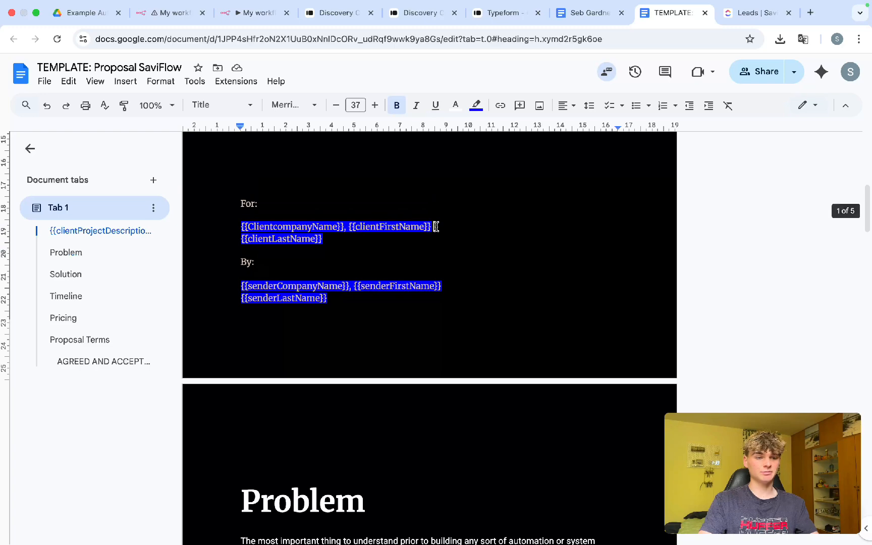
drag(433, 226, 245, 226)
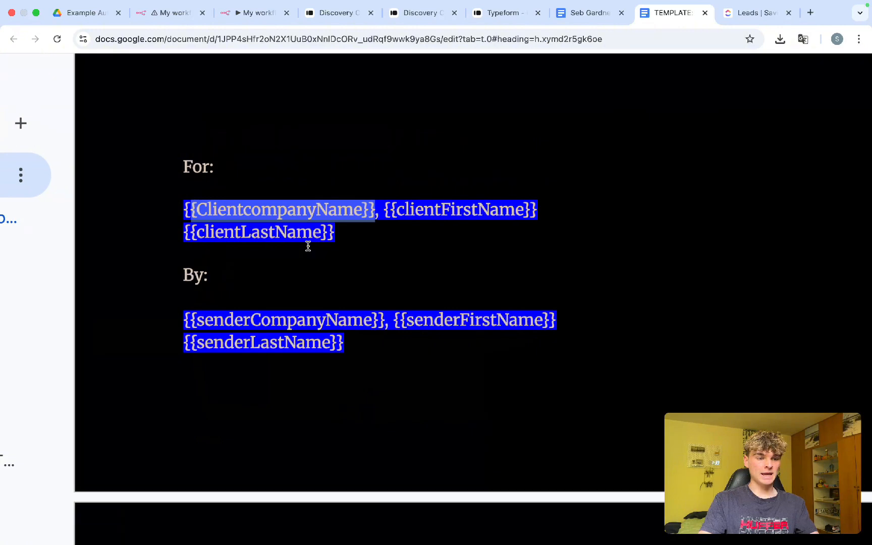
drag(341, 229, 188, 237)
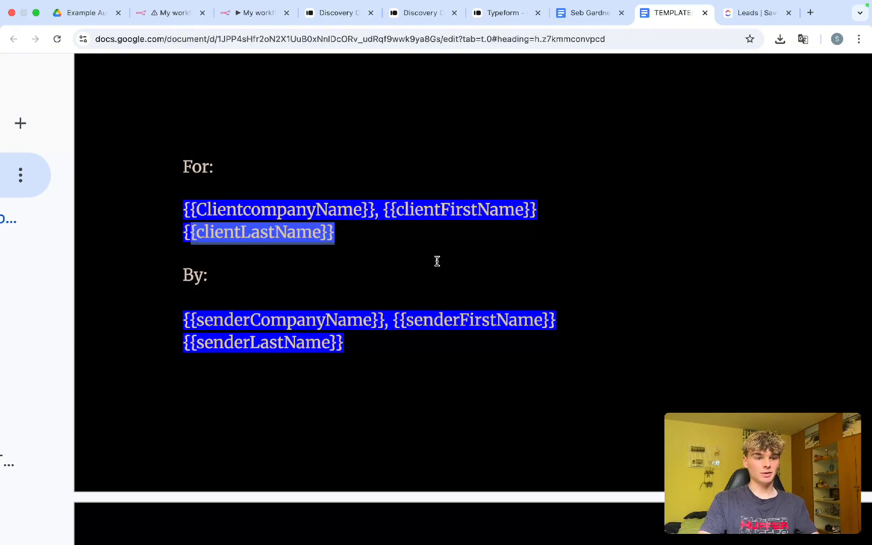
drag(384, 210, 551, 208)
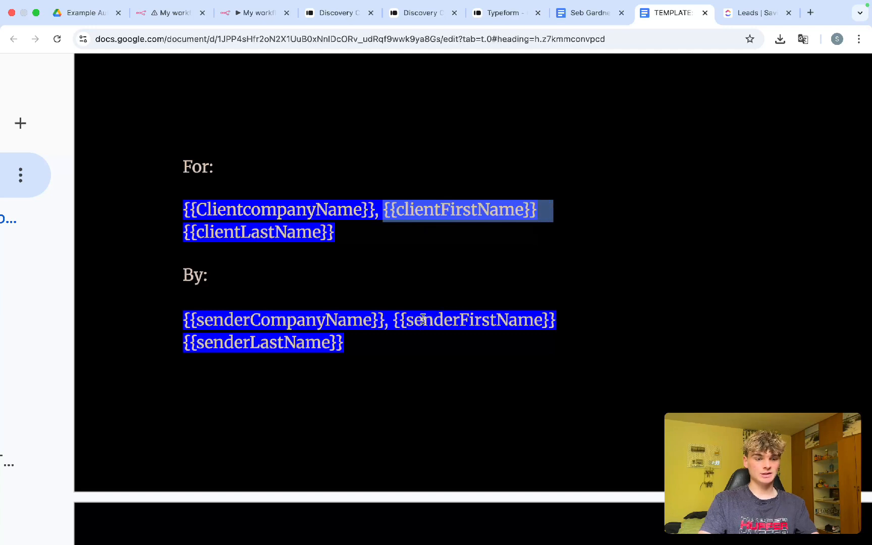
click(457, 321)
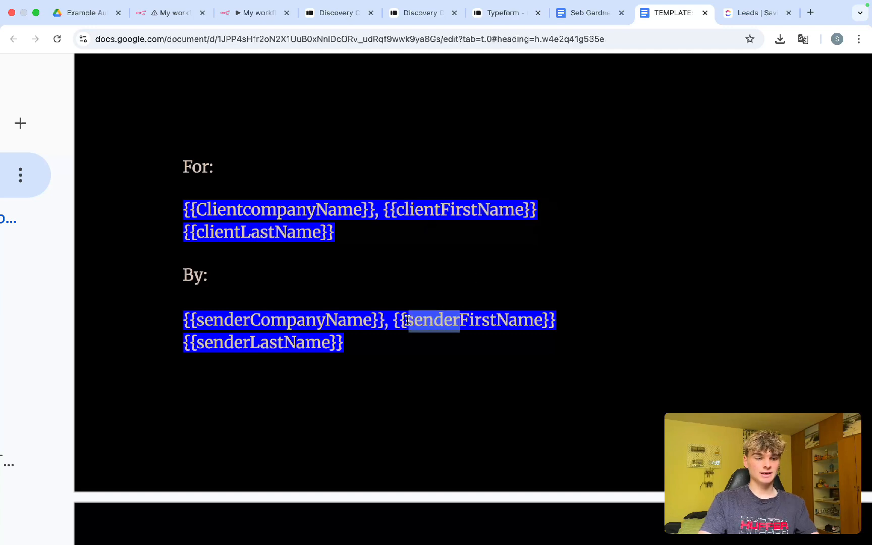
text(client)
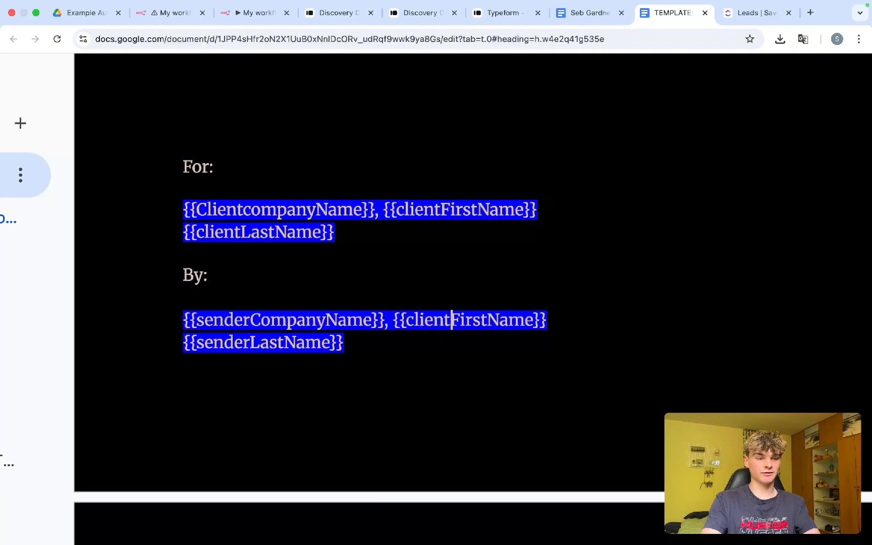
drag(408, 316, 536, 318)
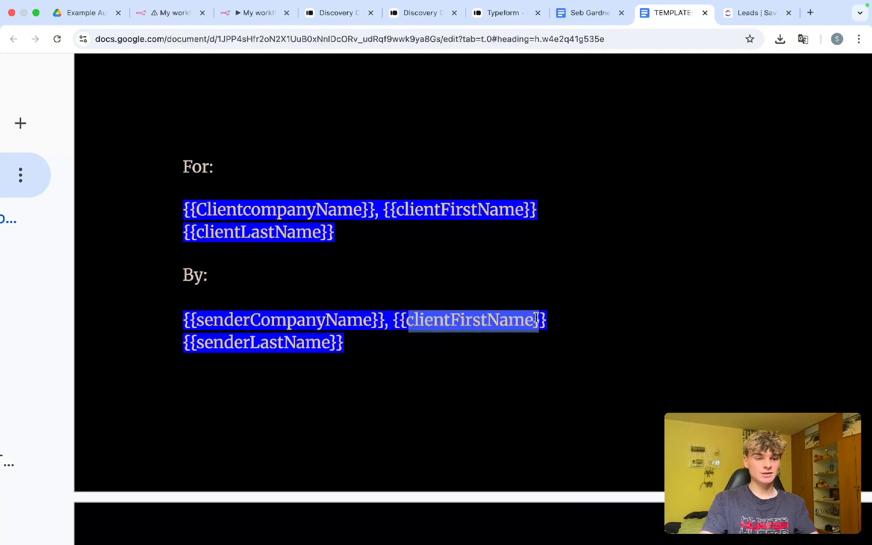
mouse_move(547, 211)
mouse_down()
mouse_move(386, 209)
mouse_move(543, 218)
mouse_up()
click(410, 210)
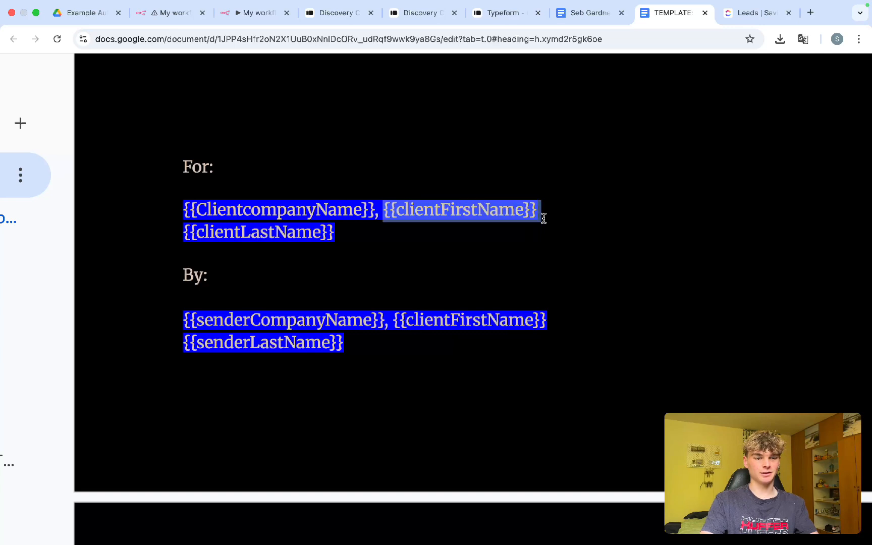
drag(395, 319, 552, 318)
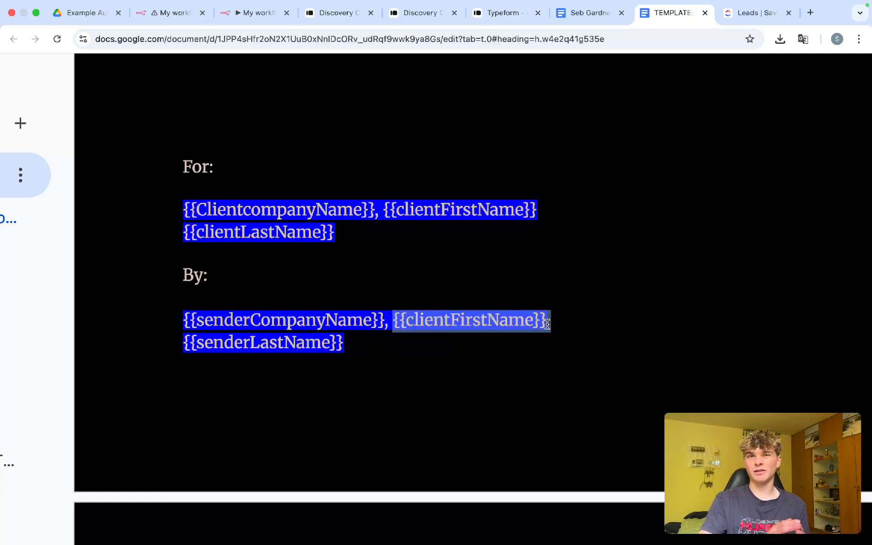
double_click(430, 320)
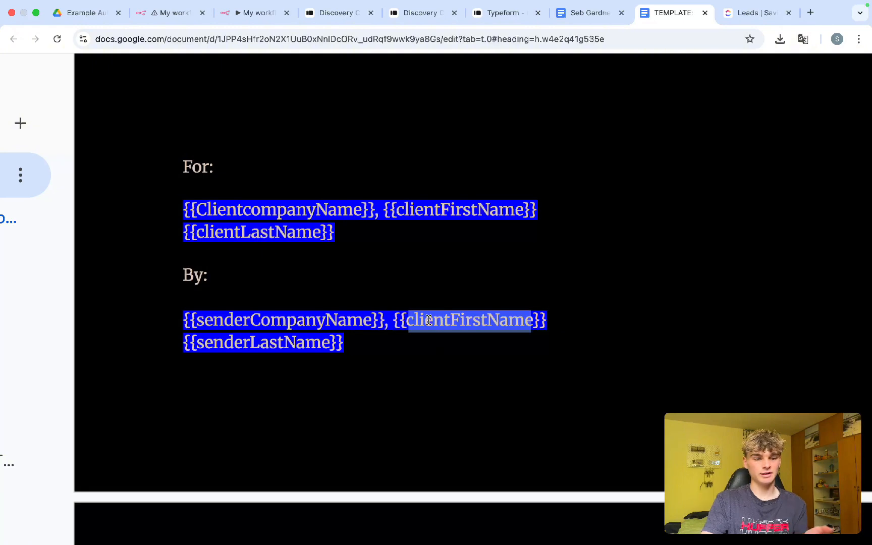
double_click(426, 206)
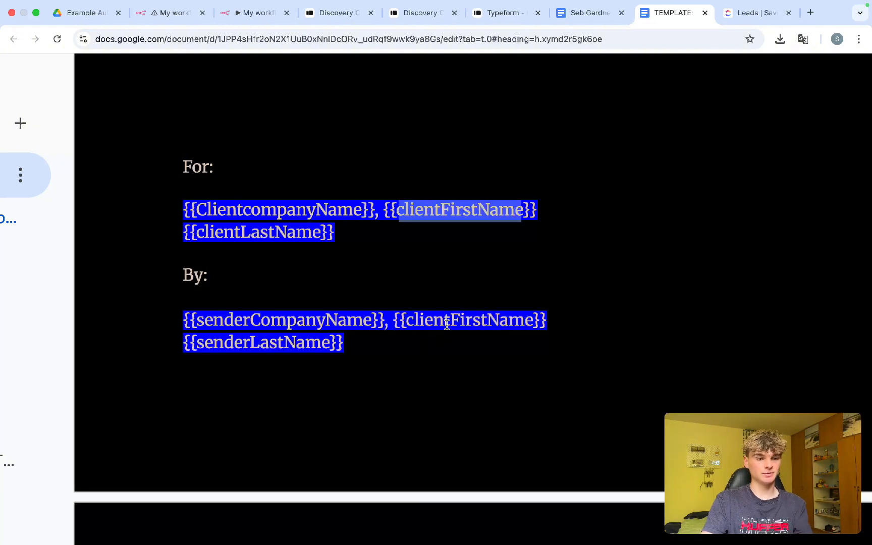
drag(447, 325, 426, 326)
drag(534, 320, 393, 323)
text(Seb)
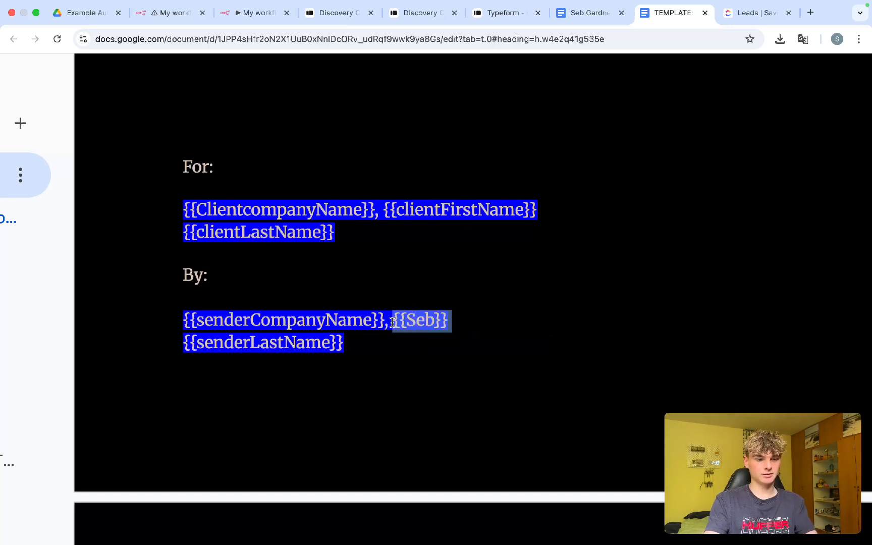
key(BackSpace)
text(Seb)
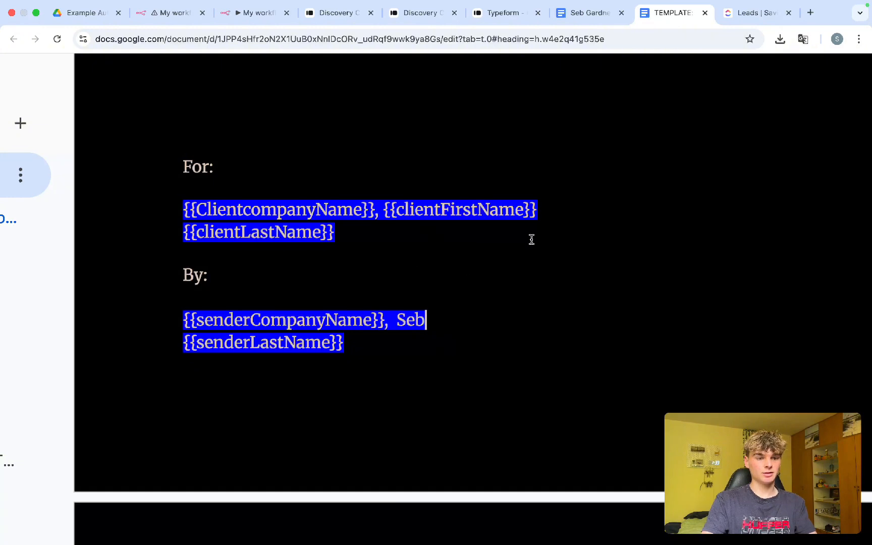
drag(431, 321, 397, 321)
drag(535, 199, 383, 209)
text(Josh)
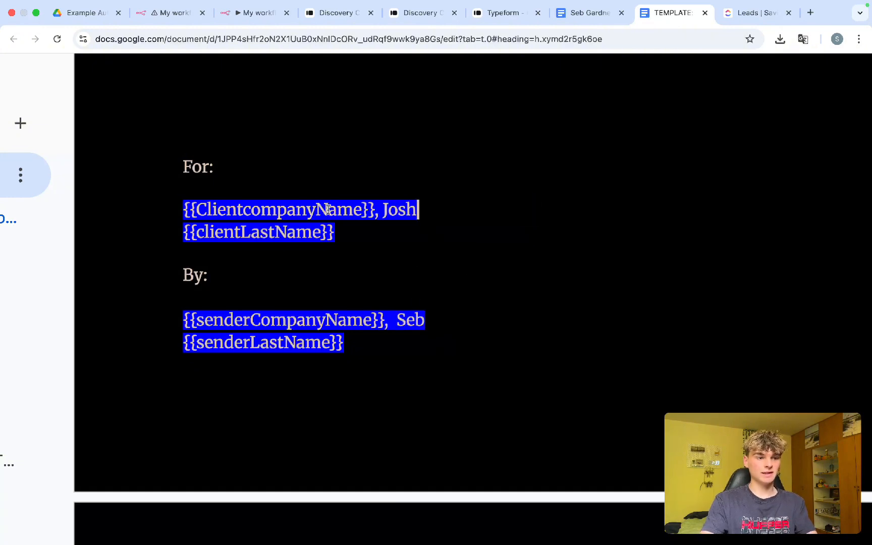
drag(375, 208, 186, 212)
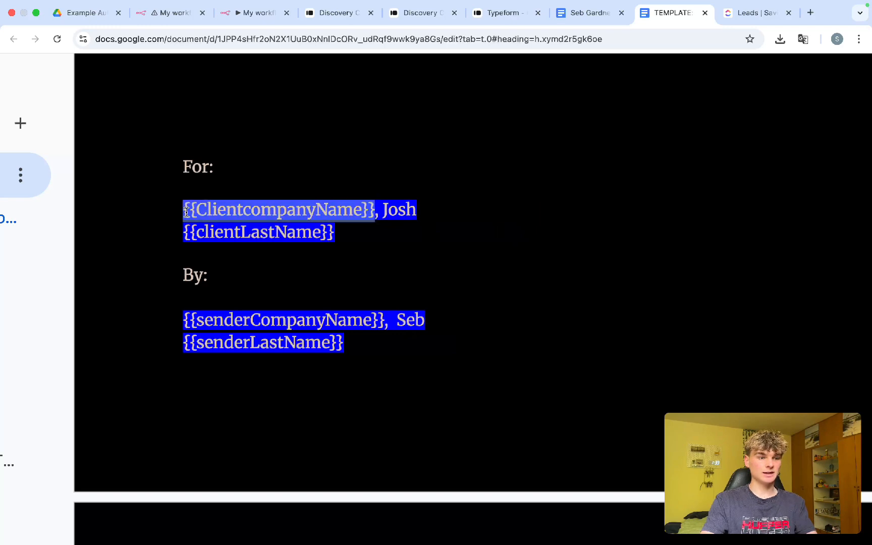
double_click(414, 320)
text(Josh)
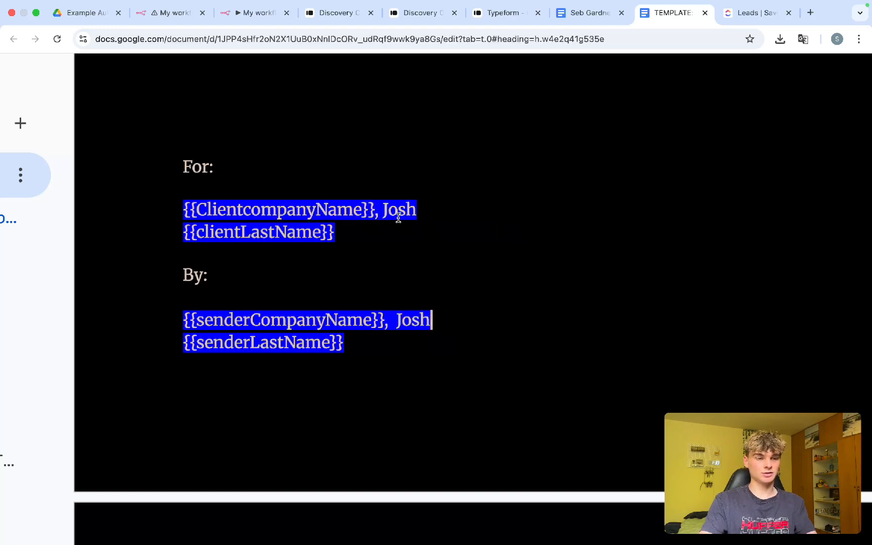
double_click(396, 209)
text(Seb)
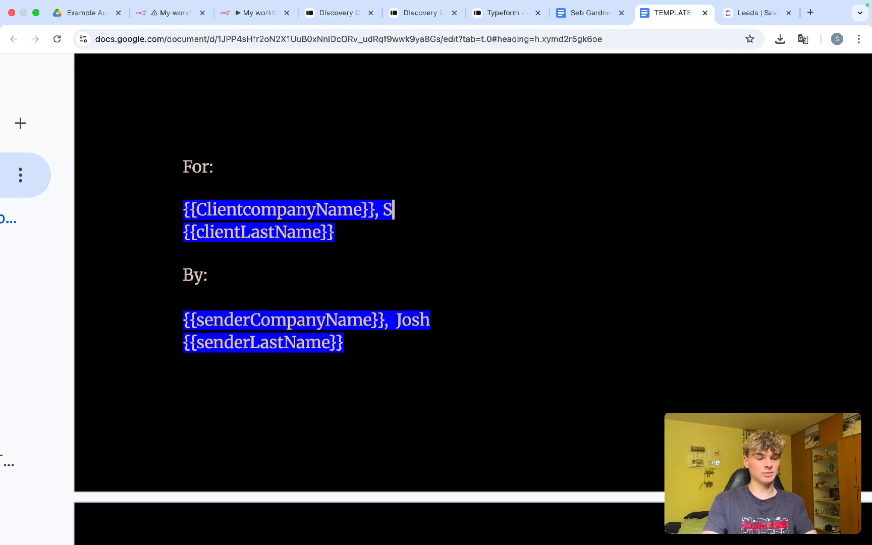
double_click(407, 319)
text(Seb)
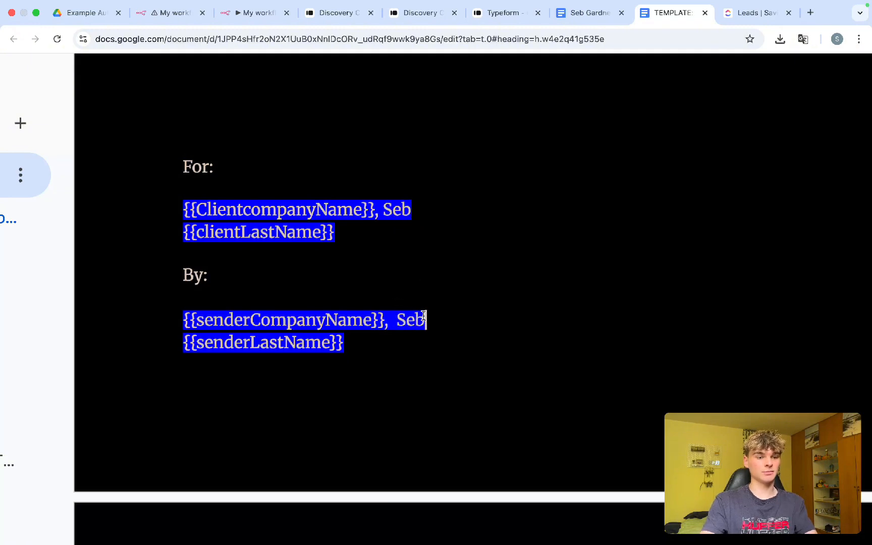
drag(345, 344, 181, 345)
click(292, 354)
drag(351, 349, 374, 327)
key(super+z)
key(super+z)
key(super+z)
key(super+z)
key(super+z)
key(super+z)
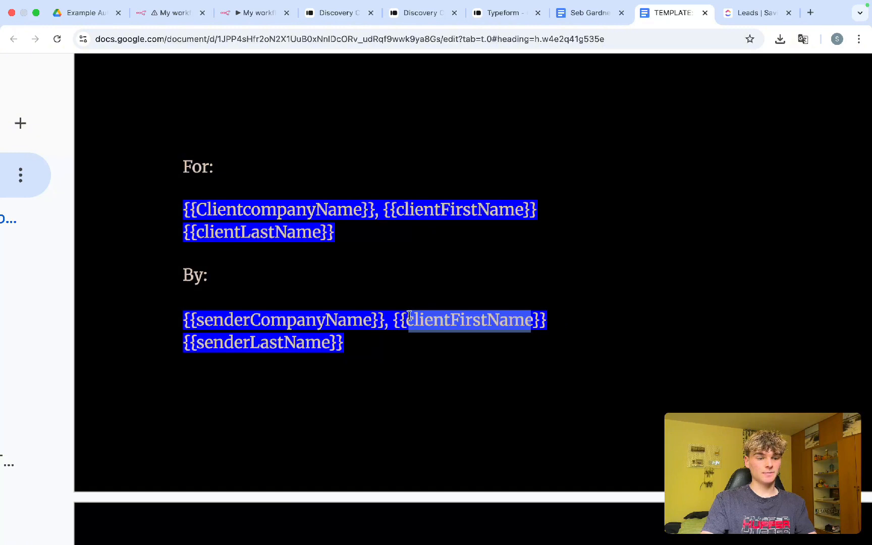
click(358, 323)
drag(407, 318, 537, 319)
click(400, 206)
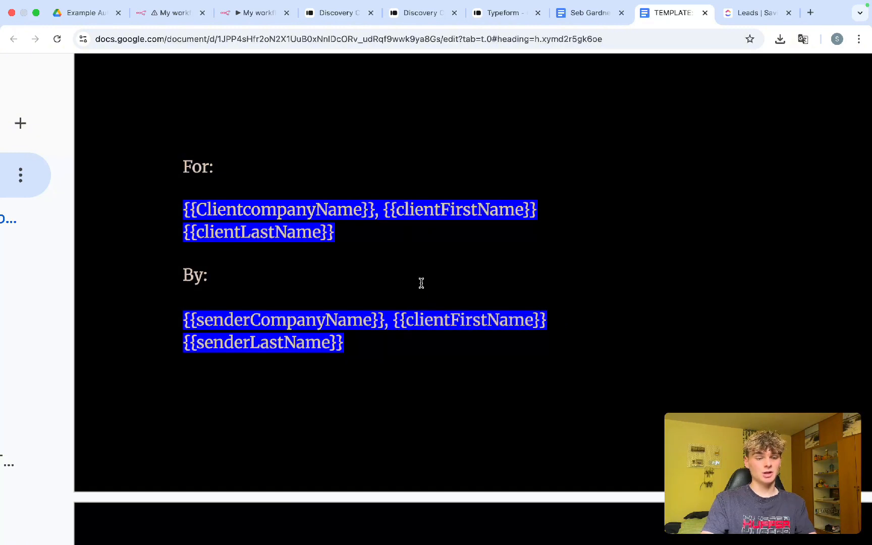
drag(451, 319, 407, 319)
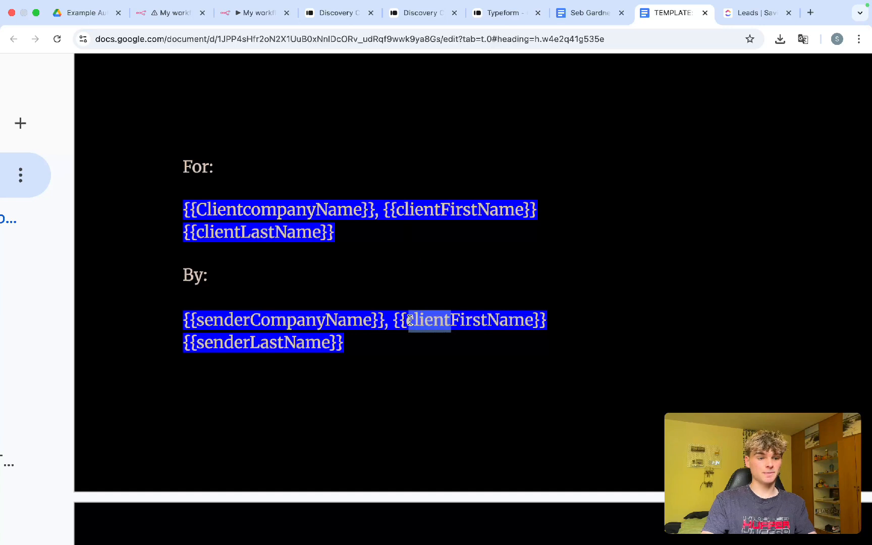
text(sender)
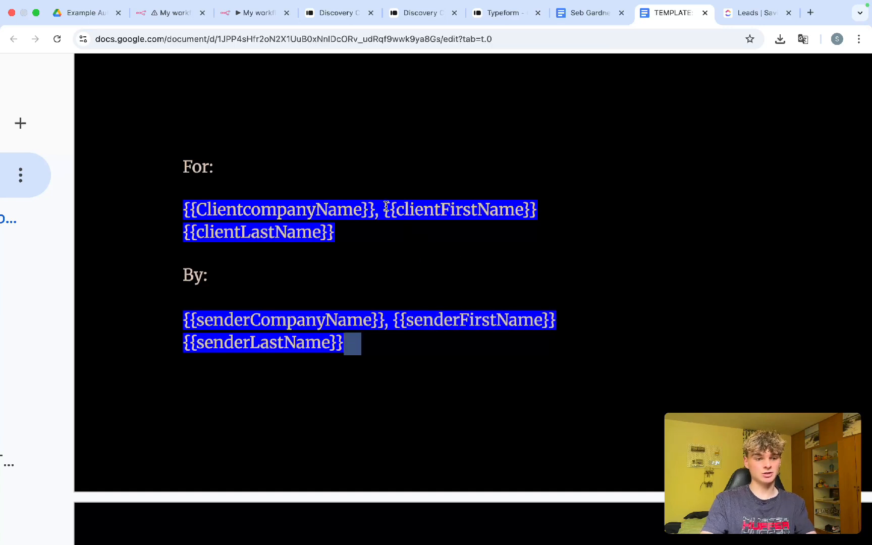
drag(398, 208, 504, 207)
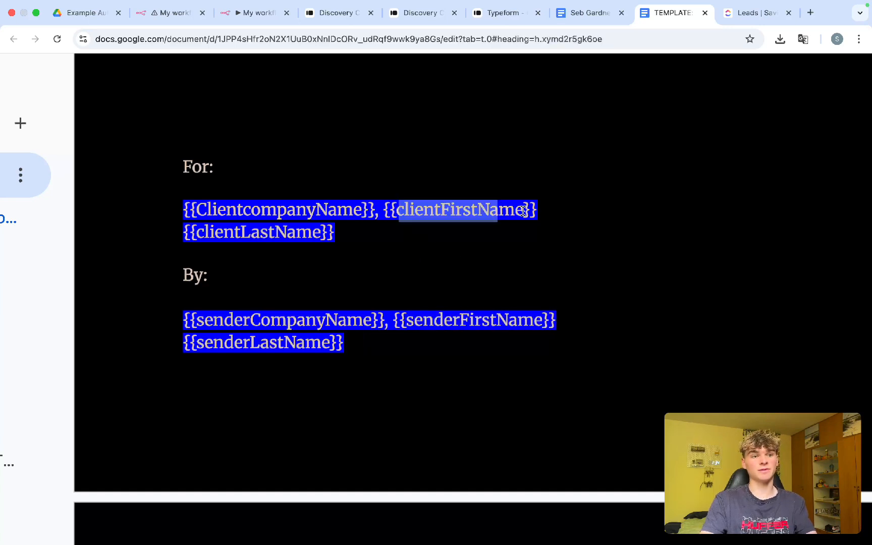
Step: Scroll the TEMPLATE: Proposal SaviFlow doc through to the Pricing page checking every {{placeholder}}, then return to n8n
click(425, 261)
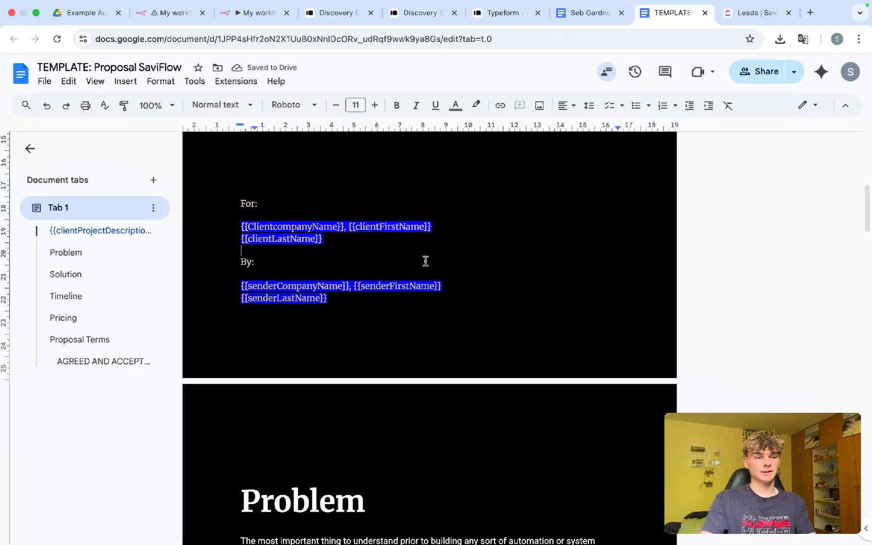
scroll(426, 261, up, 8)
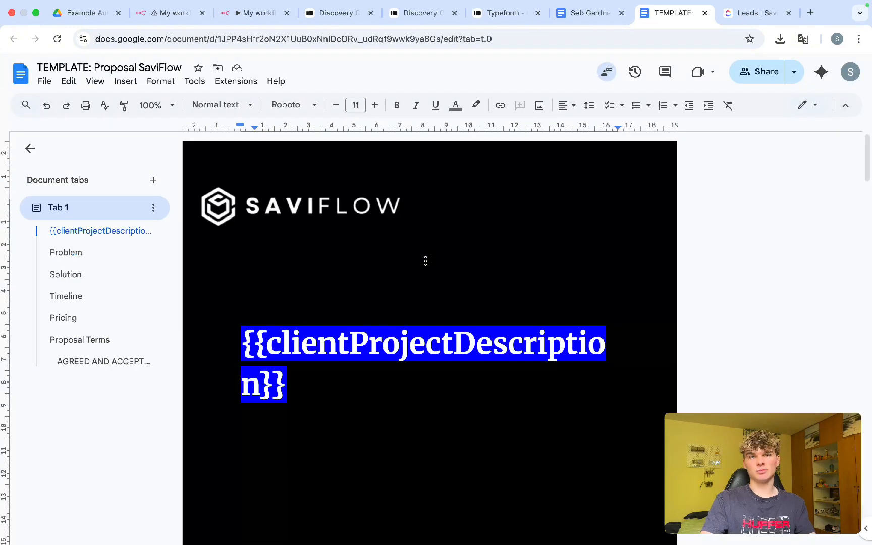
scroll(318, 297, down, 1)
scroll(318, 298, down, 3)
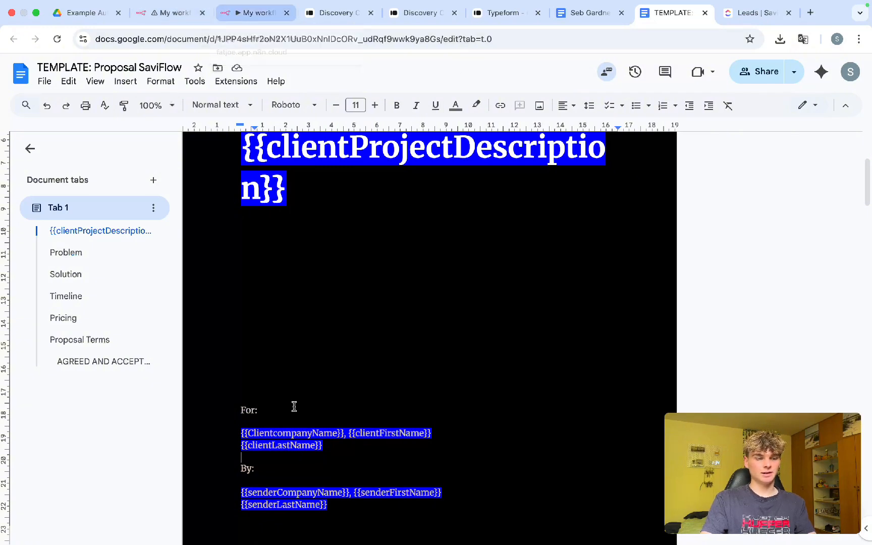
scroll(294, 407, down, 20)
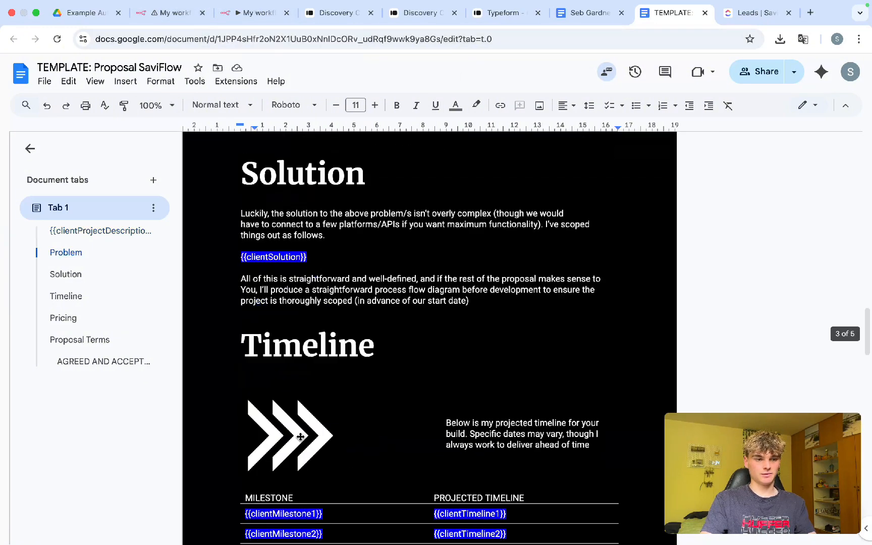
scroll(300, 436, down, 7)
scroll(305, 382, down, 12)
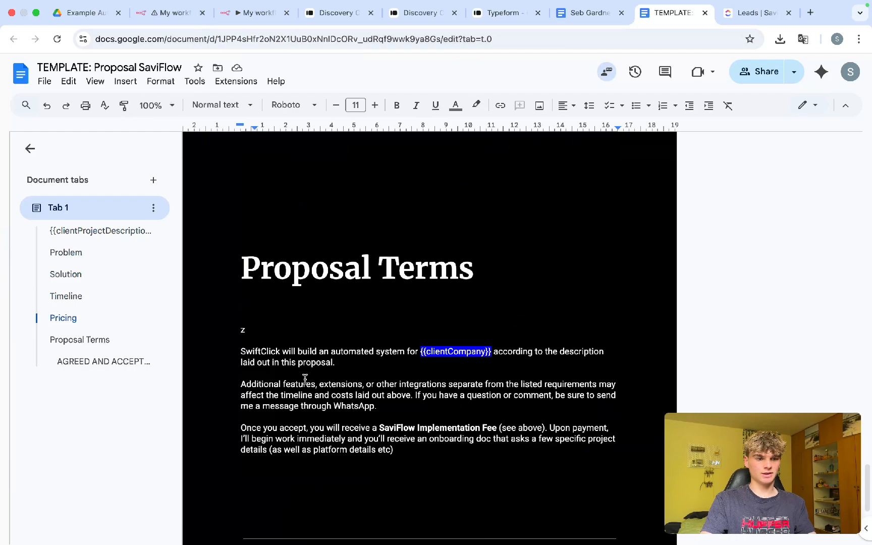
scroll(304, 379, down, 5)
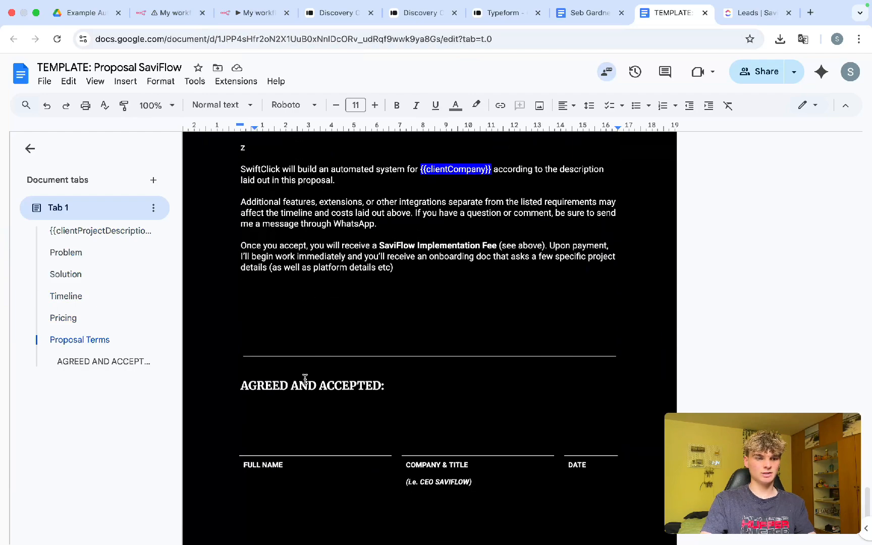
scroll(305, 379, up, 9)
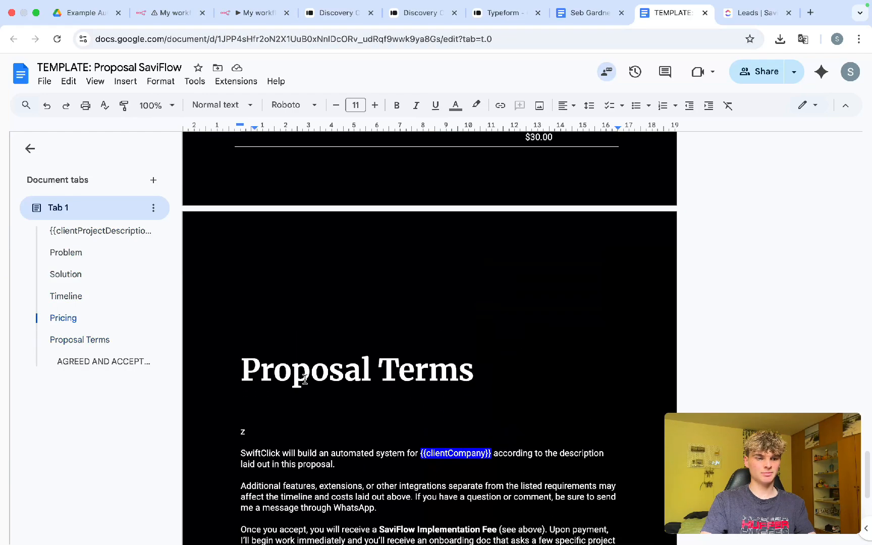
scroll(305, 379, up, 5)
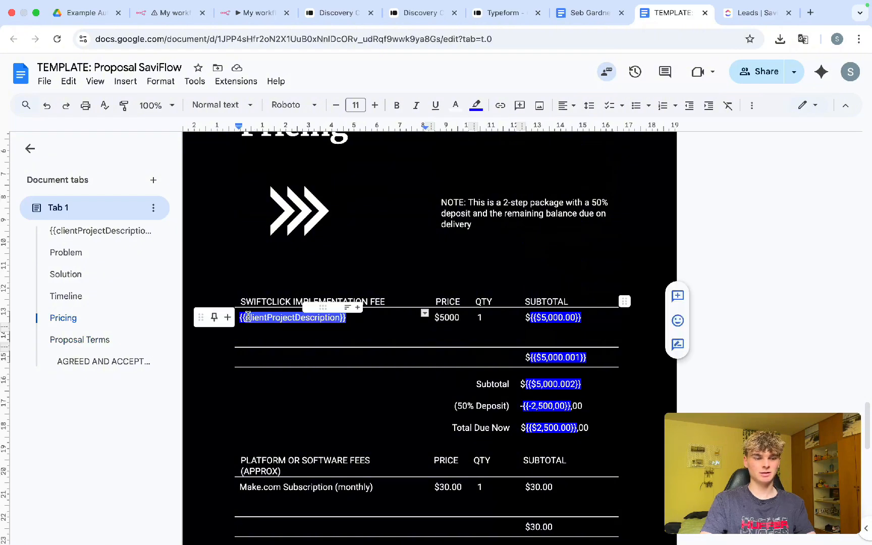
click(263, 241)
scroll(229, 219, up, 10)
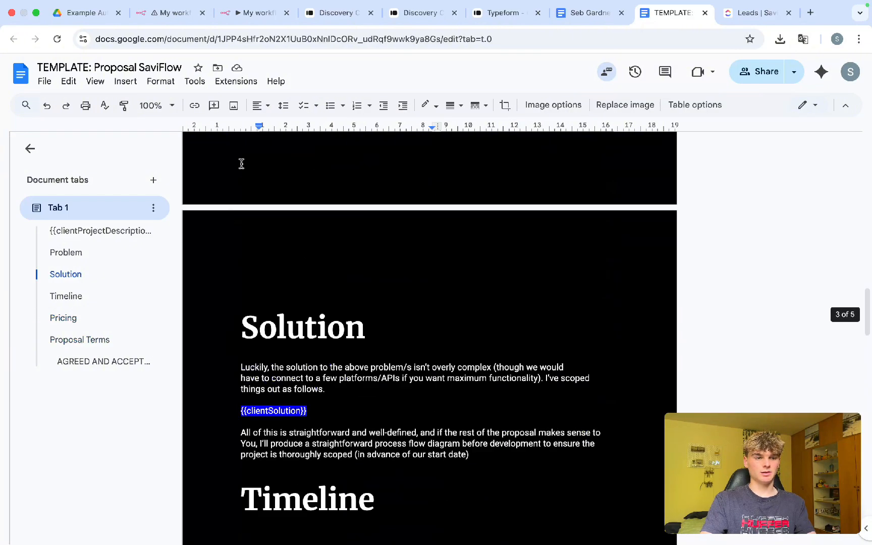
click(255, 23)
Step: Add a Google Drive 'Search files and folders' step after the OpenAI node
scroll(332, 241, left, 3)
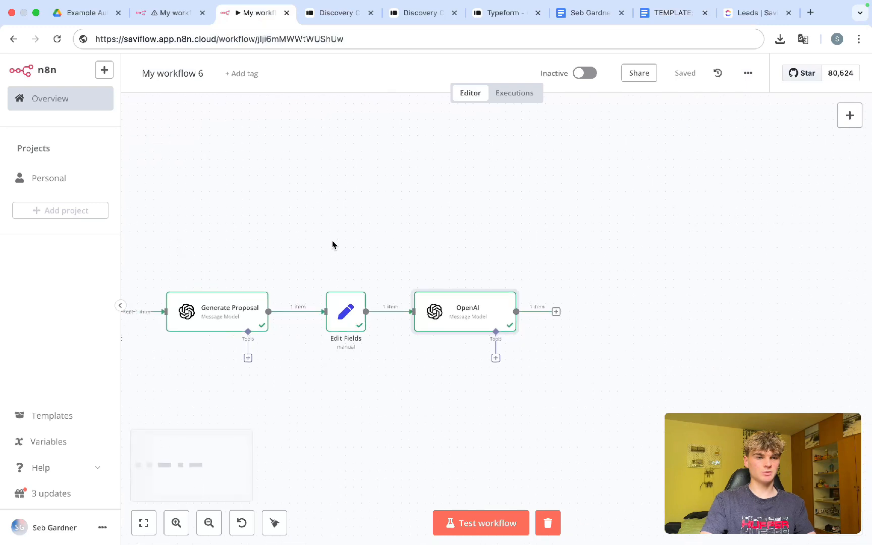
scroll(332, 244, right, 3)
click(492, 307)
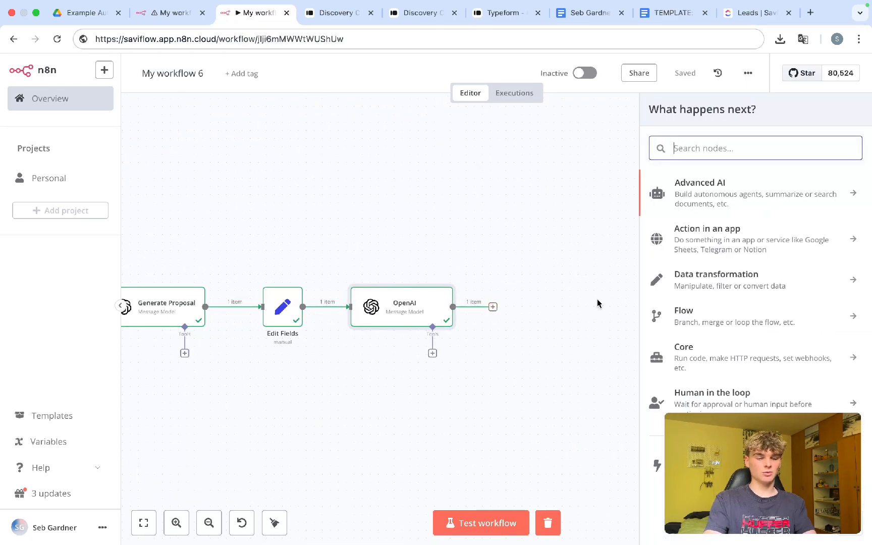
text(drive)
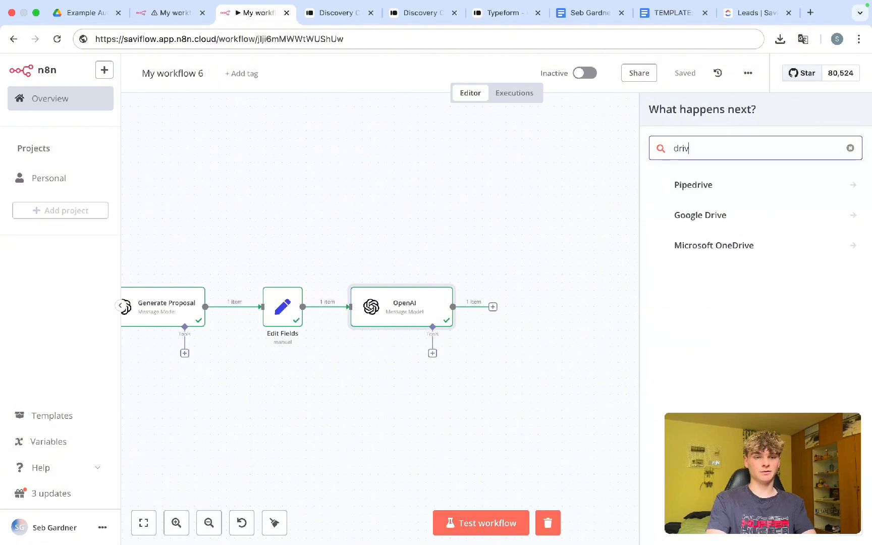
click(706, 220)
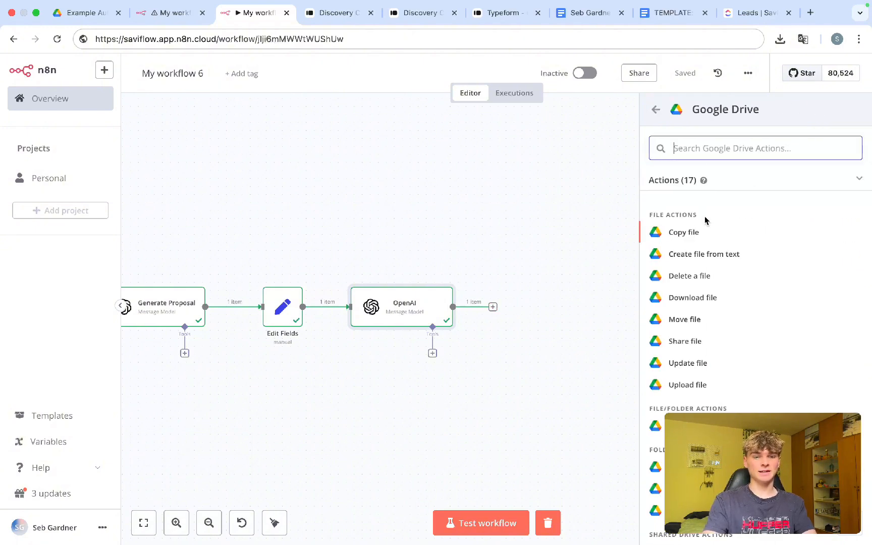
text(get)
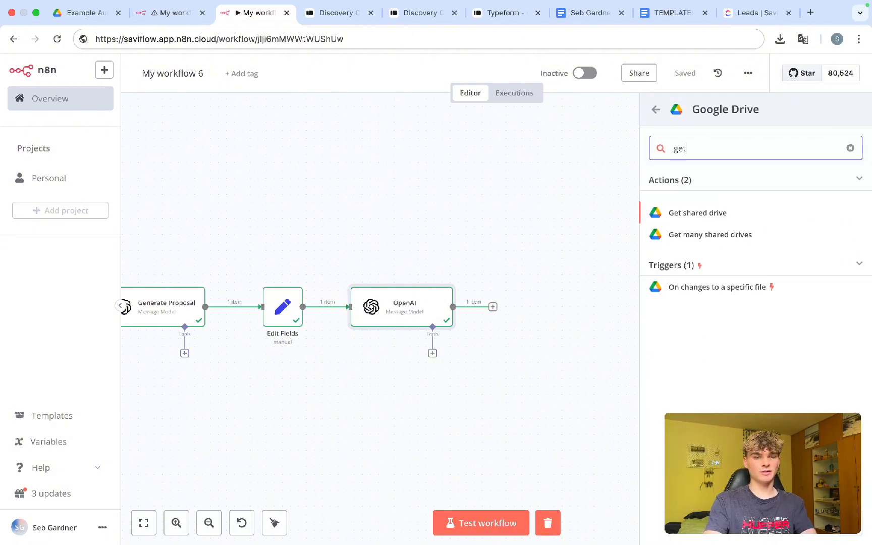
key(BackSpace)
key(BackSpace)
key(BackSpace)
key(BackSpace)
key(BackSpace)
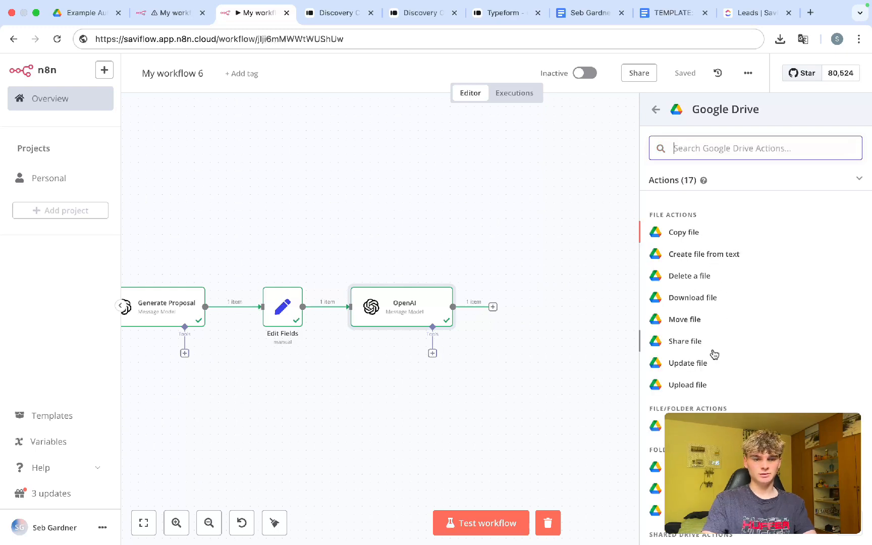
scroll(712, 365, down, 5)
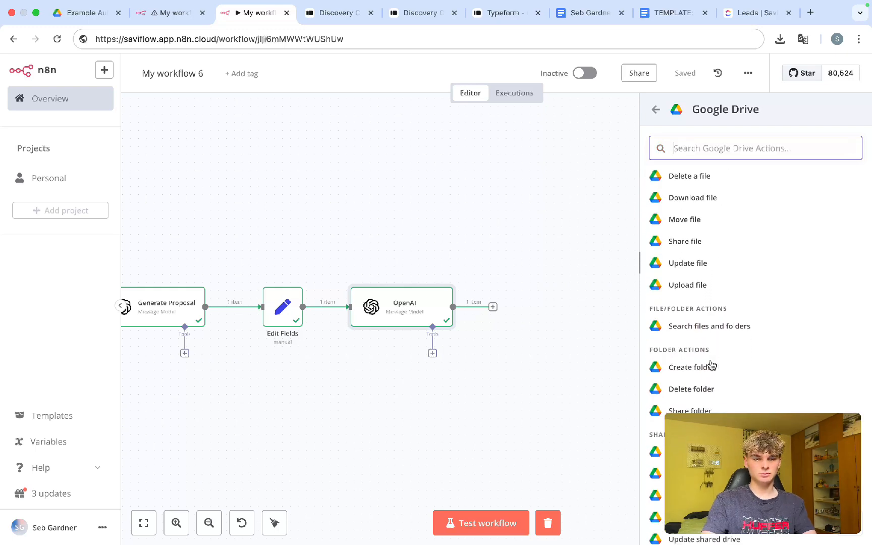
click(720, 294)
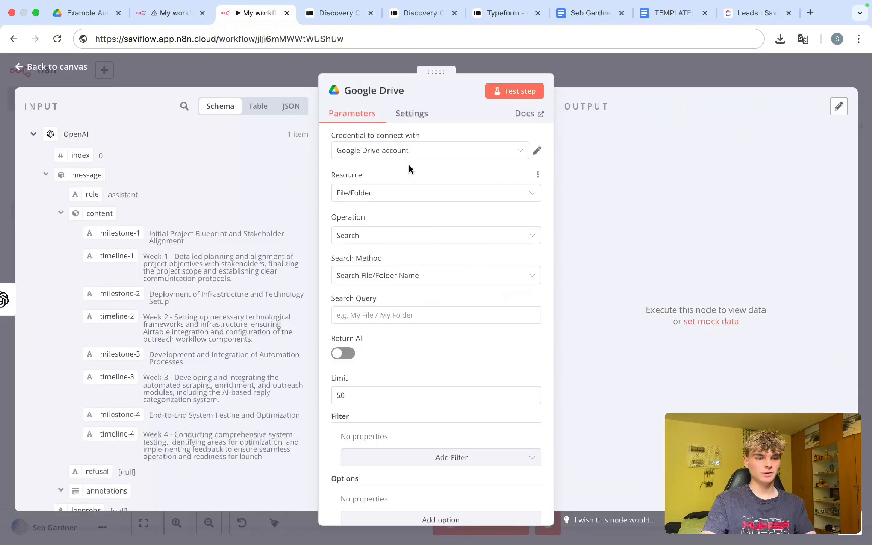
Step: Review the client ID in the Google Drive credential's settings
click(537, 152)
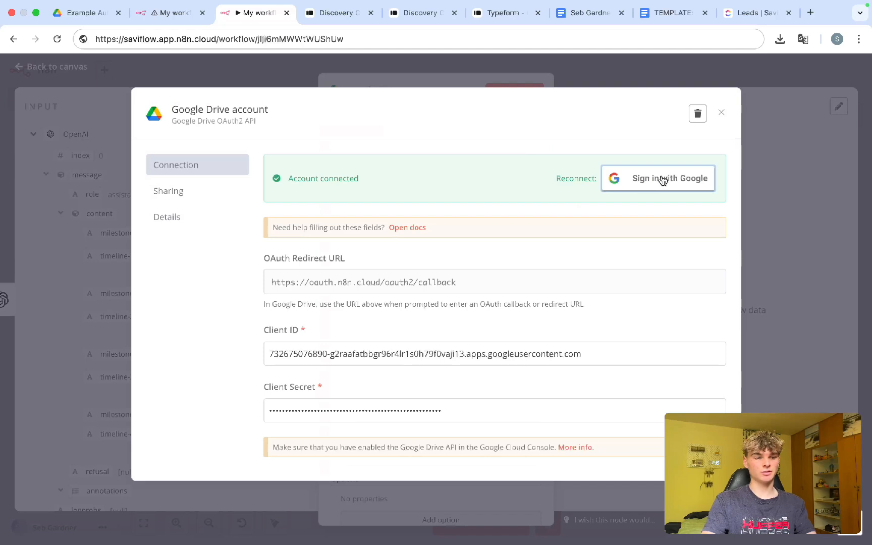
scroll(566, 302, down, 2)
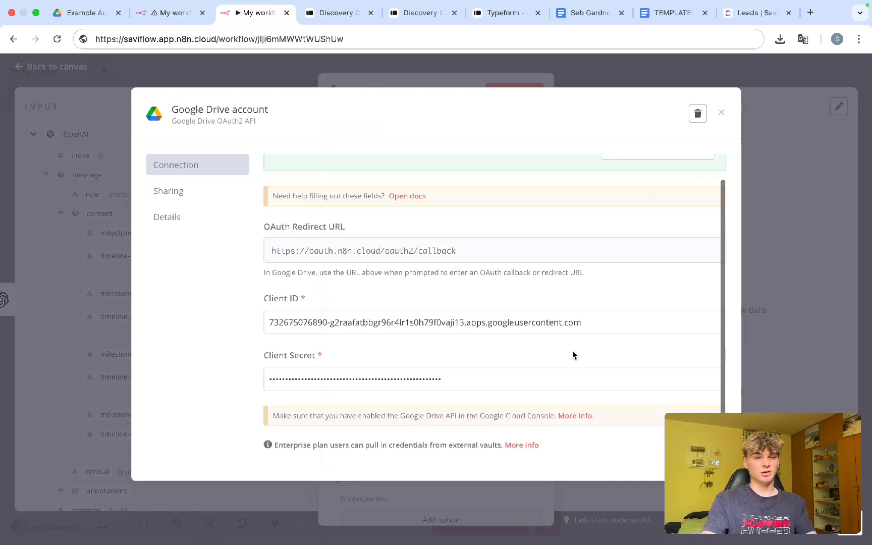
scroll(572, 354, down, 2)
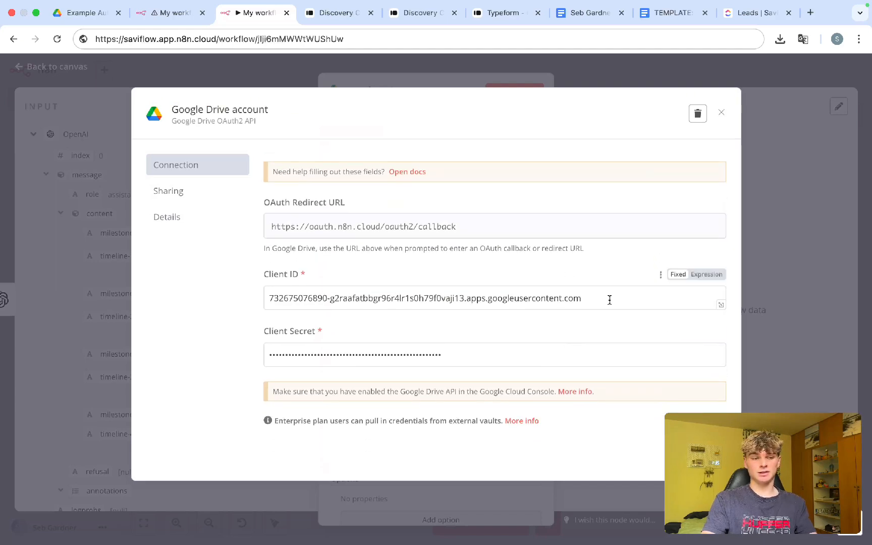
drag(610, 299, 270, 298)
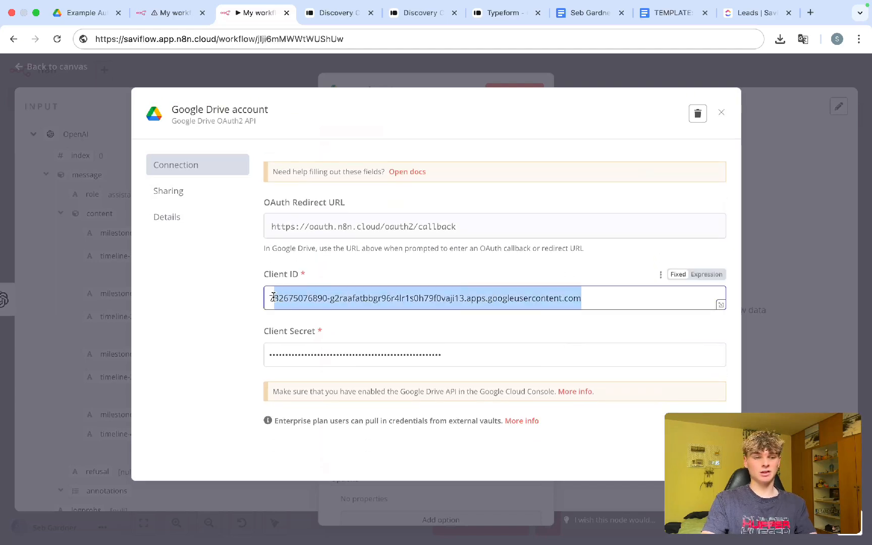
click(457, 342)
click(722, 112)
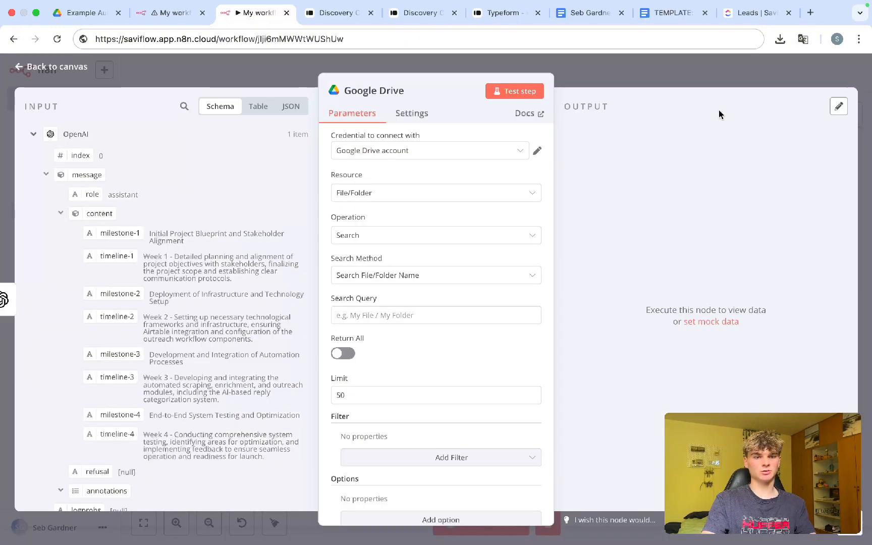
scroll(473, 261, down, 1)
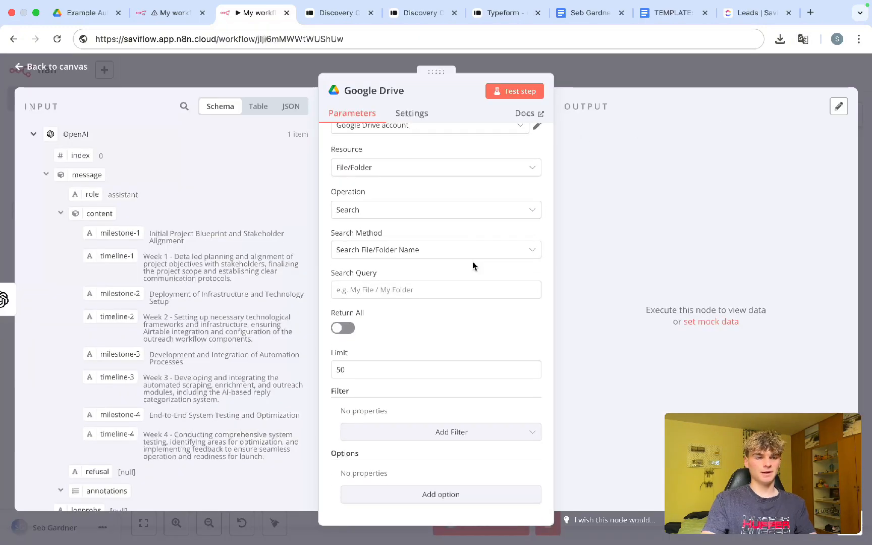
scroll(389, 296, up, 1)
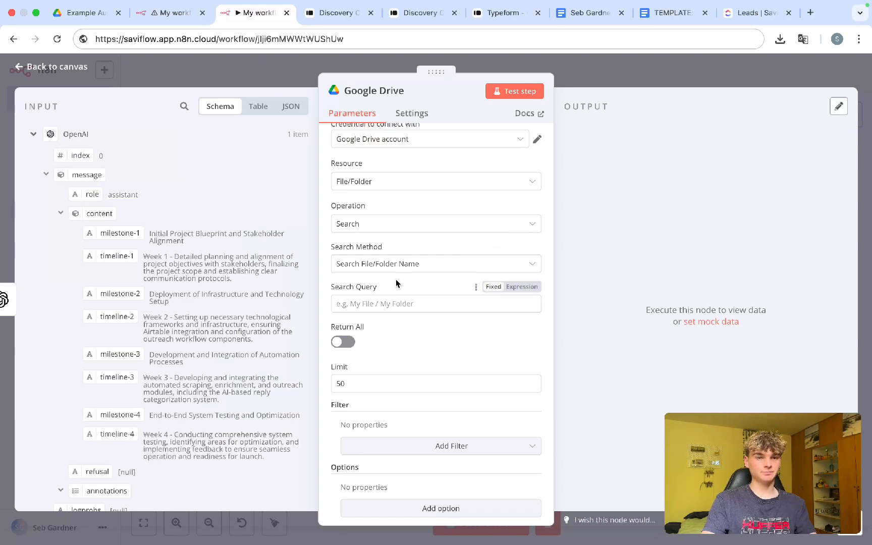
Step: Keep the Search operation with search by file or folder name
click(391, 267)
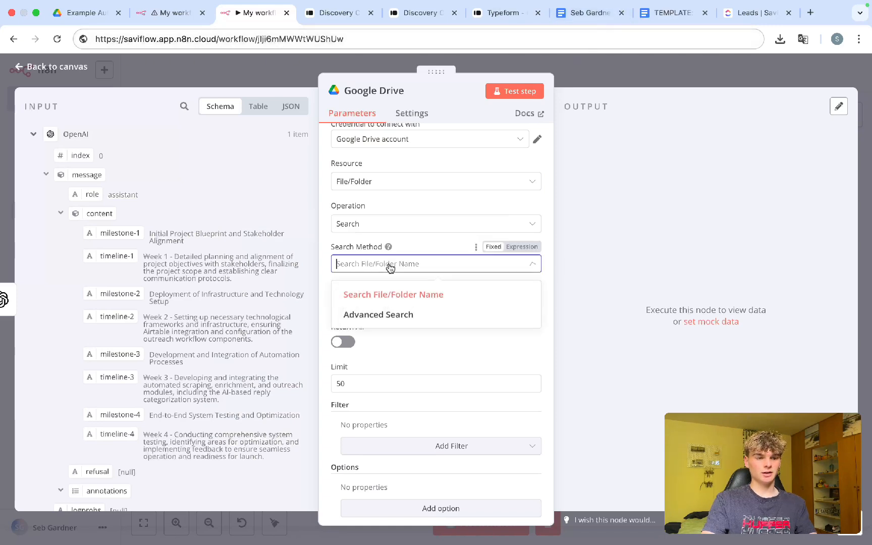
click(425, 247)
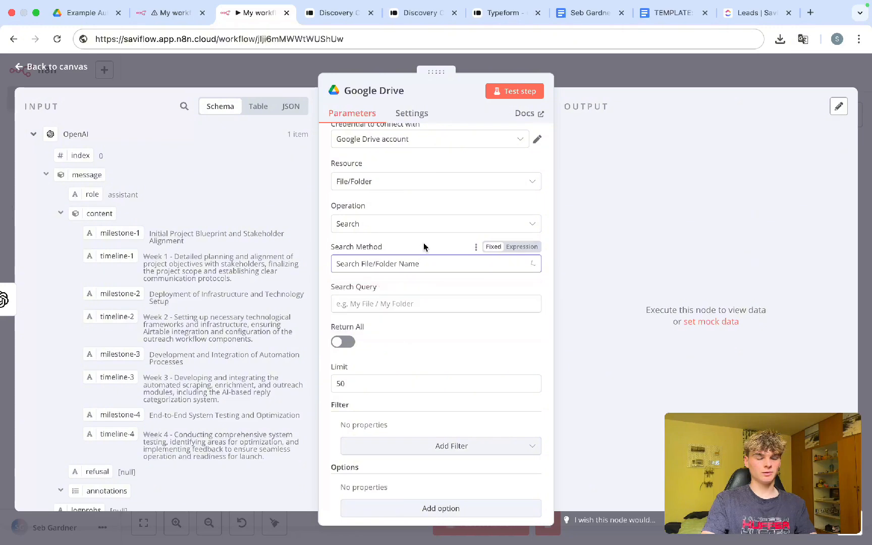
click(406, 229)
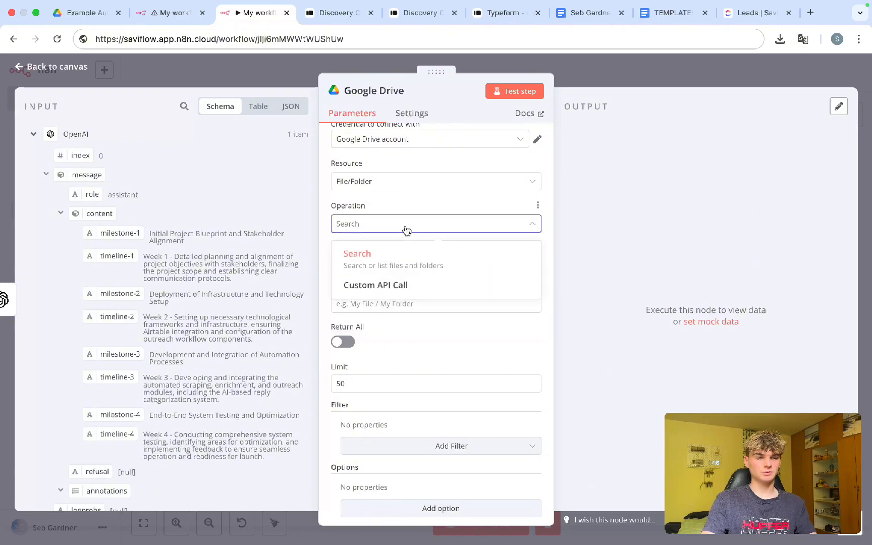
click(408, 202)
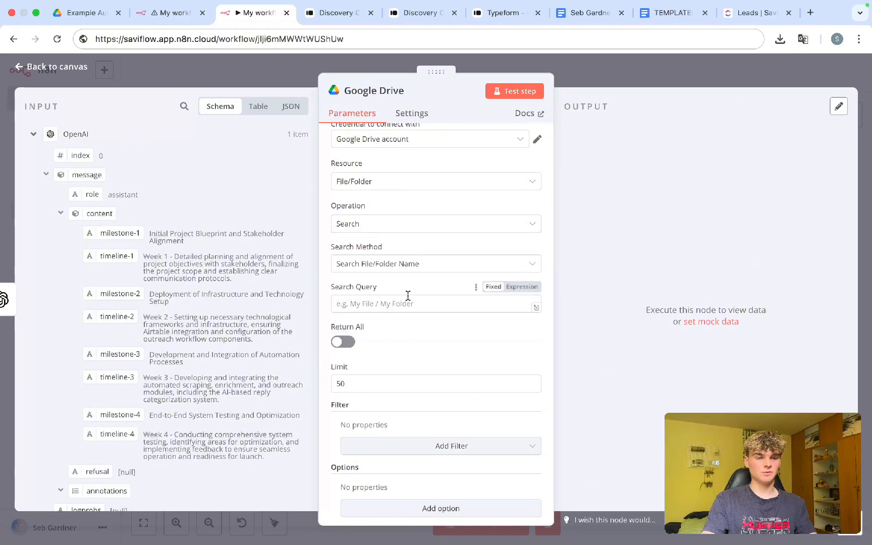
Step: Set the Search Query to the copied doc title 'TEMPLATE: Proposal SaviFlow' and close the node
click(674, 15)
click(110, 68)
key(super+c)
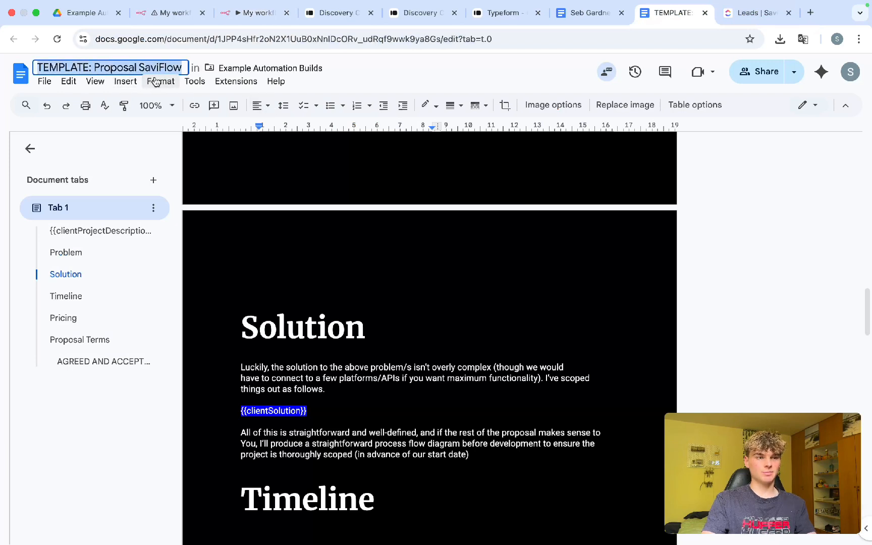
click(239, 18)
click(381, 307)
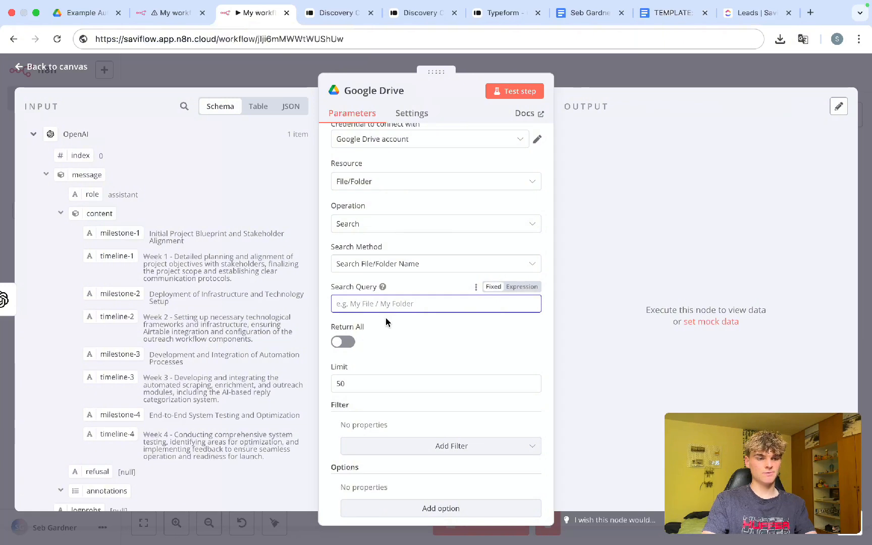
key(super+v)
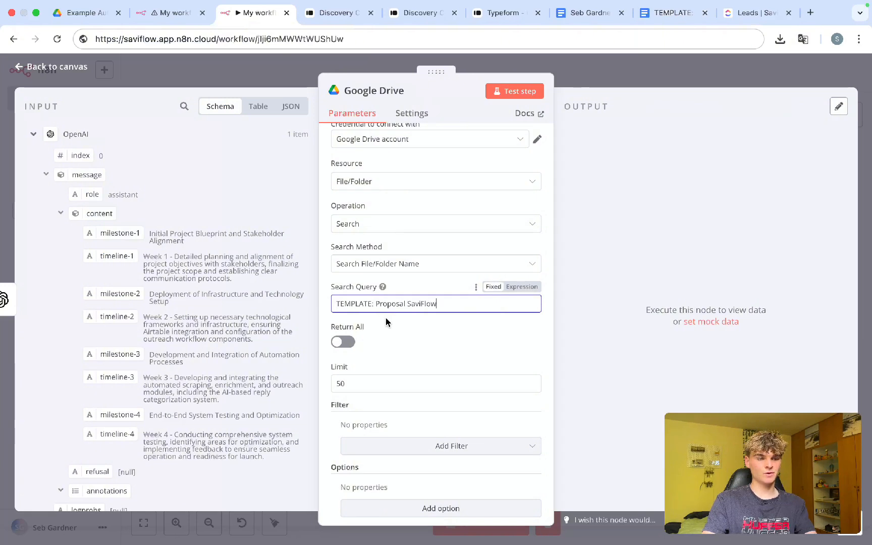
click(385, 318)
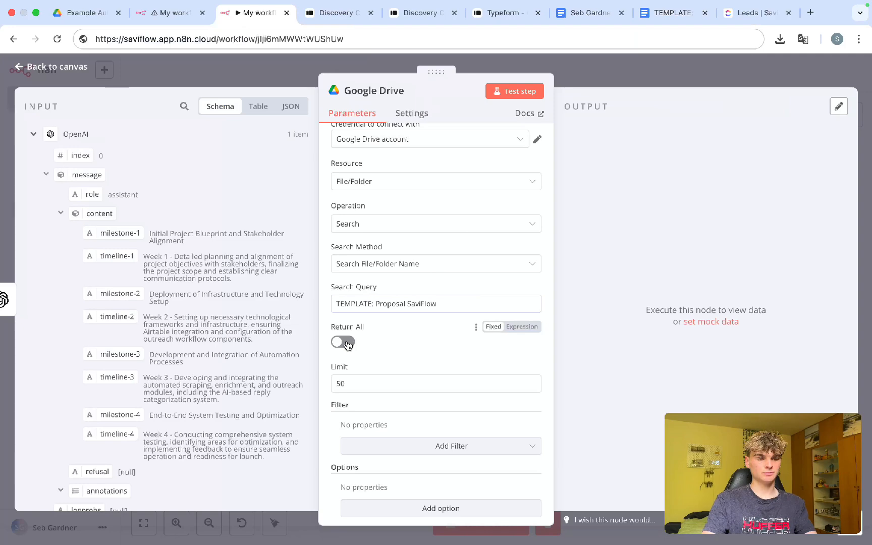
scroll(347, 345, down, 1)
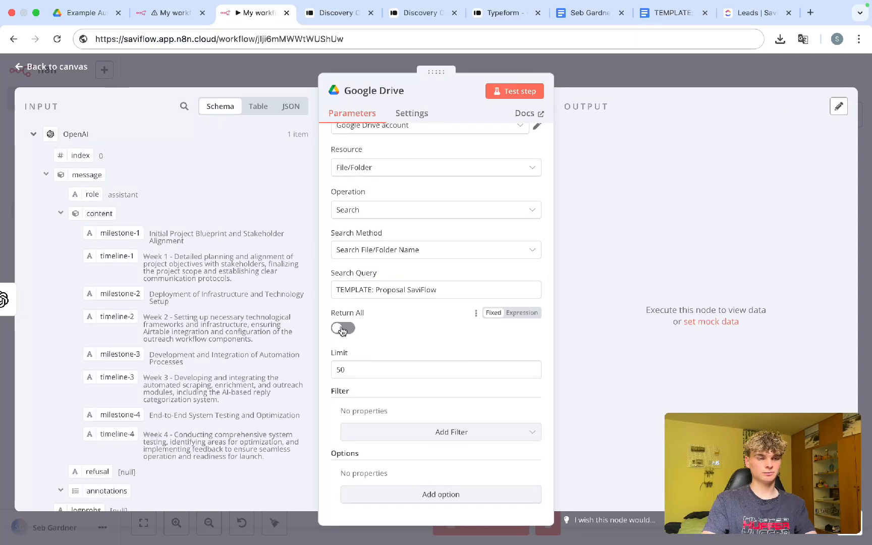
key(Escape)
Step: Test-run the workflow and compare the Google Drive output's file id and name with the template doc
key(super+Return)
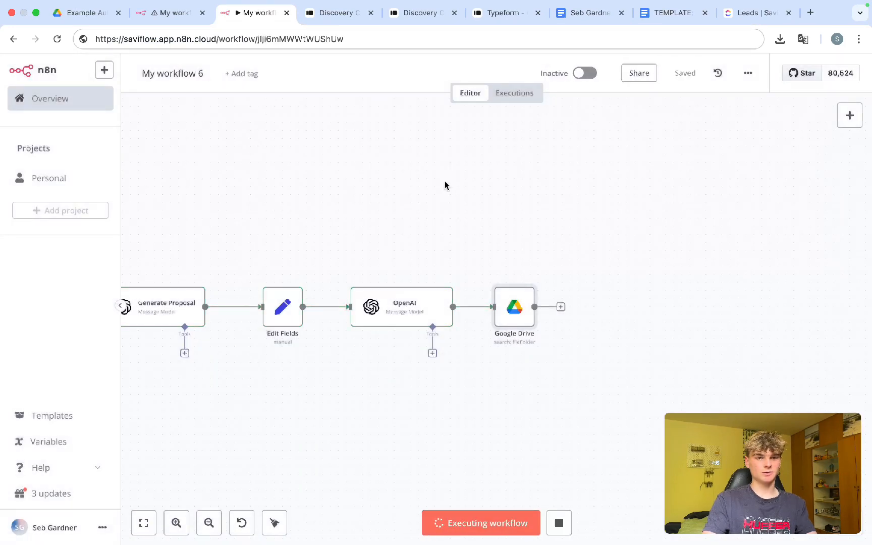
scroll(376, 349, left, 3)
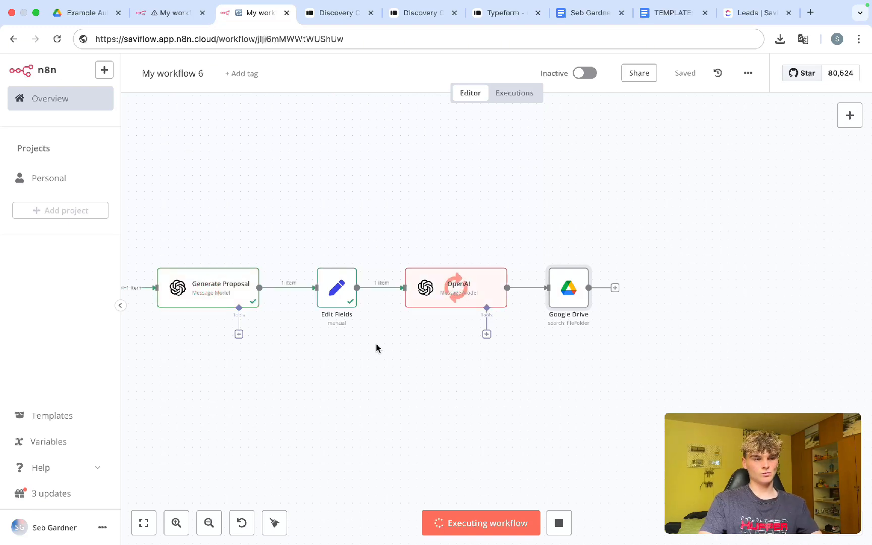
double_click(566, 298)
drag(591, 182, 644, 181)
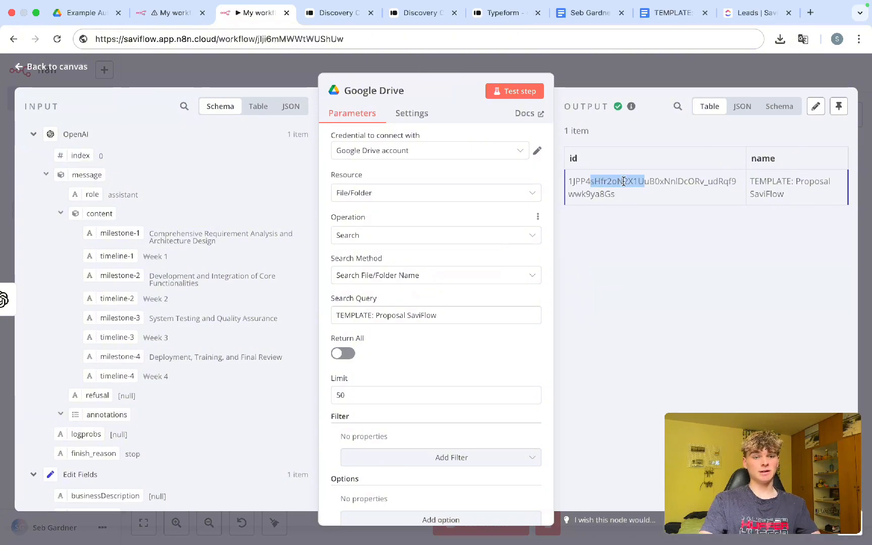
click(661, 18)
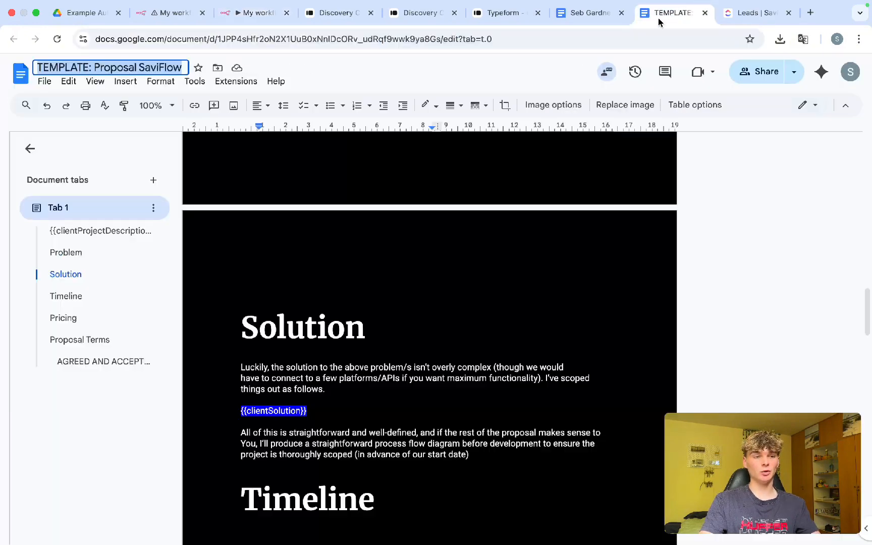
click(336, 327)
scroll(336, 327, up, 15)
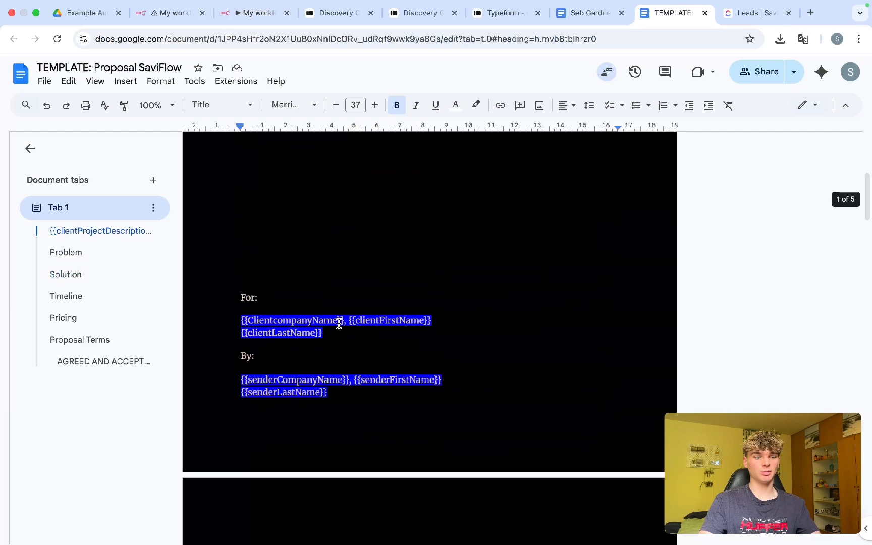
click(265, 9)
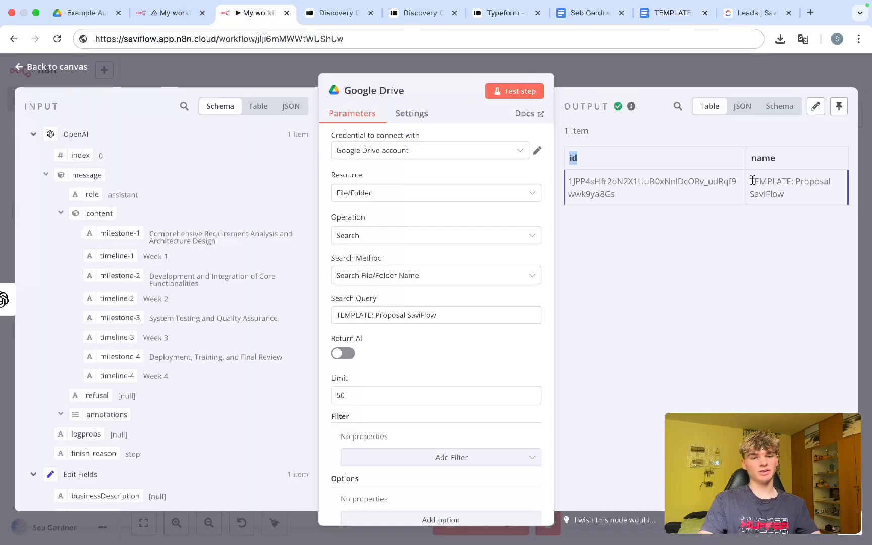
drag(752, 180, 790, 185)
Step: Add a Google Docs 'Get document' step after Google Drive
click(602, 81)
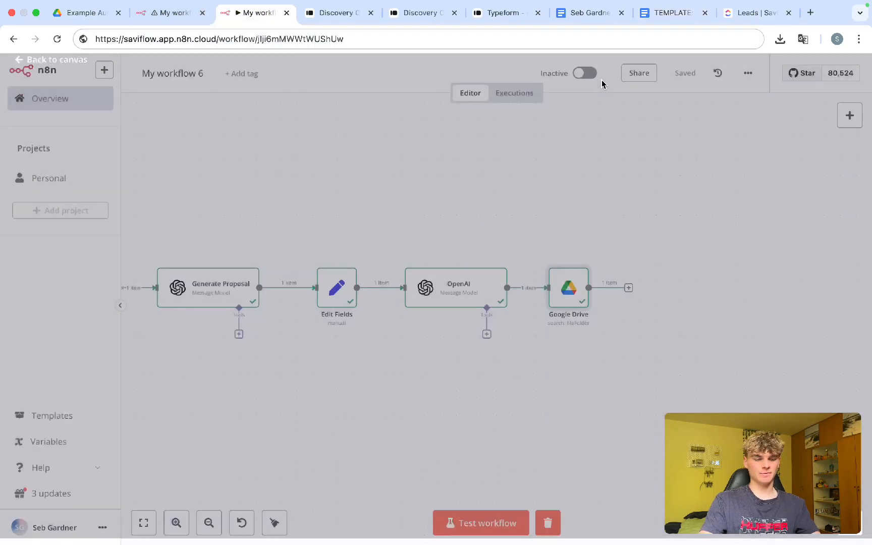
scroll(564, 361, right, 5)
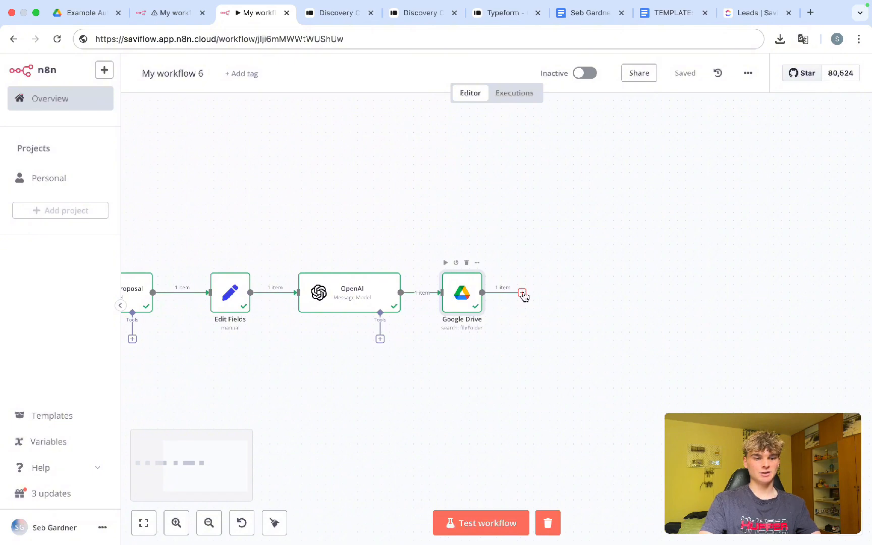
click(522, 294)
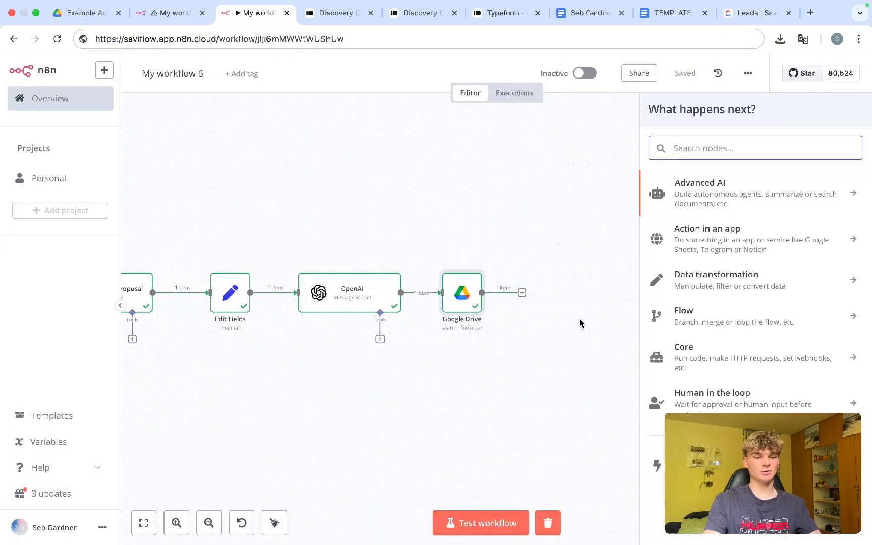
text(docs)
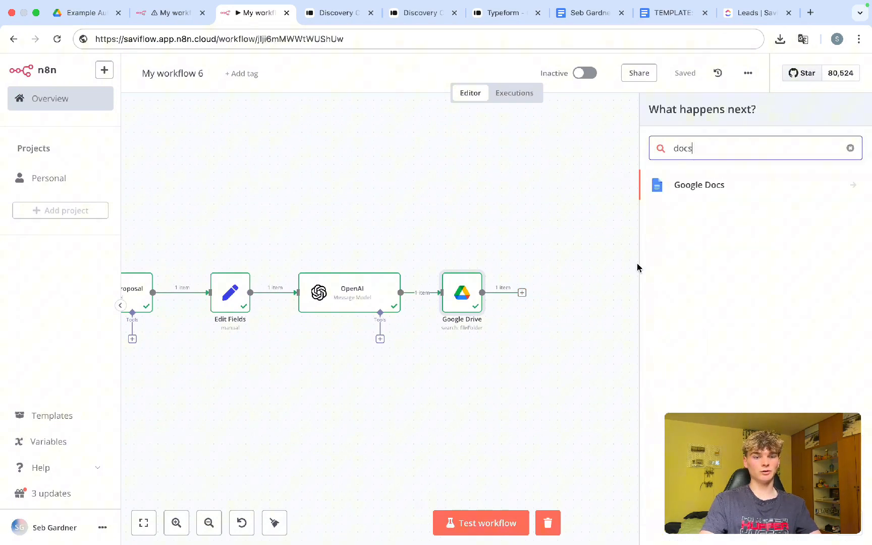
click(693, 190)
click(701, 234)
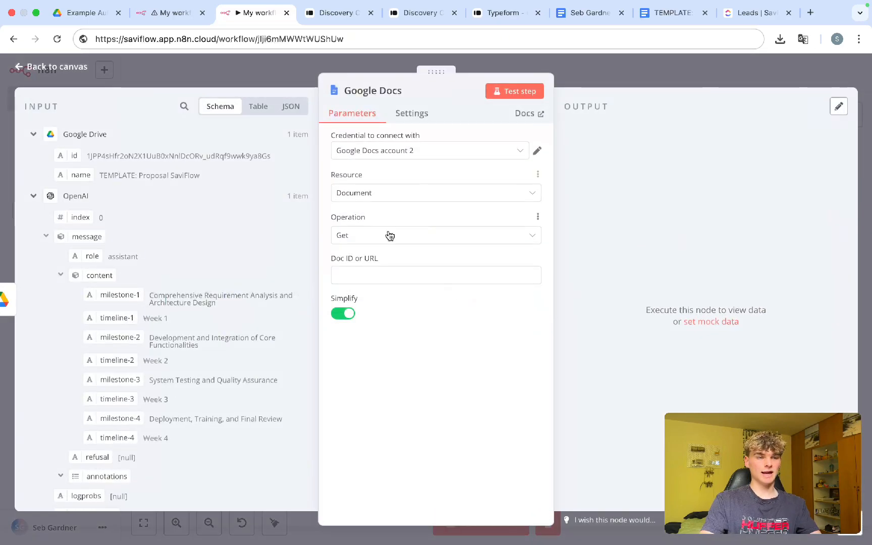
Step: Map the Google Drive id into Doc ID as {{ $json.id }} and save the workflow
click(366, 273)
drag(336, 256, 370, 269)
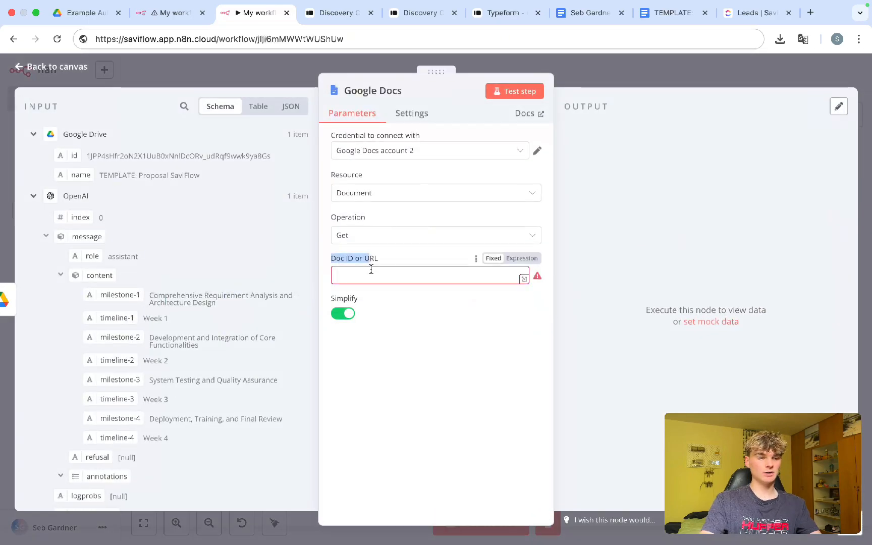
click(367, 271)
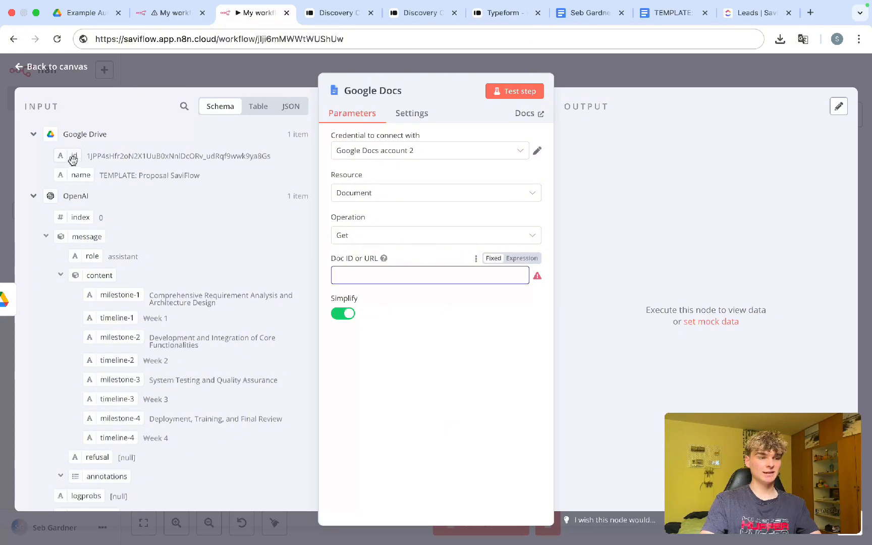
drag(66, 158, 347, 281)
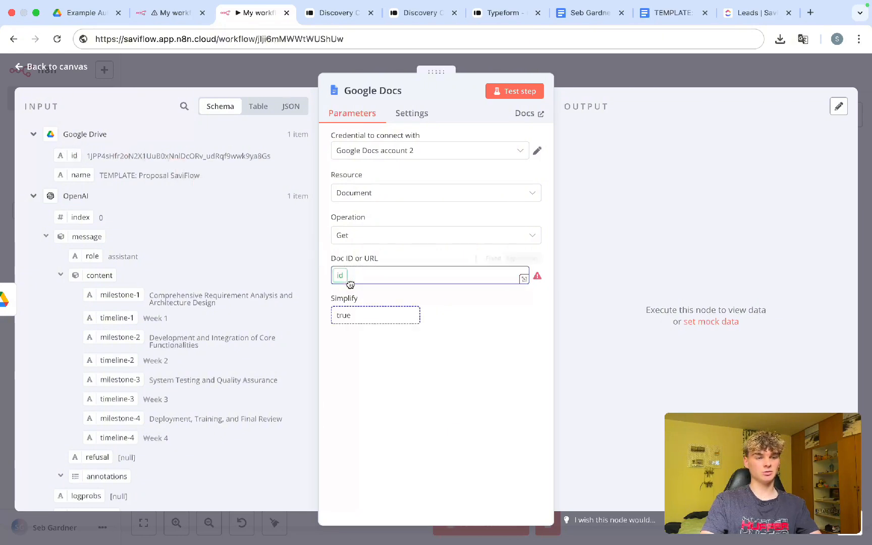
drag(347, 280, 349, 279)
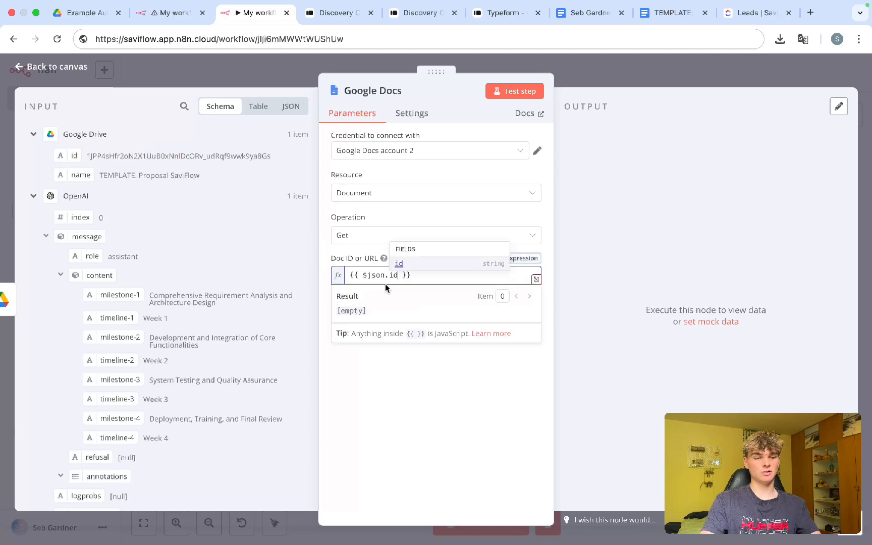
click(431, 379)
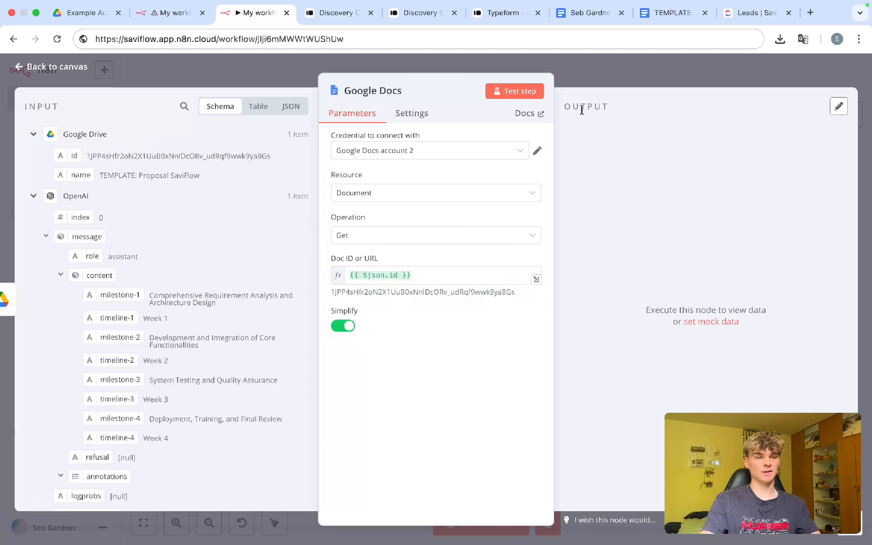
click(577, 78)
key(ctrl+s)
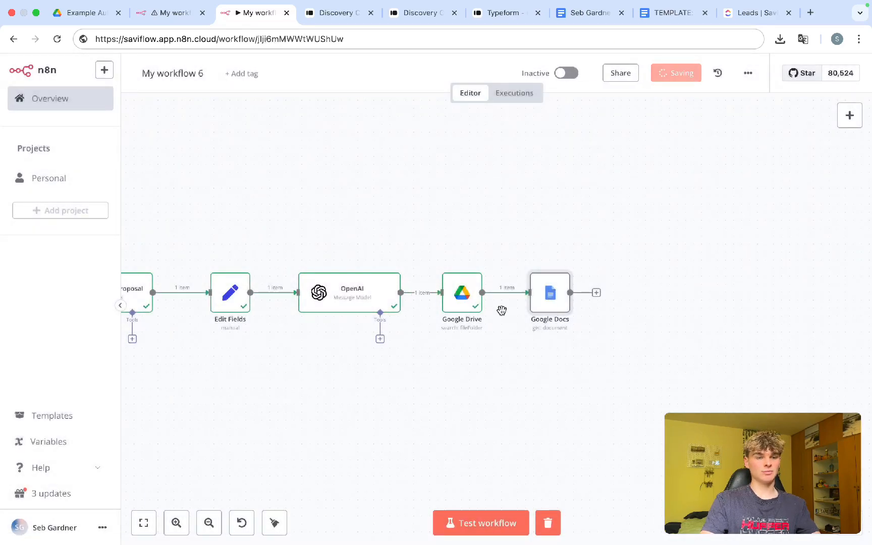
click(671, 13)
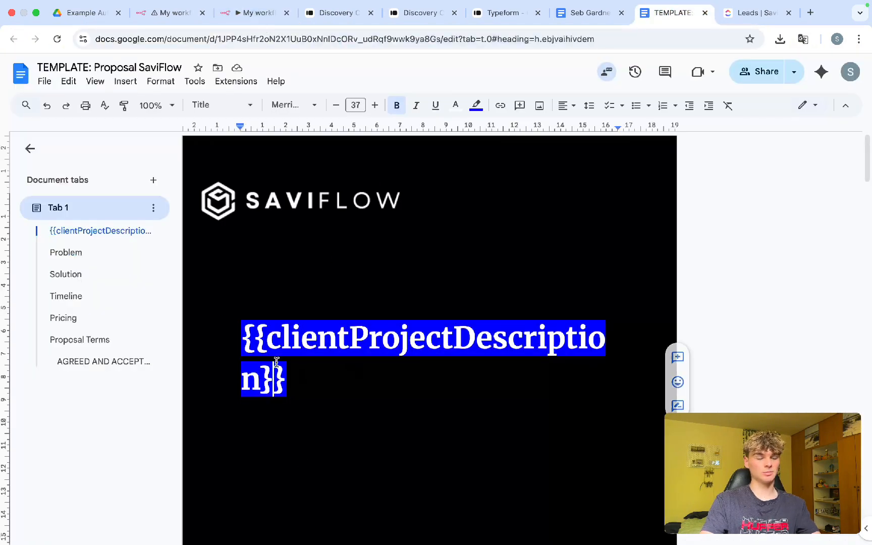
click(242, 13)
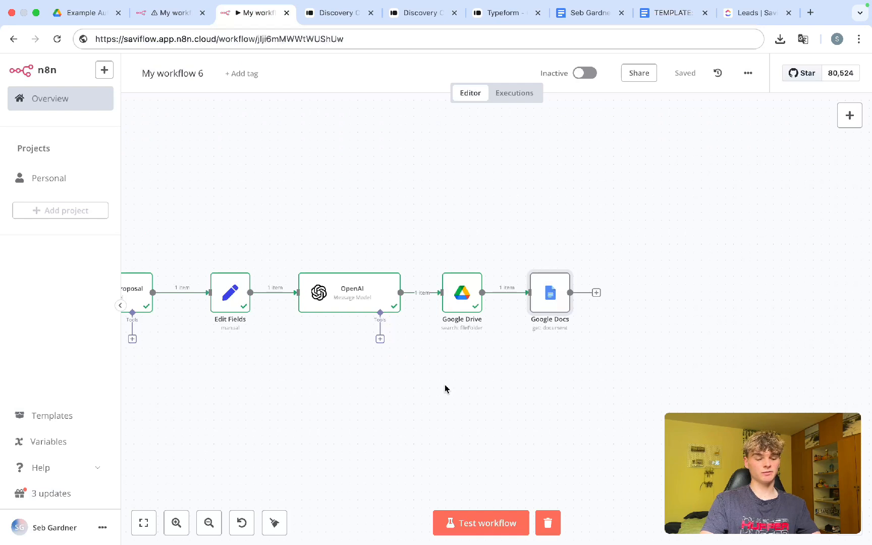
Step: Run a test of the whole workflow with Ctrl+Enter
scroll(444, 389, left, 2)
scroll(445, 389, down, 2)
scroll(445, 389, left, 1)
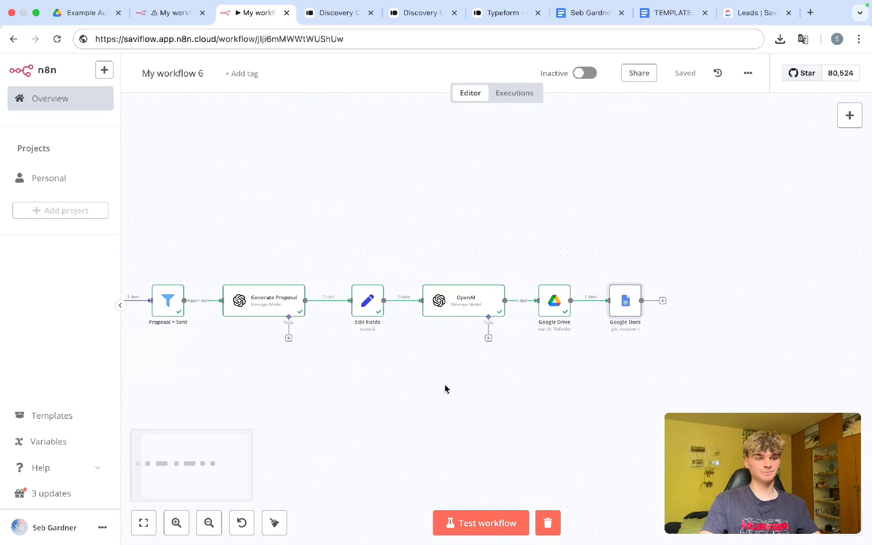
scroll(444, 389, left, 2)
scroll(445, 389, up, 3)
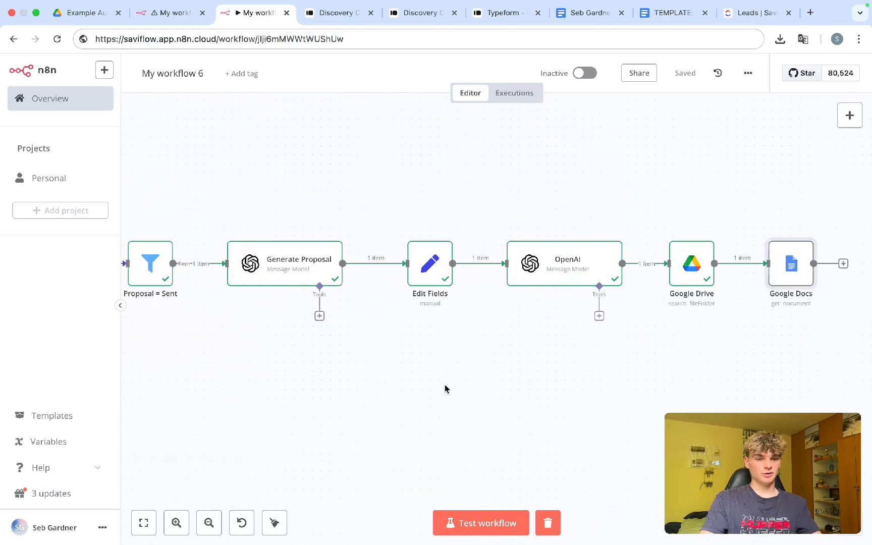
key(ctrl+Return)
scroll(506, 372, right, 5)
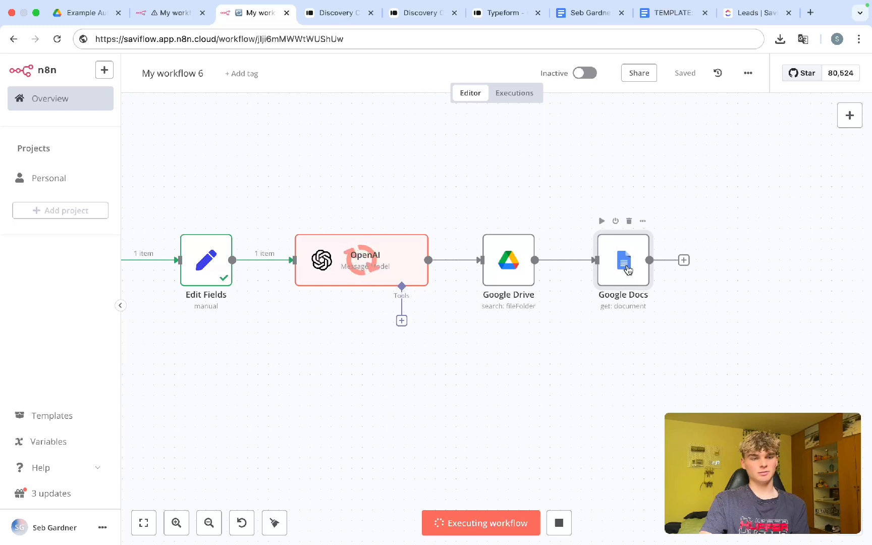
scroll(666, 286, right, 3)
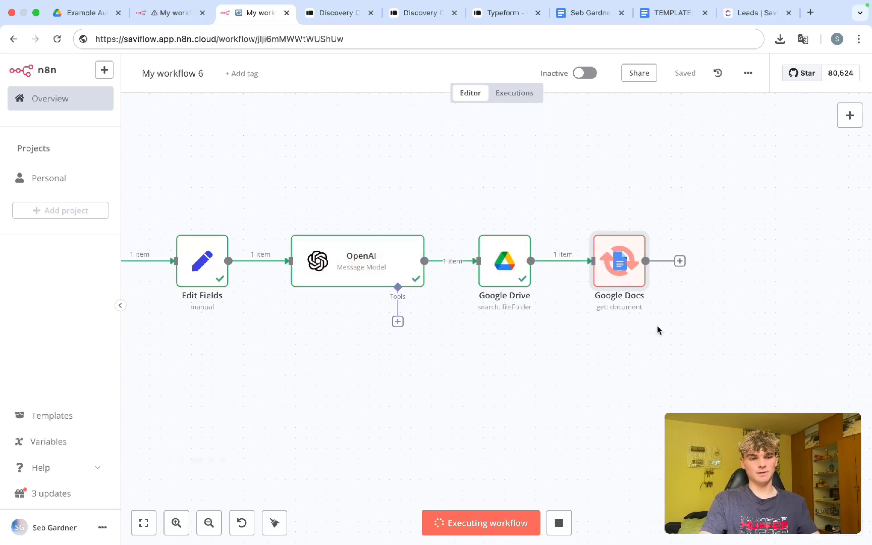
Step: Inspect the Google Docs step's output for the template text and placeholders
double_click(549, 279)
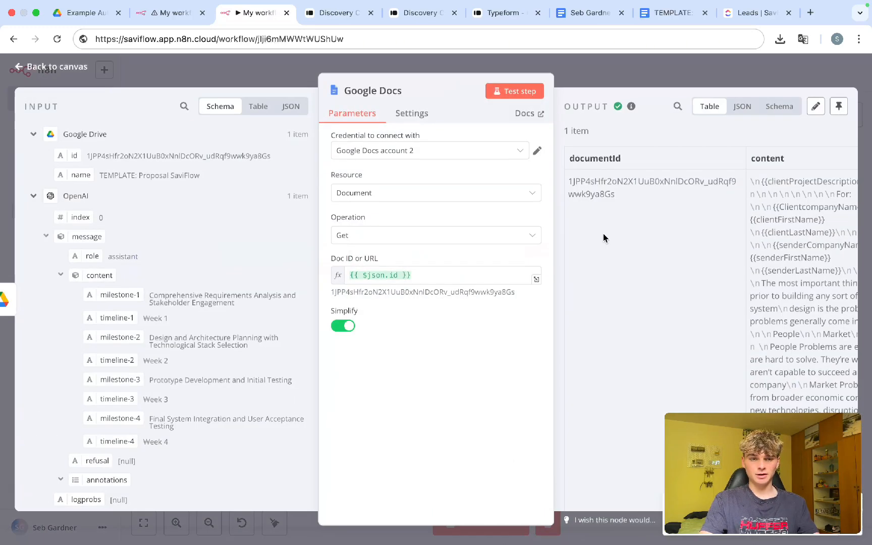
scroll(636, 217, right, 3)
drag(691, 182, 767, 434)
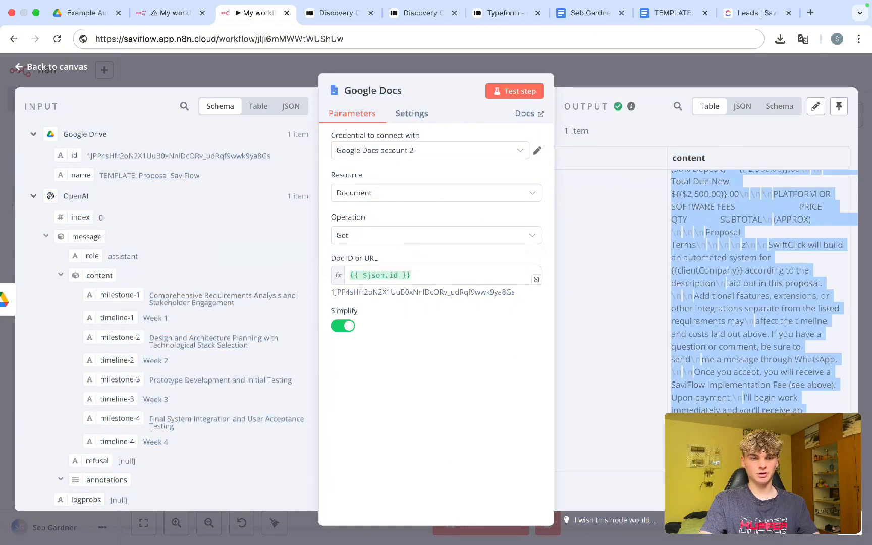
scroll(760, 291, up, 10)
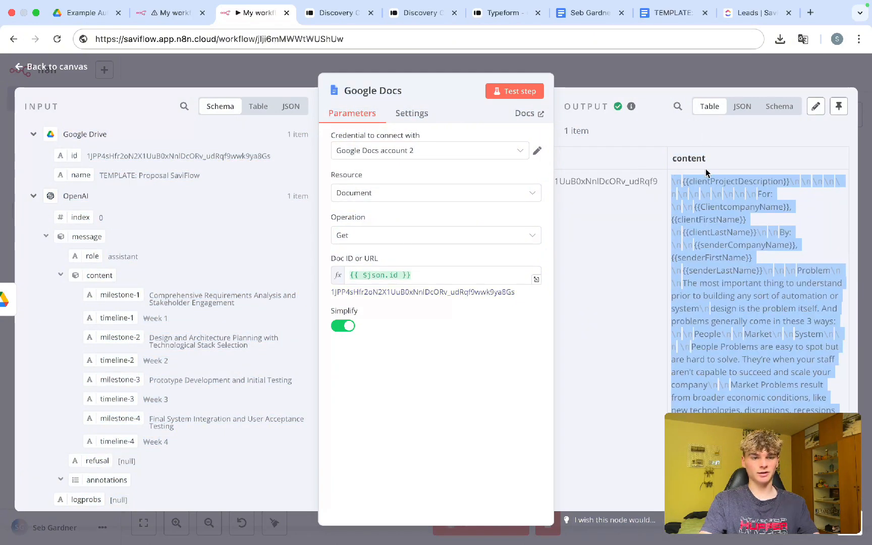
click(632, 72)
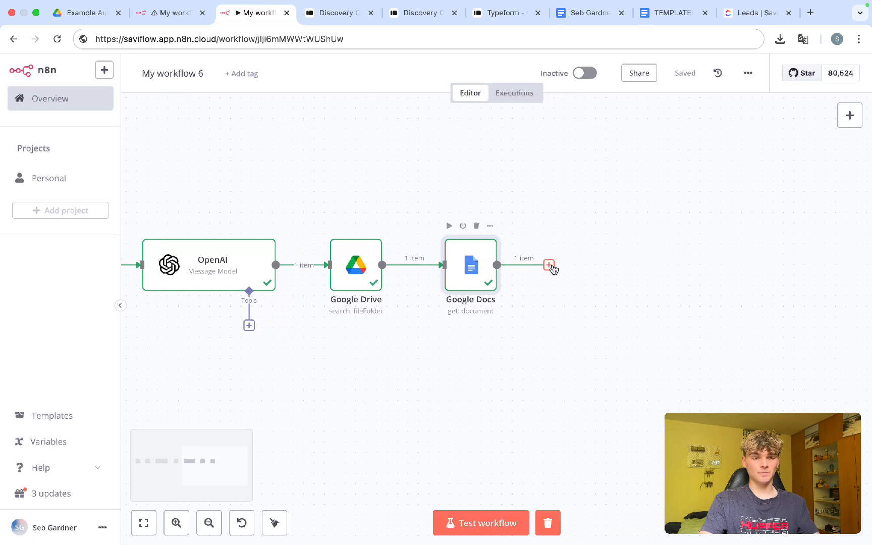
Step: Add a Google Docs 'Update document' step with its document ID mapped from the fetched documentId
click(549, 265)
text(docs)
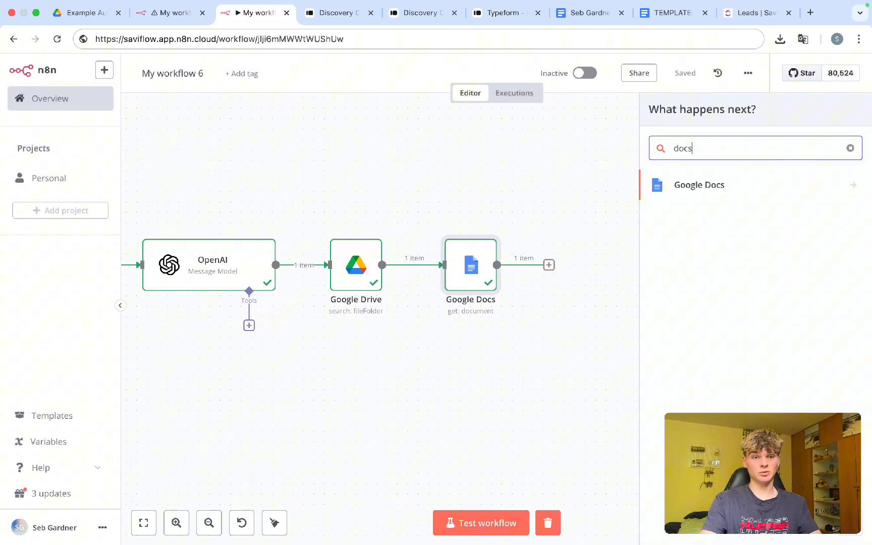
click(715, 198)
text(up)
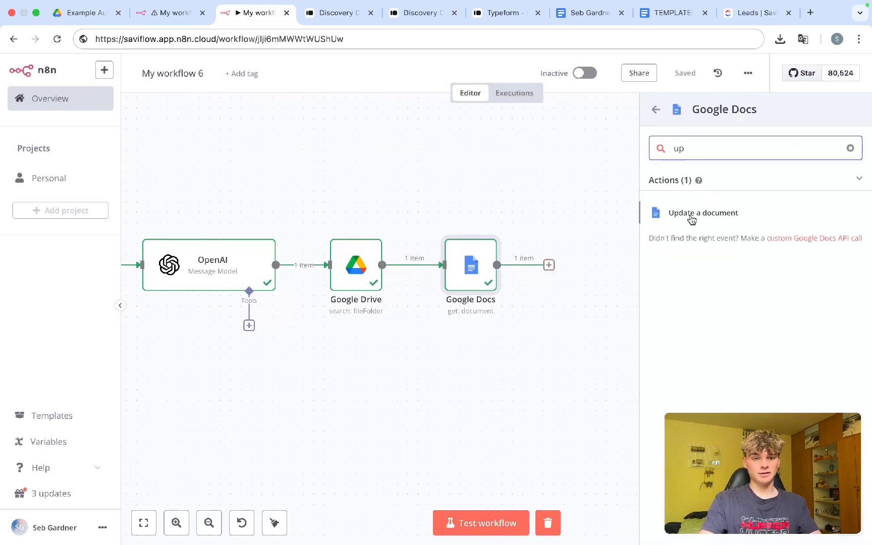
click(701, 213)
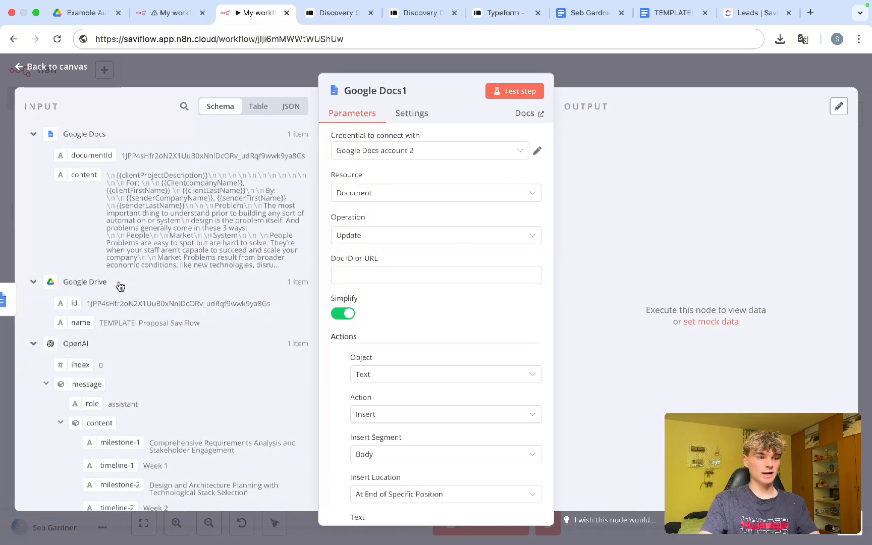
scroll(119, 285, down, 1)
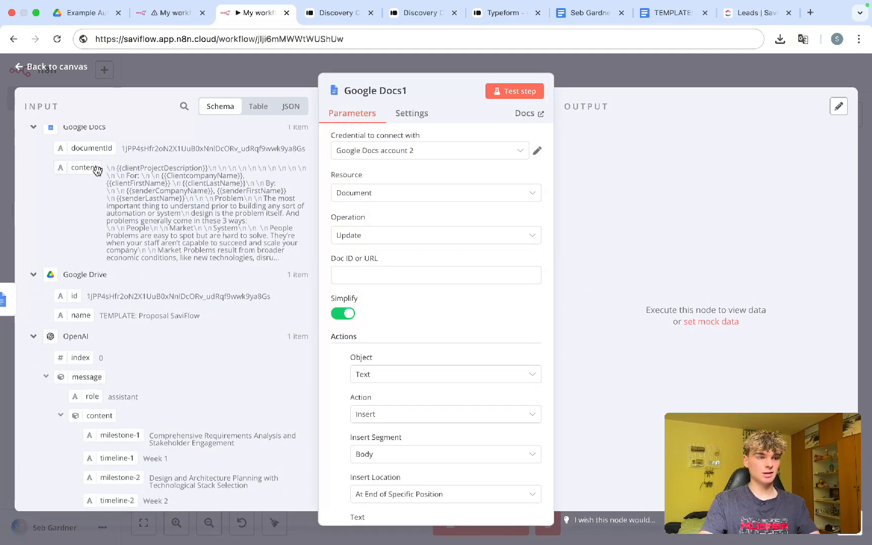
scroll(96, 171, up, 1)
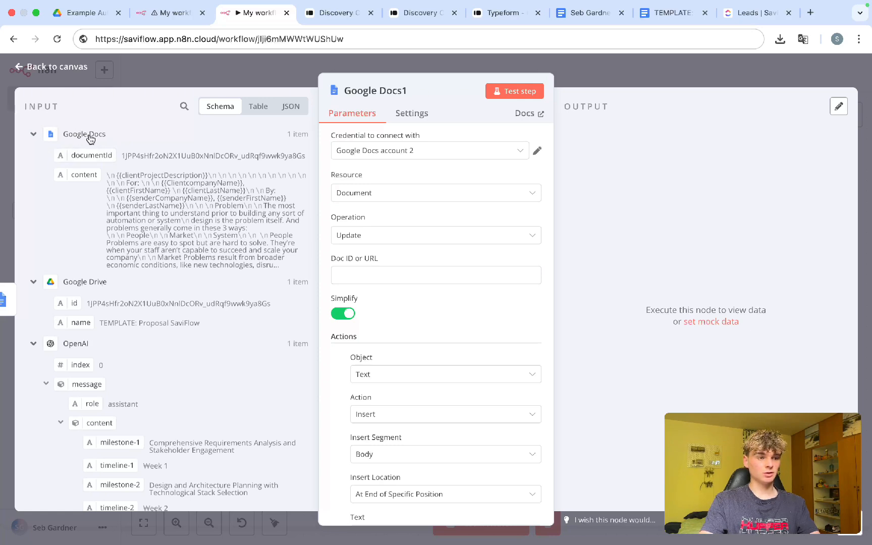
drag(83, 152, 371, 278)
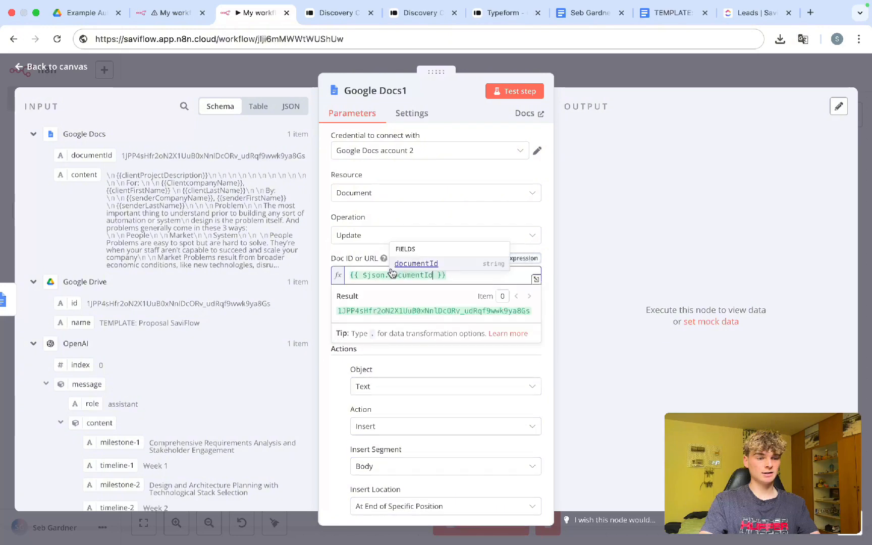
click(367, 266)
Step: Set the update action to Text > Find and Replace Text
scroll(360, 260, down, 5)
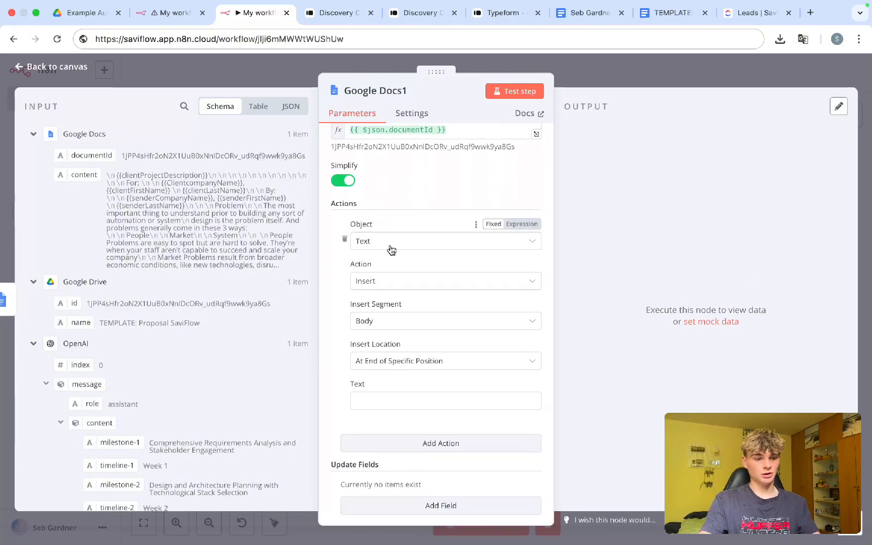
click(392, 281)
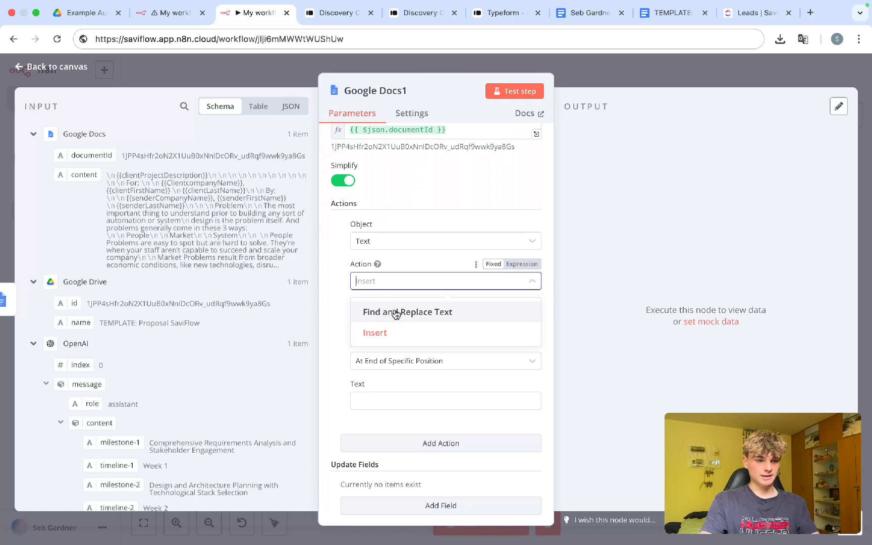
click(399, 257)
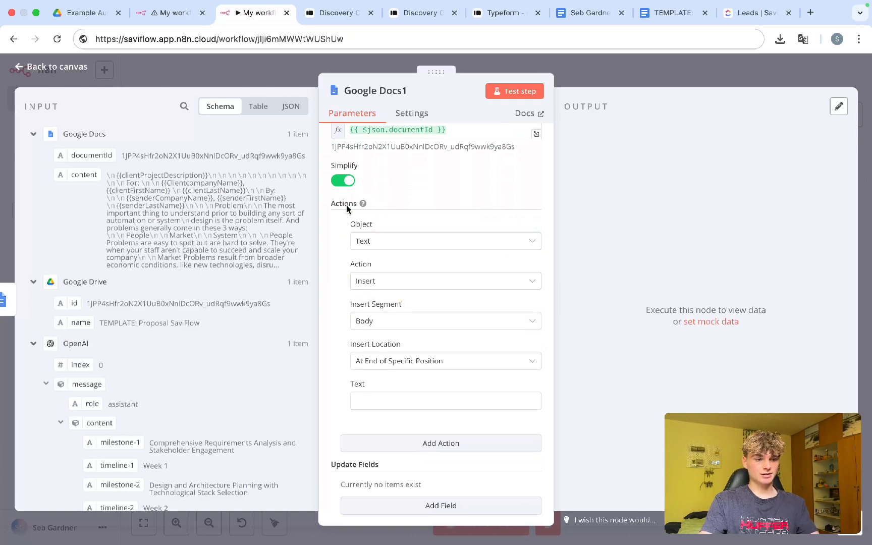
scroll(379, 248, down, 1)
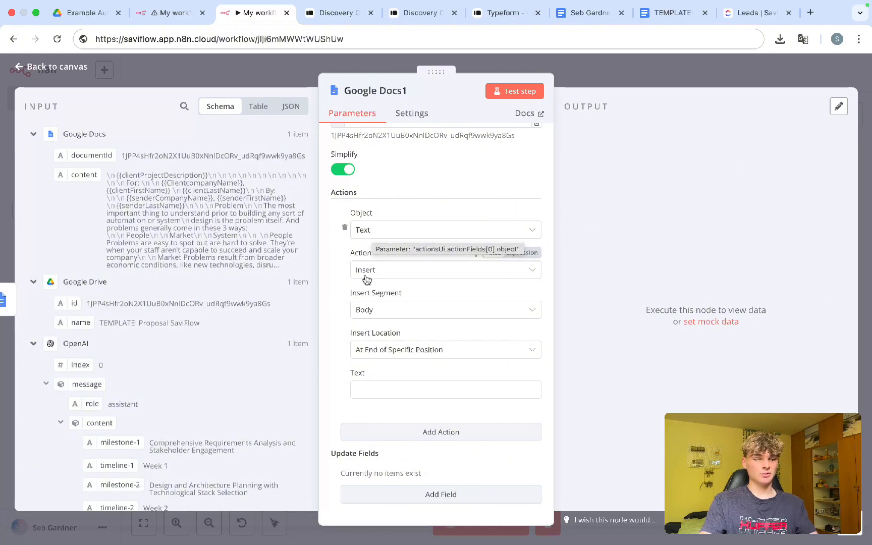
click(376, 230)
click(337, 266)
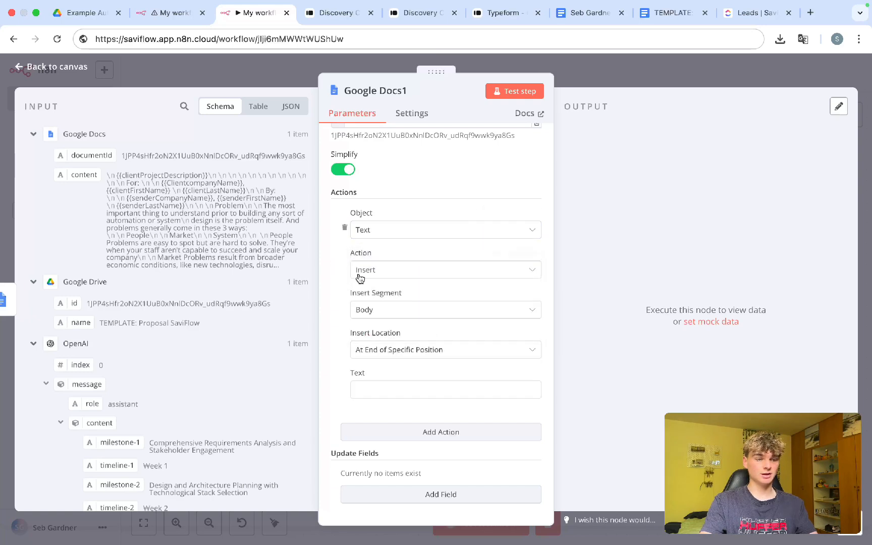
click(374, 270)
click(378, 302)
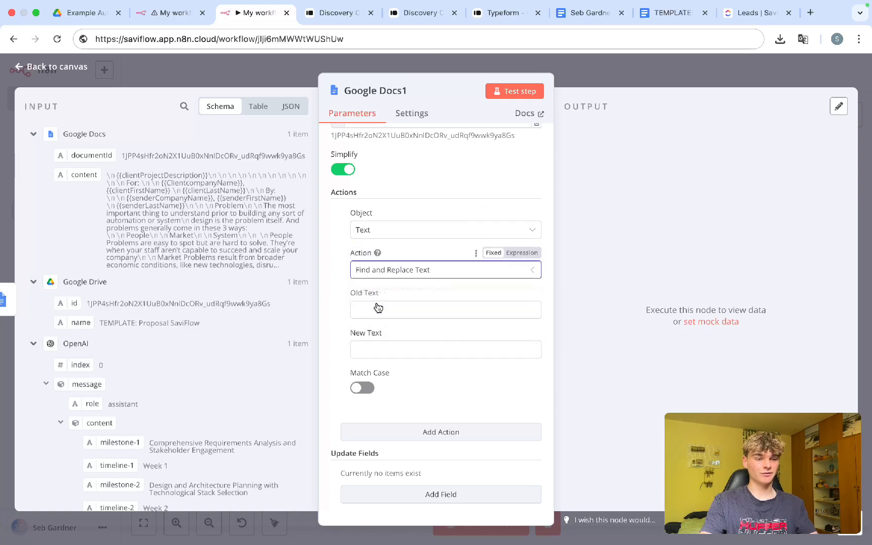
click(377, 307)
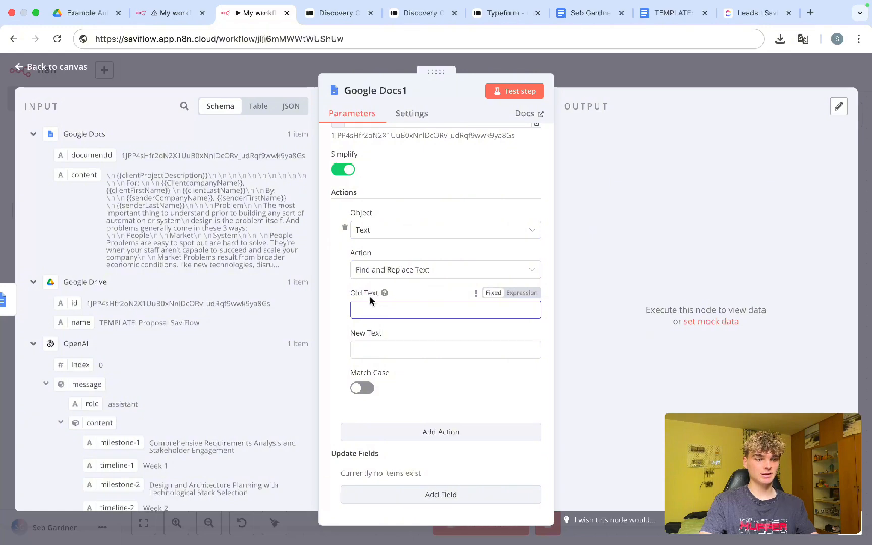
Step: Copy the {{clientProjectDescription}} placeholder from the template doc
click(661, 15)
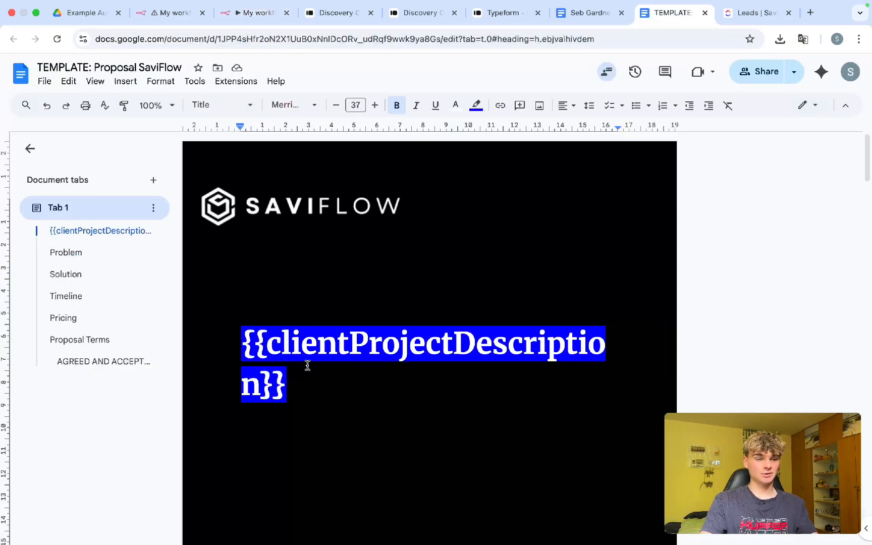
drag(314, 388, 237, 350)
key(super+c)
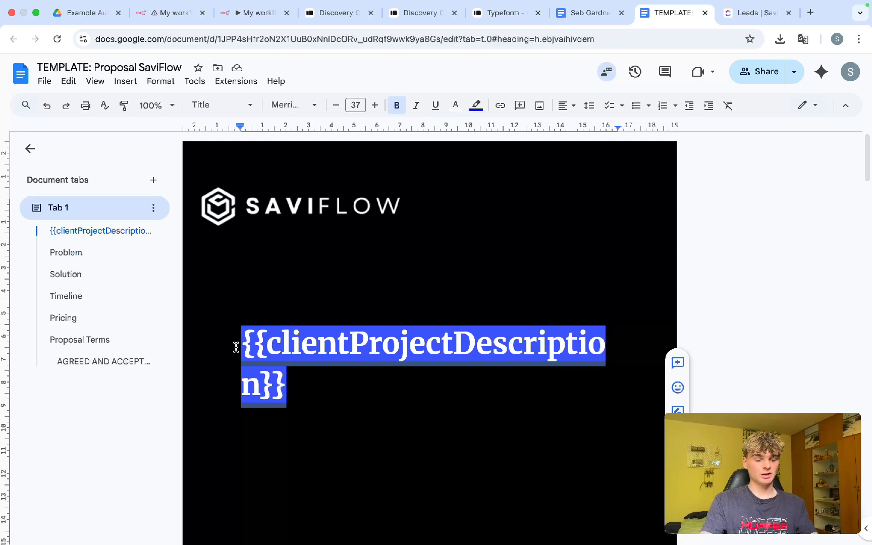
click(171, 13)
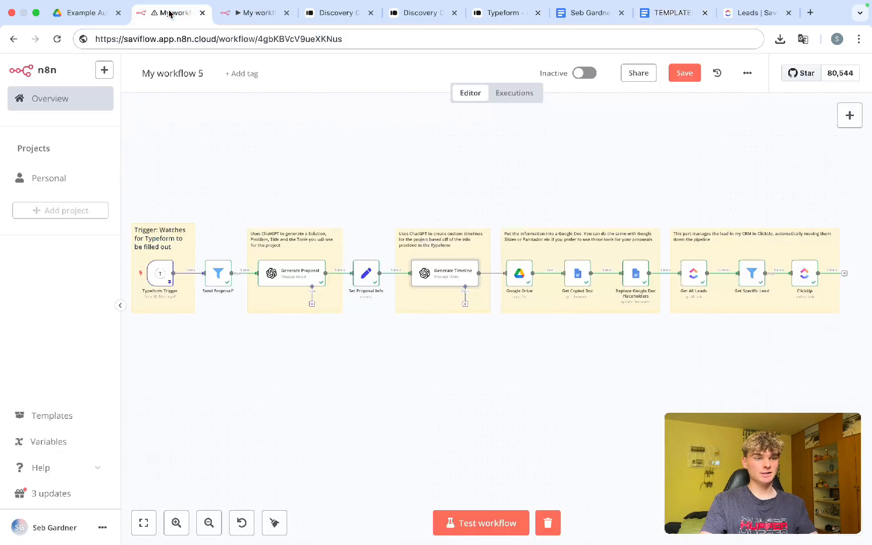
click(231, 15)
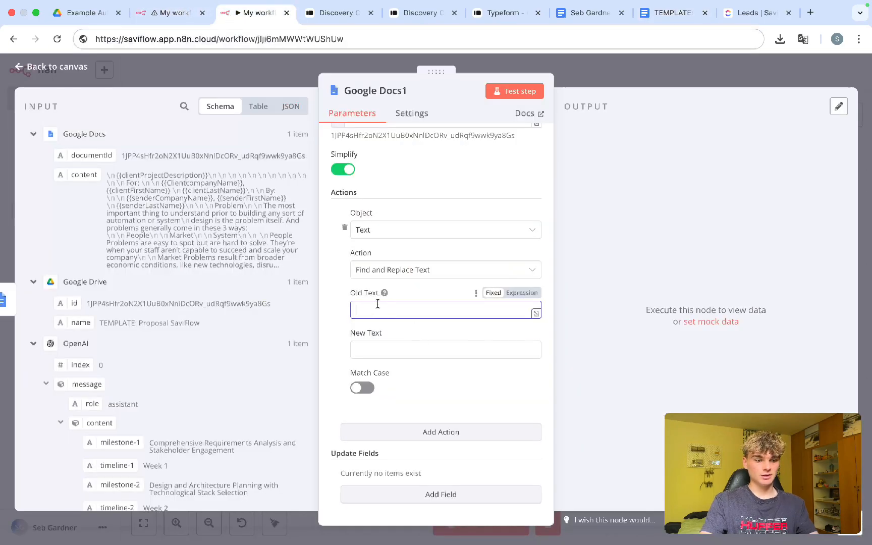
Step: Paste {{clientProjectDescription}} as fixed Old Text and map Edit Fields title into New Text
key(super+v)
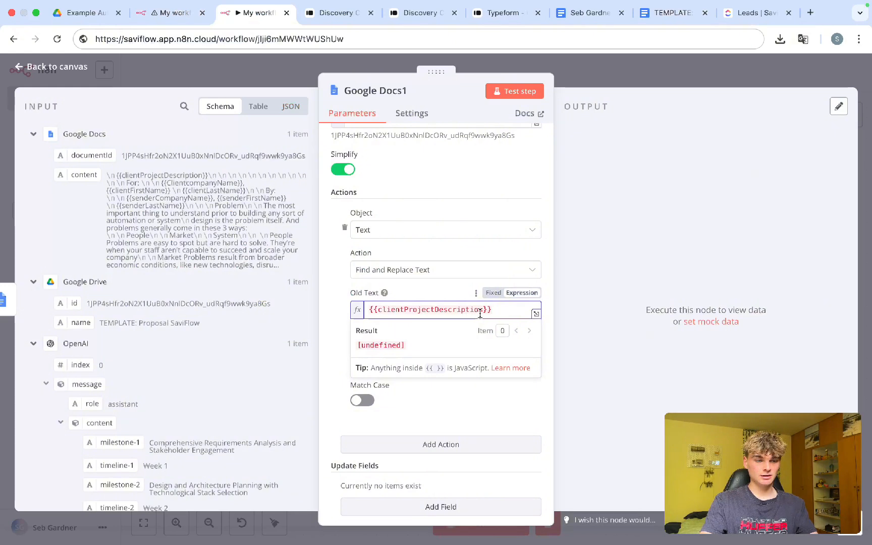
click(493, 293)
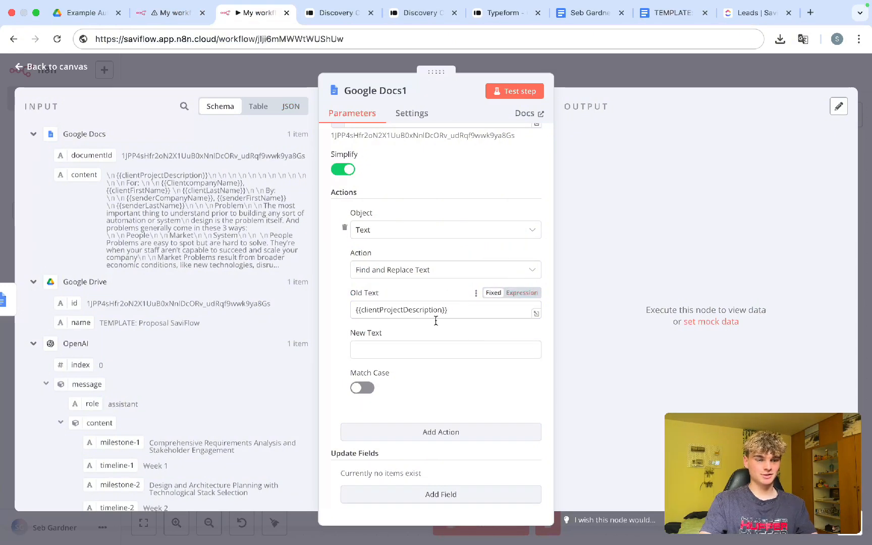
click(387, 353)
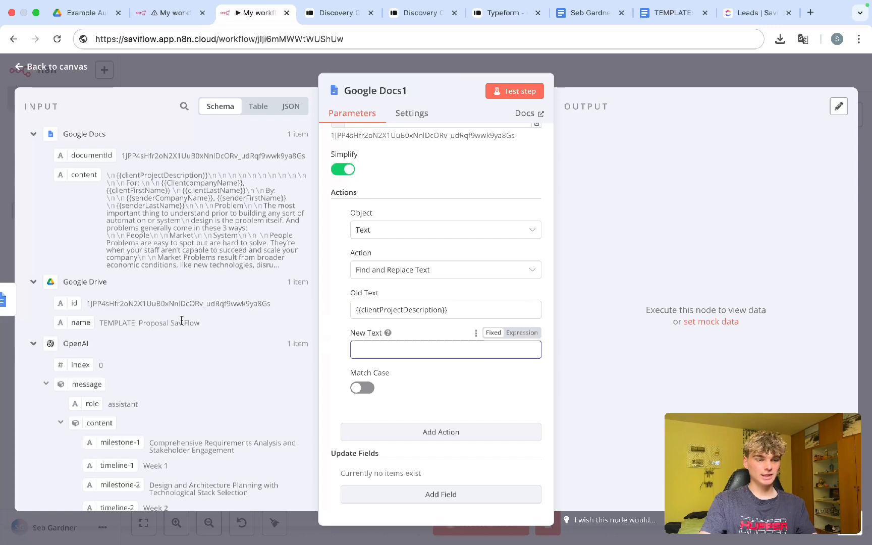
scroll(182, 323, down, 4)
scroll(182, 324, down, 1)
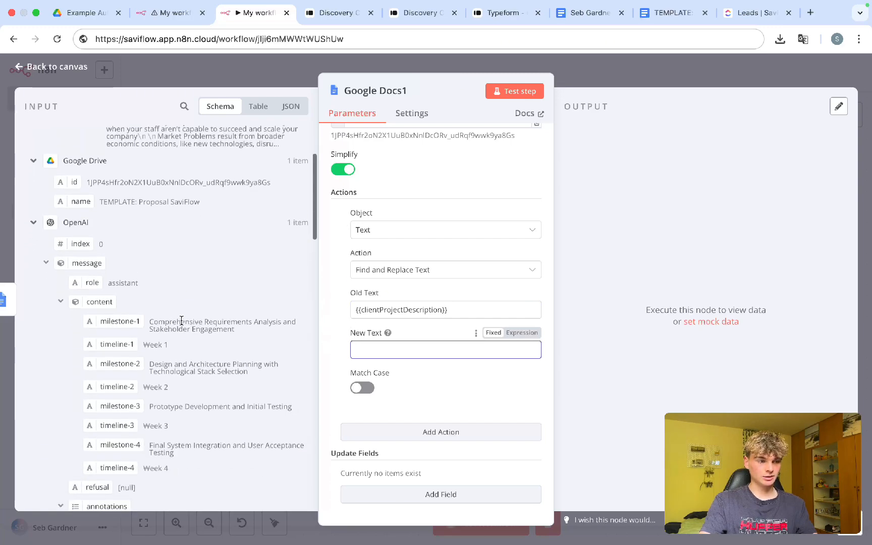
click(31, 223)
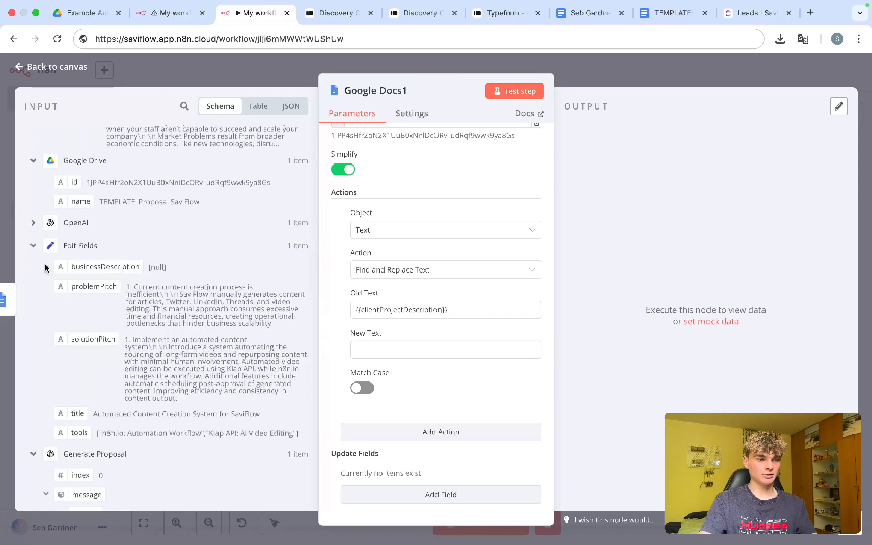
scroll(47, 267, down, 3)
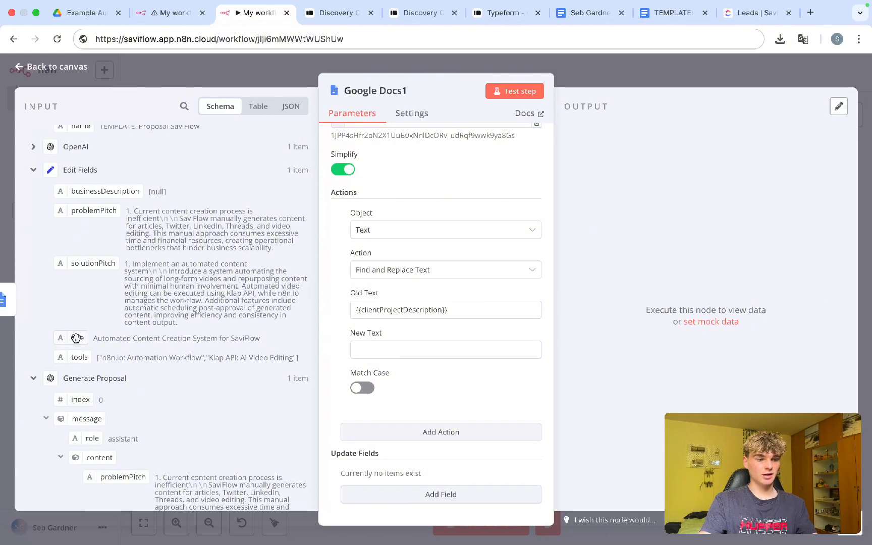
drag(117, 337, 361, 350)
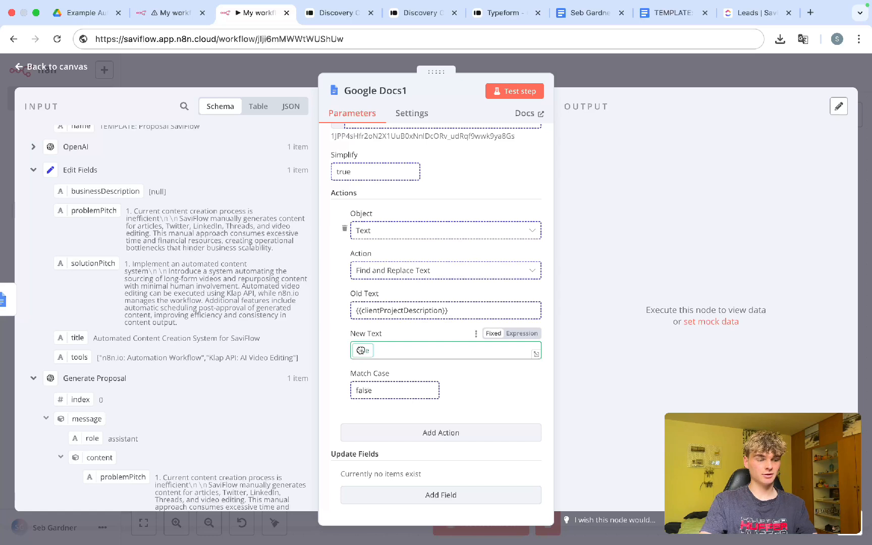
drag(362, 351, 423, 350)
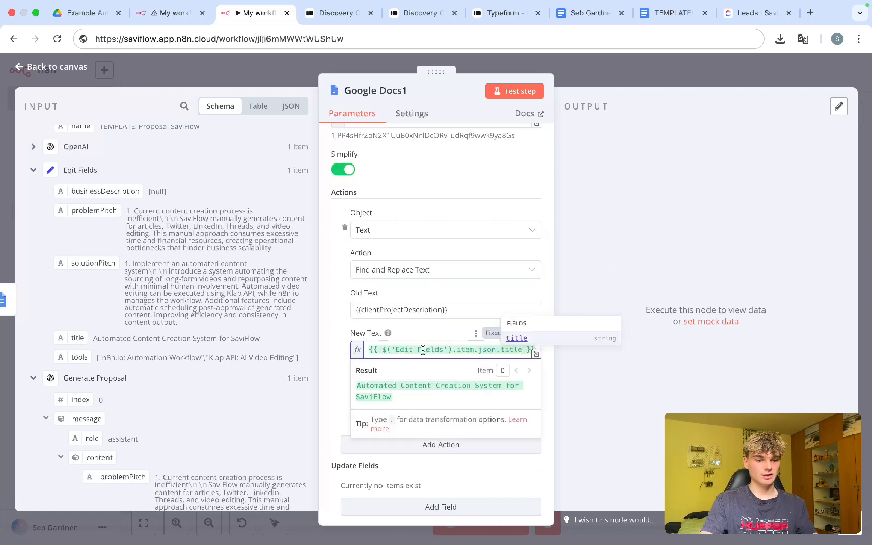
click(336, 367)
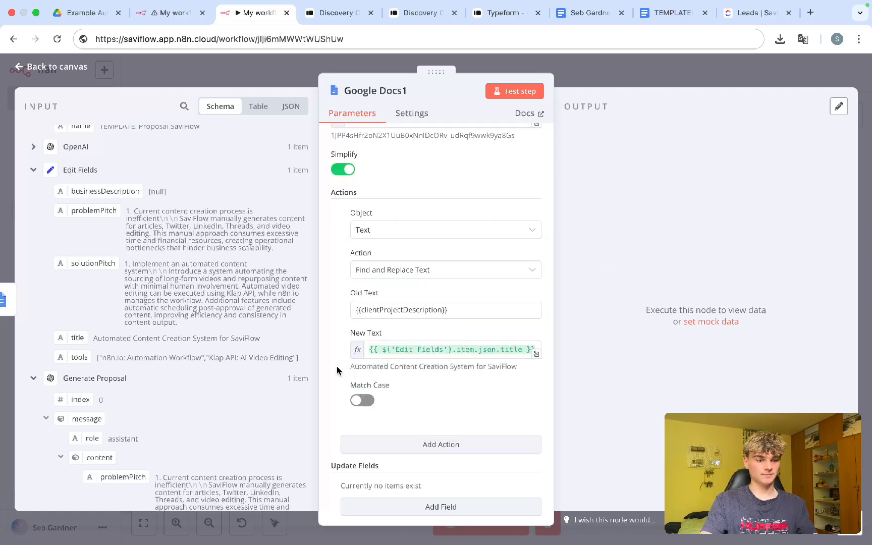
scroll(336, 366, down, 1)
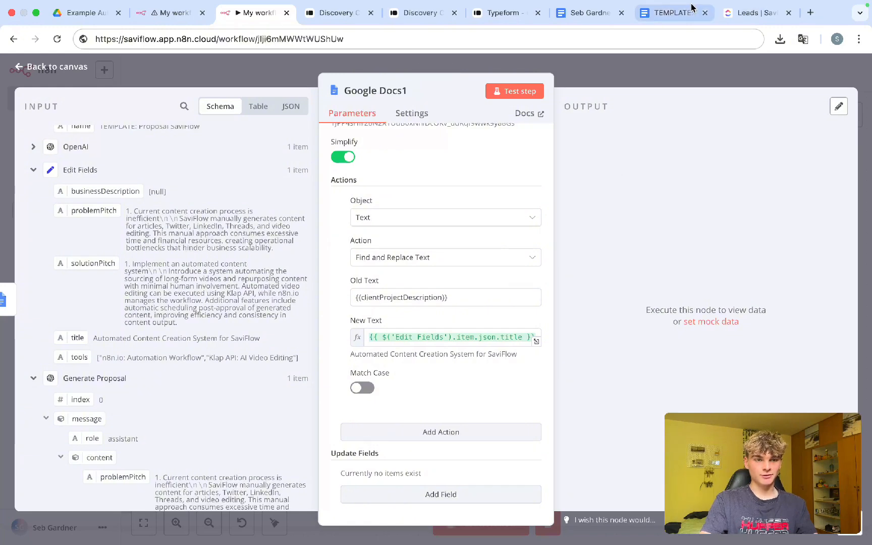
Step: Add a second Find and Replace Text action to Google Docs1
click(672, 13)
scroll(409, 269, down, 7)
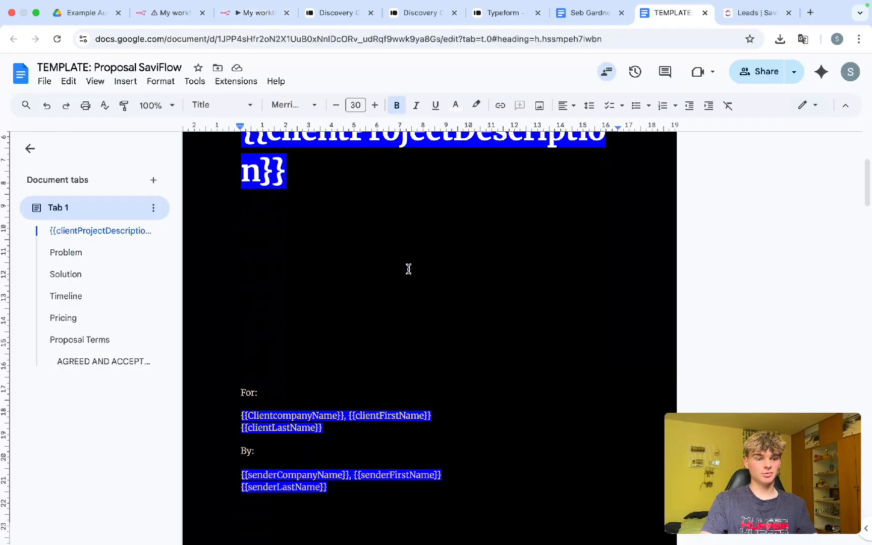
click(170, 13)
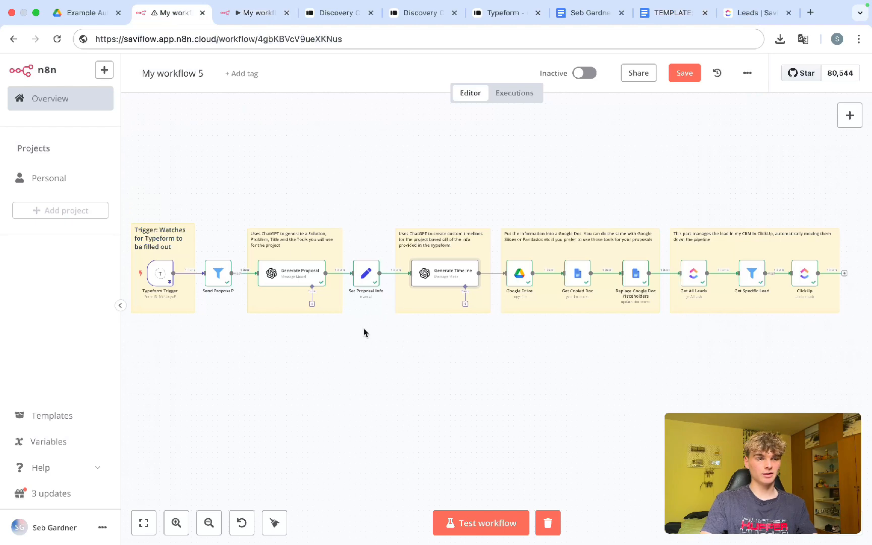
click(251, 4)
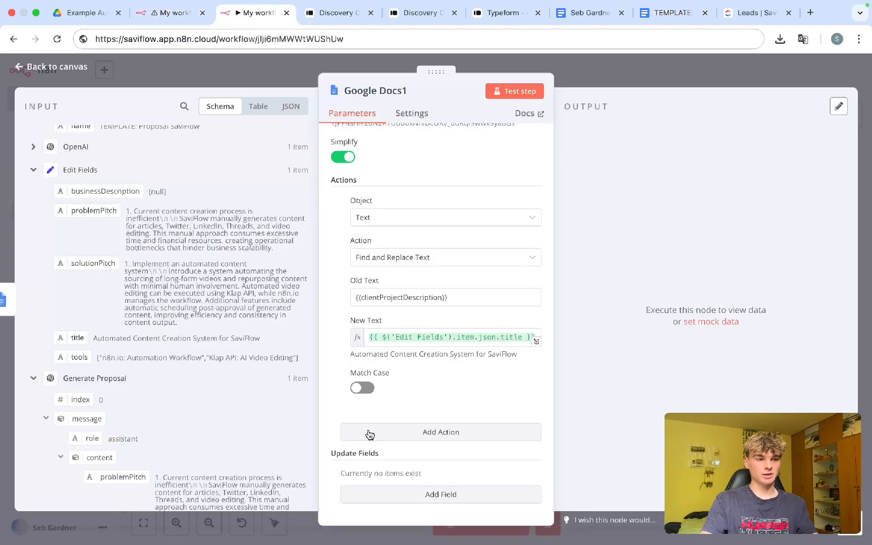
click(369, 433)
click(384, 391)
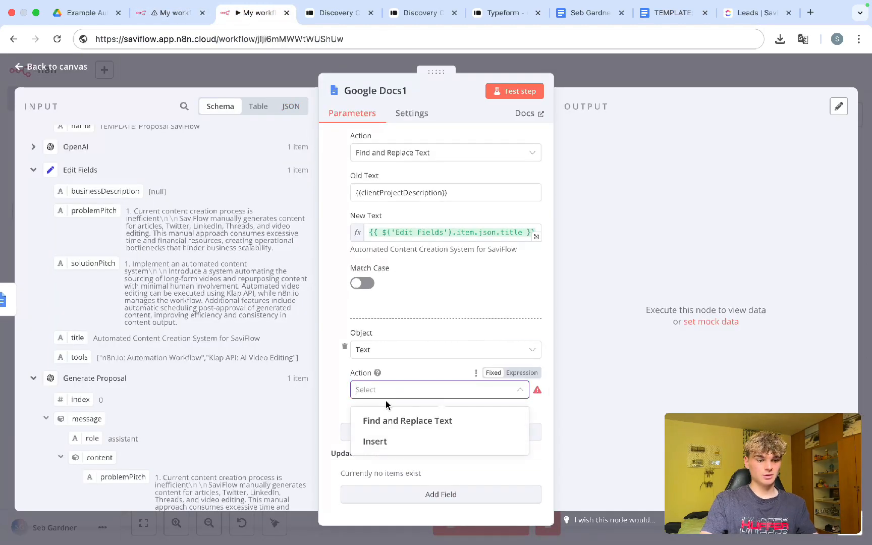
click(388, 421)
scroll(390, 416, down, 4)
click(380, 314)
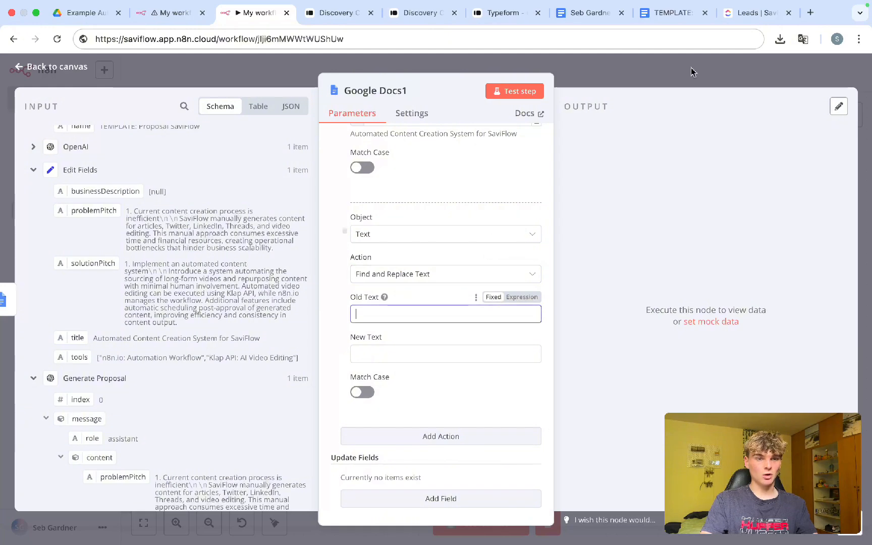
Step: Copy {{ClientcompanyName}} from the template and paste it as fixed Old Text
click(756, 8)
click(675, 12)
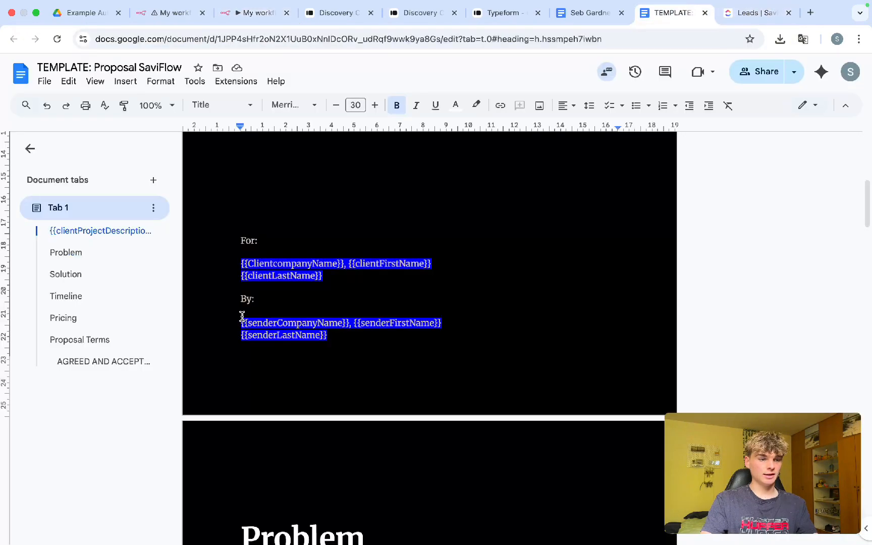
scroll(304, 259, up, 3)
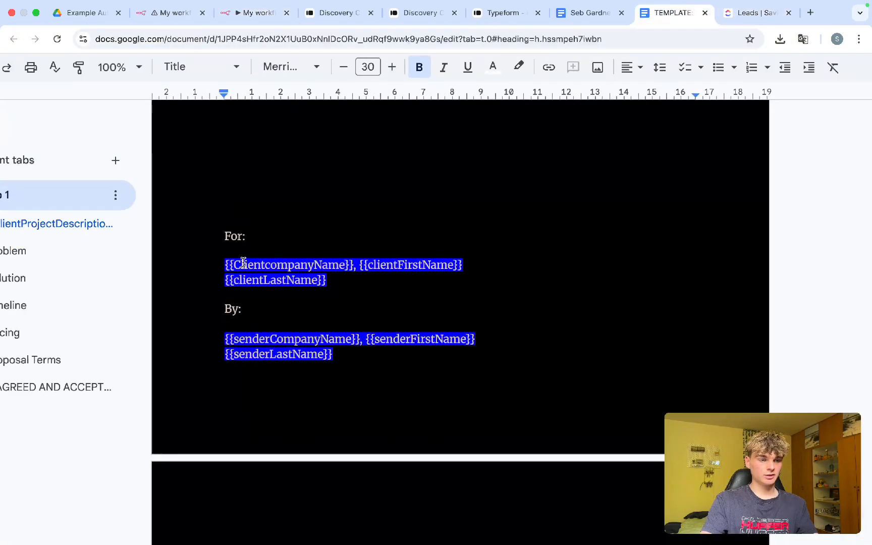
drag(225, 261, 354, 259)
key(super+c)
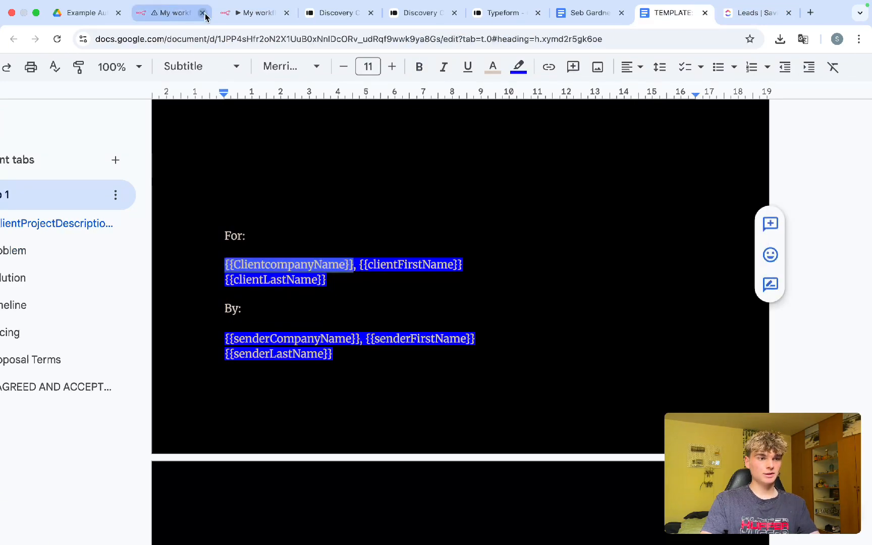
click(229, 15)
key(super+v)
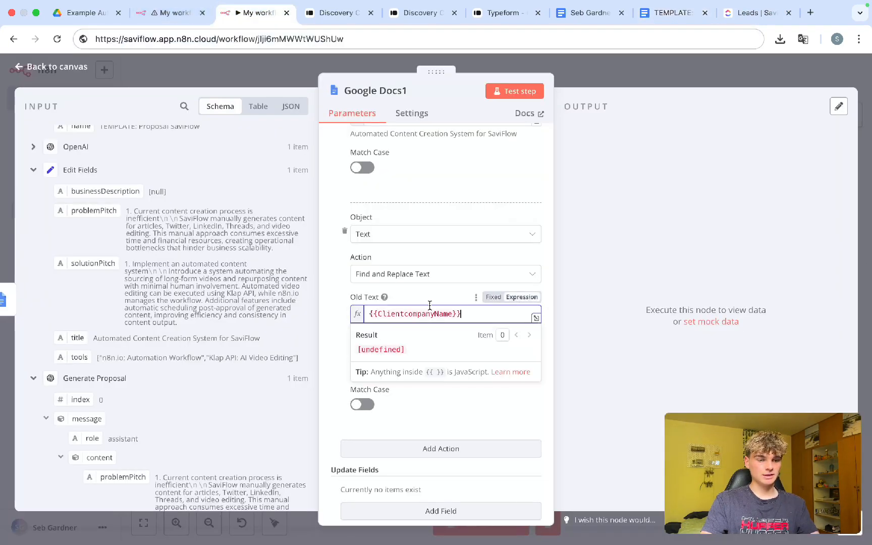
click(494, 297)
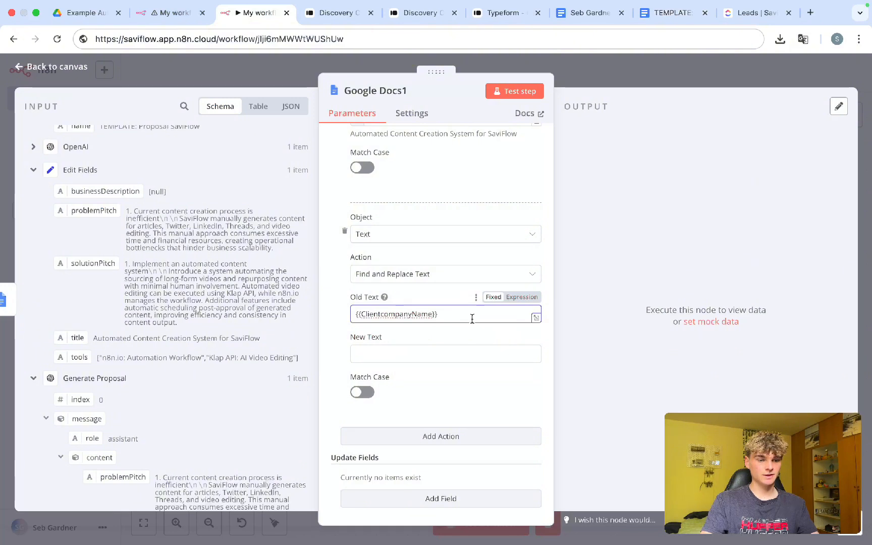
Step: Map the Typeform Company answer into New Text, previewing 'Saviflow', and add a third action
click(425, 356)
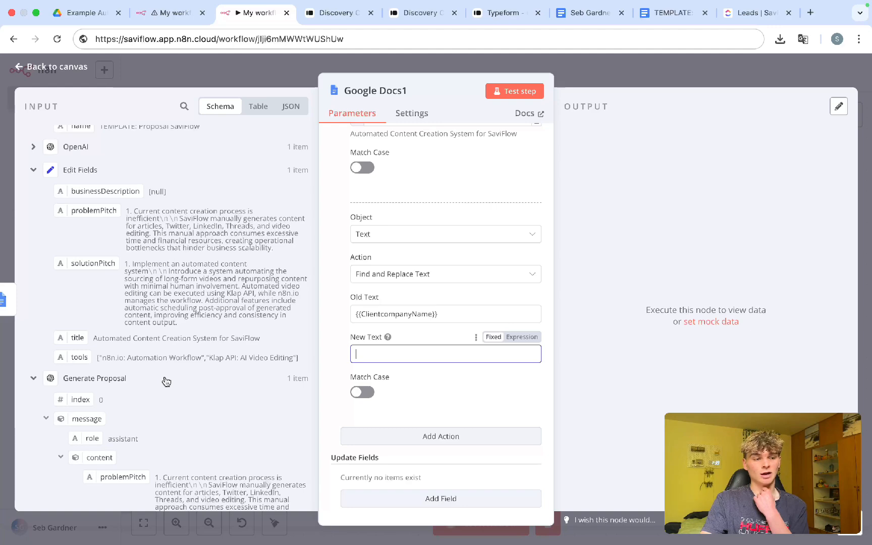
scroll(165, 354, down, 15)
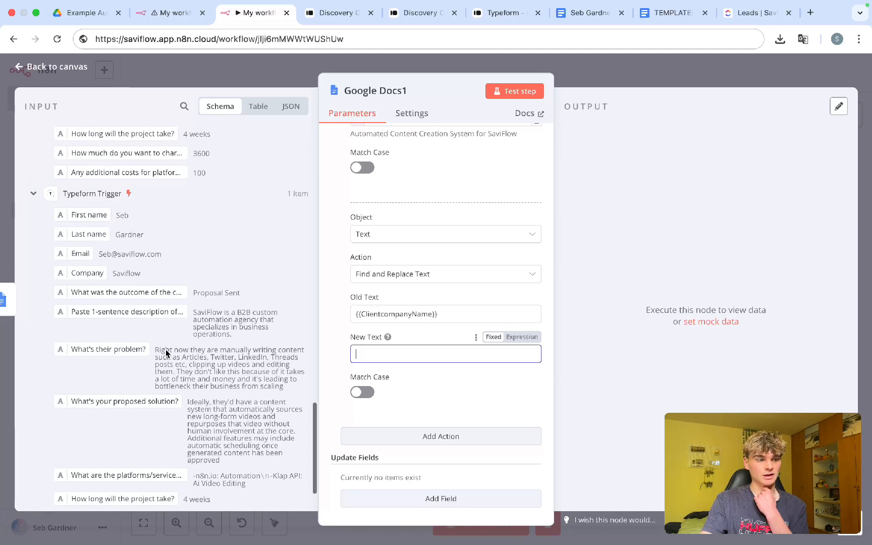
scroll(145, 292, down, 1)
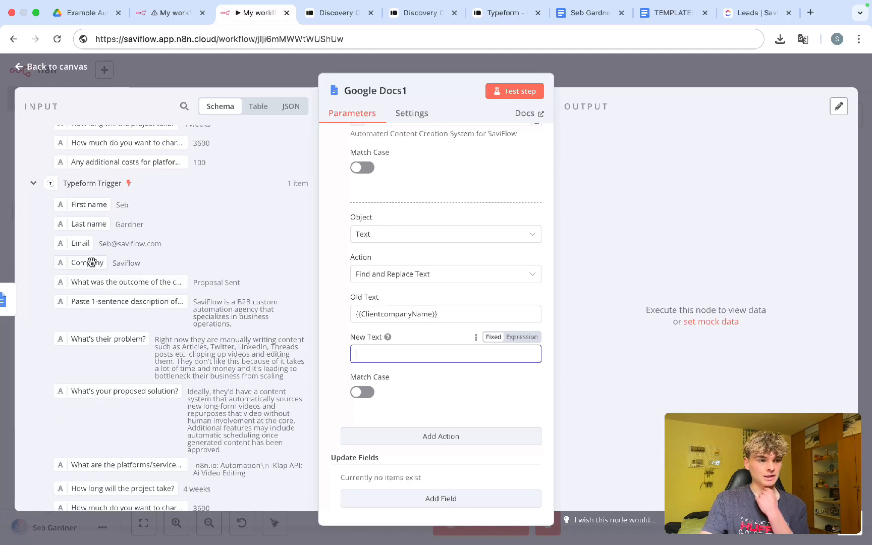
drag(75, 266, 380, 357)
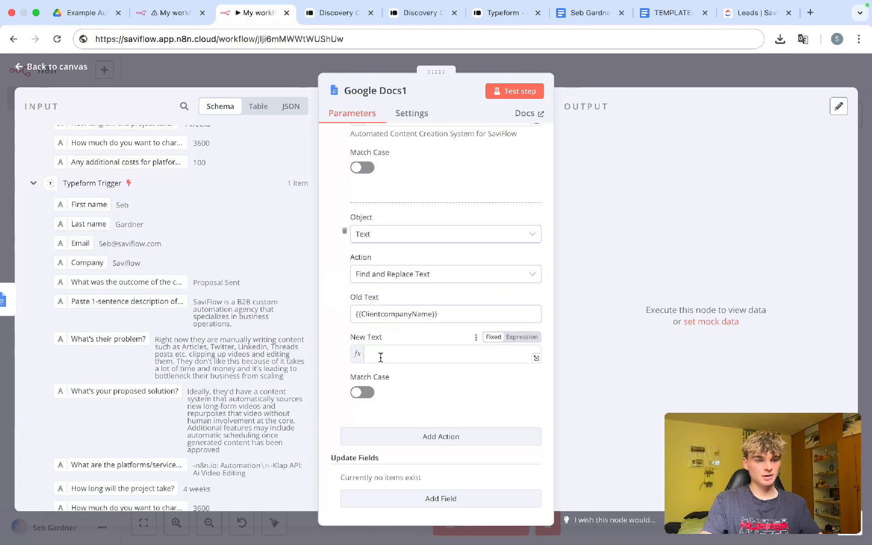
click(338, 364)
scroll(338, 364, down, 1)
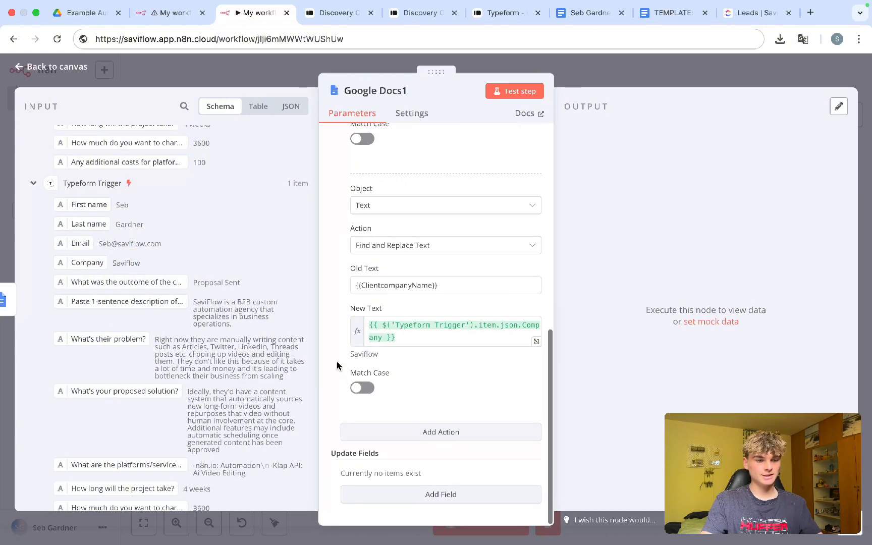
click(400, 433)
click(404, 390)
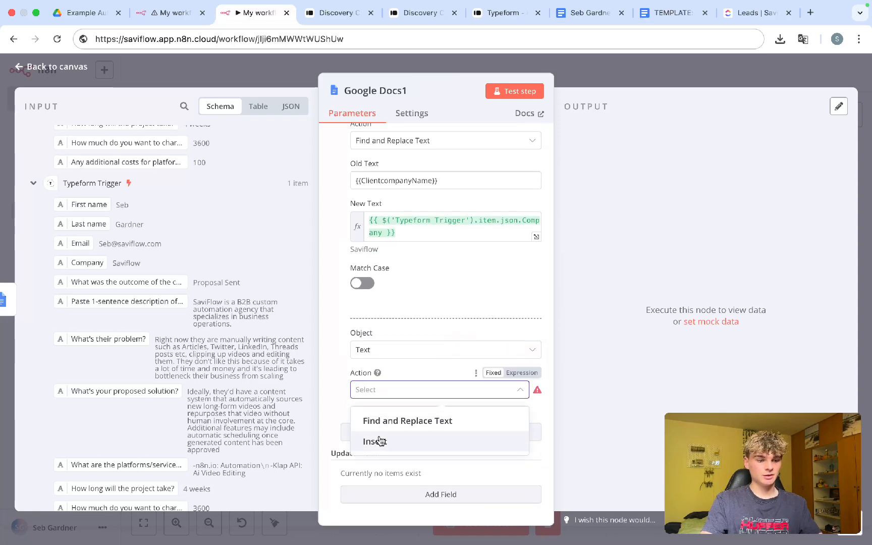
Step: Make the third action replace fixed text {{clientFirstName}} with the Typeform First name answer
click(382, 421)
scroll(394, 348, down, 3)
click(389, 318)
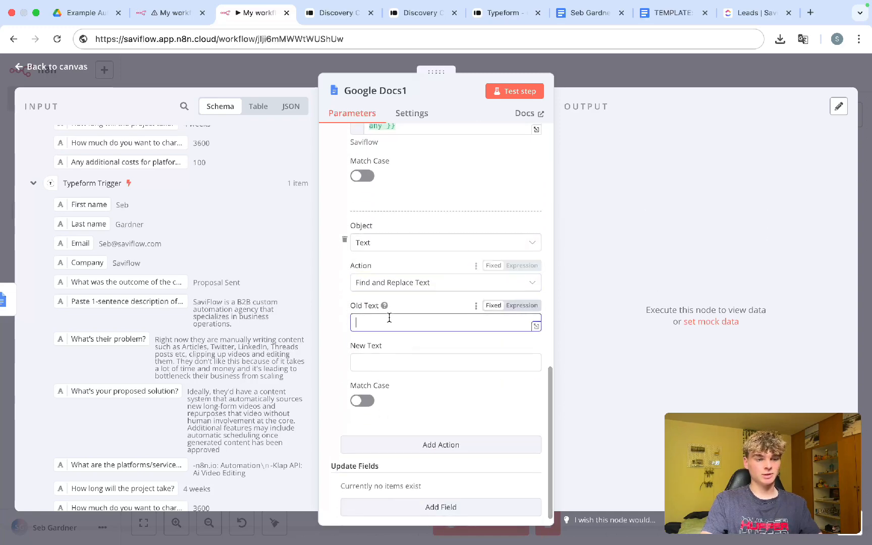
click(671, 13)
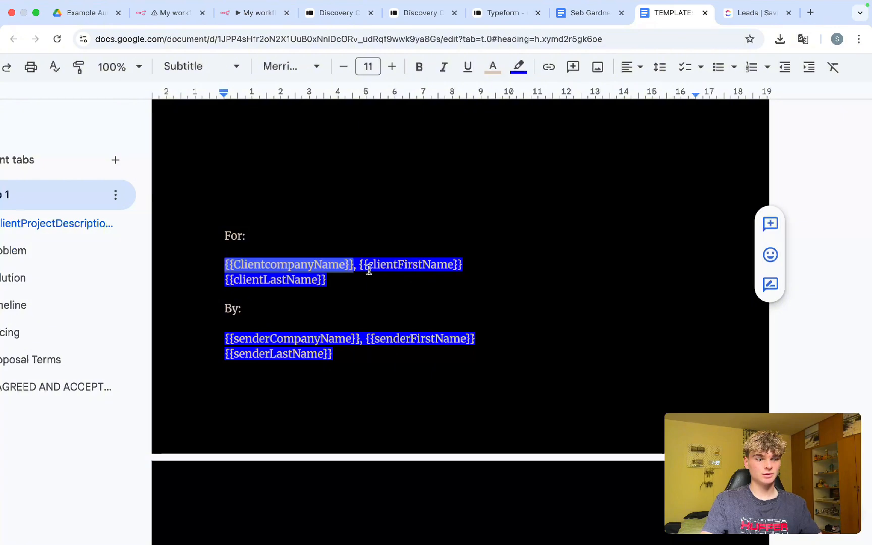
drag(459, 264, 362, 262)
key(super+c)
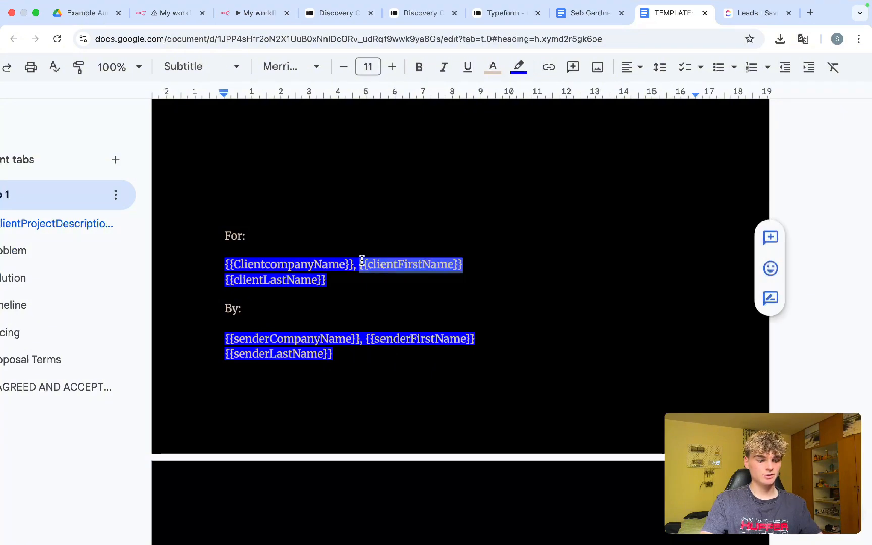
click(167, 13)
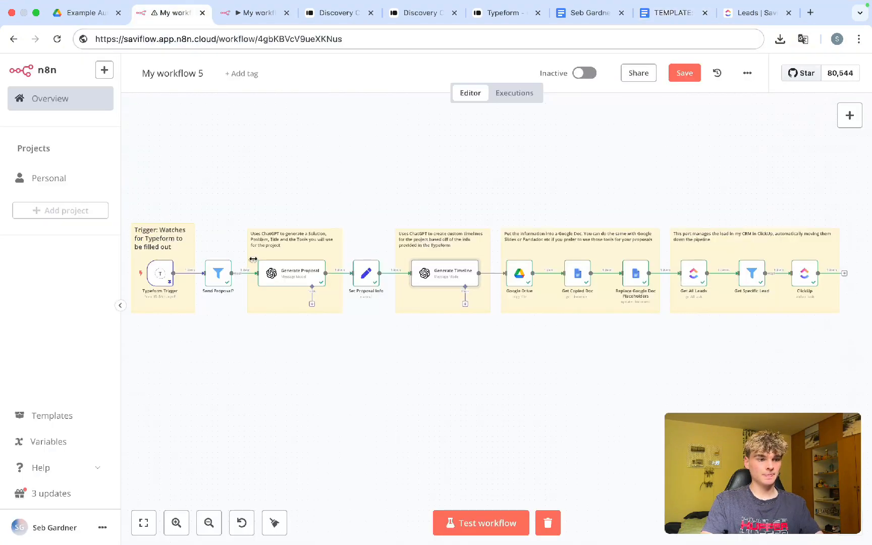
click(239, 39)
click(243, 13)
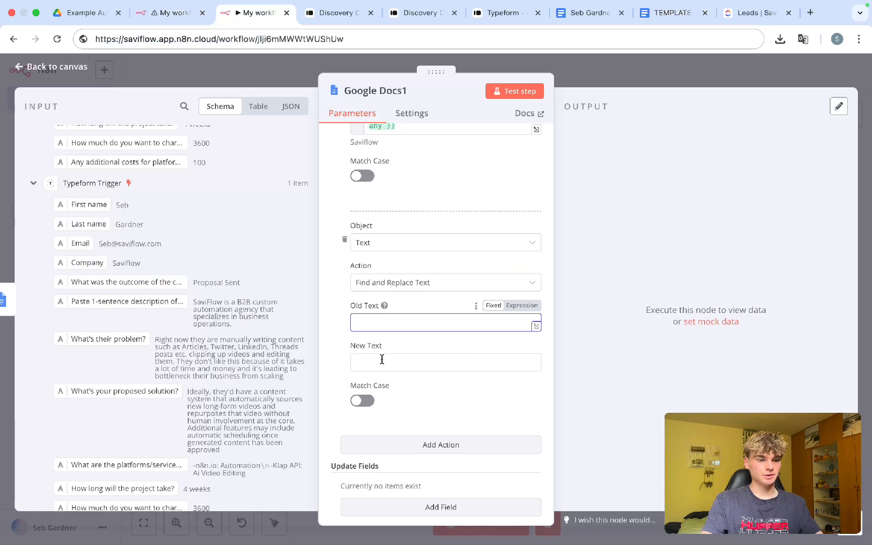
key(super+v)
click(494, 305)
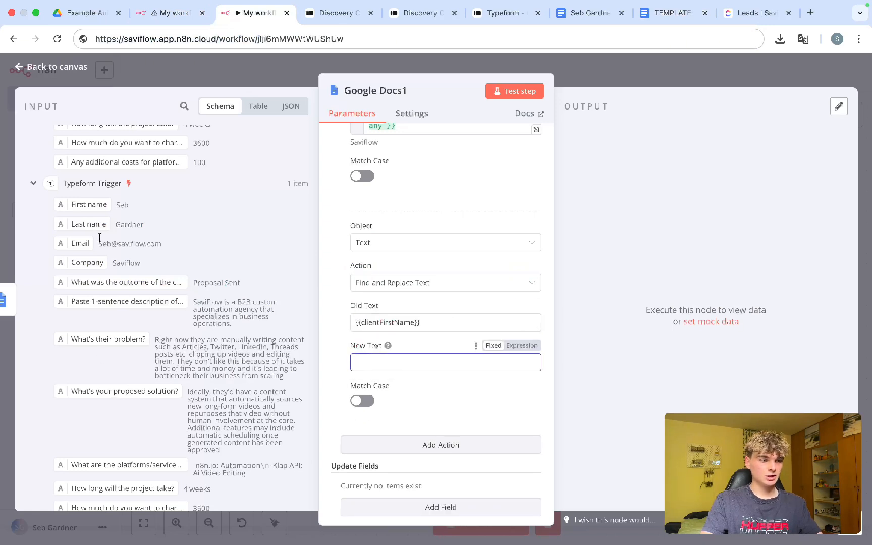
drag(91, 205, 413, 365)
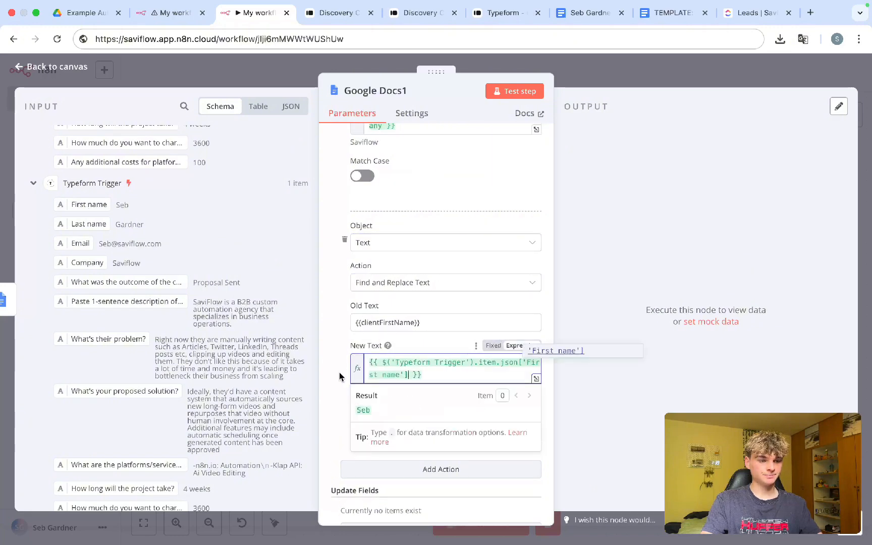
click(416, 391)
Step: Add a fourth Find and Replace Text action to Google Docs1
scroll(407, 443, down, 2)
click(399, 433)
scroll(399, 429, down, 5)
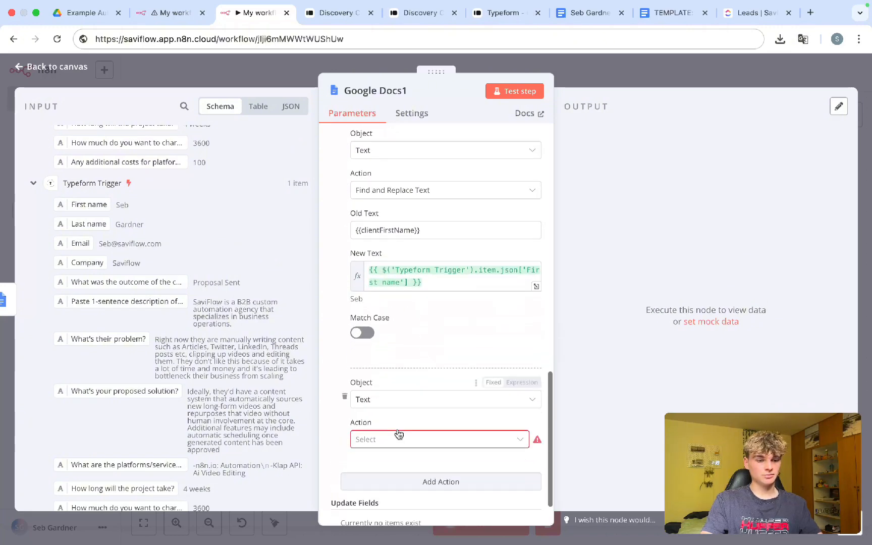
click(388, 390)
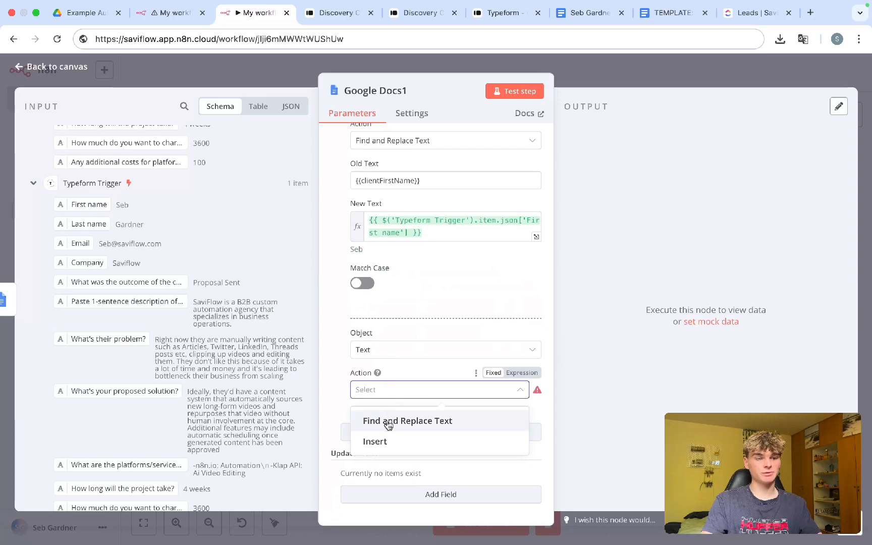
click(389, 421)
scroll(389, 422, down, 4)
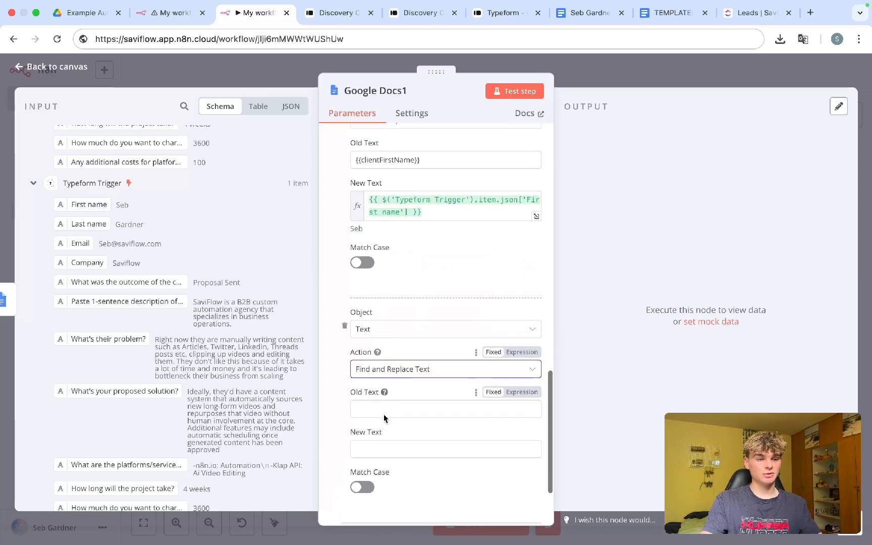
Step: Copy {{clientProblemArea}} from the template and paste it as the fixed Old Text
click(679, 12)
scroll(299, 351, down, 10)
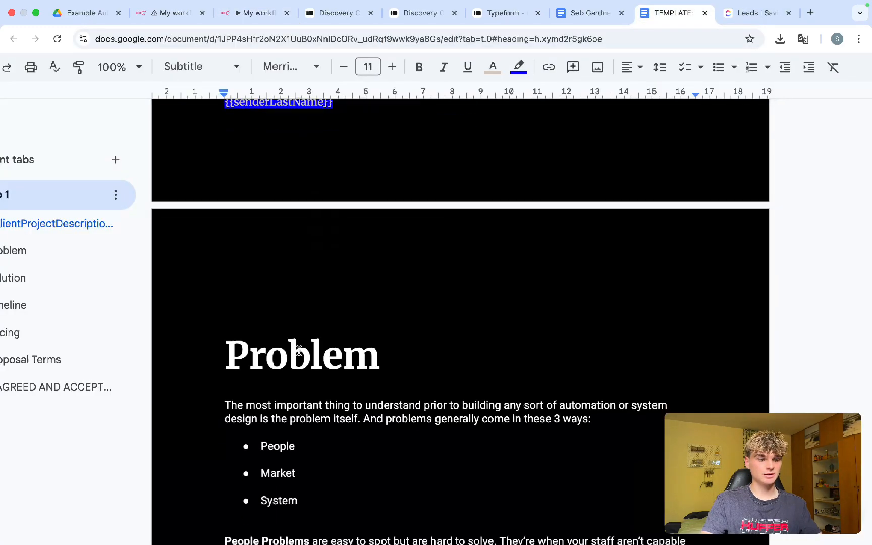
scroll(300, 353, up, 5)
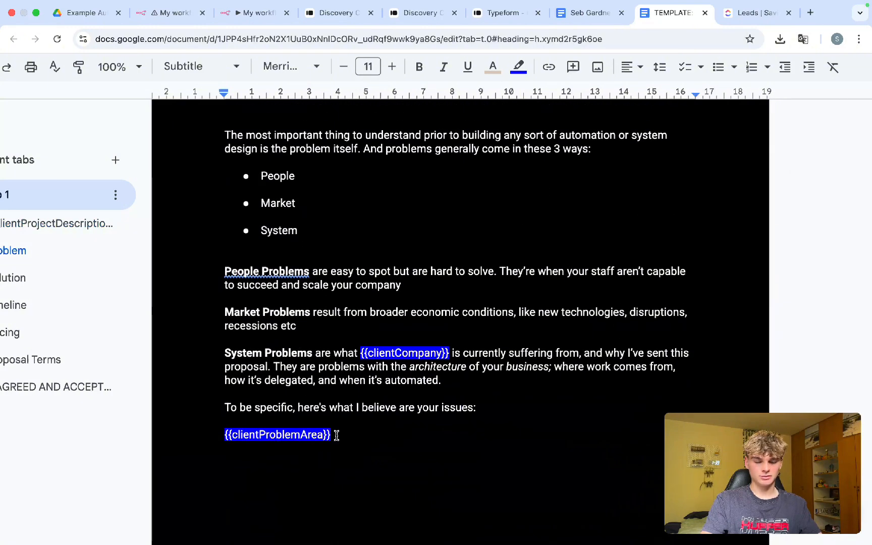
scroll(337, 435, up, 1)
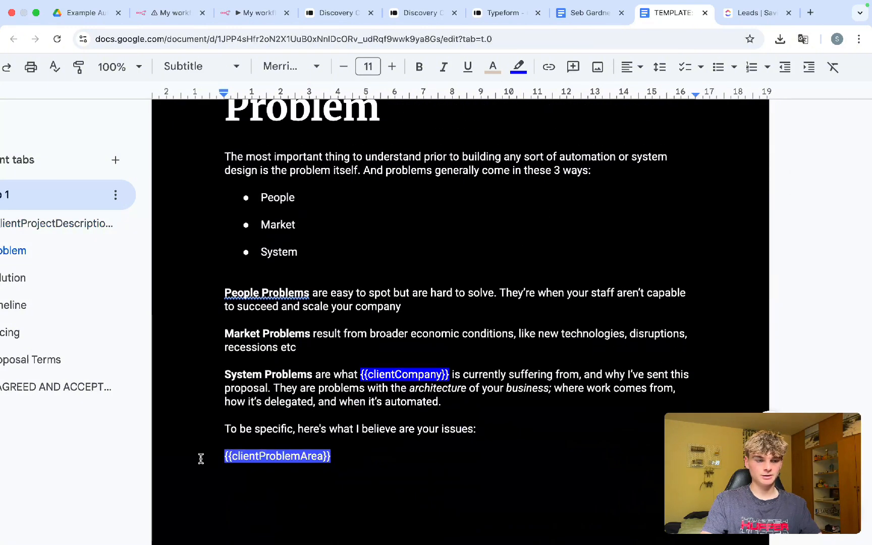
drag(201, 459, 193, 460)
key(ctrl+c)
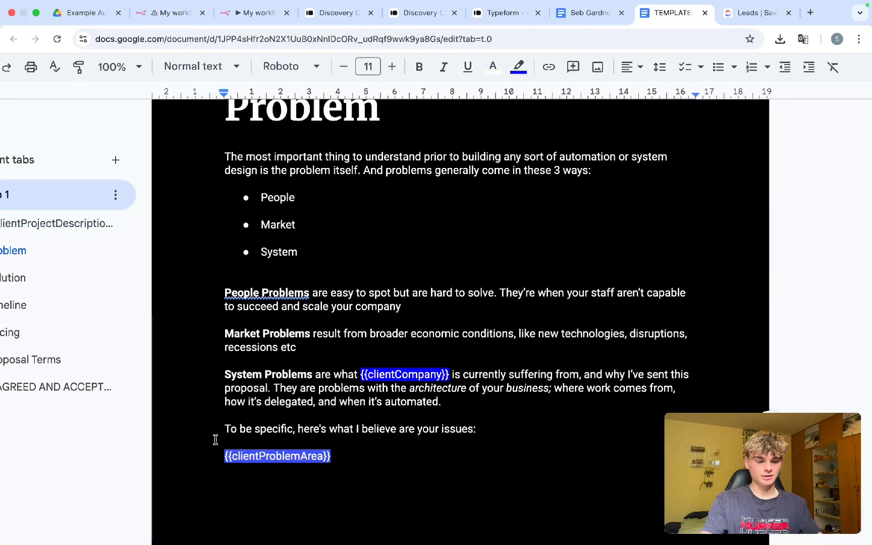
click(237, 14)
click(381, 334)
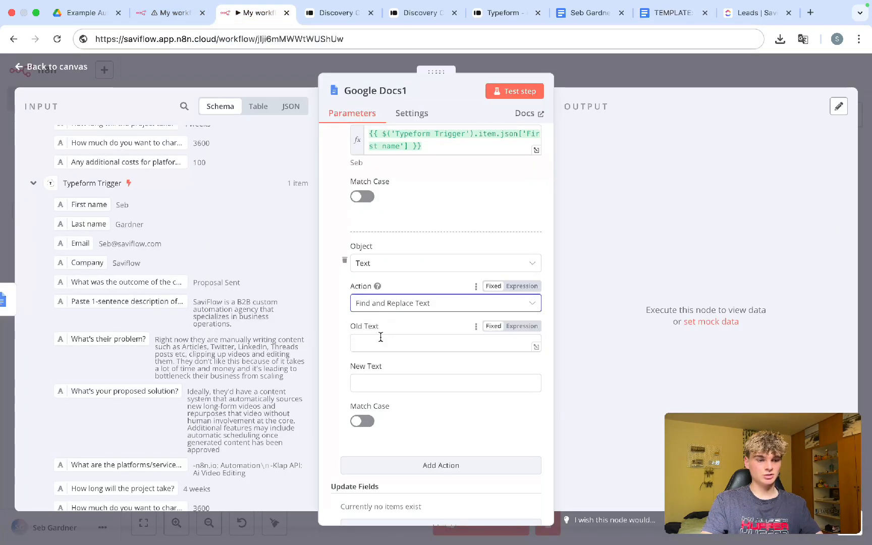
click(381, 338)
key(ctrl+v)
click(493, 328)
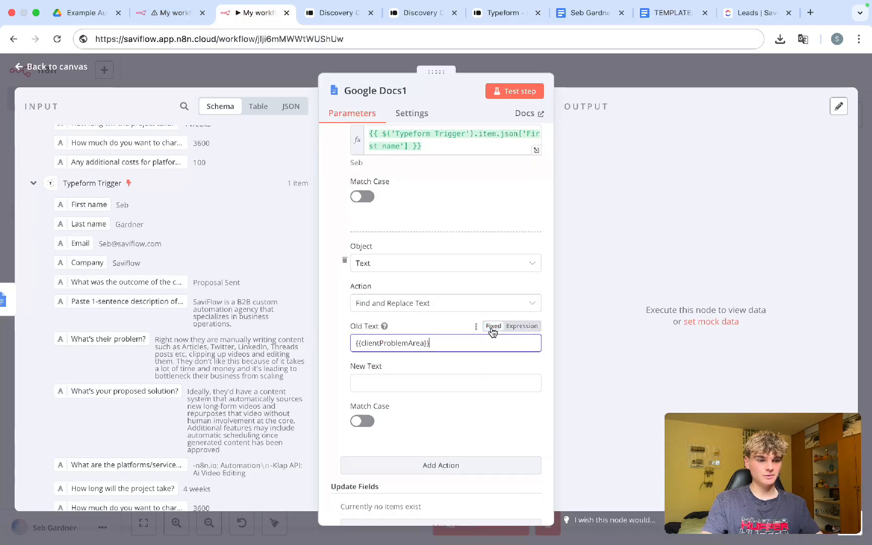
Step: Map the problemPitch field into New Text as the replacement
click(432, 381)
scroll(136, 302, up, 2)
scroll(136, 301, up, 10)
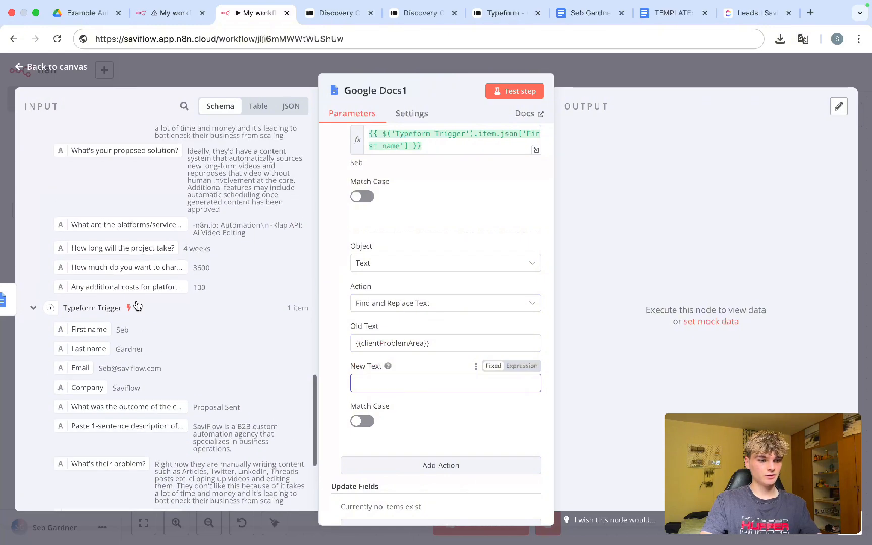
scroll(136, 305, up, 5)
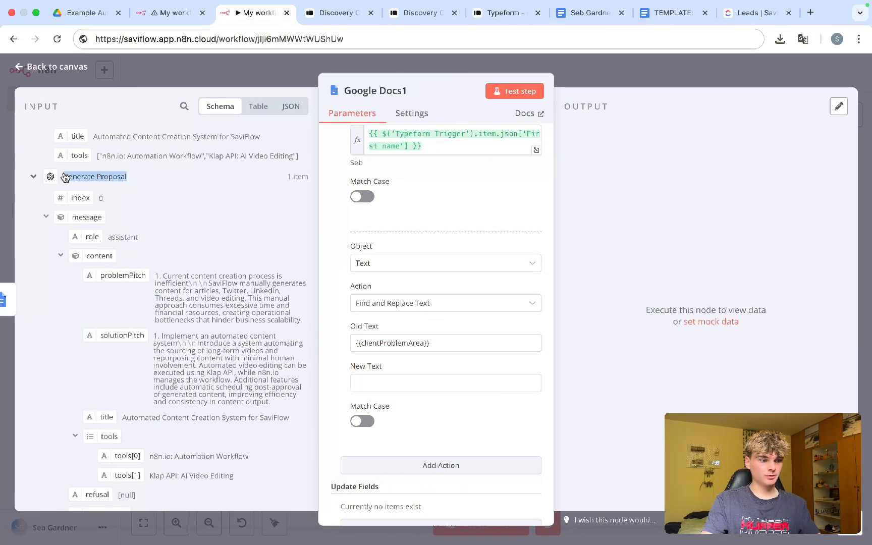
scroll(101, 179, up, 5)
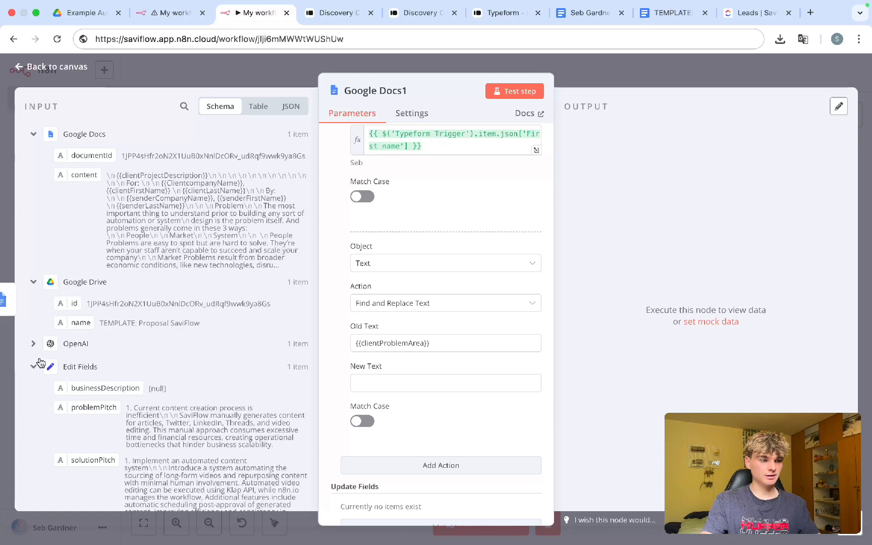
scroll(36, 369, down, 3)
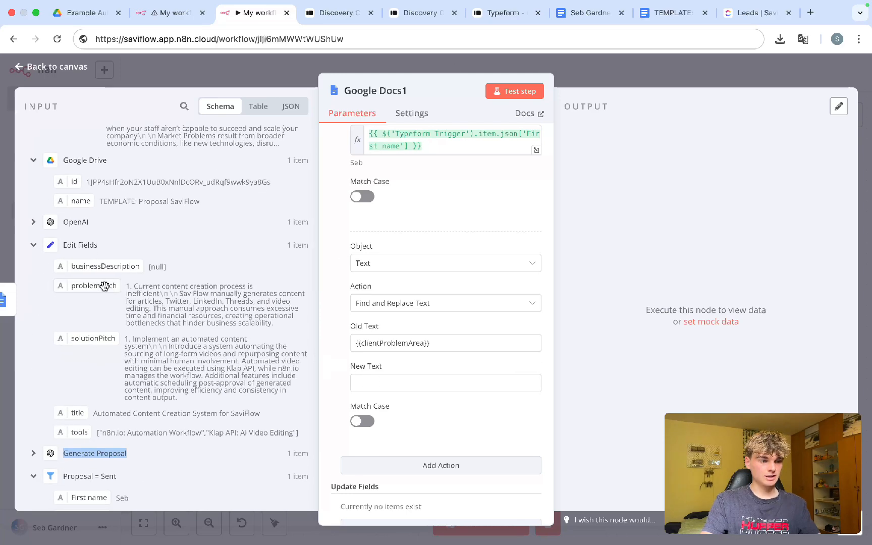
drag(82, 289, 383, 385)
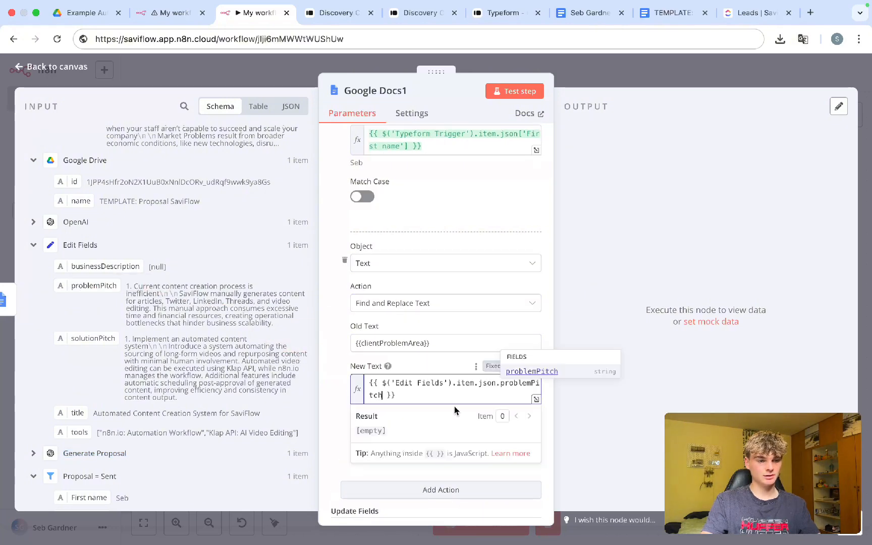
scroll(388, 441, down, 5)
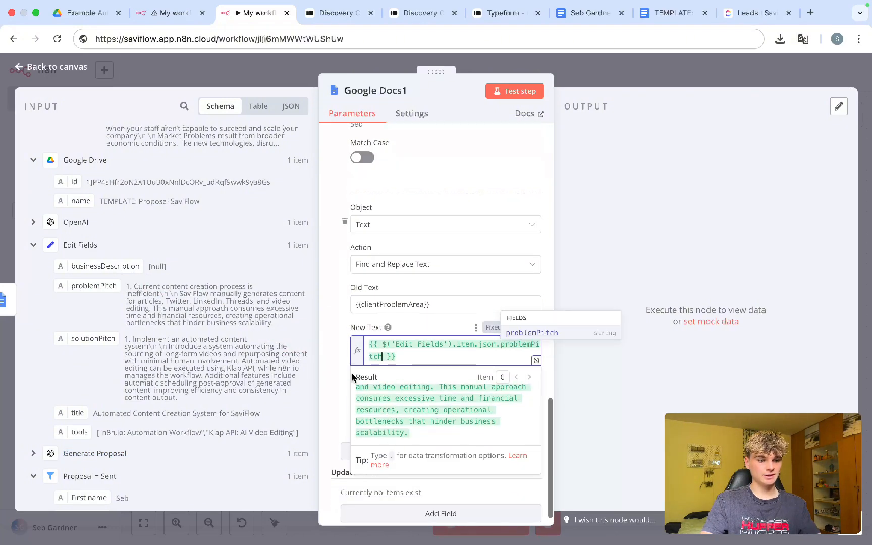
click(330, 367)
scroll(330, 367, down, 1)
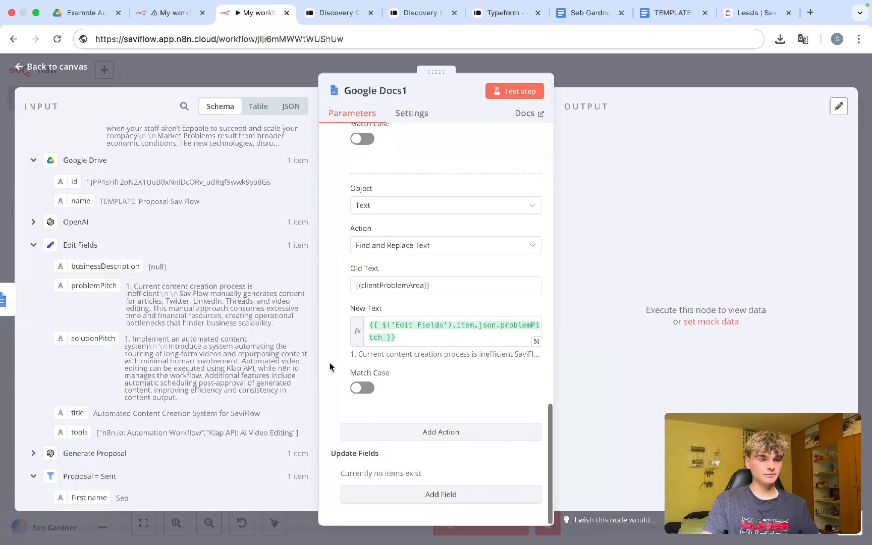
Step: Add another Find and Replace Text action and look up the next placeholder in the template
click(376, 433)
click(387, 390)
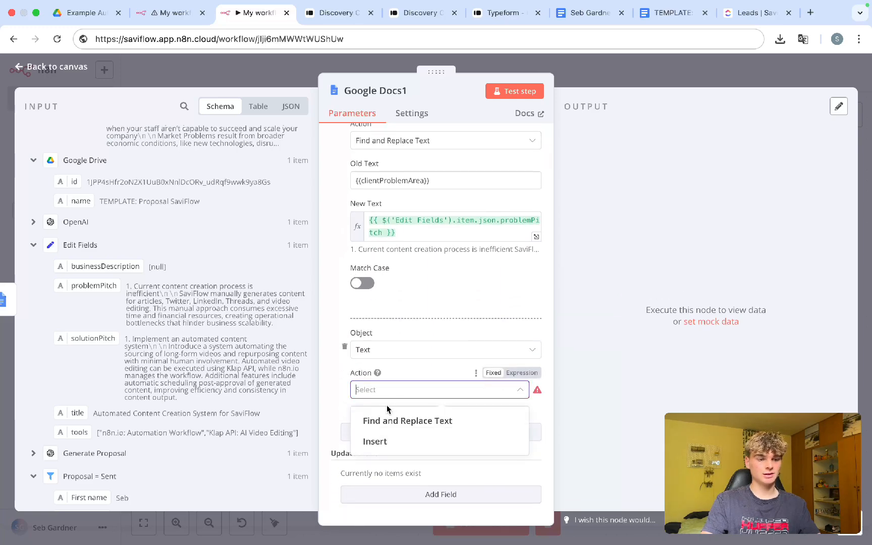
click(388, 418)
scroll(385, 413, down, 2)
click(413, 349)
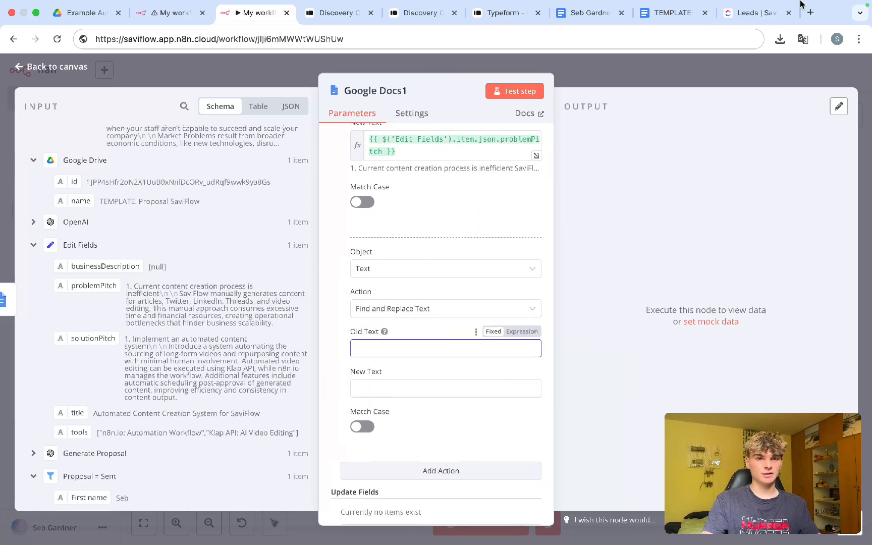
click(673, 13)
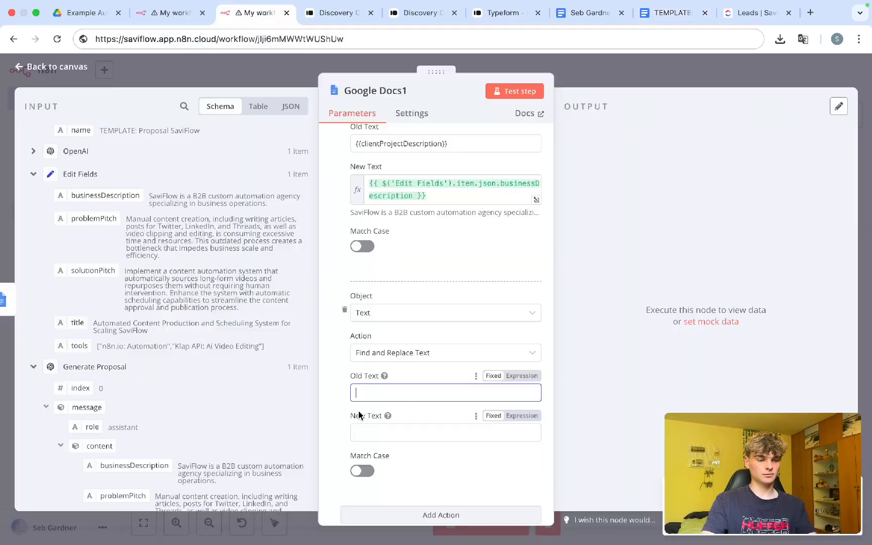
click(389, 450)
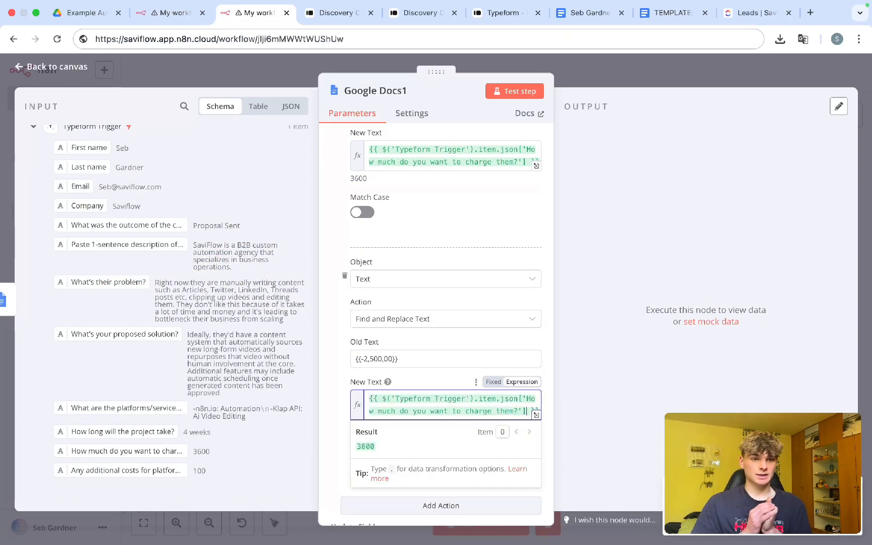
click(671, 13)
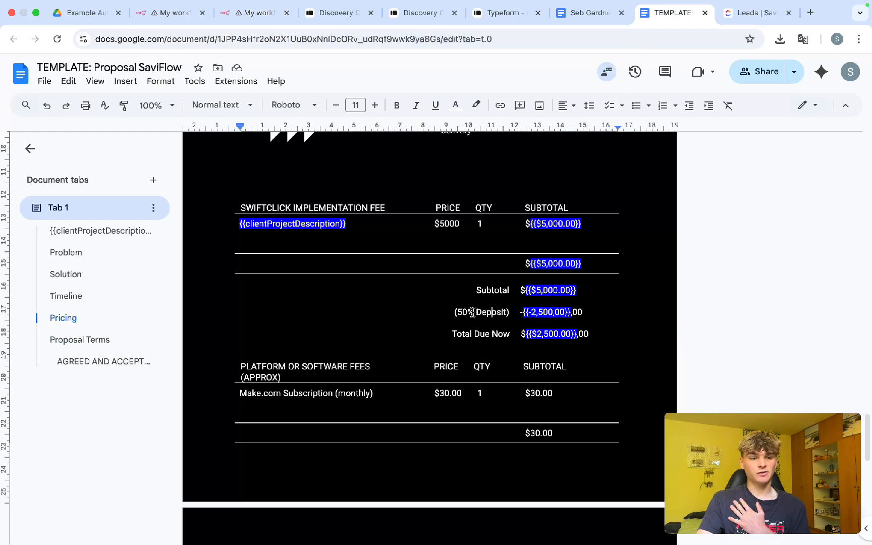
Step: Inspect the 50% Deposit and subtotal placeholders, such as {{-2,500,00}}, in the template's pricing table
drag(462, 311, 505, 312)
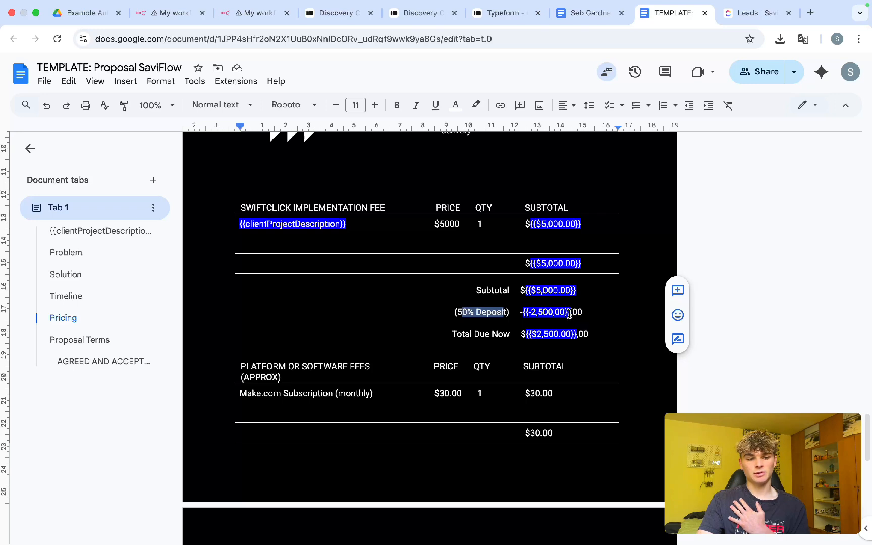
drag(570, 314, 526, 314)
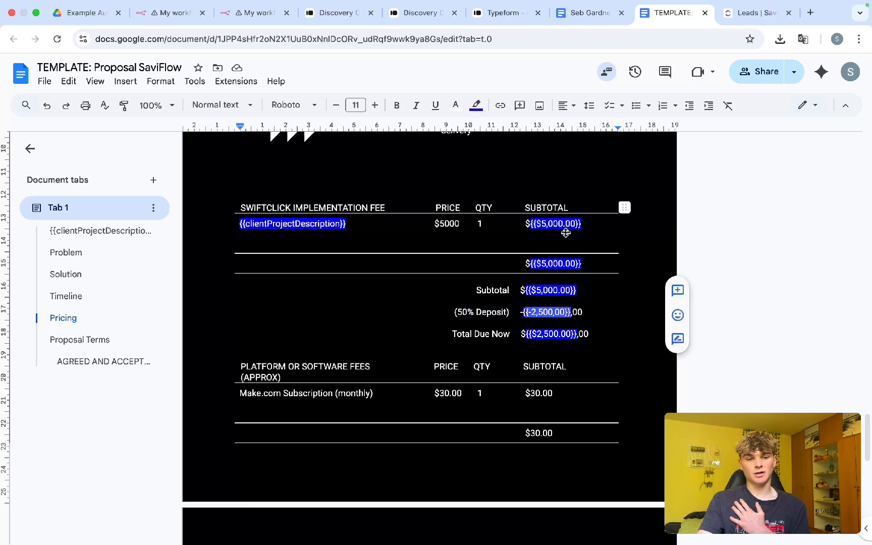
drag(582, 224, 556, 225)
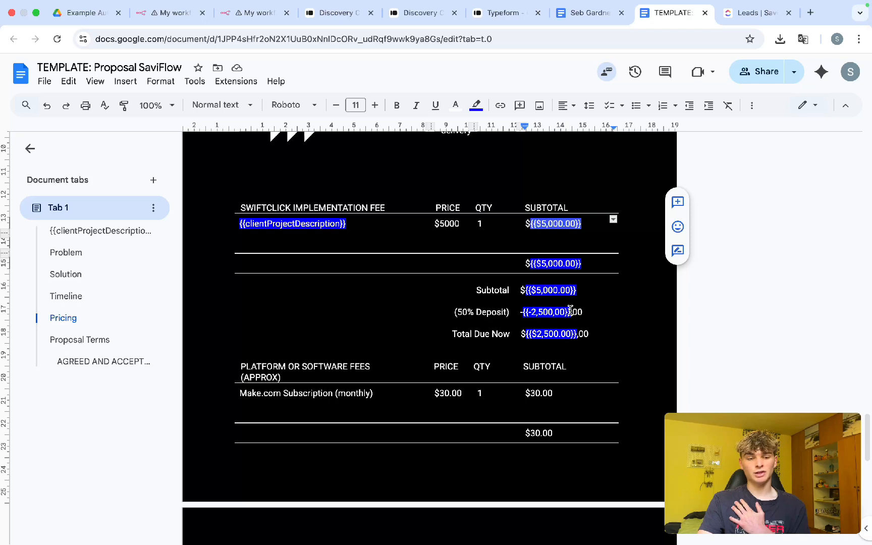
drag(570, 312, 528, 307)
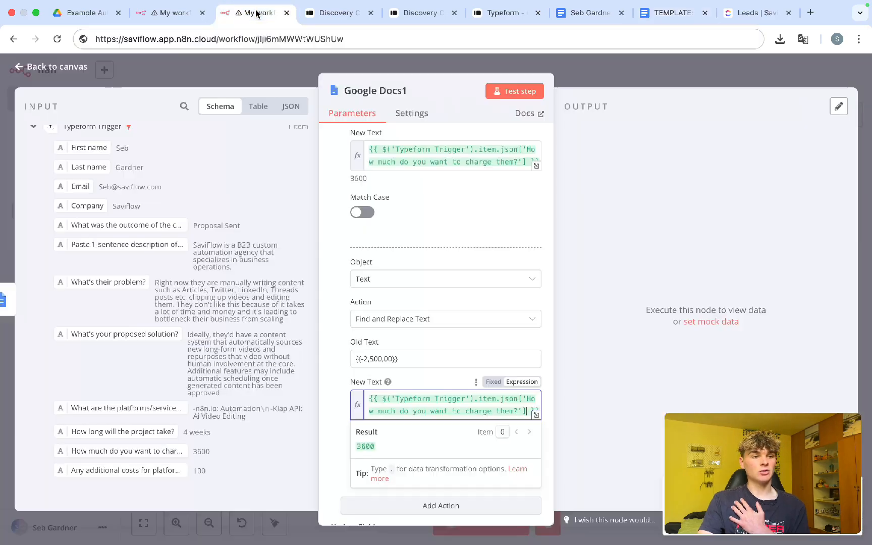
click(237, 14)
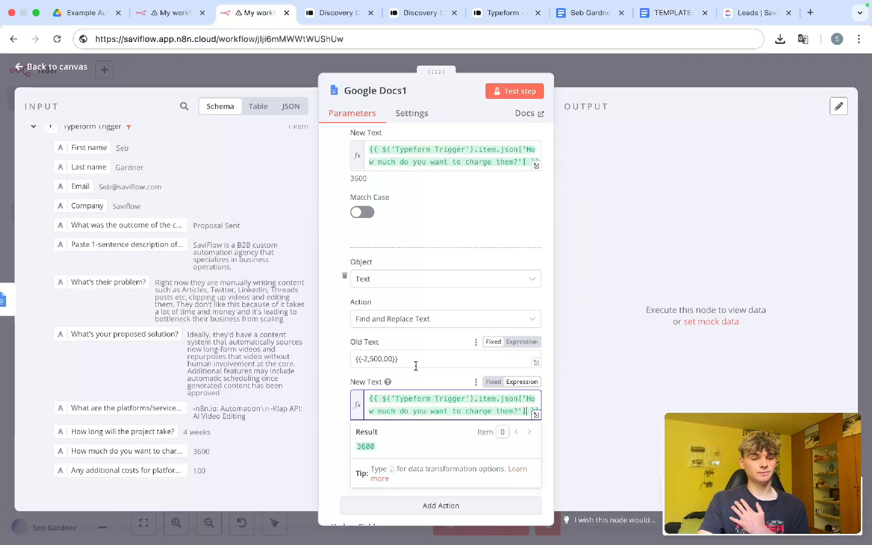
Step: Replace the {{-2,500,00}} New Text with the charge answer divided by 2, previewing 1800
key(ctrl+a)
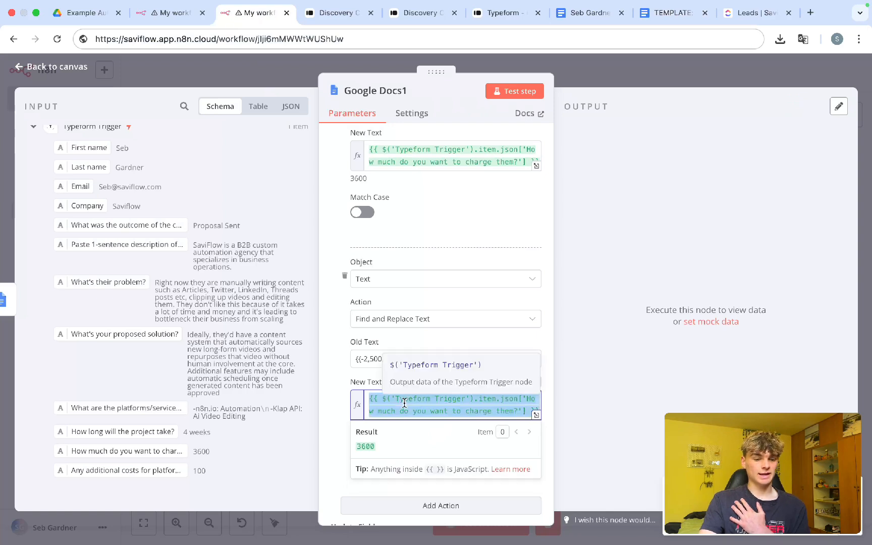
key(BackSpace)
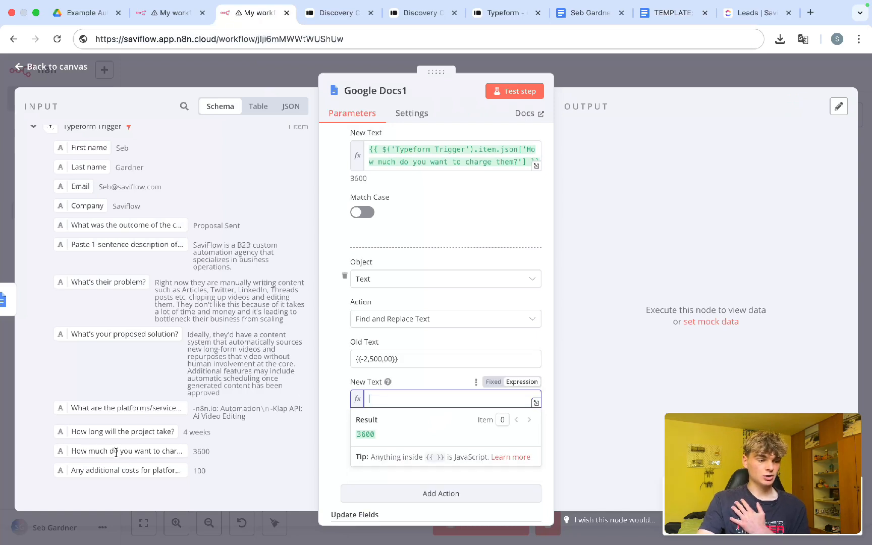
drag(174, 453, 454, 401)
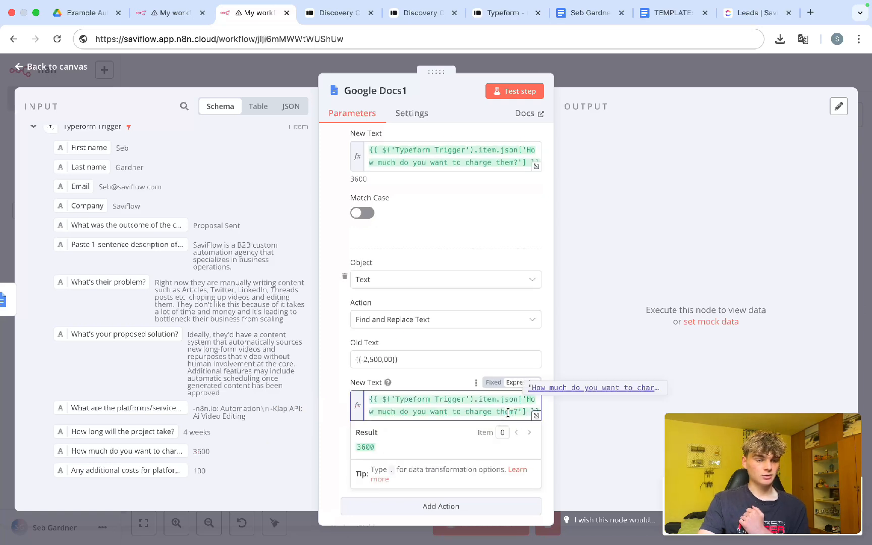
scroll(535, 420, up, 5)
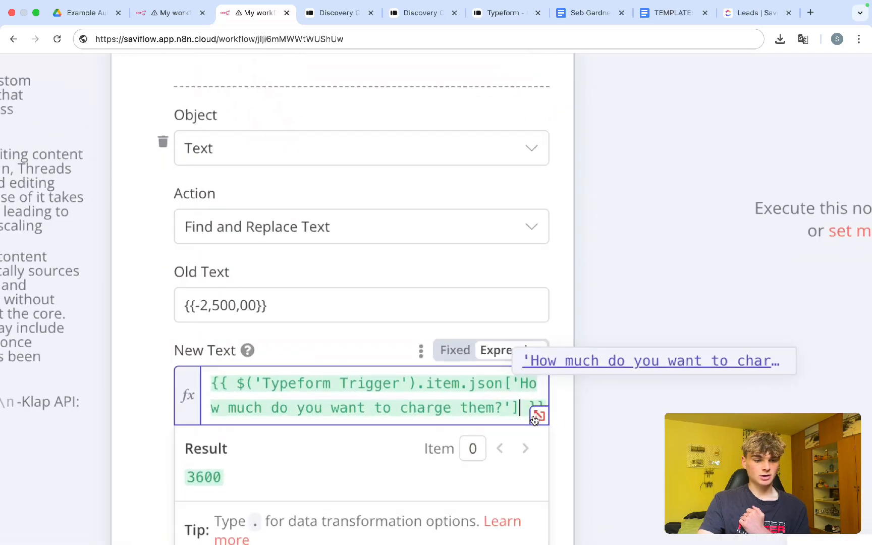
scroll(535, 420, up, 3)
scroll(508, 460, down, 1)
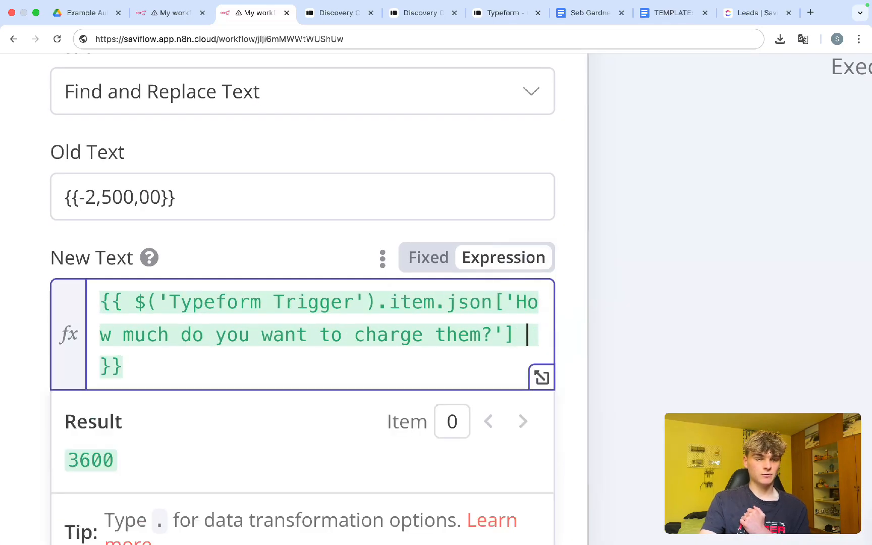
text(/ 2)
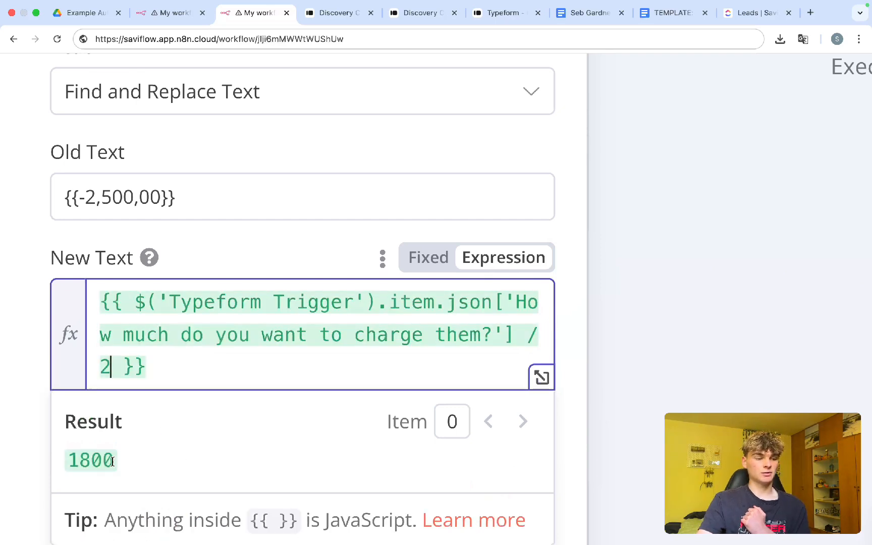
key(super+minus)
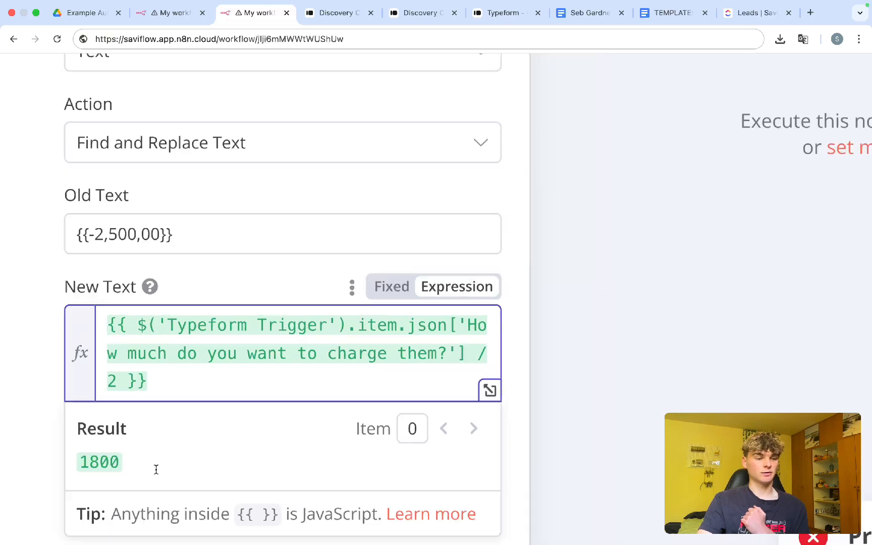
key(super+minus)
key(super+minus)
key(super+minus)
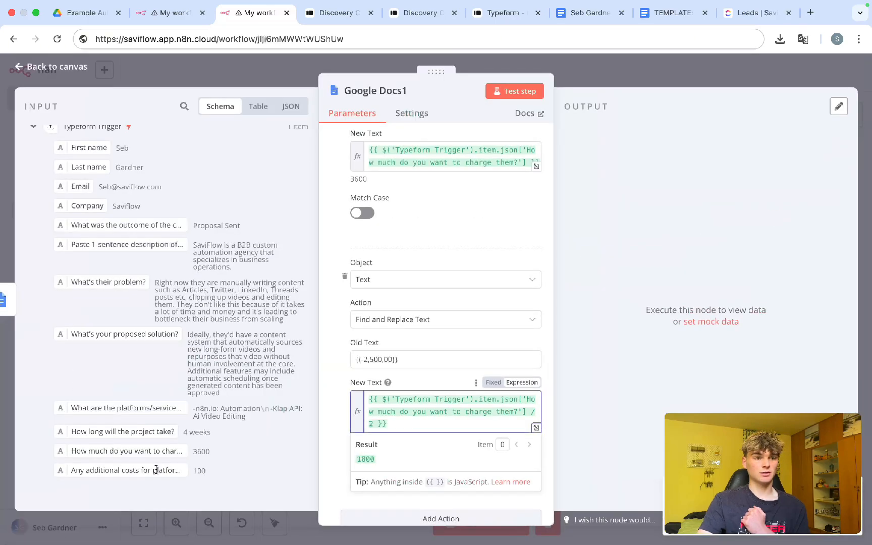
click(339, 384)
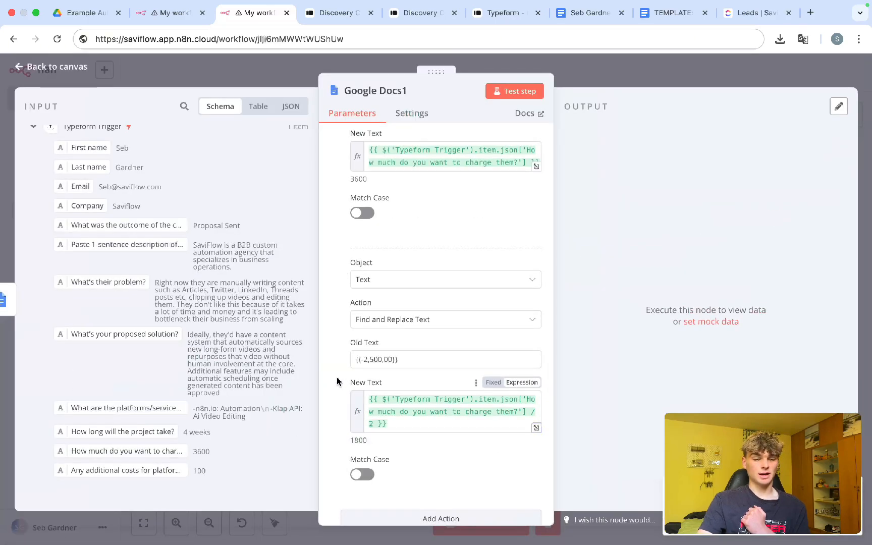
scroll(440, 339, down, 2)
scroll(438, 339, down, 1)
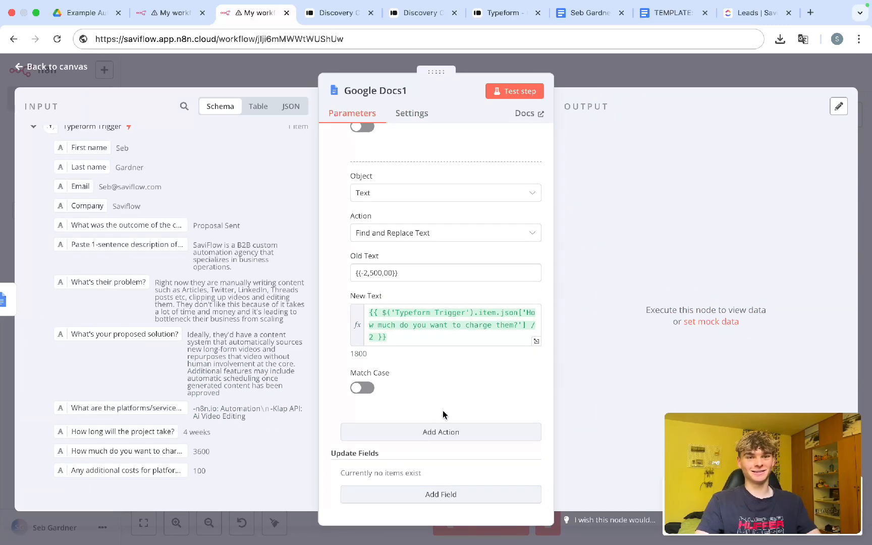
click(674, 13)
Step: Add a Find and Replace Text action with the Total Due Now {{$2,500.00}} placeholder as fixed Old Text
drag(578, 335, 526, 333)
key(super+c)
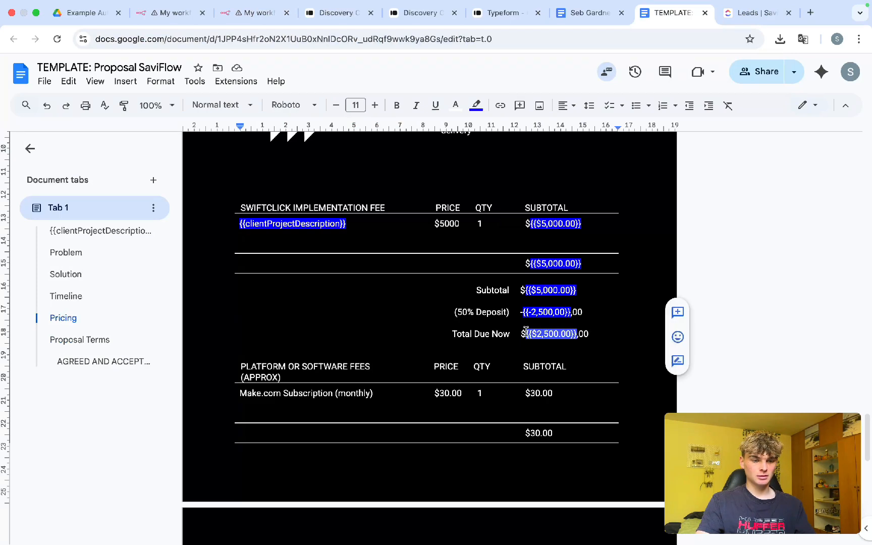
click(247, 13)
click(388, 437)
scroll(425, 413, down, 2)
click(410, 392)
click(406, 420)
scroll(391, 406, down, 1)
click(388, 403)
key(super+v)
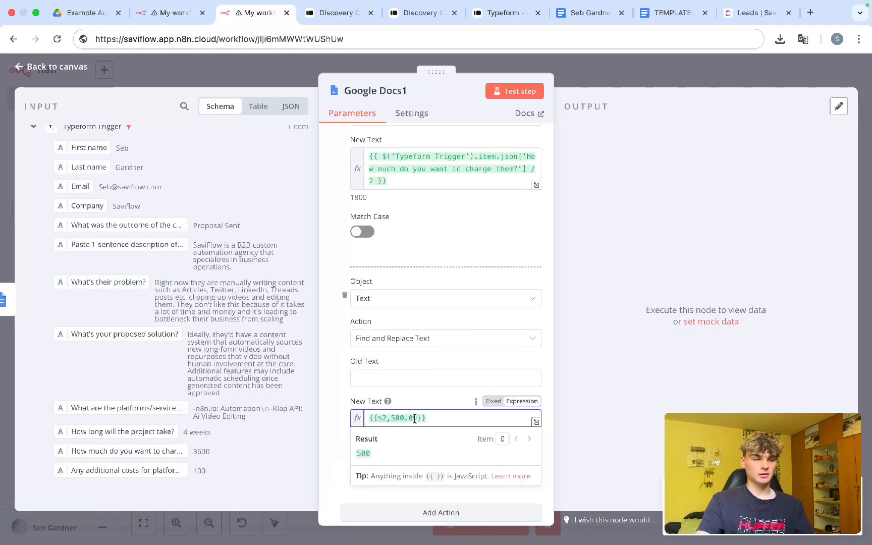
key(super+a)
key(BackSpace)
click(397, 378)
key(super+v)
click(494, 362)
Step: Copy the halved charge expression from the previous action into the new New Text
click(407, 418)
drag(402, 183, 357, 151)
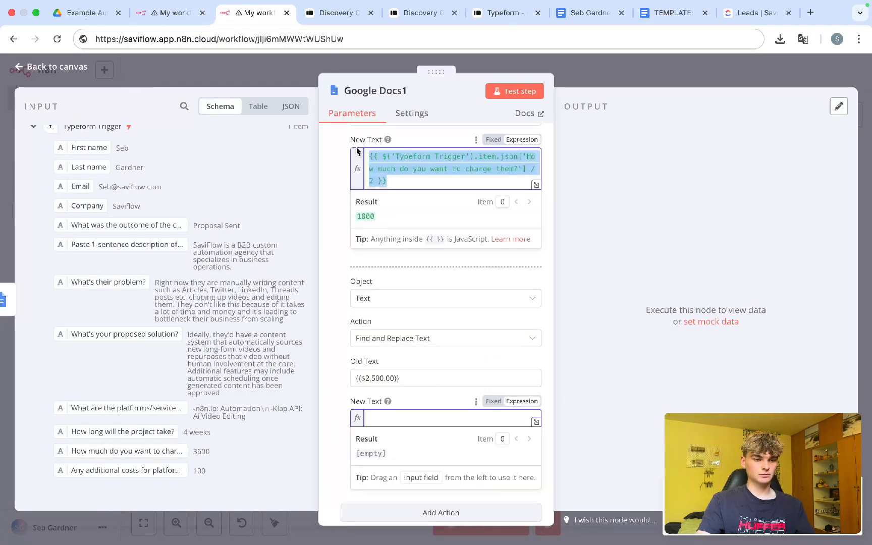
key(super+c)
click(387, 418)
key(super+v)
click(343, 402)
scroll(398, 307, up, 20)
scroll(487, 195, up, 6)
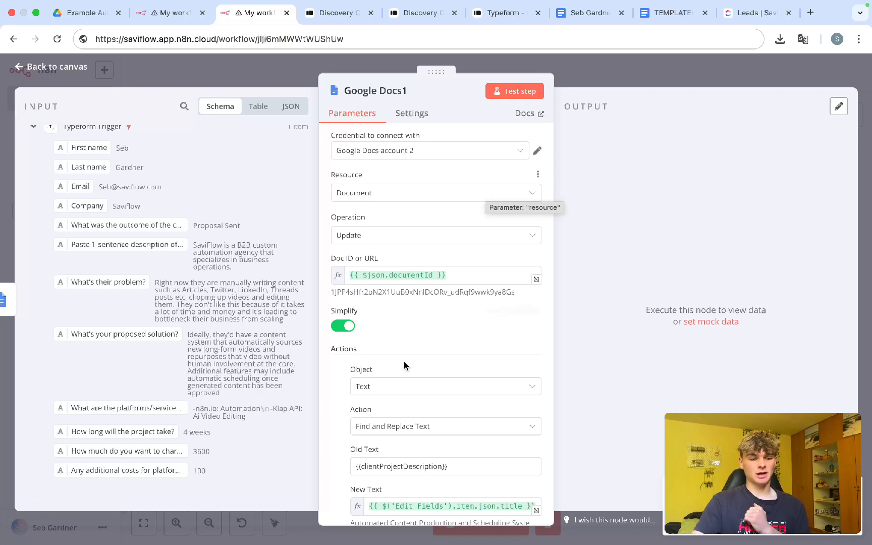
Step: Review the milestone and timeline mappings against the expanded OpenAI output fields
scroll(403, 363, down, 10)
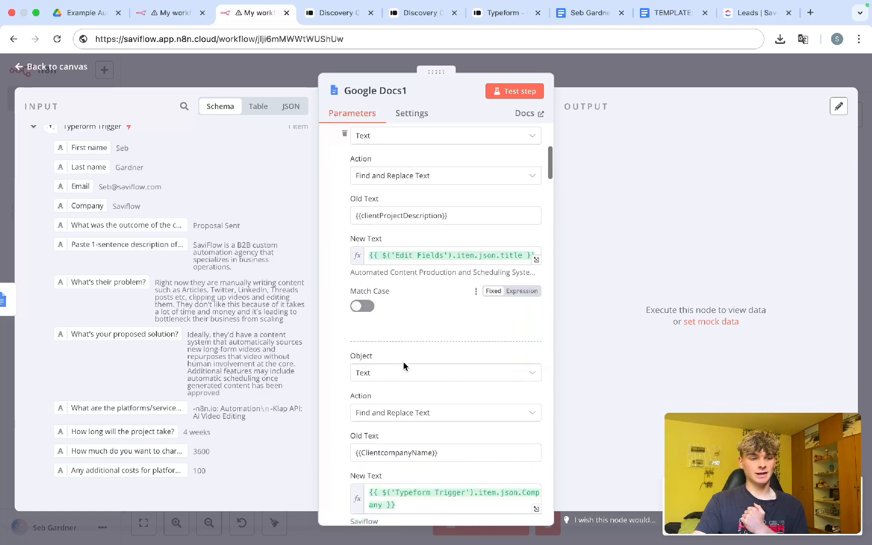
scroll(404, 366, down, 15)
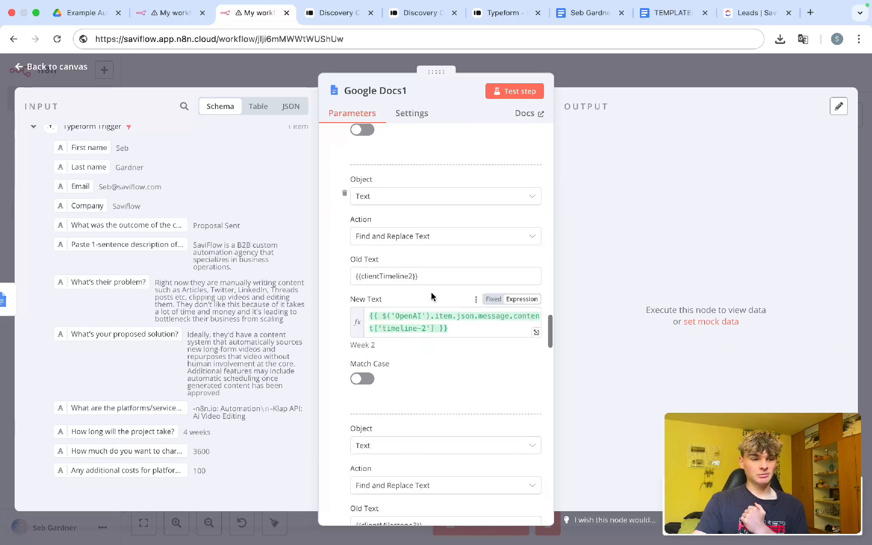
drag(421, 276, 361, 276)
scroll(232, 281, up, 10)
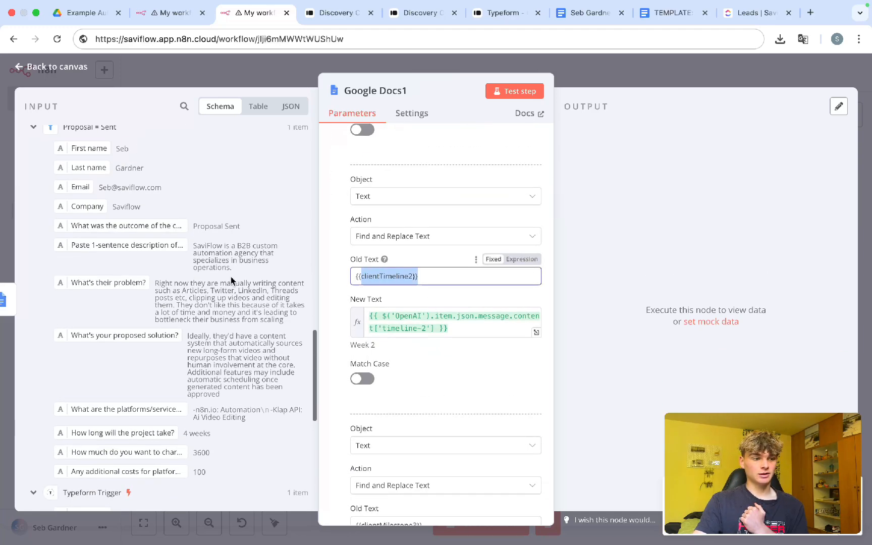
scroll(231, 280, up, 15)
scroll(231, 276, down, 5)
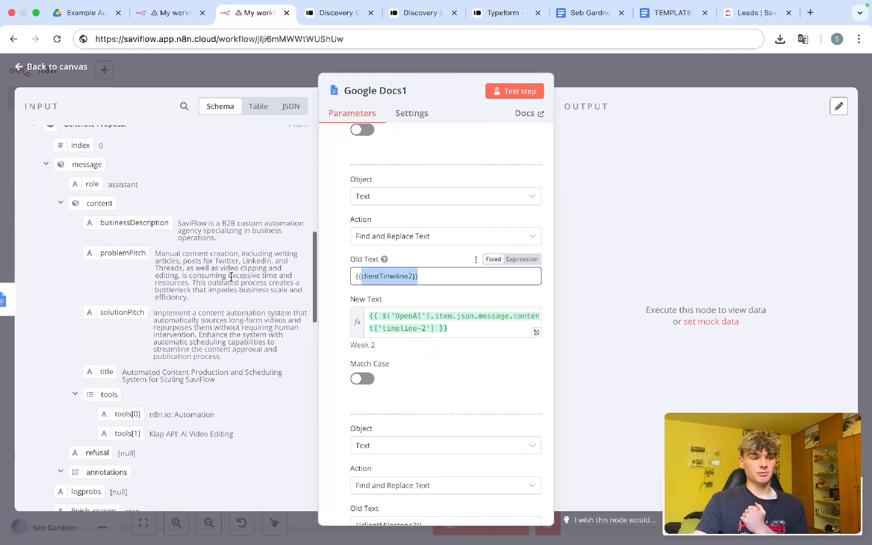
scroll(232, 278, up, 15)
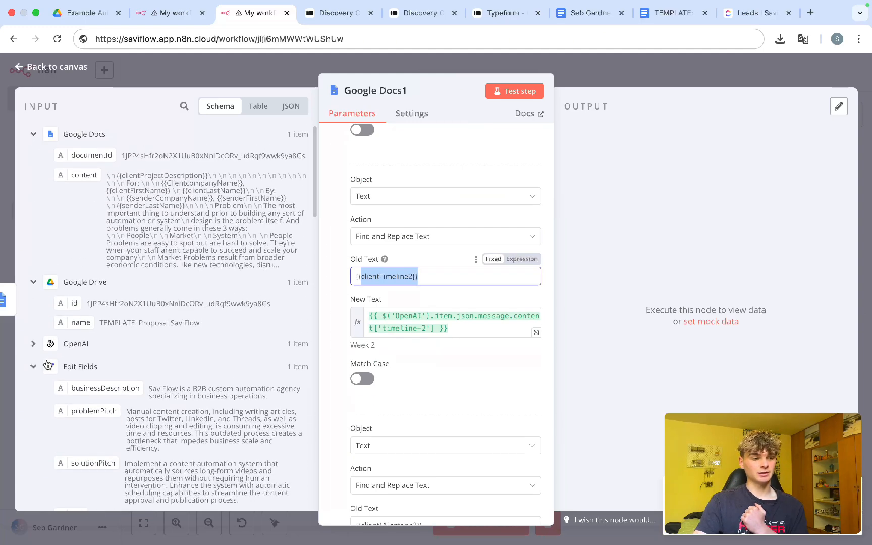
click(33, 344)
scroll(80, 357, down, 5)
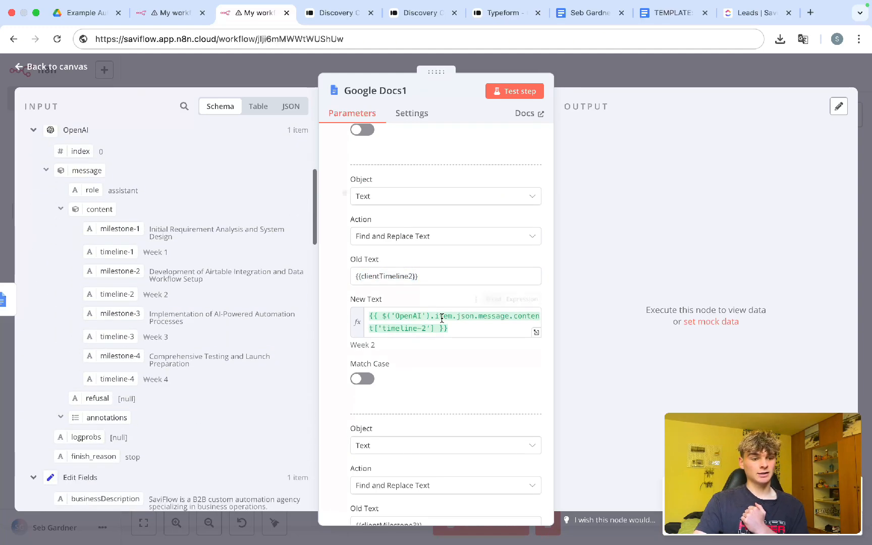
Step: Compare {{clientTimeline2}} with the template, then close Google Docs1 and save the workflow
click(590, 13)
click(673, 12)
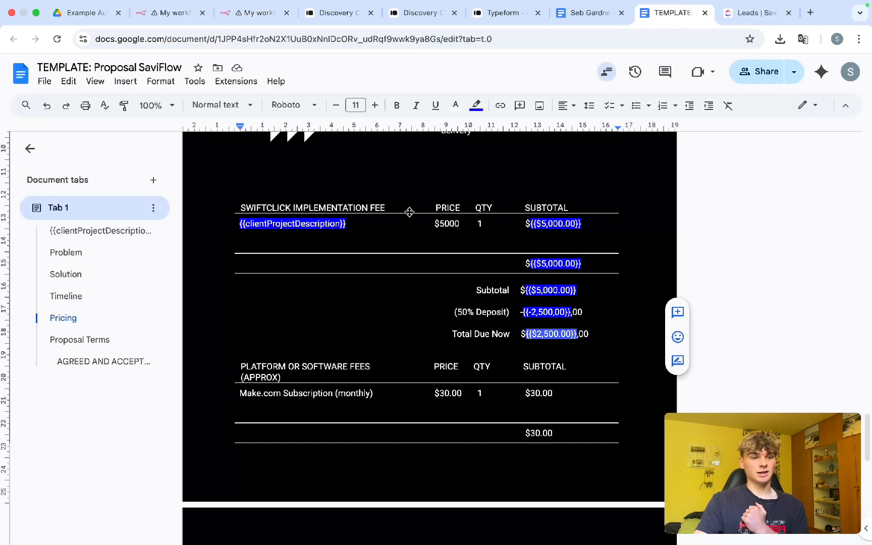
scroll(410, 212, up, 15)
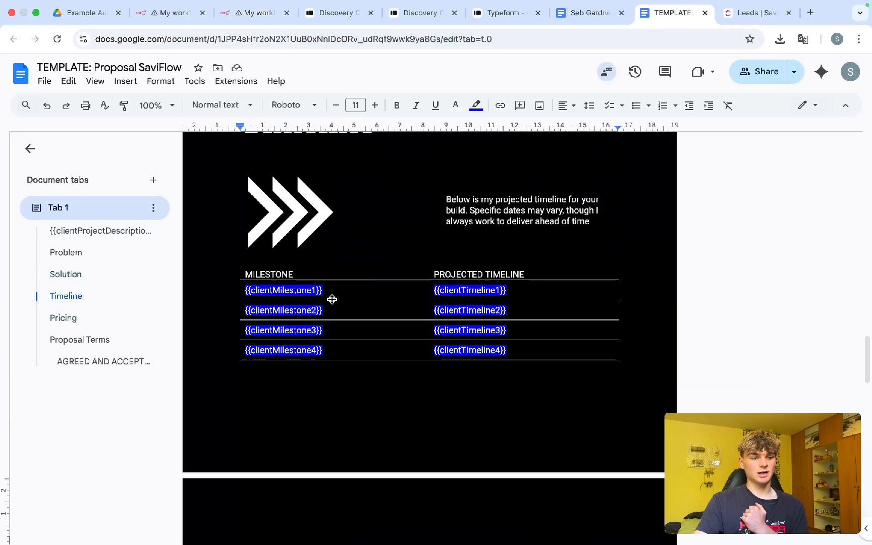
click(240, 18)
drag(429, 275, 345, 281)
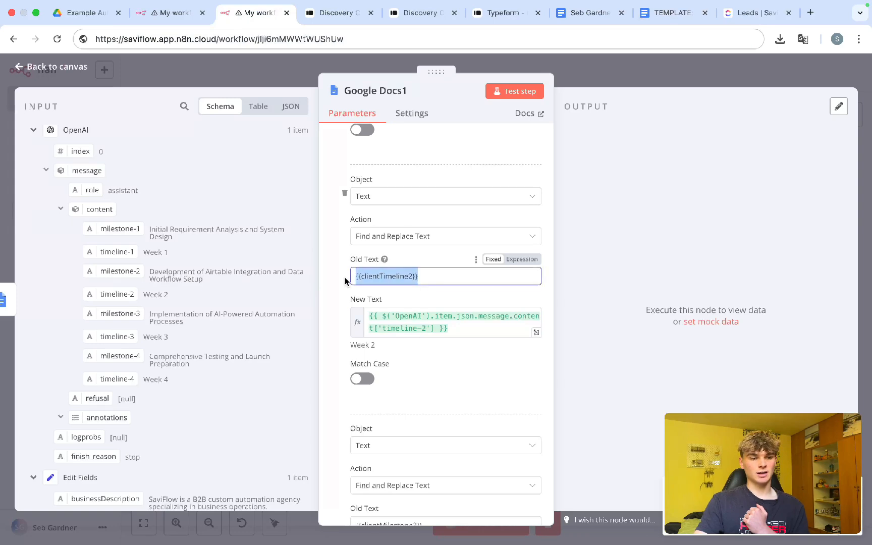
scroll(346, 281, up, 4)
drag(429, 226, 338, 223)
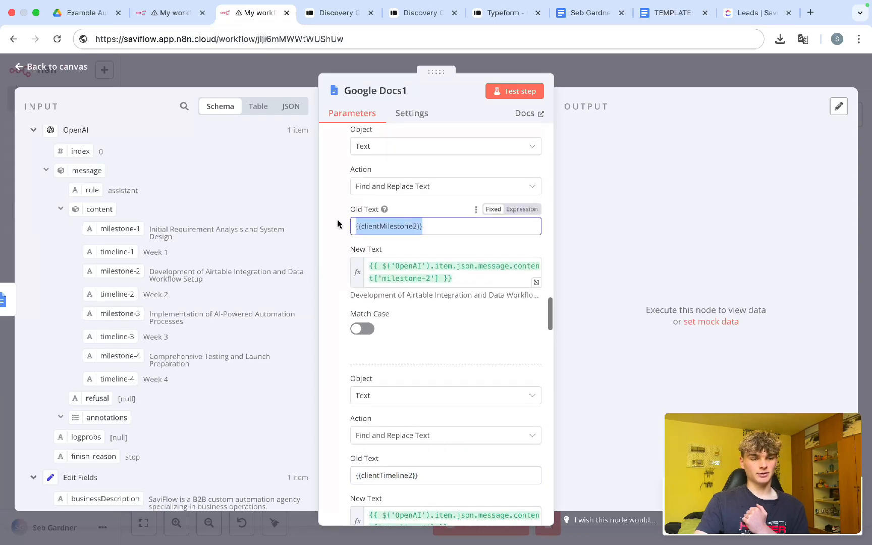
scroll(338, 224, up, 5)
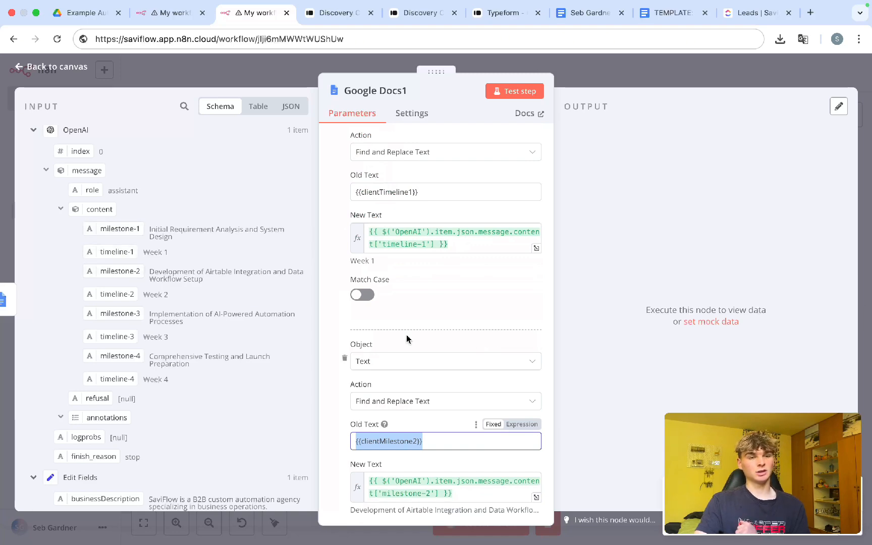
click(593, 79)
key(super+s)
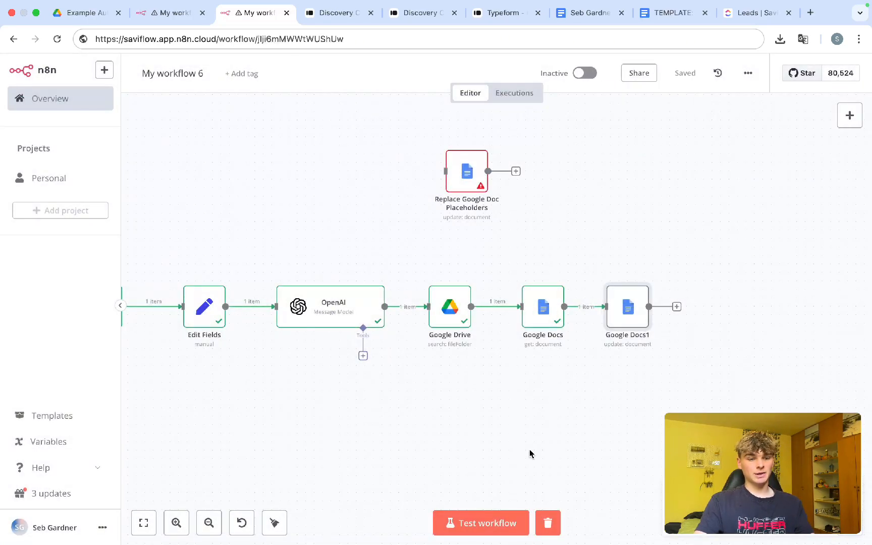
Step: Glance at the Google Drive proposal folder, then start a full test run of My workflow 6
scroll(530, 453, down, 1)
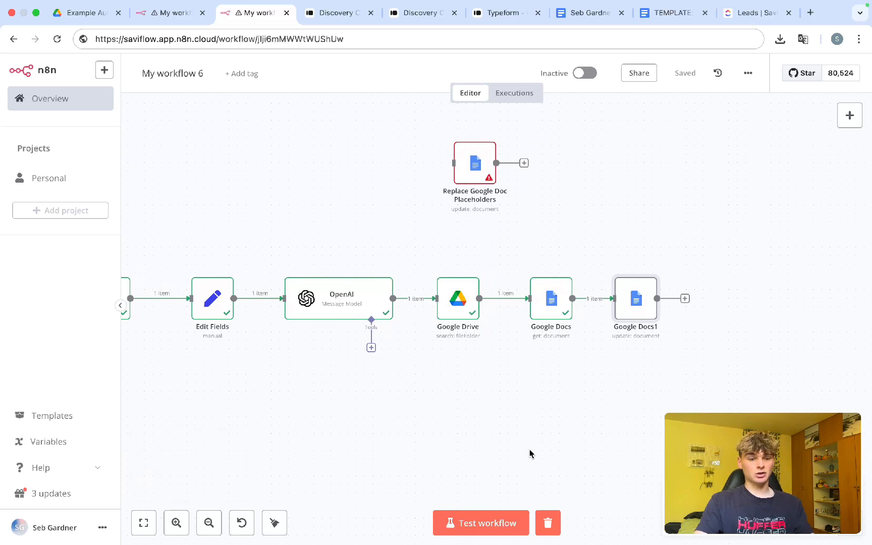
scroll(530, 453, down, 3)
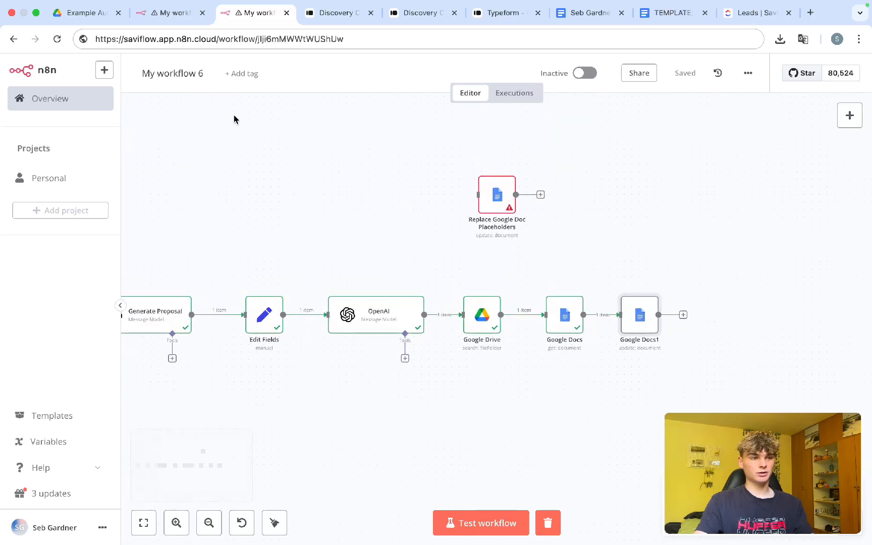
click(91, 24)
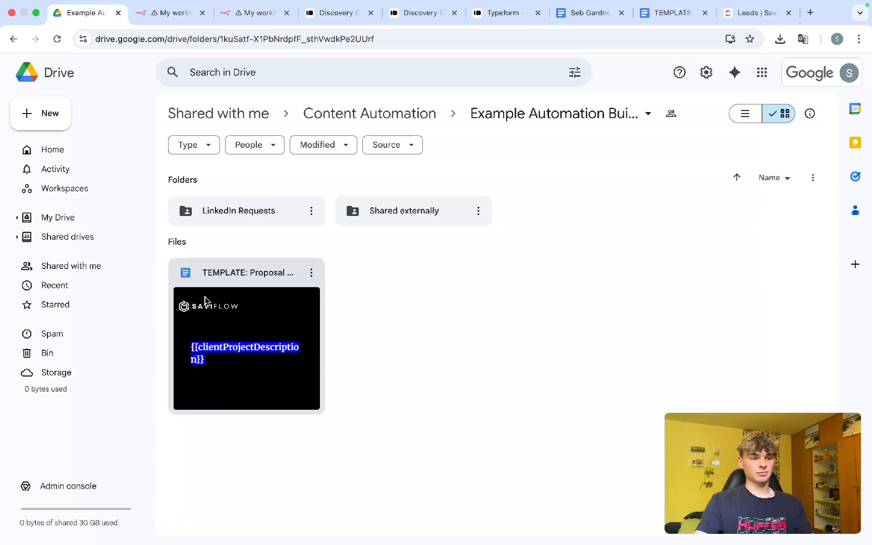
click(255, 19)
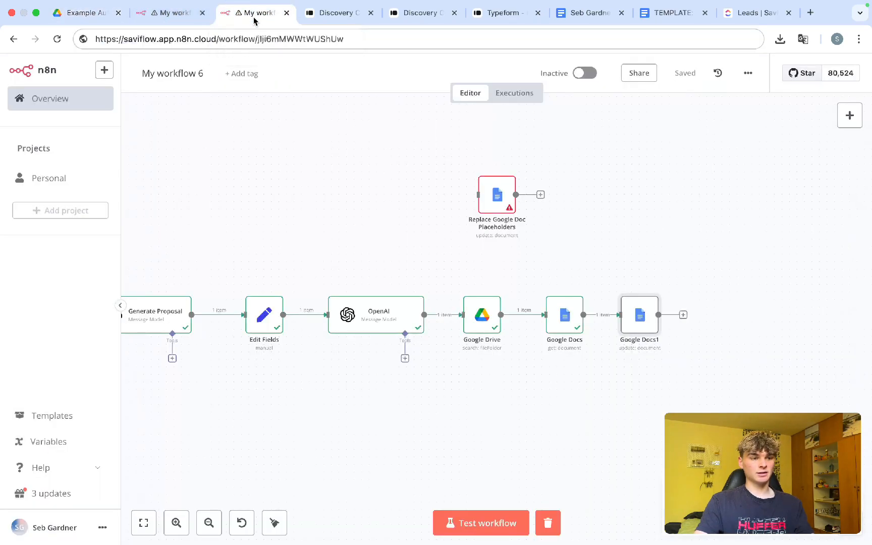
key(super+Return)
scroll(444, 461, left, 2)
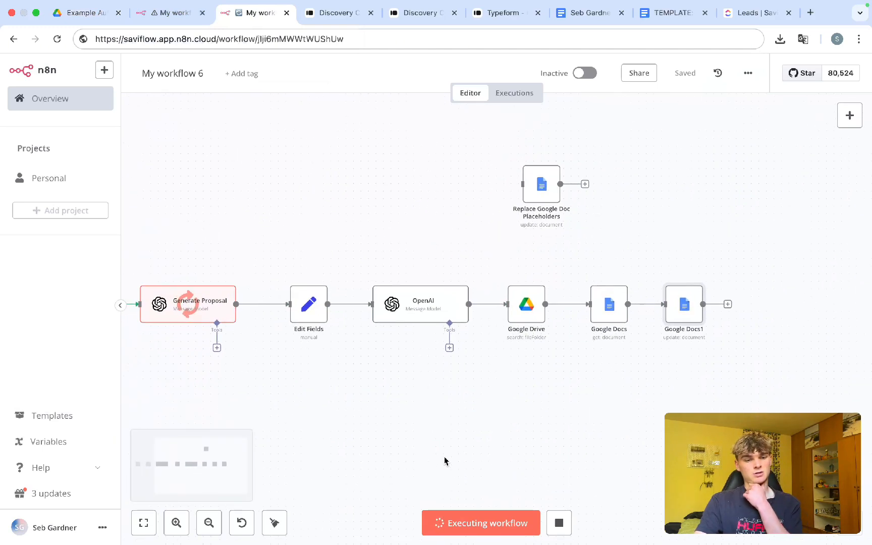
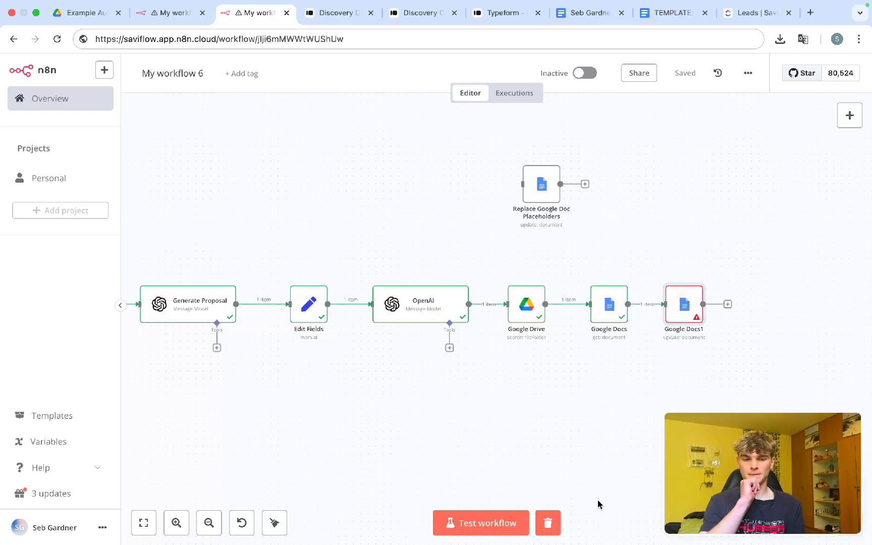
Step: Inspect Google Docs1's error, then move the Google Docs1 node further right
double_click(696, 314)
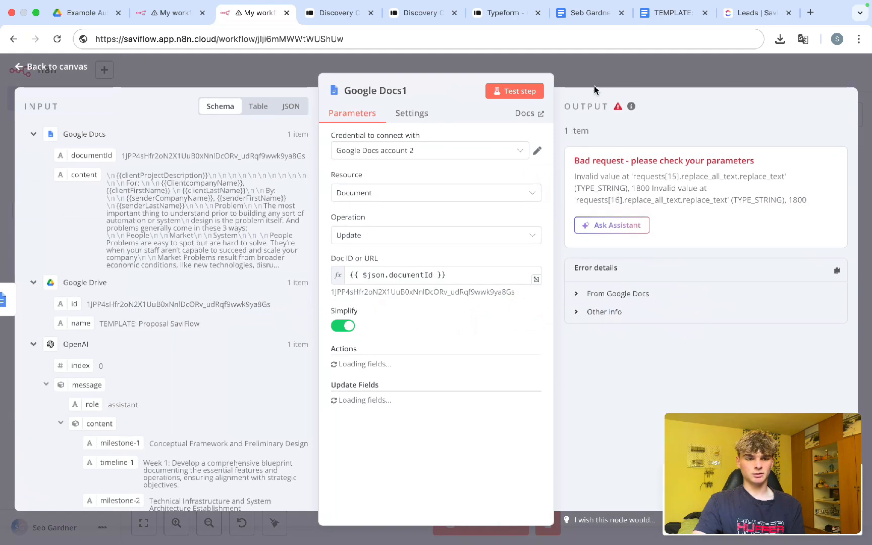
click(594, 70)
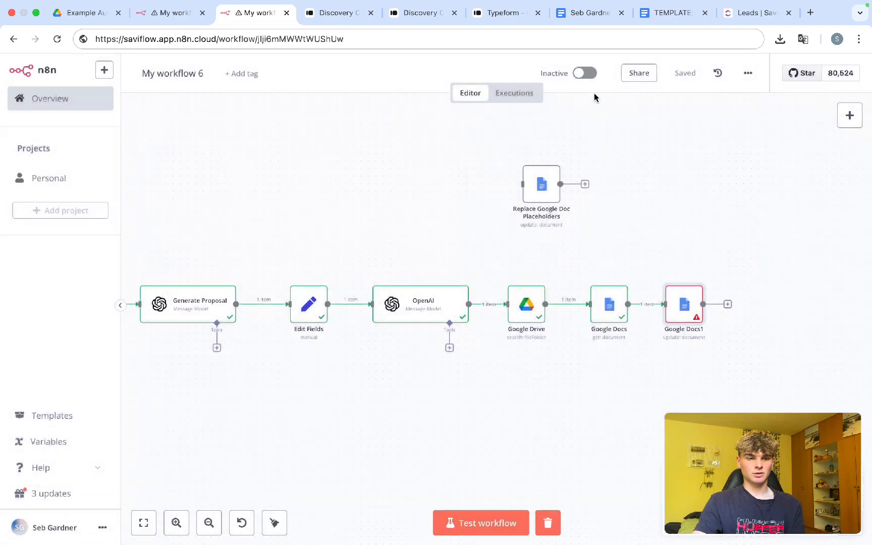
scroll(698, 392, right, 5)
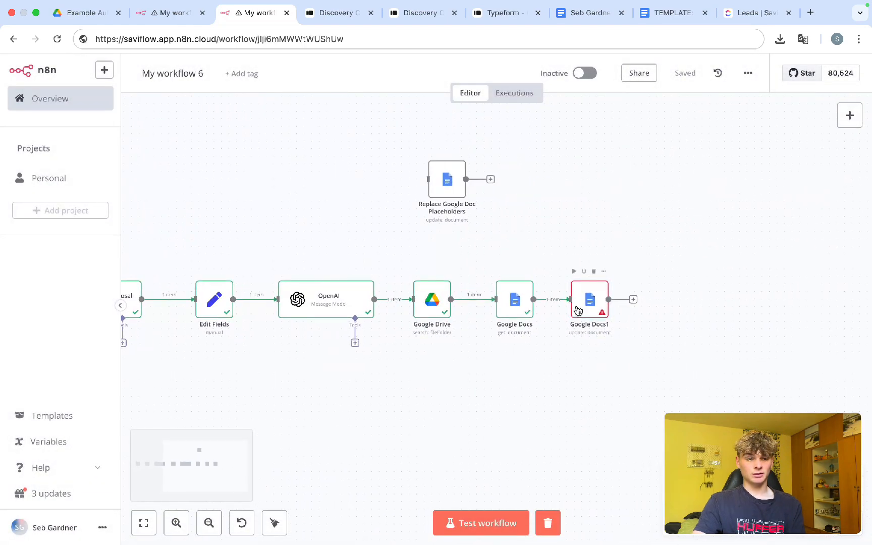
drag(578, 310, 638, 310)
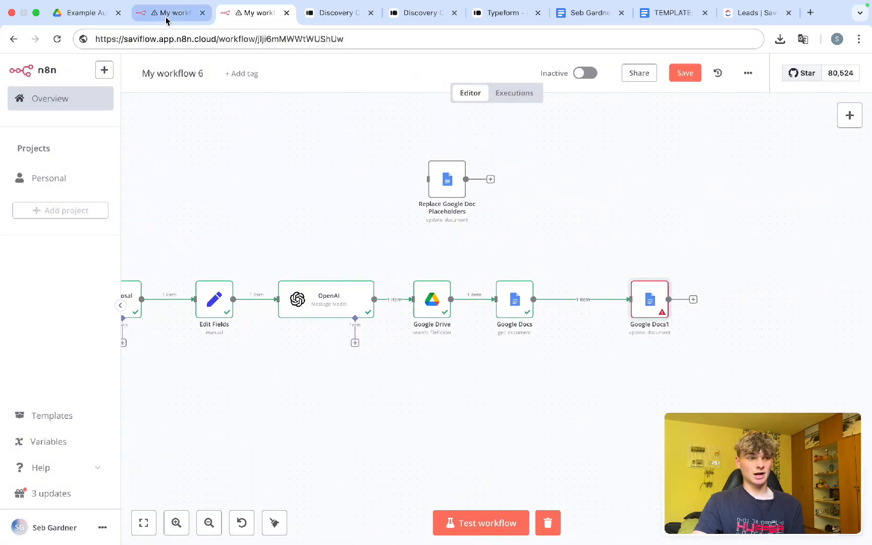
Step: Glance at the Drive template, then shift Google Docs and Google Docs1 right together
click(84, 13)
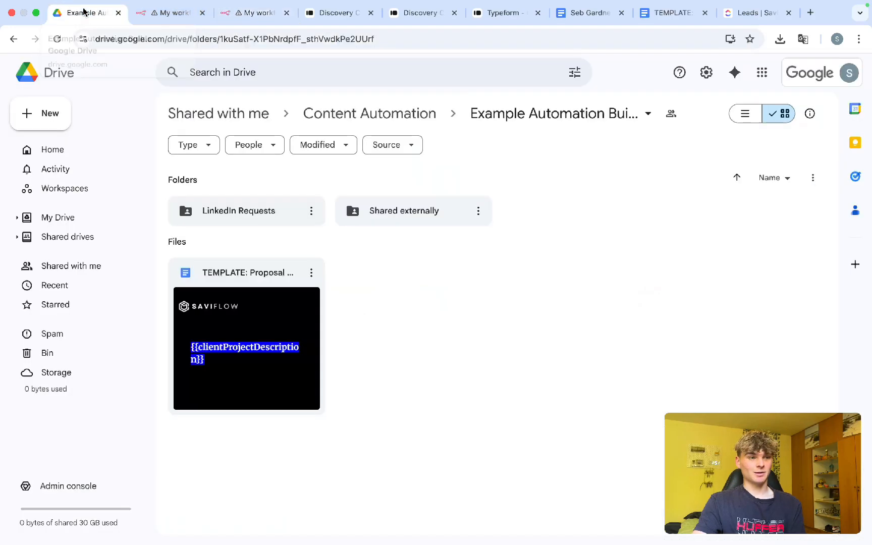
click(240, 19)
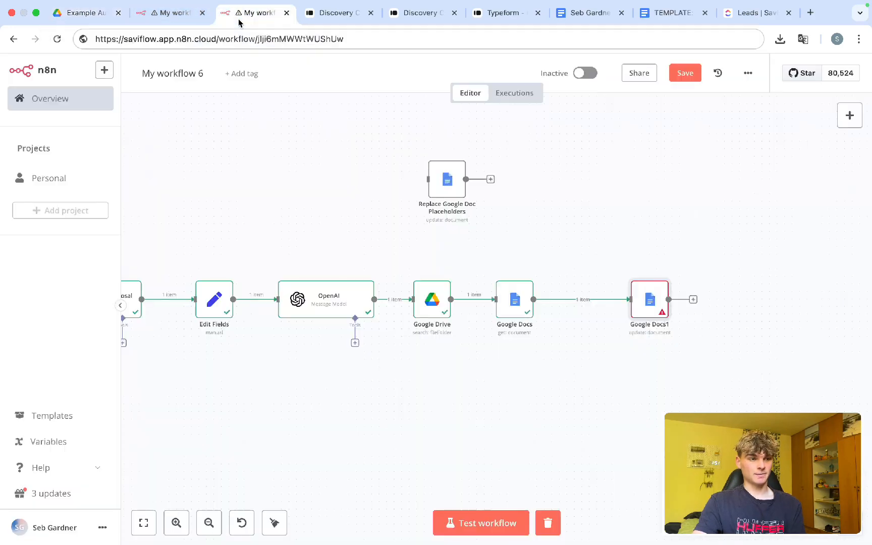
mouse_move(584, 298)
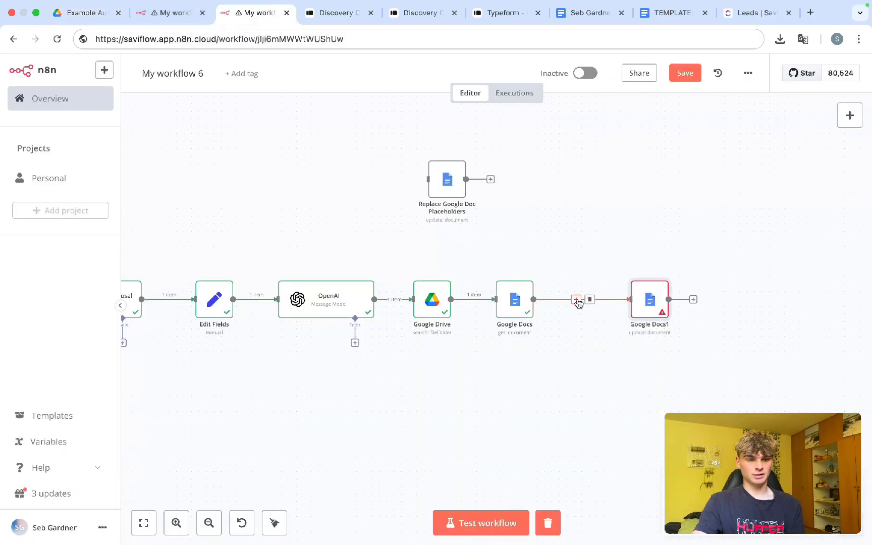
drag(508, 303, 561, 302)
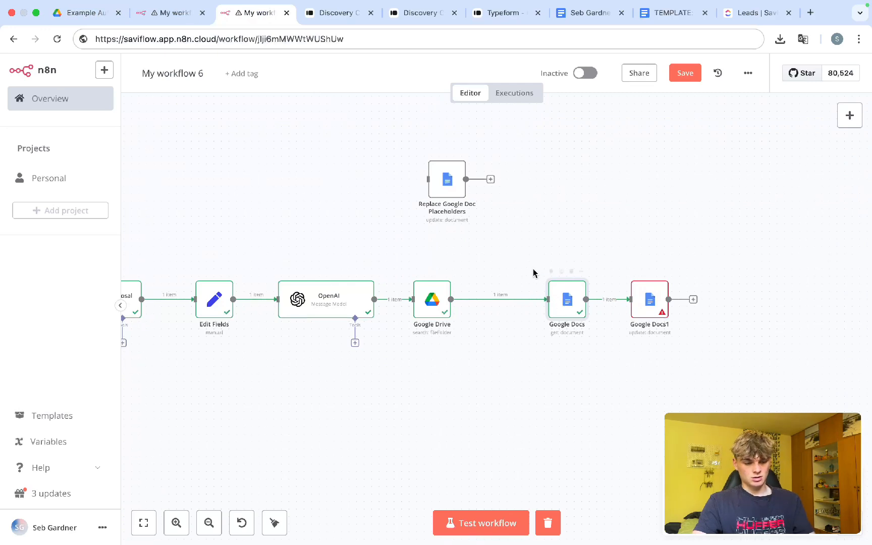
drag(528, 249, 703, 393)
drag(566, 308, 588, 308)
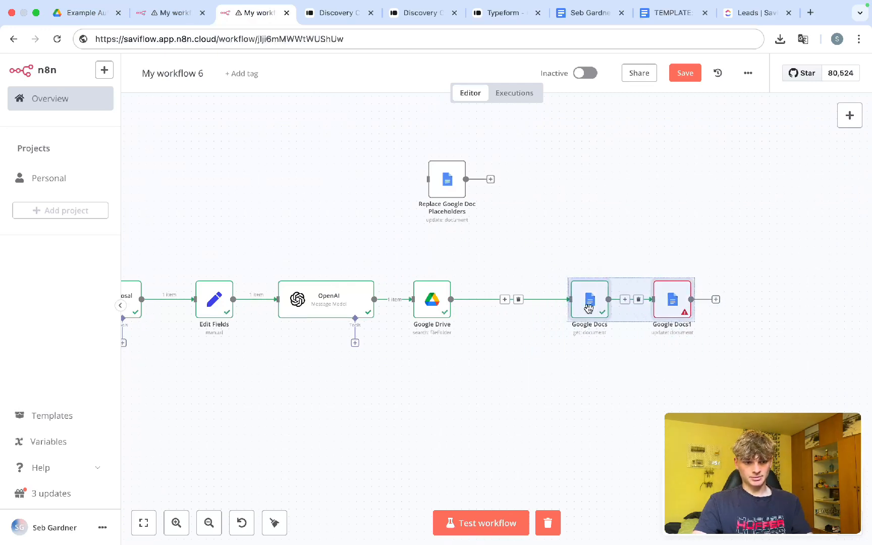
click(531, 273)
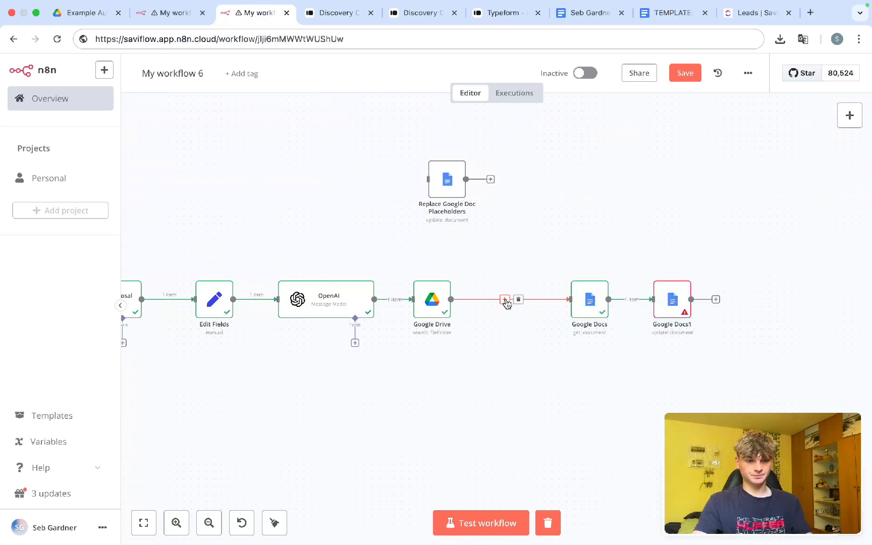
Step: Insert a Google Drive Copy file step after Google Drive, copying TEMPLATE: Proposal SaviFlow
click(505, 300)
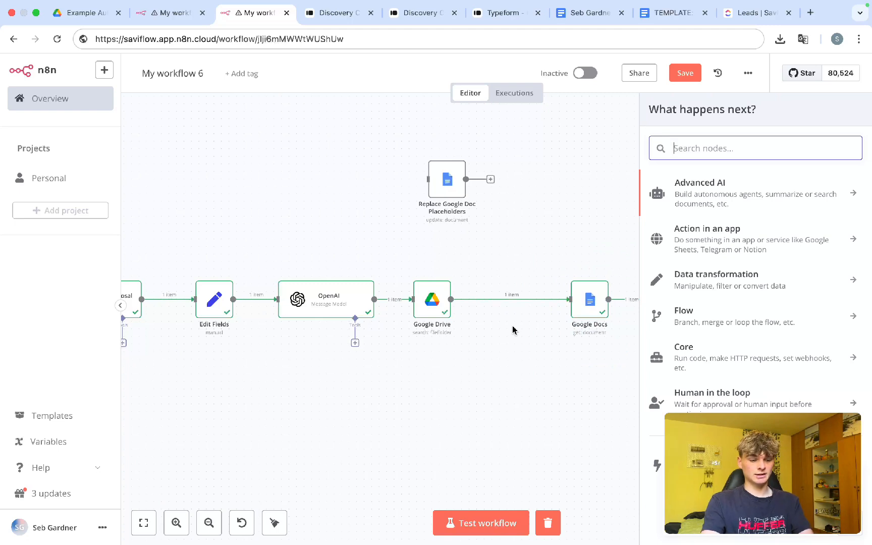
text(drive)
click(680, 223)
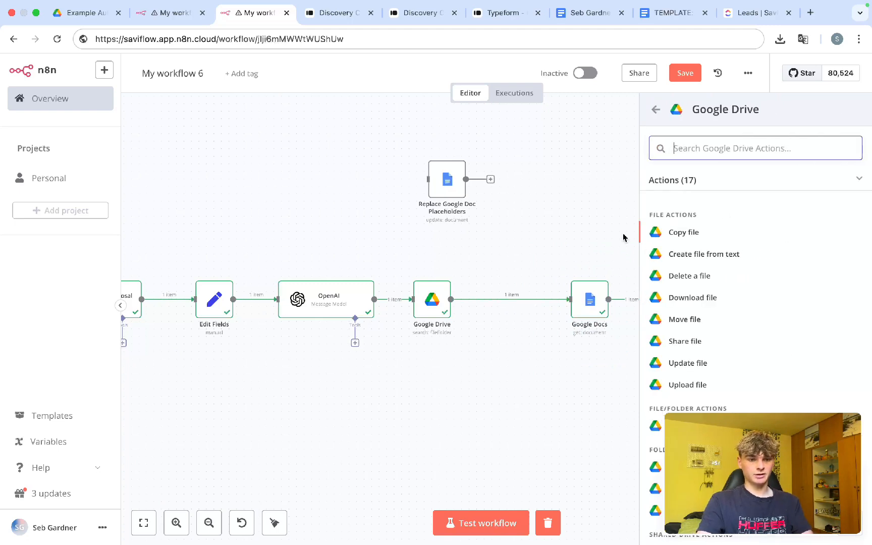
click(684, 232)
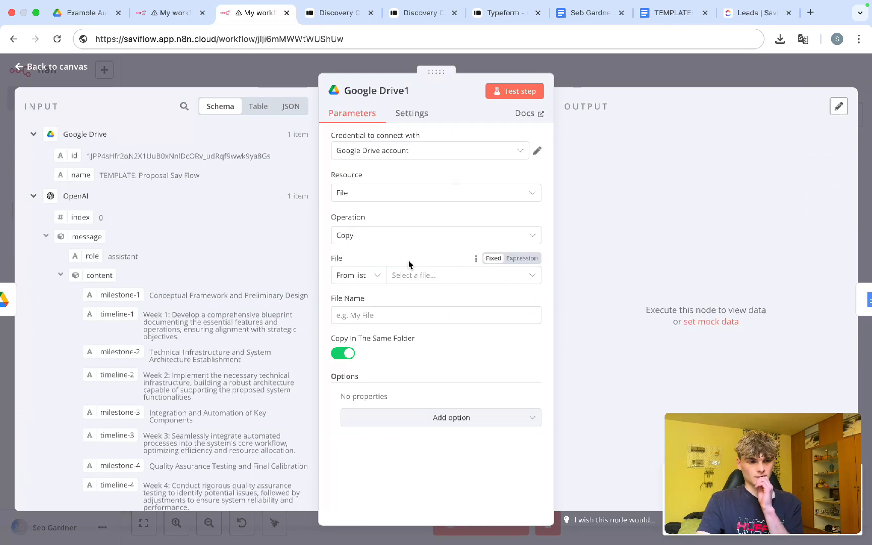
click(413, 281)
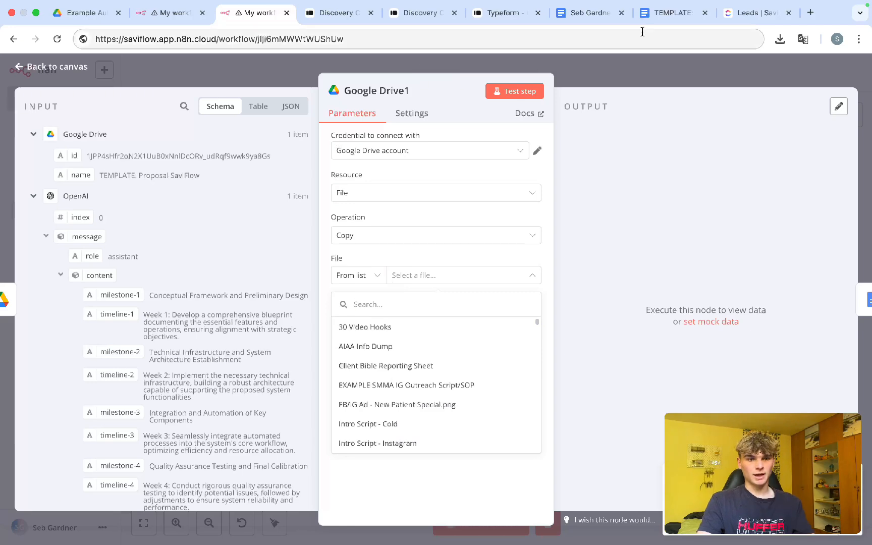
click(661, 14)
click(117, 71)
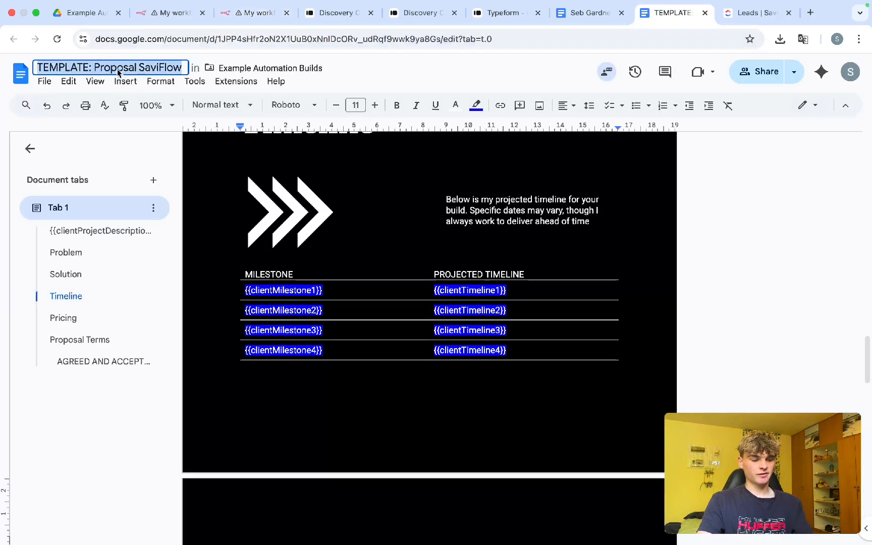
click(163, 14)
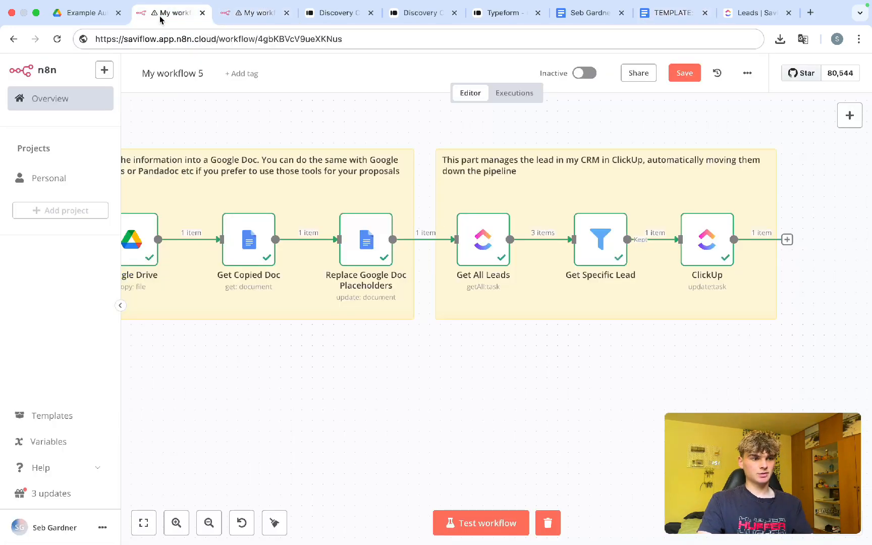
click(253, 14)
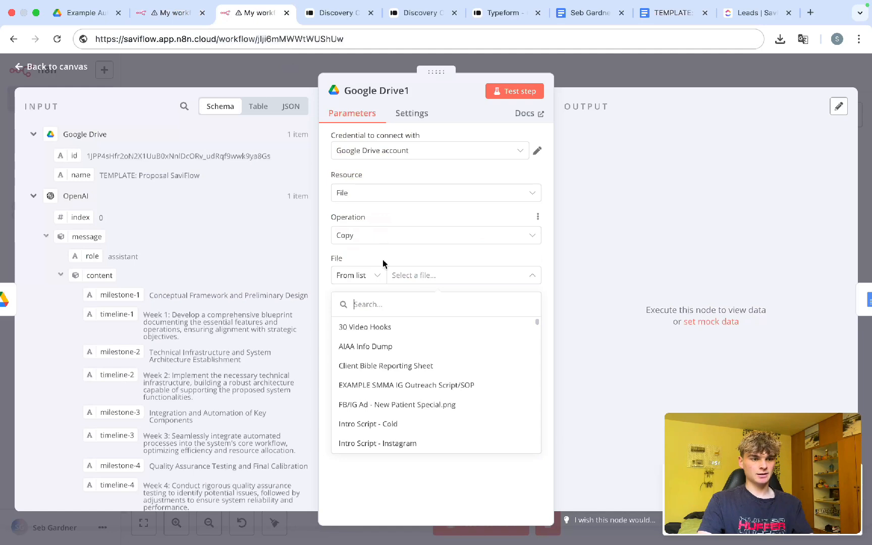
click(379, 304)
key(super+v)
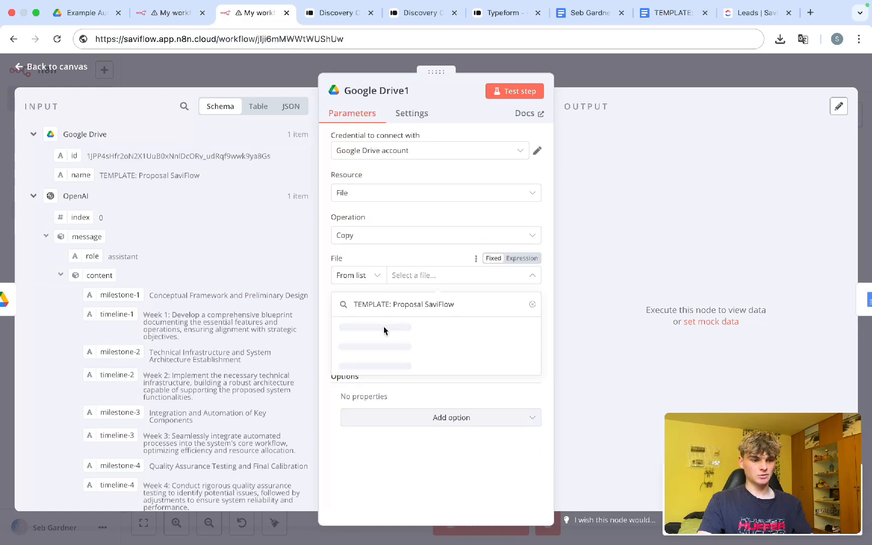
click(389, 324)
Step: Name the copy from the Typeform first and last name followed by 'Proposal'
click(394, 319)
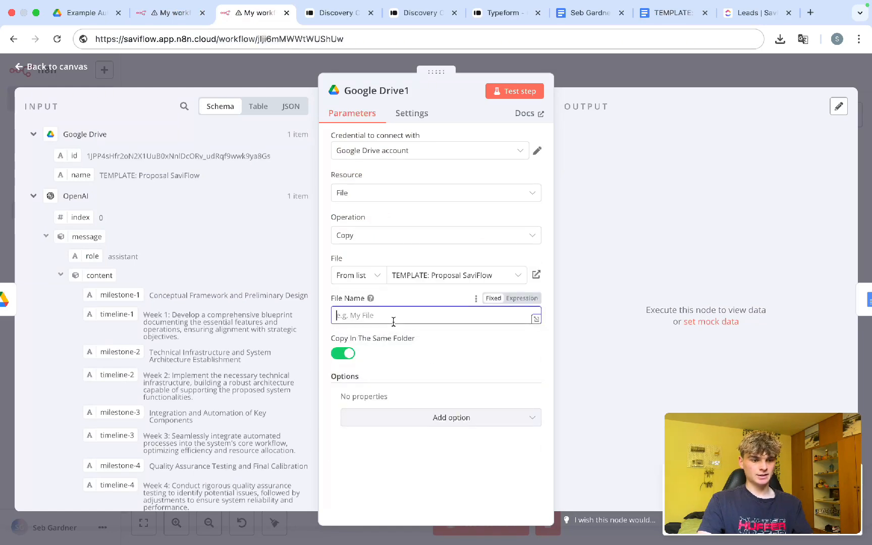
scroll(144, 242, down, 1)
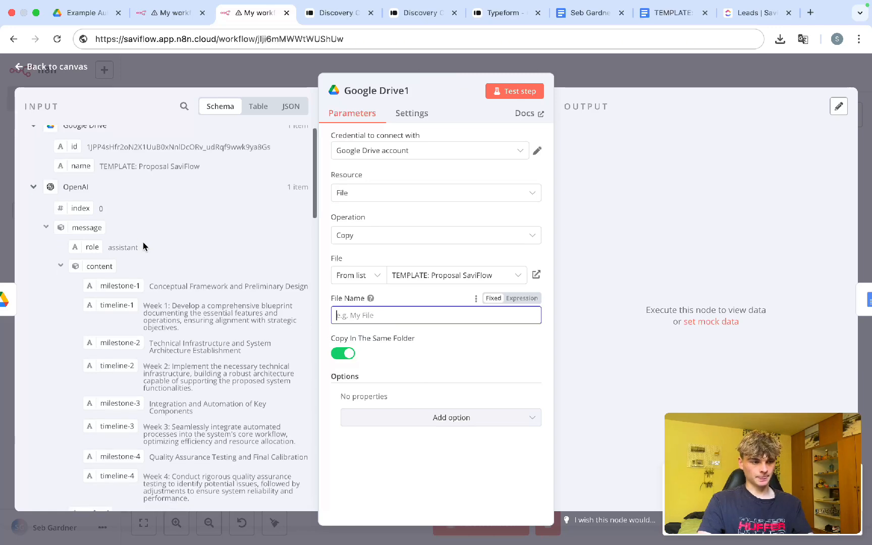
click(51, 191)
scroll(73, 243, down, 10)
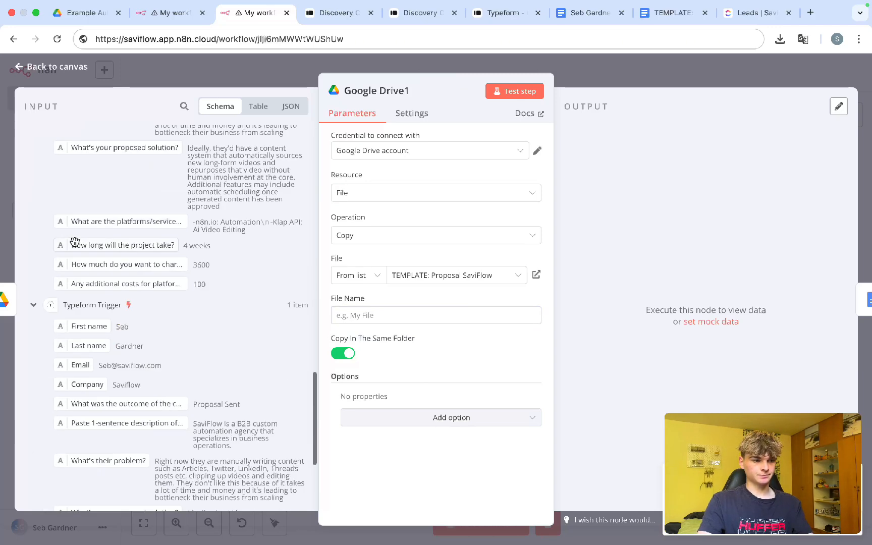
scroll(75, 242, up, 1)
drag(89, 165, 401, 330)
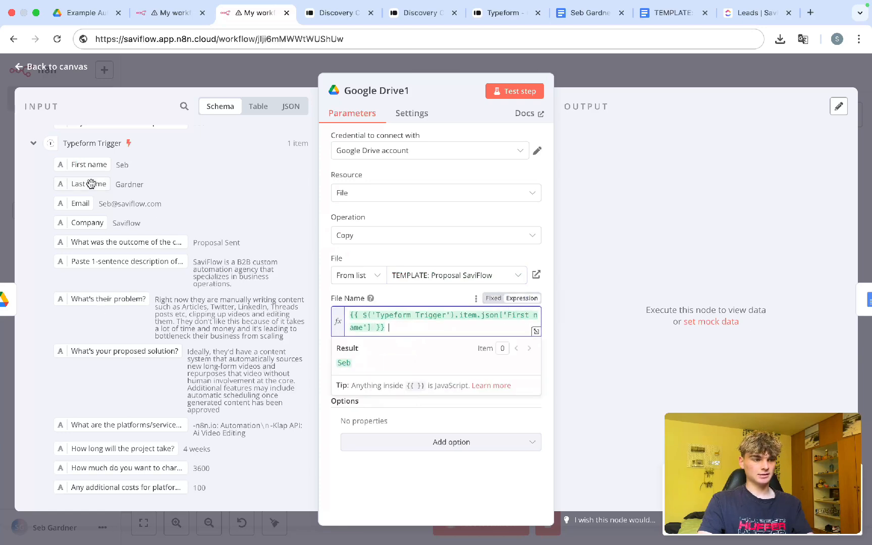
drag(89, 184, 413, 339)
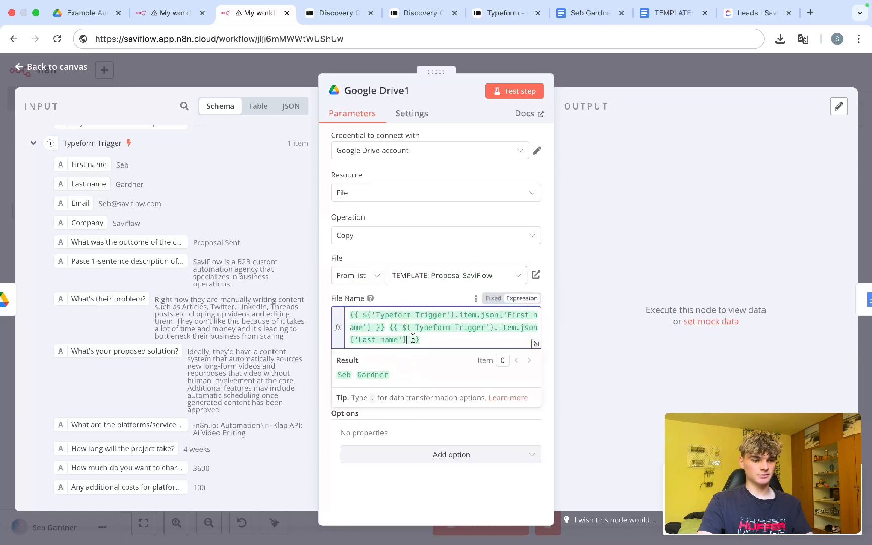
click(390, 328)
key(BackSpace)
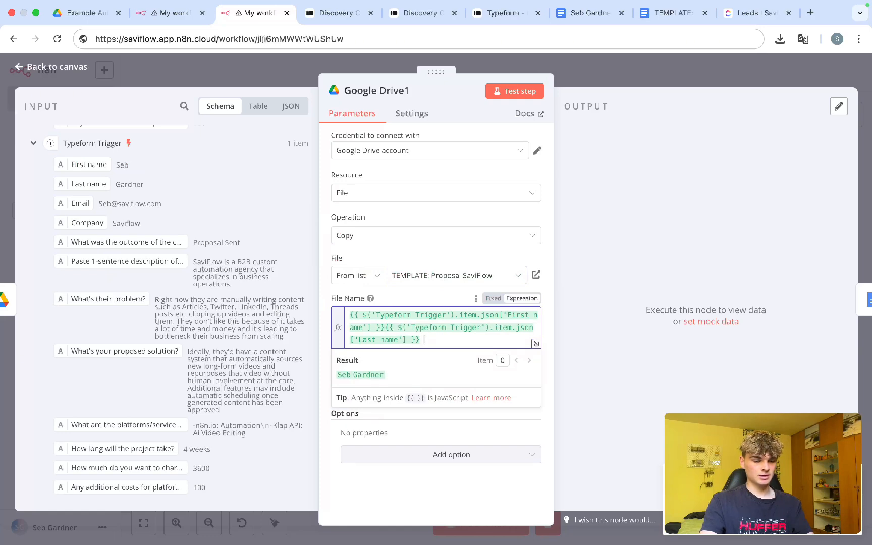
text(Proposal)
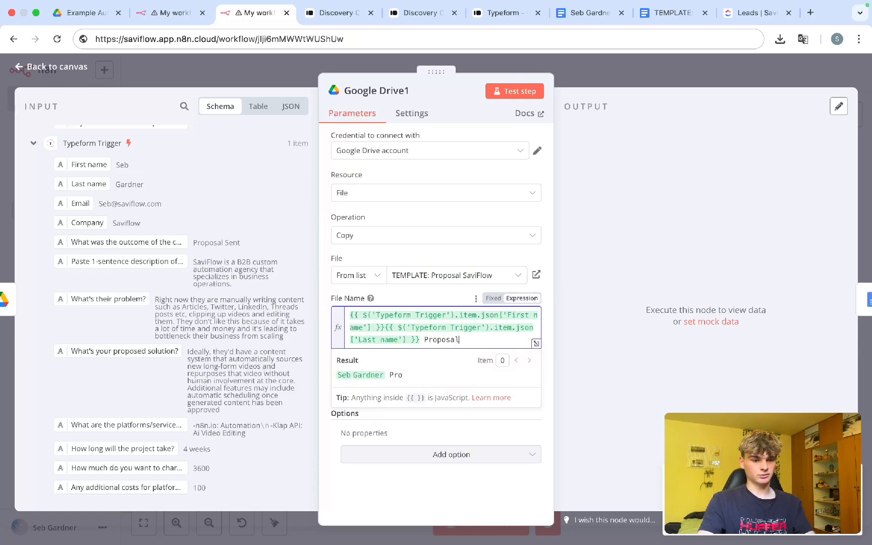
click(423, 259)
click(572, 86)
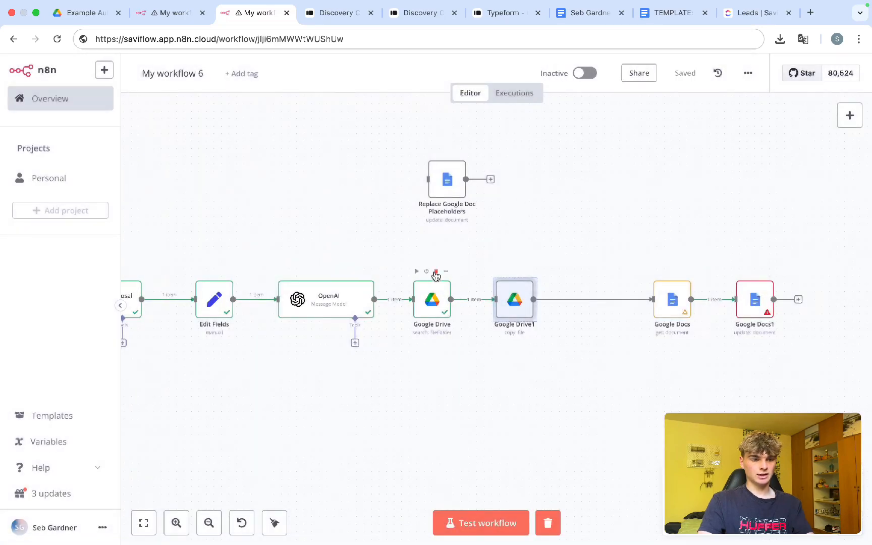
Step: Delete the old Google Drive search step and move the remaining steps left to close the gap
drag(398, 245, 463, 353)
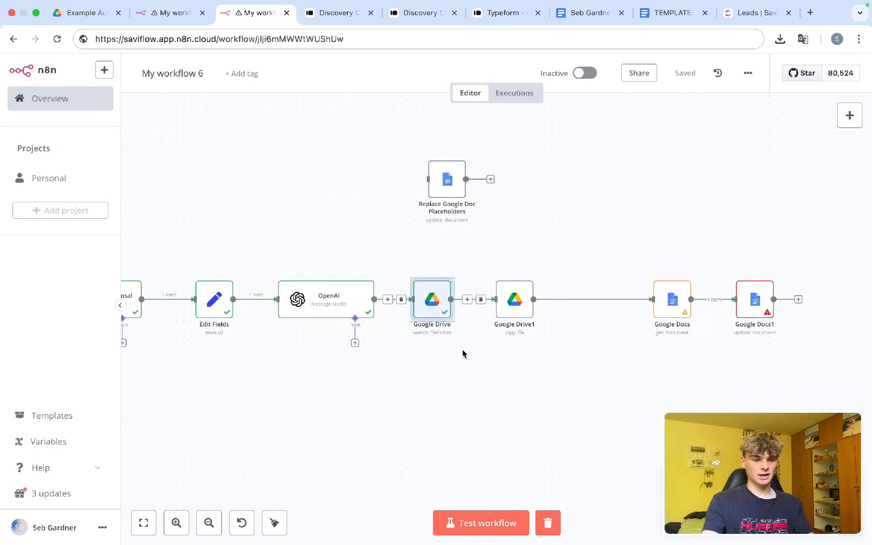
click(461, 355)
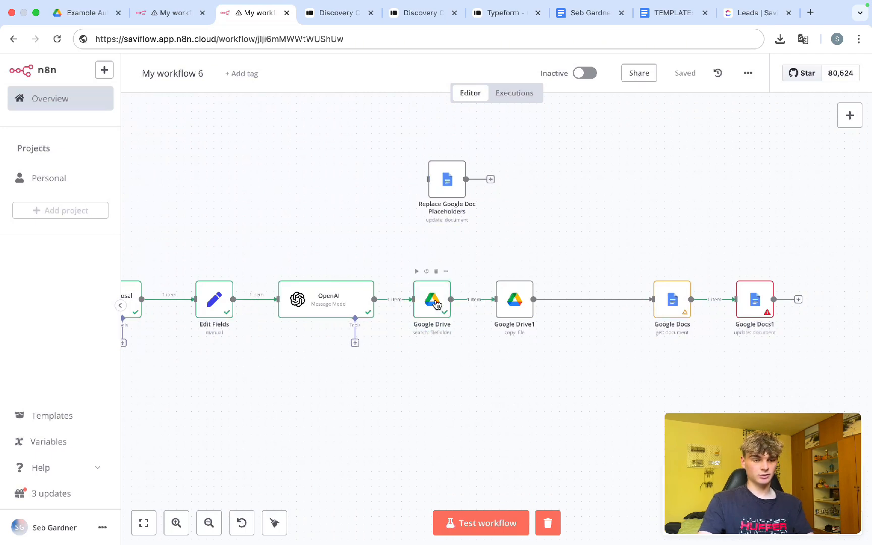
click(436, 273)
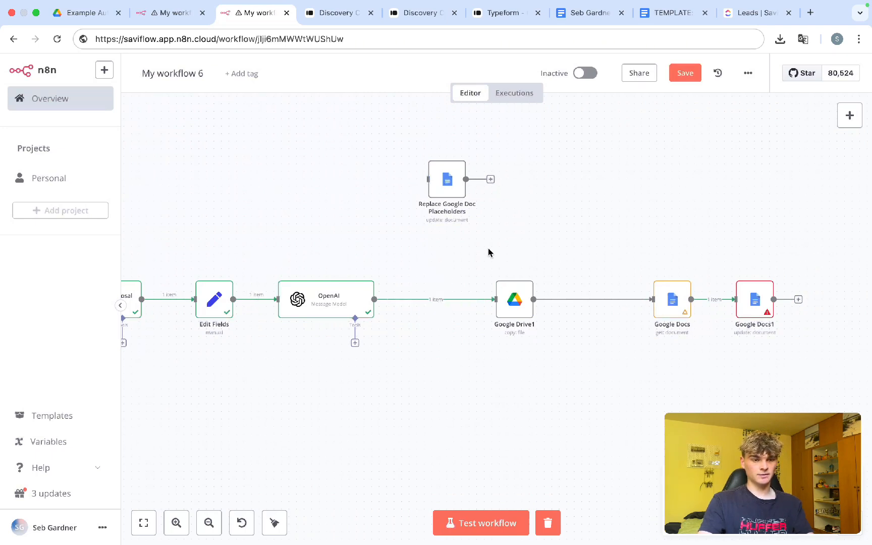
drag(488, 252, 820, 405)
drag(747, 294, 679, 298)
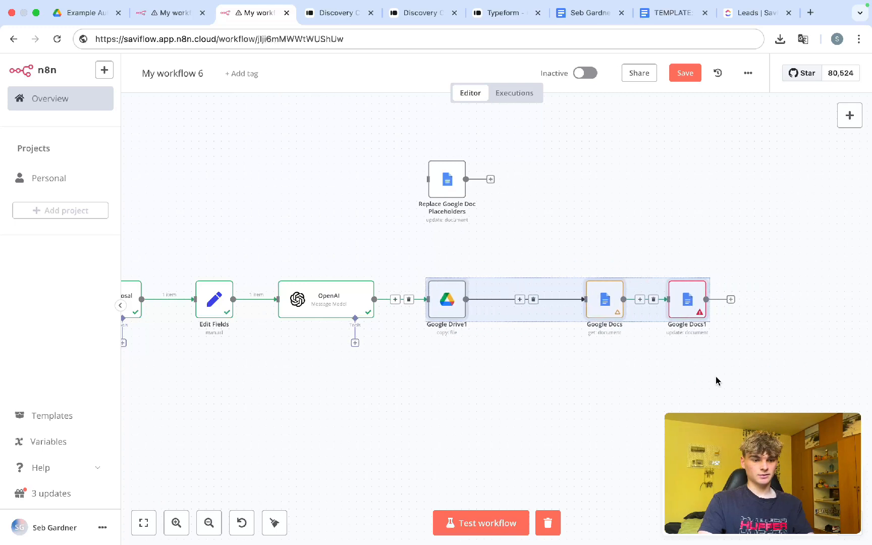
Step: Place both Google Docs nodes beside Google Drive1, save, and start a test run
drag(717, 381, 659, 278)
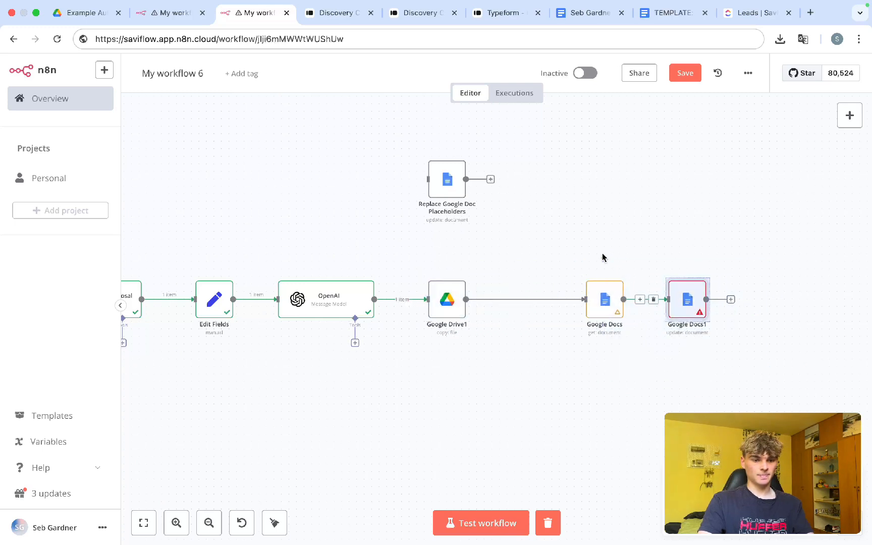
click(722, 344)
drag(730, 349, 470, 234)
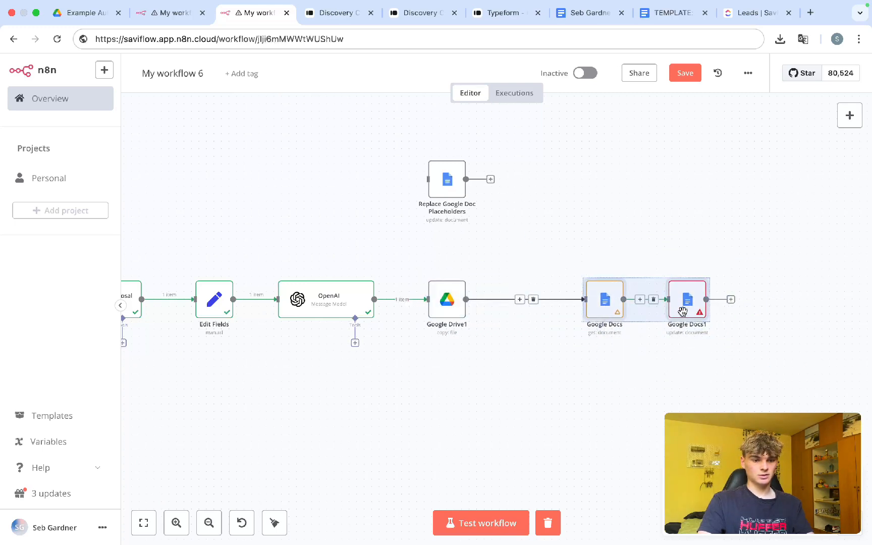
drag(682, 311, 607, 311)
click(588, 401)
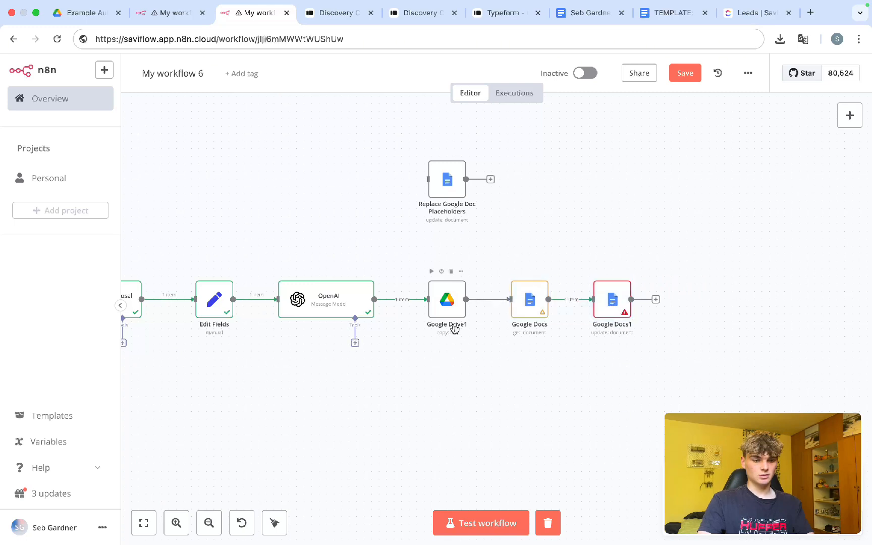
double_click(455, 328)
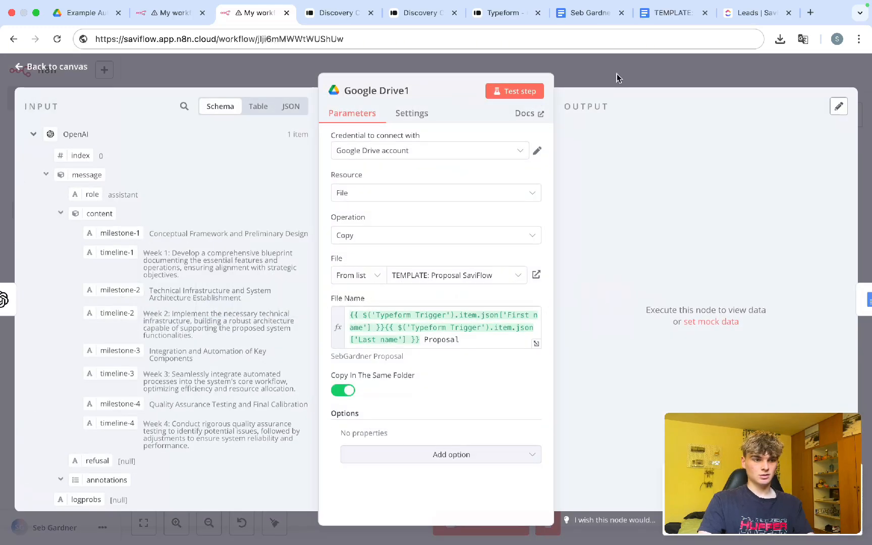
click(616, 74)
key(super+s)
key(super+Return)
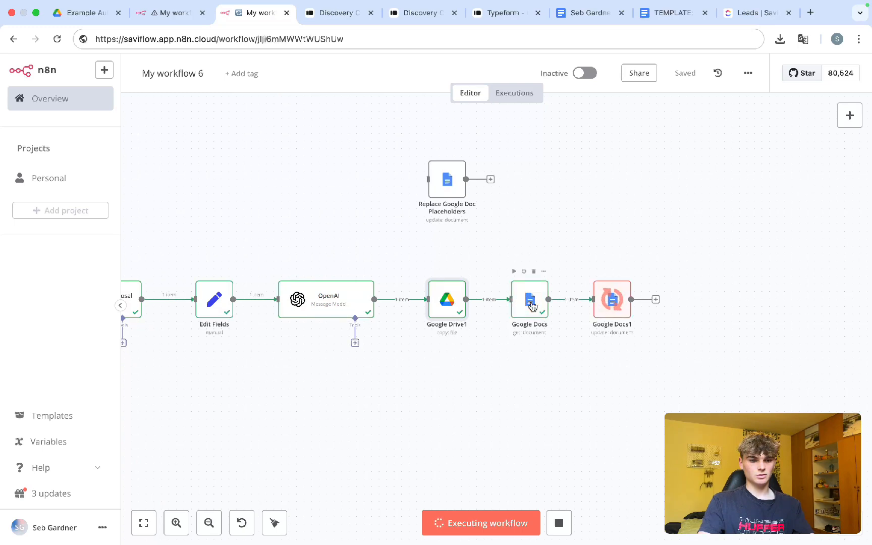
Step: Check the Google Docs Doc ID expression and reload the Drive folder to confirm the proposal copy
double_click(531, 303)
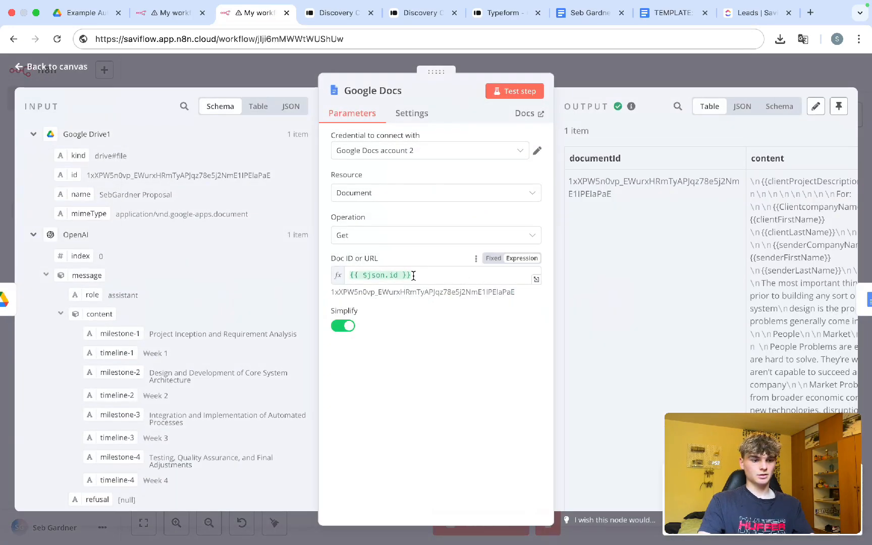
drag(426, 277, 385, 277)
click(420, 279)
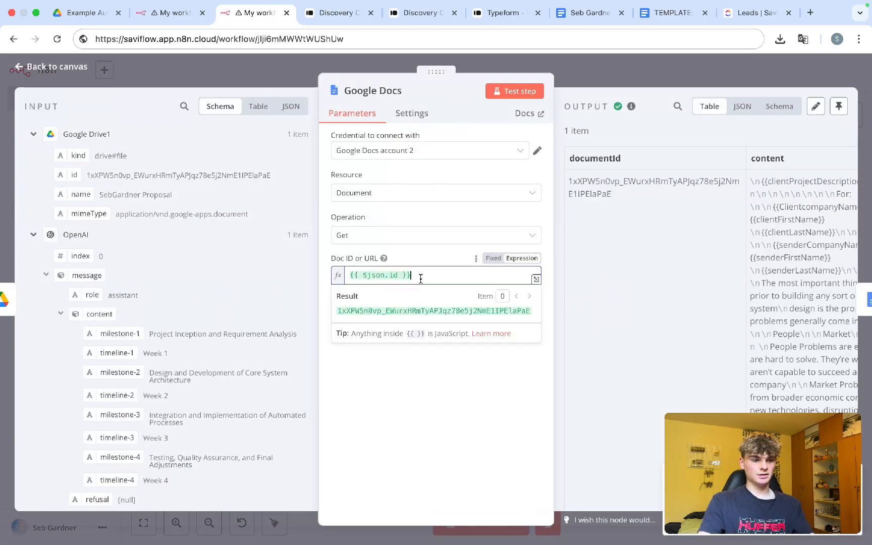
click(424, 258)
click(615, 82)
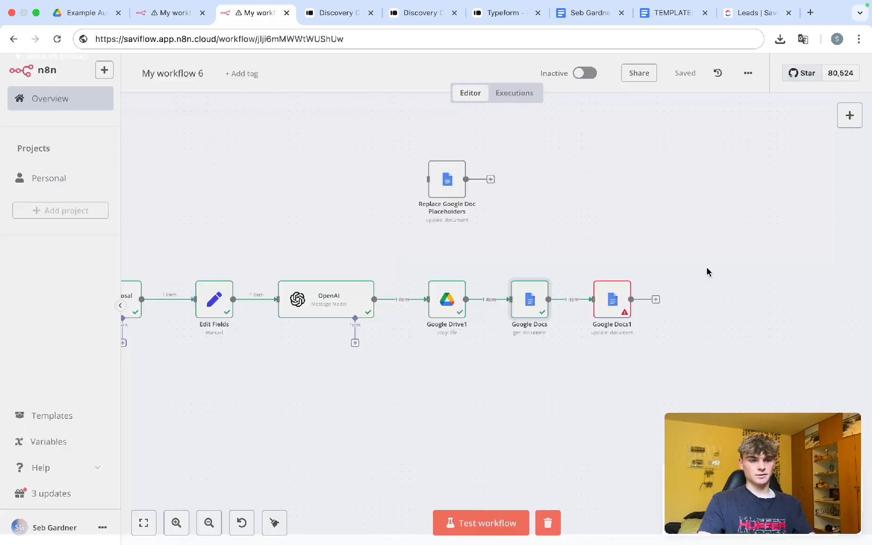
click(100, 15)
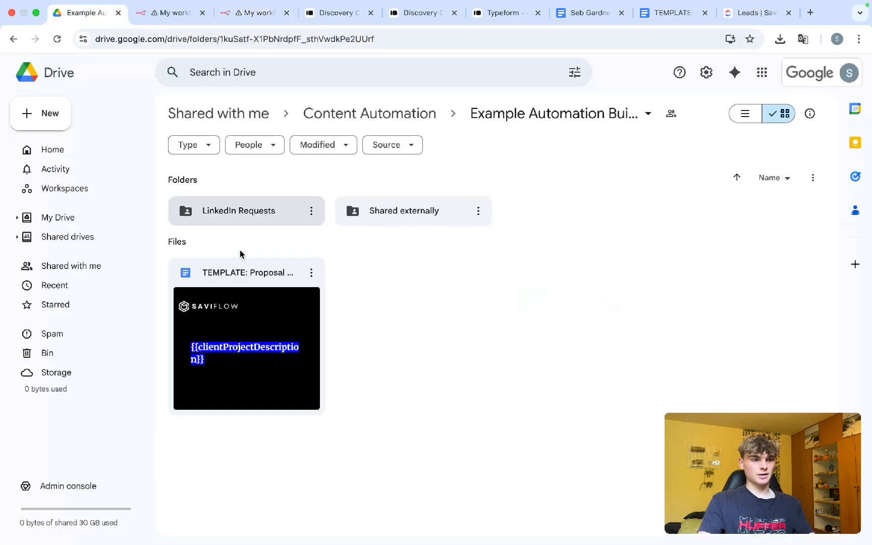
key(super+r)
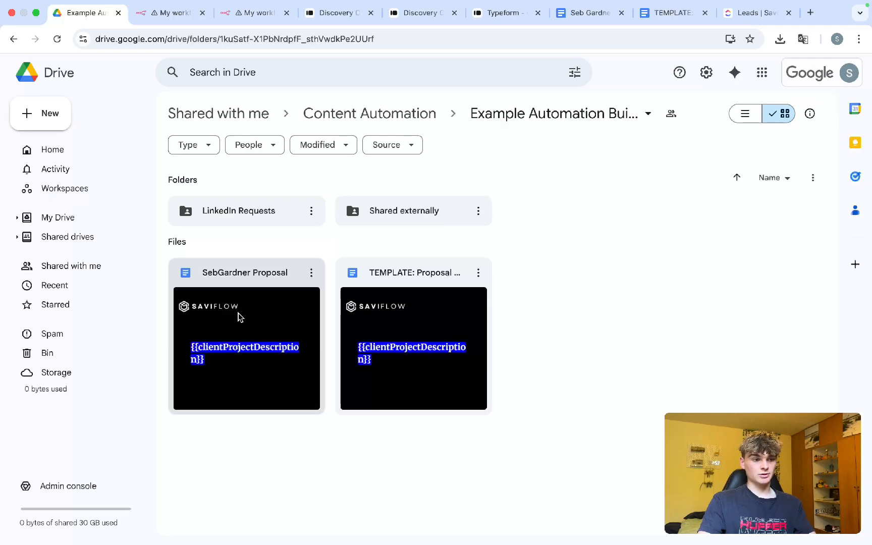
click(260, 14)
Step: Add a space between the first and last name in Google Drive1's File Name
double_click(456, 318)
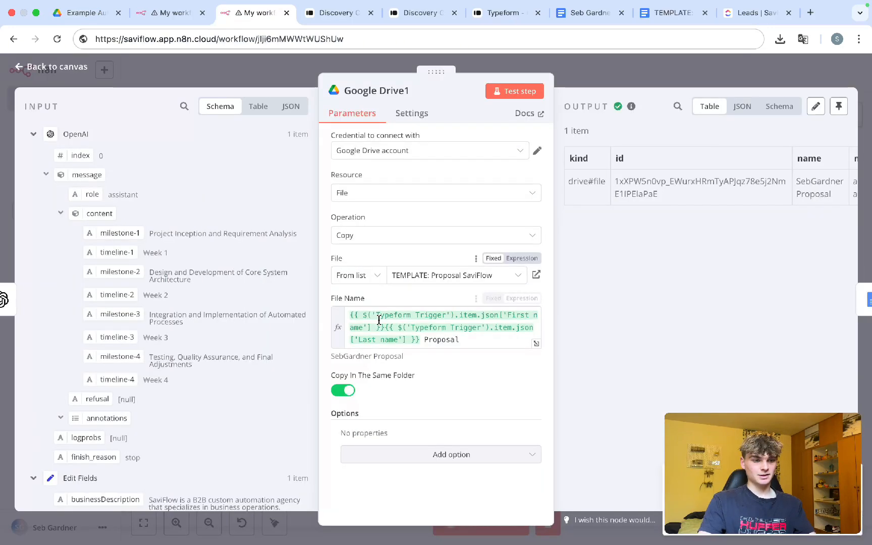
click(379, 327)
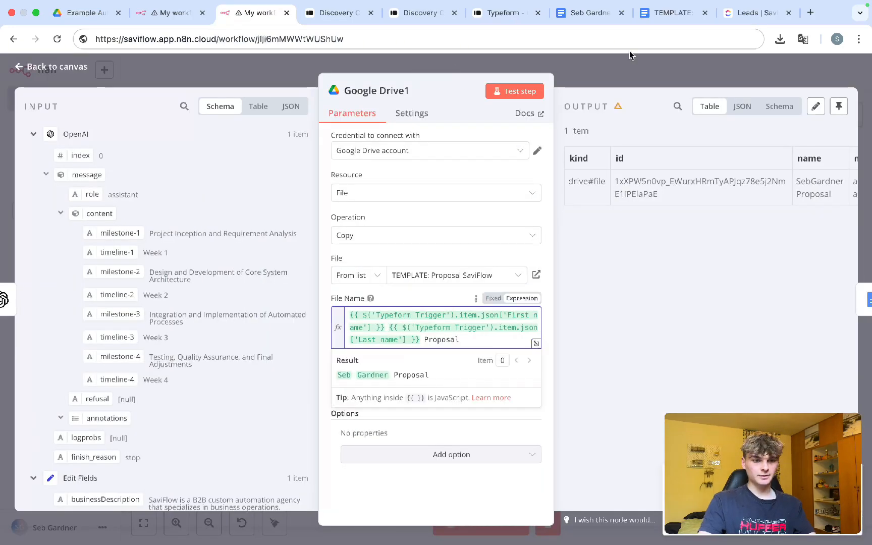
click(87, 13)
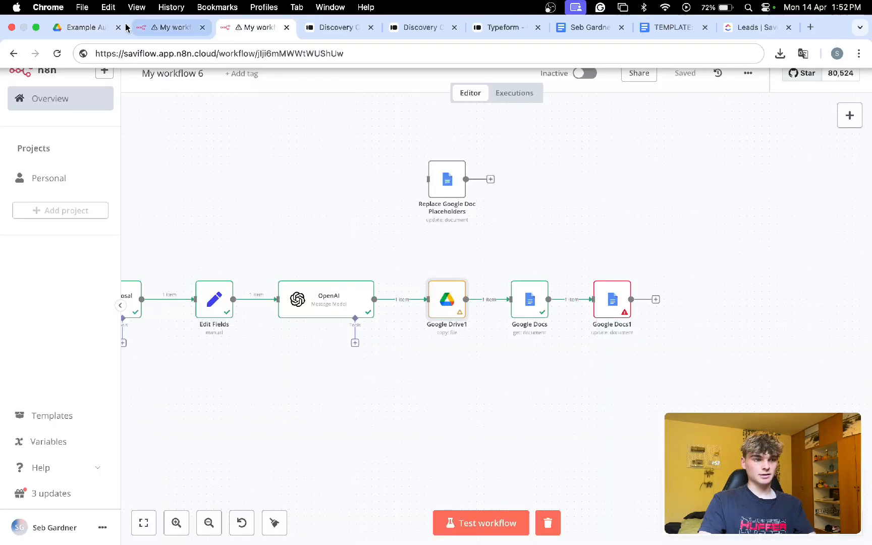
click(81, 17)
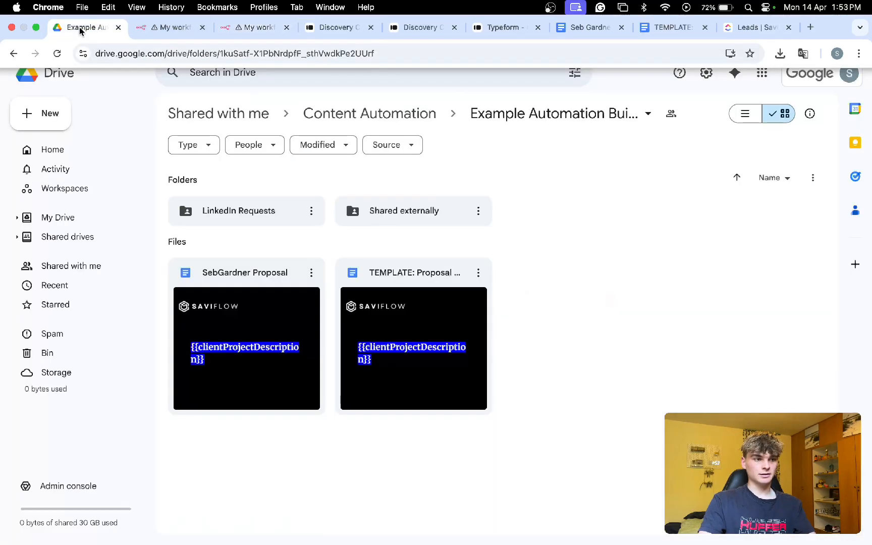
click(239, 12)
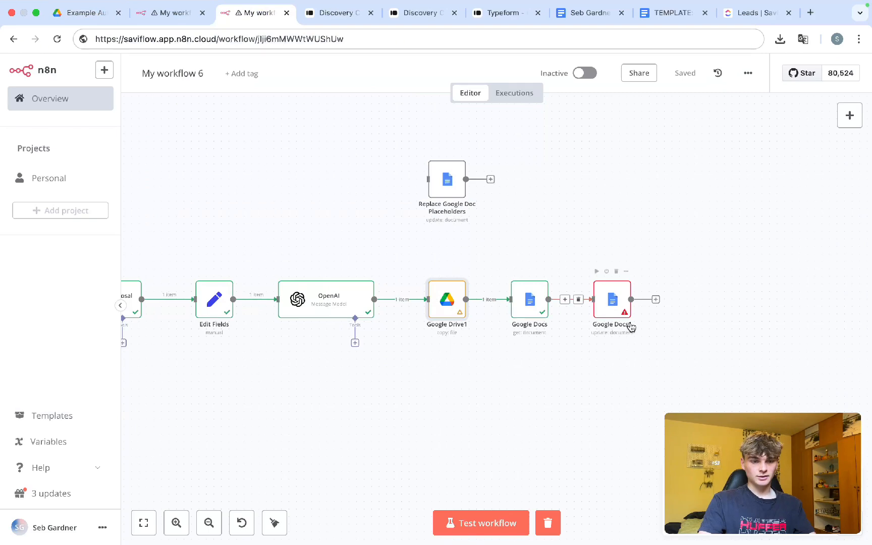
double_click(613, 301)
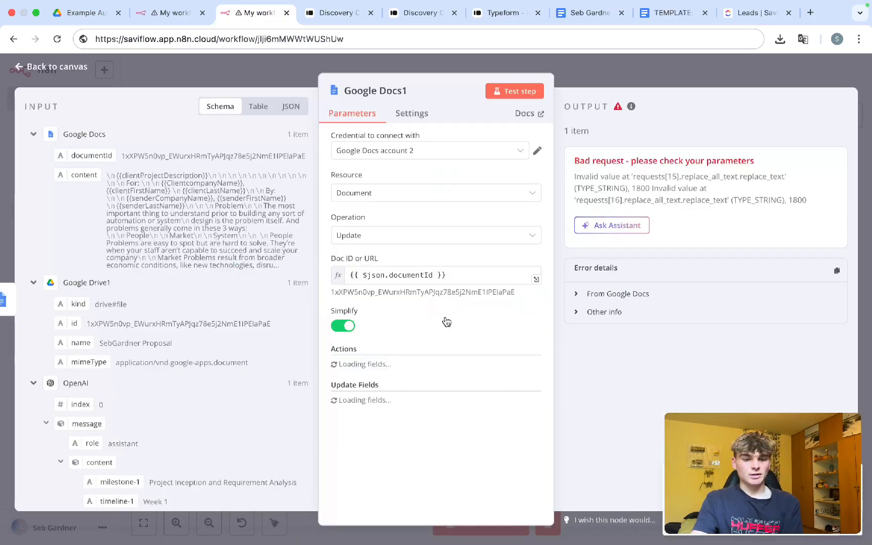
Step: Expand the Bad request error details from Google Docs in Google Docs1
click(616, 293)
scroll(463, 360, down, 20)
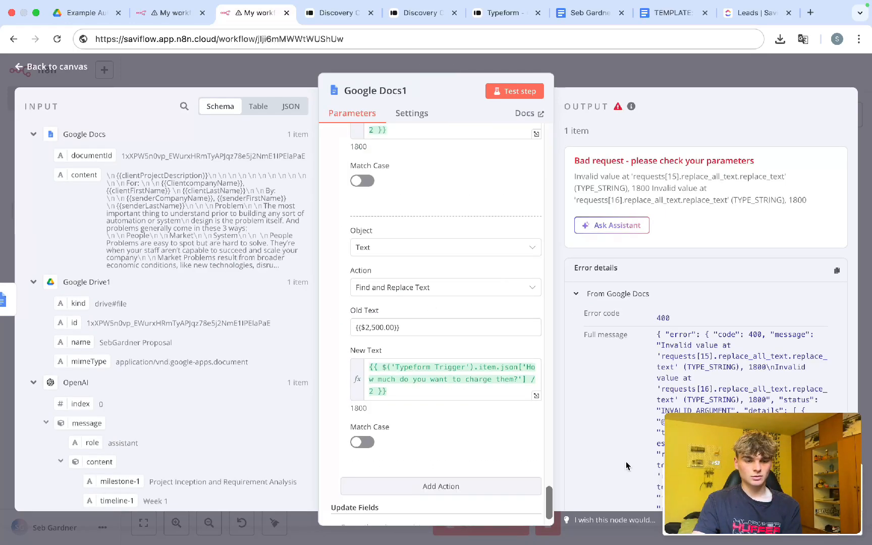
scroll(627, 465, down, 2)
scroll(434, 384, up, 12)
scroll(433, 384, down, 3)
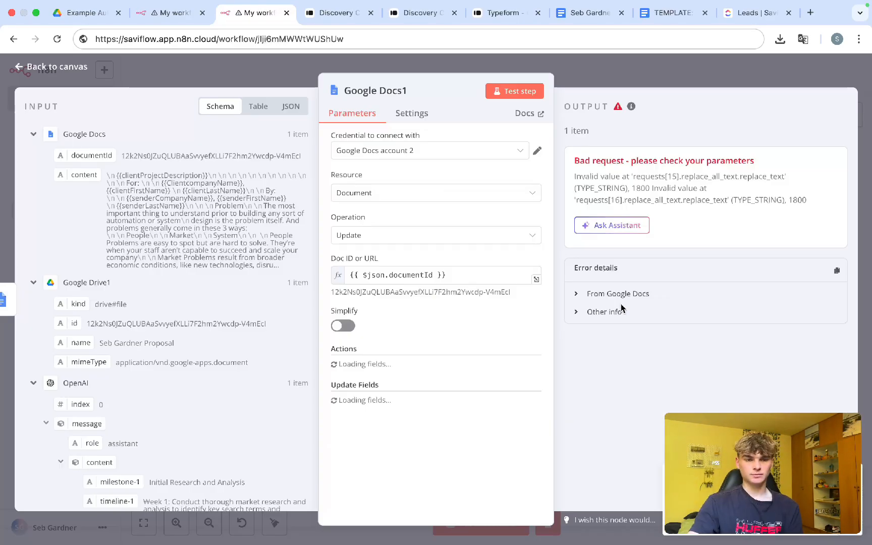
scroll(422, 310, down, 10)
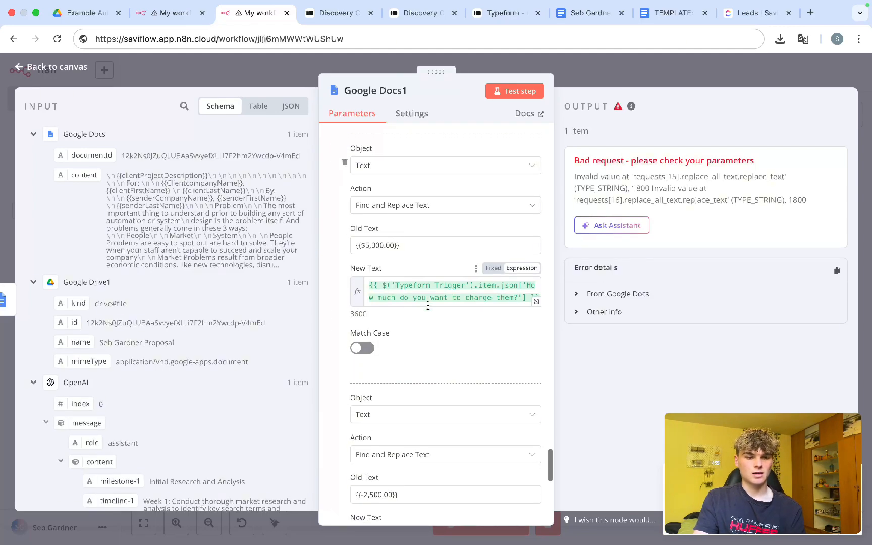
scroll(427, 307, down, 2)
scroll(409, 312, up, 3)
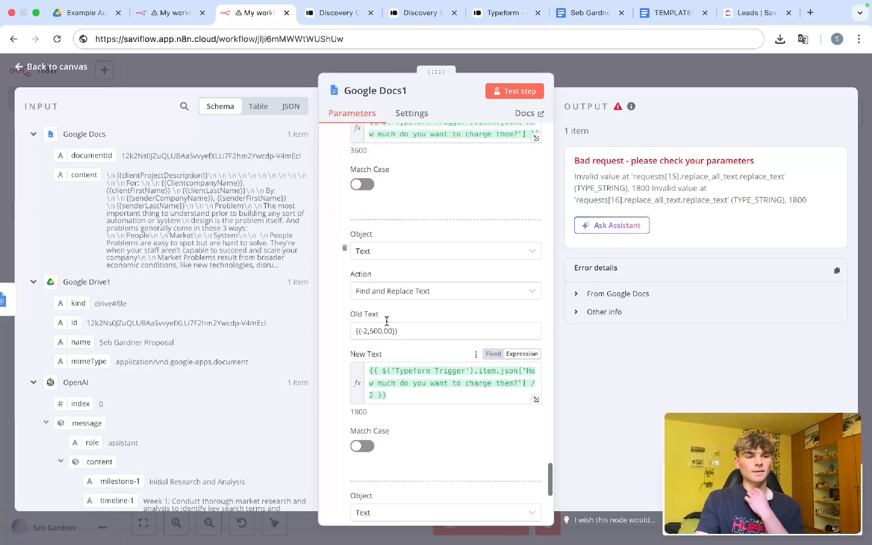
scroll(388, 325, down, 2)
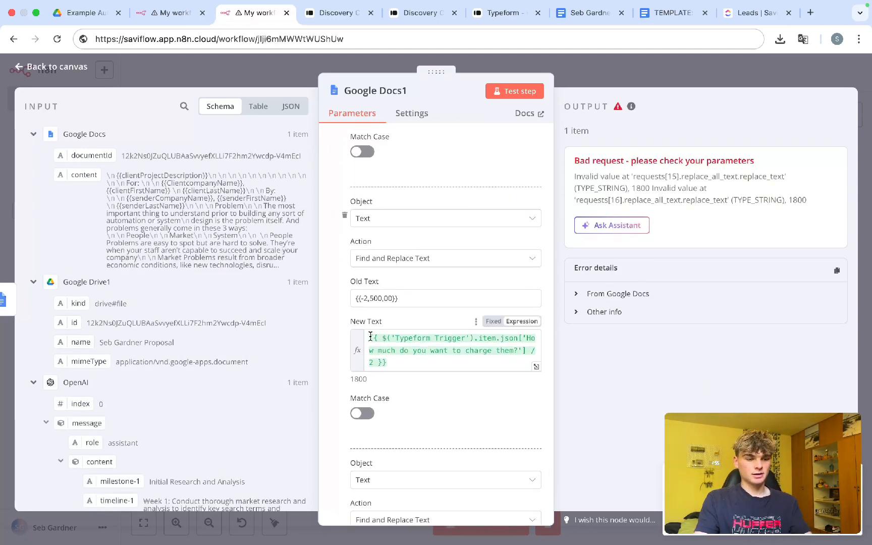
Step: Check that the halved price New Text expression resolves to the number 1800
click(383, 339)
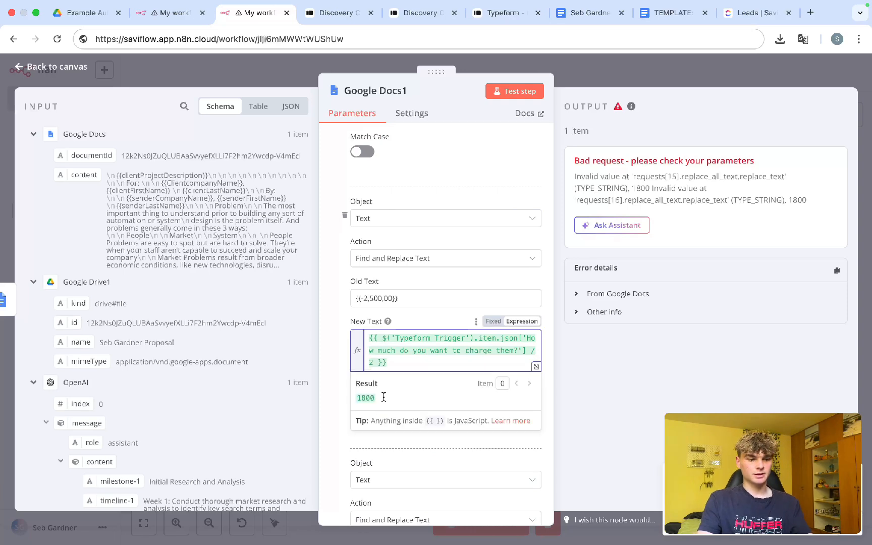
drag(382, 400, 358, 400)
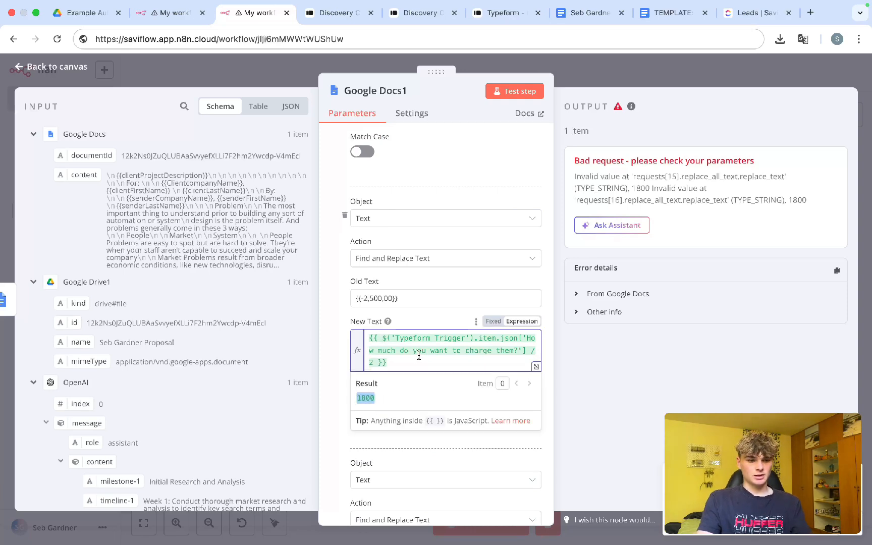
click(383, 340)
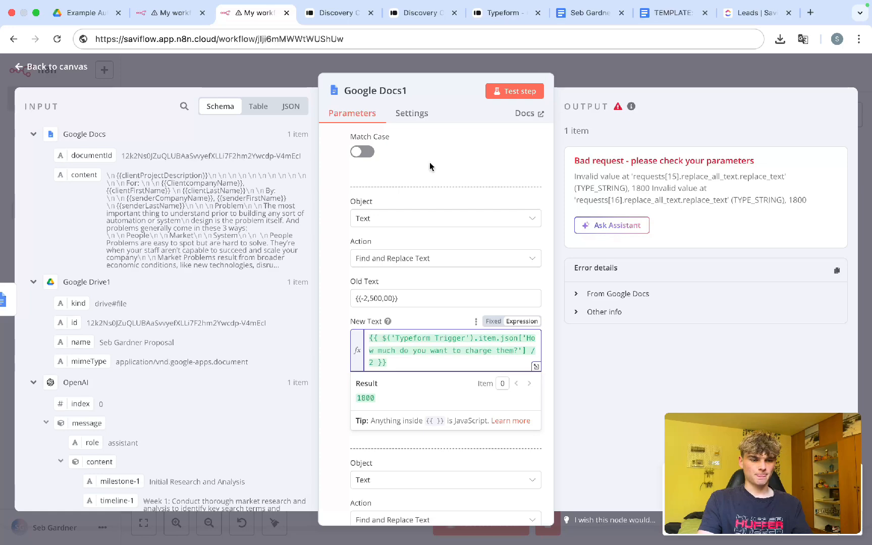
key(Escape)
scroll(447, 195, up, 1)
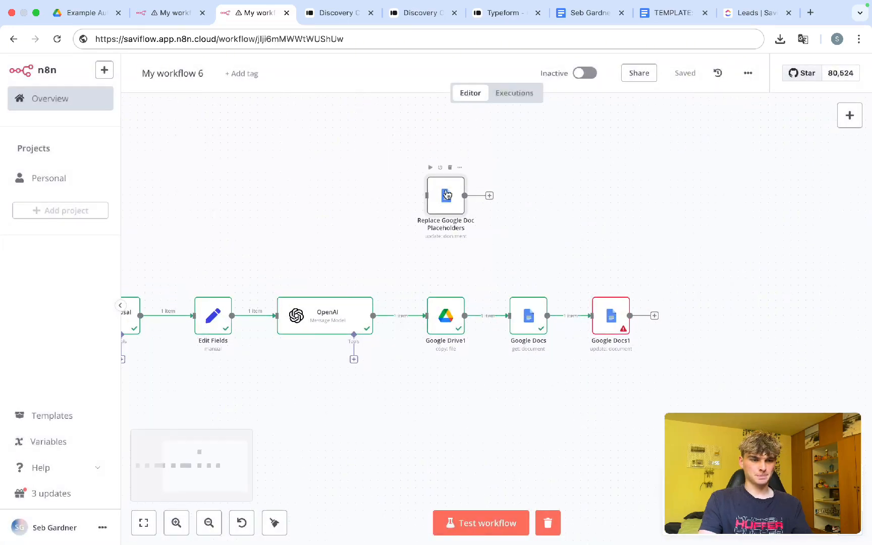
Step: Copy the String(Number(...) / 2) New Text expression from Replace Google Doc Placeholders, then open Google Docs1
double_click(421, 215)
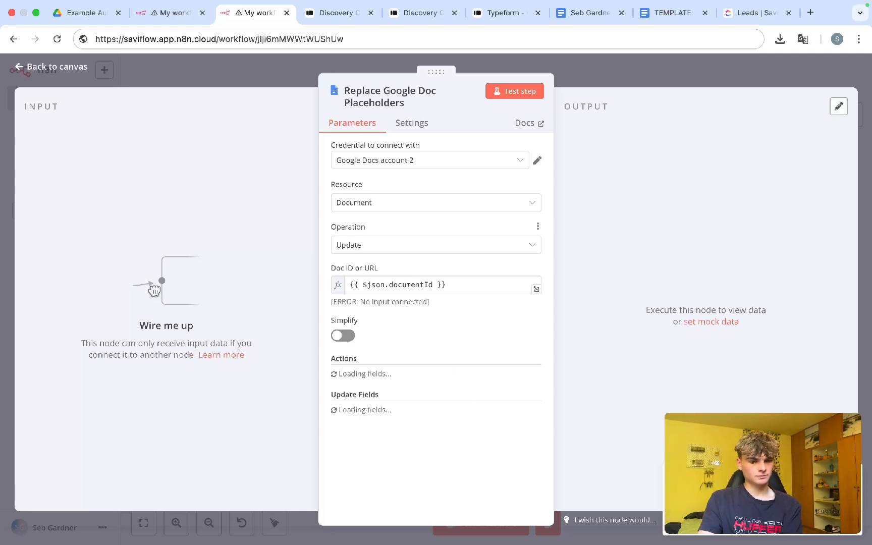
scroll(421, 437, down, 10)
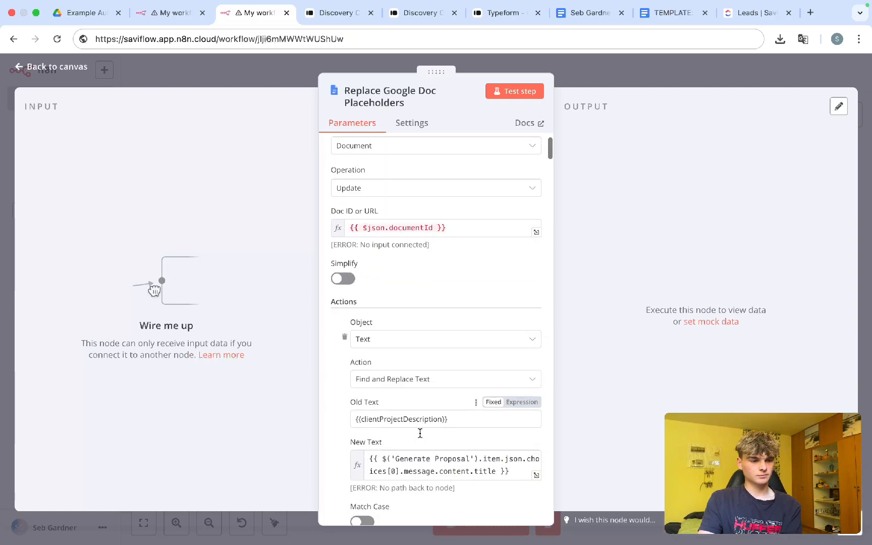
scroll(421, 433, down, 10)
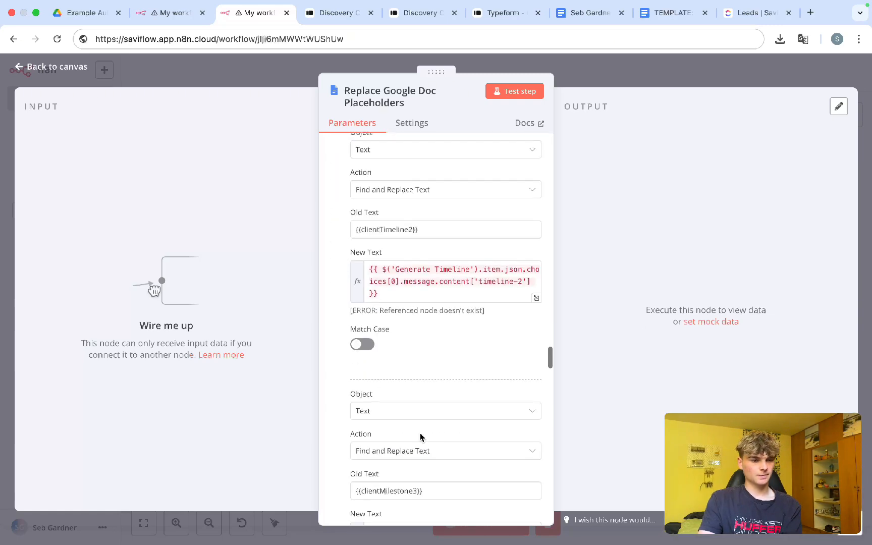
scroll(421, 437, down, 10)
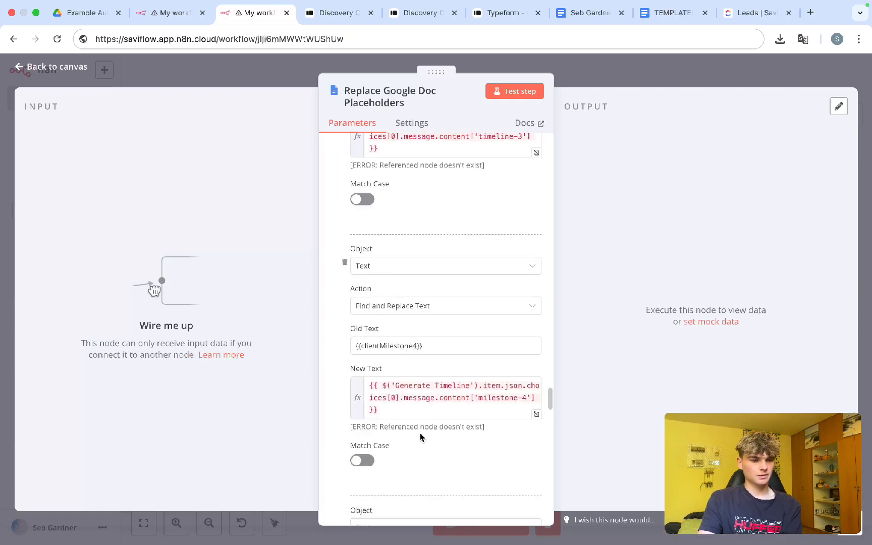
scroll(421, 437, down, 10)
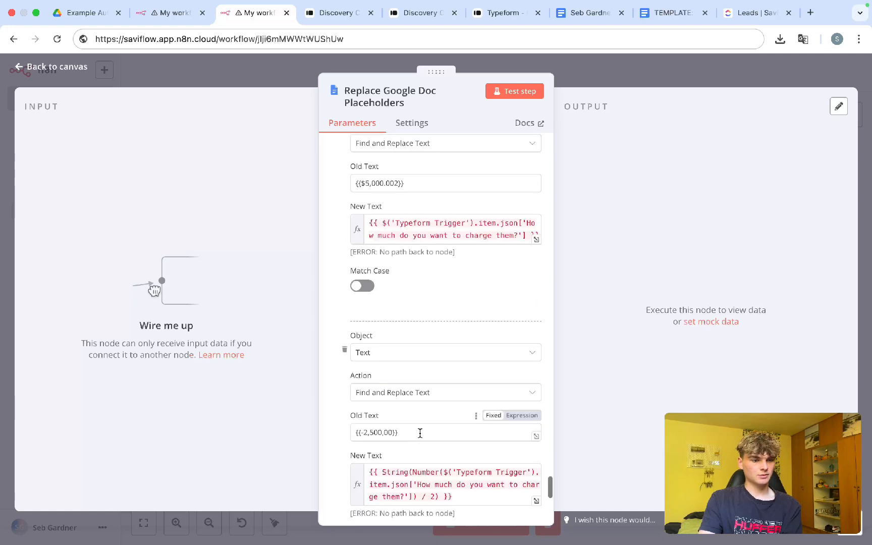
scroll(420, 433, down, 3)
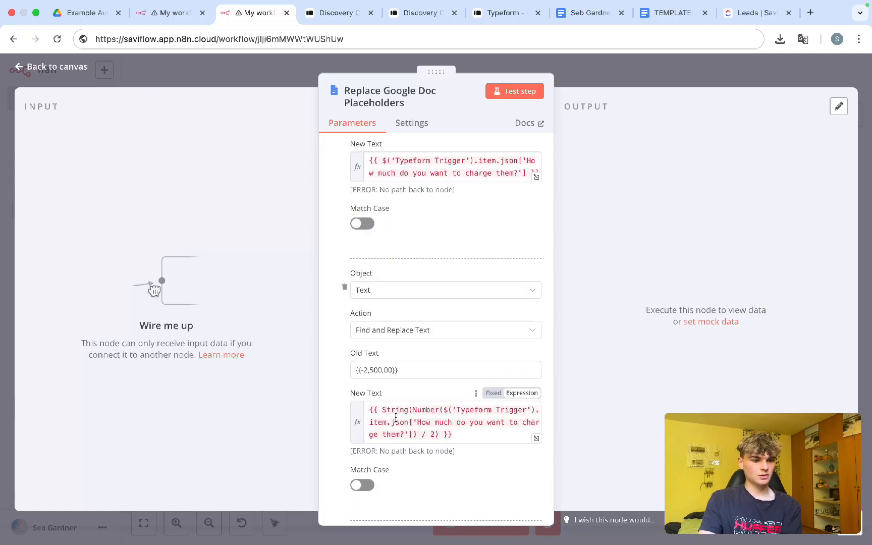
scroll(396, 417, down, 10)
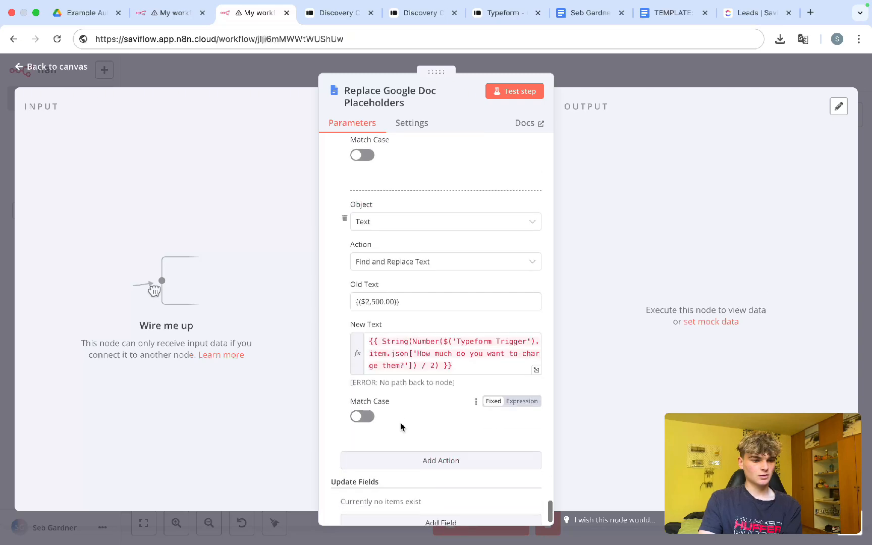
scroll(401, 427, up, 2)
triple_click(397, 392)
key(super+c)
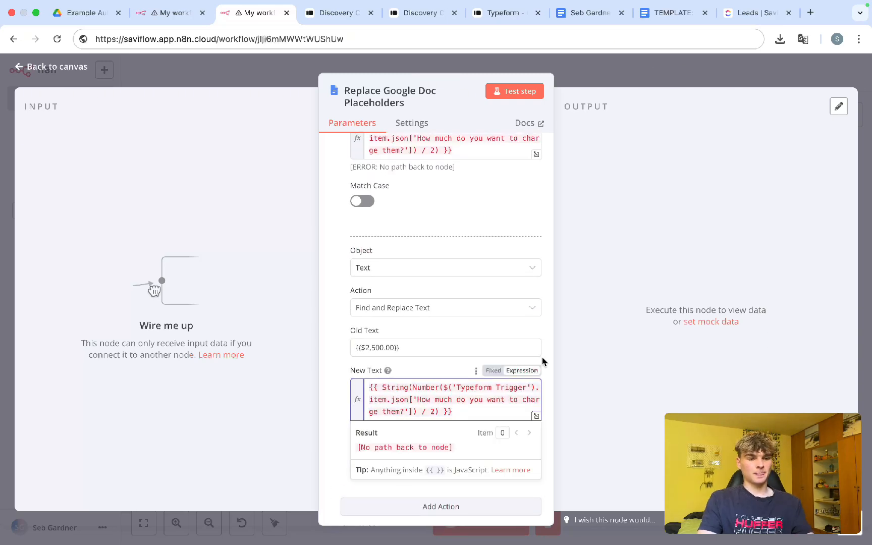
click(651, 76)
double_click(624, 323)
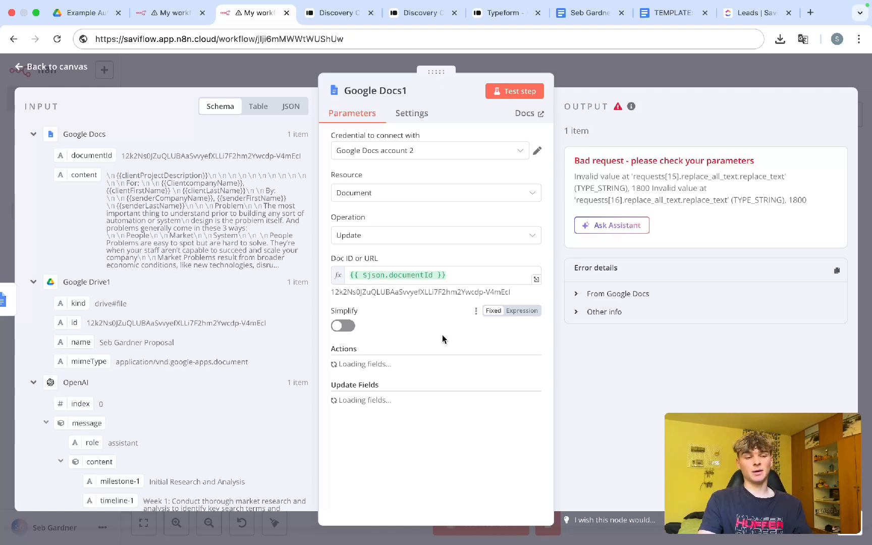
Step: Paste the String-wrapped halved-price expression into both 2,500 placeholders' New Text fields
scroll(442, 335, down, 15)
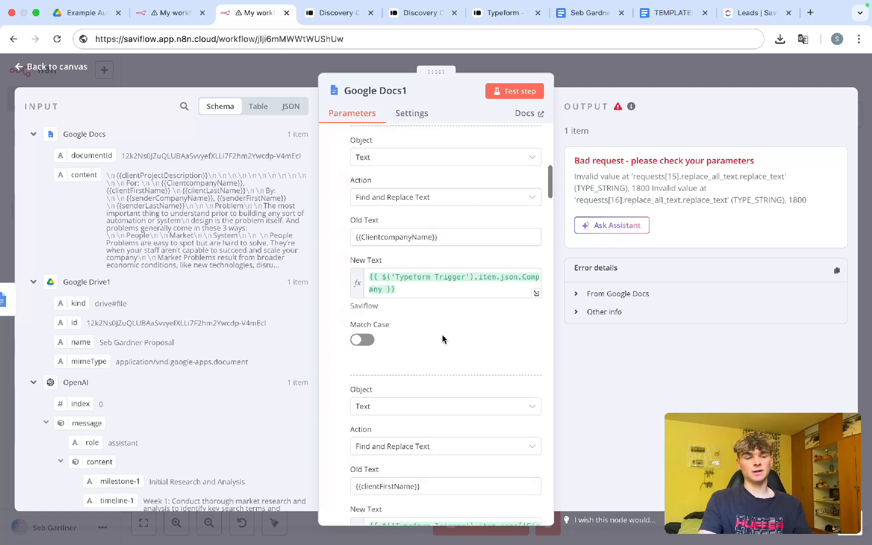
scroll(443, 335, down, 15)
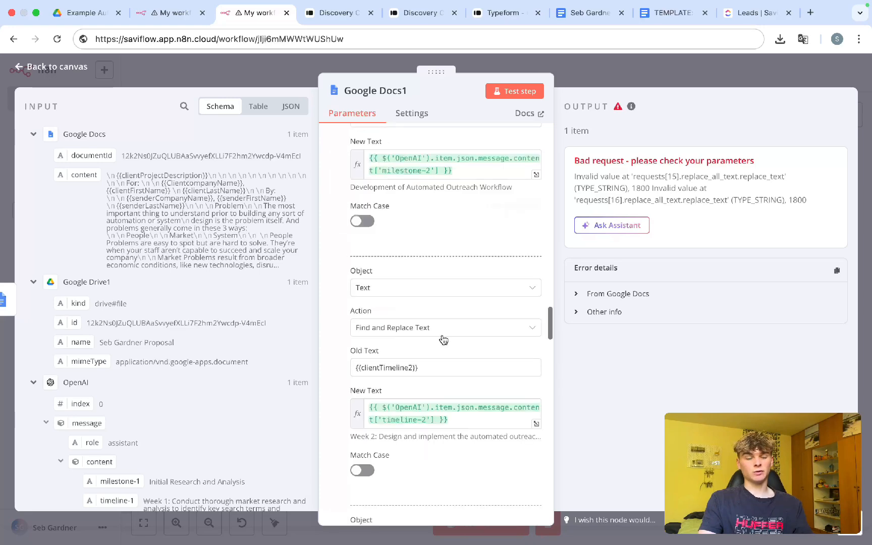
scroll(442, 335, down, 5)
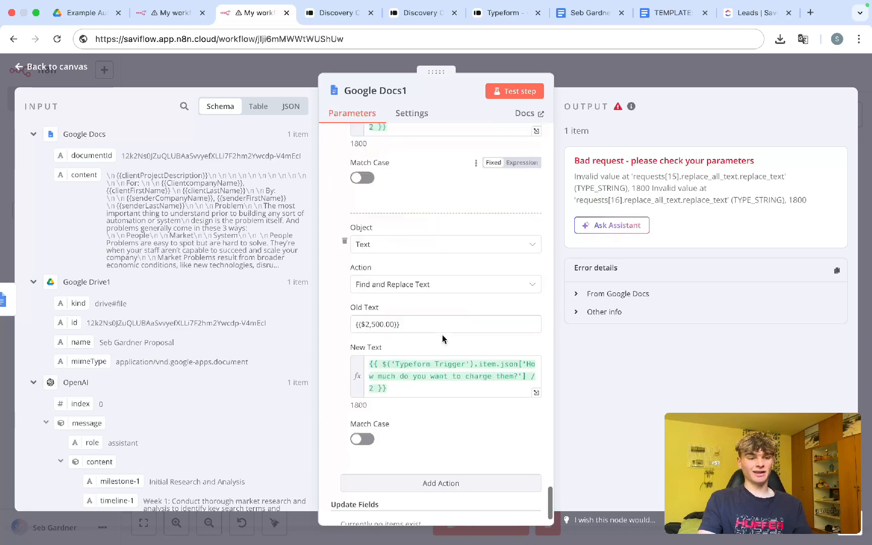
triple_click(395, 322)
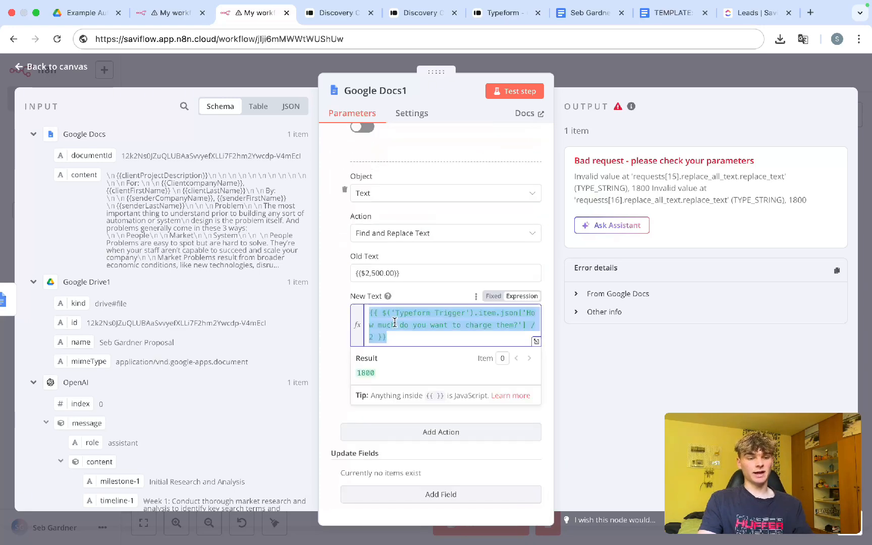
key(super+v)
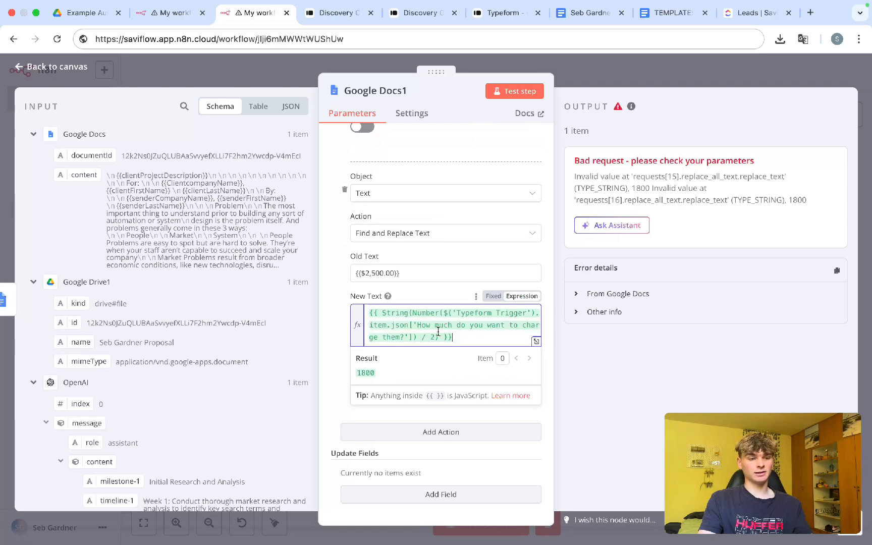
scroll(438, 332, up, 4)
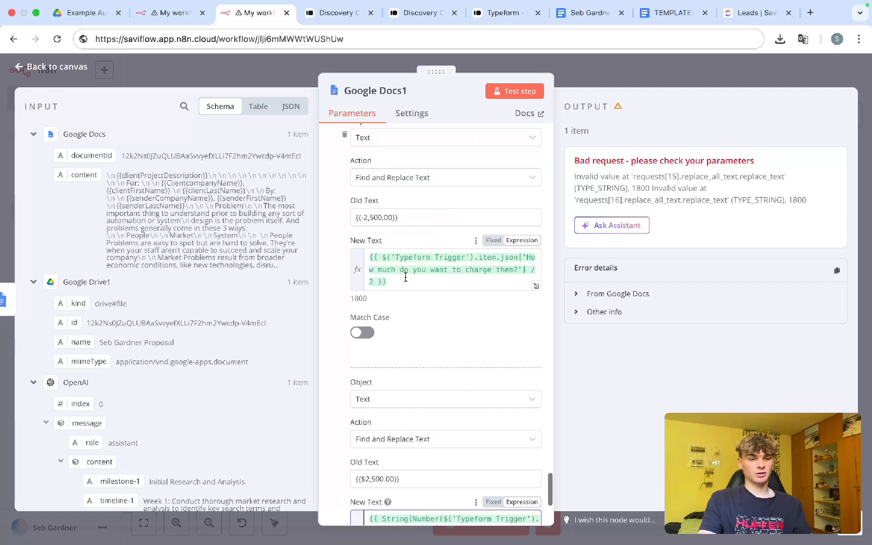
triple_click(405, 277)
key(super+v)
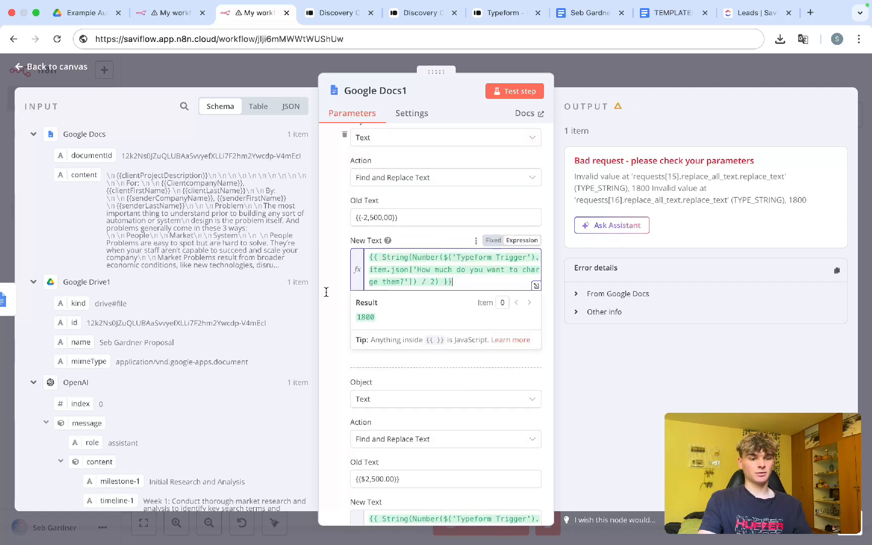
click(344, 324)
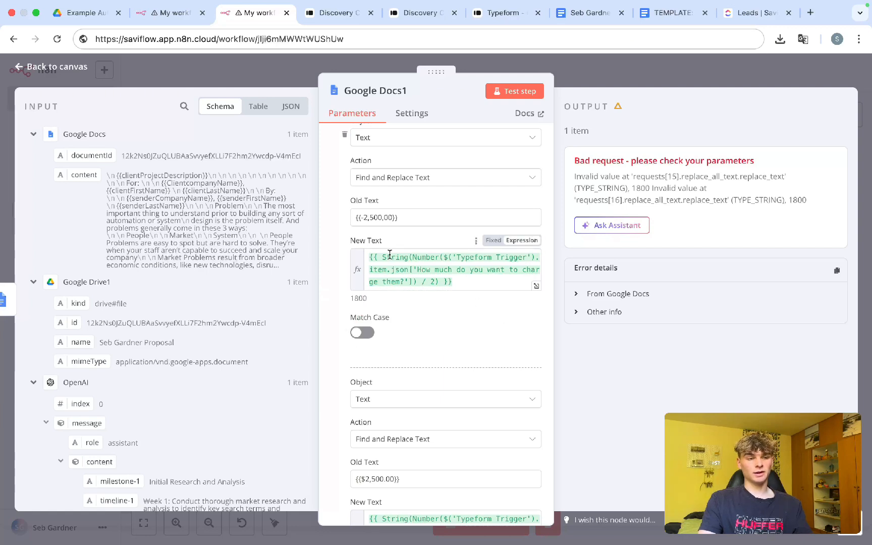
drag(382, 257, 408, 257)
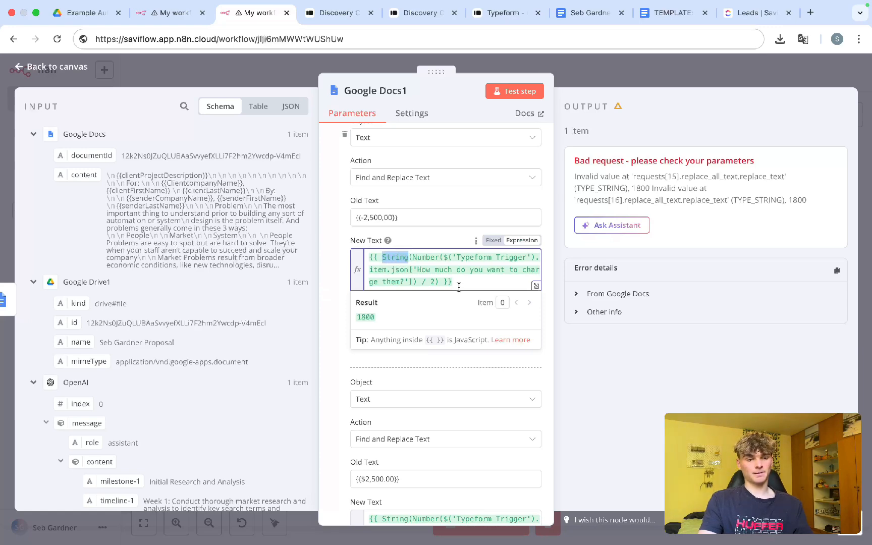
scroll(414, 303, down, 4)
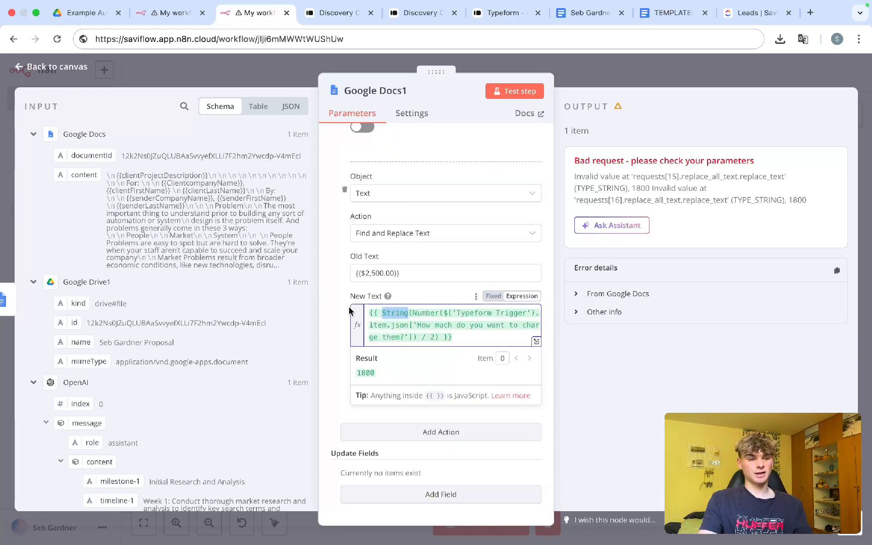
click(331, 303)
Step: Close Google Docs1, save the workflow, and start a test run
key(Escape)
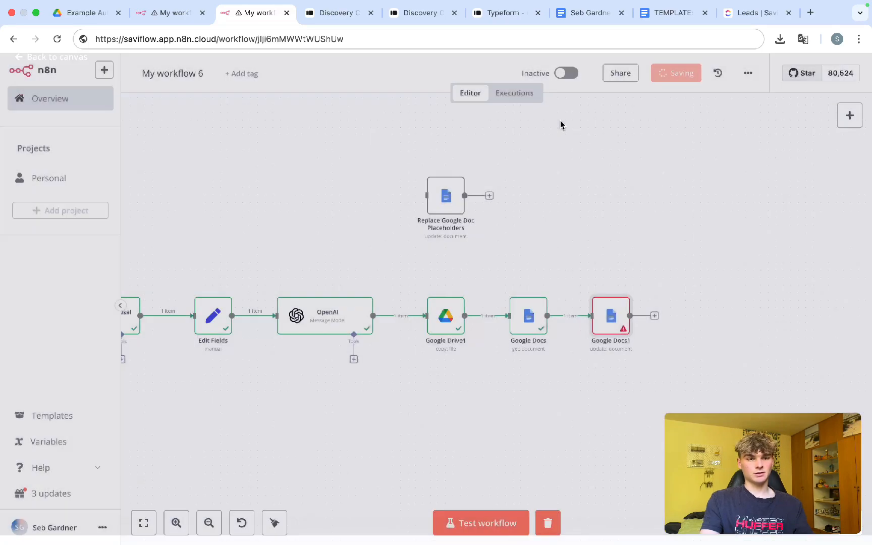
key(ctrl+s)
key(ctrl+Return)
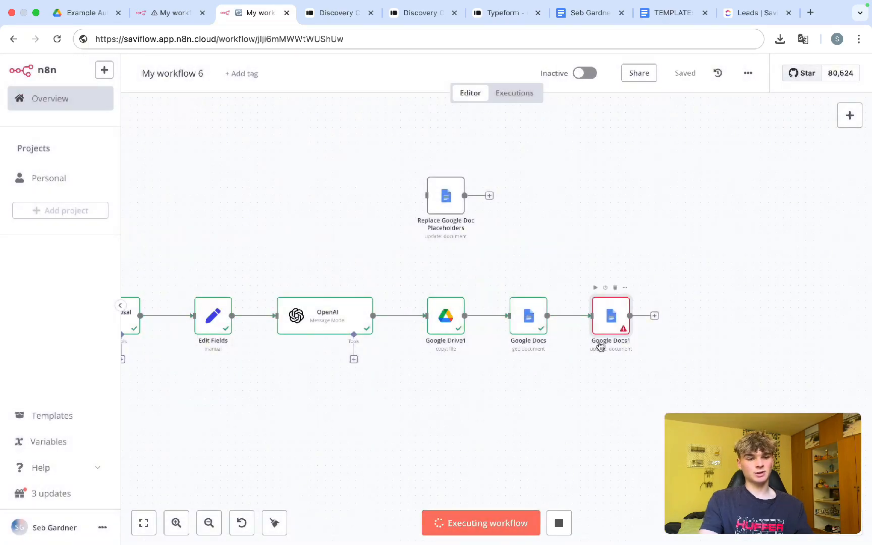
Step: Delete the two old proposal copies from the Drive folder and reload it
click(96, 15)
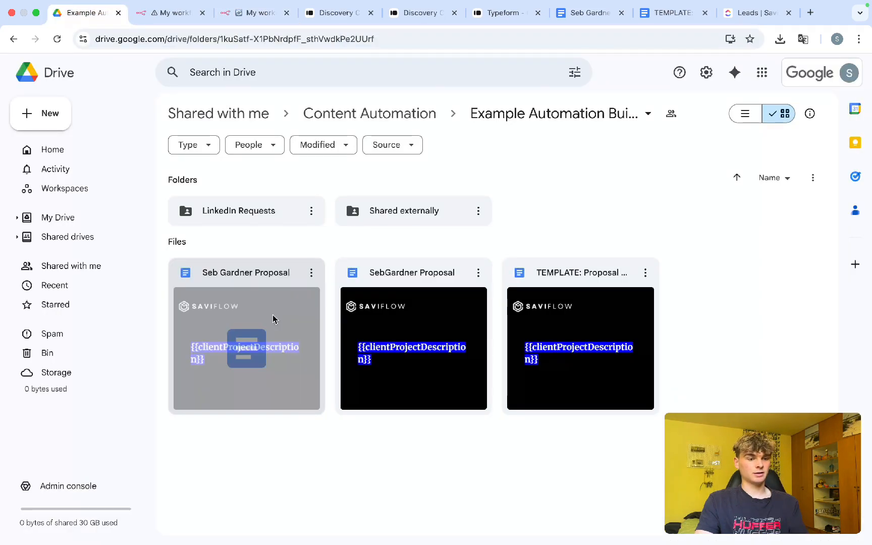
click(273, 319)
shift+click(361, 316)
drag(243, 313, 65, 361)
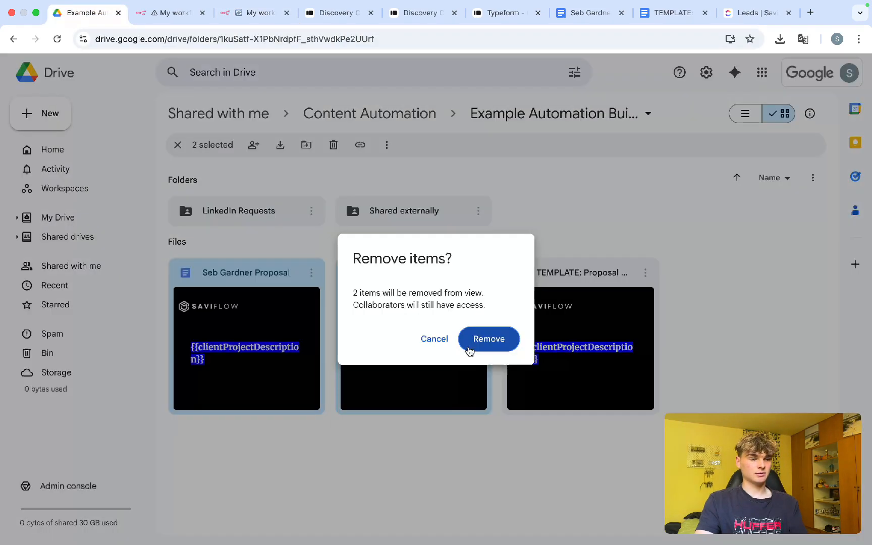
click(469, 350)
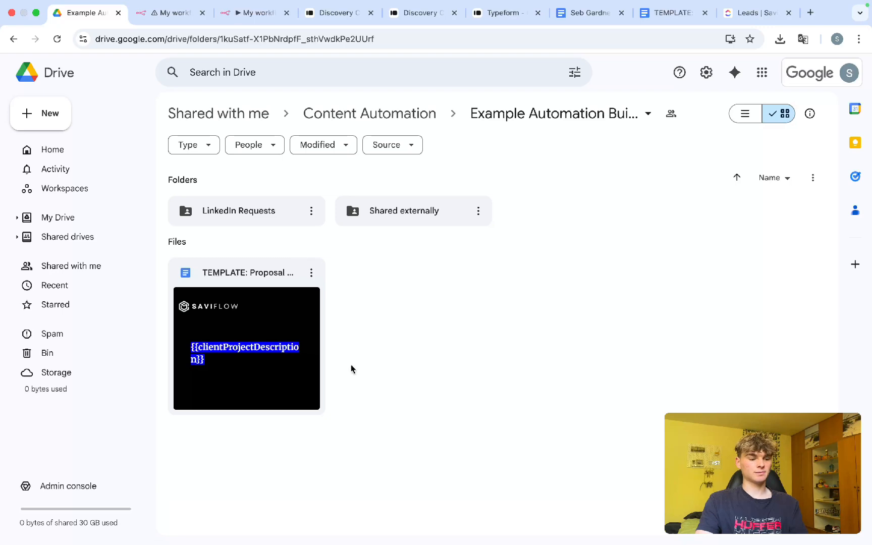
key(super+r)
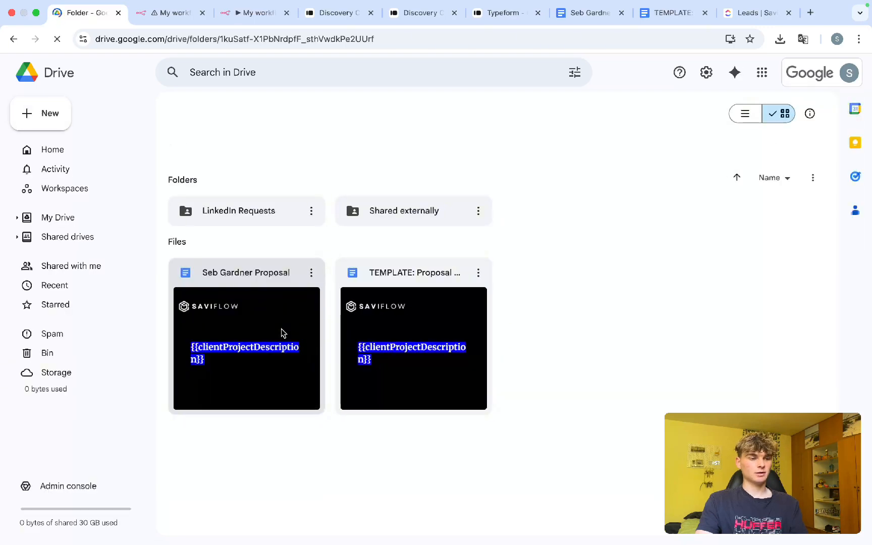
Step: Open the generated proposal and push the Timeline heading onto the next page
double_click(281, 329)
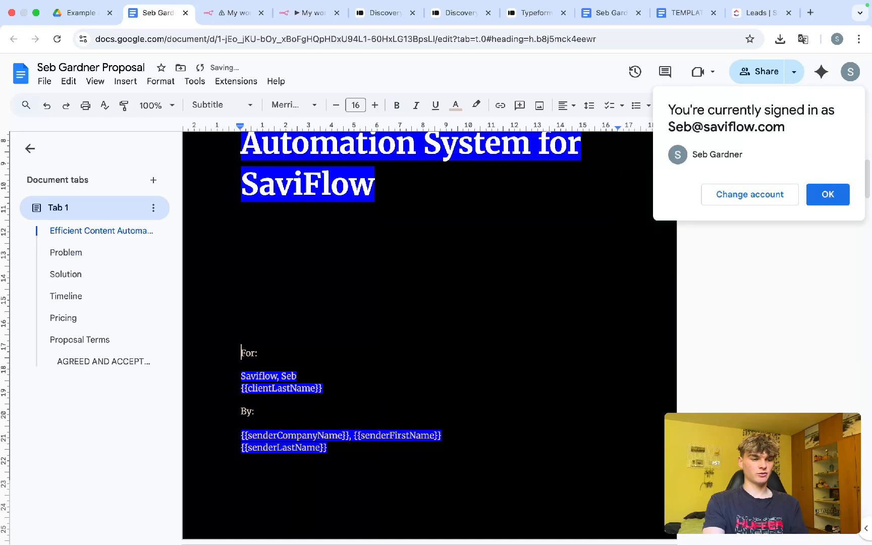
scroll(309, 395, down, 4)
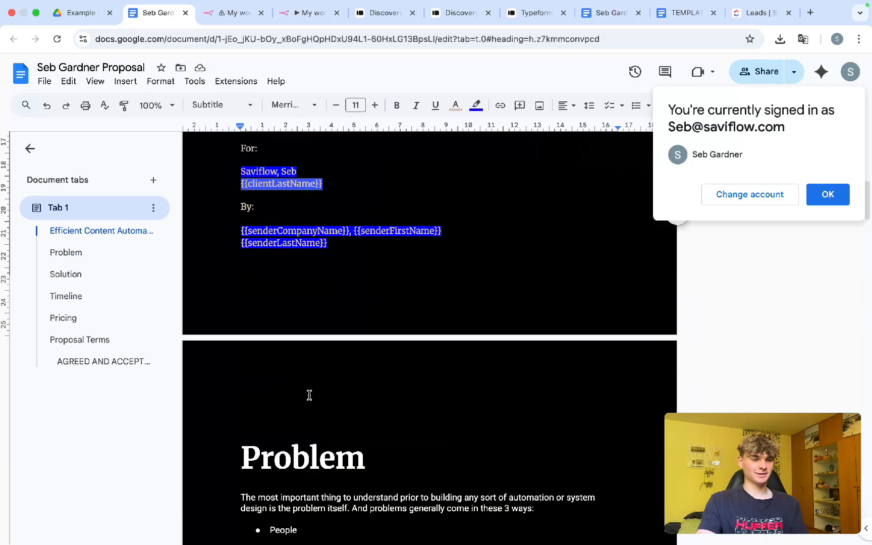
scroll(309, 395, down, 5)
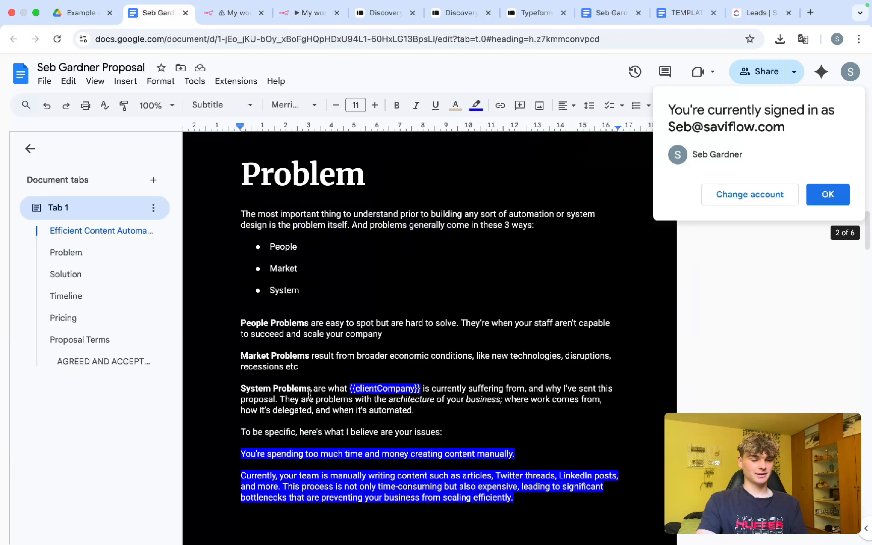
scroll(310, 395, down, 12)
drag(352, 408, 224, 232)
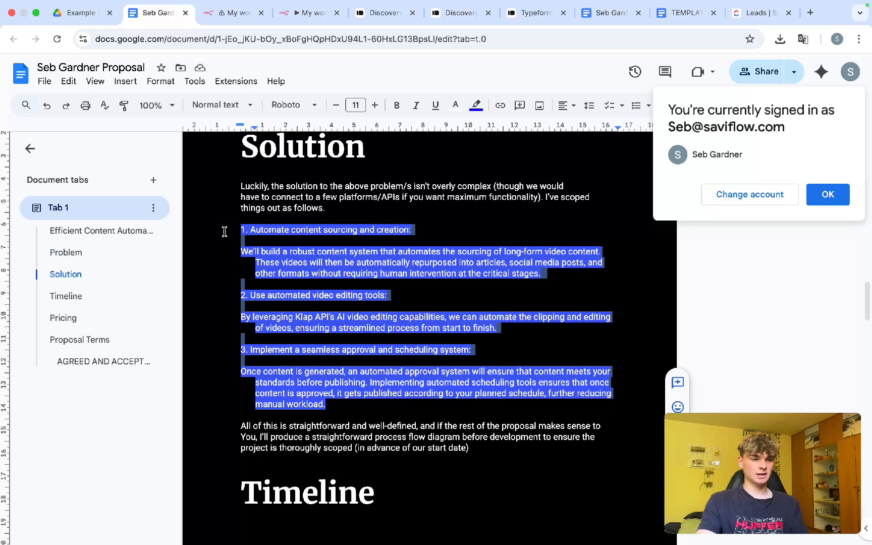
click(236, 162)
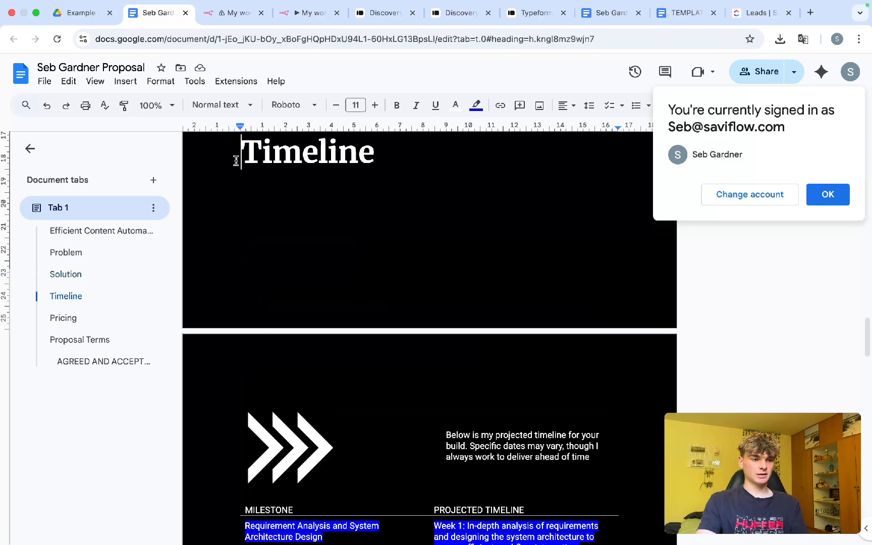
key(Return)
key(Return)
key(Return)
key(Return)
key(Return)
key(Return)
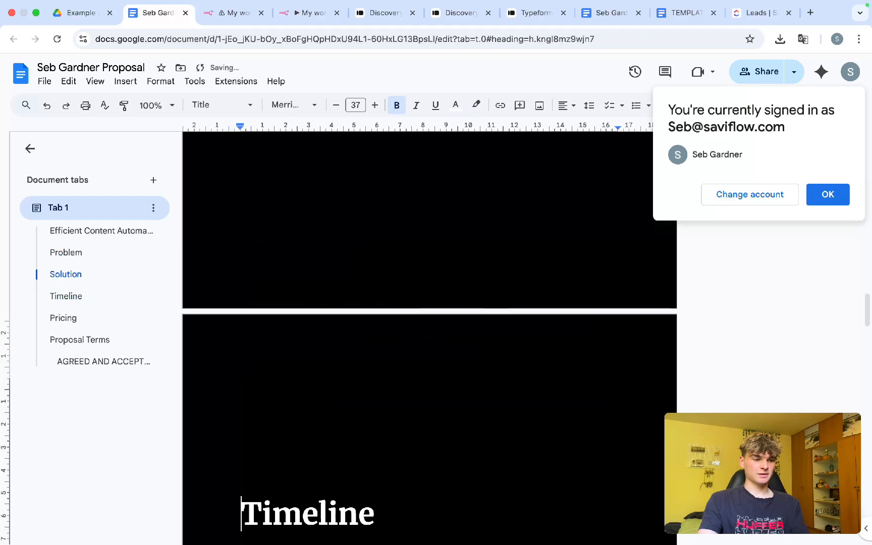
Step: Check the $3600 / 1800 pricing, remove blank space above Pricing, and return to My workflow 6
scroll(429, 338, down, 15)
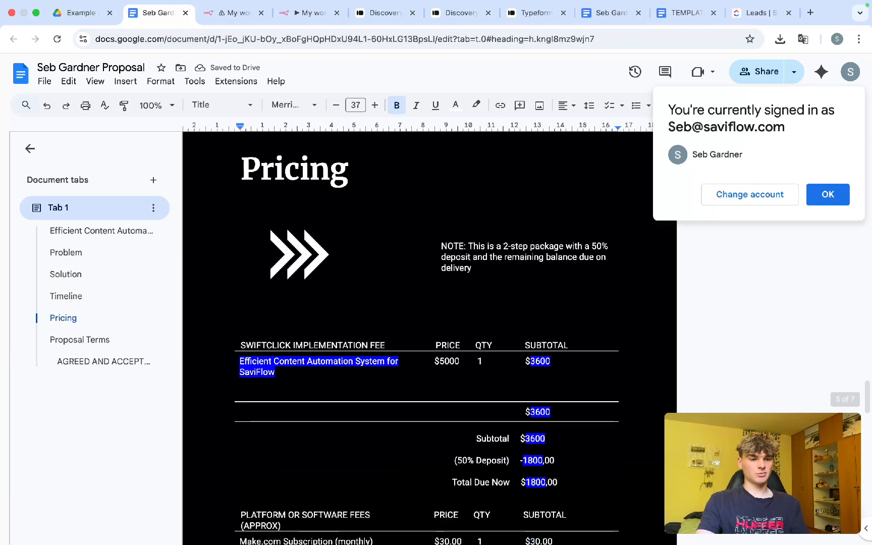
scroll(543, 335, down, 3)
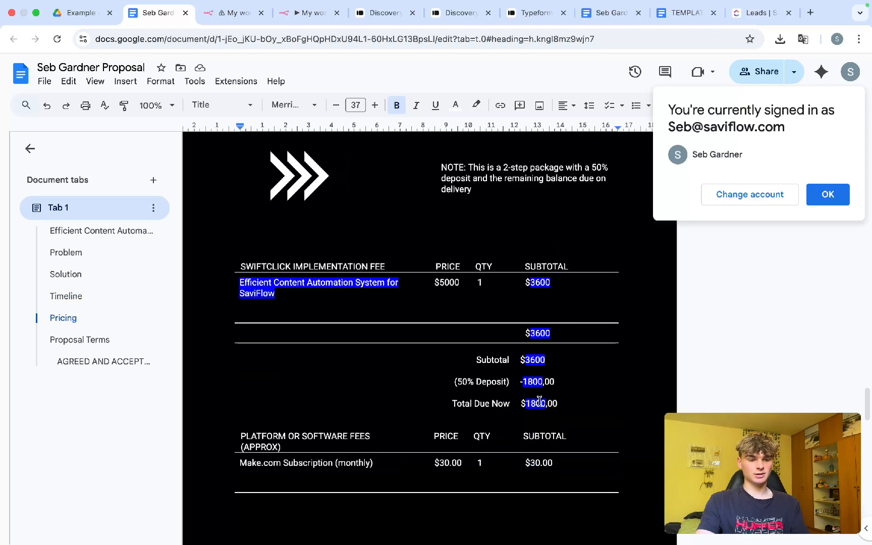
click(383, 406)
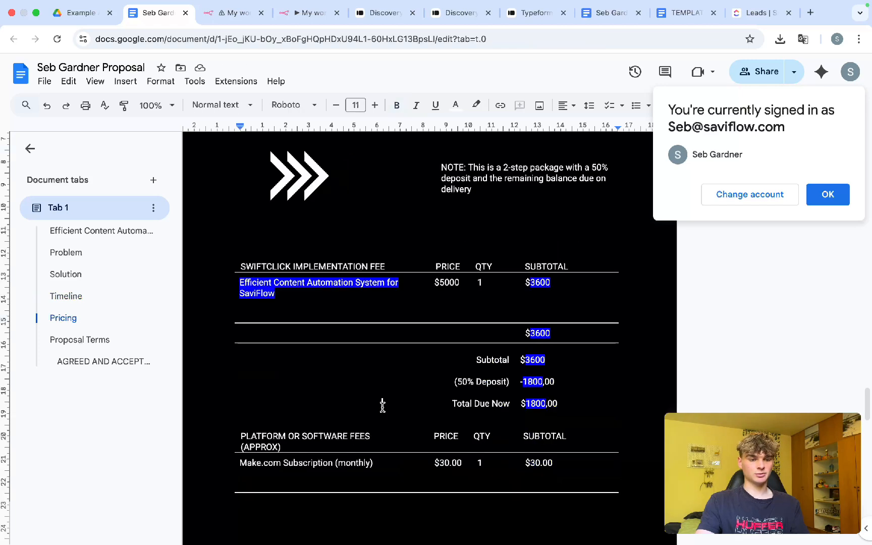
scroll(383, 406, up, 4)
click(242, 298)
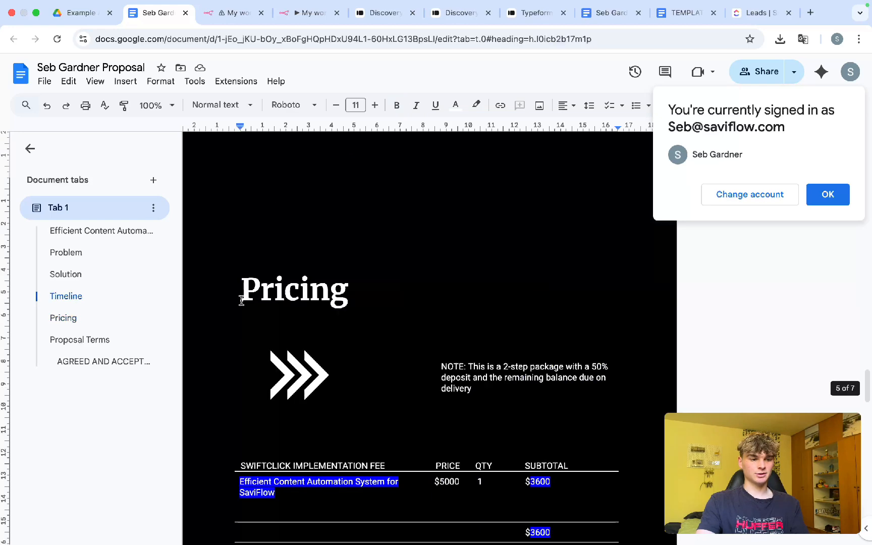
key(BackSpace)
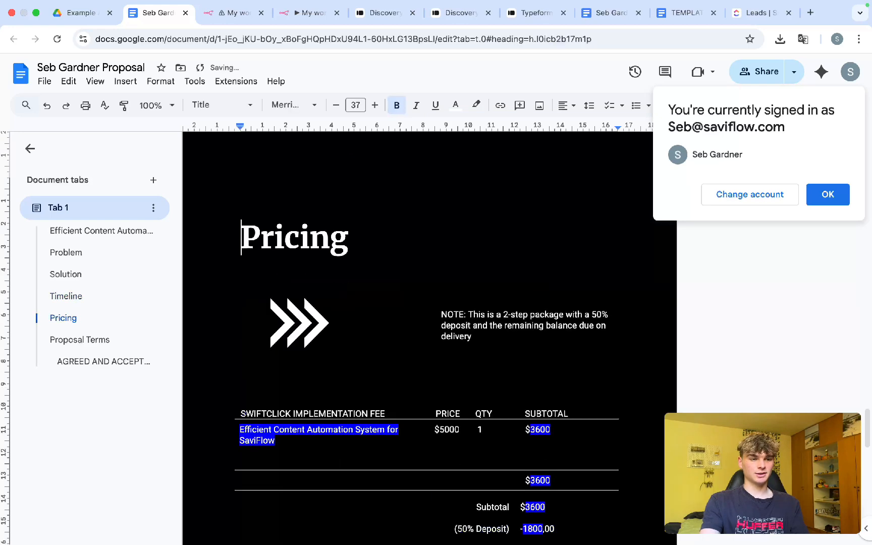
scroll(357, 345, down, 15)
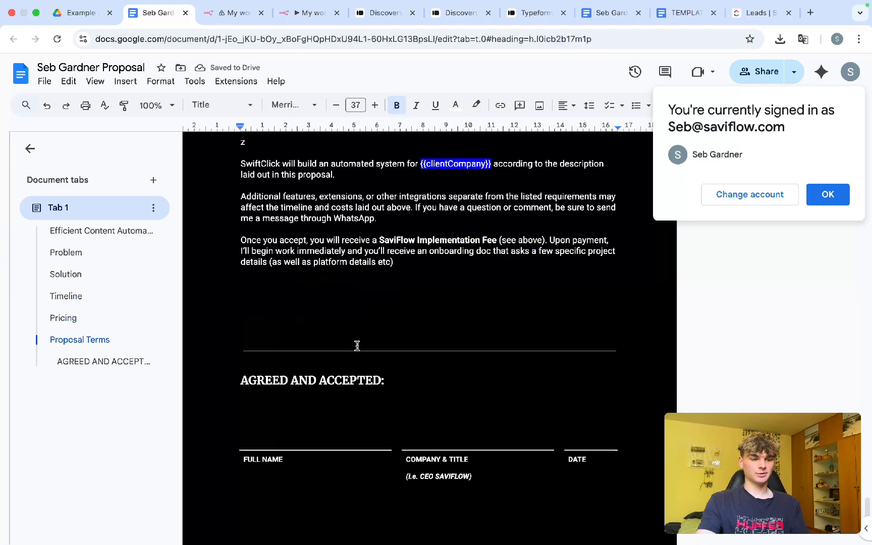
scroll(356, 354, up, 4)
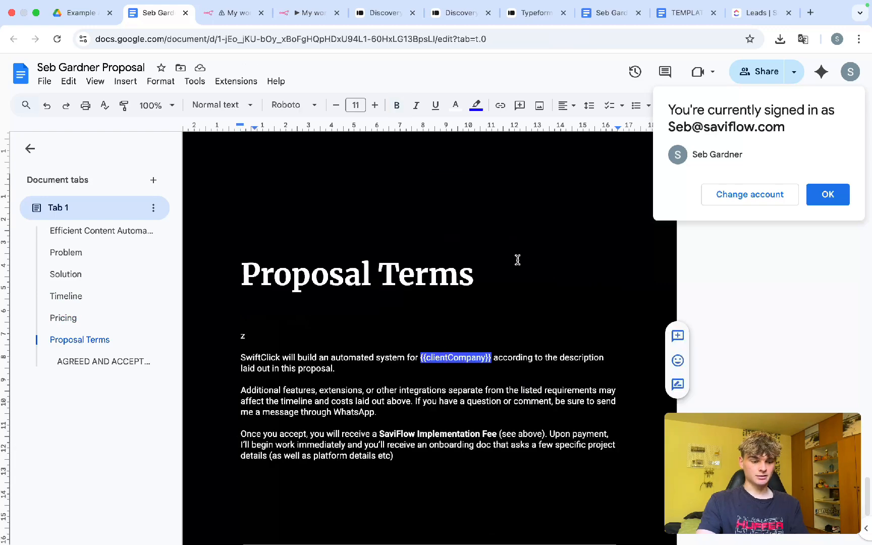
click(233, 13)
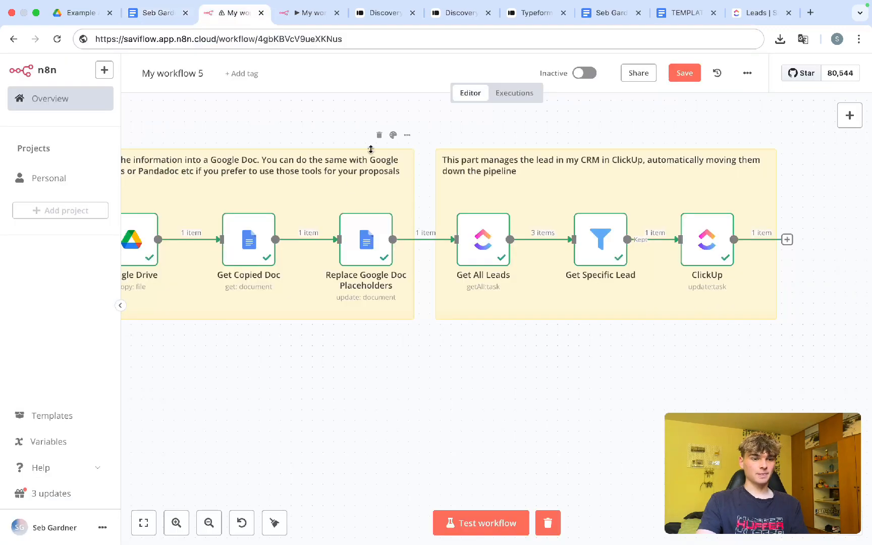
key(ctrl+Tab)
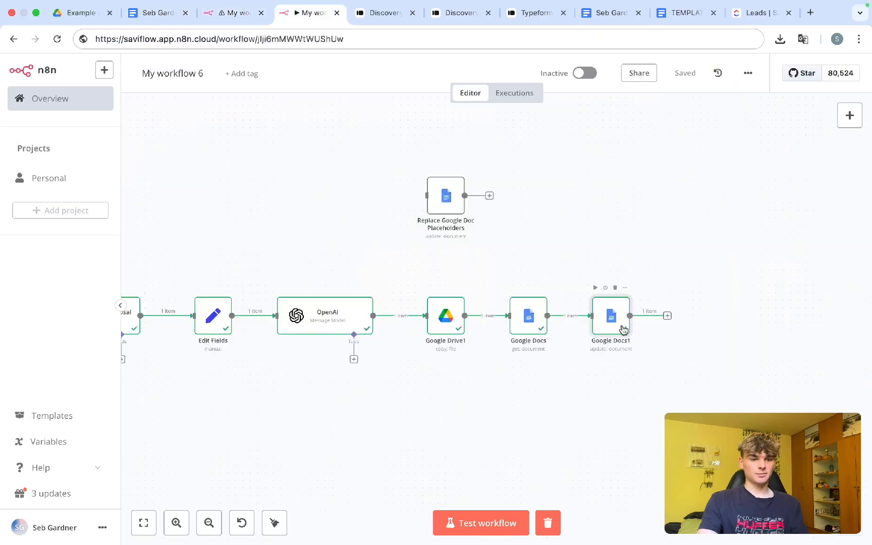
Step: Add a Find and Replace Text action to Google Docs1 with fixed Old Text {{clientCompany}}
double_click(624, 330)
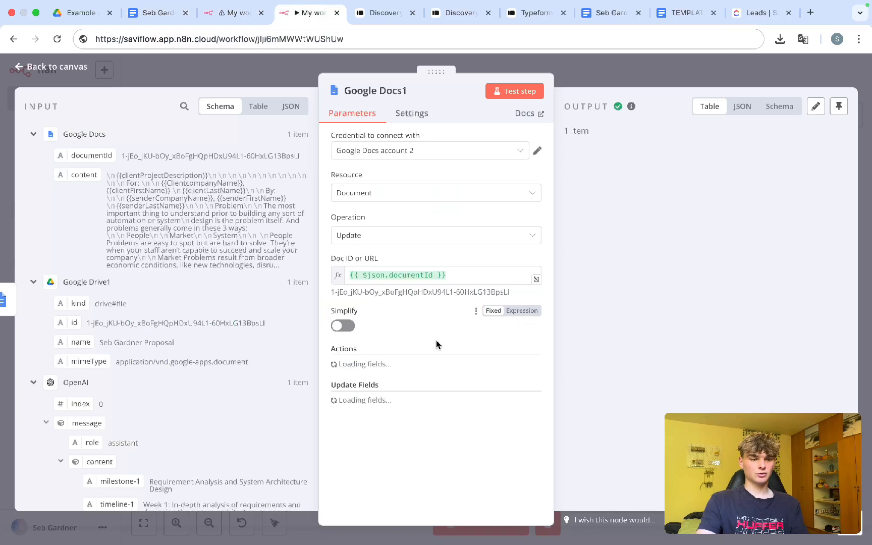
scroll(436, 340, down, 10)
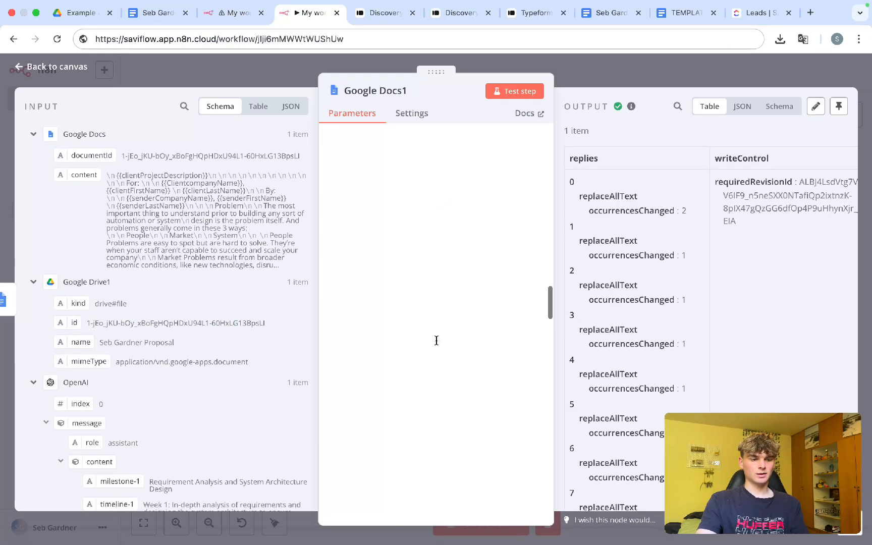
scroll(436, 340, down, 5)
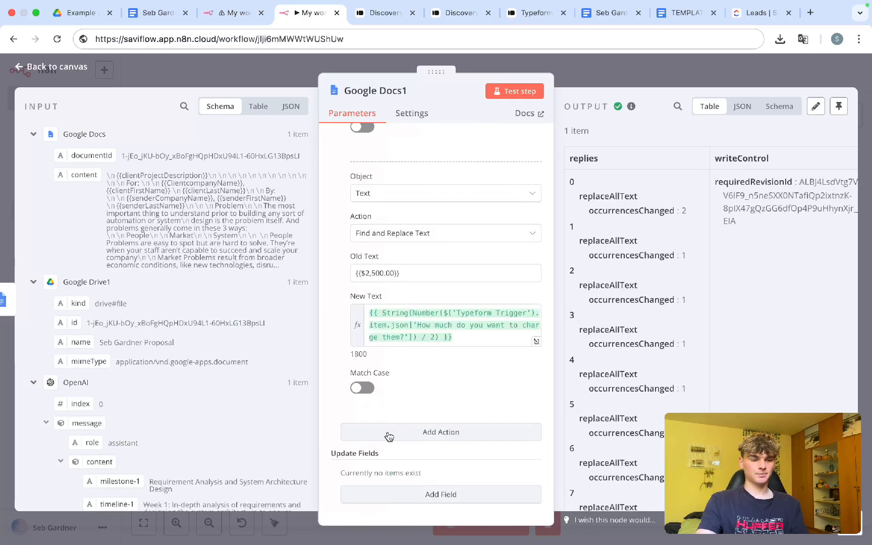
click(389, 436)
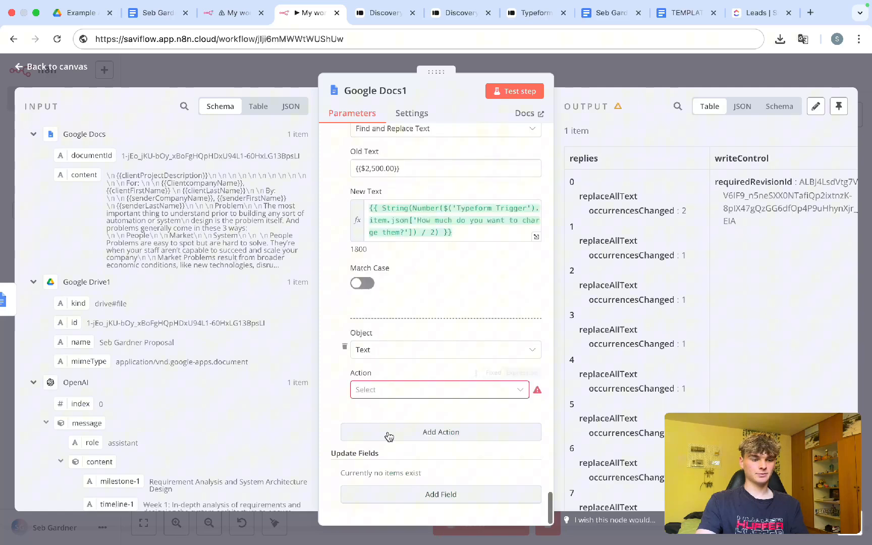
click(389, 395)
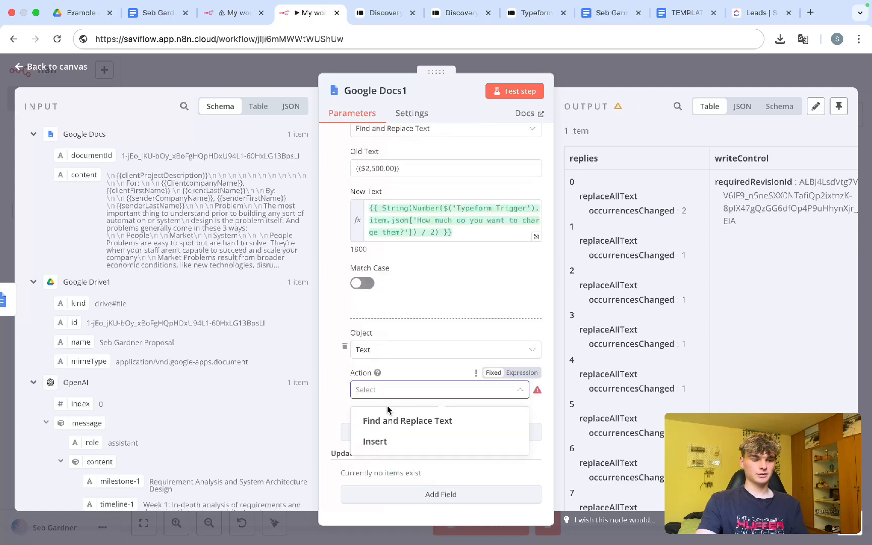
click(410, 424)
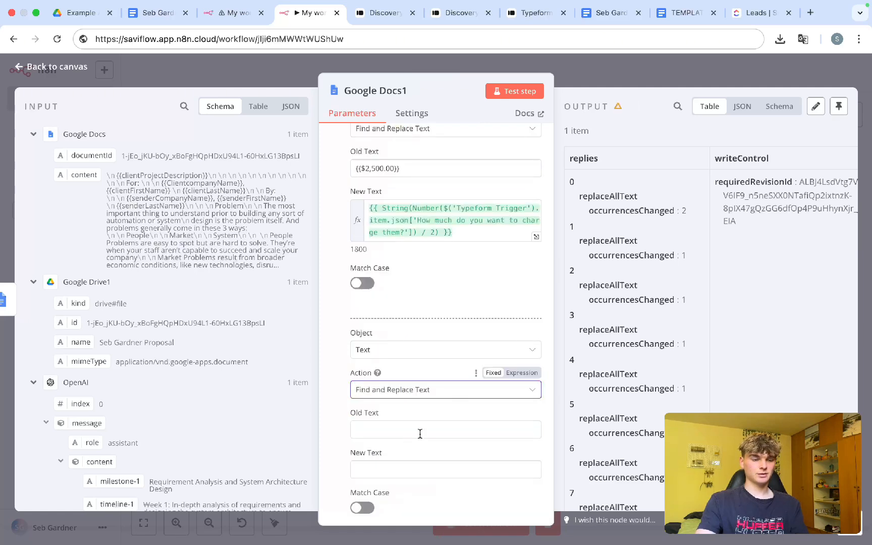
click(420, 434)
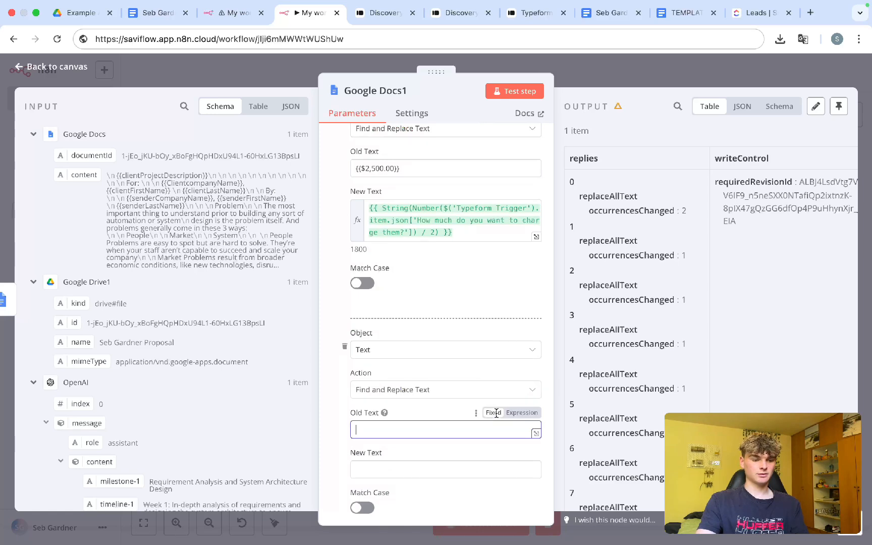
text({{clientCompany}})
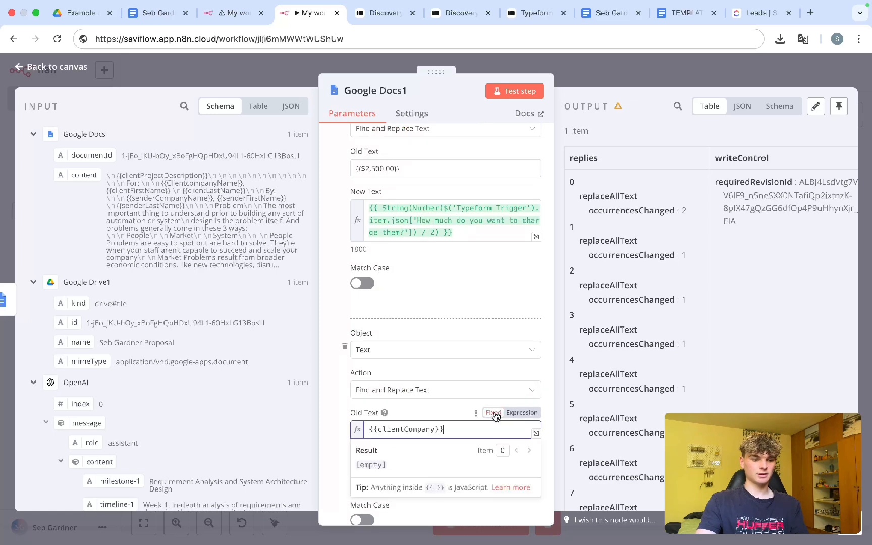
click(494, 413)
Step: Map the Typeform Trigger's Company answer into the action's New Text
scroll(494, 416, down, 3)
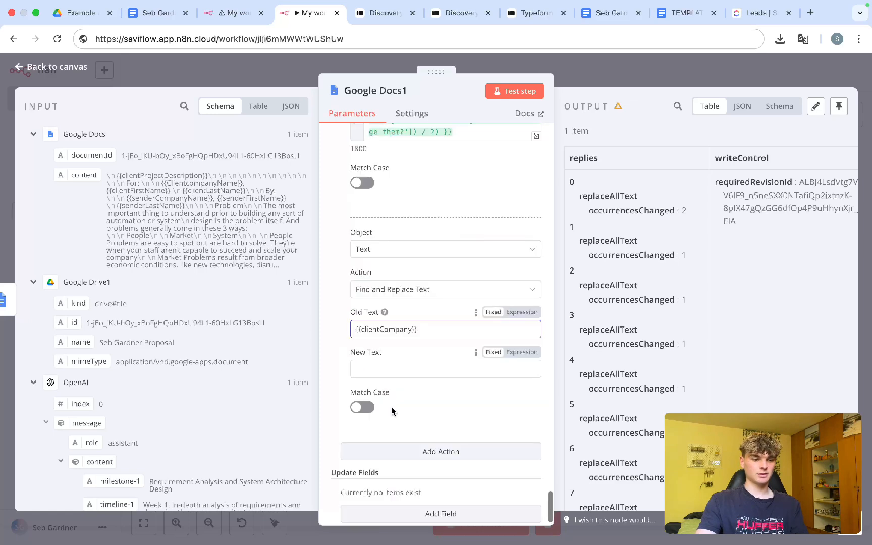
click(393, 369)
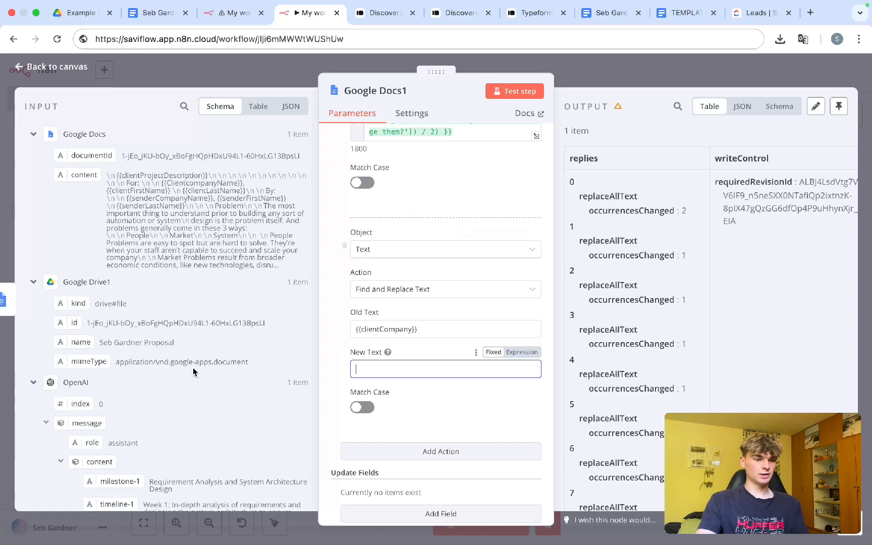
scroll(184, 341, down, 15)
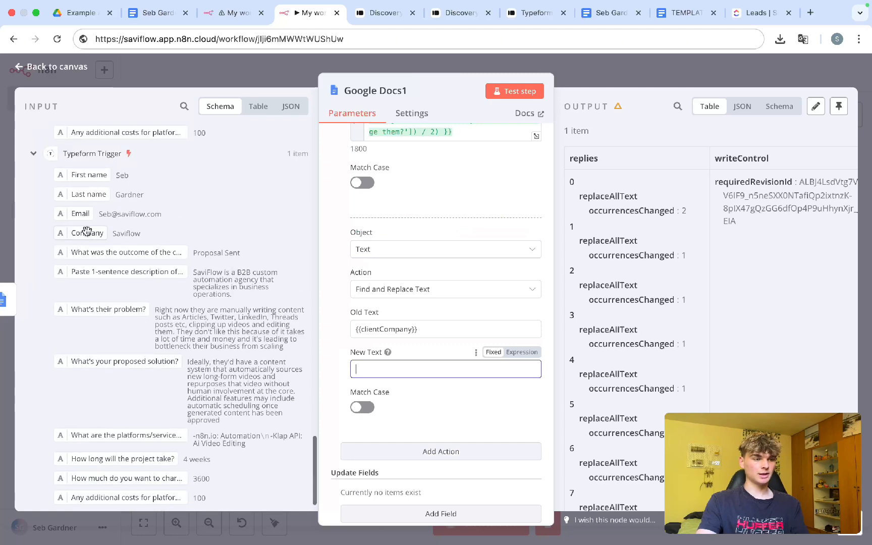
drag(87, 231, 389, 369)
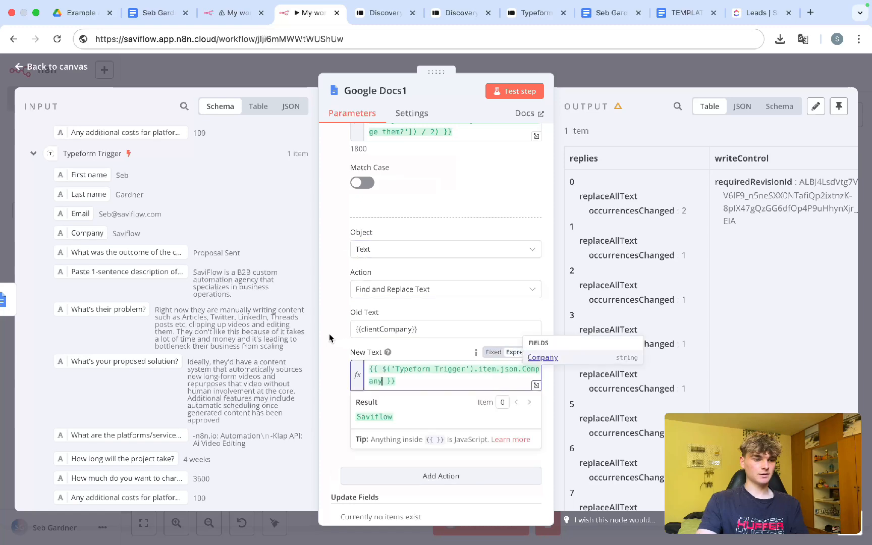
Step: Save the workflow and rename the OpenAI node to 'Generate Timeline'
key(Escape)
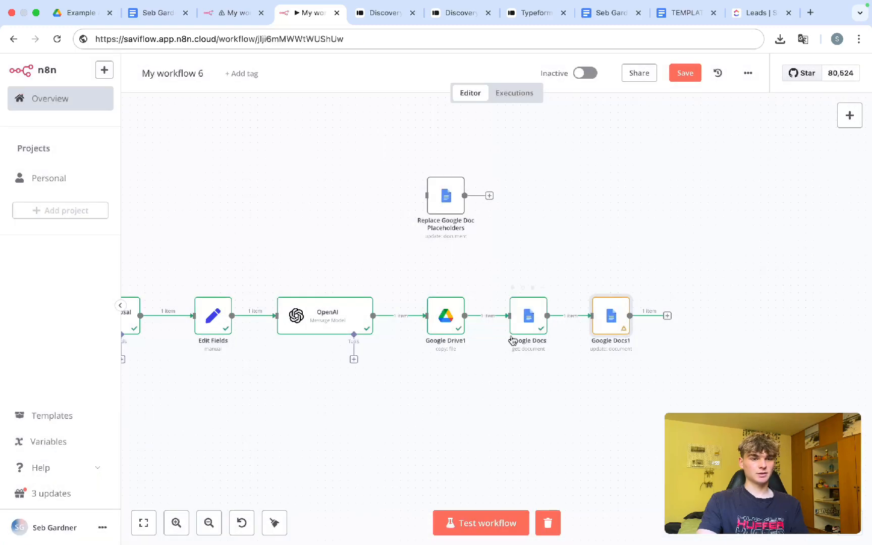
key(ctrl+s)
scroll(513, 442, right, 1)
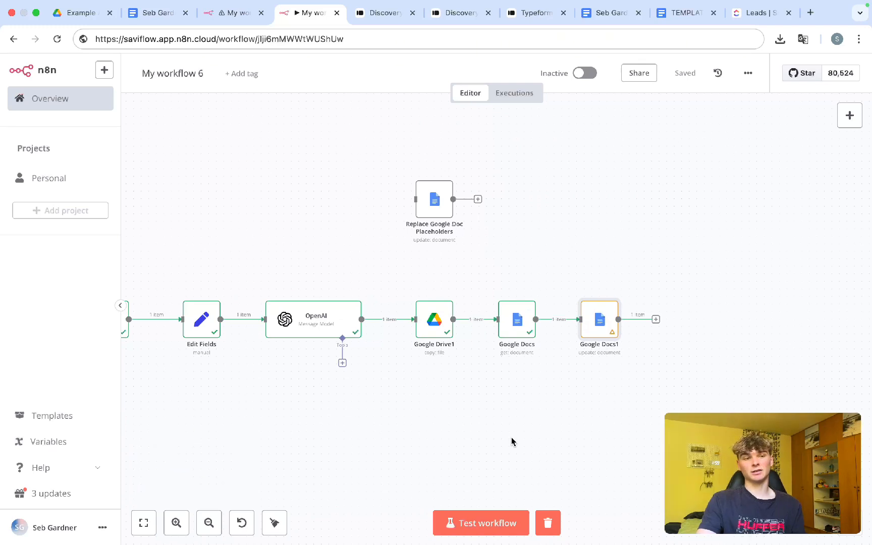
scroll(419, 366, left, 5)
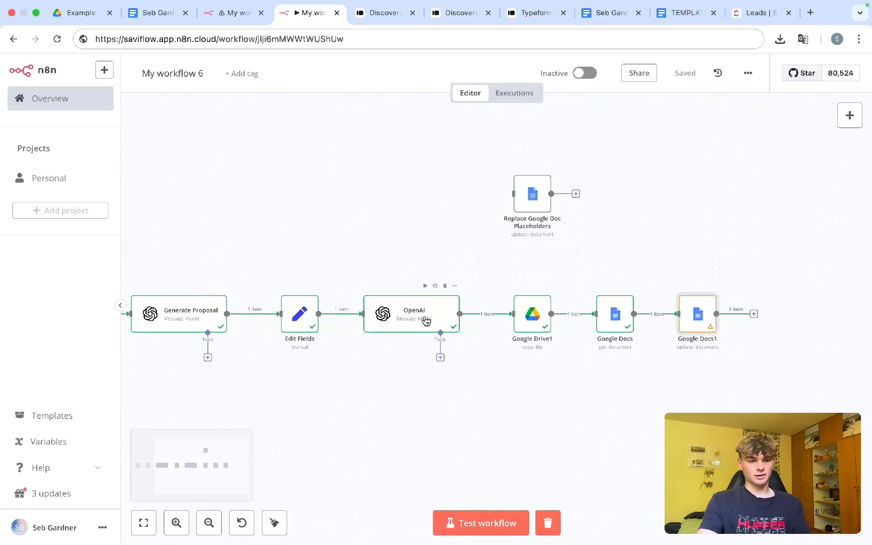
right_click(426, 321)
click(393, 133)
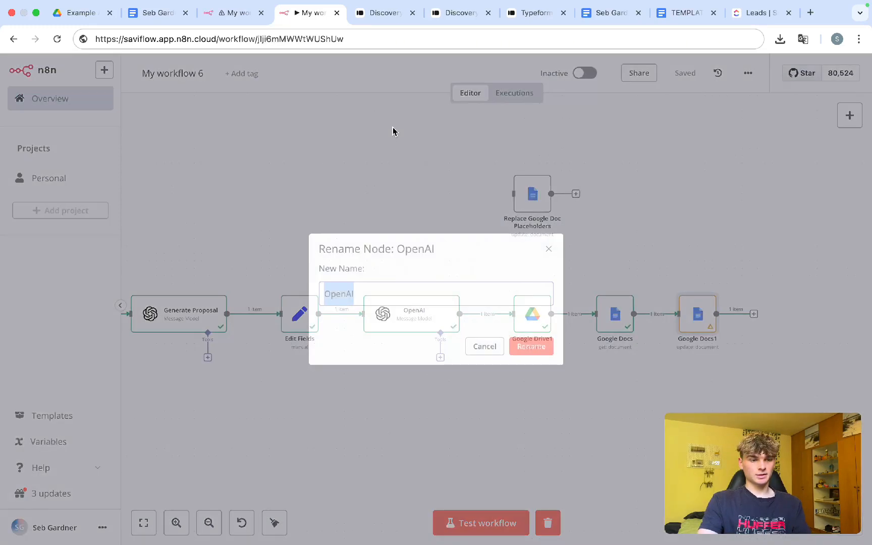
text(Generate )
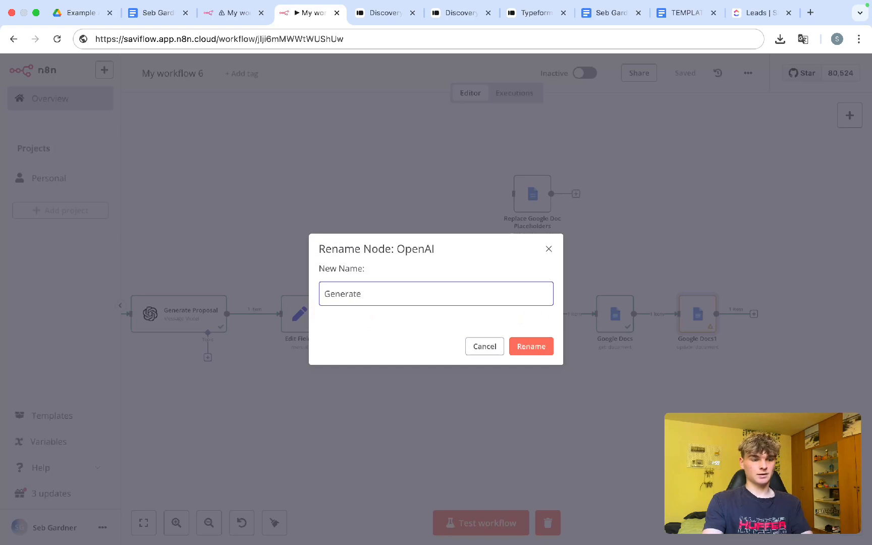
text(Timeline)
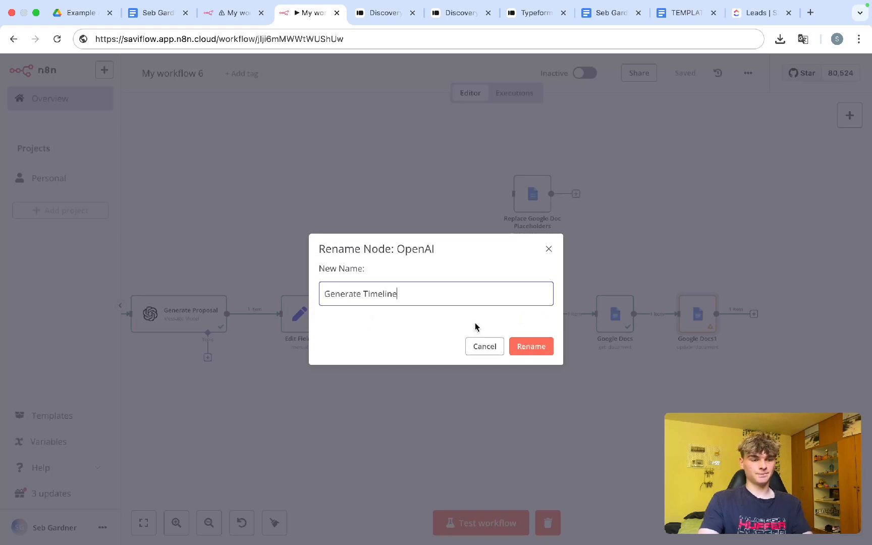
click(531, 346)
Step: Rename the Edit Fields node to 'Set Proposal Info'
scroll(450, 377, up, 3)
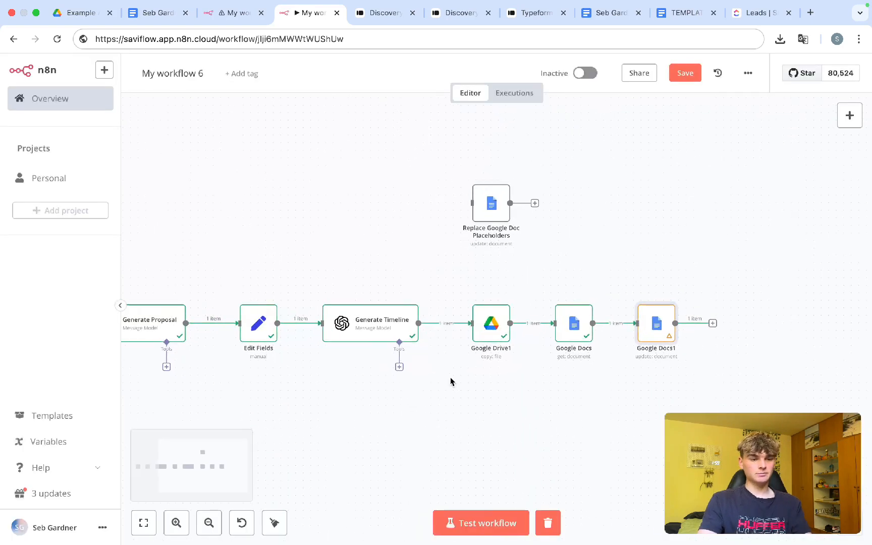
scroll(450, 377, left, 5)
scroll(450, 377, down, 1)
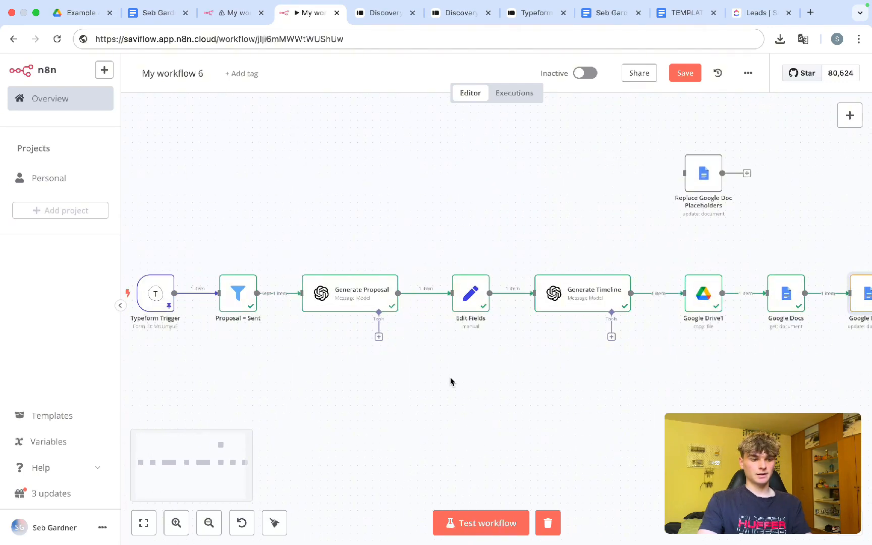
scroll(452, 353, right, 1)
right_click(430, 307)
click(461, 358)
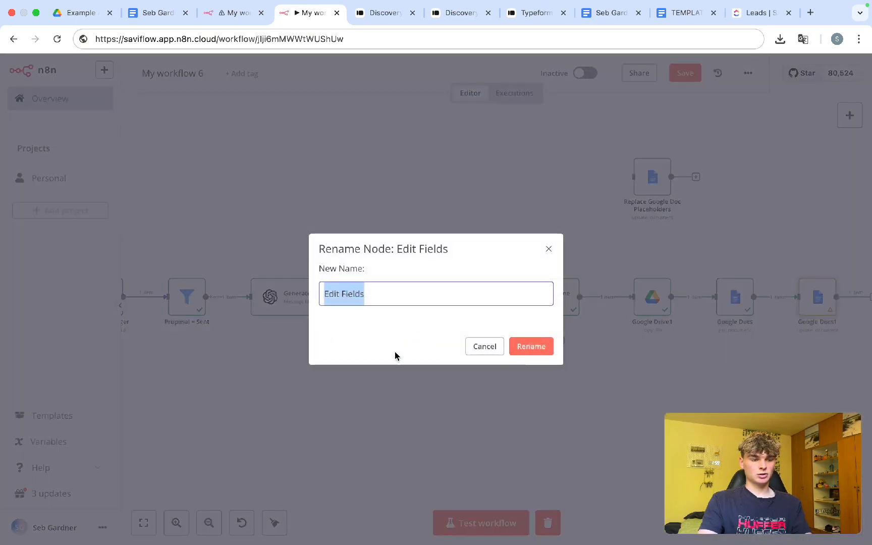
text(Set P)
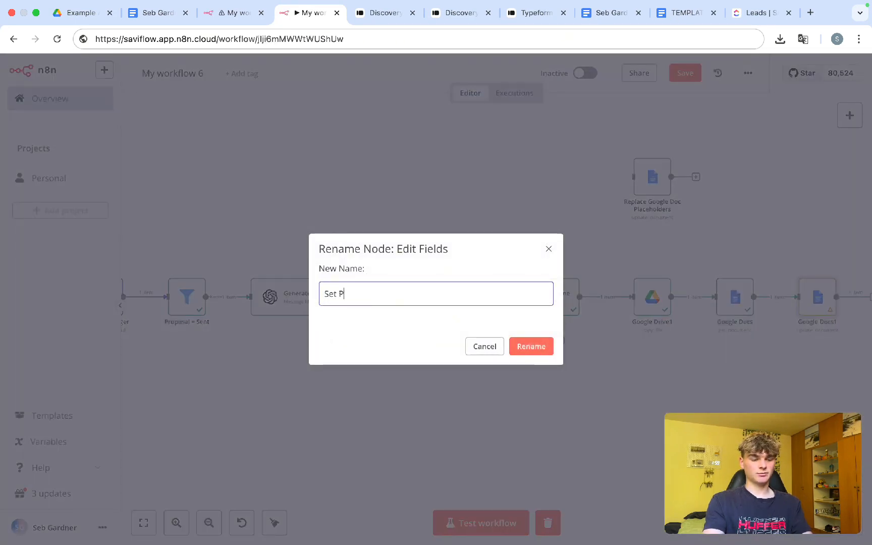
text(roposal Ino)
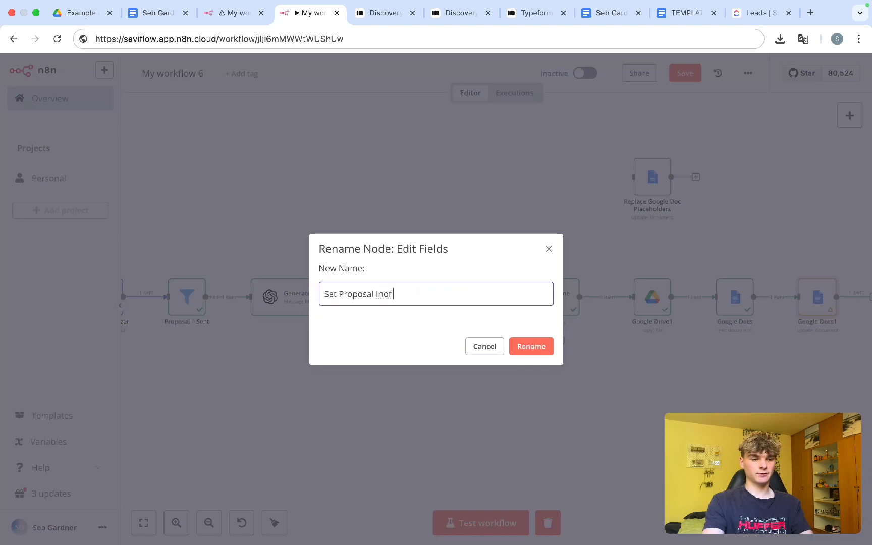
key(BackSpace)
text(fo)
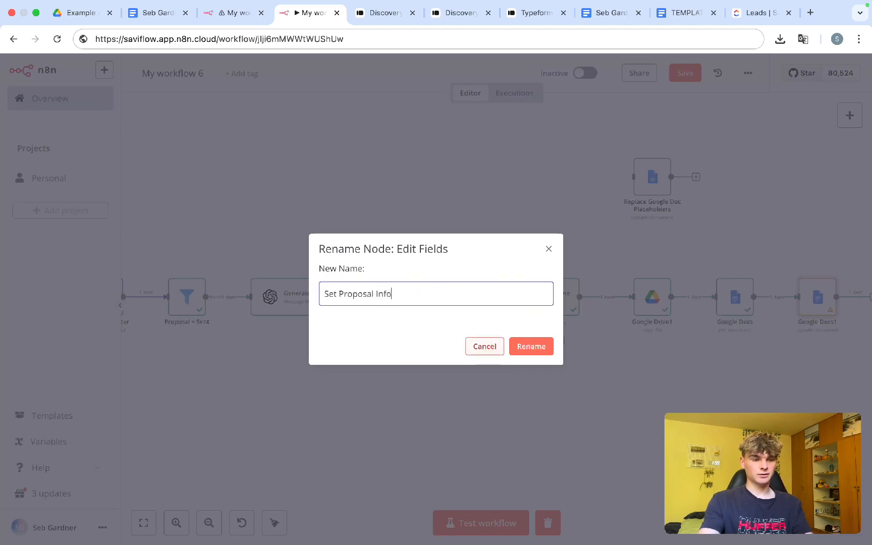
click(535, 346)
Step: Rename the Google Drive1 node to 'Copy Template'
scroll(555, 328, right, 5)
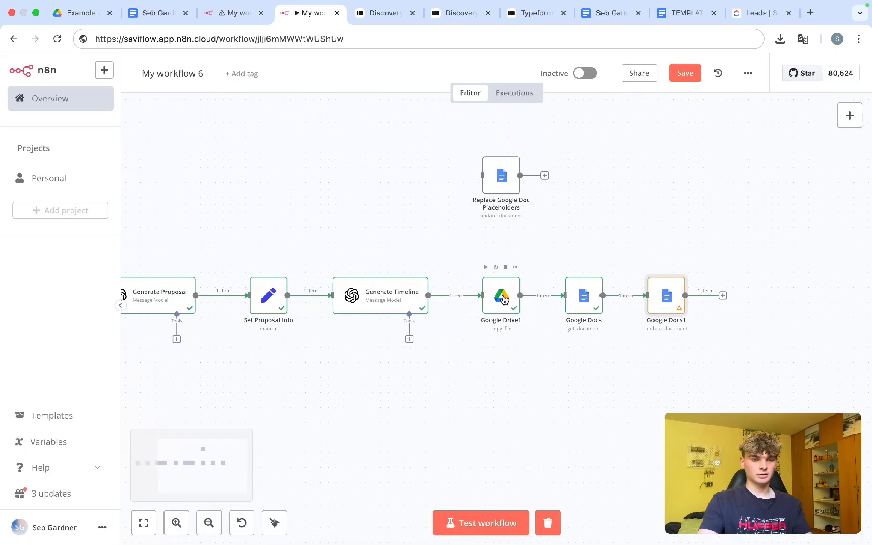
right_click(504, 306)
click(525, 351)
text(Copy )
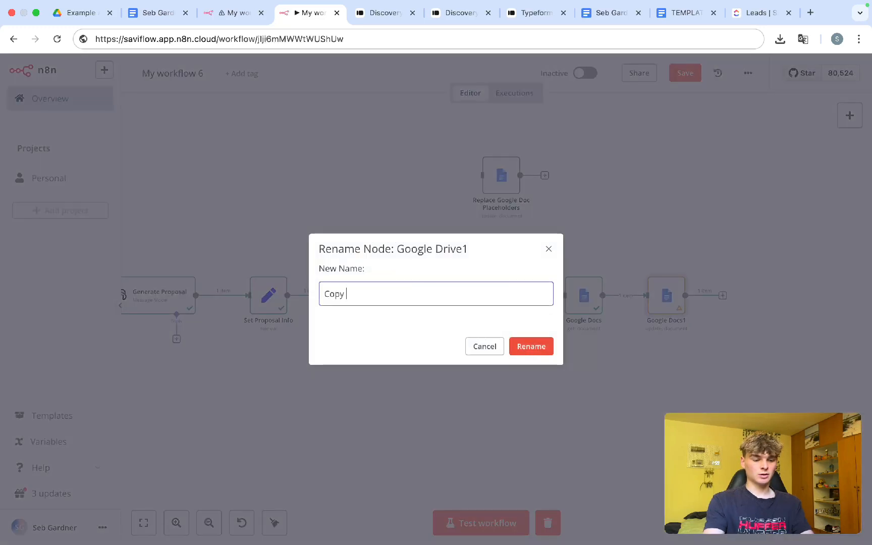
text(Template)
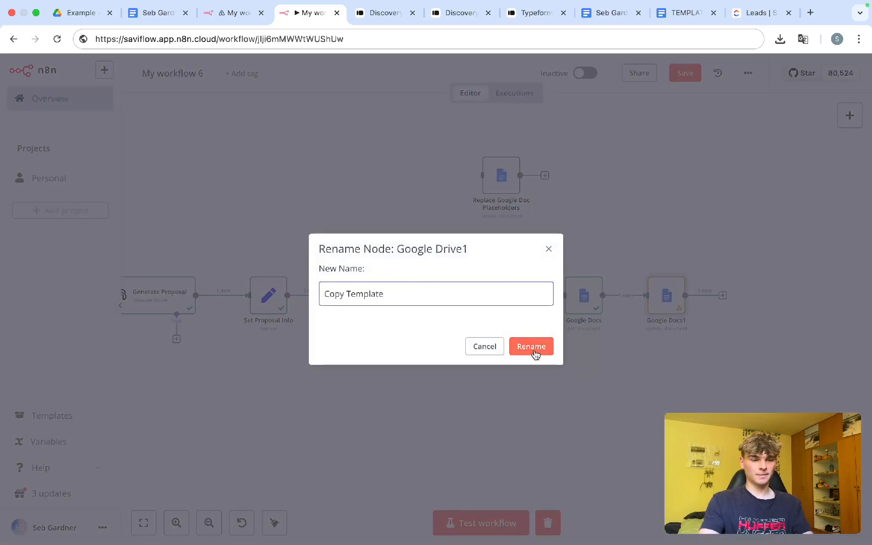
click(531, 348)
Step: Rename the Google Docs1 node to 'Add info into Proposal'
scroll(538, 395, right, 5)
right_click(460, 302)
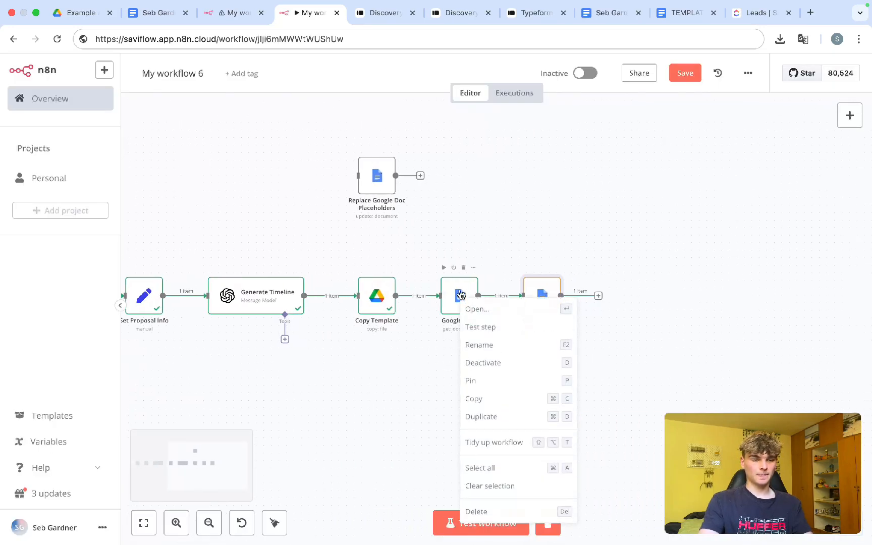
click(527, 281)
right_click(528, 286)
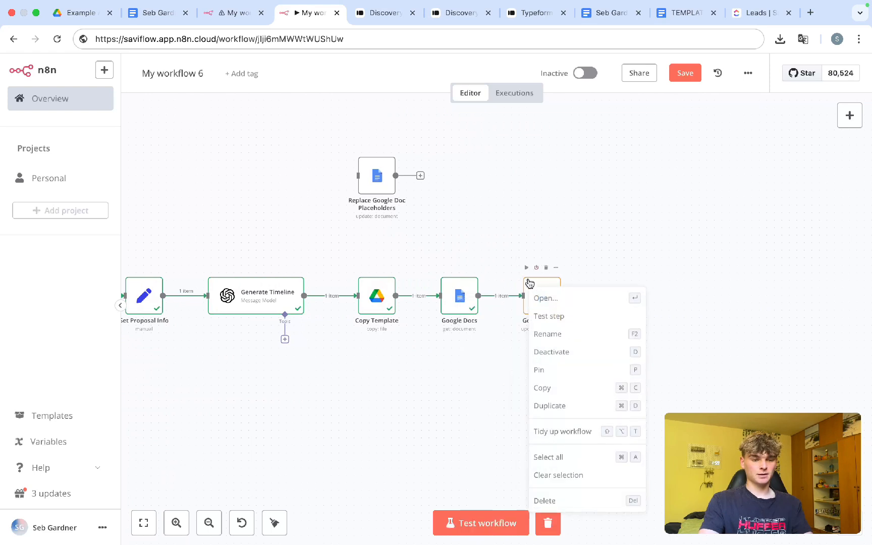
click(554, 335)
text(Add info )
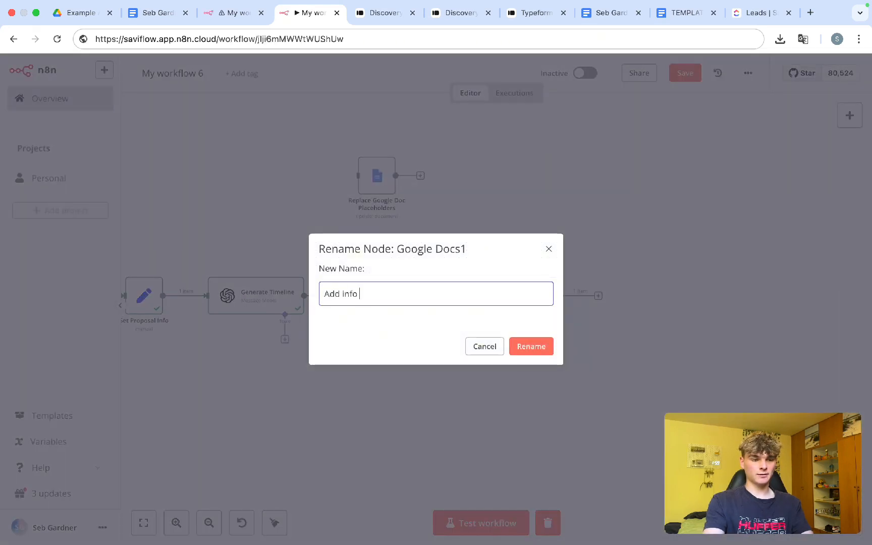
text(into Template)
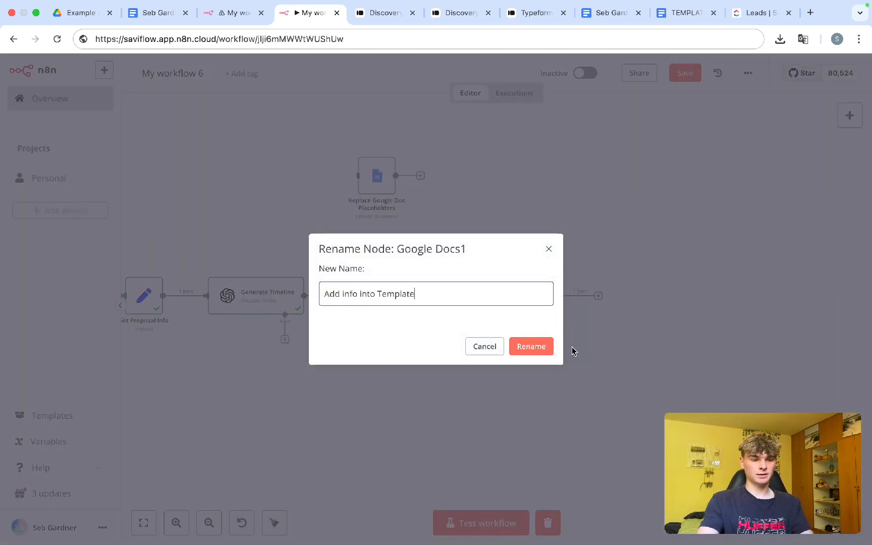
double_click(435, 295)
text(Proposal)
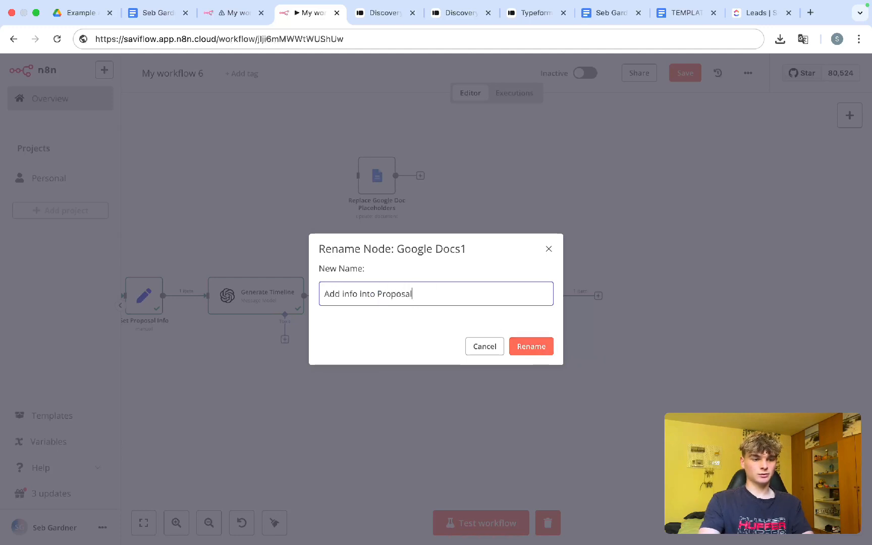
click(512, 348)
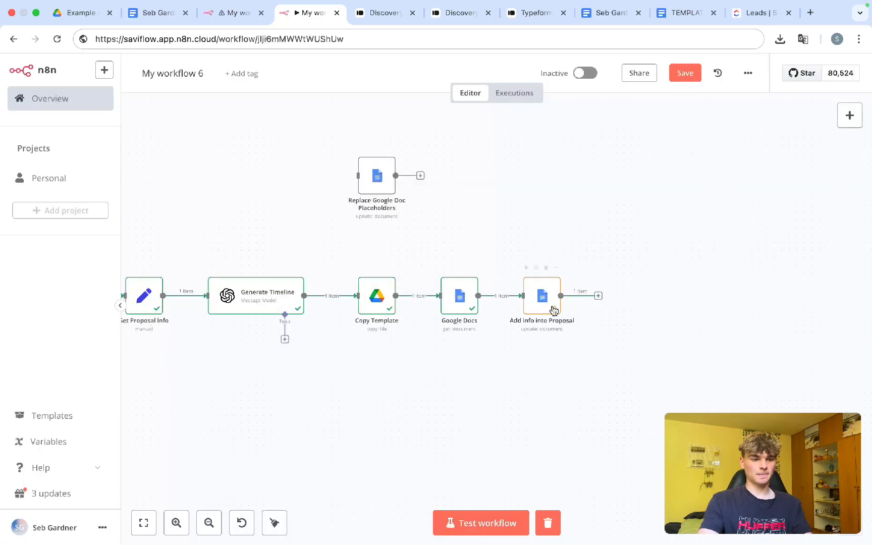
scroll(554, 310, right, 4)
scroll(509, 340, right, 3)
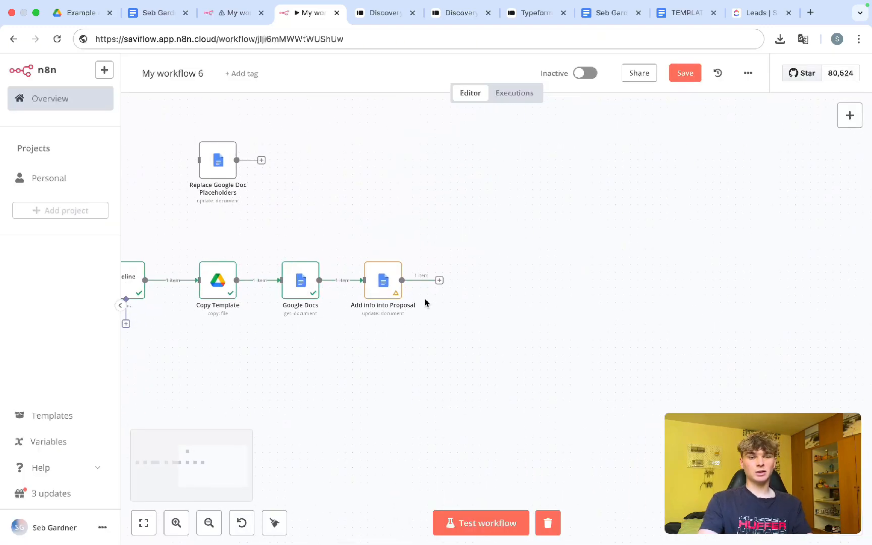
Step: Review the generated proposal in Google Docs, then switch to the finished example workflow
click(440, 281)
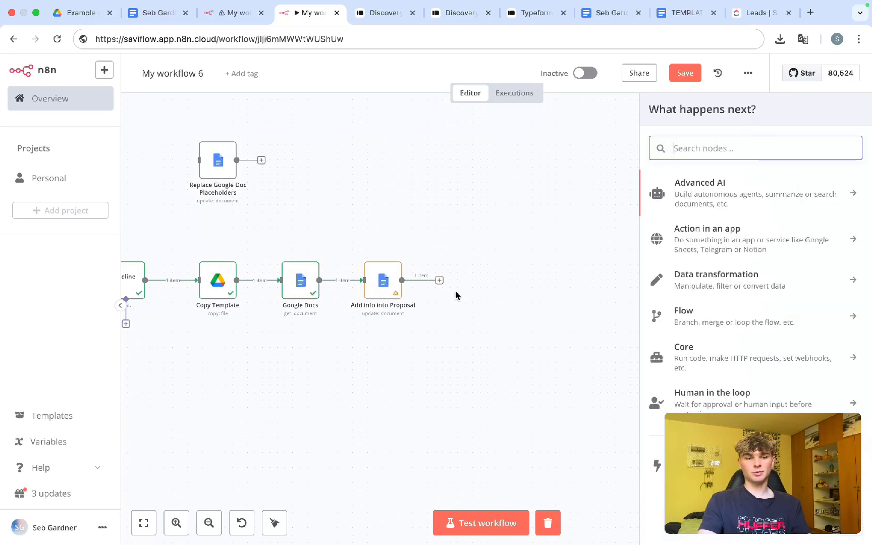
click(151, 12)
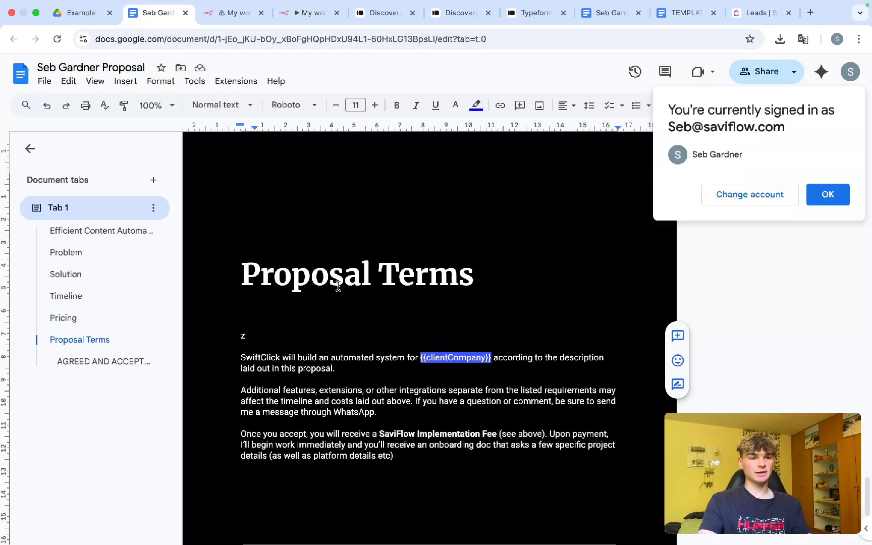
click(828, 195)
scroll(474, 370, up, 10)
scroll(474, 370, down, 10)
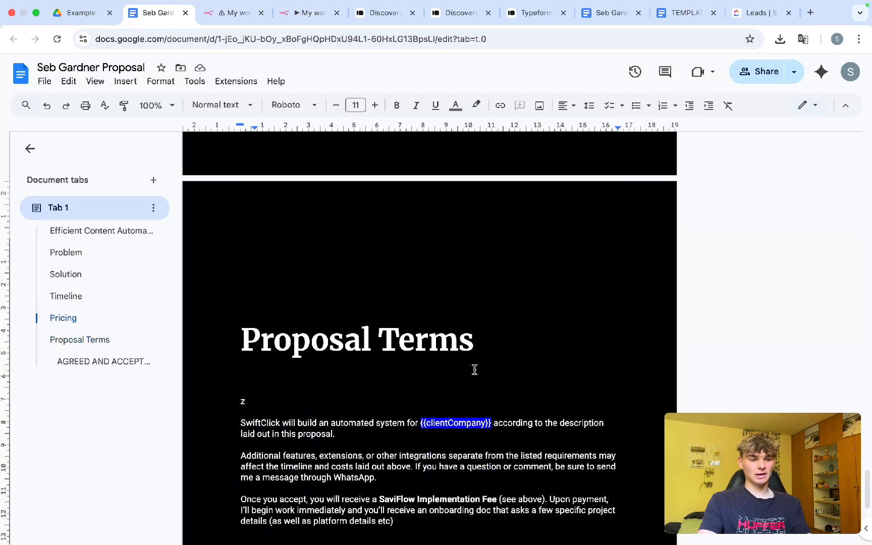
drag(492, 423, 406, 423)
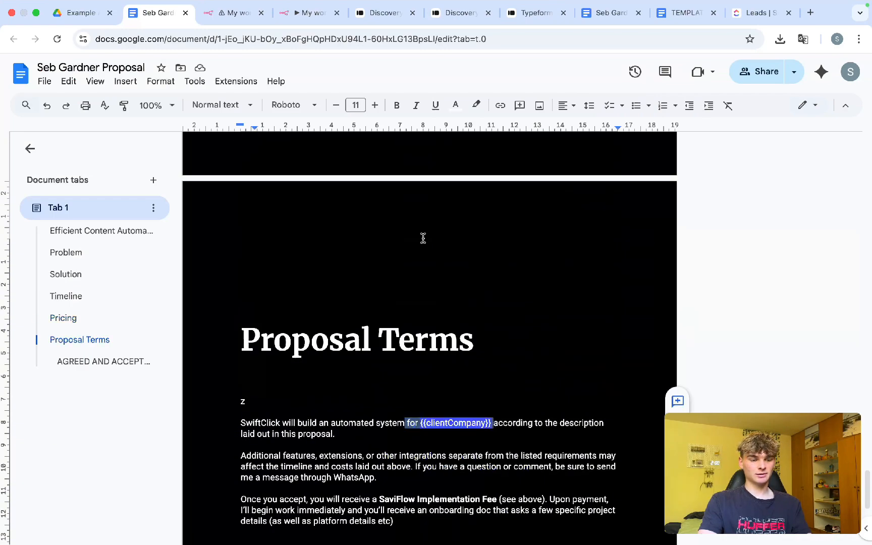
scroll(423, 238, up, 15)
scroll(423, 239, up, 3)
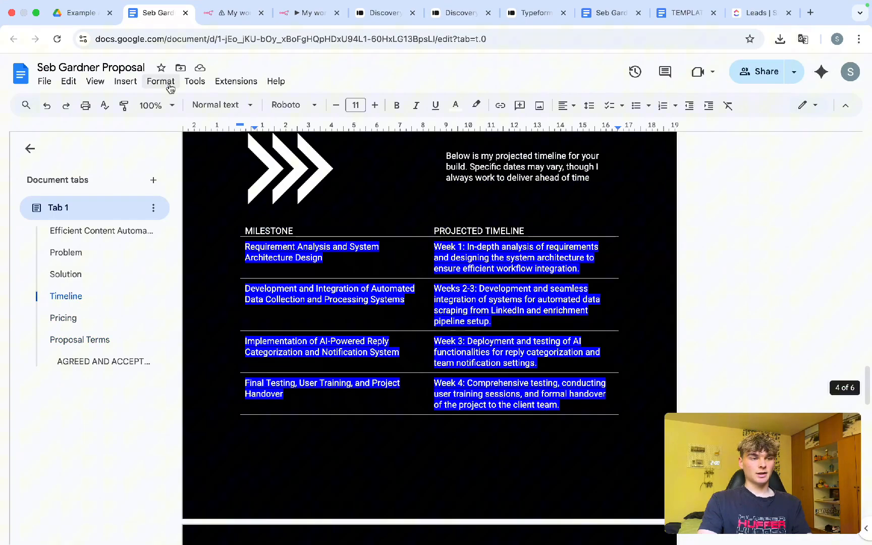
click(212, 12)
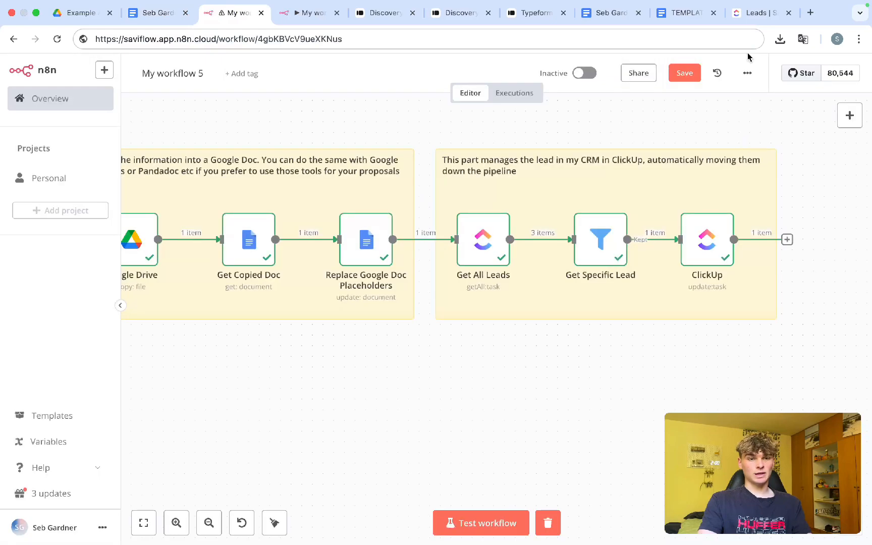
Step: Review the ClickUp Leads board grouped by status, then return to My workflow 6
click(753, 15)
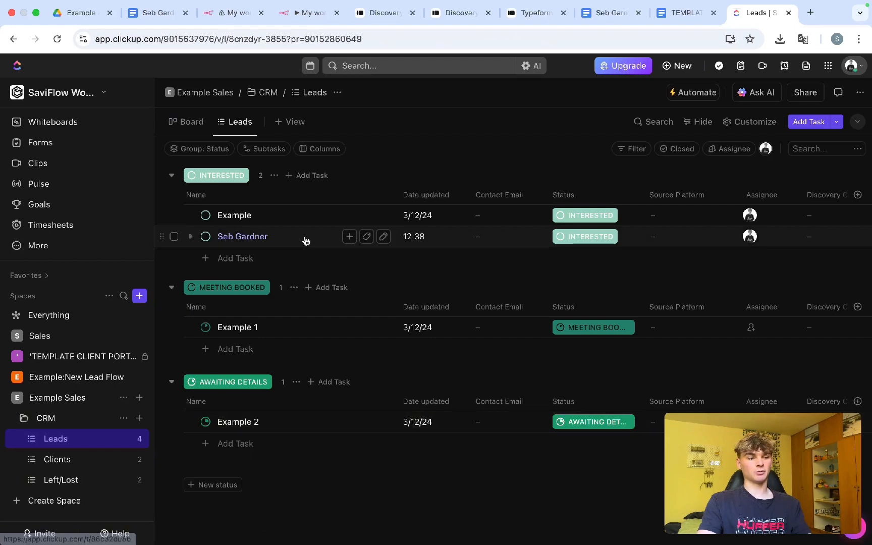
click(291, 24)
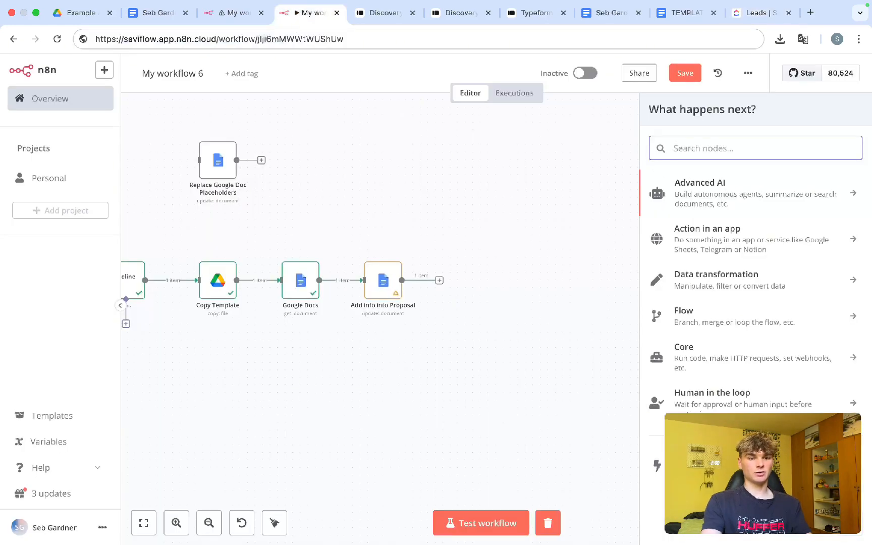
Step: Search 'click', choose ClickUp as the next node, and browse its list and task actions
text(click)
click(690, 187)
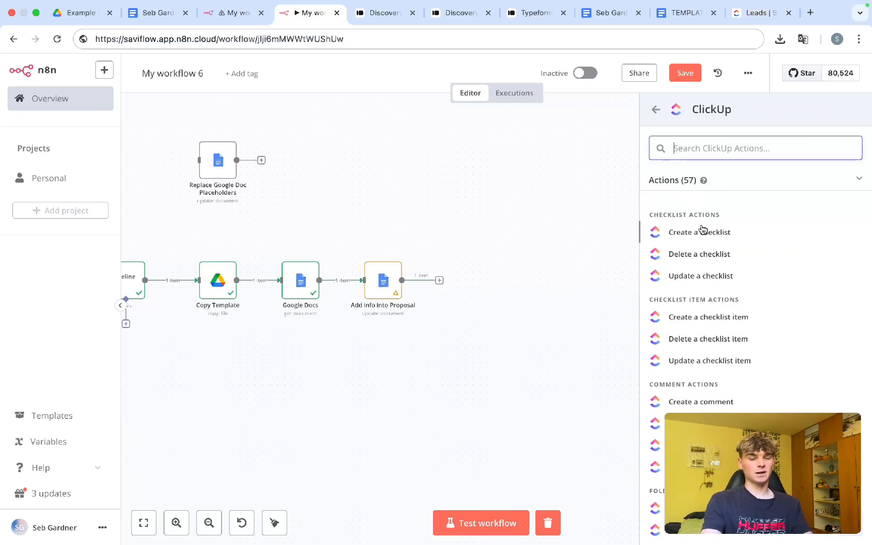
text(list)
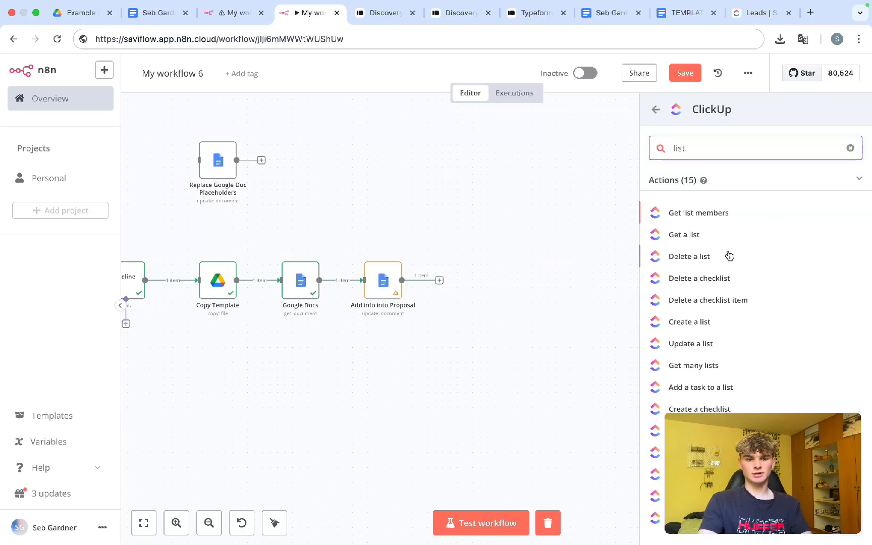
text( all)
key(super+a)
key(BackSpace)
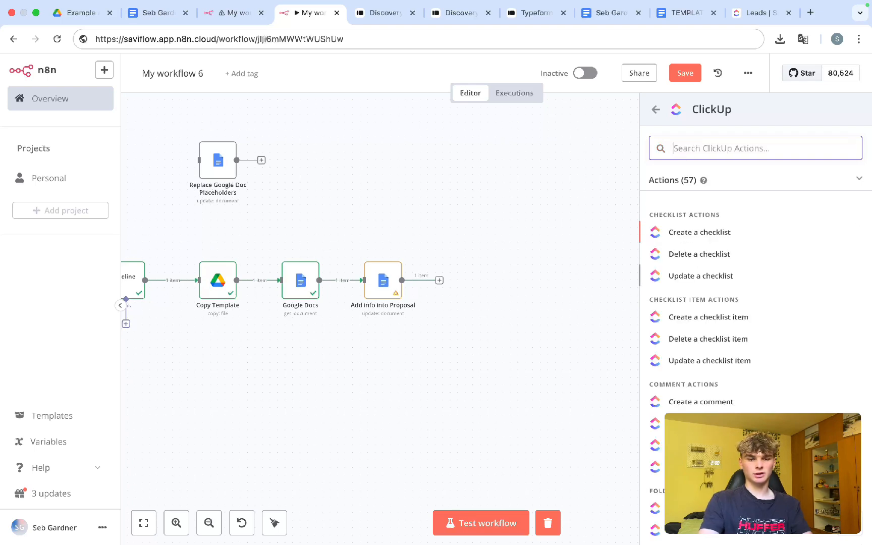
scroll(721, 408, down, 1)
scroll(724, 307, up, 1)
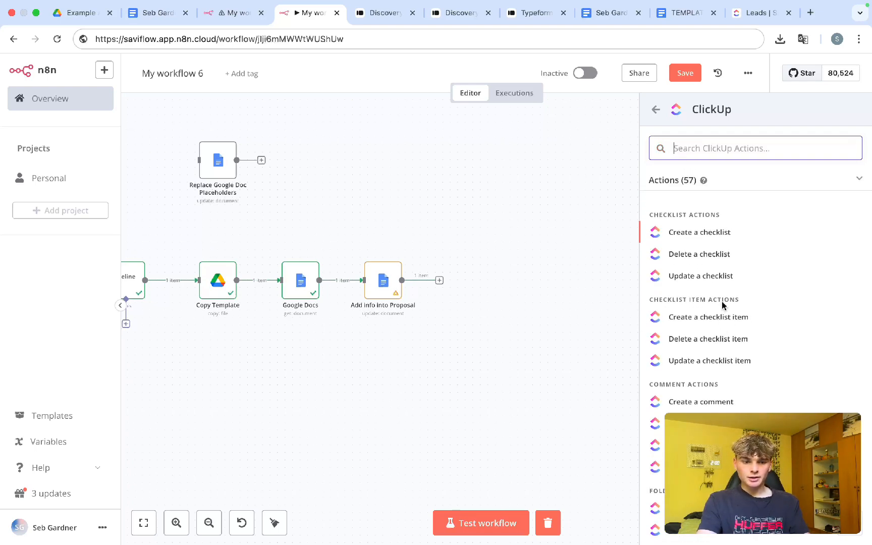
scroll(724, 306, down, 6)
scroll(722, 306, down, 1)
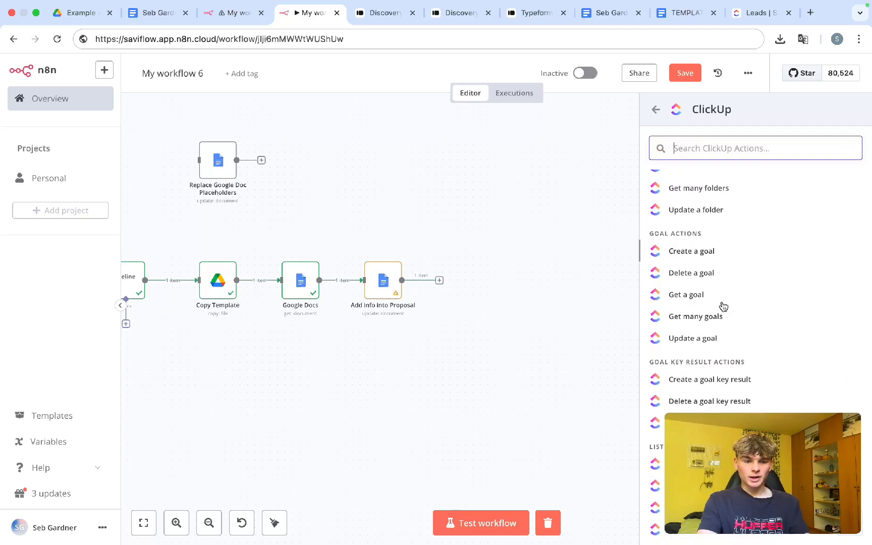
scroll(722, 306, up, 8)
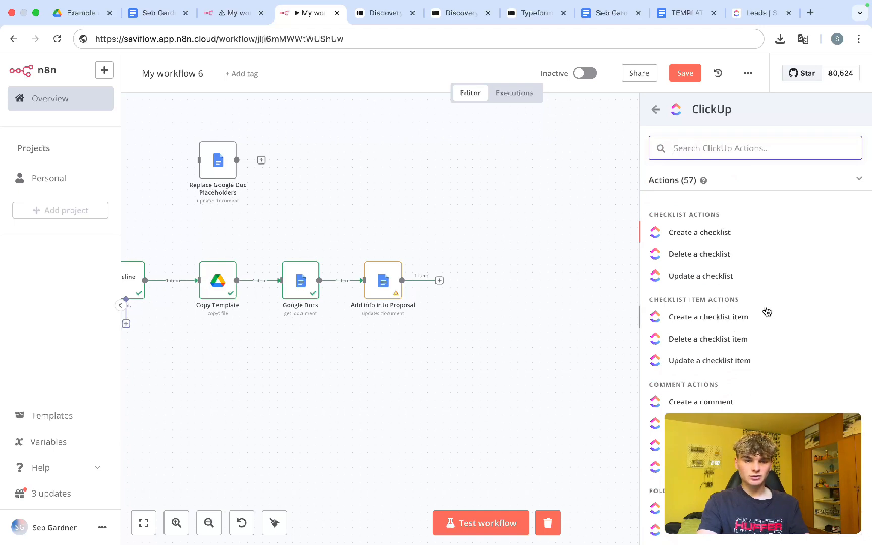
scroll(757, 343, down, 6)
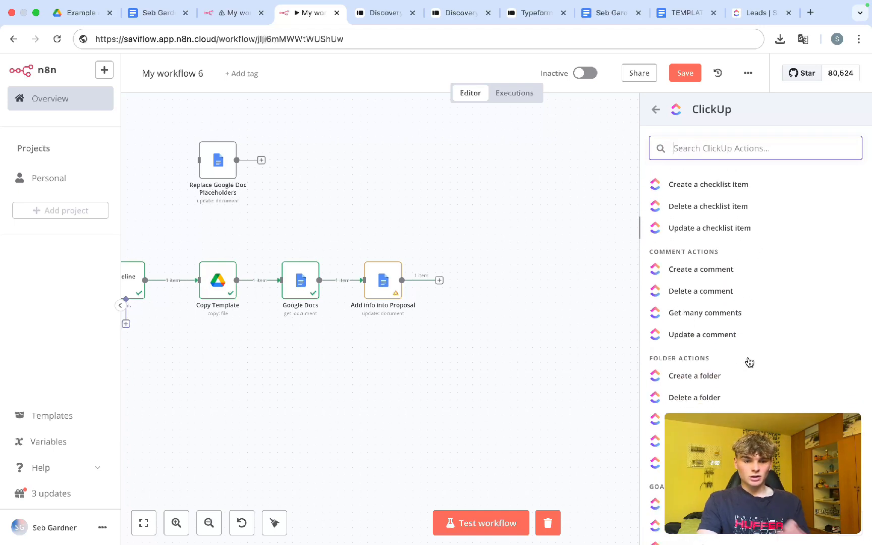
scroll(750, 363, down, 6)
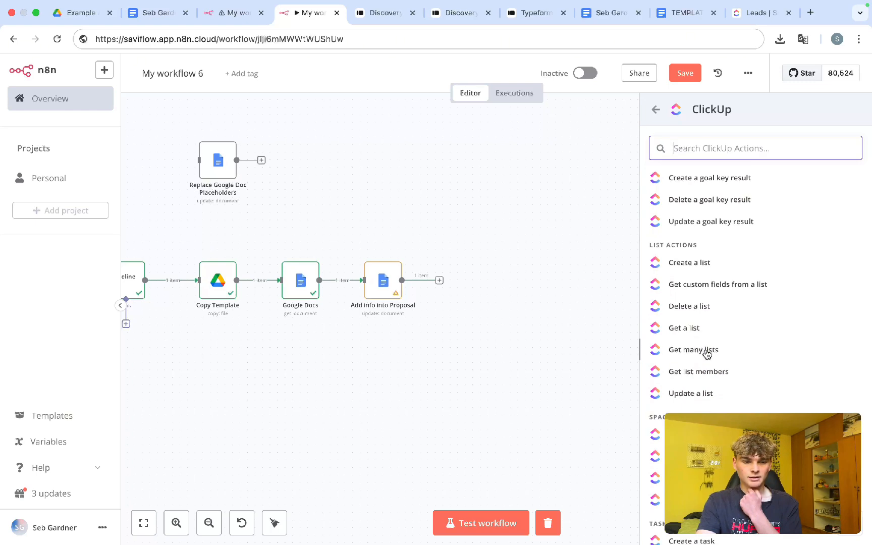
scroll(708, 354, down, 5)
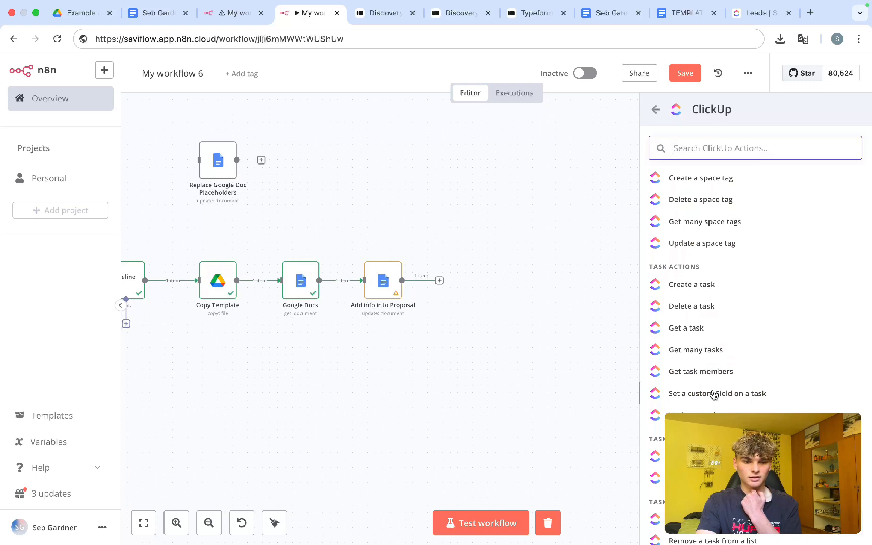
Step: Choose the ClickUp Get Many tasks operation and check the ClickUp account credential
click(701, 355)
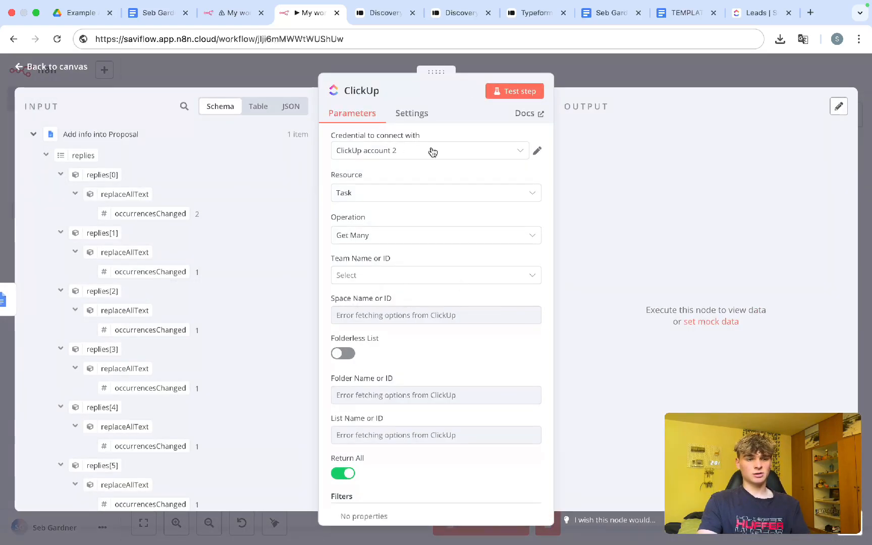
click(537, 150)
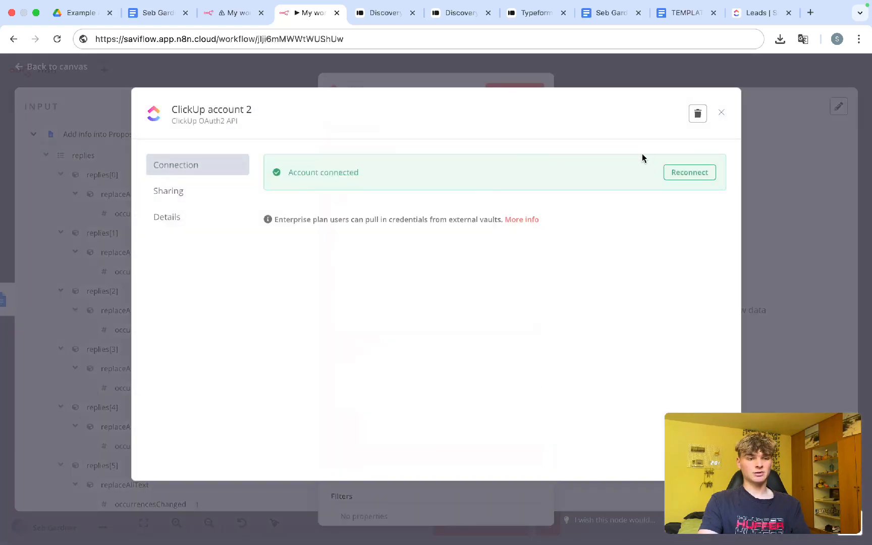
click(721, 114)
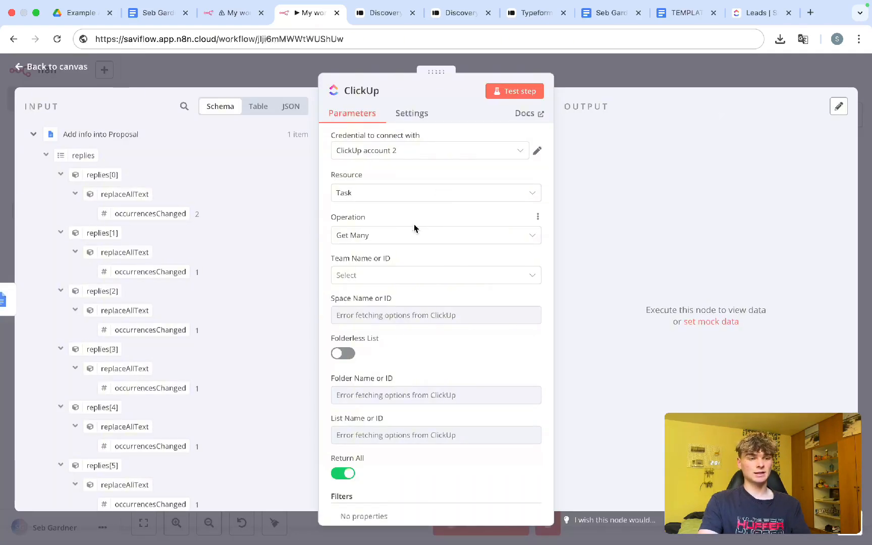
scroll(414, 228, down, 2)
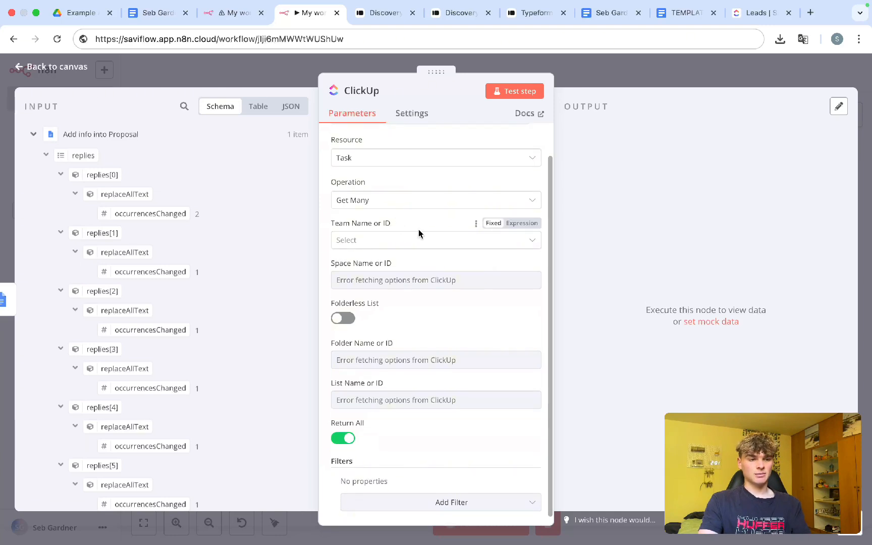
Step: Set Team SaviFlow Workspace, Space Example Sales, Folder CRM and List Leads
click(400, 242)
click(408, 270)
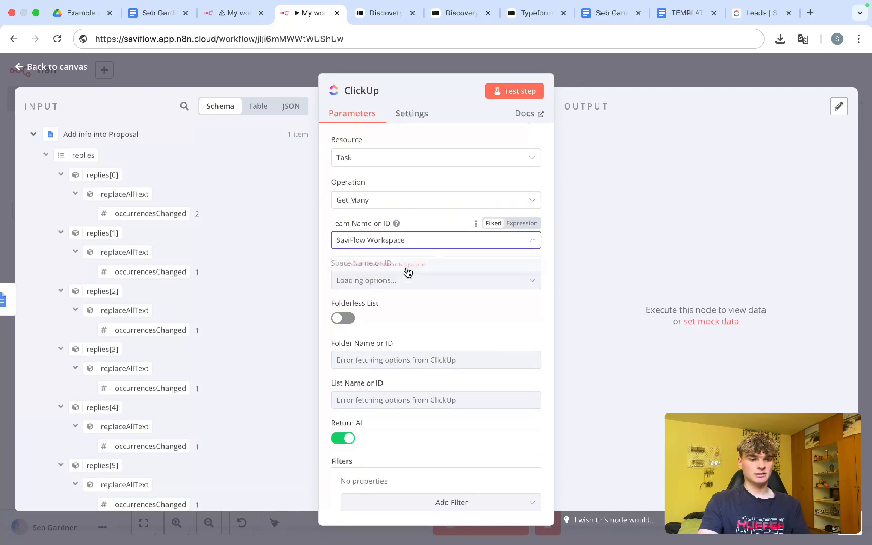
scroll(426, 238, down, 1)
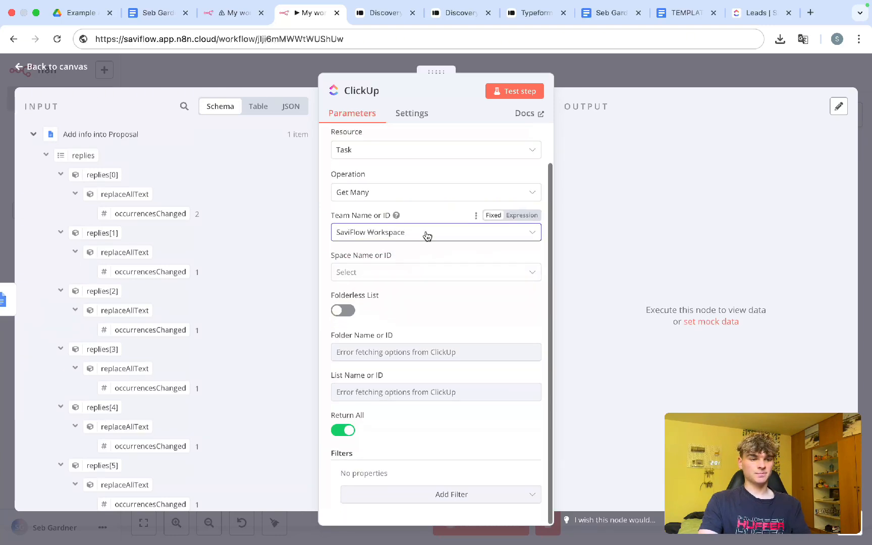
click(383, 274)
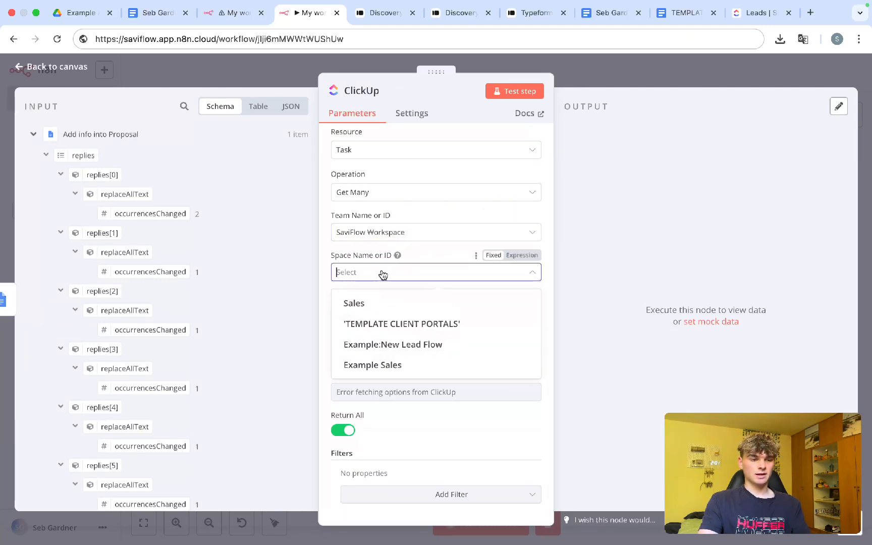
click(373, 366)
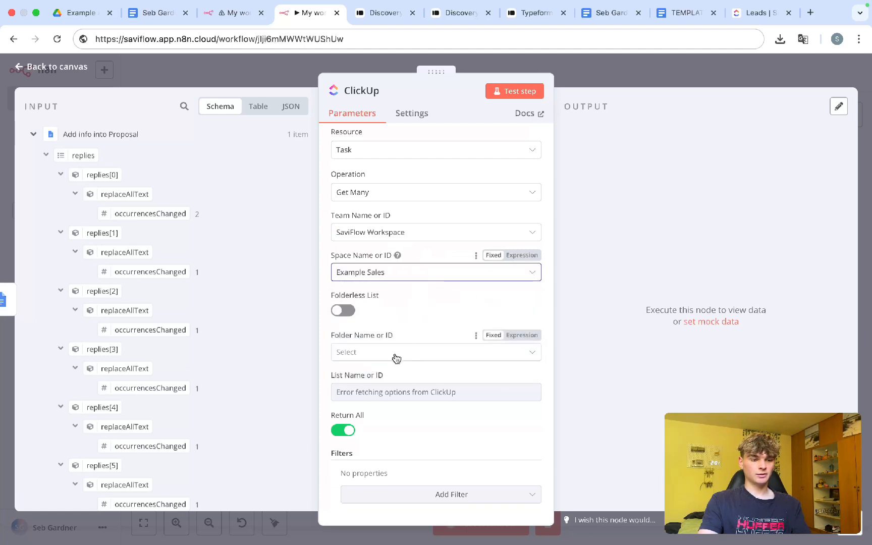
click(396, 359)
click(385, 383)
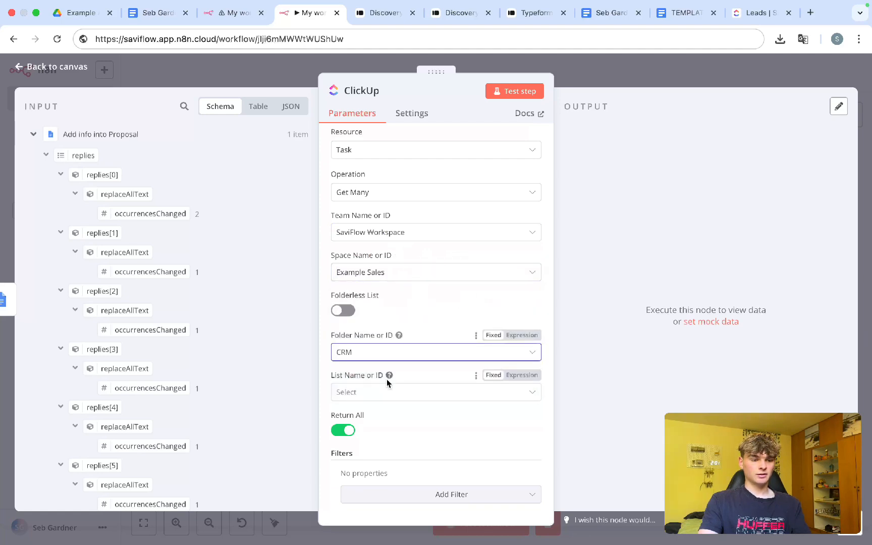
click(379, 396)
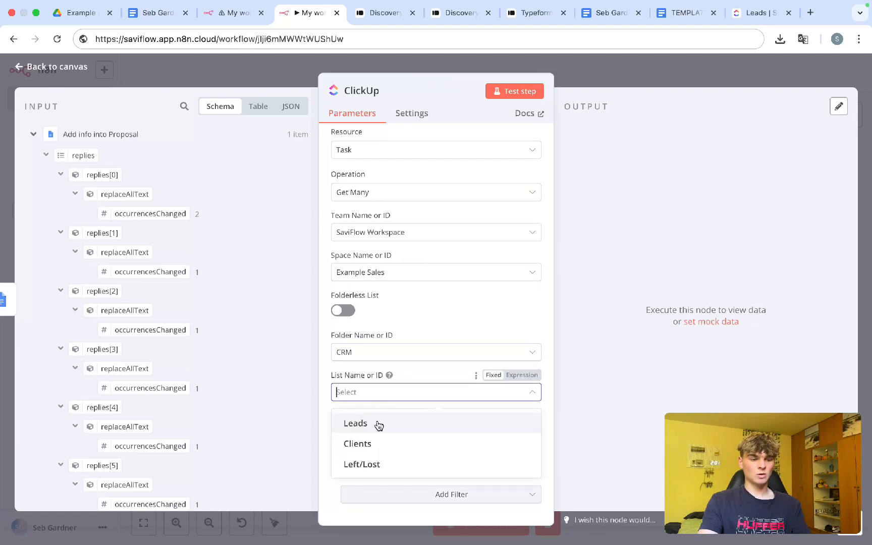
click(379, 426)
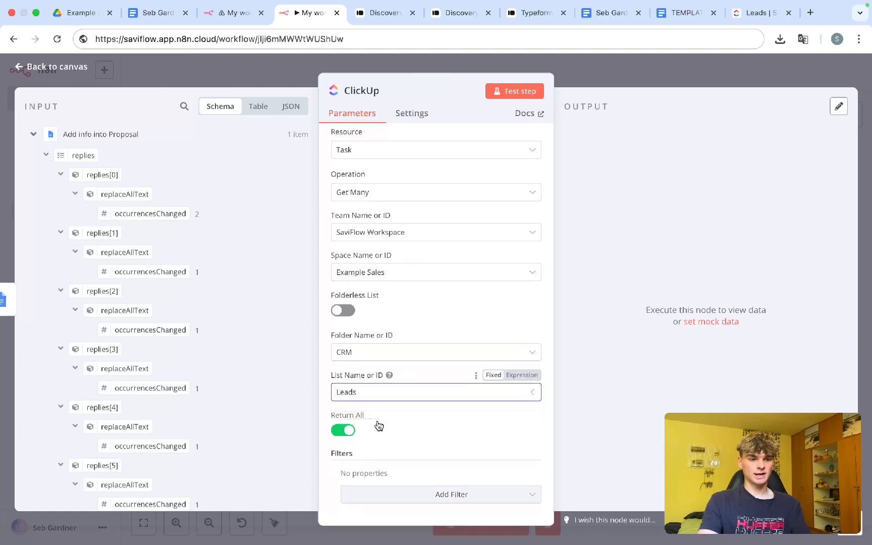
click(757, 20)
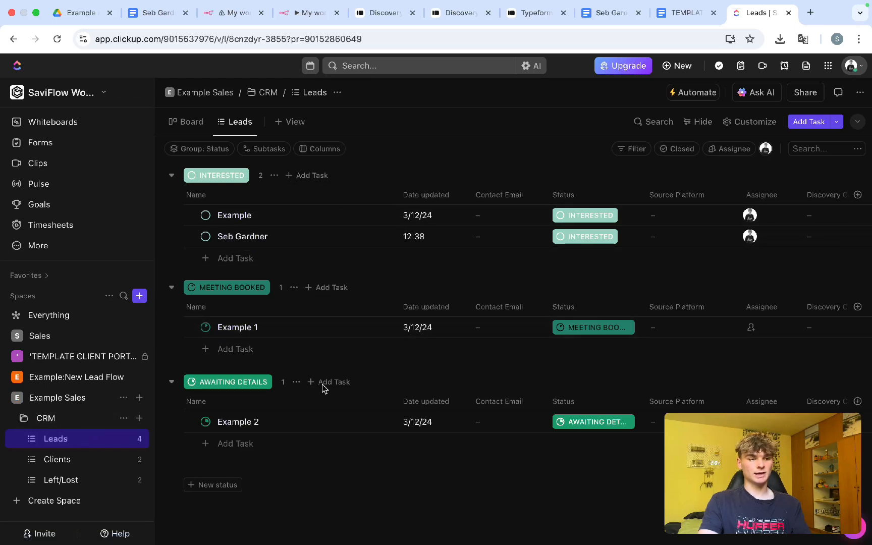
Step: Keep Leads as the list, close the ClickUp node, and unlink it from Add info into Proposal
click(304, 15)
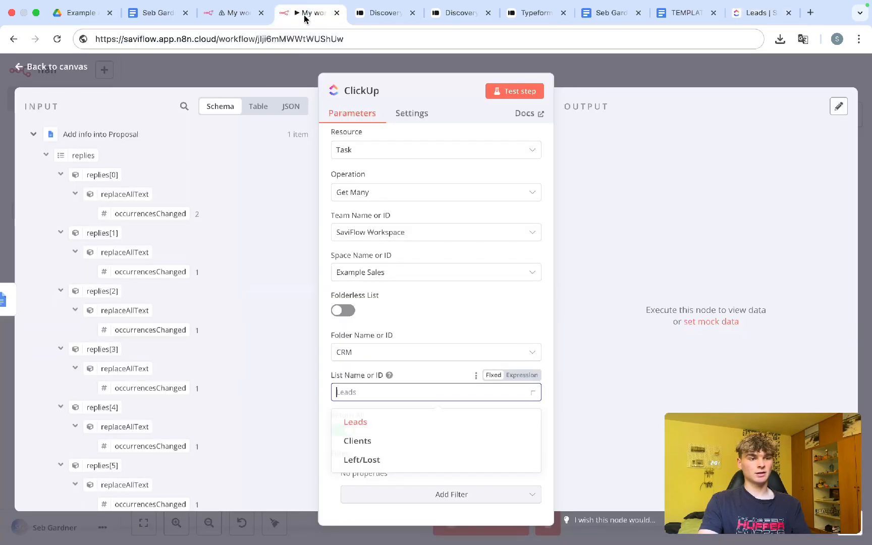
click(365, 422)
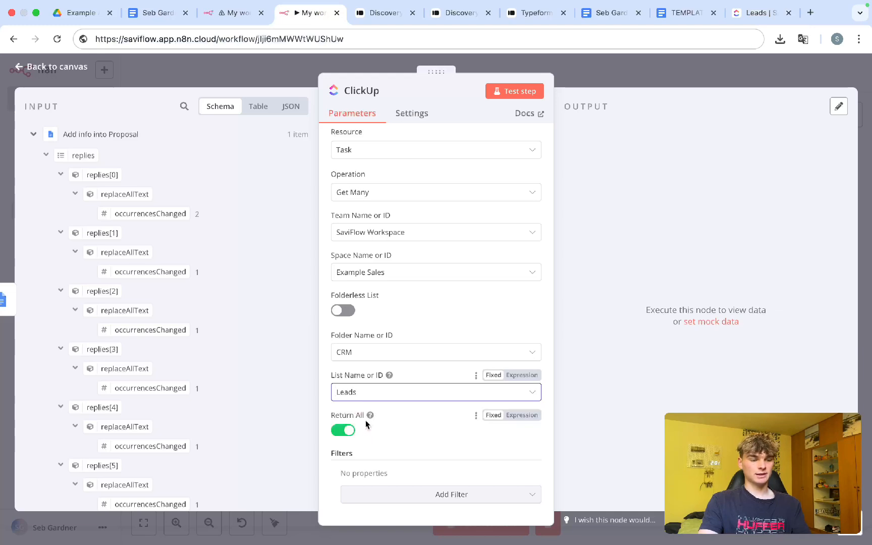
click(616, 74)
scroll(361, 365, down, 3)
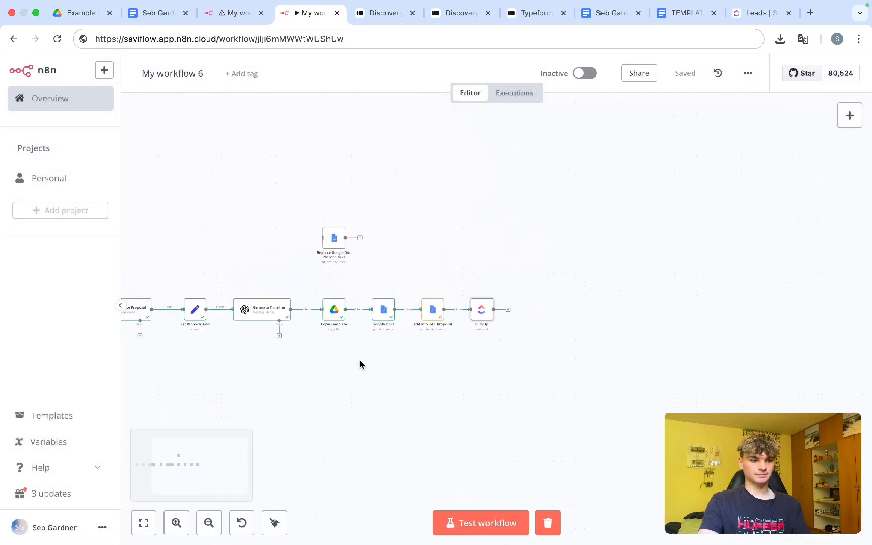
scroll(350, 330, up, 3)
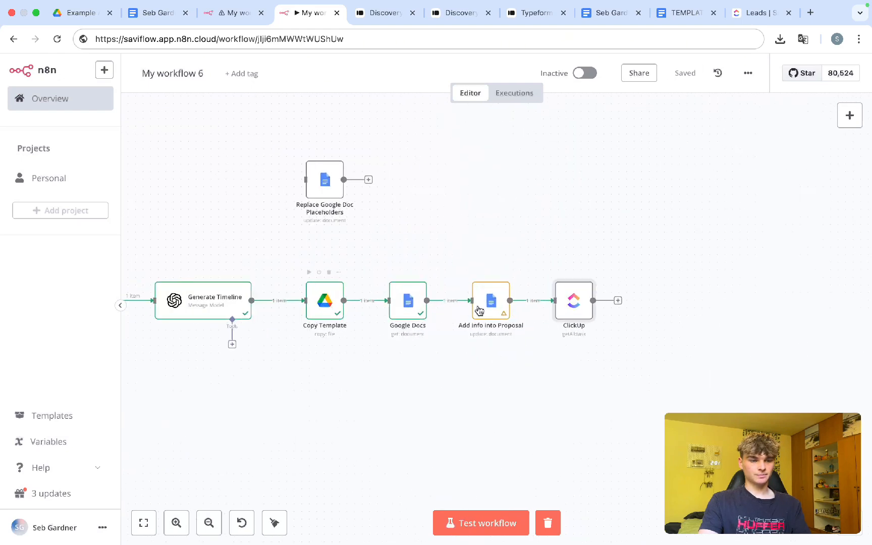
click(541, 302)
Step: Delete the Typeform Trigger and its connection, and move ClickUp below the main chain
scroll(388, 392, left, 8)
scroll(387, 392, left, 10)
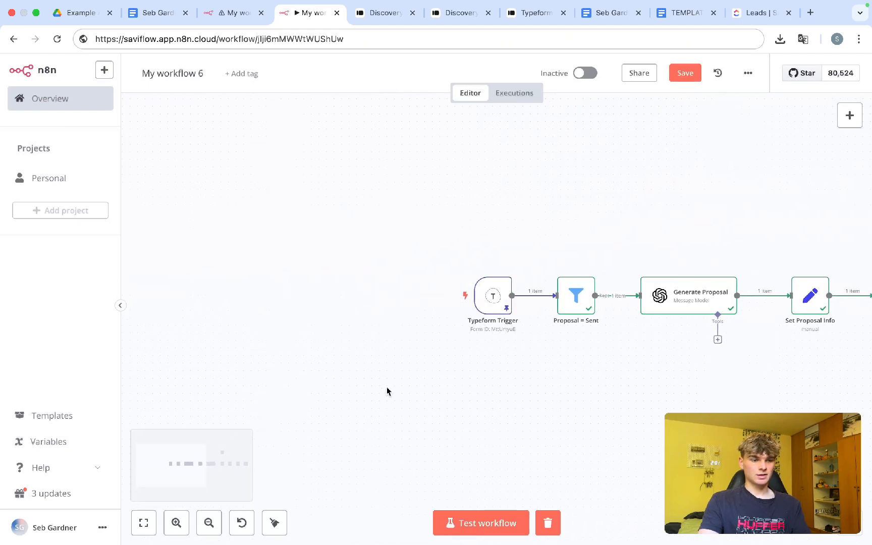
scroll(394, 363, right, 3)
click(433, 299)
scroll(432, 333, right, 5)
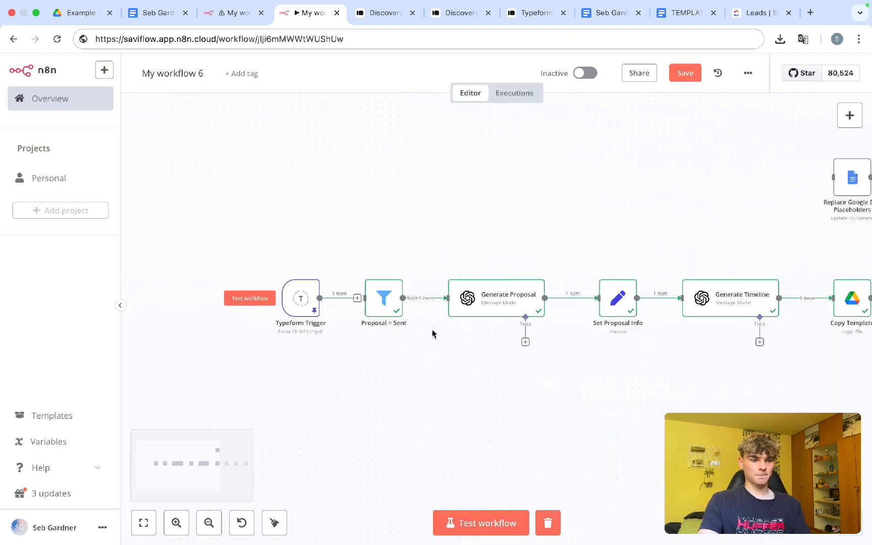
drag(240, 252, 322, 361)
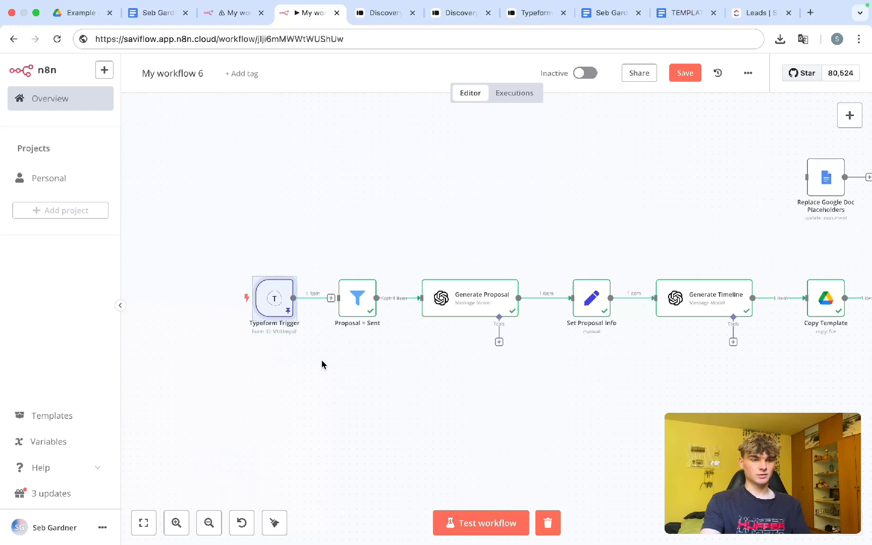
key(Delete)
scroll(479, 379, right, 7)
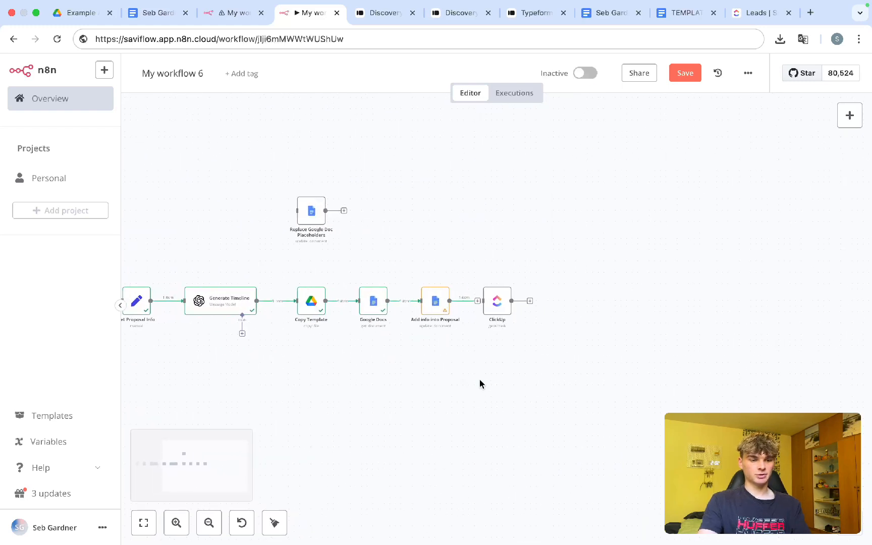
drag(499, 307, 293, 397)
Step: Add a manual 'Test workflow' trigger connected to ClickUp and save the workflow
scroll(283, 376, left, 10)
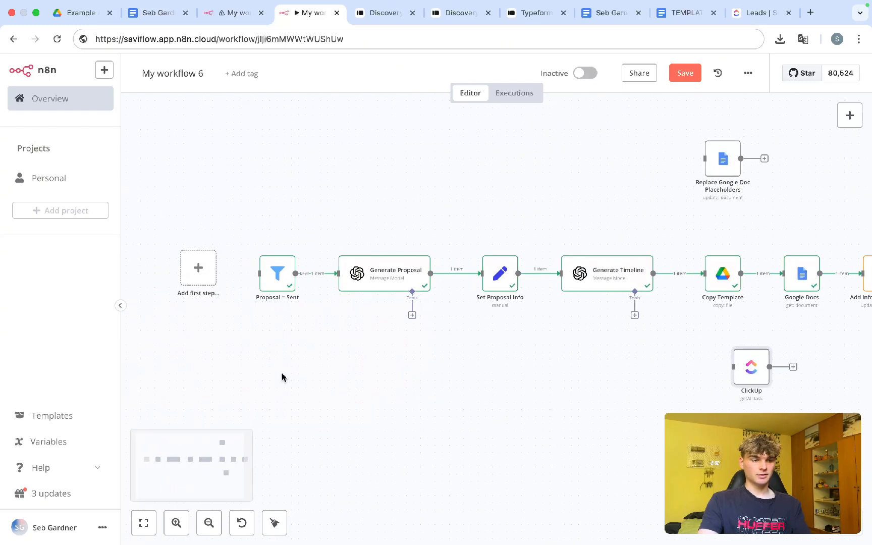
drag(797, 362, 410, 361)
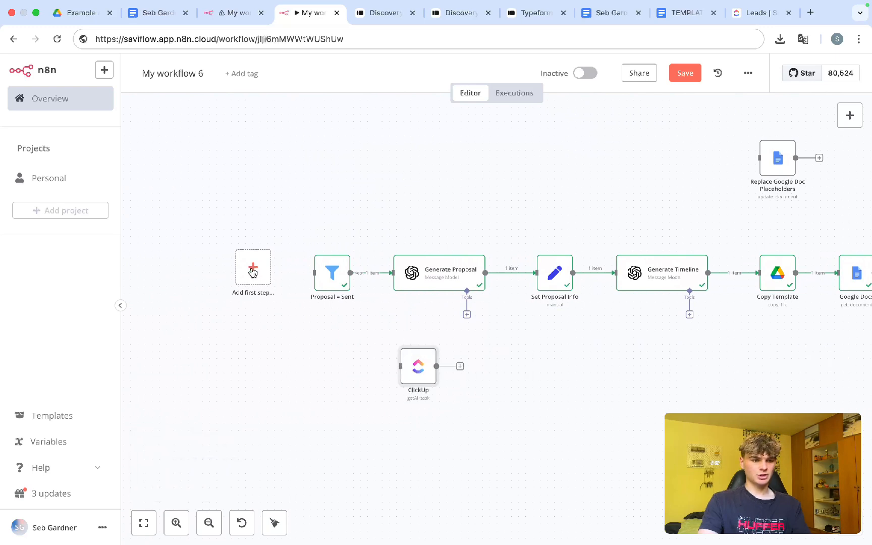
drag(252, 267, 253, 376)
click(253, 377)
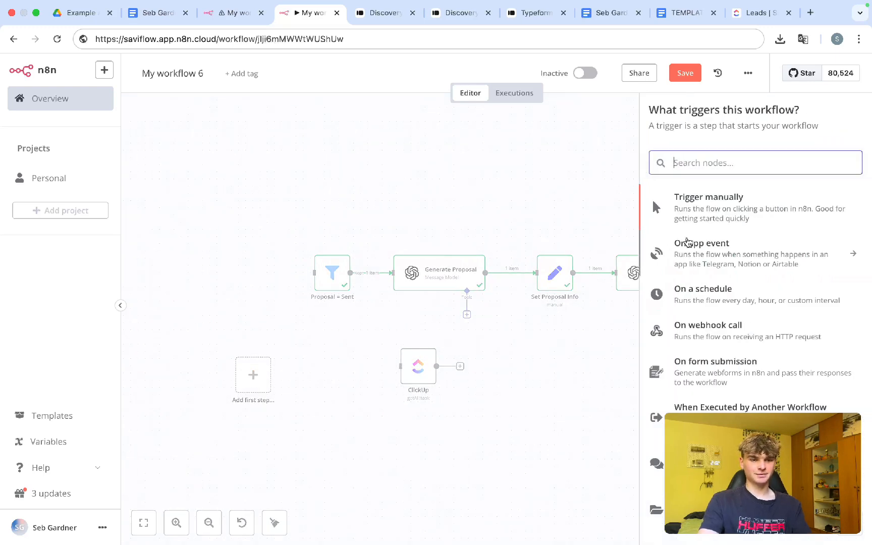
click(697, 217)
drag(502, 374, 407, 402)
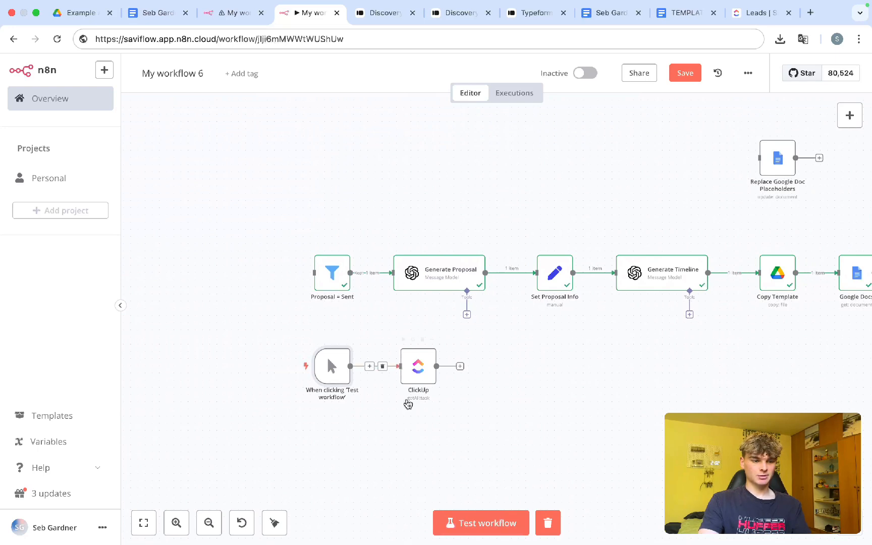
key(ctrl+s)
Step: Run the test and inspect the ClickUp output showing 4 lead tasks
key(ctrl+Return)
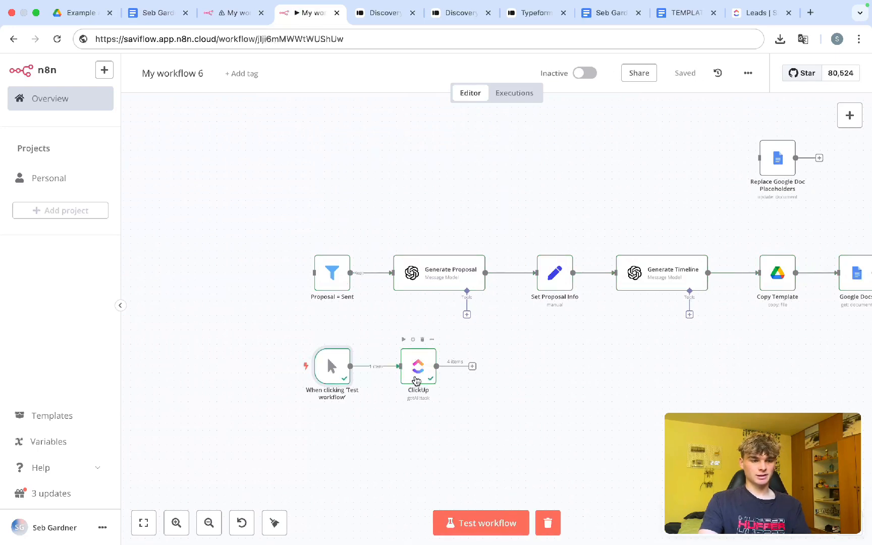
double_click(417, 366)
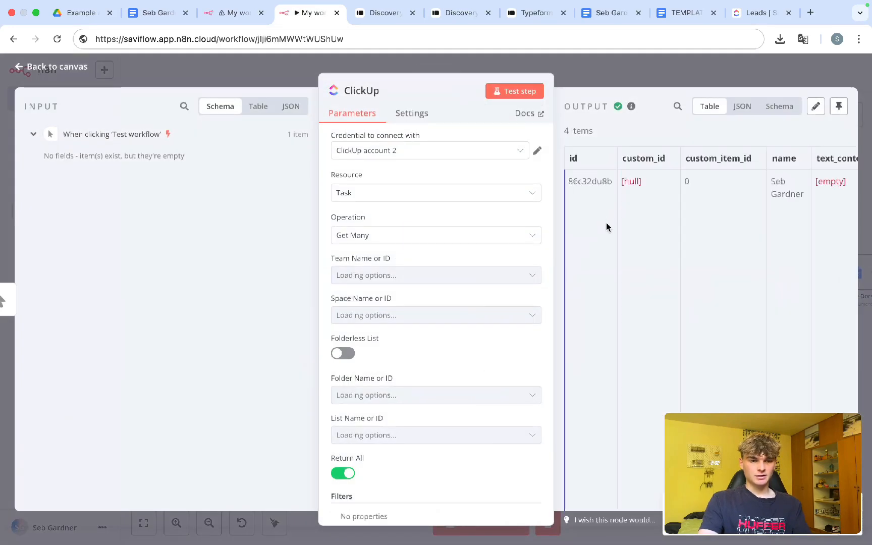
scroll(621, 150, right, 1)
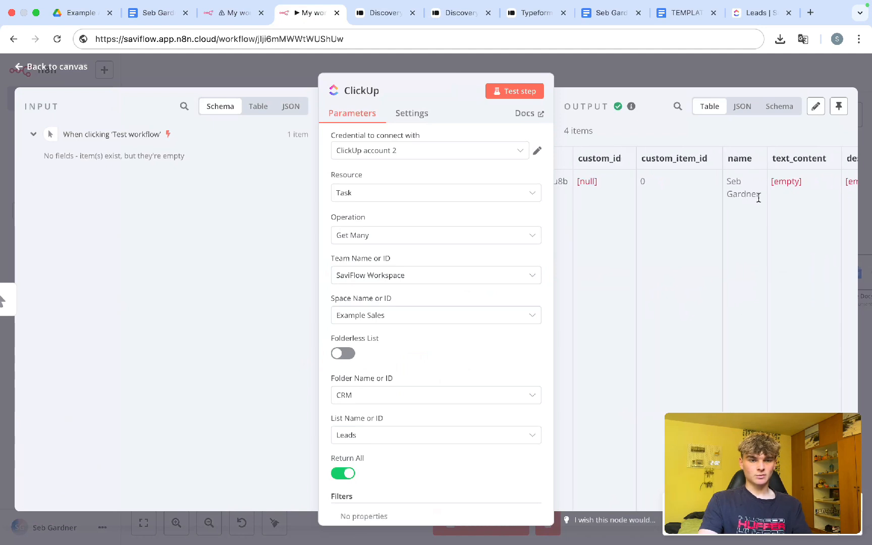
drag(760, 197, 732, 179)
scroll(728, 214, down, 5)
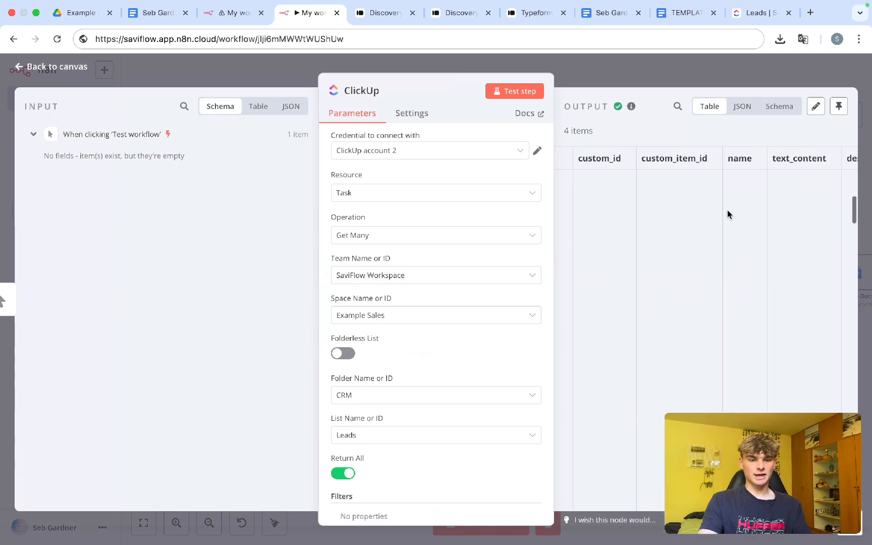
scroll(737, 261, down, 5)
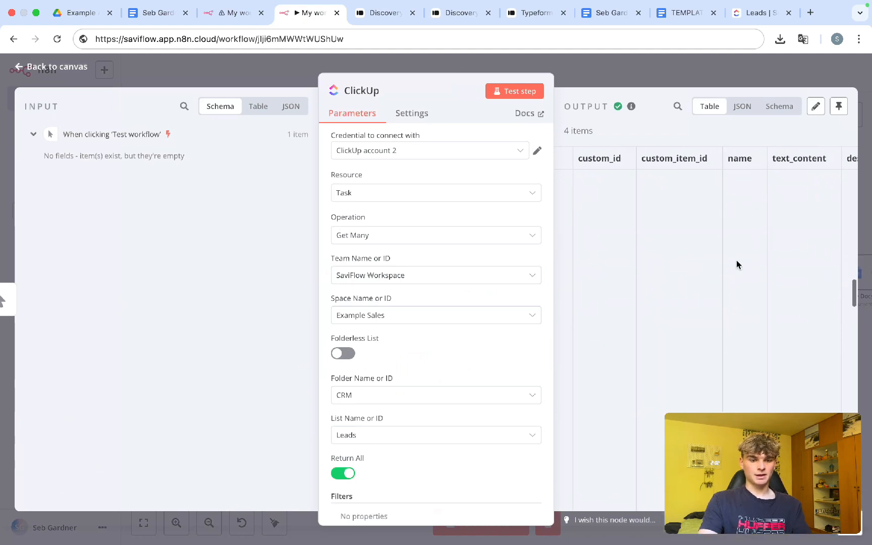
click(629, 77)
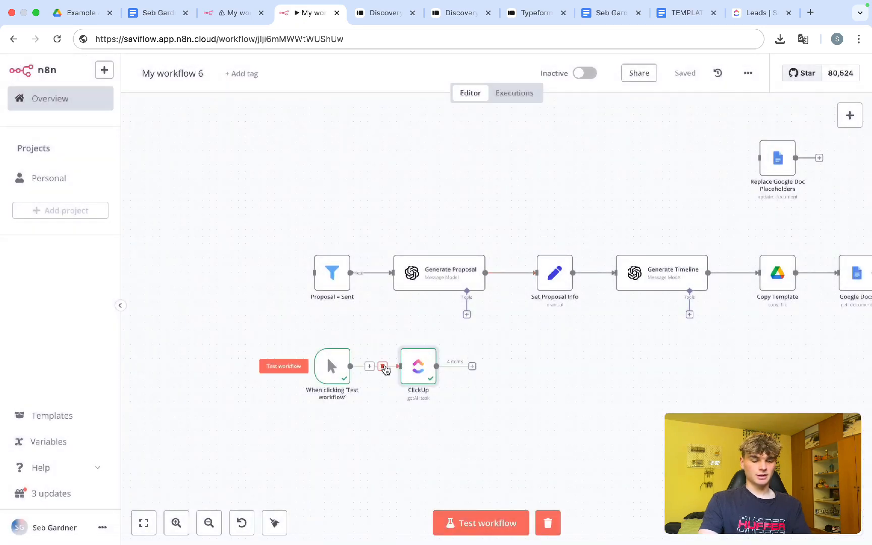
Step: Add a Filter step after ClickUp
click(472, 367)
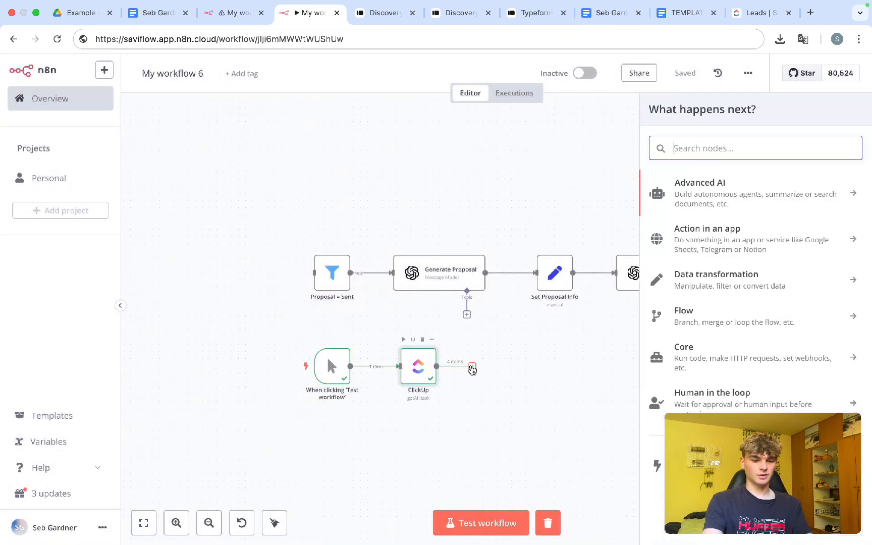
text(filter)
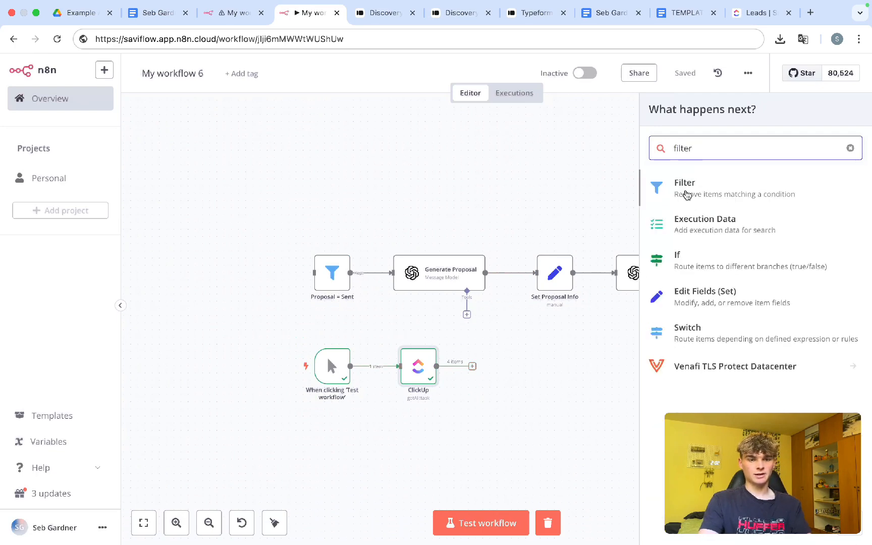
click(685, 195)
scroll(179, 226, down, 1)
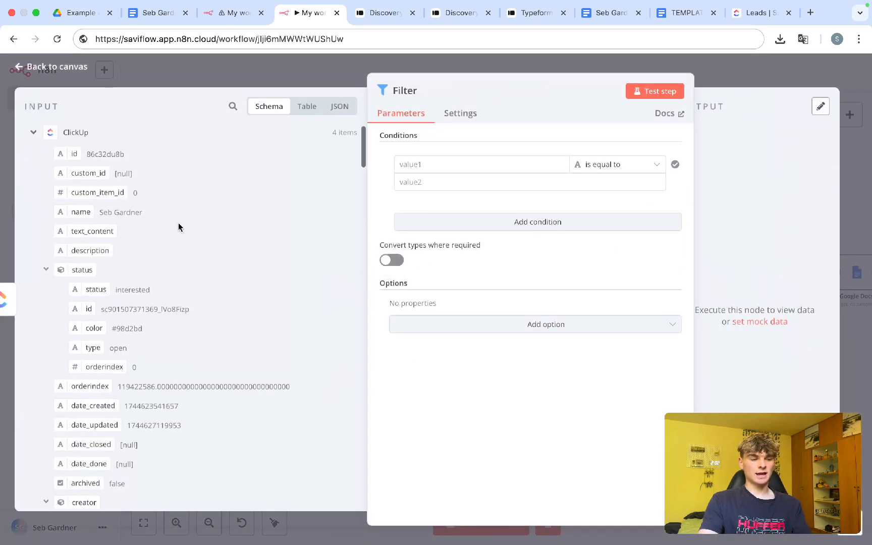
click(718, 81)
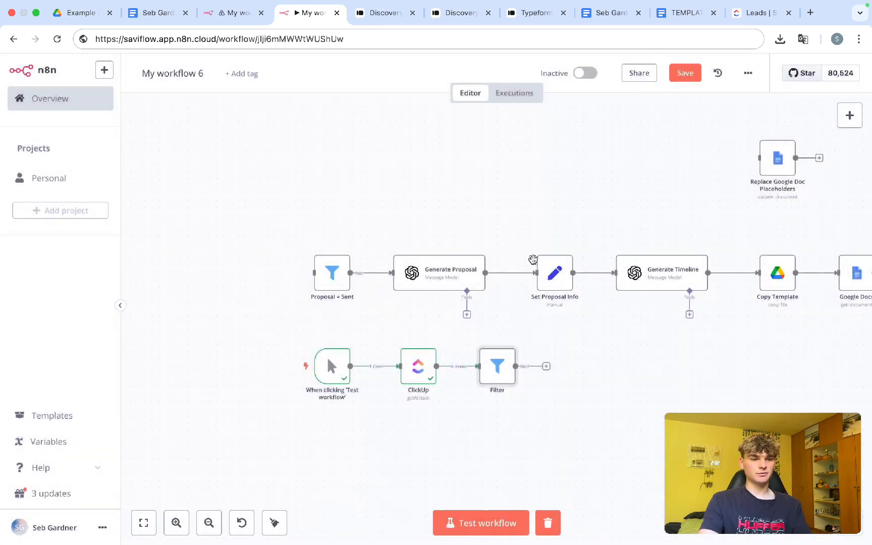
Step: Unlink the test trigger from ClickUp, move it before Proposal = Sent, then delete it
click(384, 367)
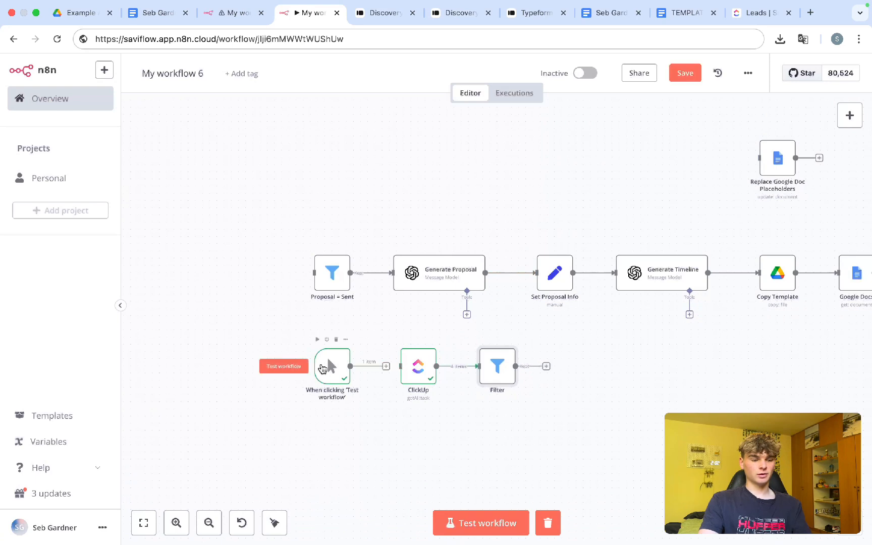
drag(319, 366, 227, 274)
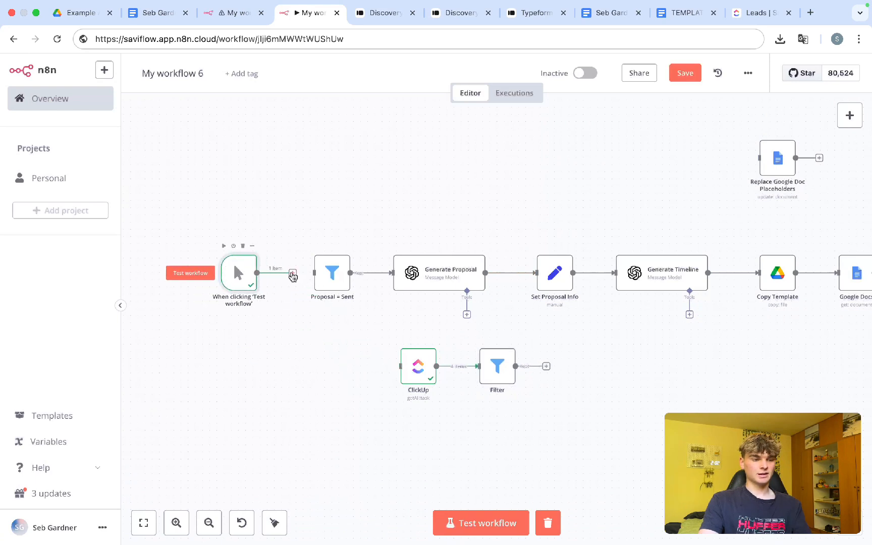
drag(301, 274, 255, 273)
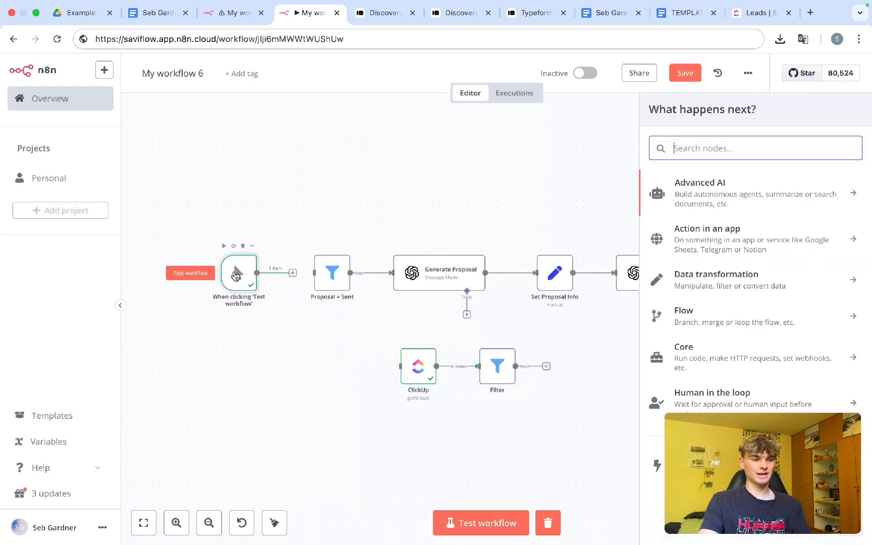
drag(192, 229, 271, 317)
key(Delete)
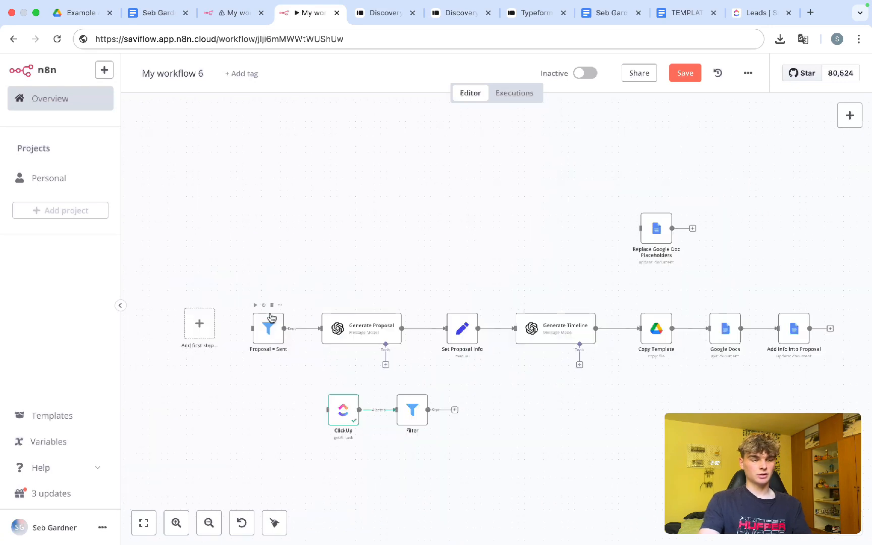
Step: Move ClickUp and Filter to the end of the chain, connected after Add info into Proposal
scroll(378, 367, right, 3)
drag(230, 353, 389, 394)
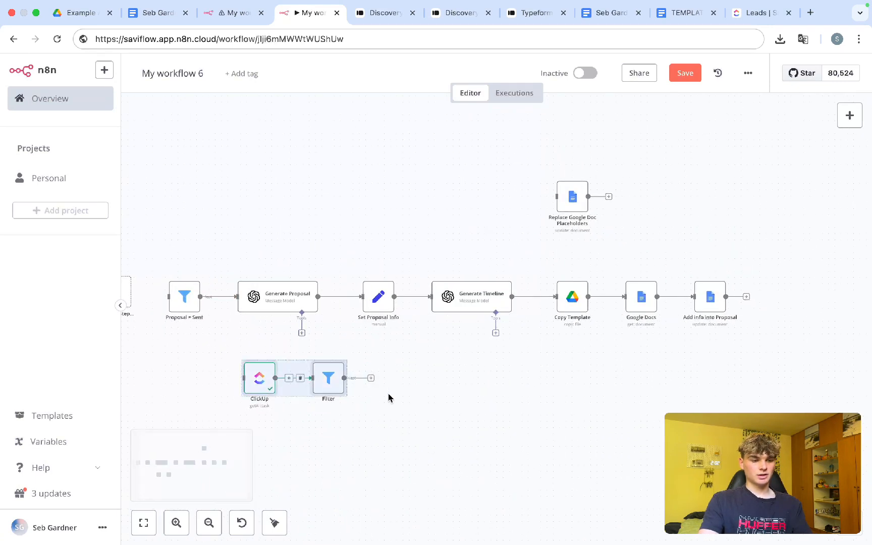
drag(327, 381, 716, 302)
drag(610, 300, 632, 298)
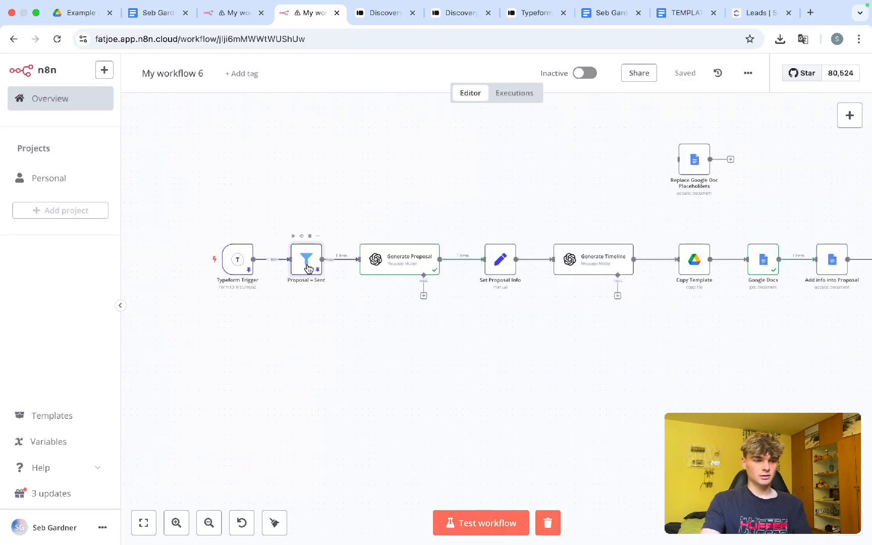
Step: Unpin the sample output data in the Proposal = Sent filter
double_click(305, 259)
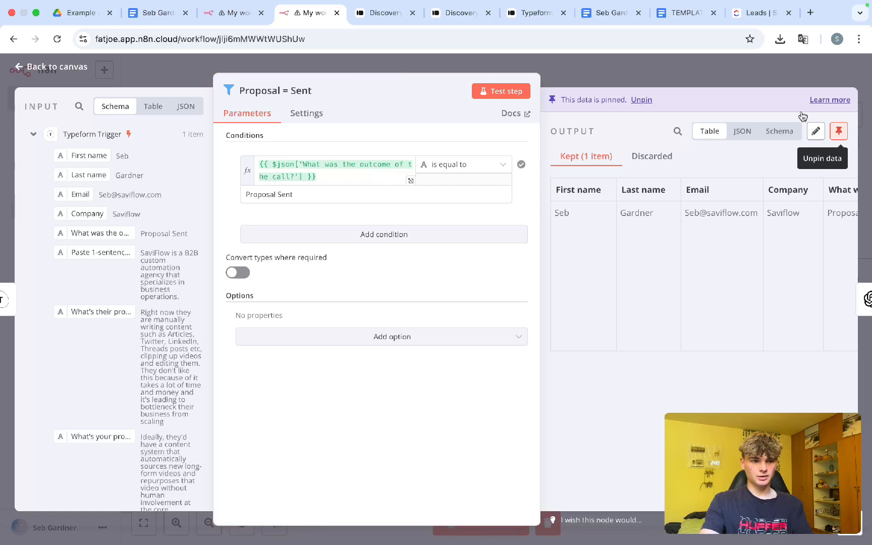
click(839, 130)
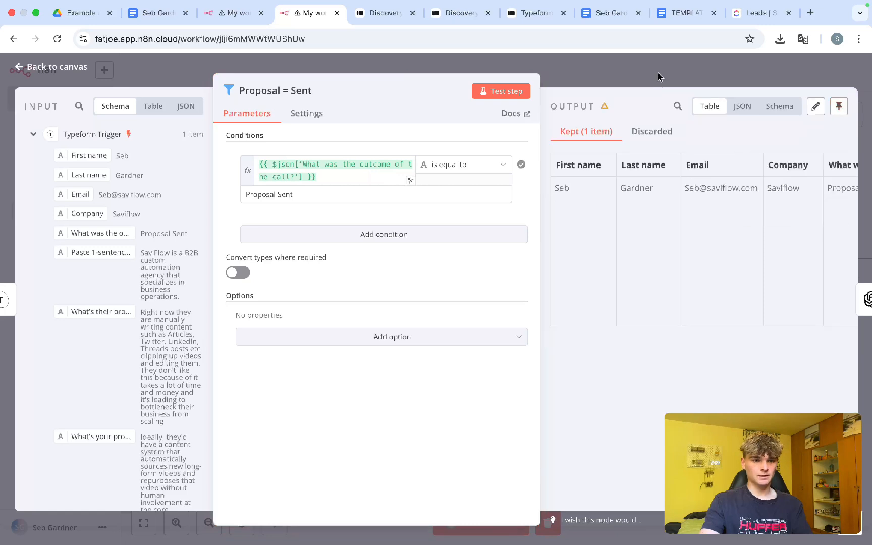
click(658, 72)
scroll(572, 249, right, 10)
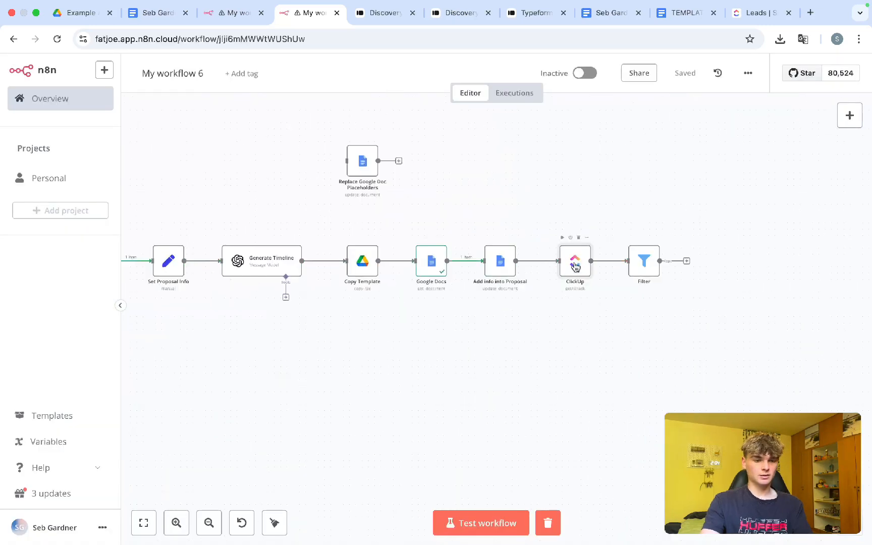
Step: Test the full workflow and confirm ClickUp returns 4 tasks and Filter keeps all 4
scroll(409, 343, left, 4)
scroll(407, 341, down, 3)
key(super+Return)
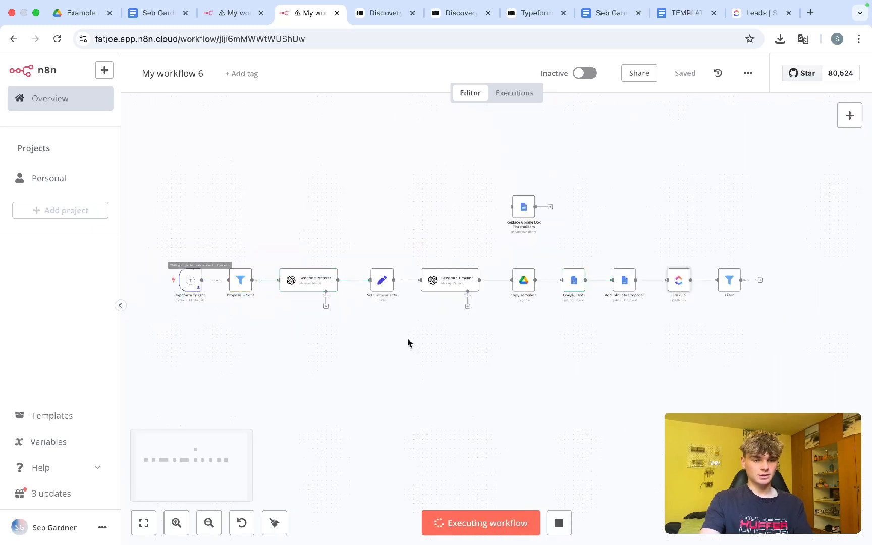
scroll(366, 313, up, 3)
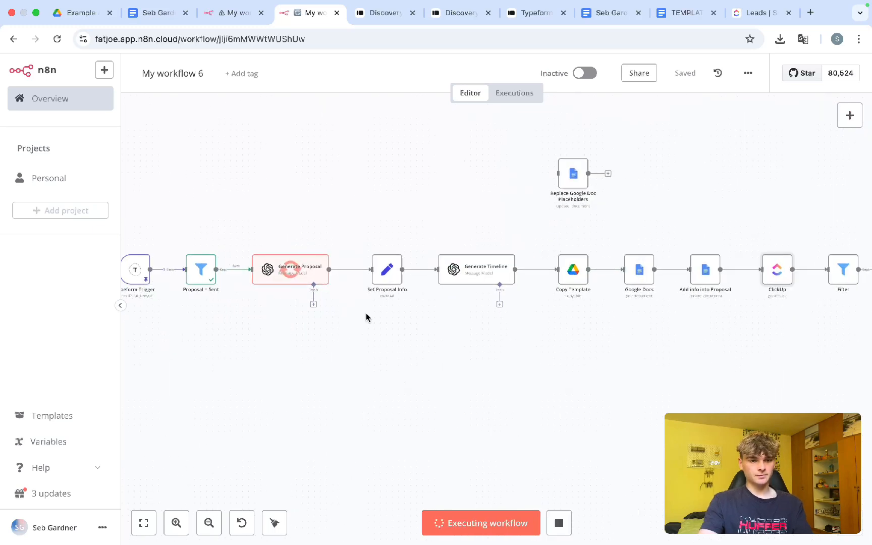
scroll(366, 317, right, 1)
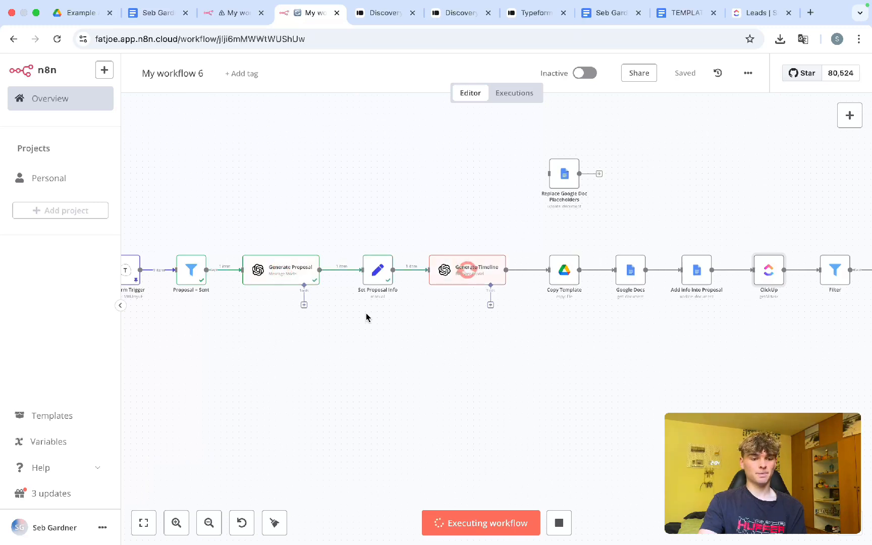
scroll(404, 317, right, 4)
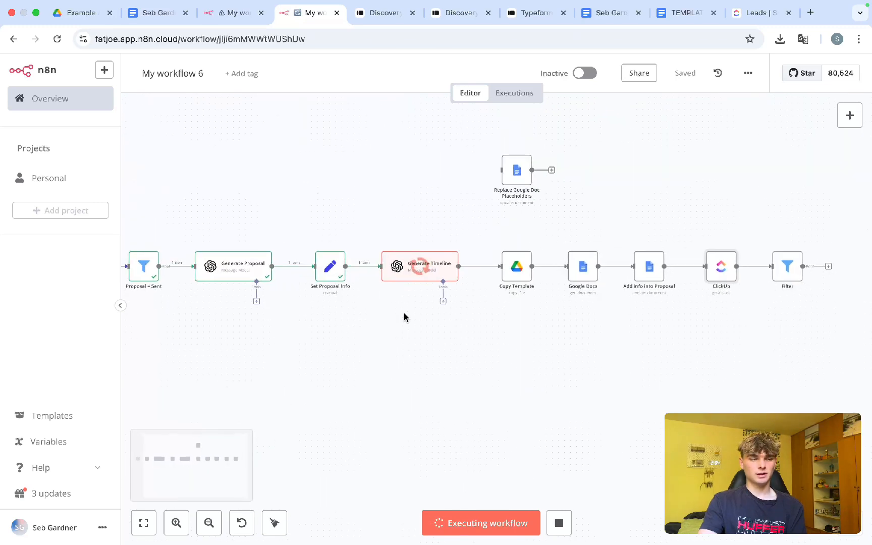
scroll(404, 317, right, 8)
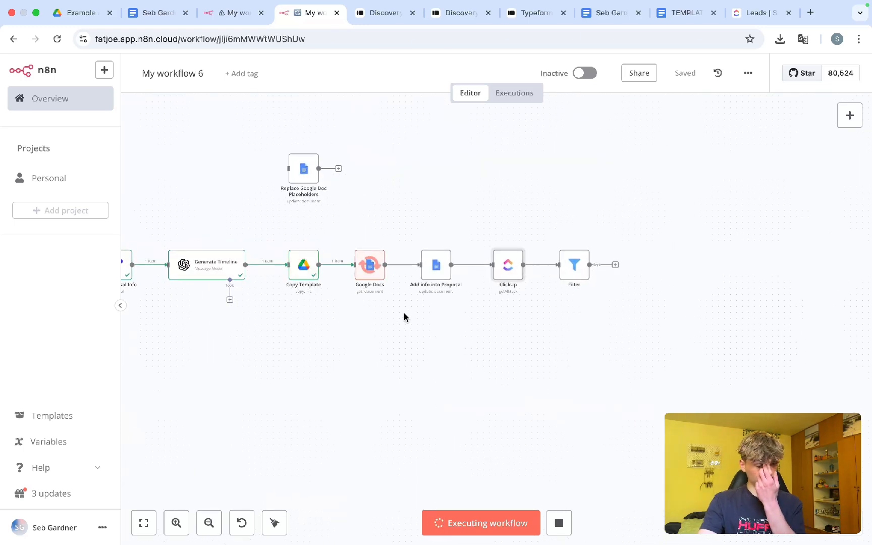
scroll(509, 325, up, 5)
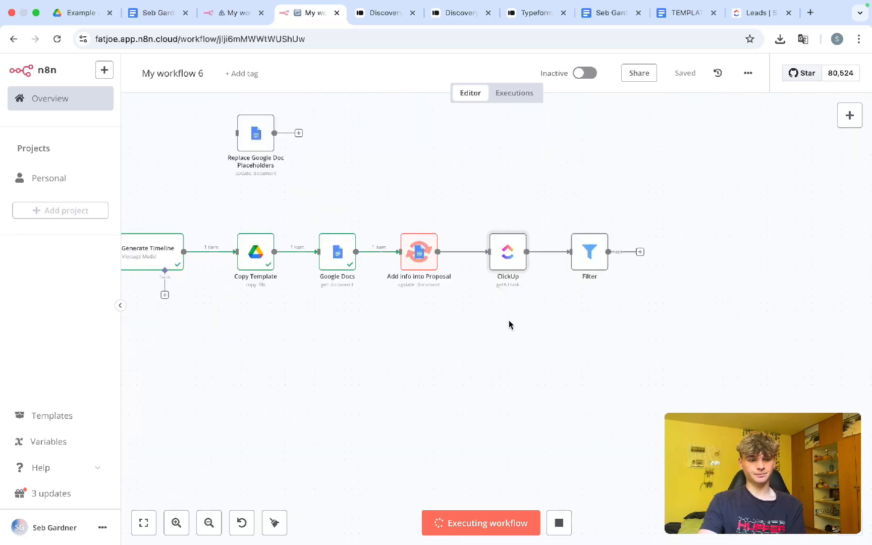
scroll(509, 325, right, 5)
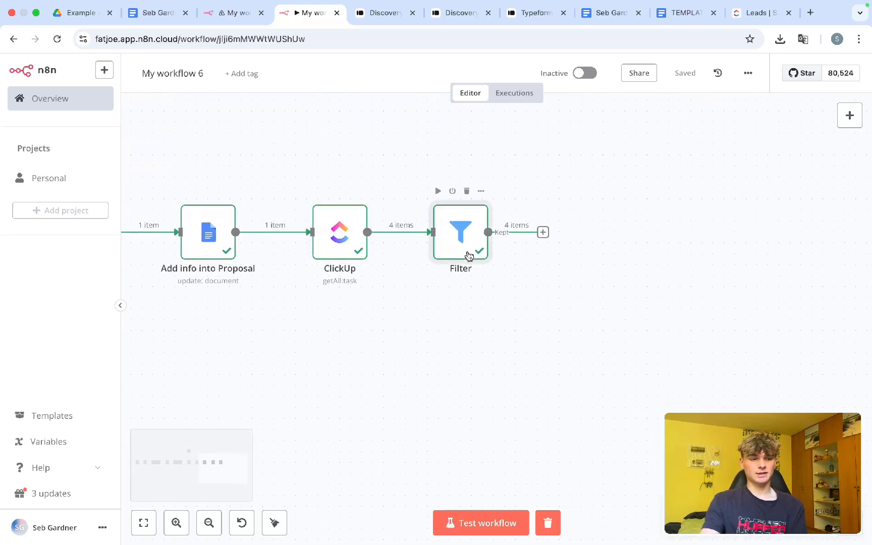
Step: In the Filter node, set the first comparison value to the ClickUp task 'name'
double_click(469, 256)
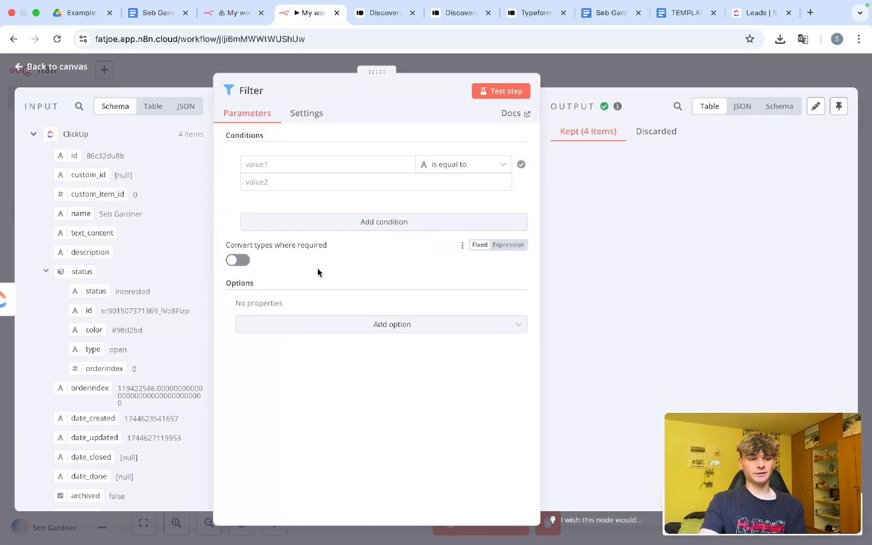
click(243, 163)
drag(376, 72, 498, 76)
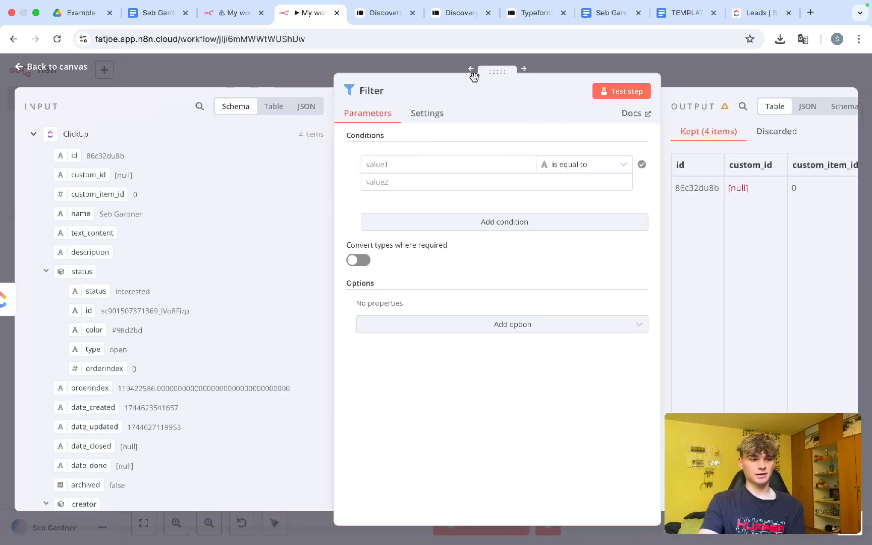
scroll(125, 172, down, 1)
scroll(125, 172, down, 5)
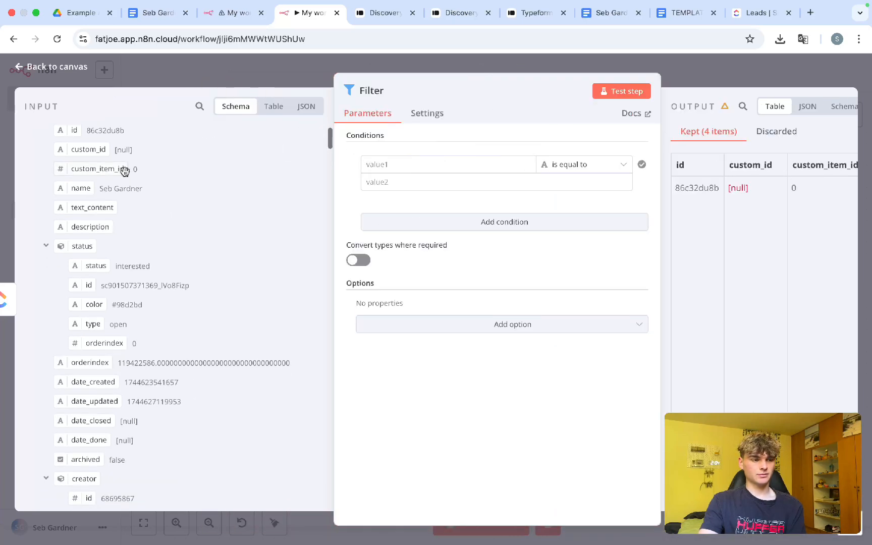
scroll(126, 173, down, 8)
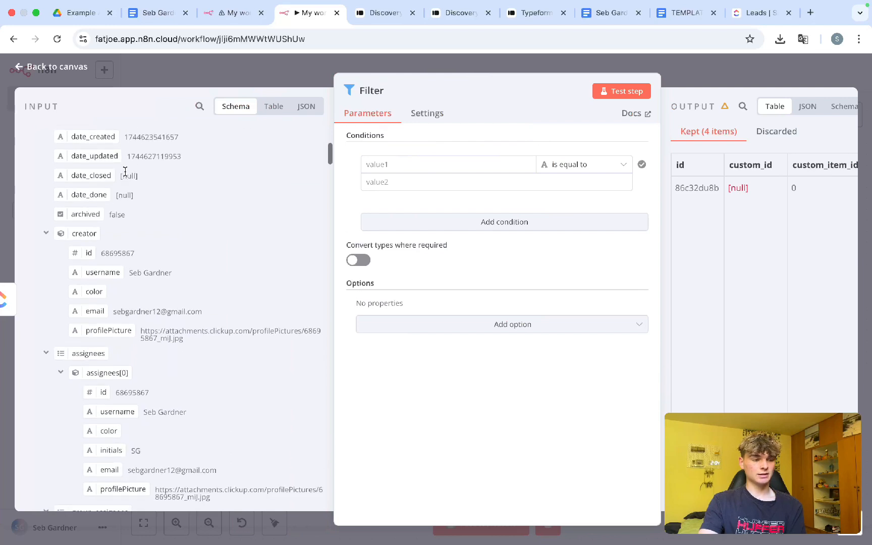
scroll(117, 266, down, 7)
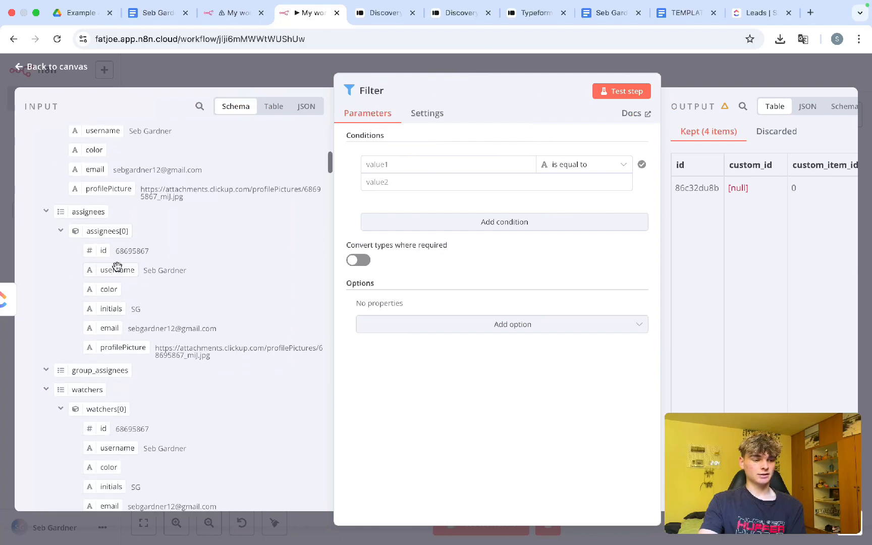
scroll(117, 266, up, 15)
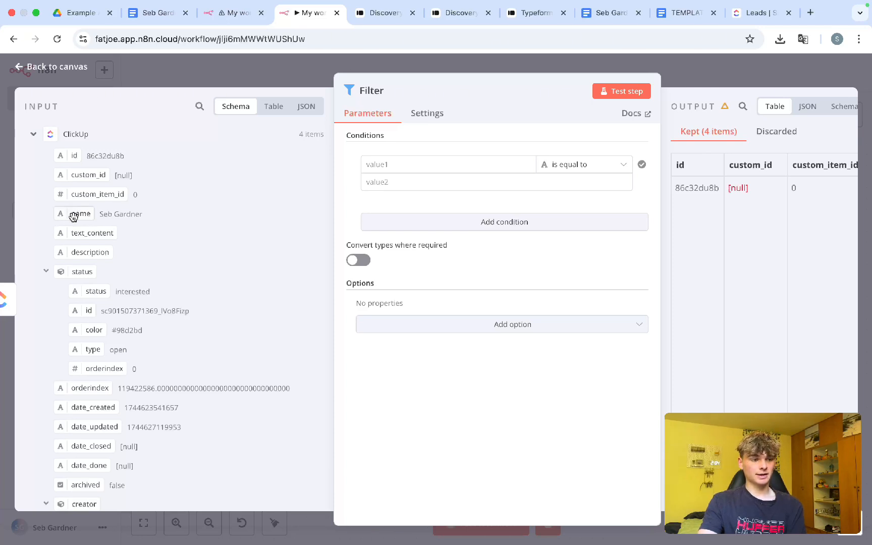
drag(74, 216, 429, 164)
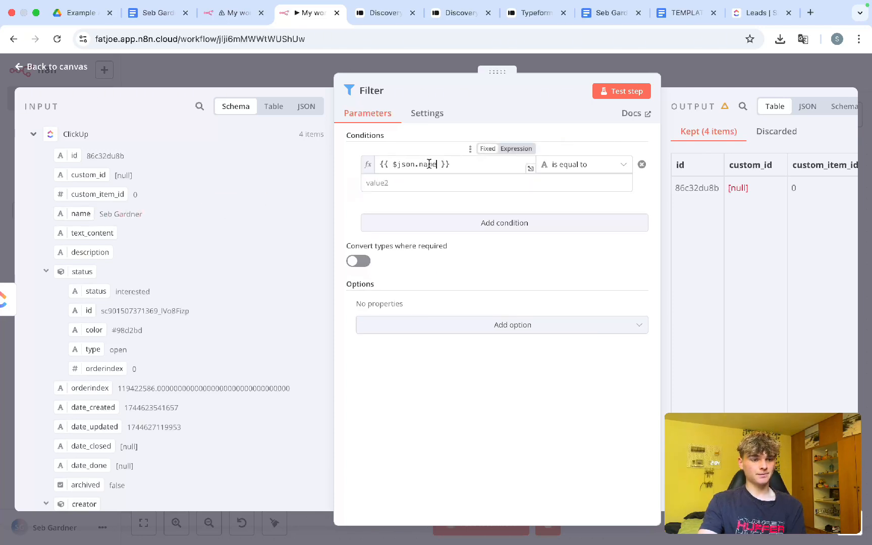
Step: Set the second value to Typeform 'First name' plus 'Last name', then close and save
click(561, 181)
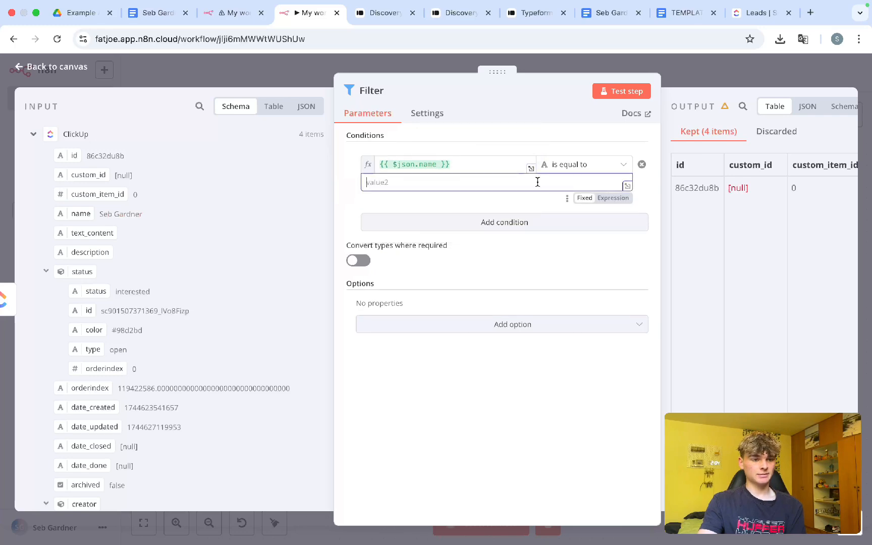
click(34, 134)
click(33, 153)
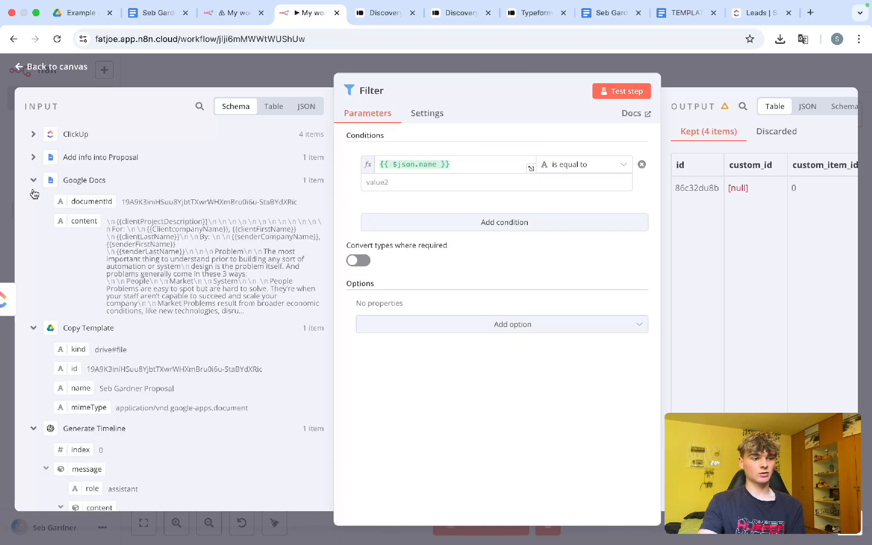
scroll(37, 245, down, 10)
scroll(37, 249, down, 1)
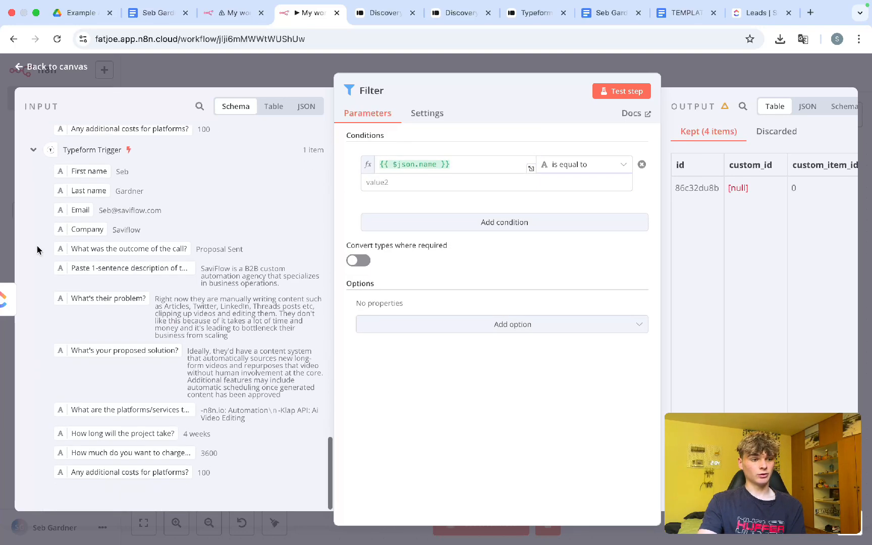
drag(83, 171, 424, 188)
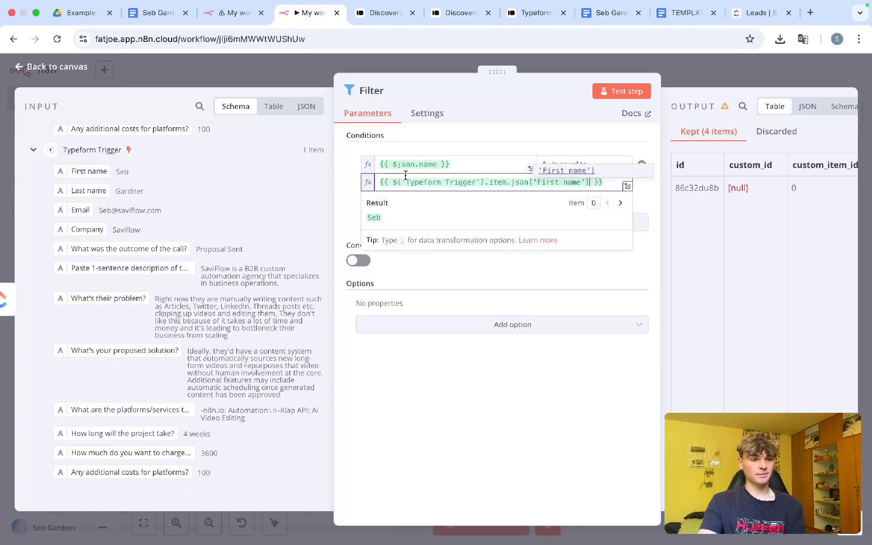
click(602, 183)
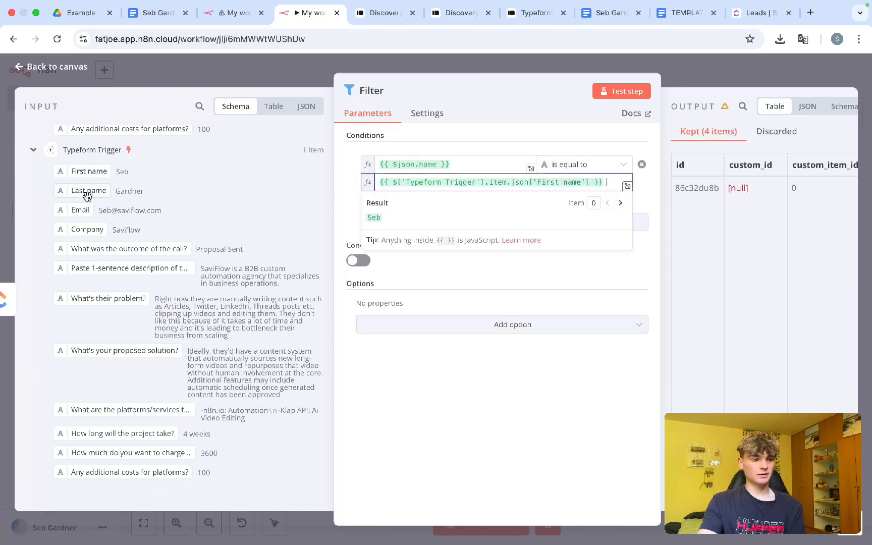
drag(87, 195, 623, 184)
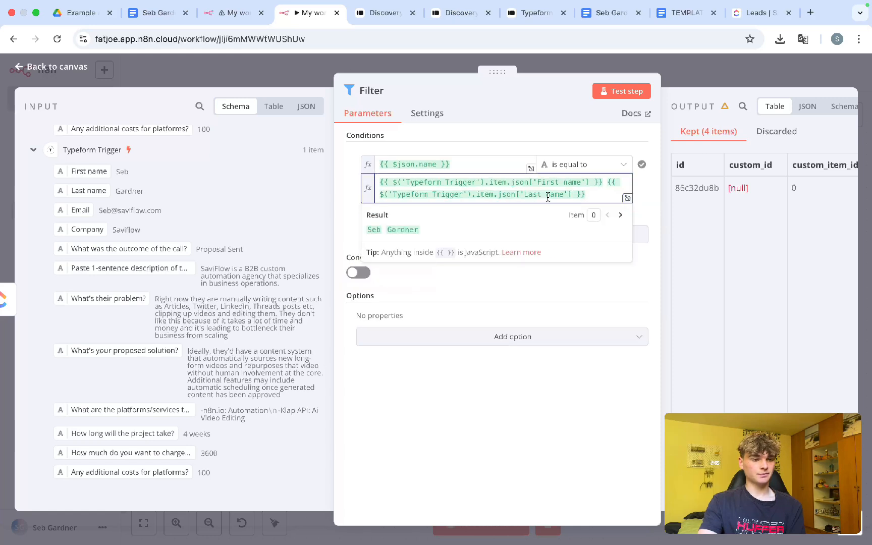
click(348, 190)
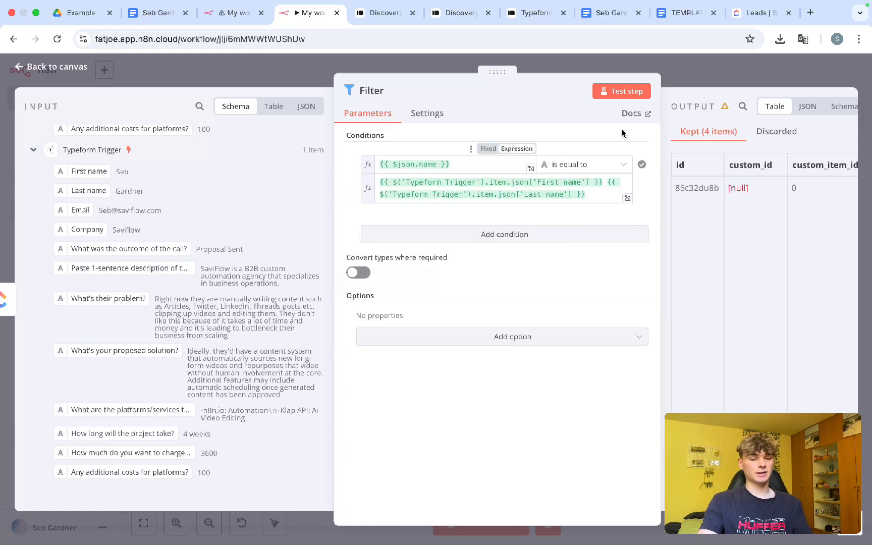
click(681, 79)
key(ctrl+s)
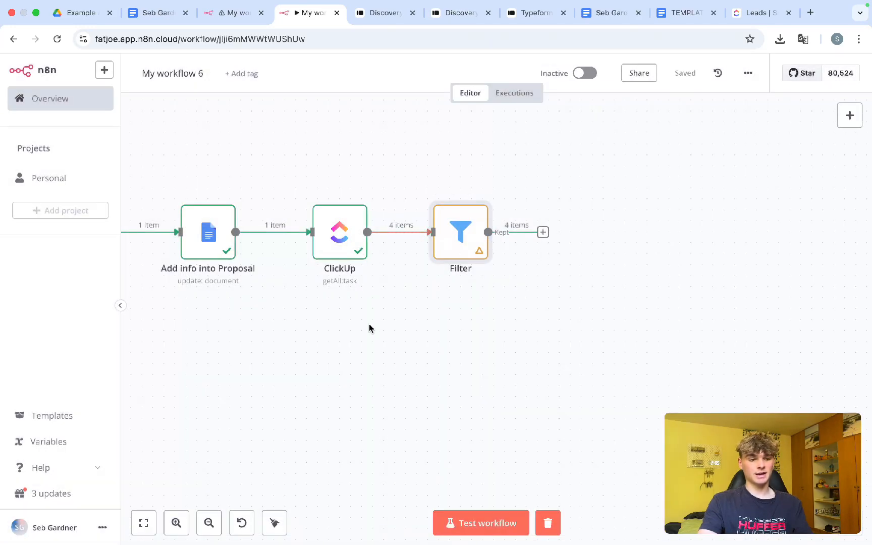
Step: Add a ClickUp step after the Filter and search its actions for 'update'
scroll(367, 338, left, 5)
ctrl+scroll(368, 338, down, 2)
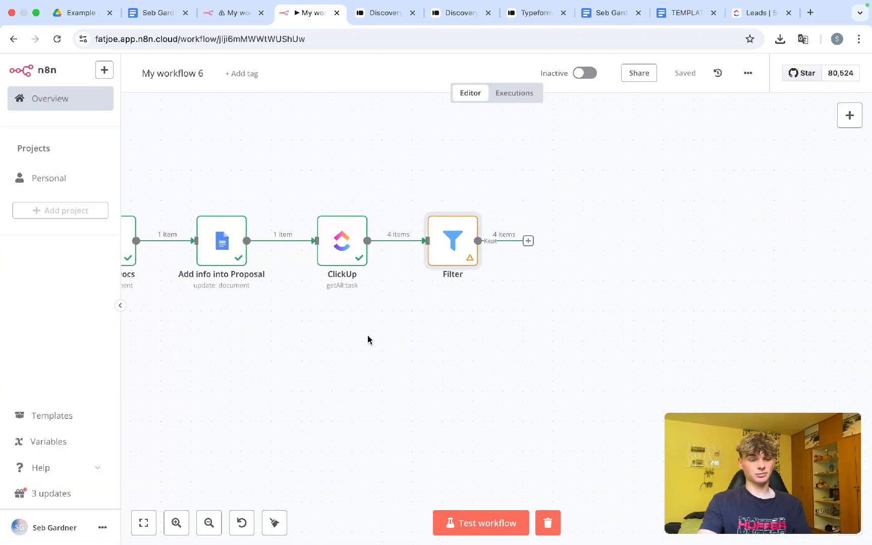
ctrl+scroll(367, 339, down, 2)
scroll(367, 340, left, 4)
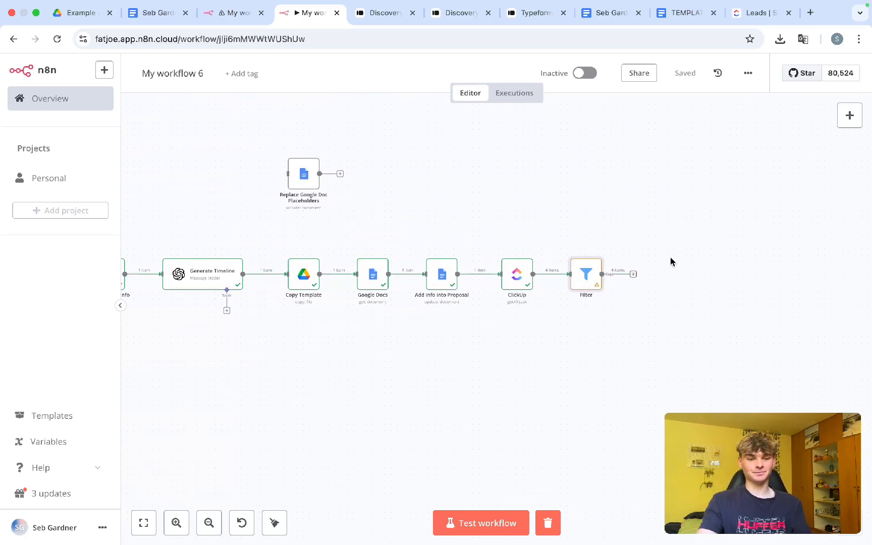
scroll(648, 275, up, 5)
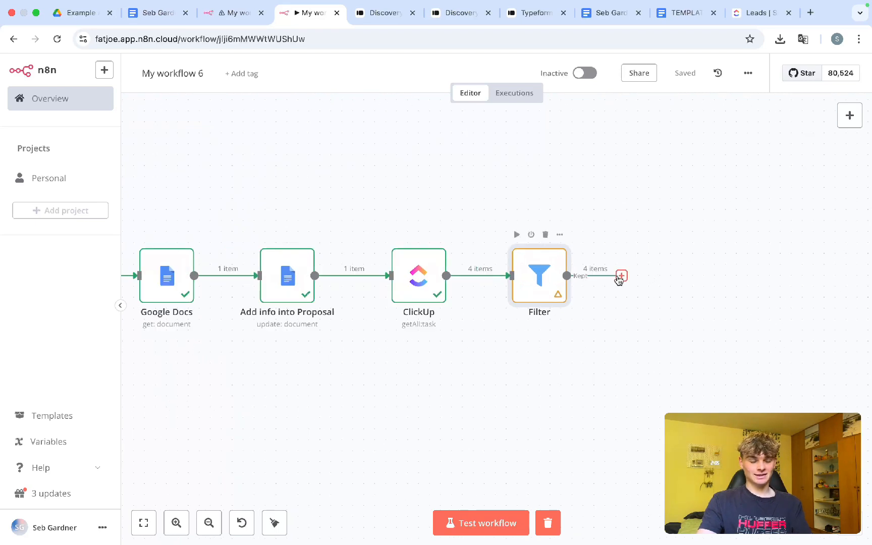
click(620, 276)
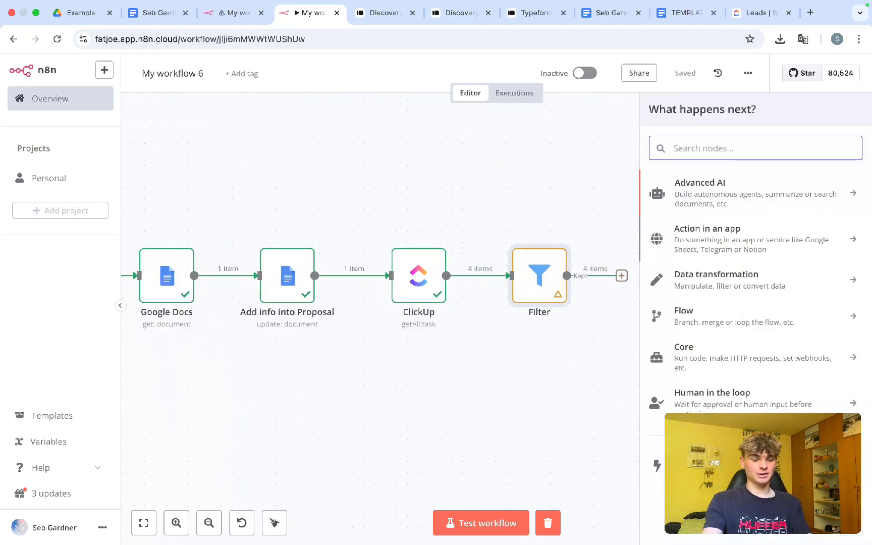
text(clickup)
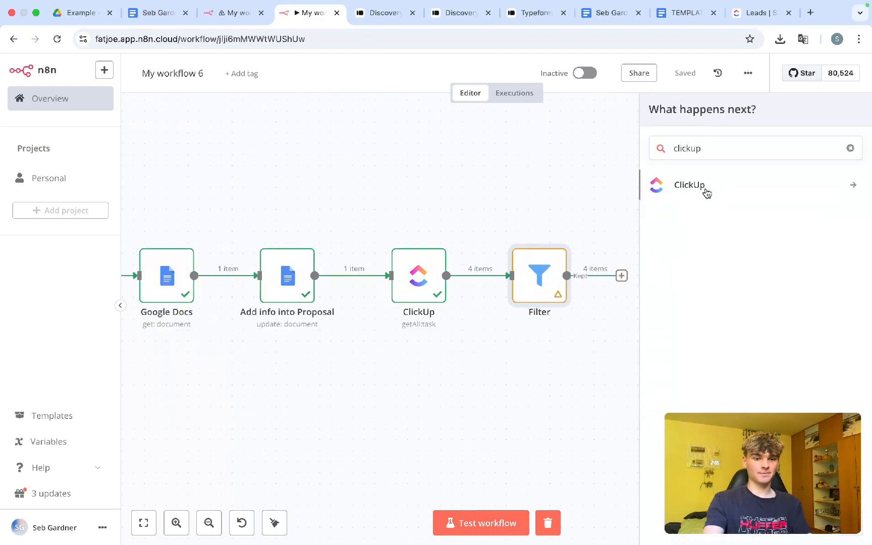
click(705, 192)
text(update)
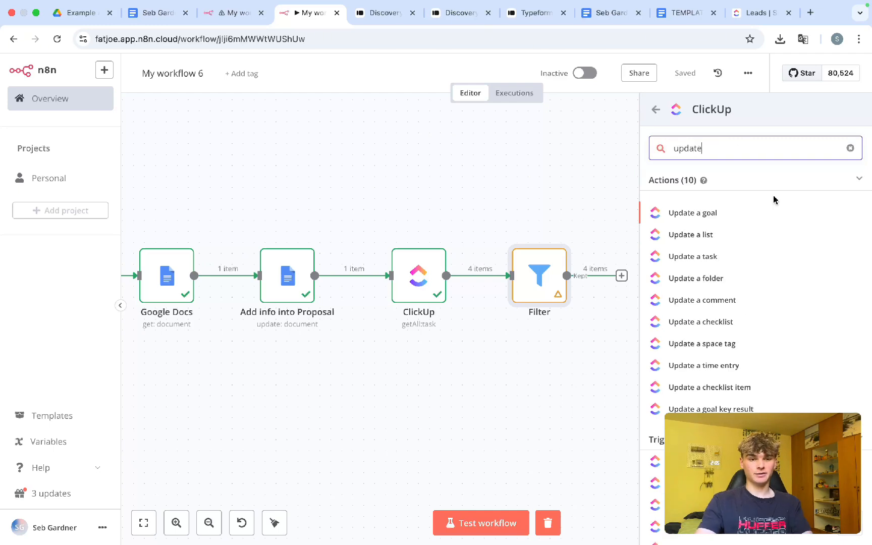
scroll(729, 242, down, 2)
scroll(730, 241, down, 4)
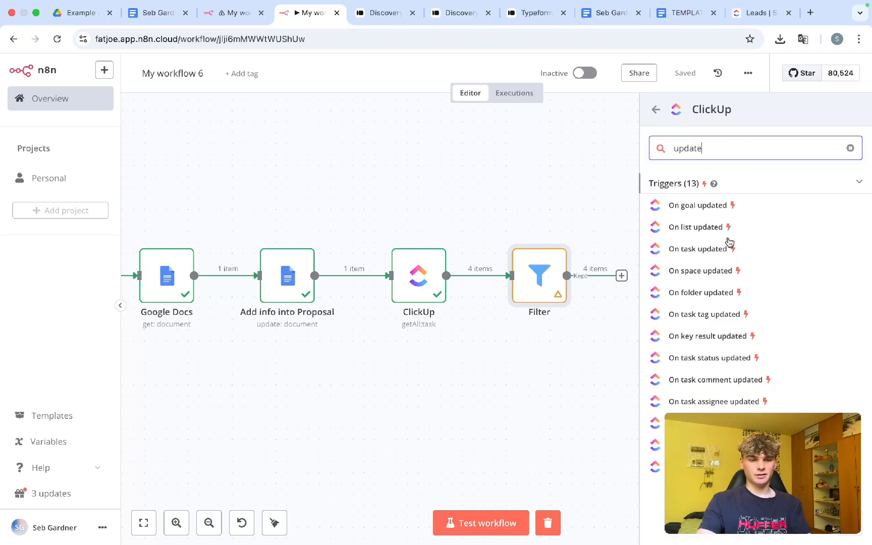
scroll(730, 241, up, 6)
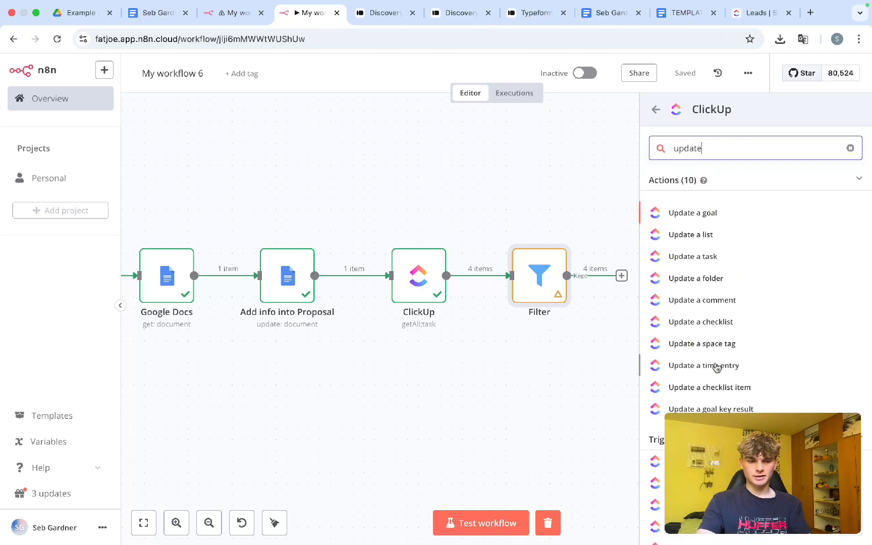
Step: Choose 'Update a task' and set its Task ID to the incoming {{ $json.id }}
click(700, 258)
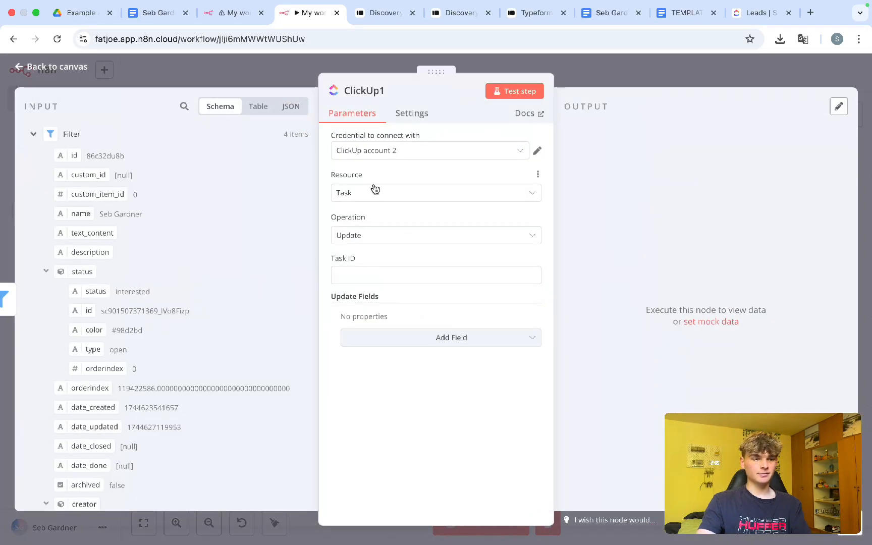
click(368, 270)
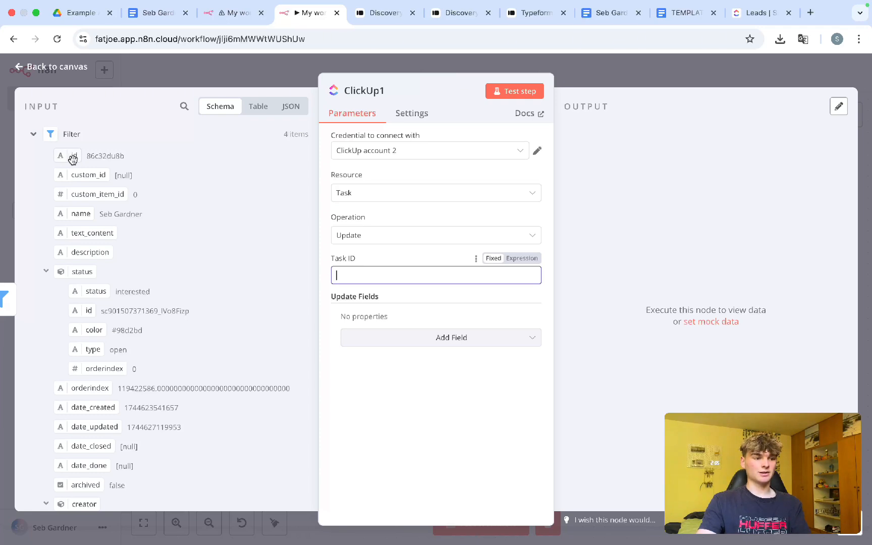
drag(73, 160, 370, 274)
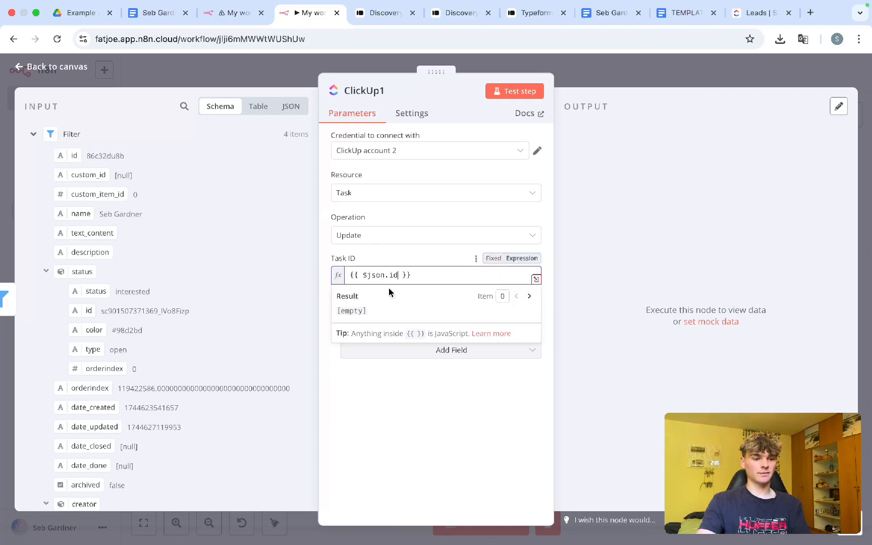
click(393, 384)
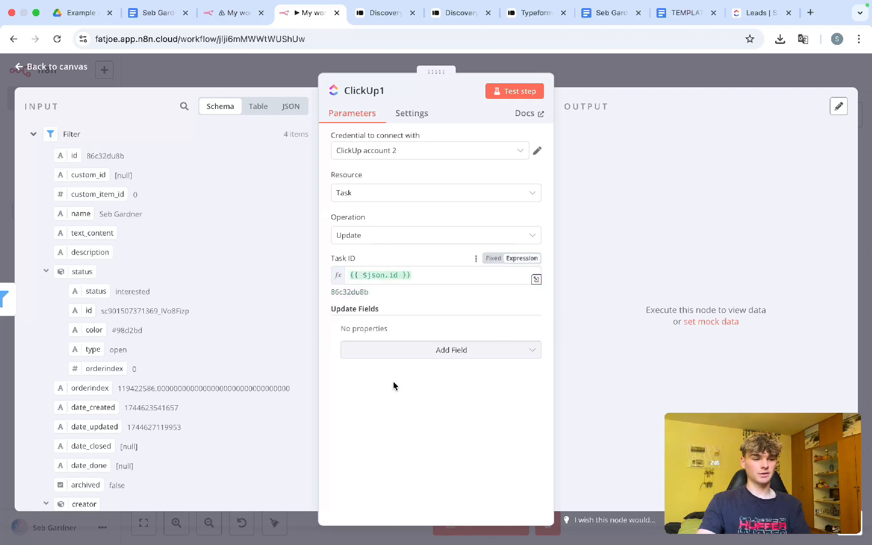
Step: Add a Status field to the task update
click(395, 350)
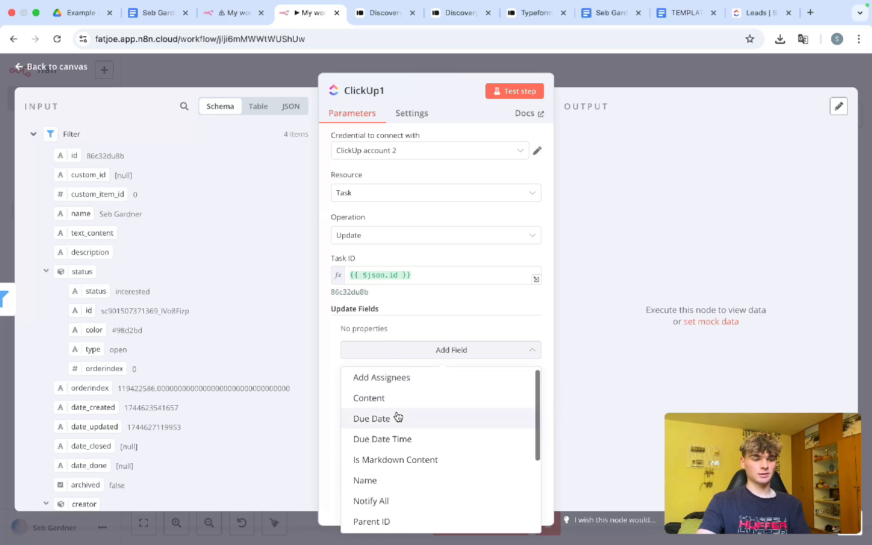
scroll(398, 417, down, 5)
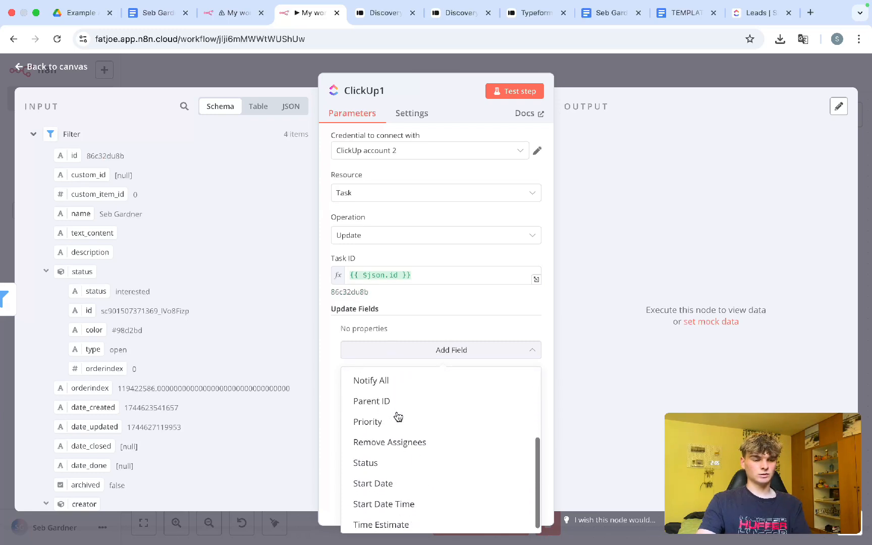
click(397, 467)
click(394, 345)
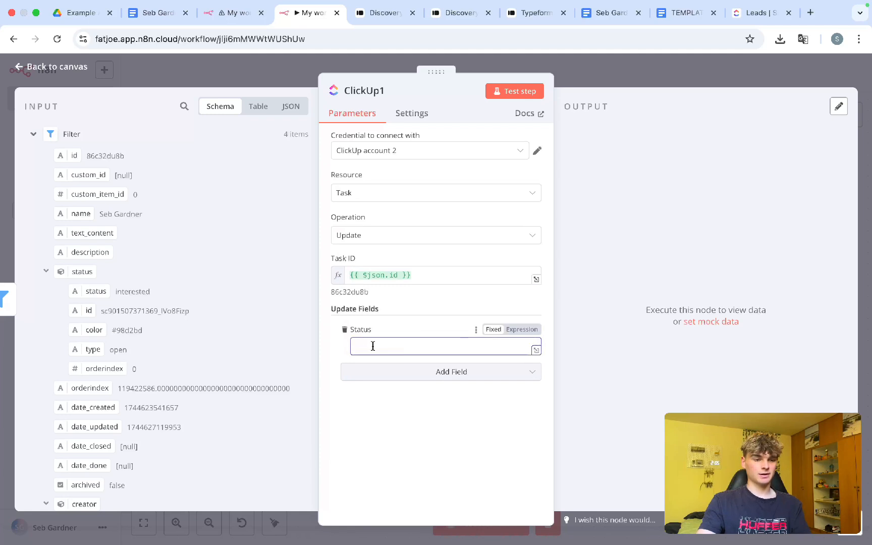
Step: In ClickUp, move the lead's task to DETAILS SENT, then revert it to INTERESTED
click(755, 13)
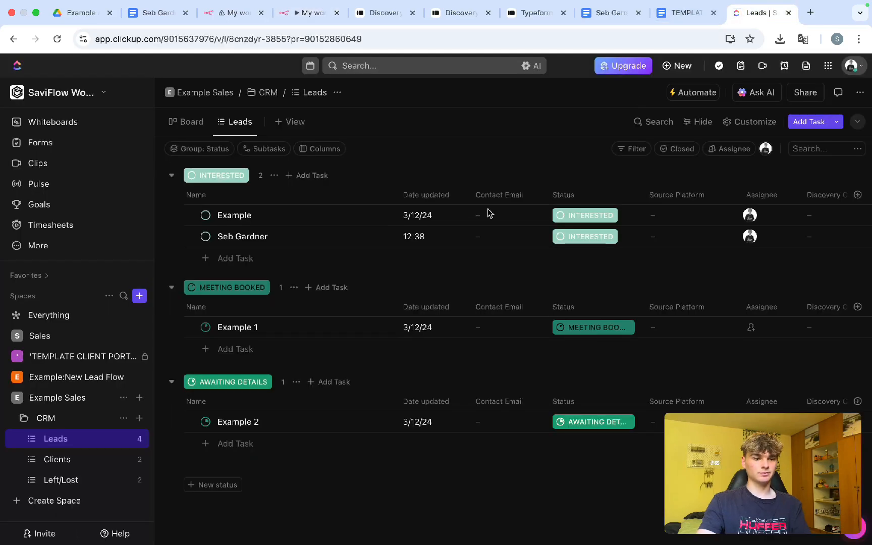
click(577, 239)
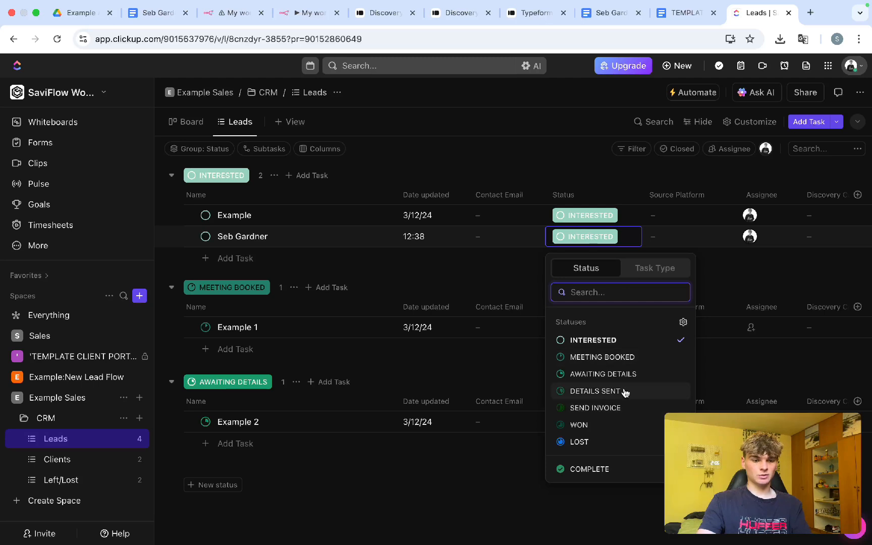
drag(622, 392, 569, 396)
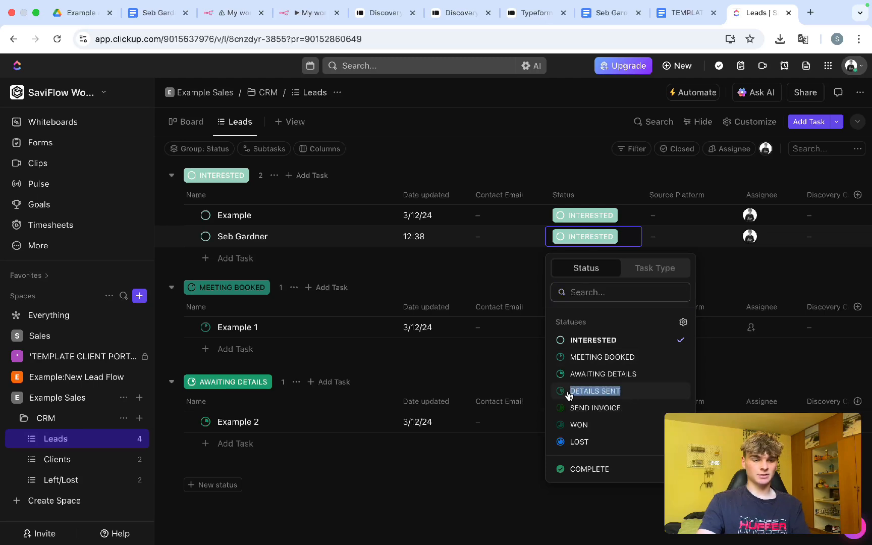
click(569, 396)
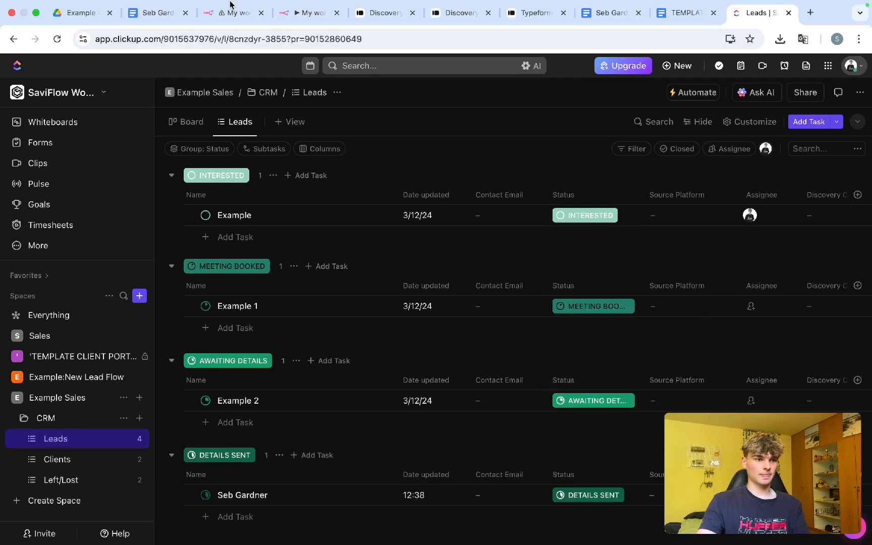
click(575, 495)
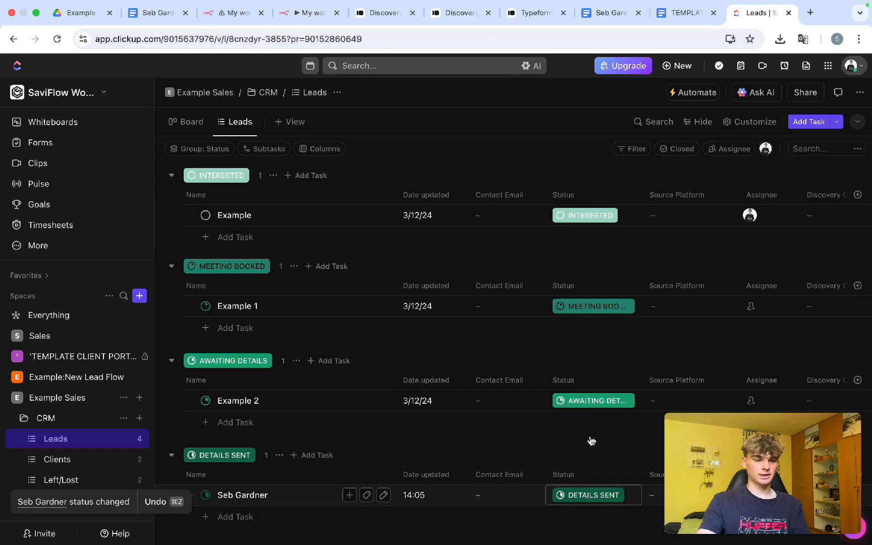
click(588, 396)
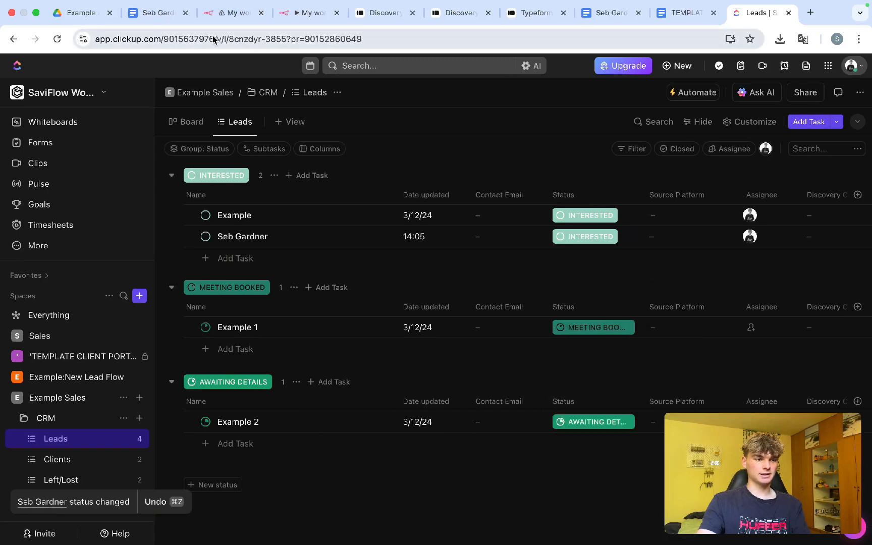
click(235, 12)
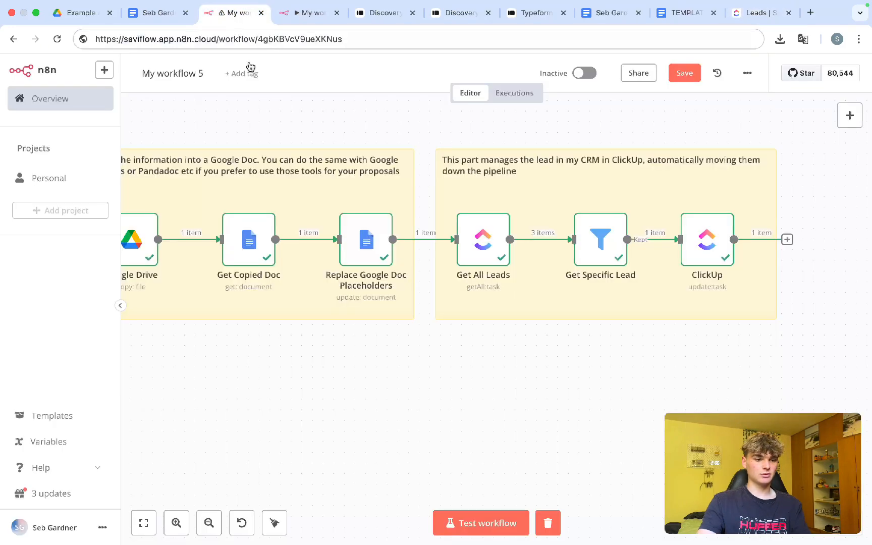
Step: Paste 'details sent' into the ClickUp1 Status field and save the workflow
click(294, 15)
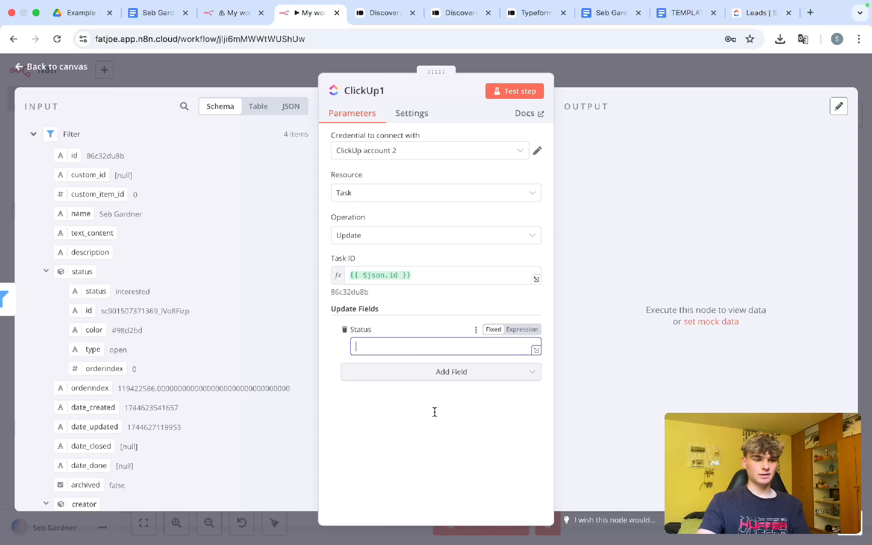
text(details sent)
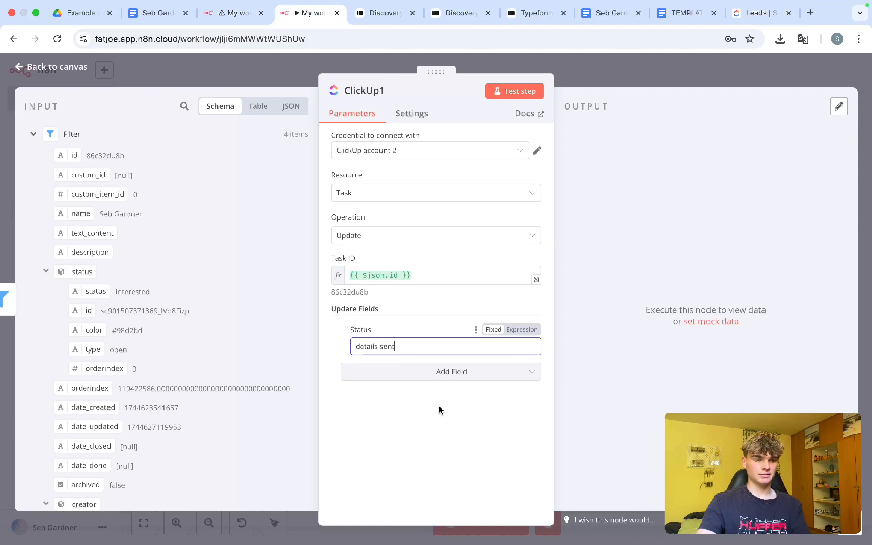
key(Escape)
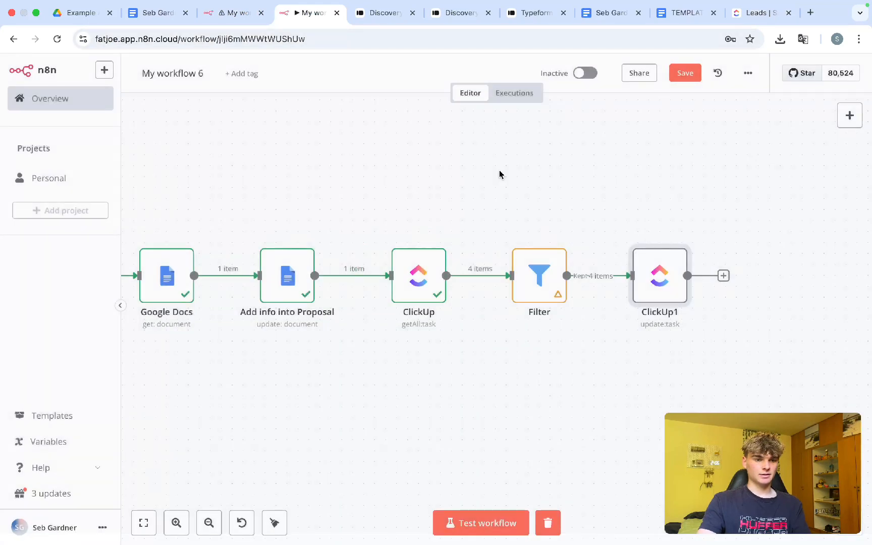
key(super+s)
scroll(388, 407, down, 5)
scroll(388, 407, up, 2)
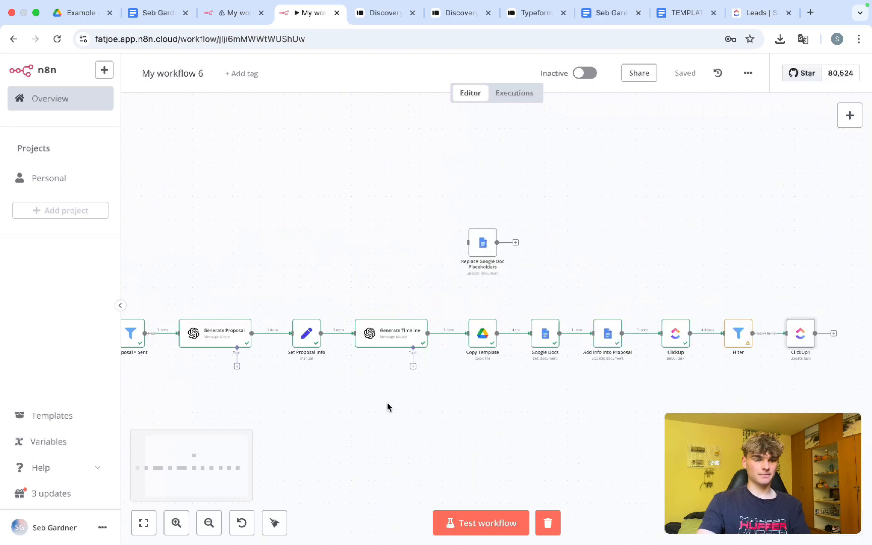
scroll(387, 407, left, 3)
scroll(388, 407, down, 1)
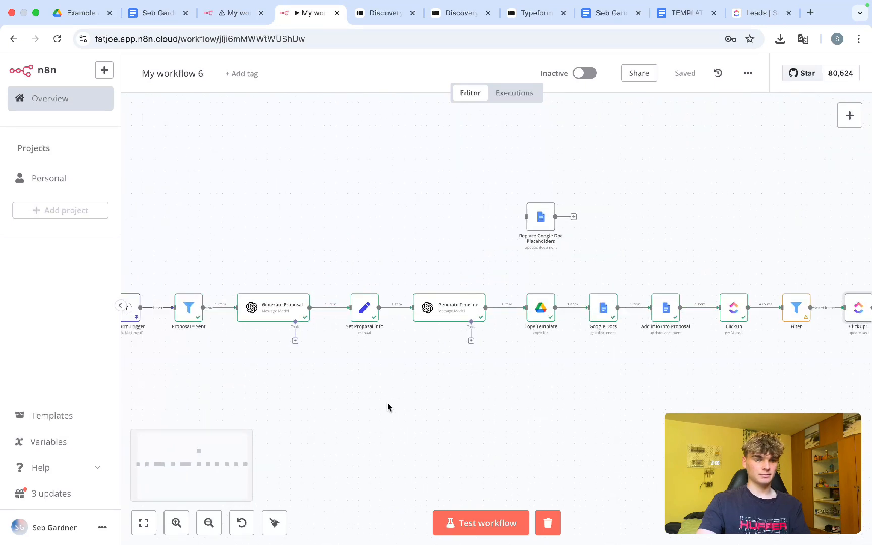
scroll(388, 407, right, 5)
scroll(388, 406, up, 3)
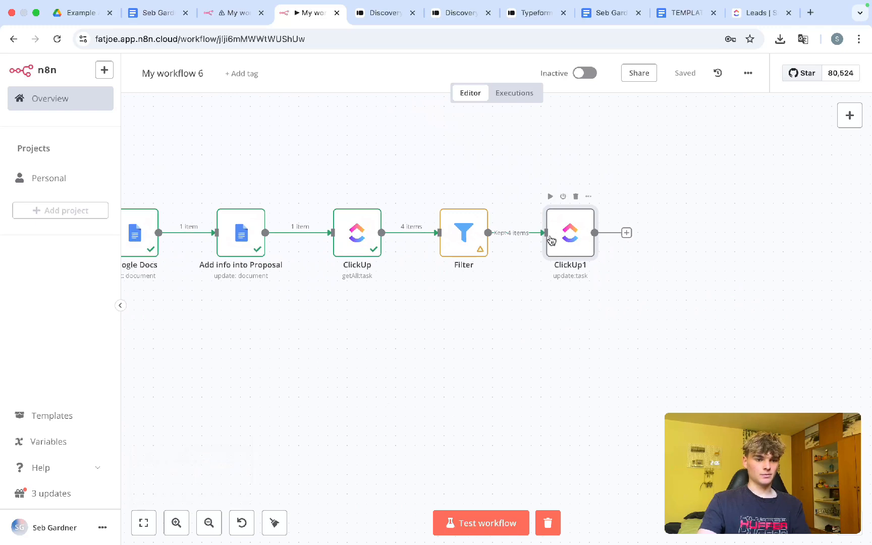
Step: Reopen ClickUp1 and add a Content field to the task update
double_click(560, 242)
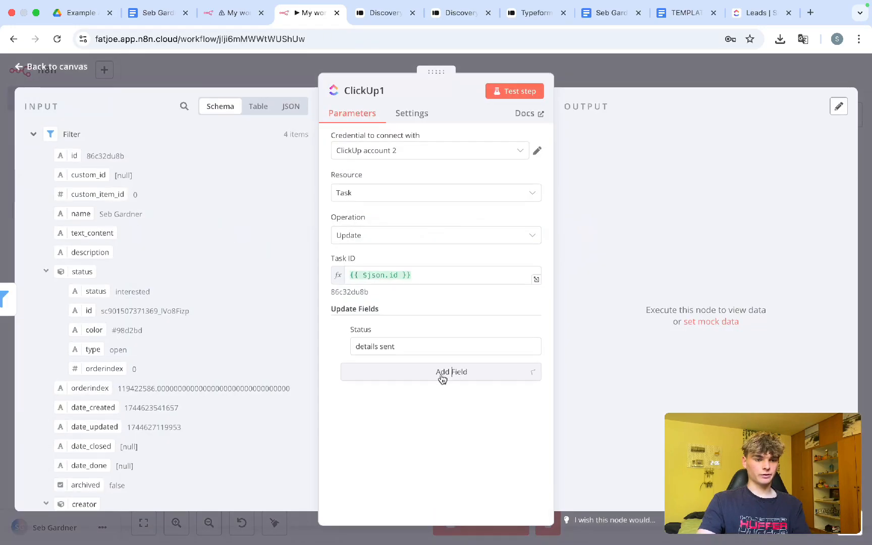
click(442, 375)
scroll(441, 238, down, 3)
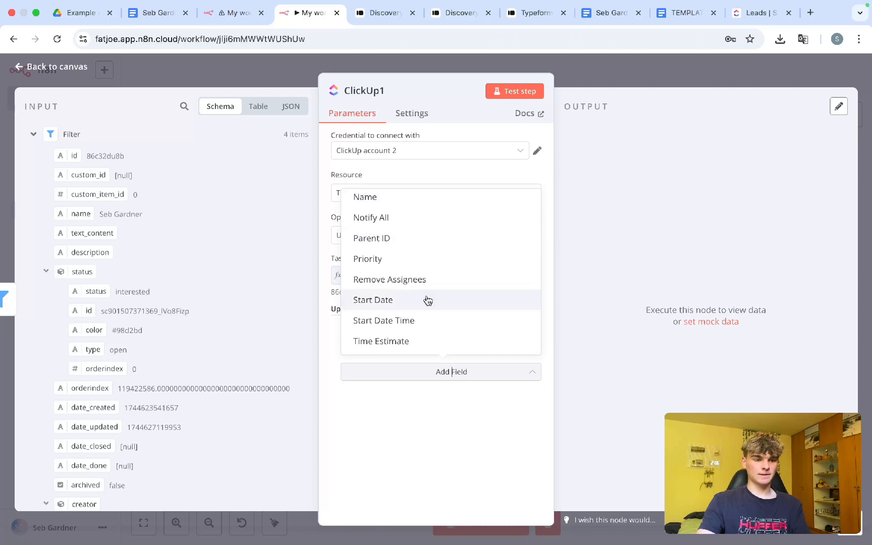
scroll(434, 244, up, 3)
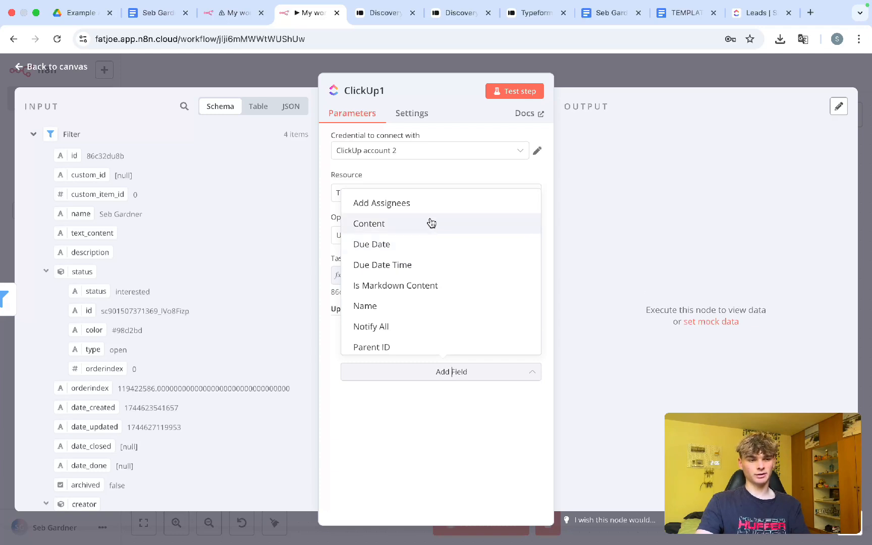
click(428, 231)
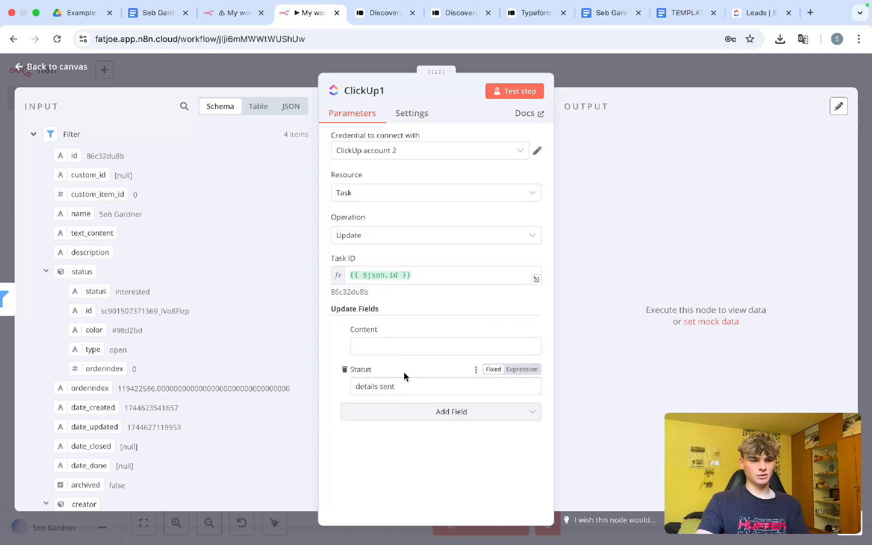
Step: Copy the proposal document's URL and paste it into ClickUp1's Content field
click(387, 347)
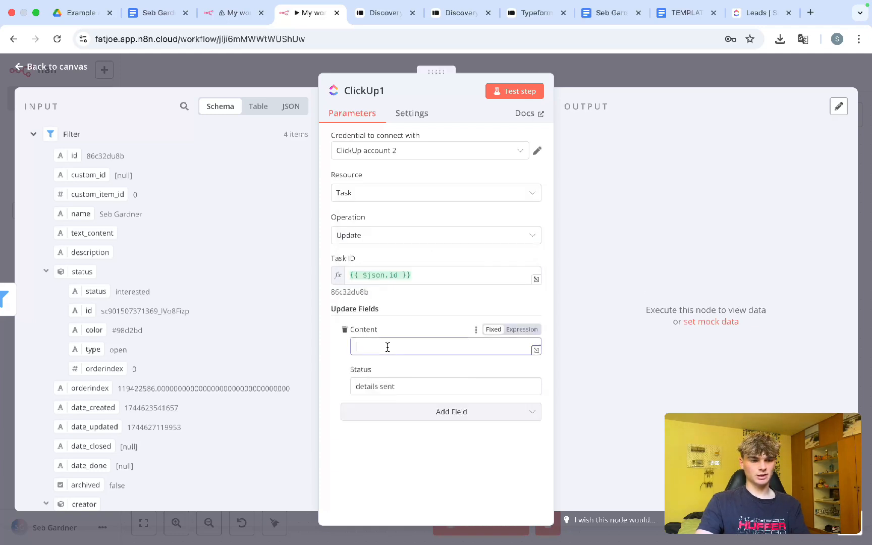
click(674, 19)
click(275, 39)
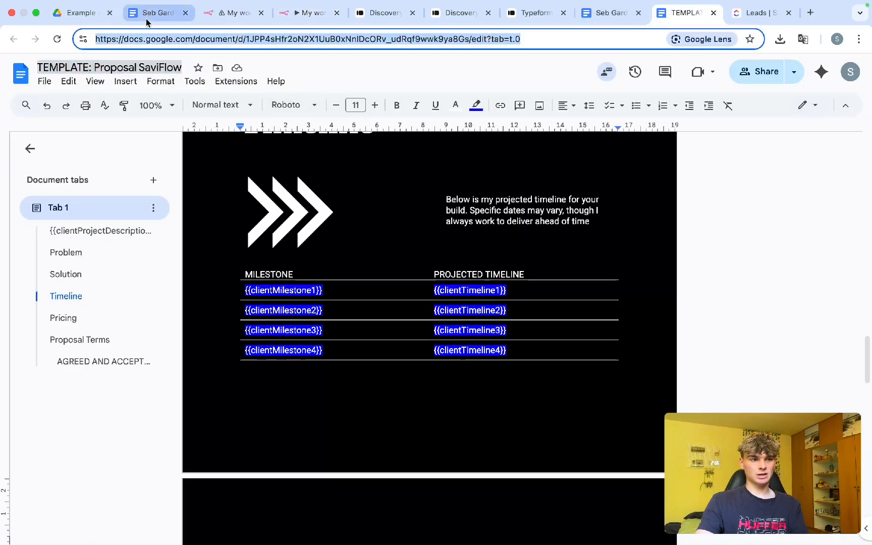
click(220, 14)
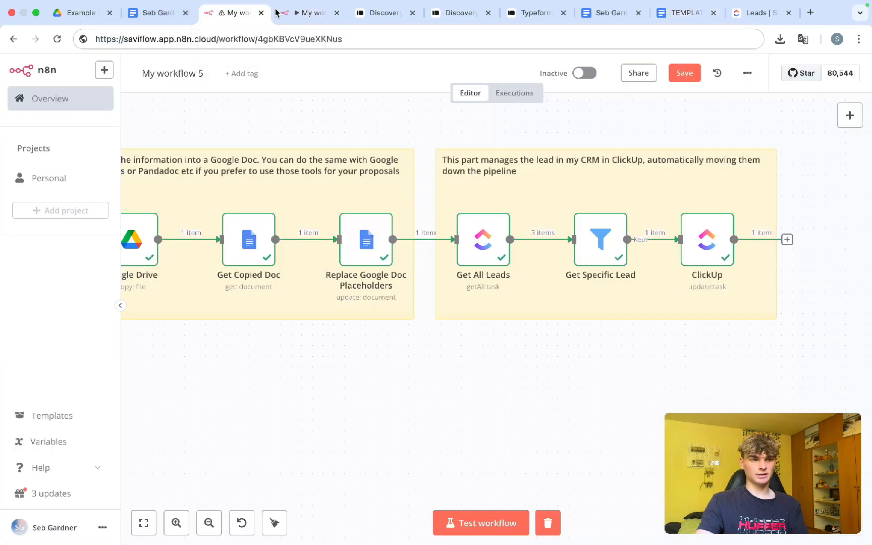
click(293, 13)
key(ctrl+v)
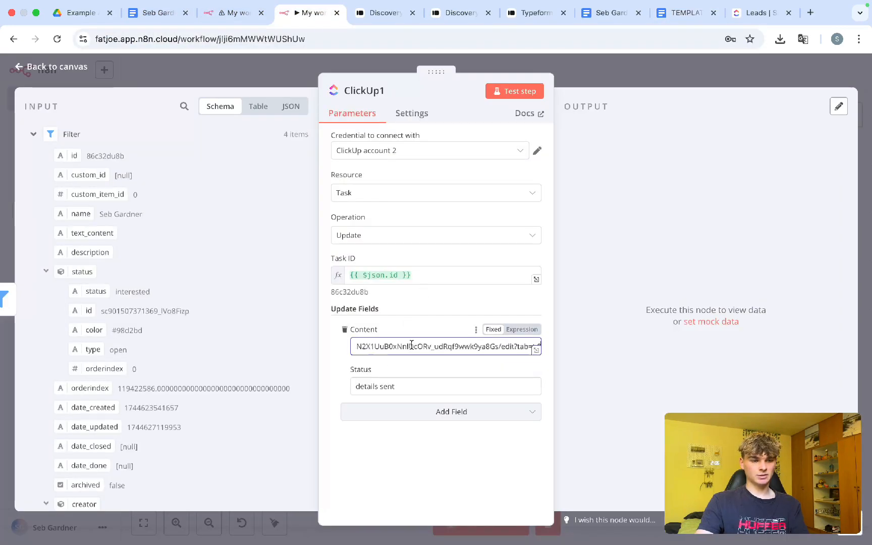
Step: Make Content an expression, replacing the hardcoded document ID with the Google Docs documentId
click(523, 331)
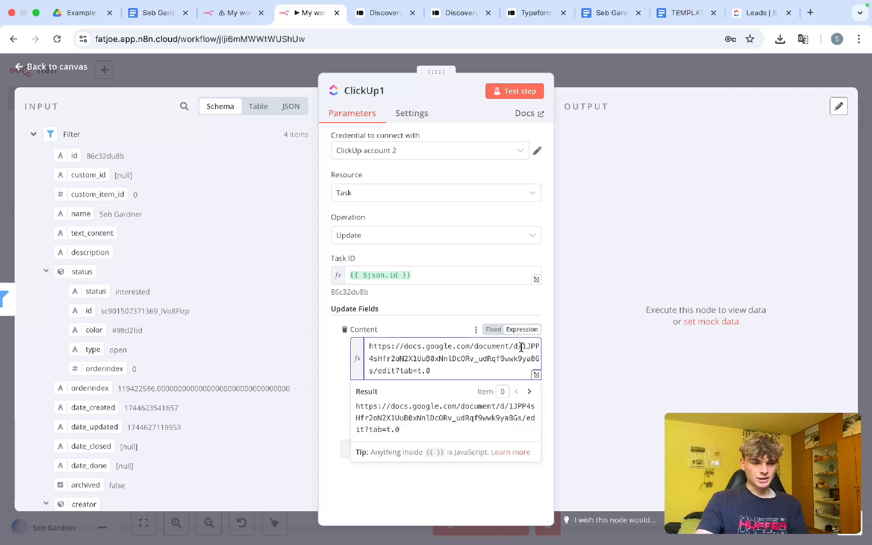
drag(523, 347, 374, 367)
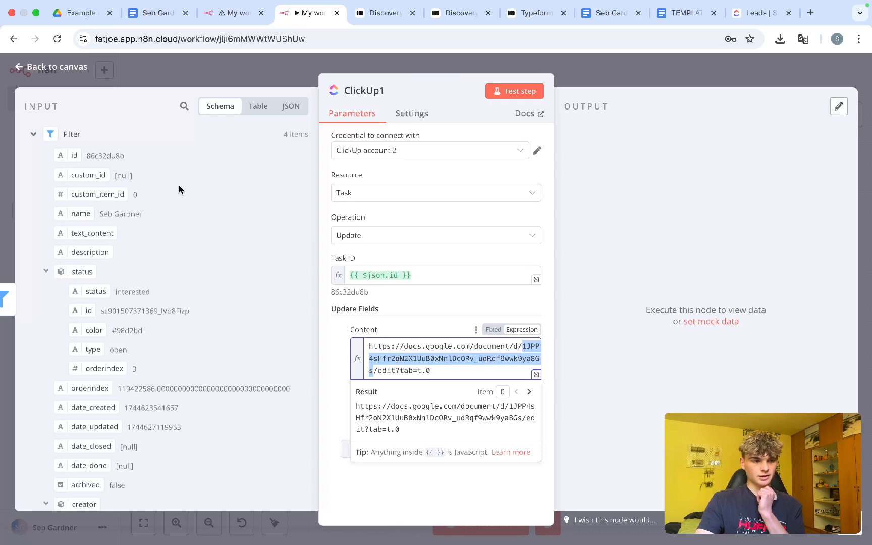
key(BackSpace)
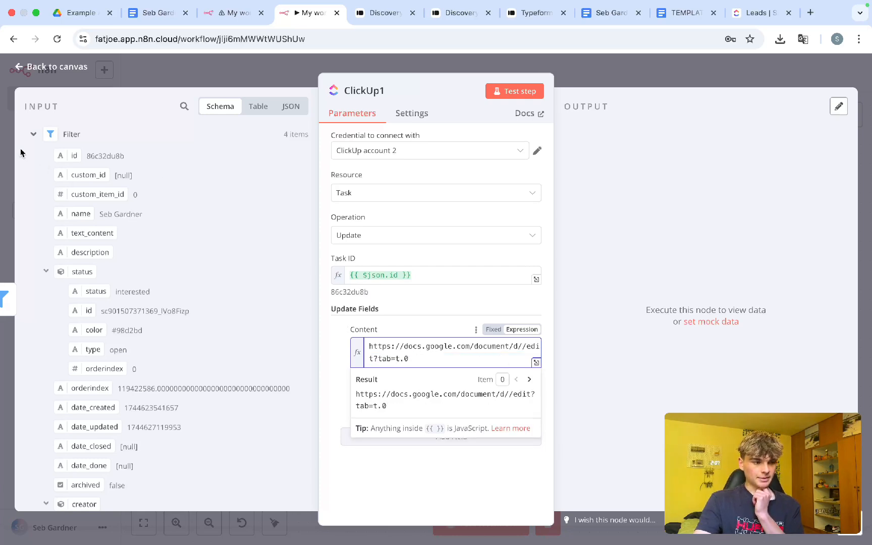
click(31, 138)
click(34, 159)
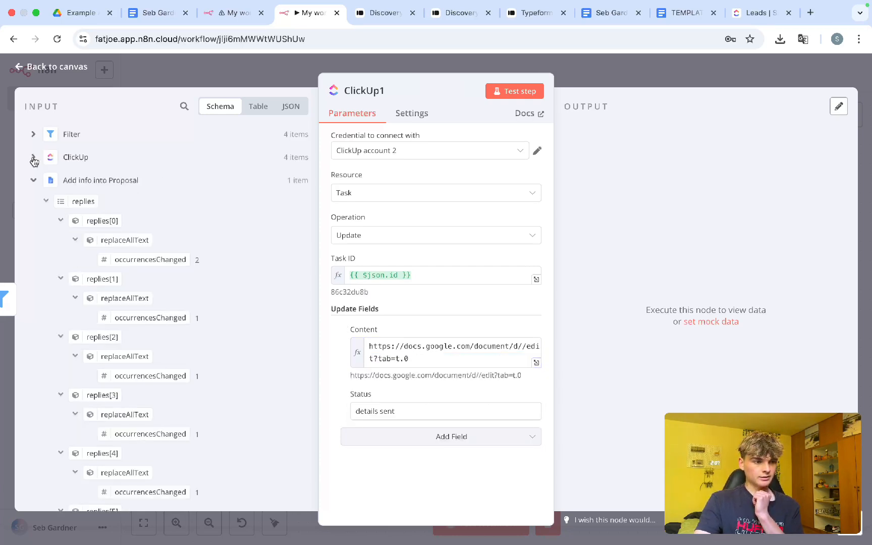
click(34, 183)
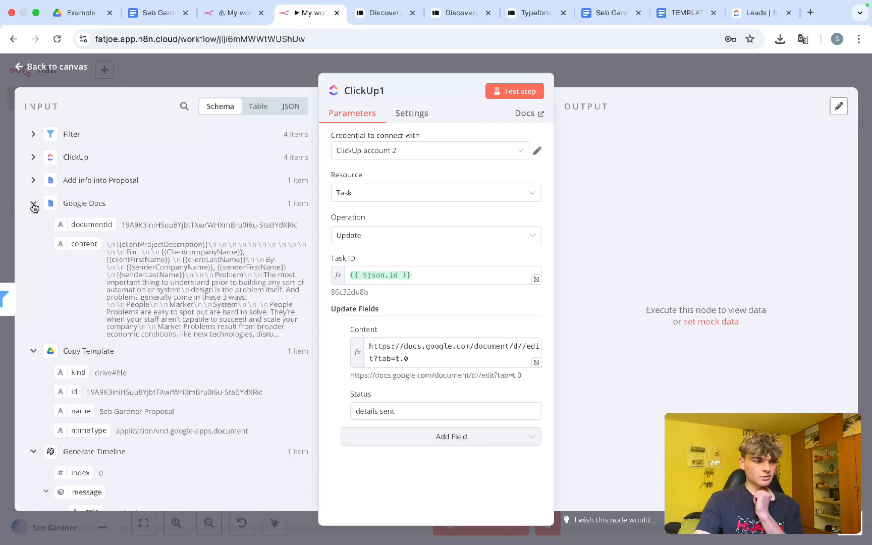
drag(79, 225, 522, 351)
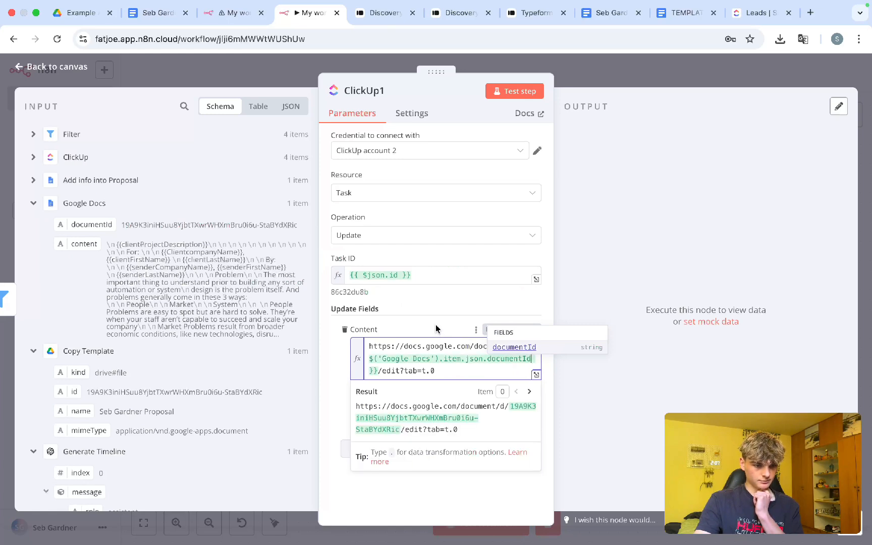
Step: Verify the generated proposal URL opens in a new tab, then close the node and save
drag(459, 430, 350, 413)
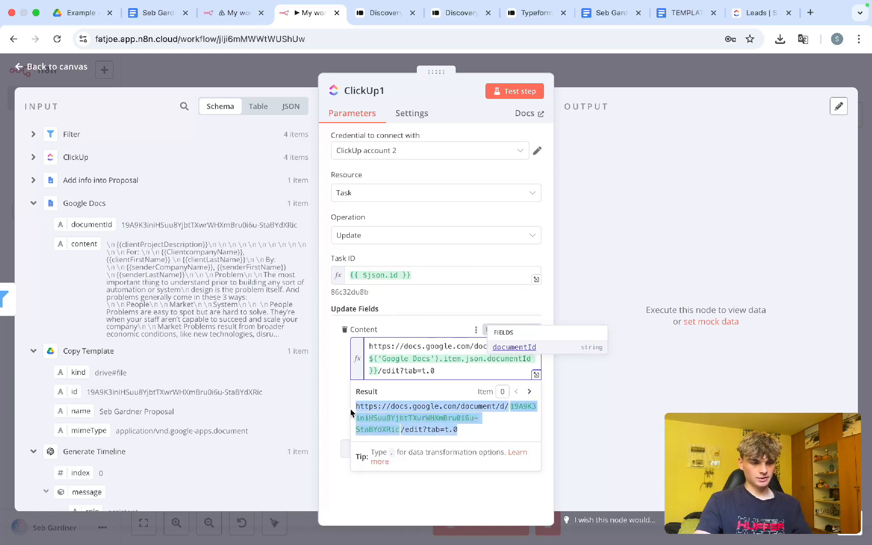
key(super+c)
key(super+t)
key(super+v)
key(Return)
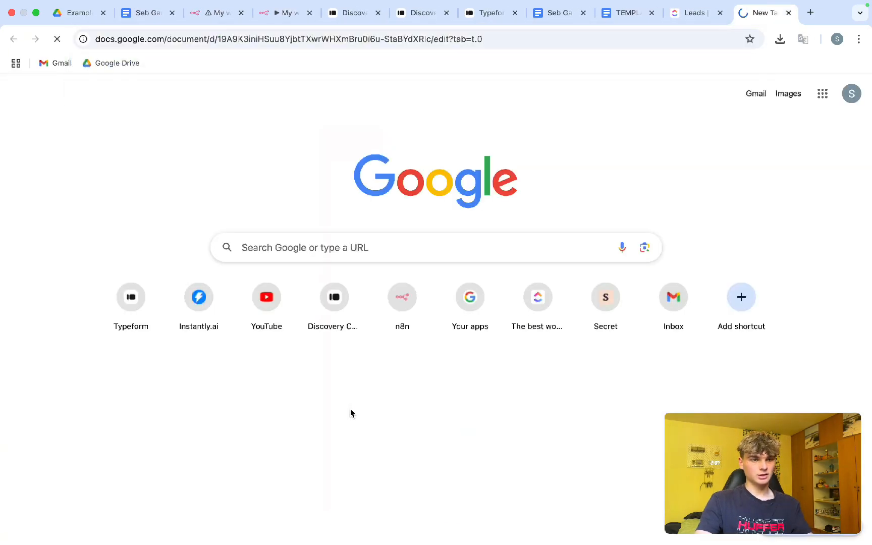
key(super+w)
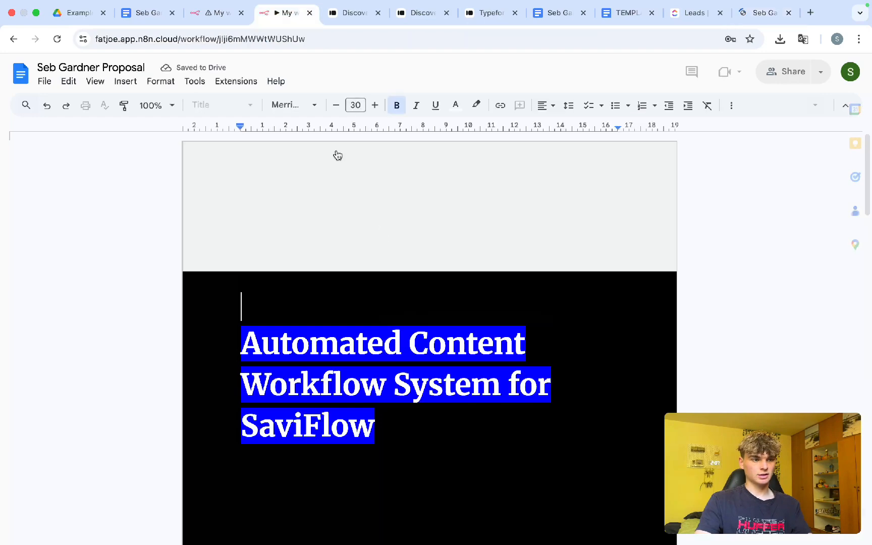
click(433, 304)
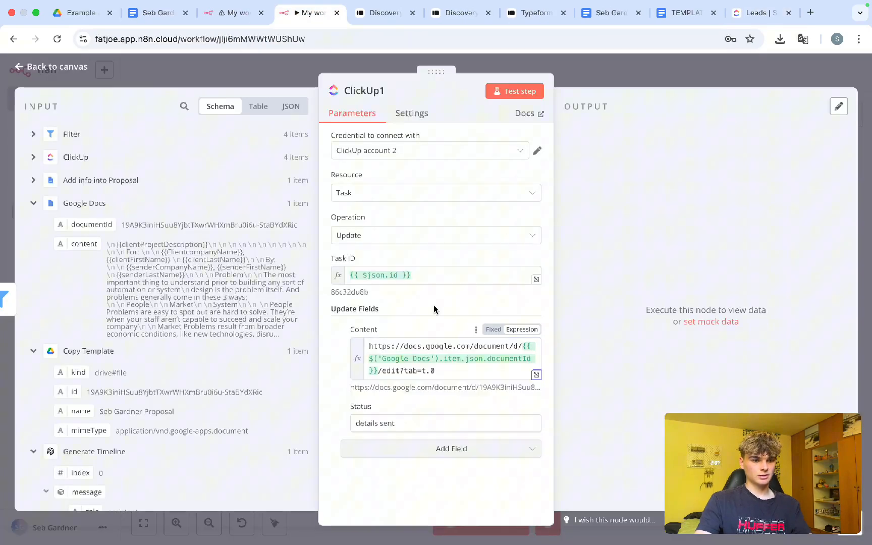
click(619, 74)
key(super+s)
Step: In the ClickUp Leads list, check the lead's status without changing it, then open the task
scroll(361, 256, down, 4)
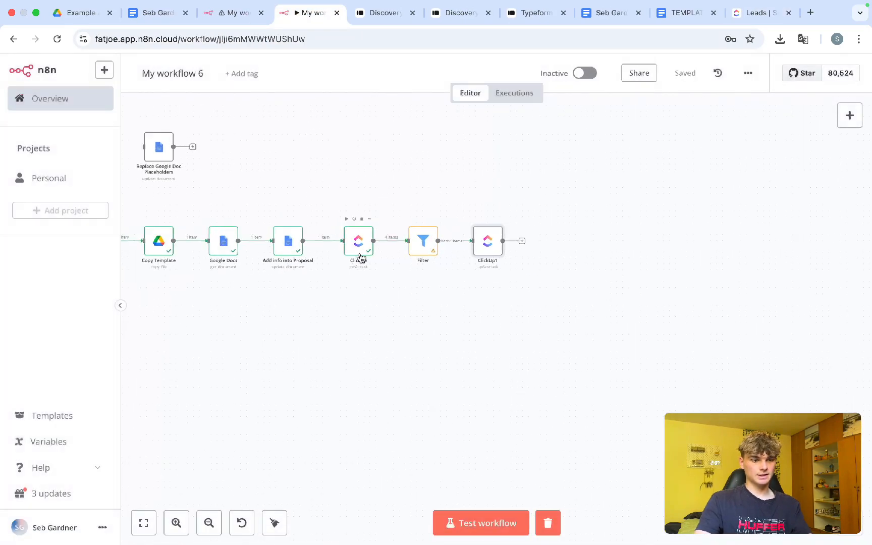
scroll(361, 258, left, 10)
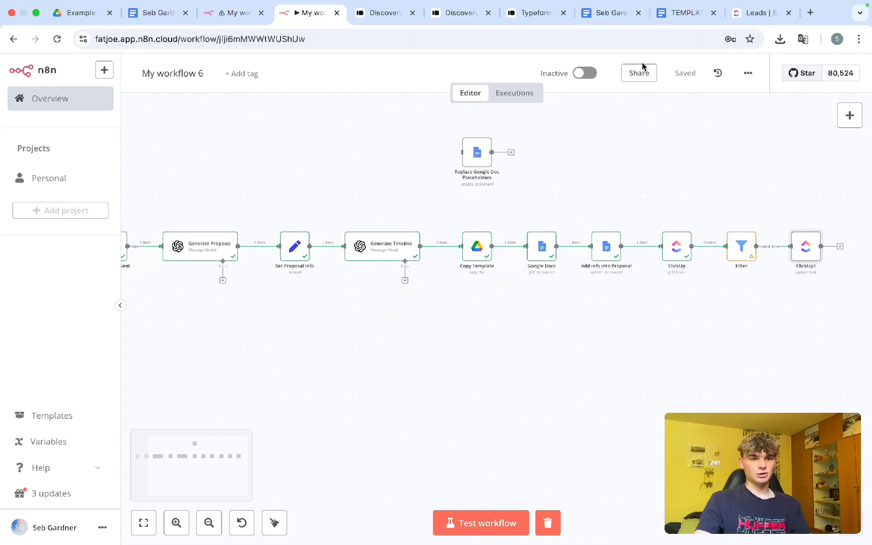
click(732, 14)
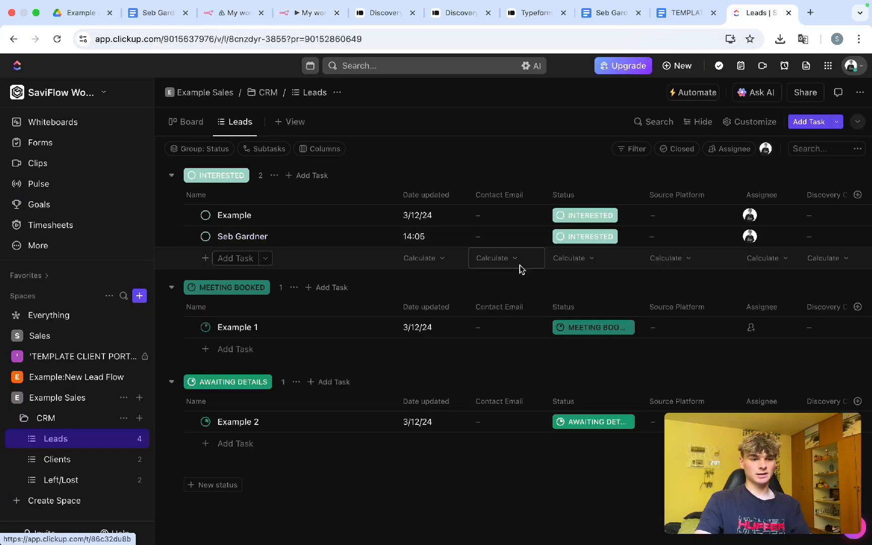
click(585, 236)
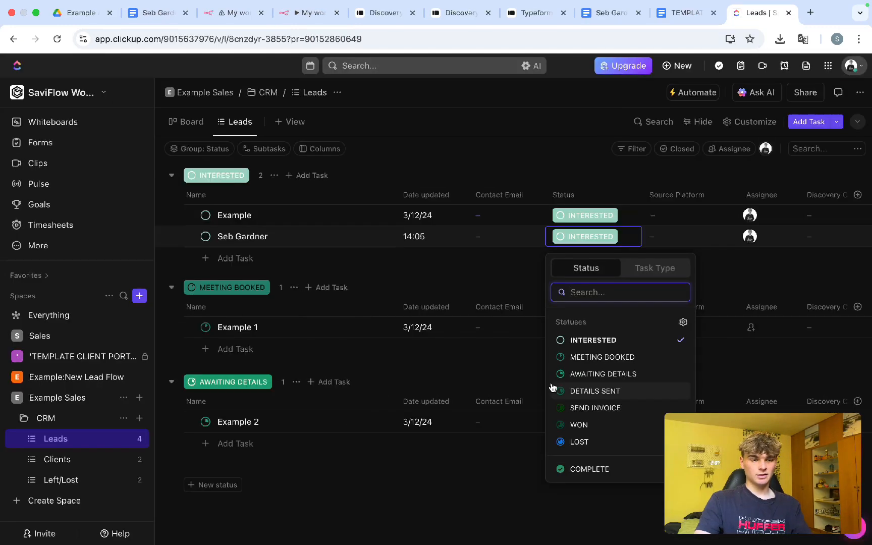
click(261, 243)
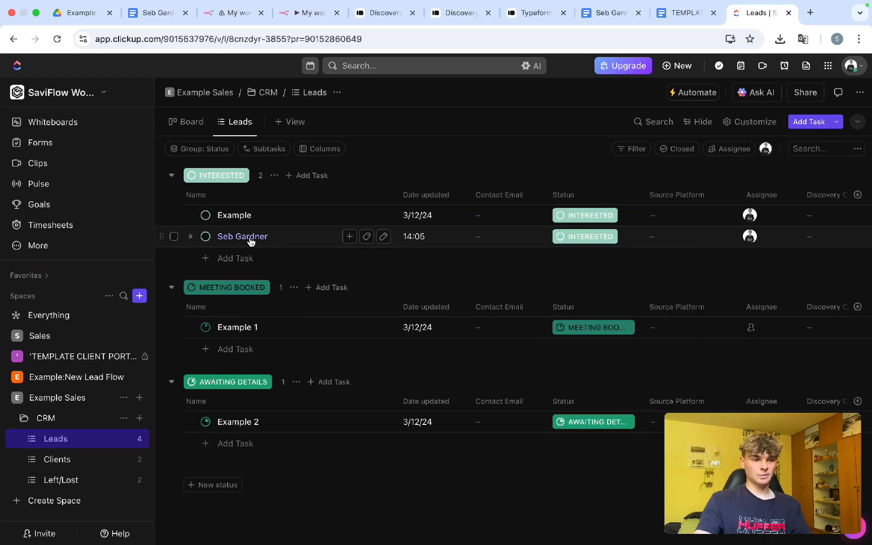
click(250, 238)
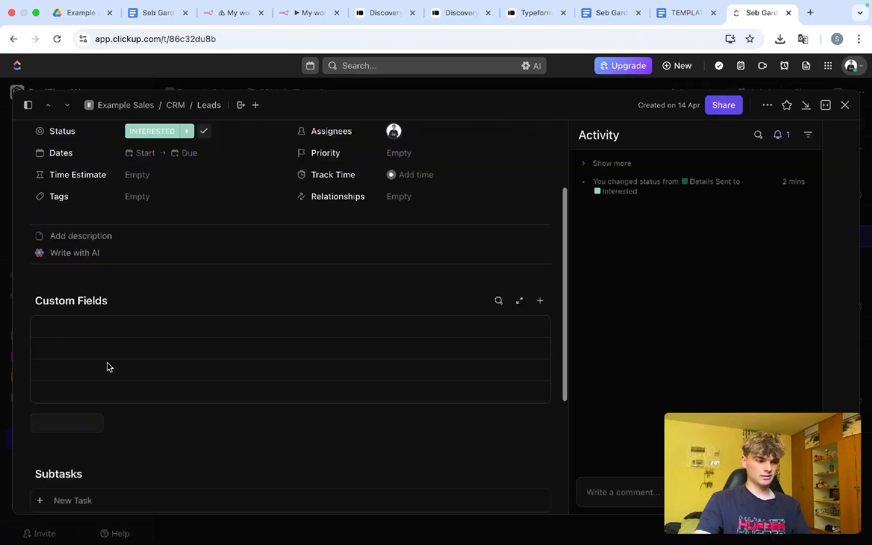
Step: Type a 'proposal link' description, clear it again, and close the task
scroll(107, 367, down, 3)
scroll(104, 328, up, 3)
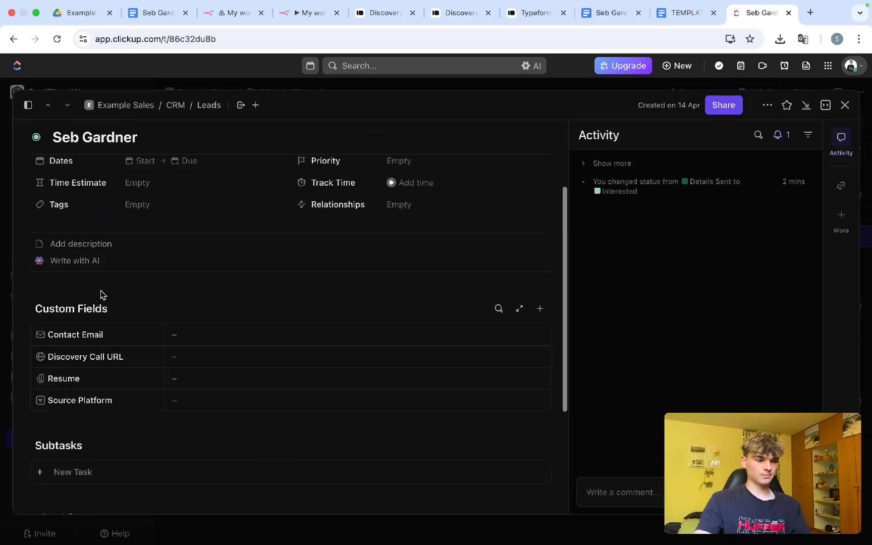
click(84, 243)
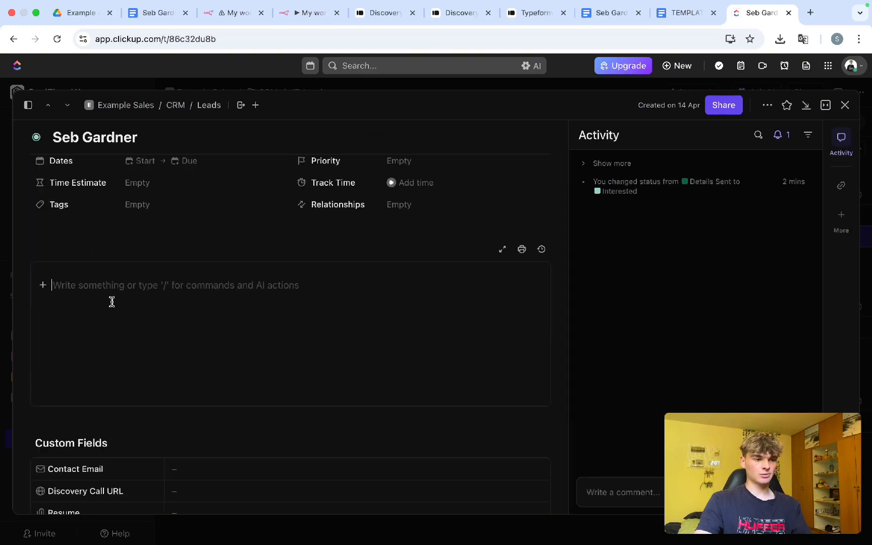
text(porpos)
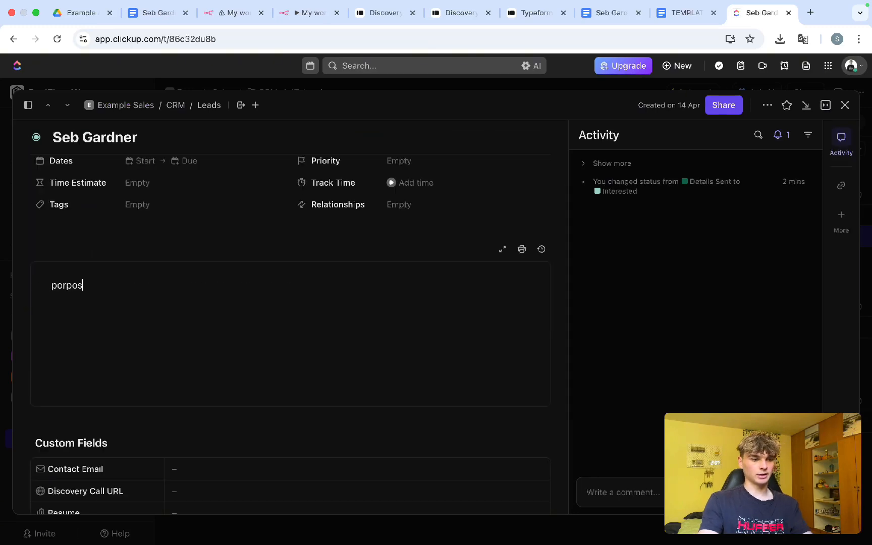
key(BackSpace)
key(BackSpace)
key(BackSpace)
key(BackSpace)
key(BackSpace)
text(ropo)
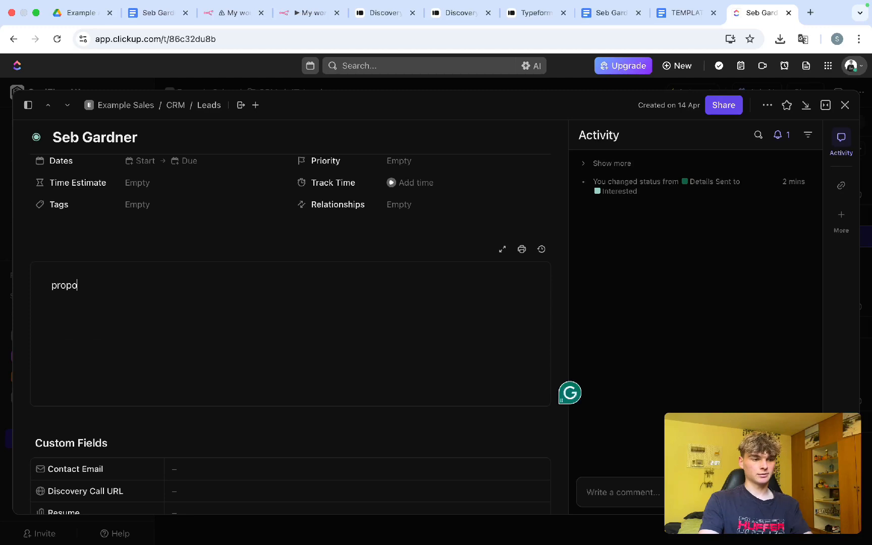
text(sal)
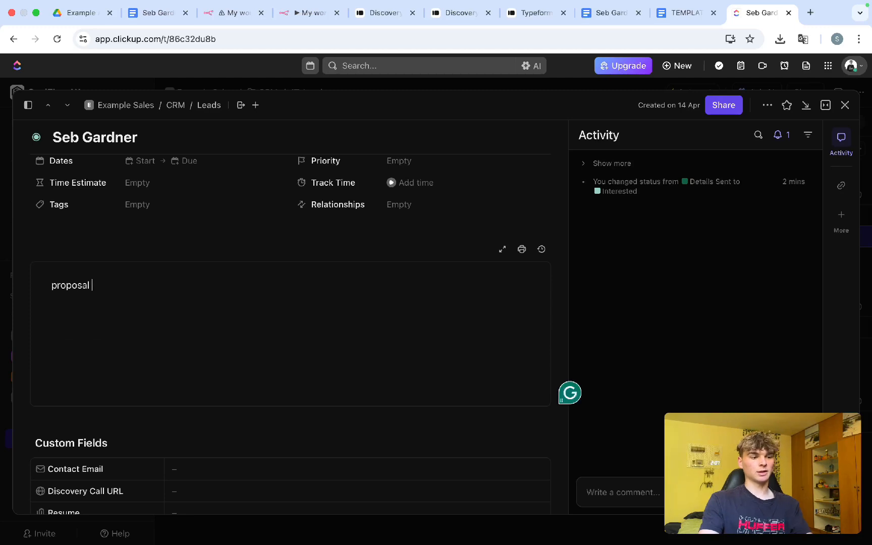
text( link)
key(super+BackSpace)
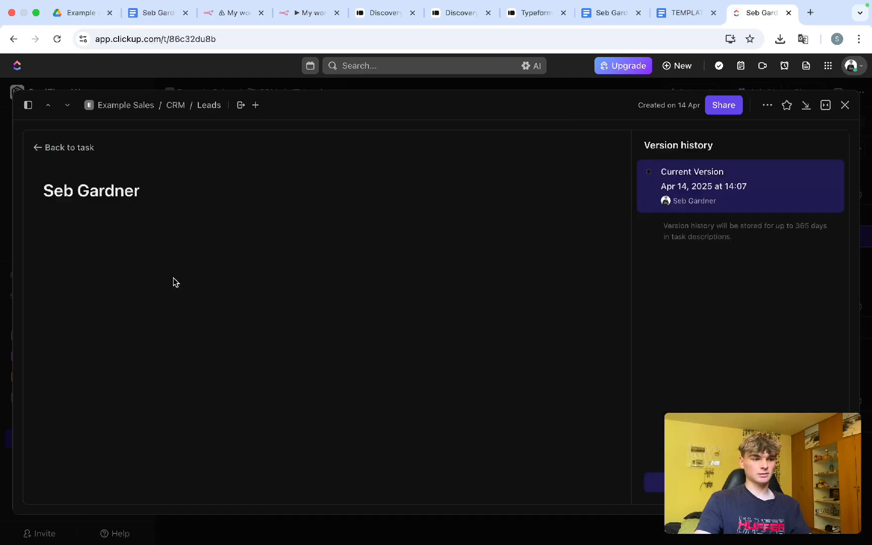
click(35, 151)
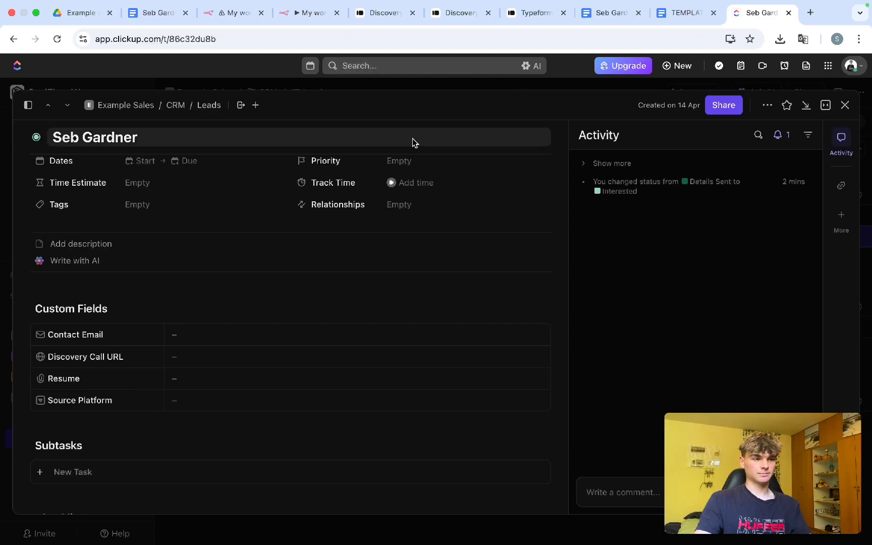
key(Escape)
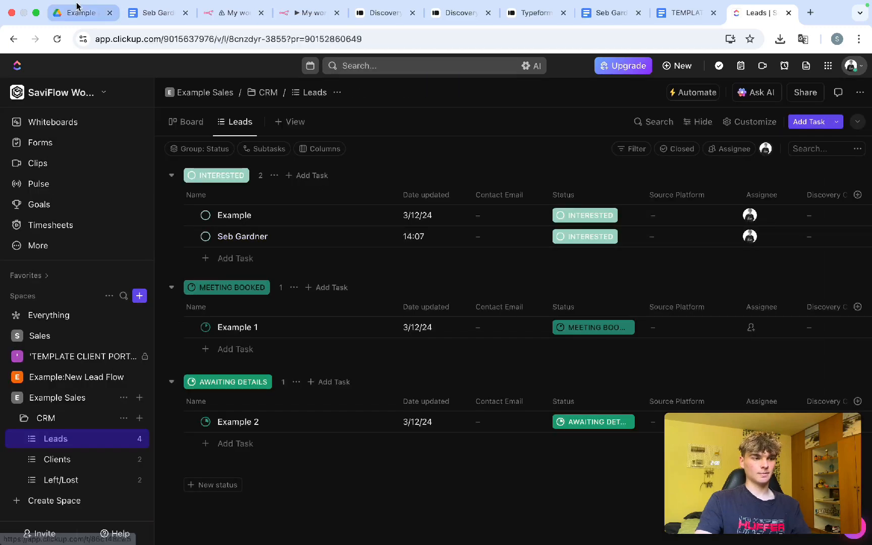
Step: Glance at the proposal document, then watch the n8n test run reach Copy Template
click(154, 12)
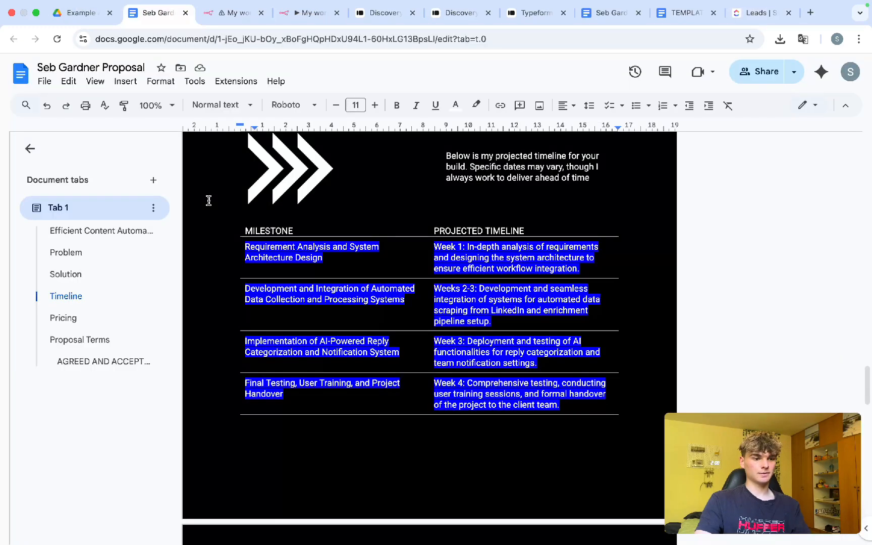
click(309, 13)
scroll(422, 345, left, 3)
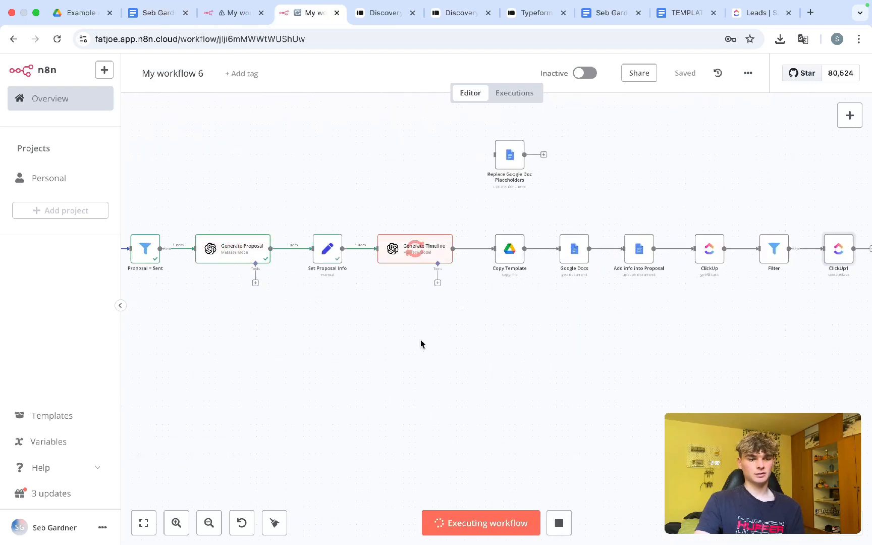
scroll(421, 344, left, 1)
scroll(421, 345, down, 3)
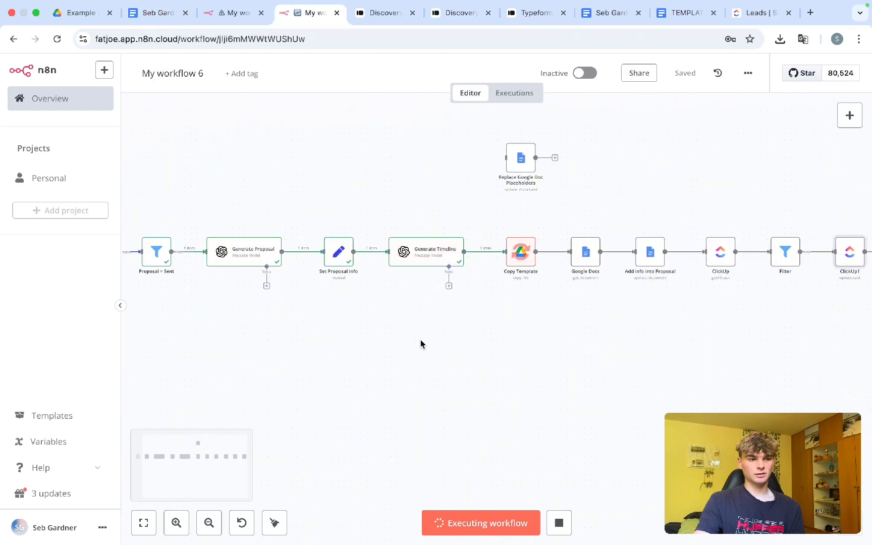
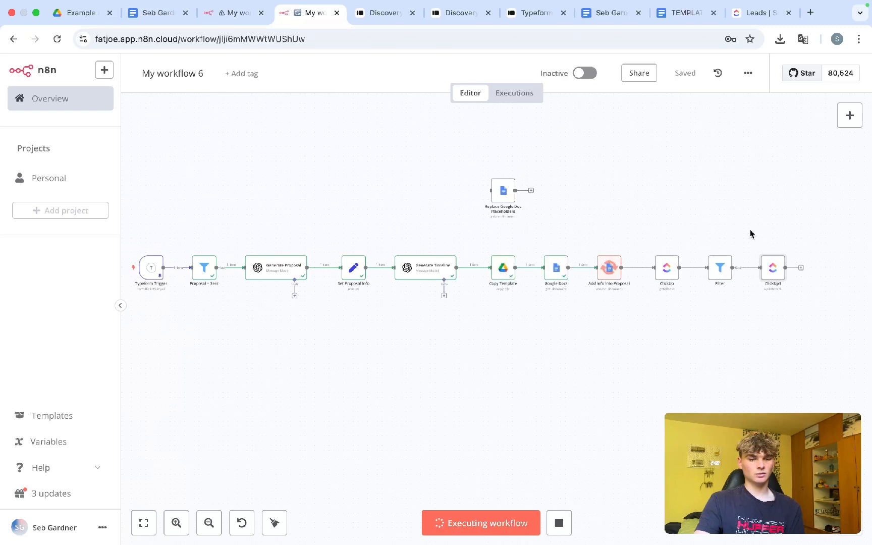
Step: Pan the canvas and wait for the test run to finish, with ClickUp1 showing a green check
scroll(750, 230, up, 5)
scroll(751, 232, right, 2)
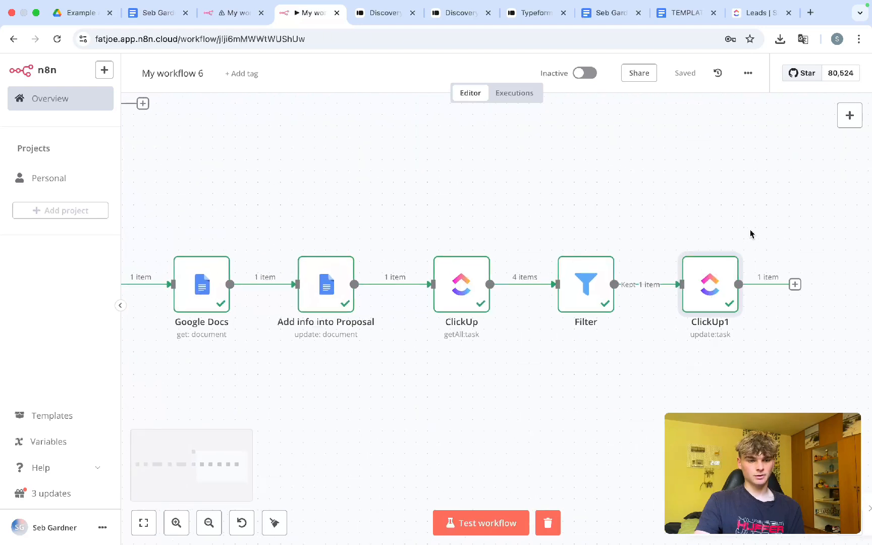
Step: Open the lead's Details Sent task in ClickUp and follow its Google Docs proposal link
click(756, 13)
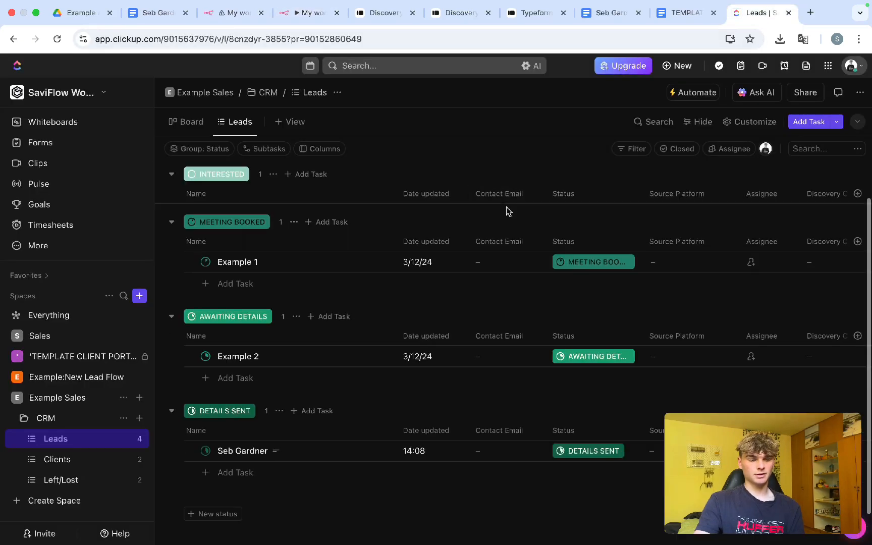
scroll(481, 249, down, 1)
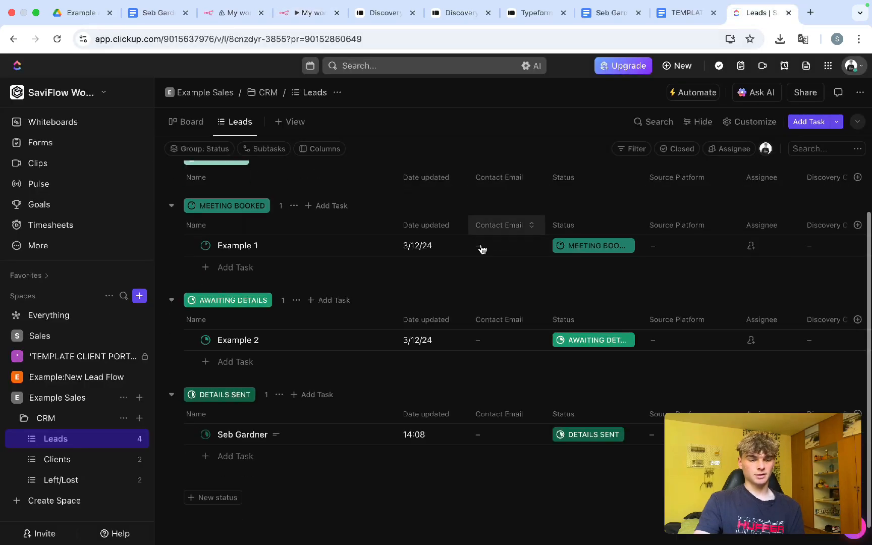
click(231, 435)
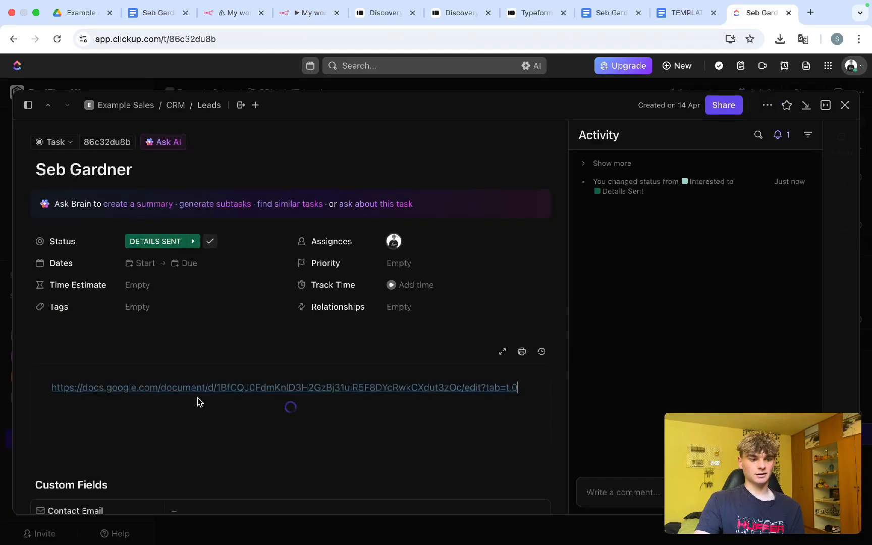
click(145, 387)
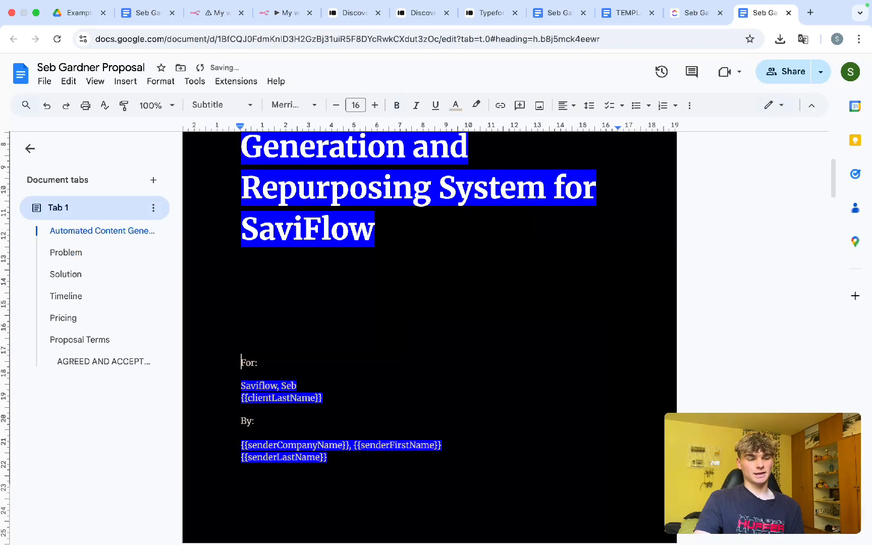
Step: Review the proposal and remove the indents from the Solution paragraph's second and third lines
scroll(429, 337, down, 3)
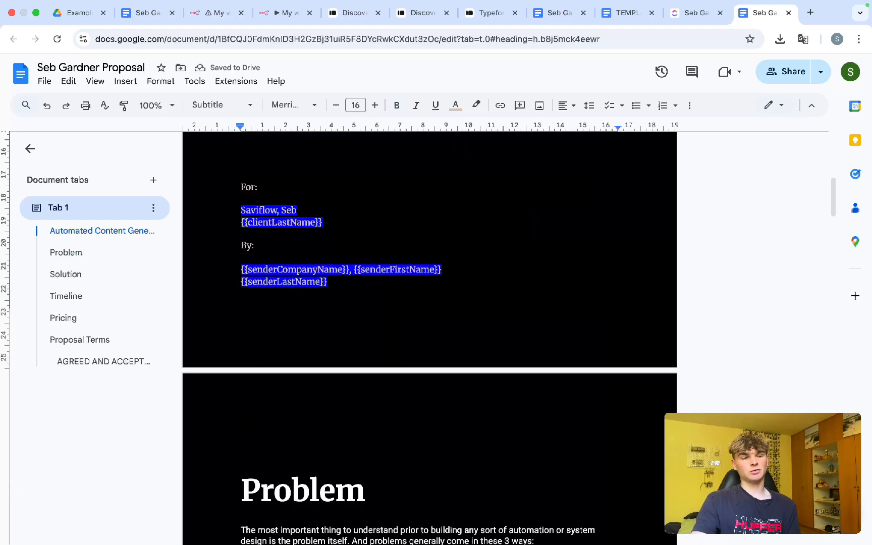
scroll(239, 459, down, 10)
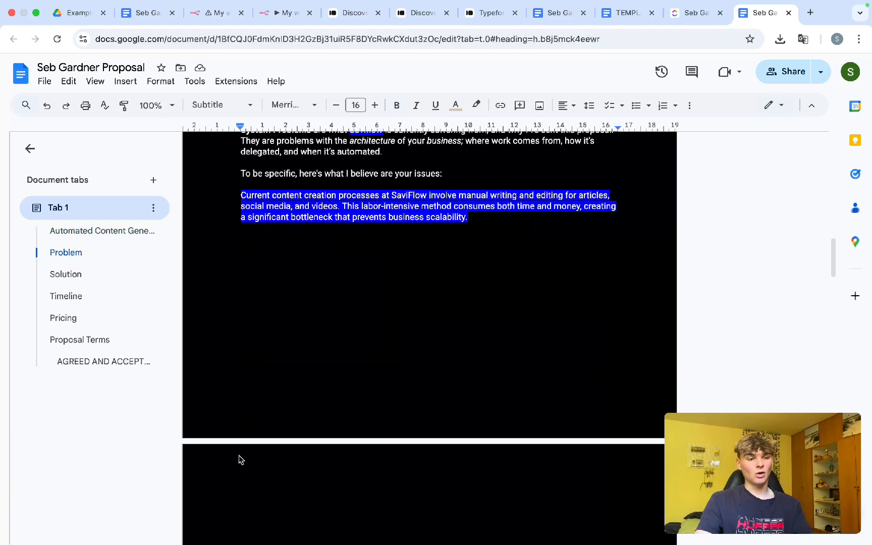
scroll(239, 459, down, 15)
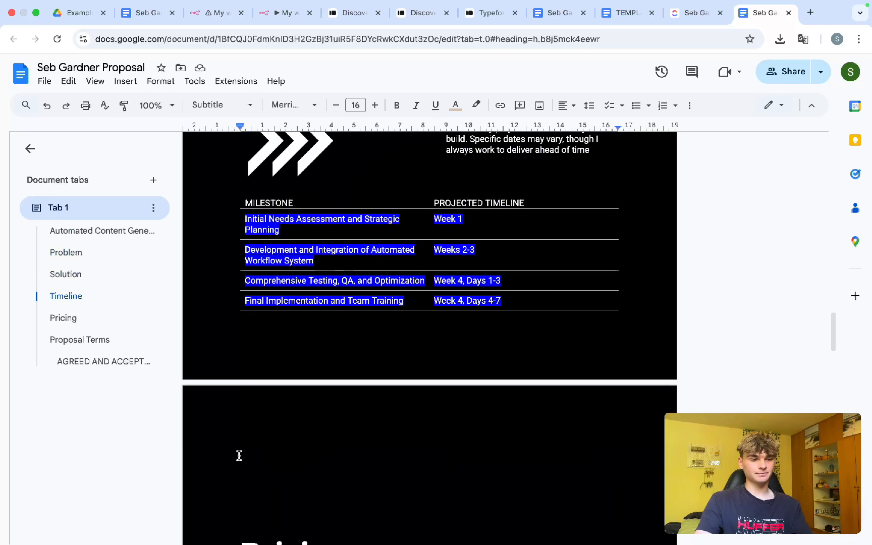
scroll(239, 456, up, 5)
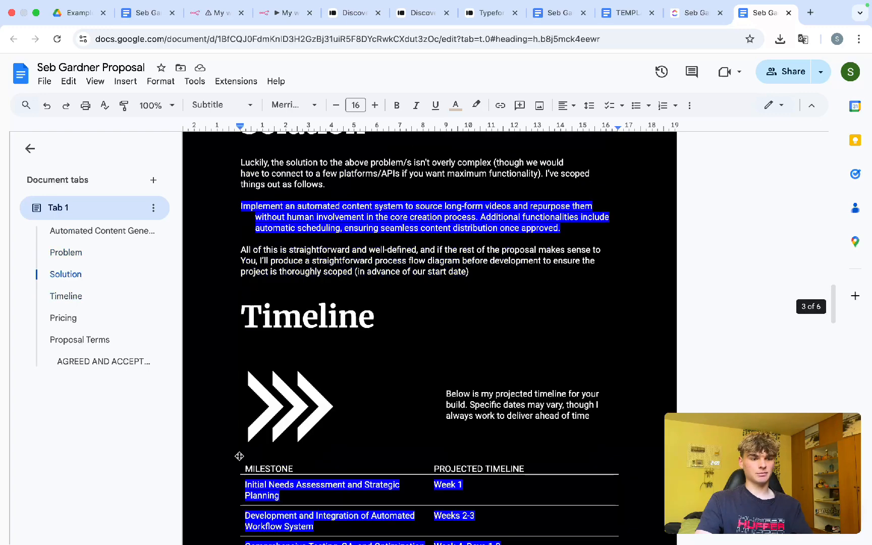
scroll(239, 456, up, 3)
double_click(316, 403)
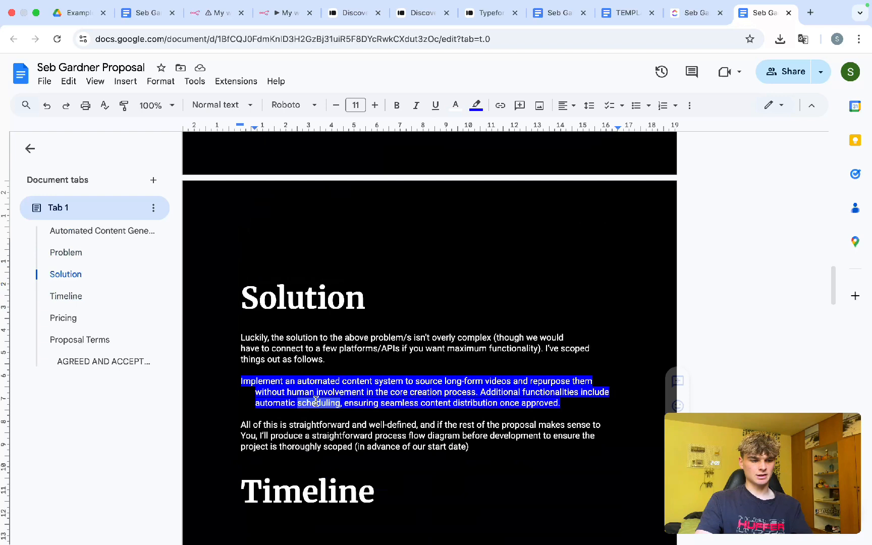
click(255, 394)
key(Return)
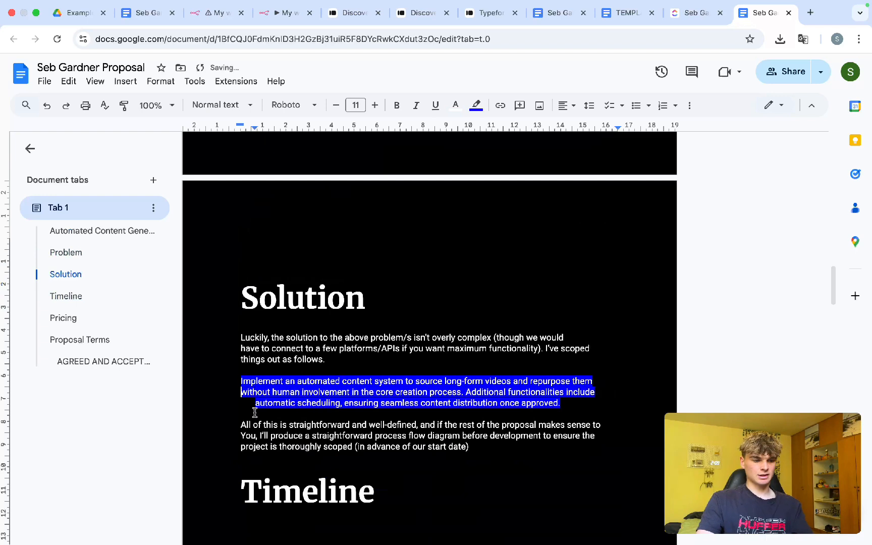
click(256, 403)
key(Return)
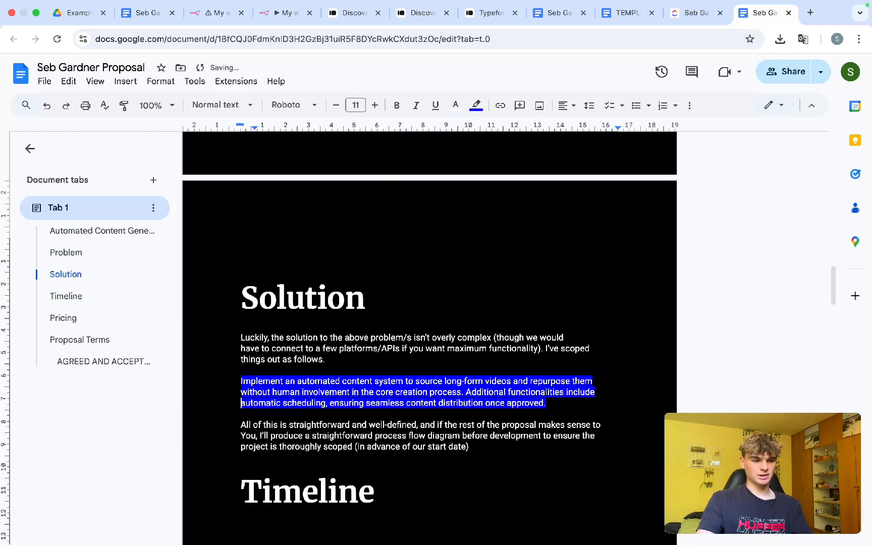
Step: Select the issues paragraph under Problem, then close the proposal document
scroll(285, 358, up, 10)
triple_click(284, 358)
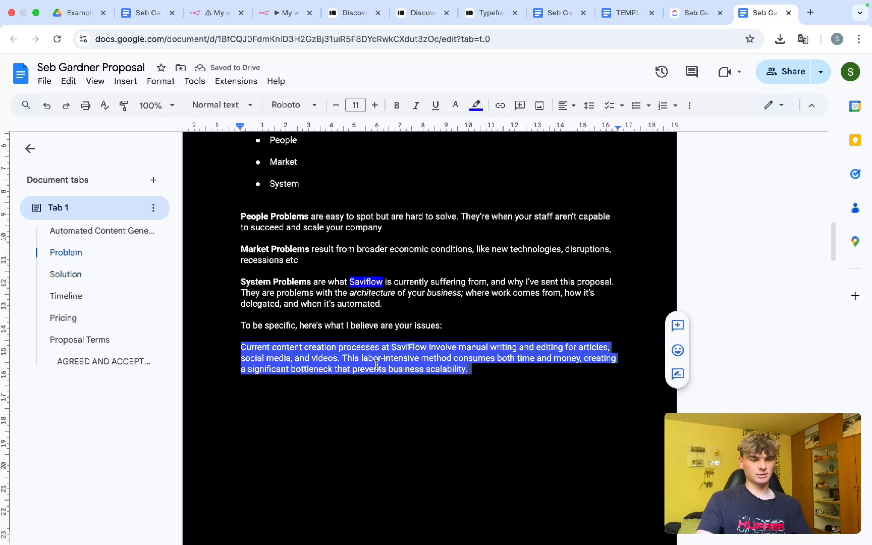
scroll(467, 267, up, 15)
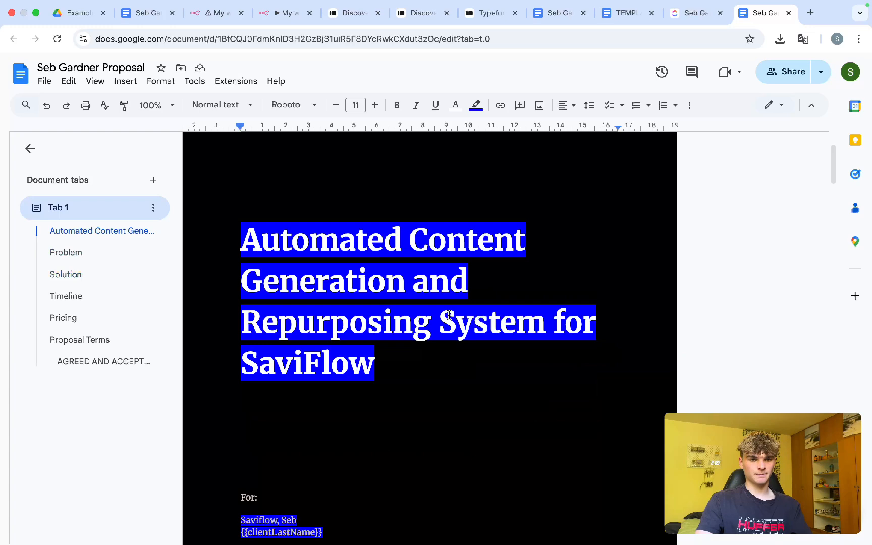
key(super+w)
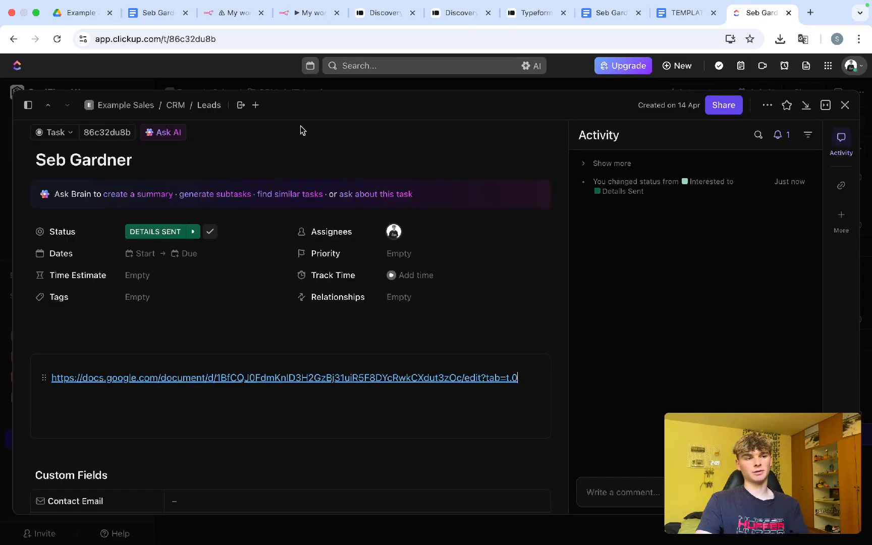
Step: In the other workflow's ClickUp task update step, type 'Link' into the Content field
click(235, 13)
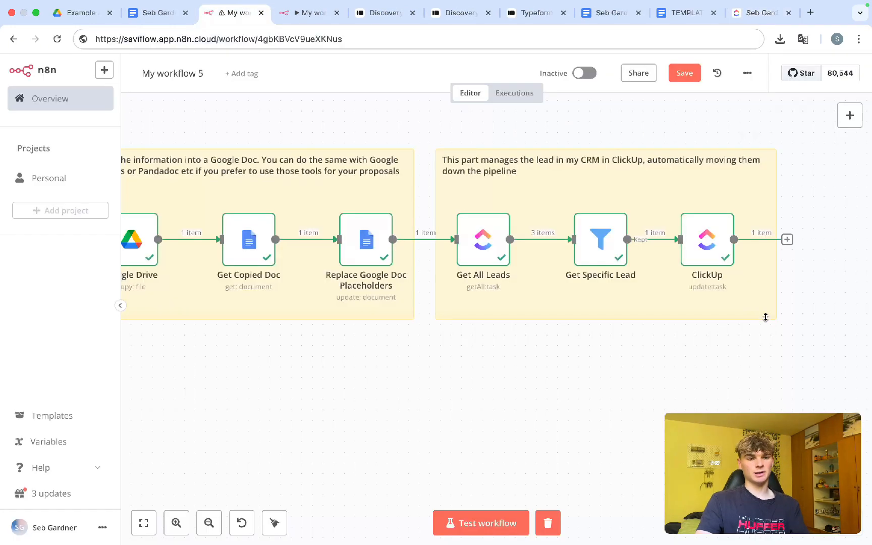
double_click(705, 236)
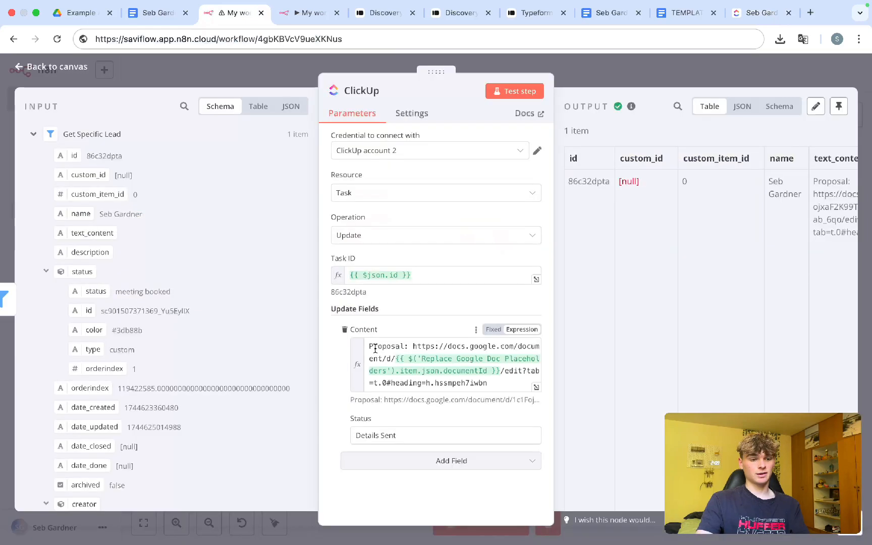
click(404, 346)
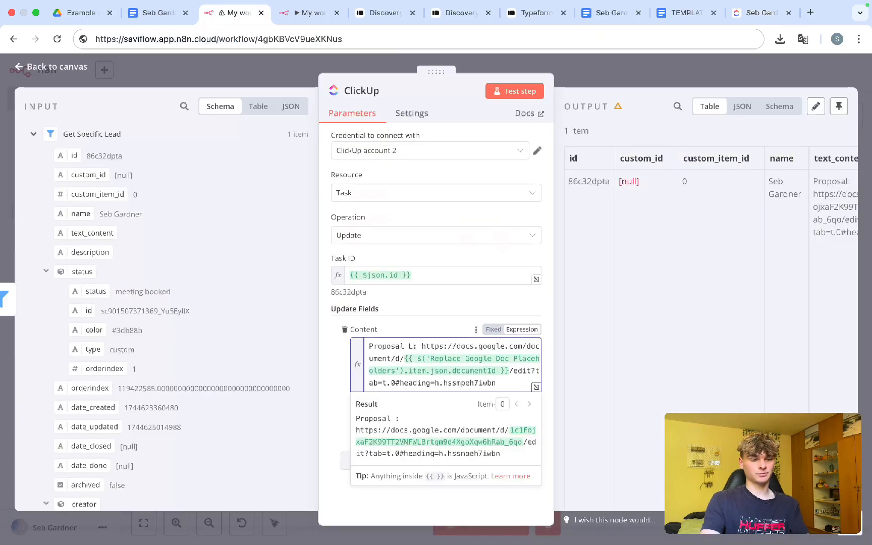
text(Link)
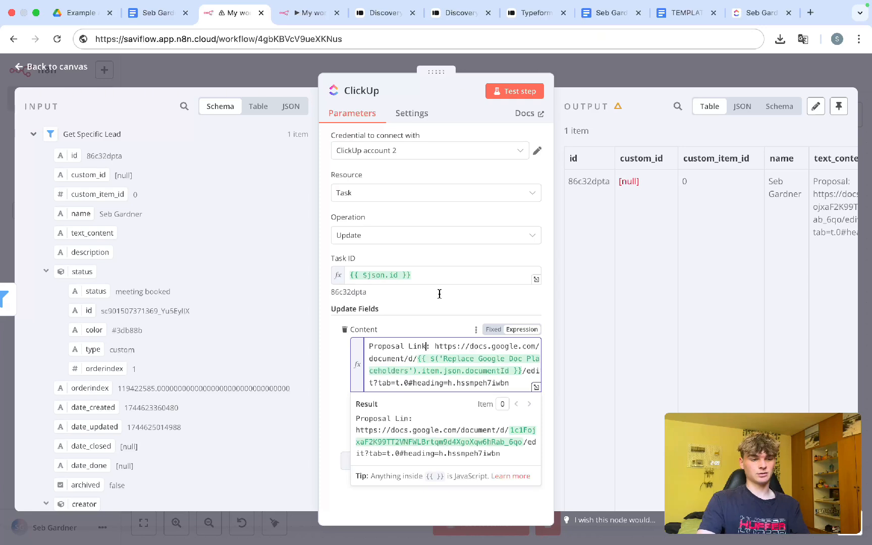
Step: Check the lead's ClickUp task description, compare the reference workflow's ClickUp step, and return to My workflow 6
click(751, 13)
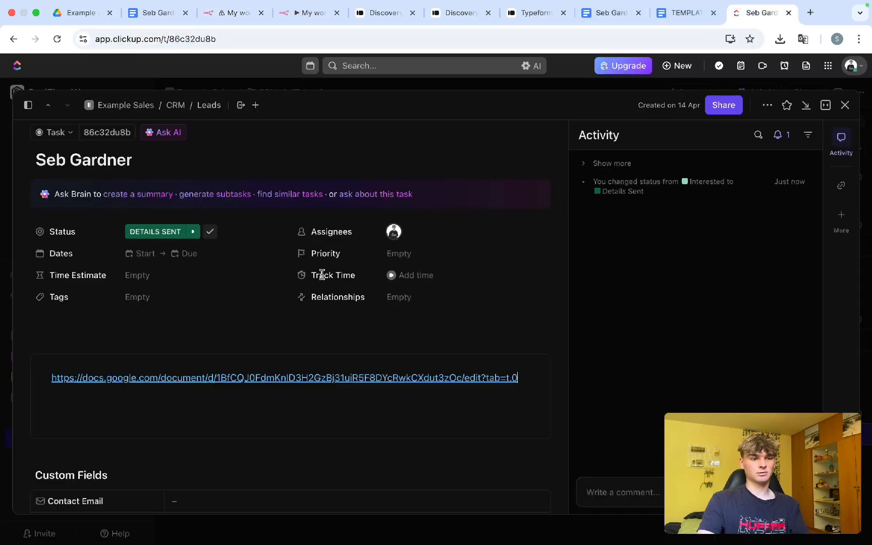
key(Return)
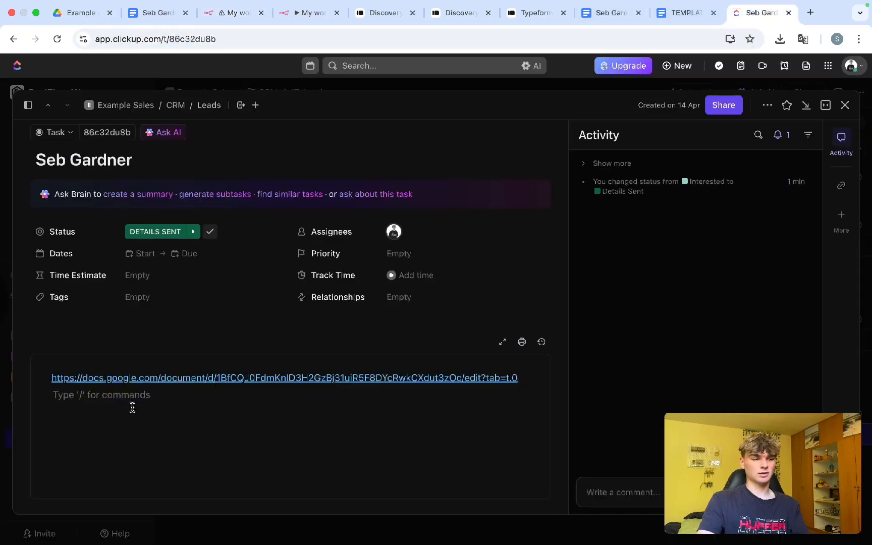
scroll(133, 407, up, 1)
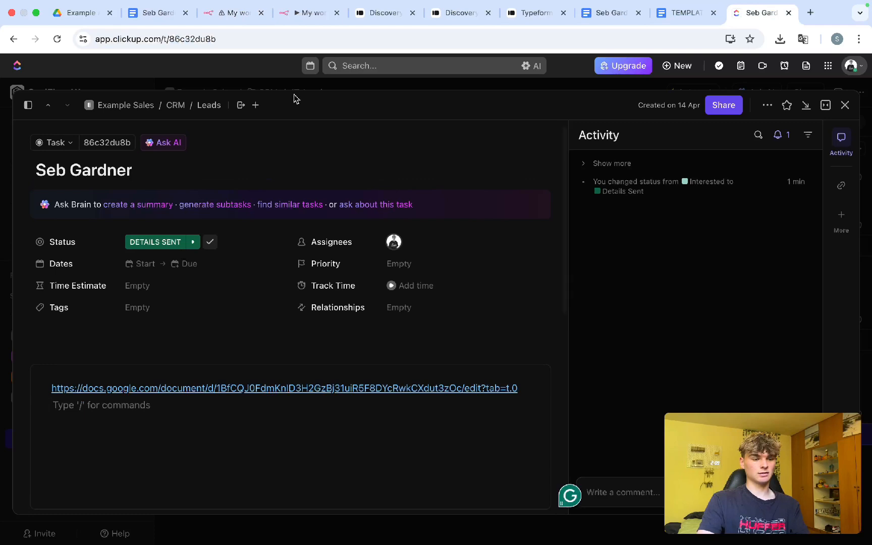
click(309, 13)
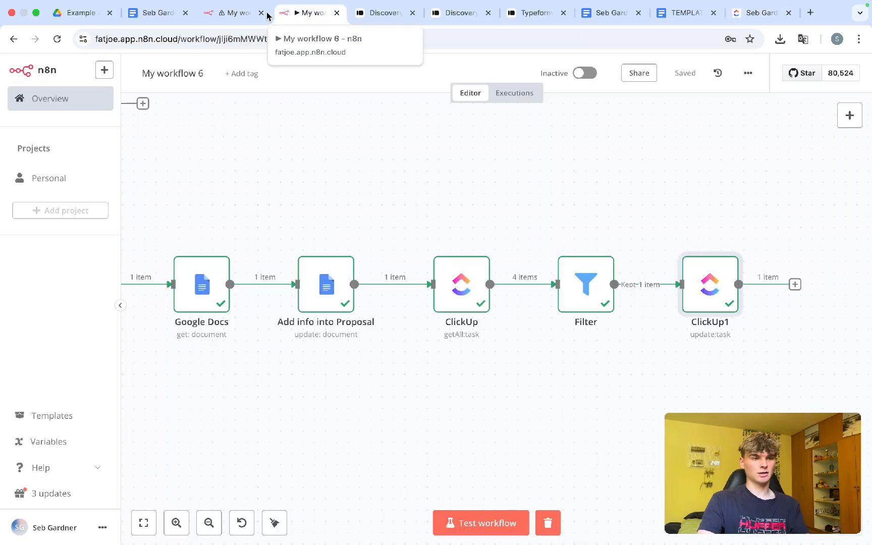
click(266, 16)
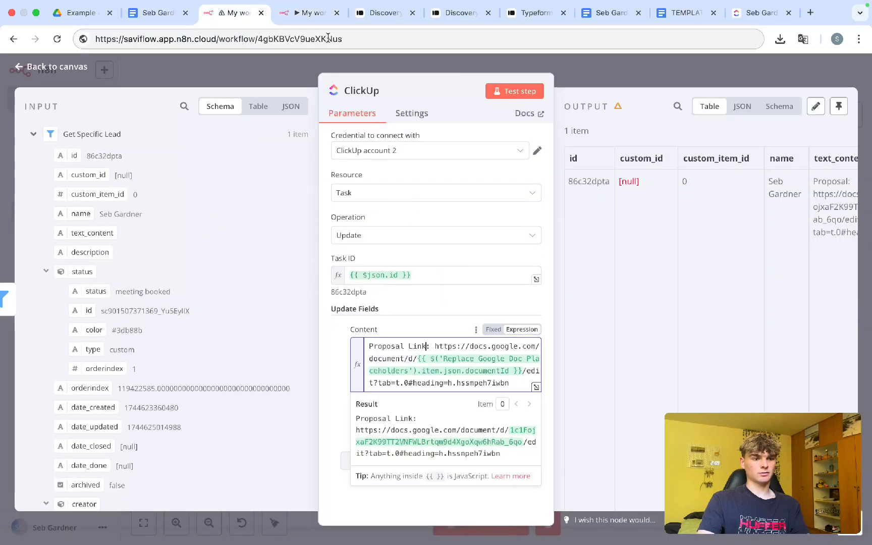
key(ctrl+Tab)
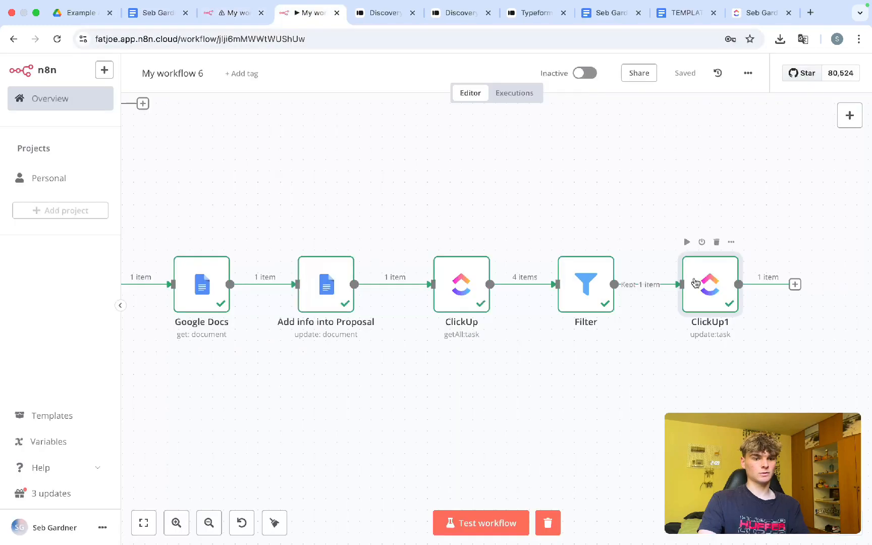
Step: Prefix ClickUp1's Content link with 'Proposal Link:'
double_click(696, 282)
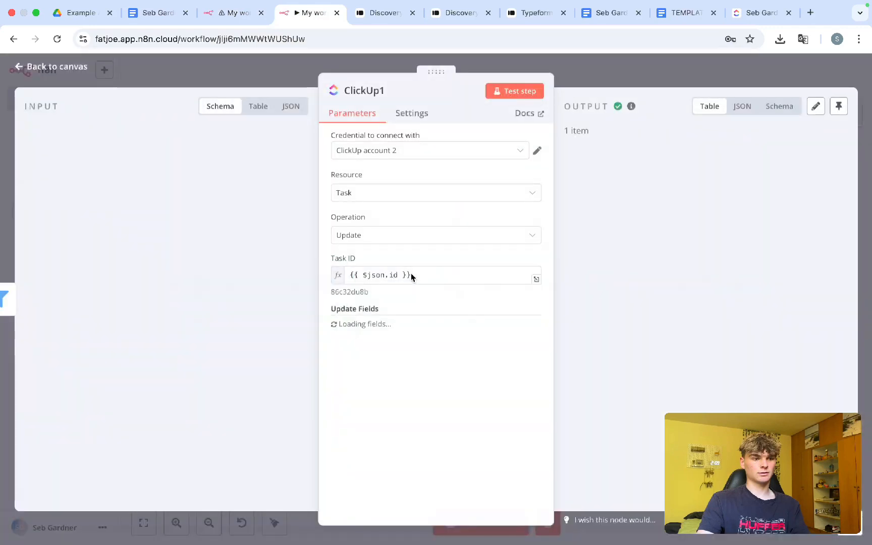
click(369, 346)
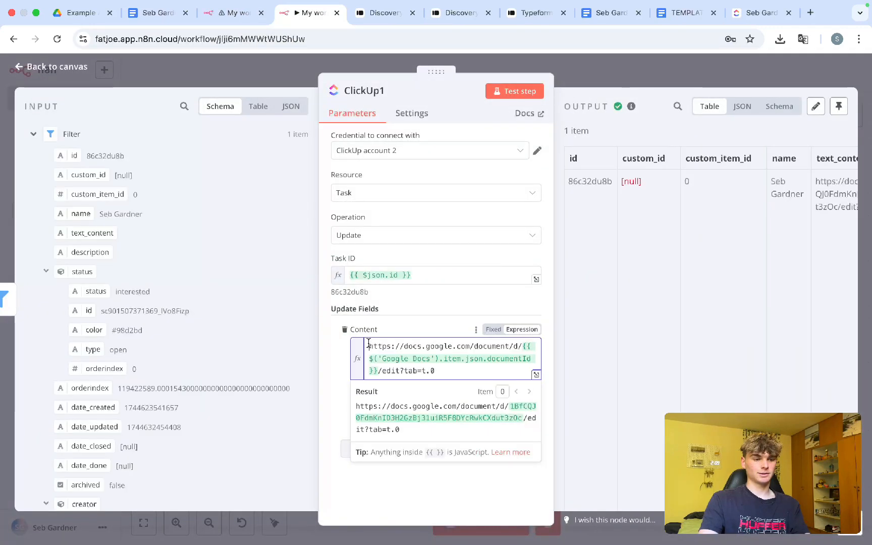
text(Propos)
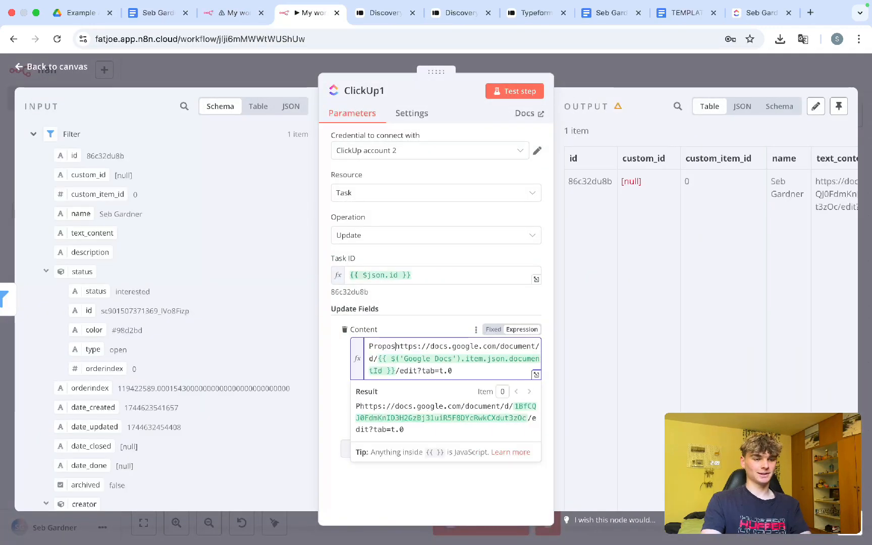
text(al Link:)
click(408, 308)
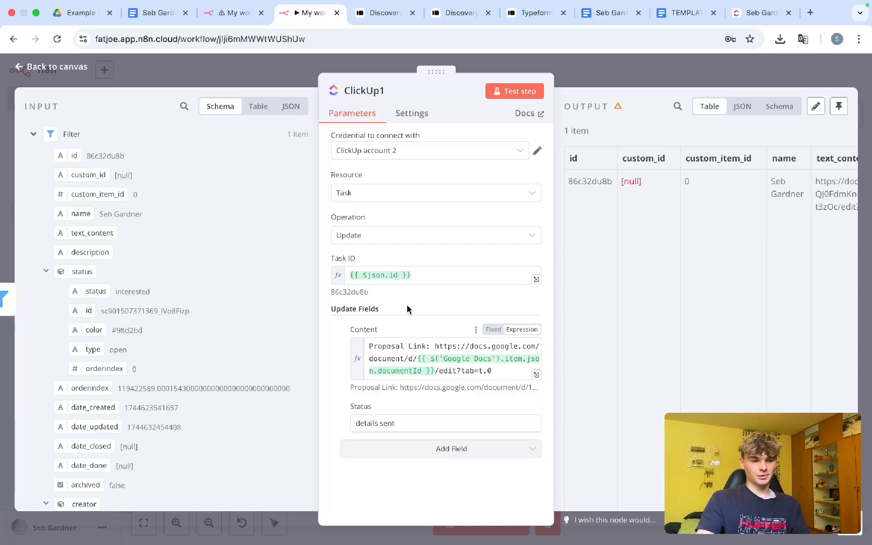
Step: Strip the 'Proposal Link:' prefix from the reference workflow's ClickUp Content, leaving only the doc URL
key(ctrl+shift+Tab)
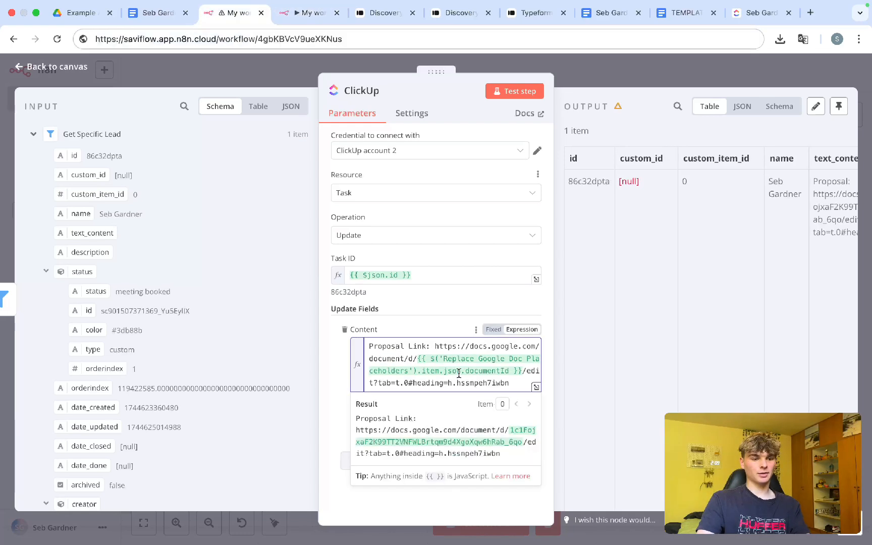
drag(406, 347, 430, 346)
key(BackSpace)
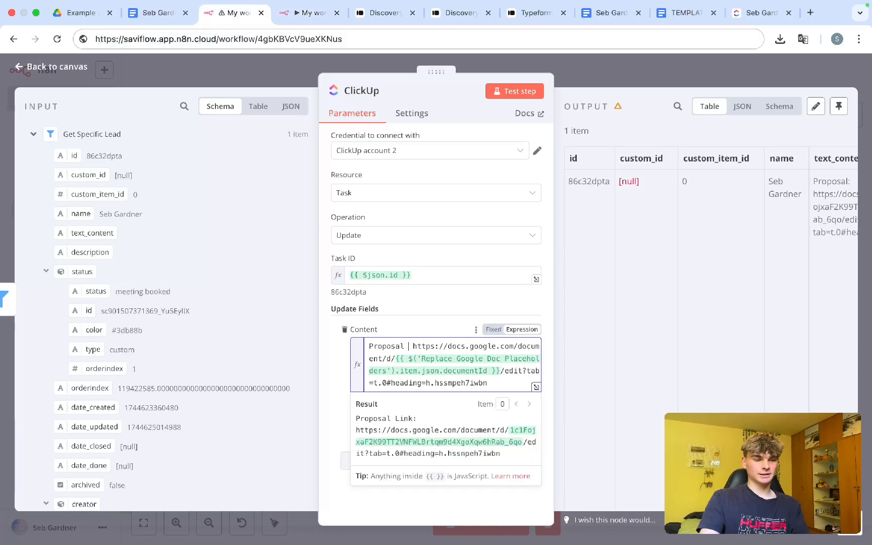
key(BackSpace)
key(BackSpace)
key(BackSpace)
key(BackSpace)
key(BackSpace)
key(BackSpace)
key(BackSpace)
key(BackSpace)
key(BackSpace)
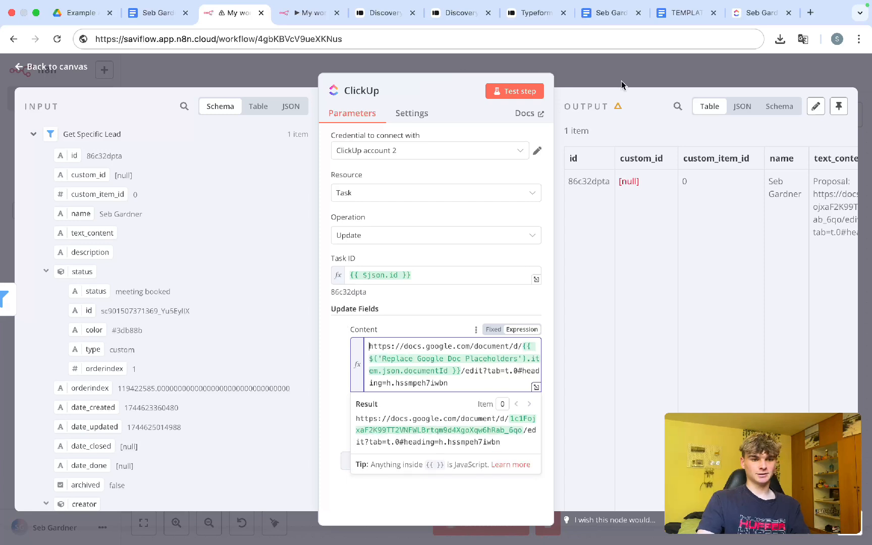
click(604, 56)
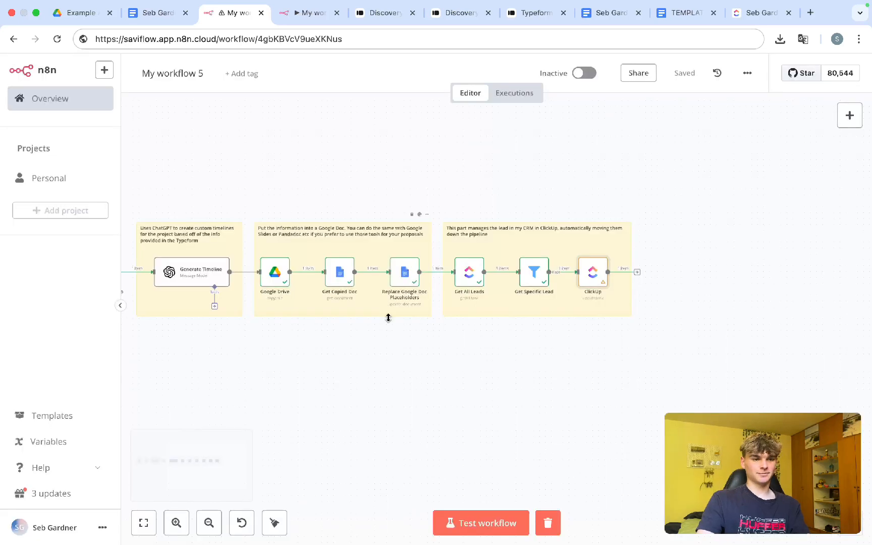
Step: In My workflow 6, fit the view and delete the stray Replace Google Doc Placeholders node
key(ctrl+Tab)
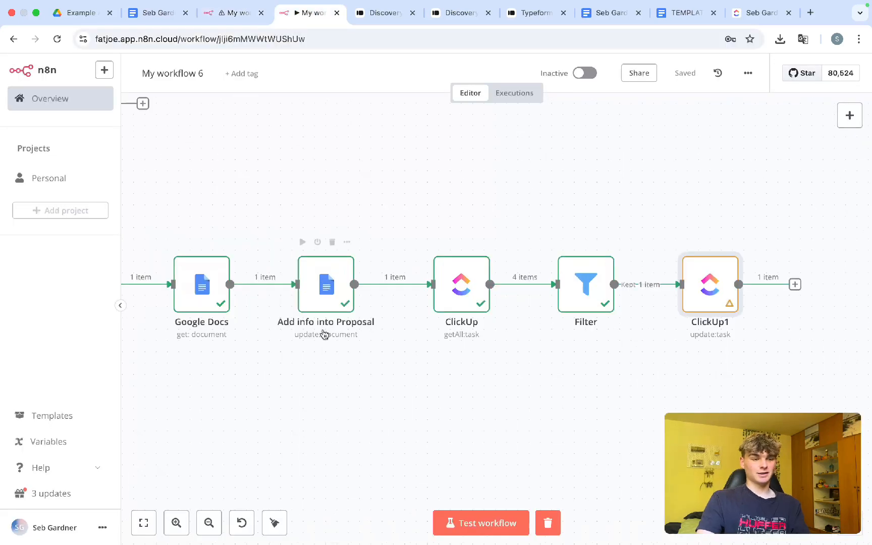
key(1)
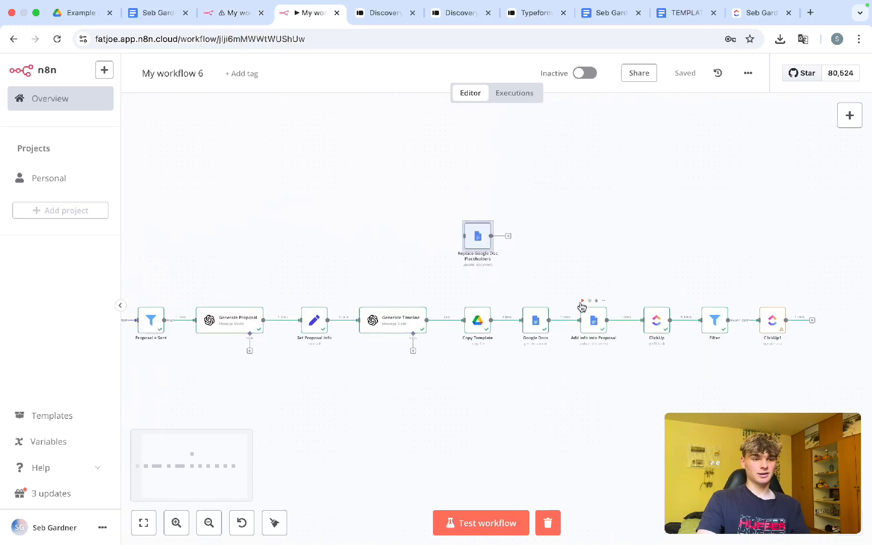
key(Delete)
scroll(430, 290, down, 1)
scroll(431, 290, left, 1)
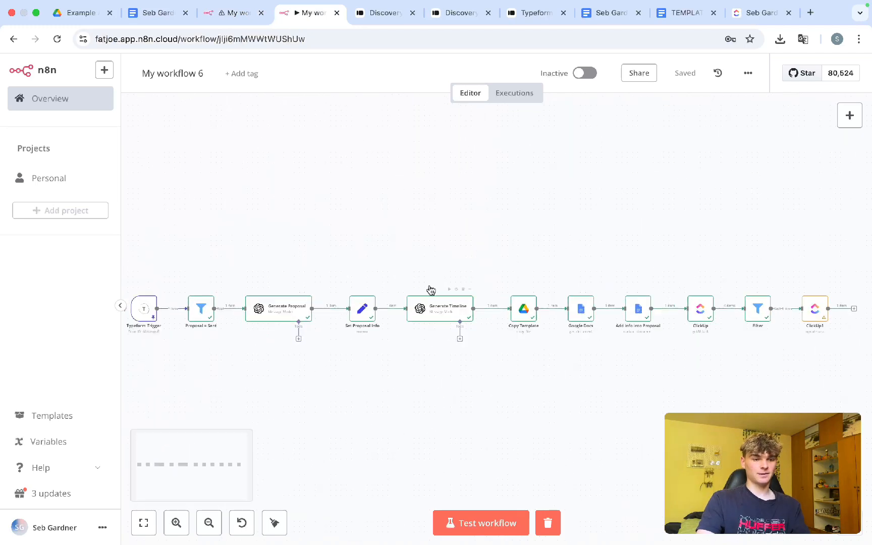